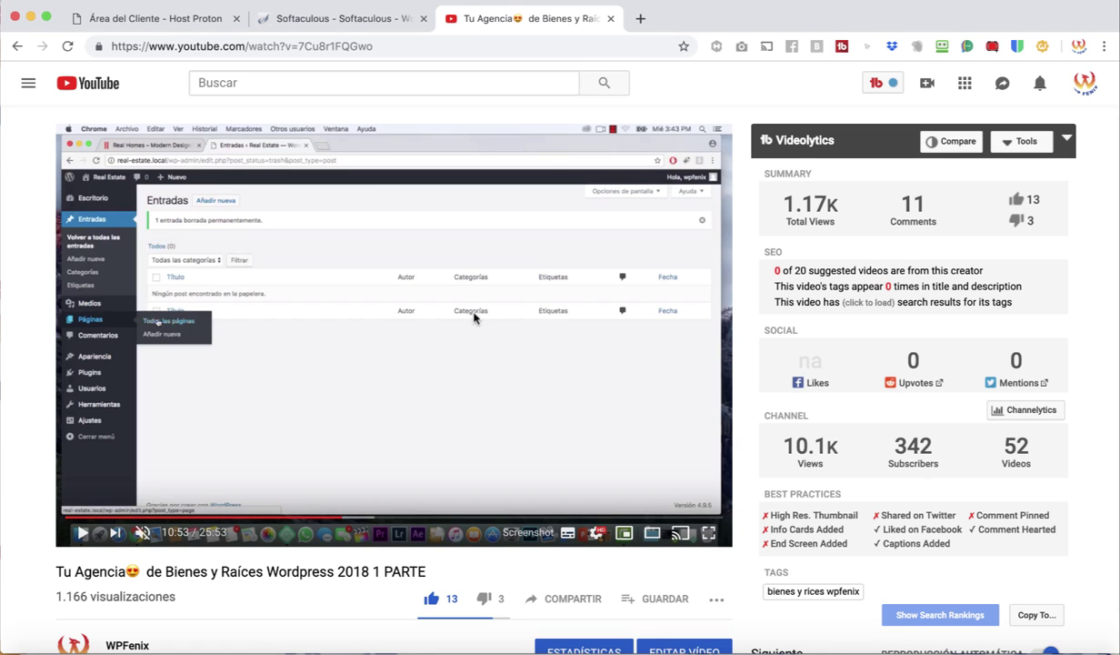
Step: Restart the real-estate tutorial video from the beginning and bring up the extraanuncios.com demo site
click(77, 521)
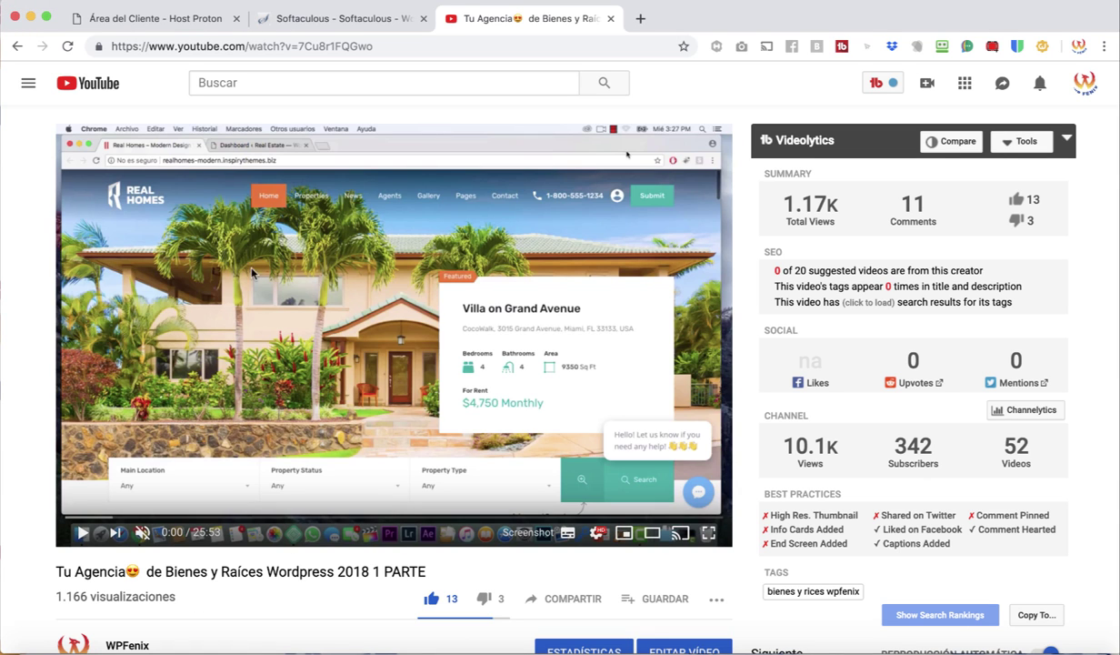
scroll(255, 400, down, 5)
scroll(273, 457, up, 2)
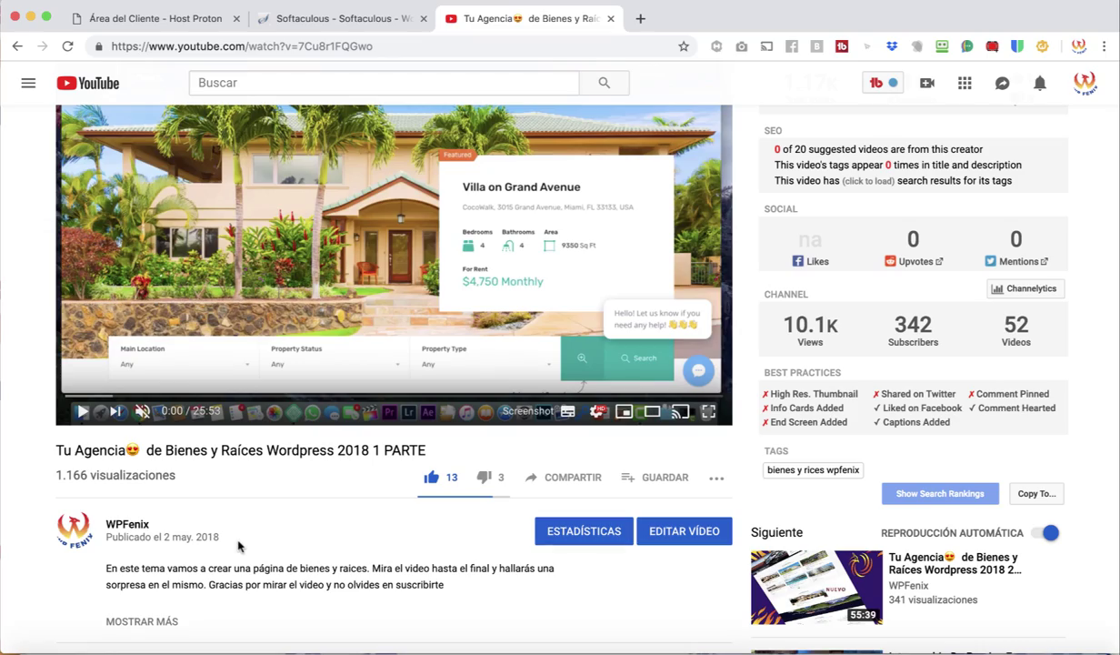
click(107, 649)
mouse_move(414, 433)
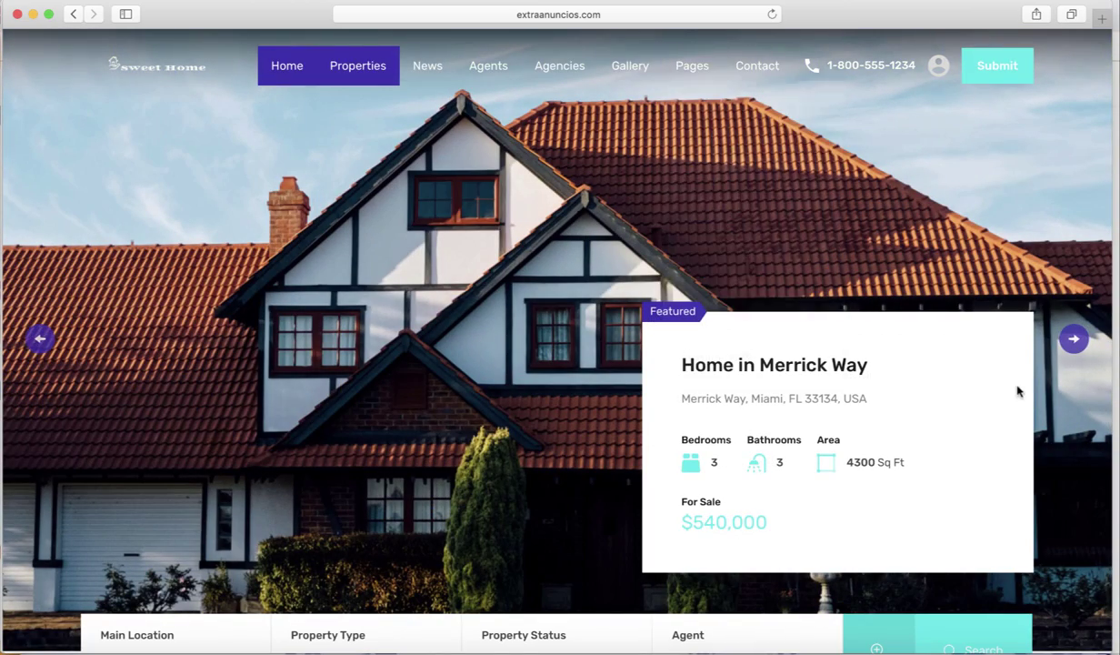
Step: Browse the demo homepage listings and open the Building Having 15 Apartments property page
scroll(782, 448, down, 3)
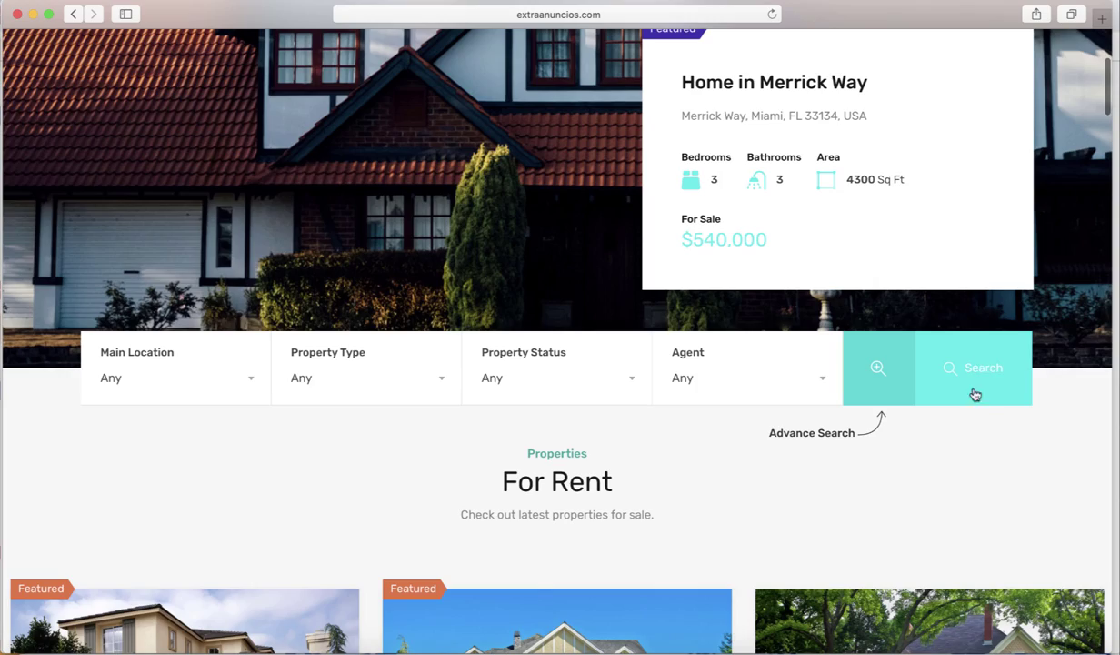
scroll(700, 507, down, 4)
scroll(483, 497, down, 15)
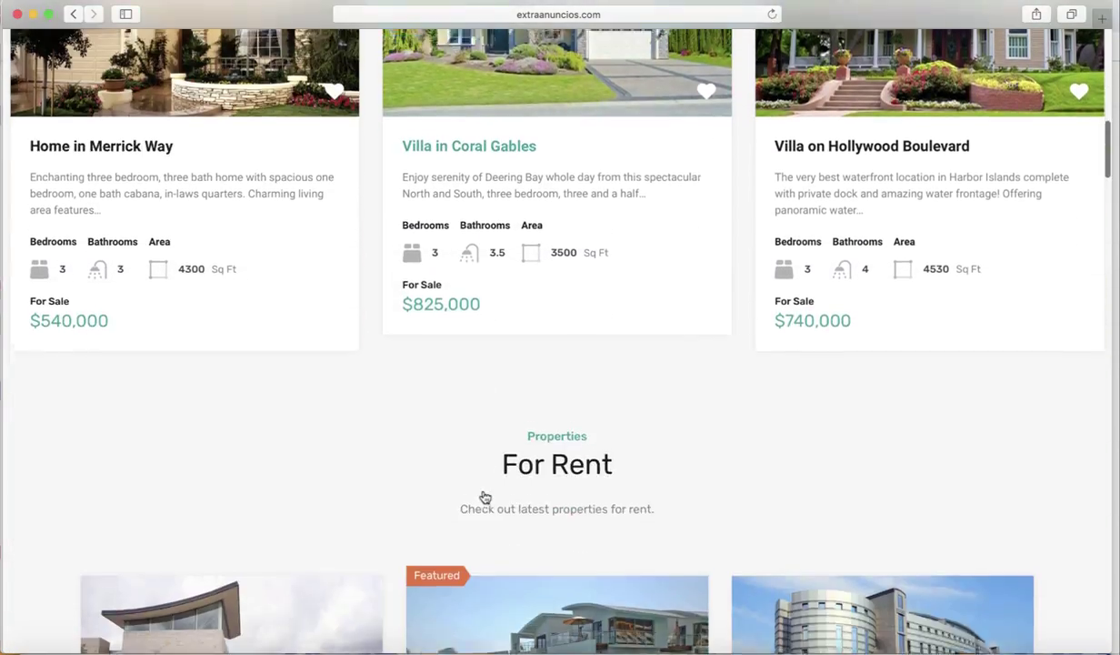
scroll(483, 498, down, 14)
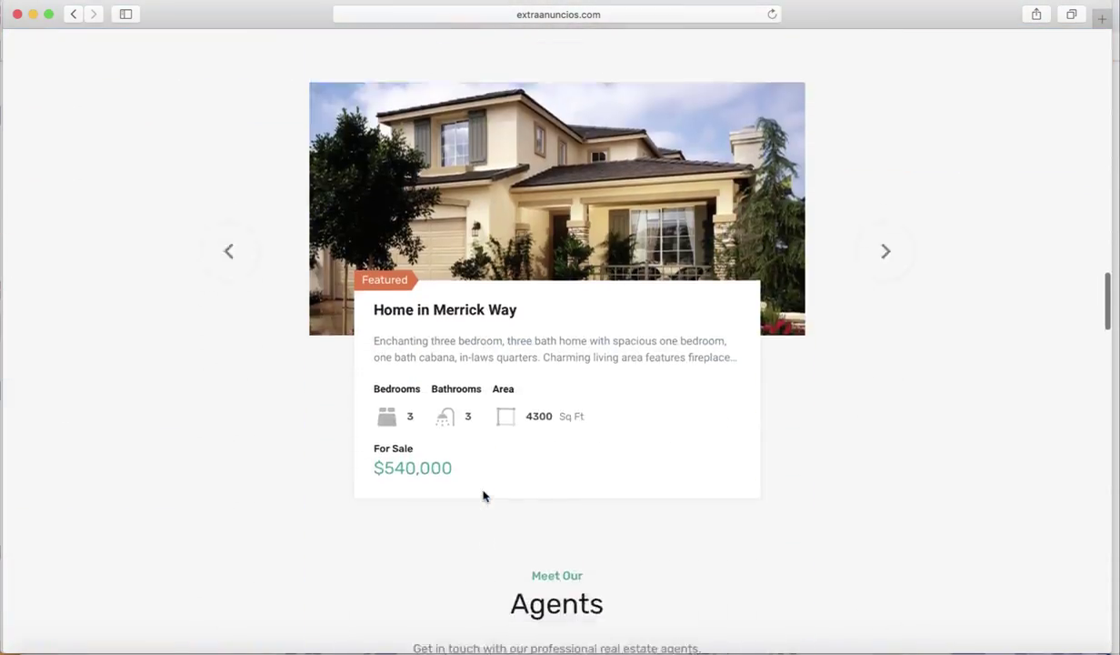
scroll(483, 498, up, 2)
scroll(483, 496, up, 20)
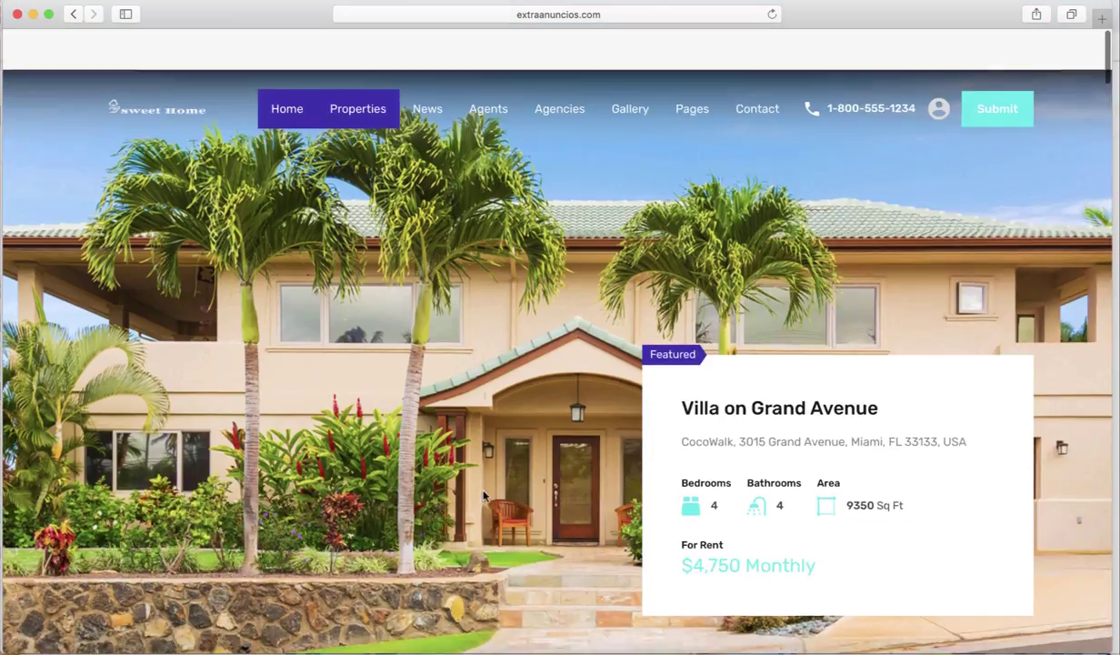
scroll(483, 496, down, 8)
scroll(482, 495, down, 10)
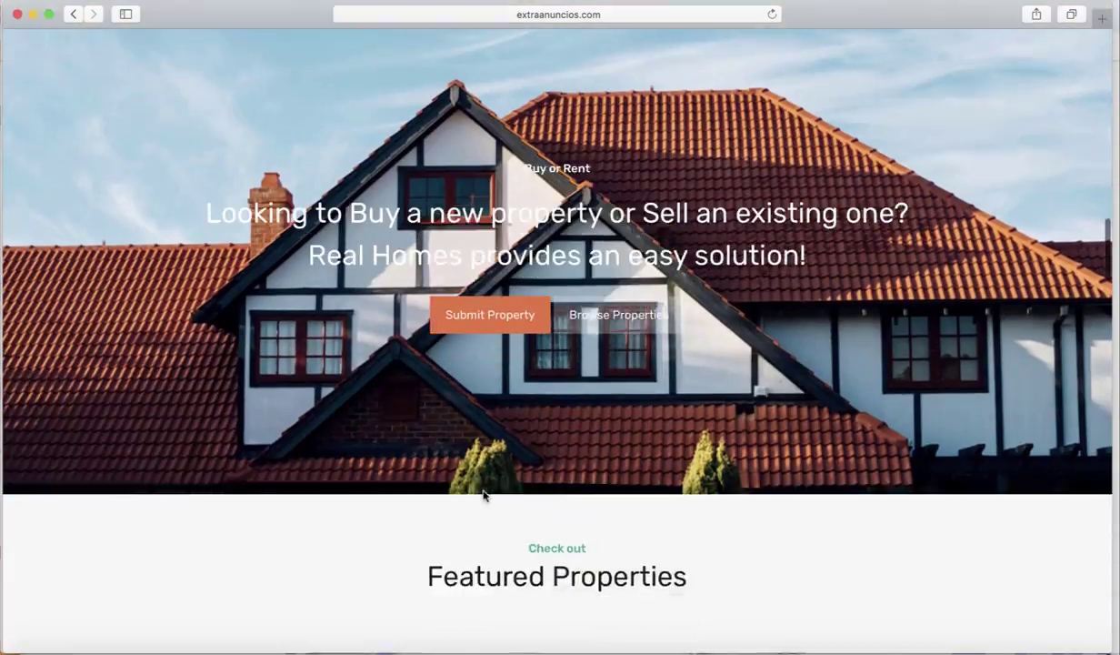
scroll(482, 496, down, 3)
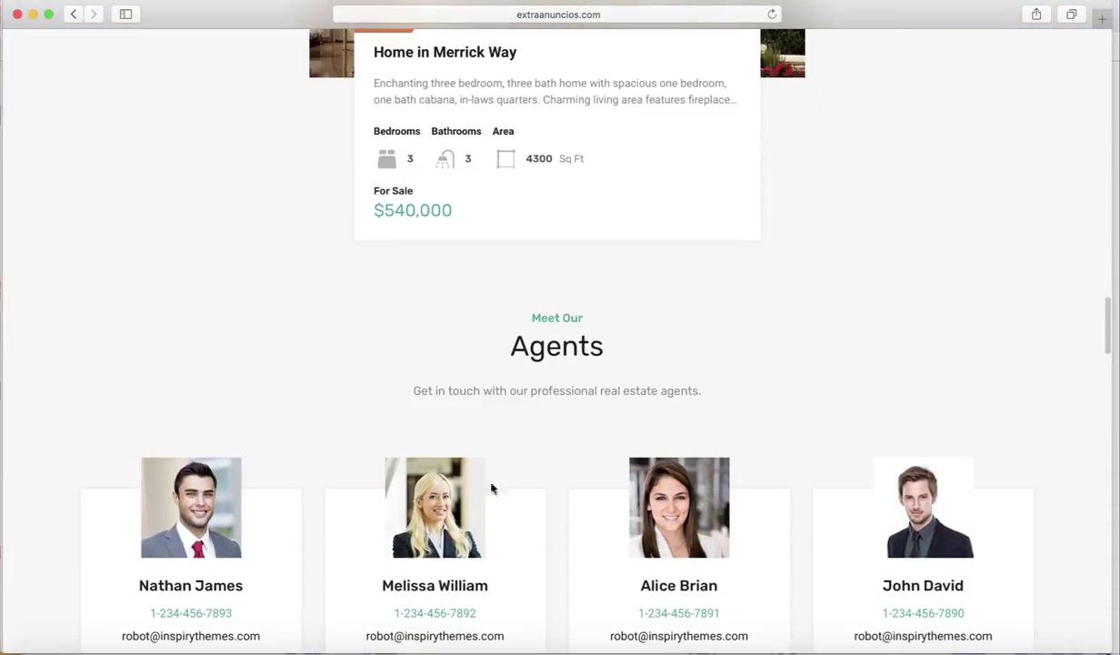
scroll(560, 527, down, 5)
scroll(560, 527, down, 5)
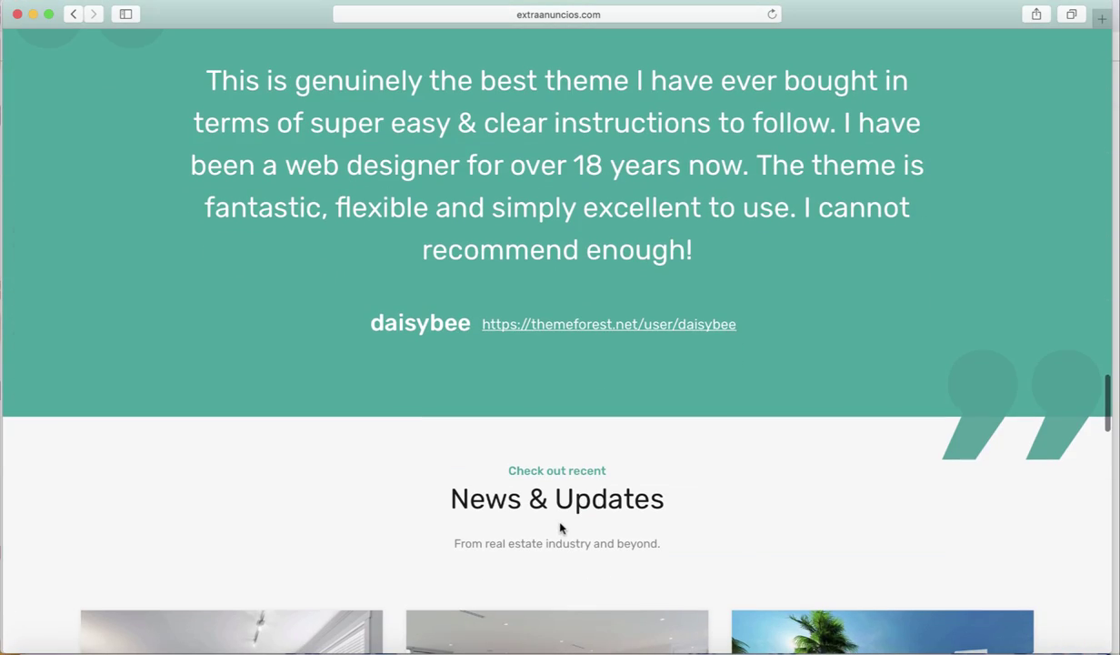
scroll(560, 528, down, 10)
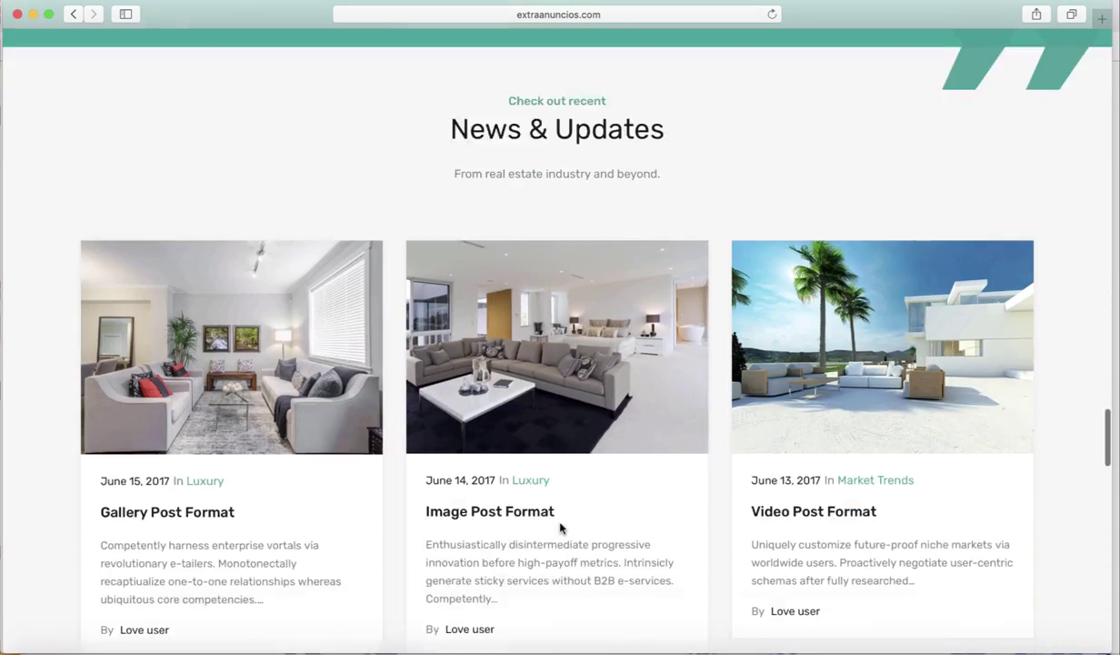
scroll(718, 567, down, 10)
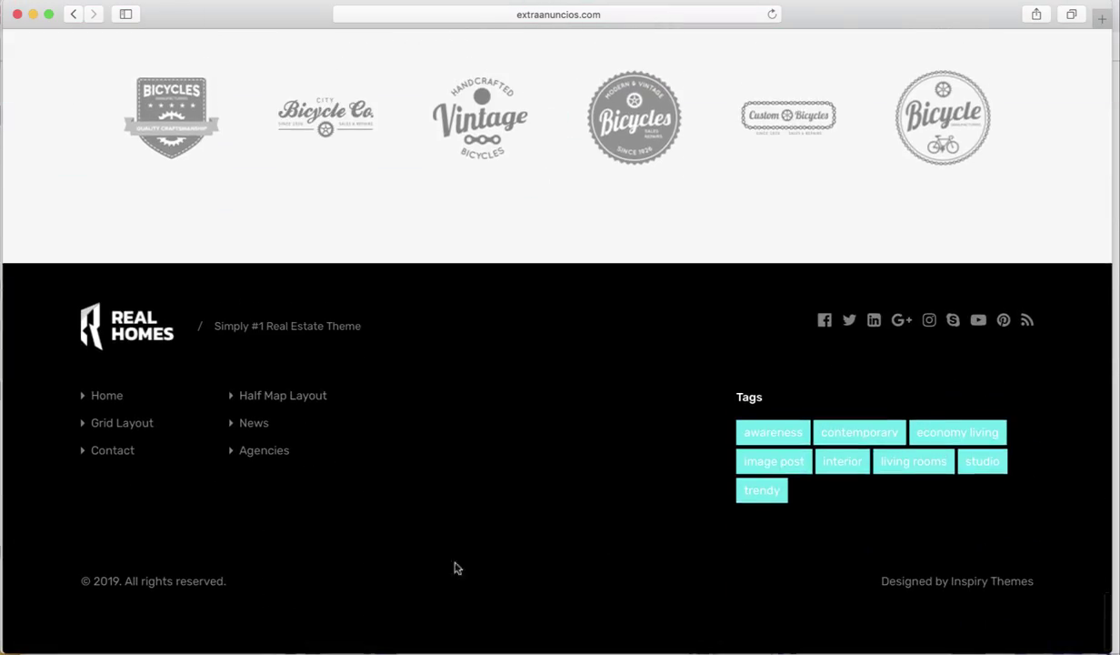
scroll(451, 553, up, 10)
scroll(448, 552, up, 15)
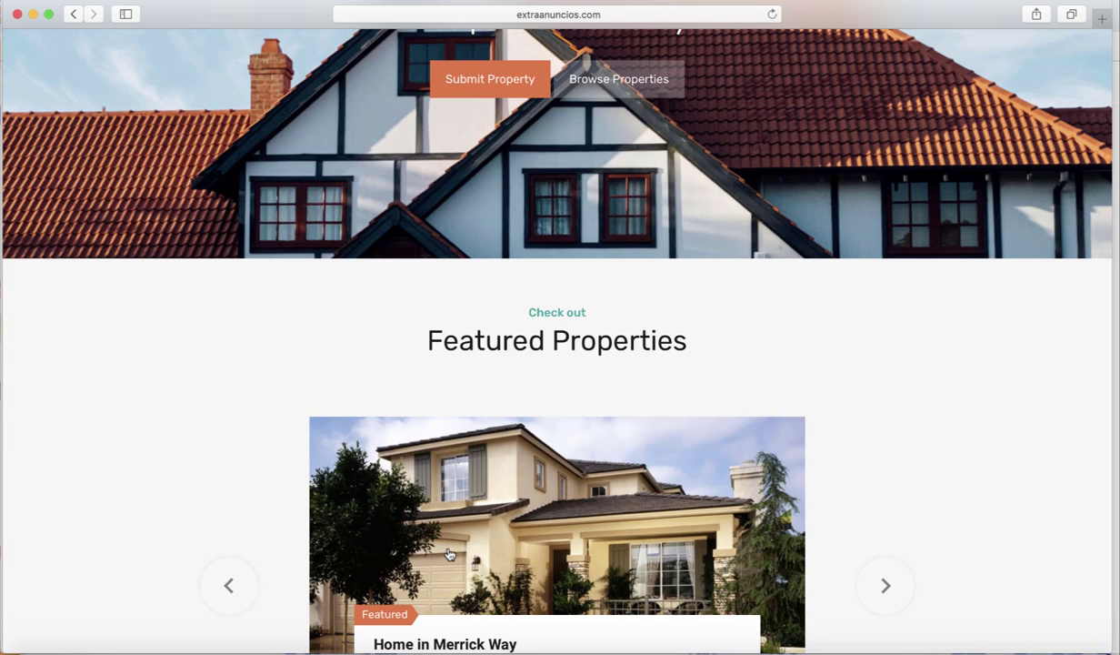
scroll(448, 553, down, 5)
click(450, 552)
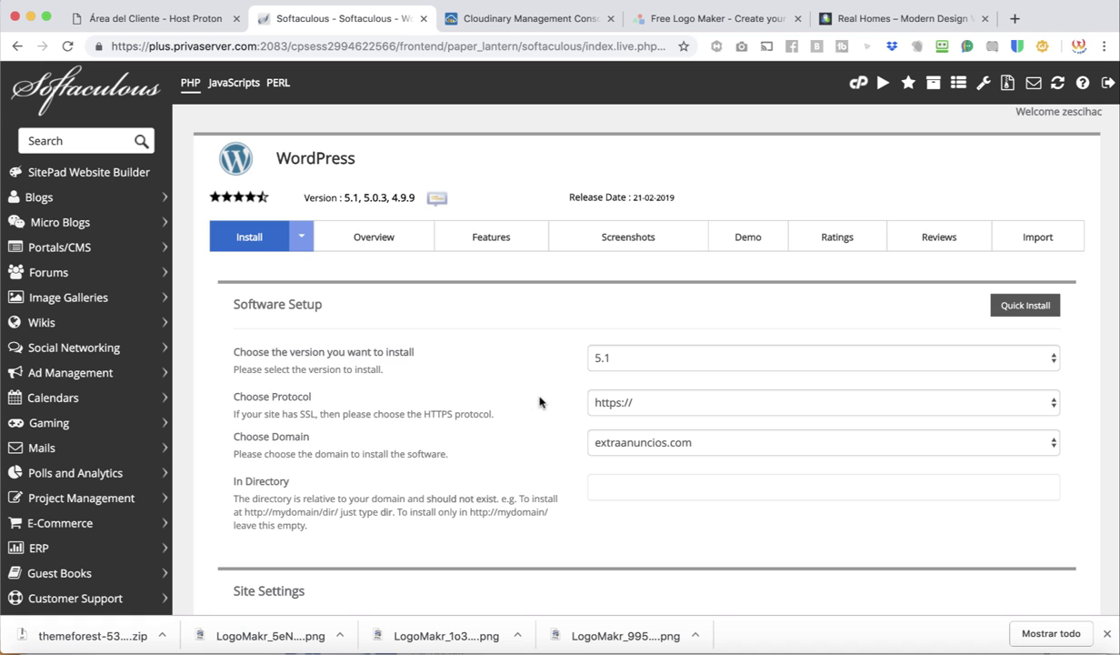
Step: Run the Softaculous WordPress installation for extraanuncios.com and dismiss the RoboForm popup
scroll(539, 402, down, 5)
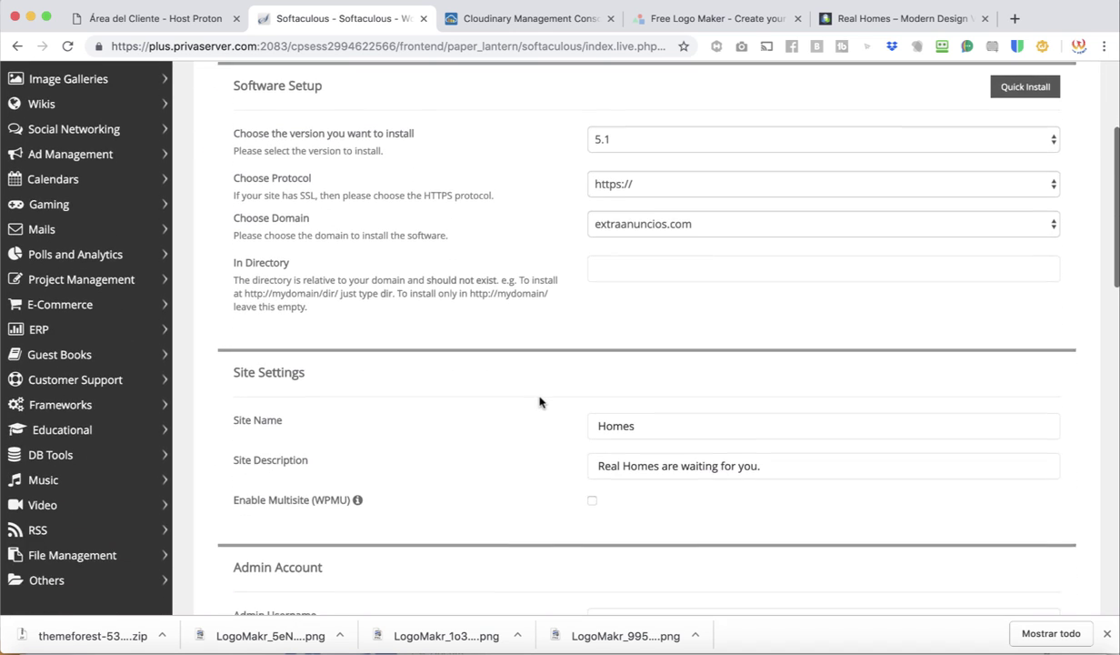
scroll(538, 401, up, 1)
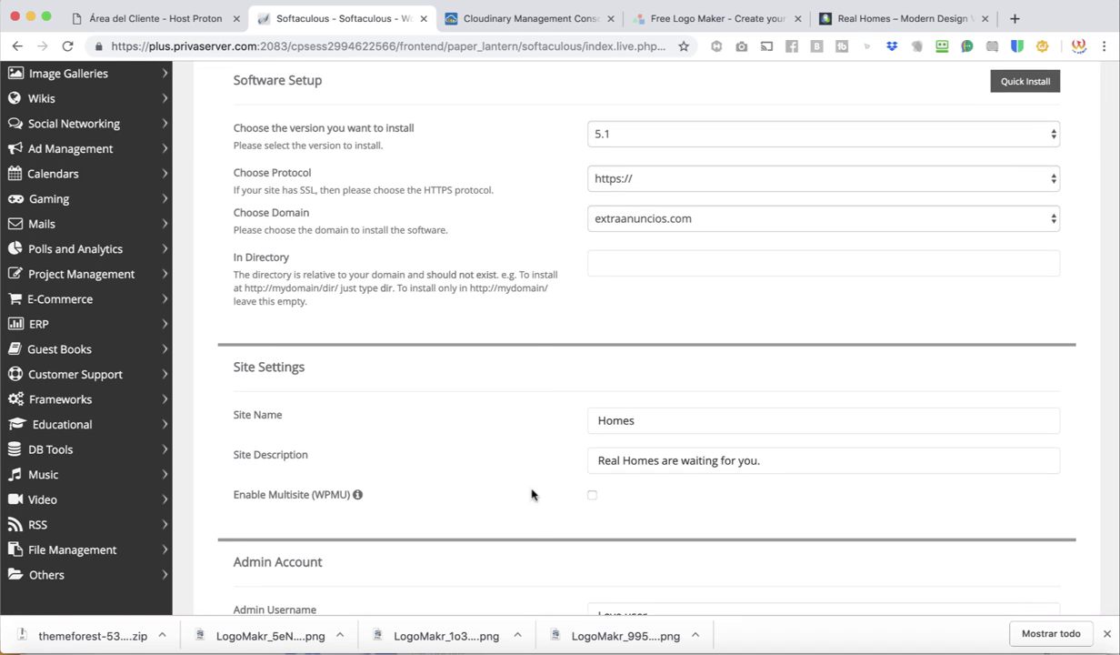
scroll(532, 505, down, 2)
scroll(533, 517, down, 5)
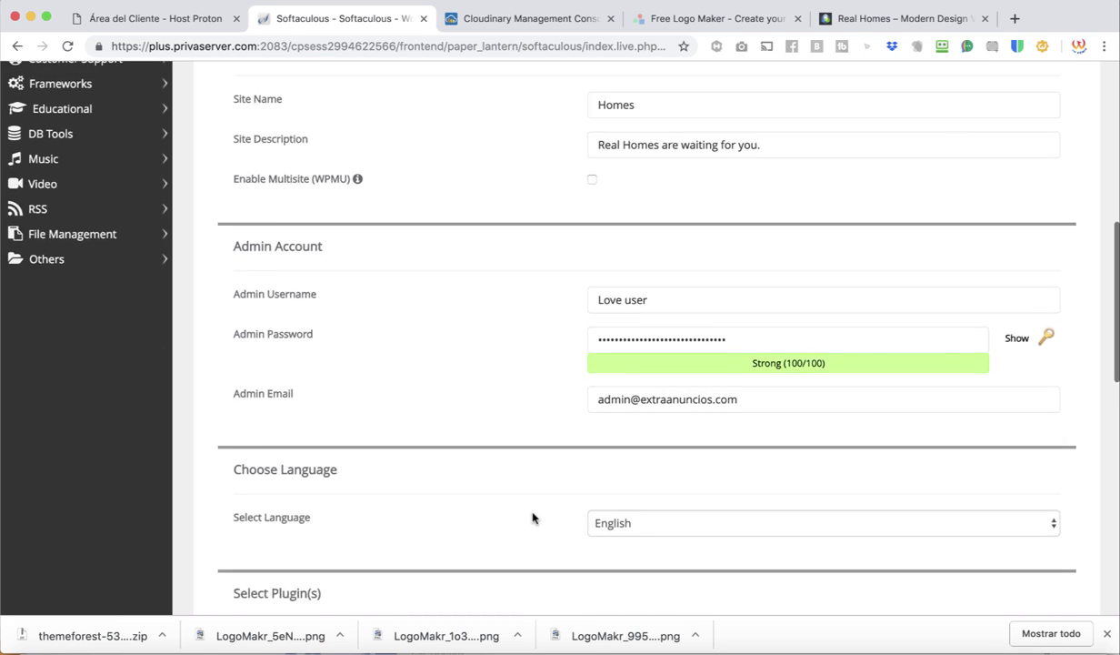
scroll(533, 517, down, 12)
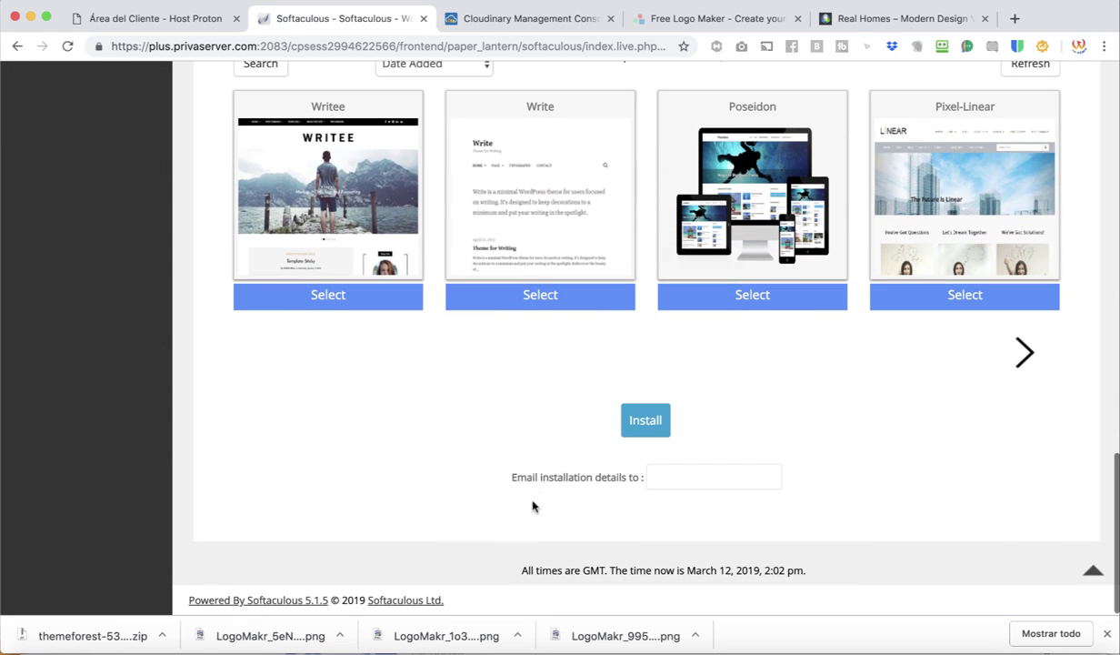
click(647, 427)
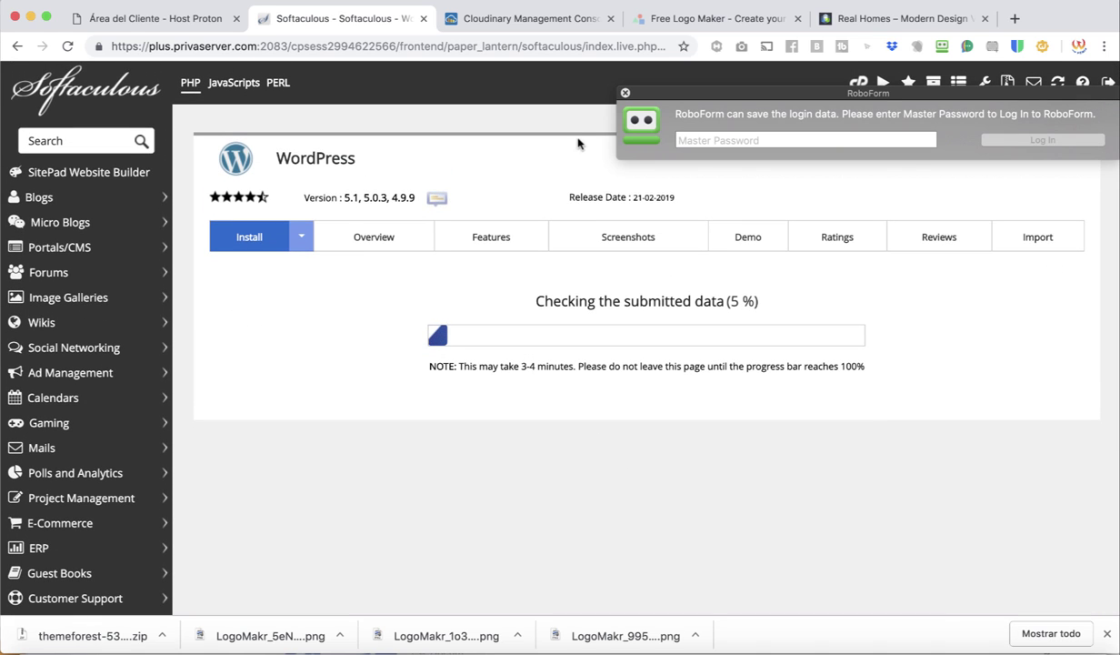
click(625, 93)
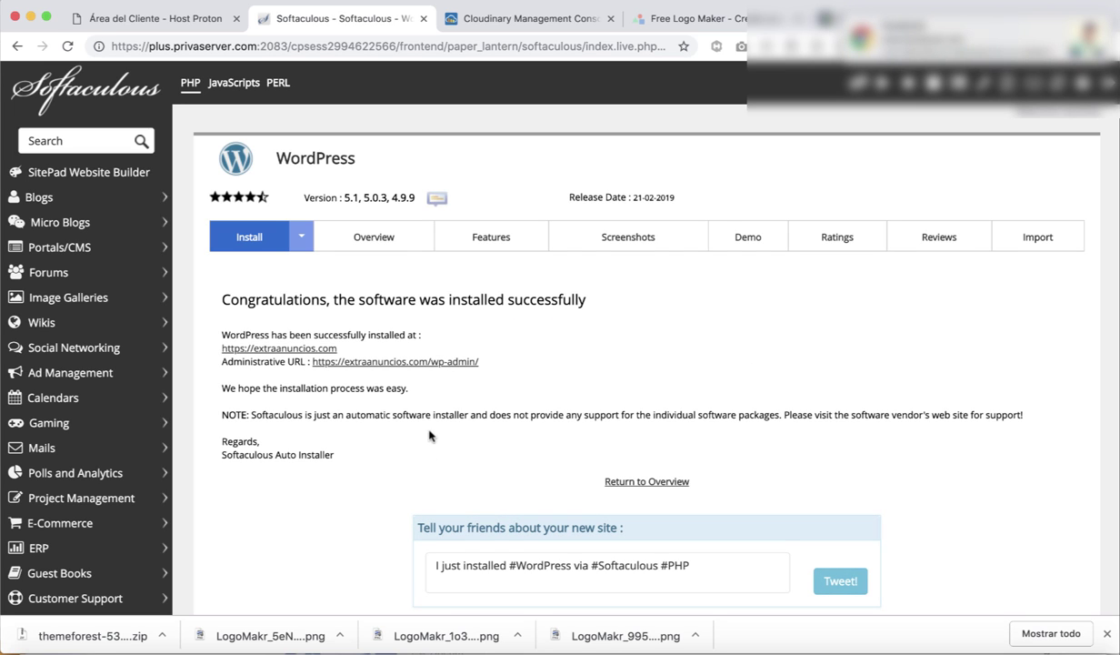
Step: Open the site's wp-admin dashboard and dismiss the Personal Data and Privacy notice
click(435, 361)
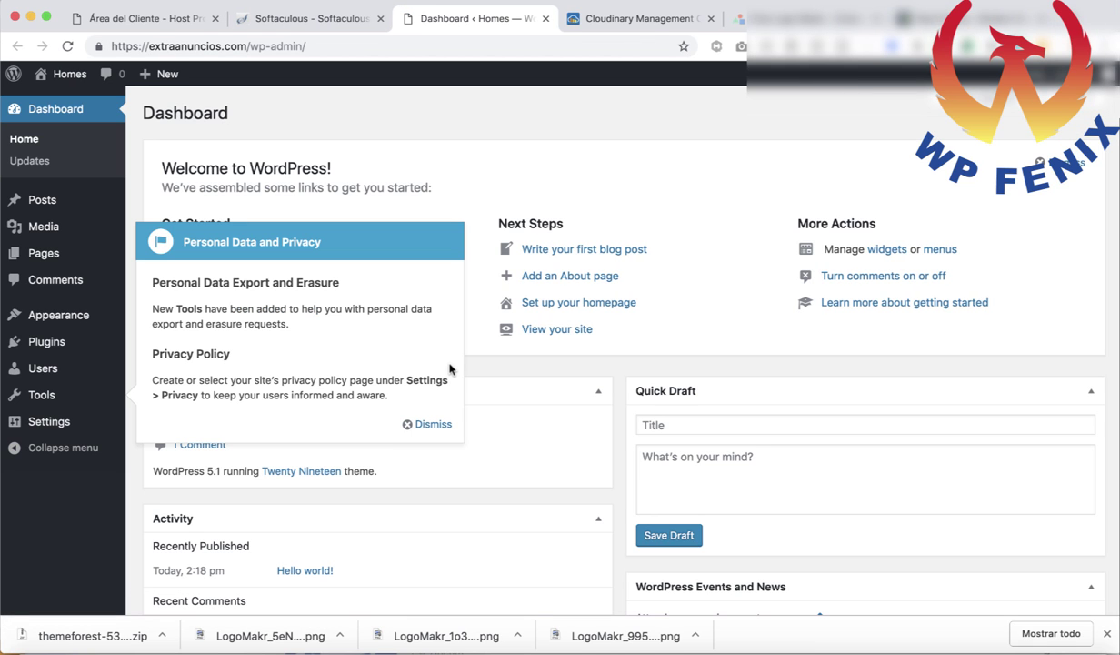
click(426, 422)
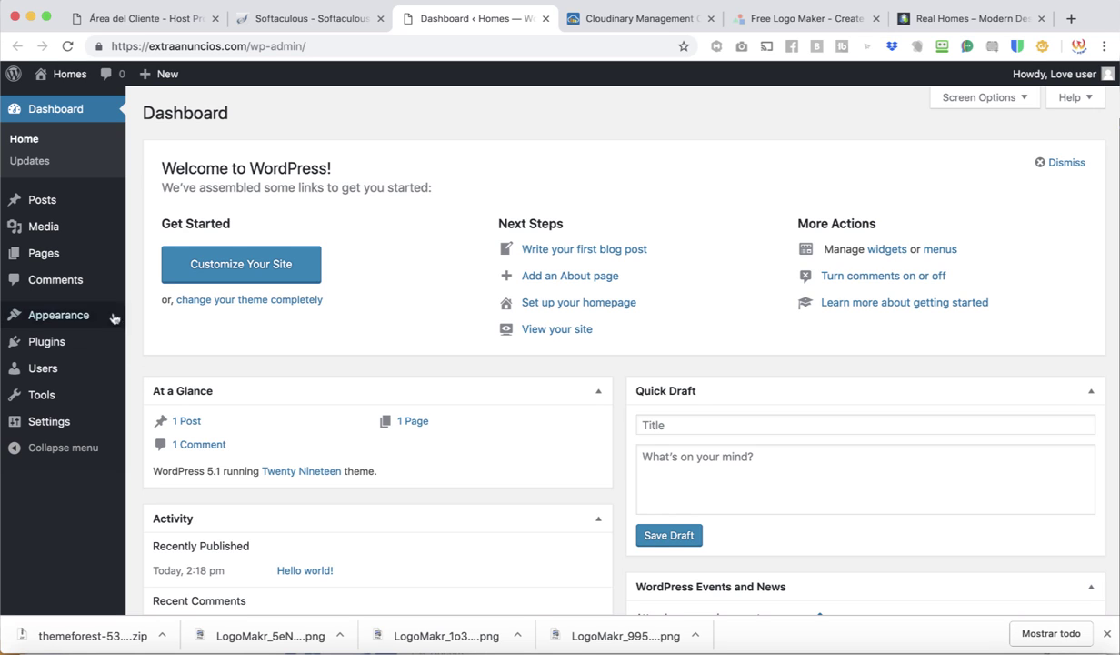
Step: Trash the Hello world! post and permanently delete it from the posts Trash
click(56, 200)
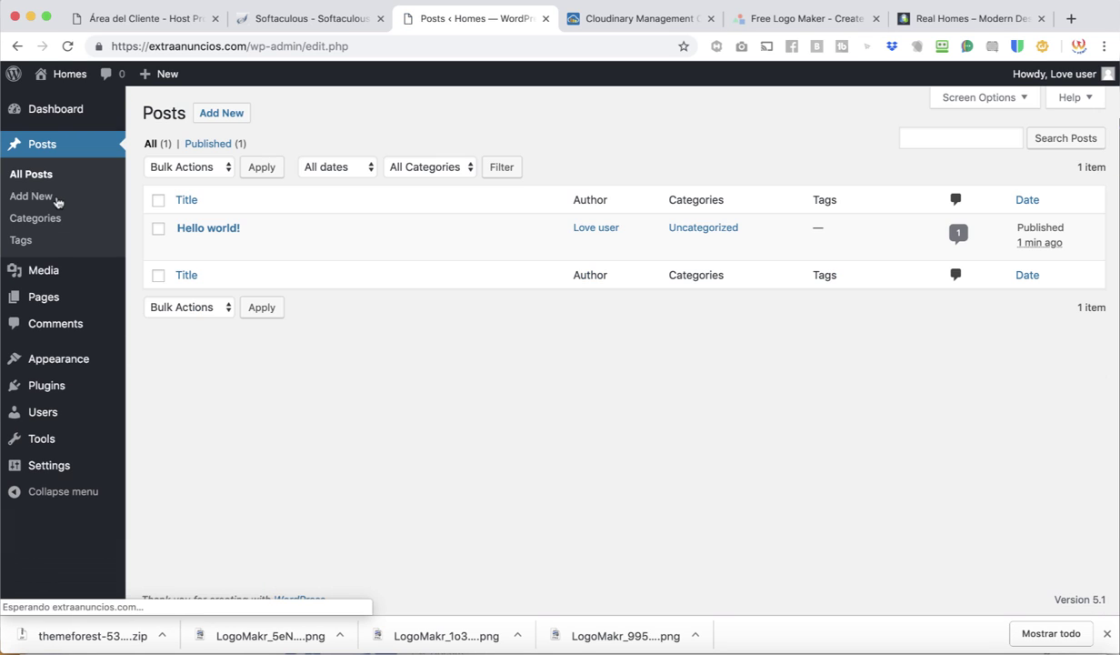
mouse_move(285, 252)
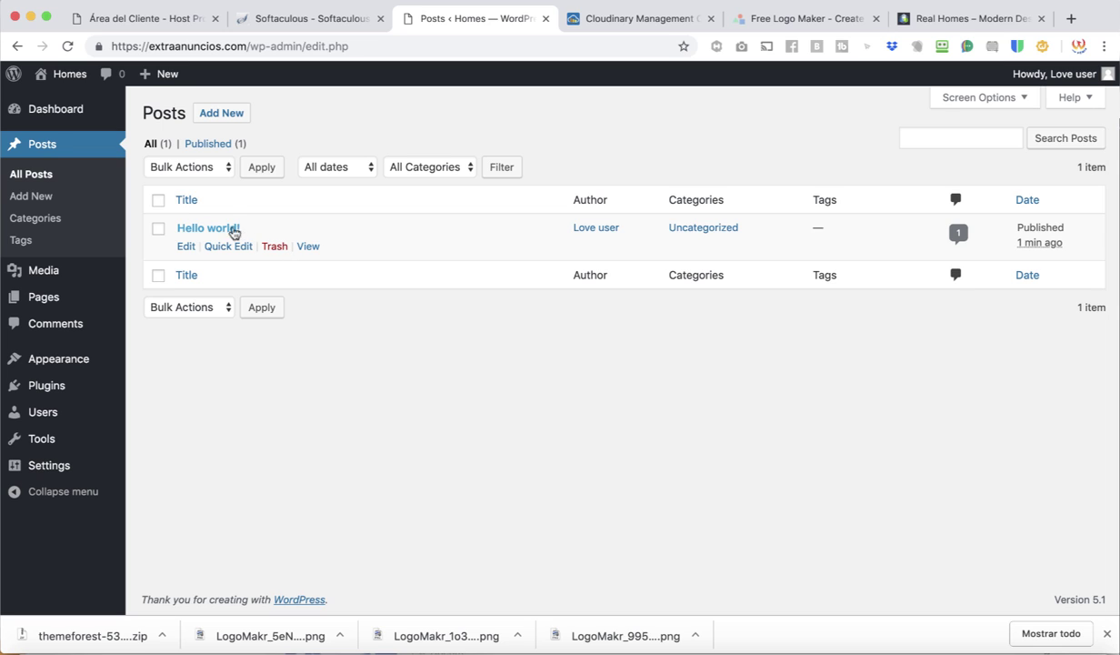
click(275, 248)
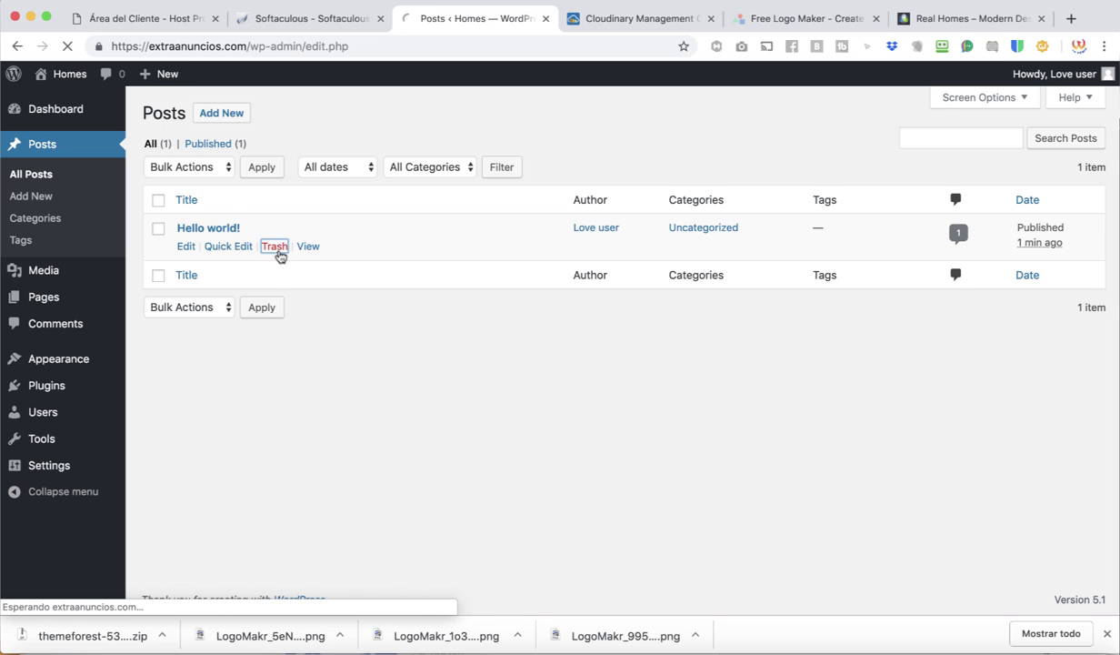
click(199, 190)
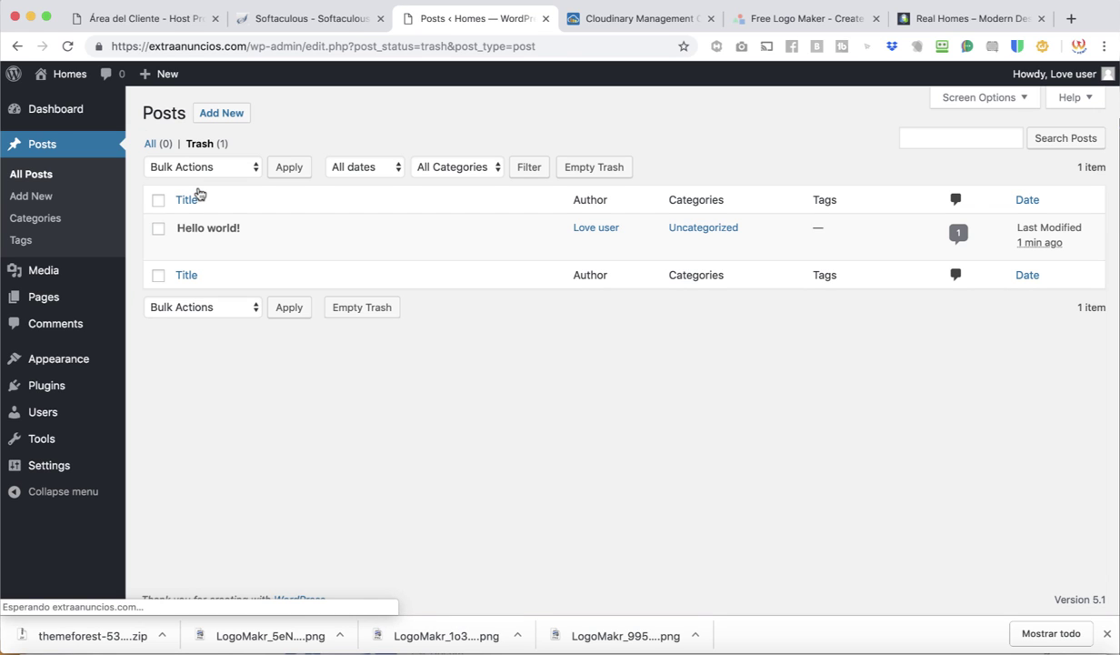
click(260, 249)
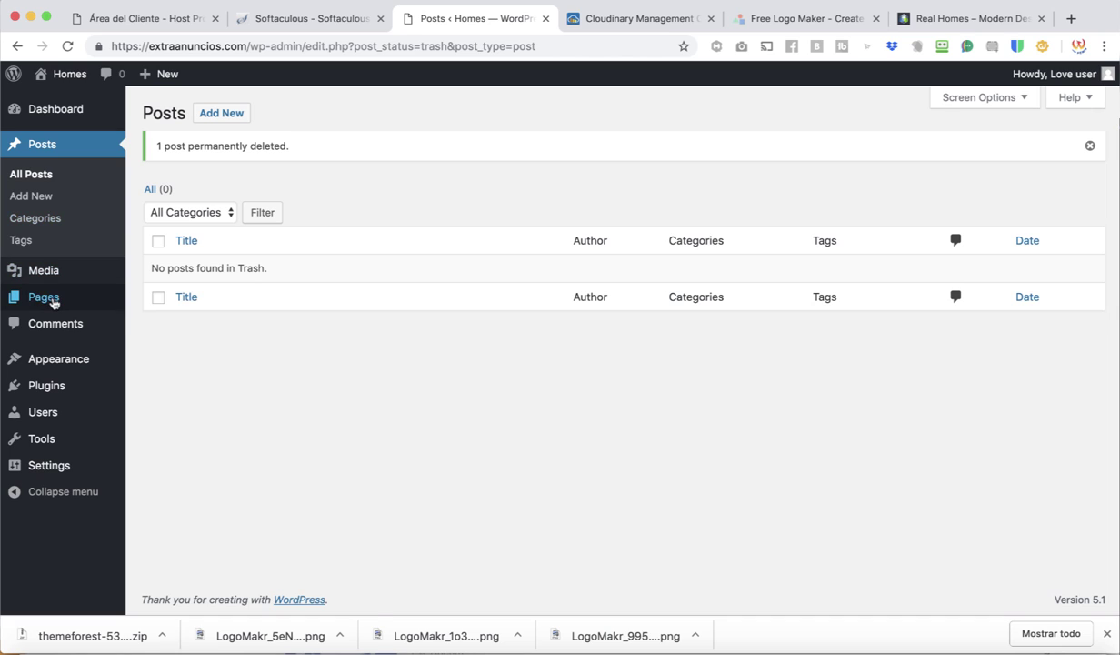
Step: Trash the Sample Page and permanently delete it from the pages Trash
mouse_move(54, 306)
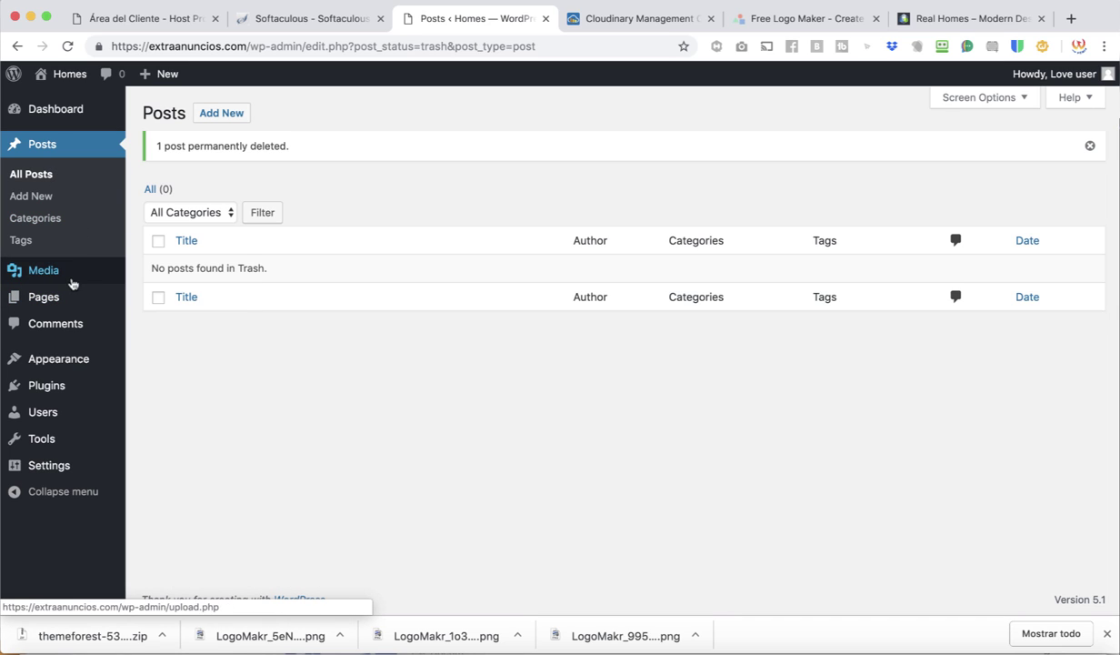
mouse_move(70, 276)
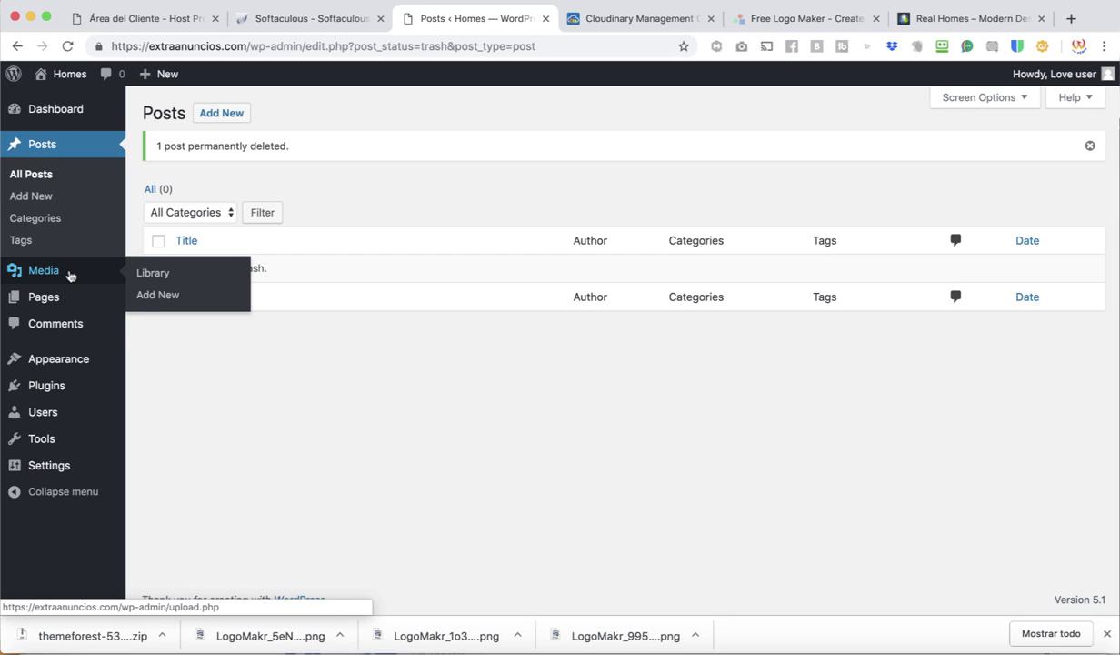
click(162, 308)
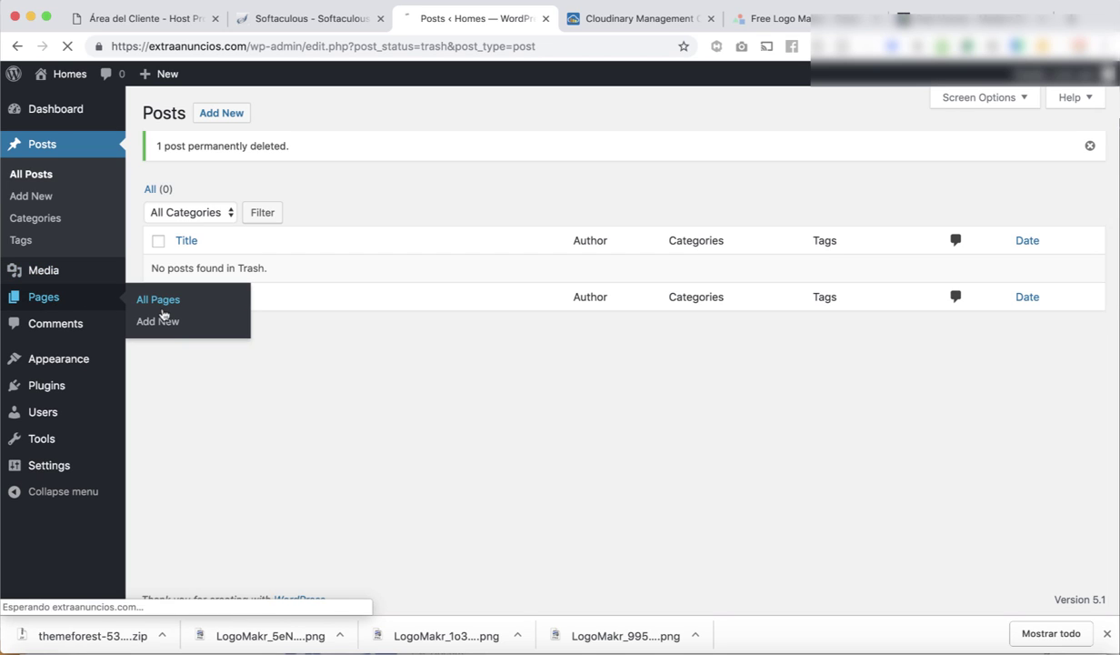
mouse_move(238, 283)
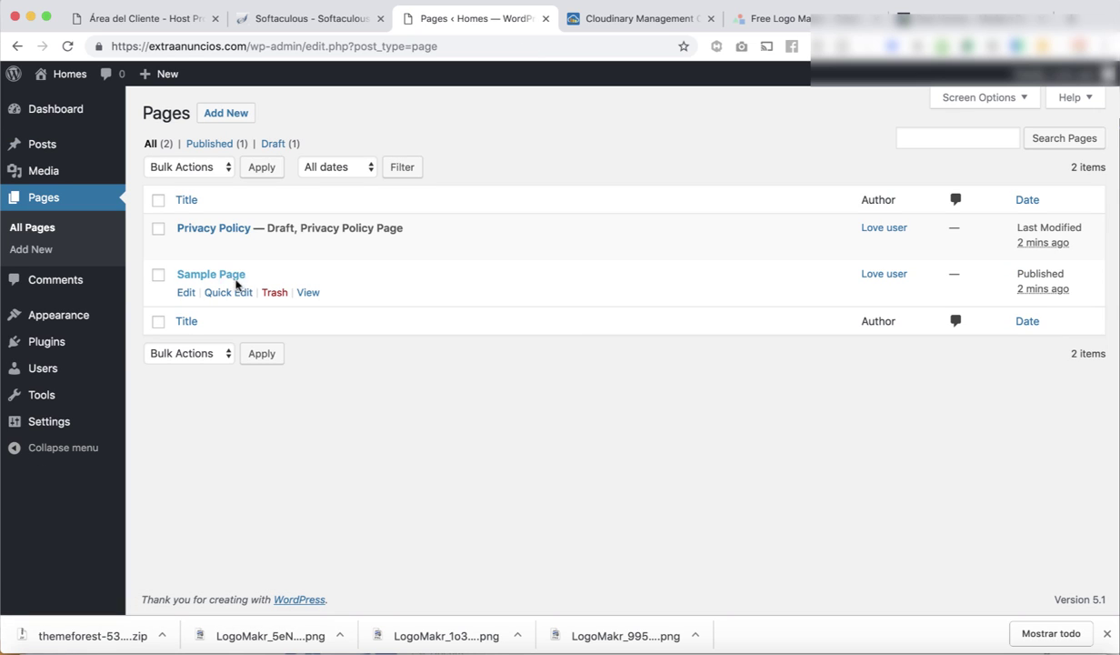
click(273, 294)
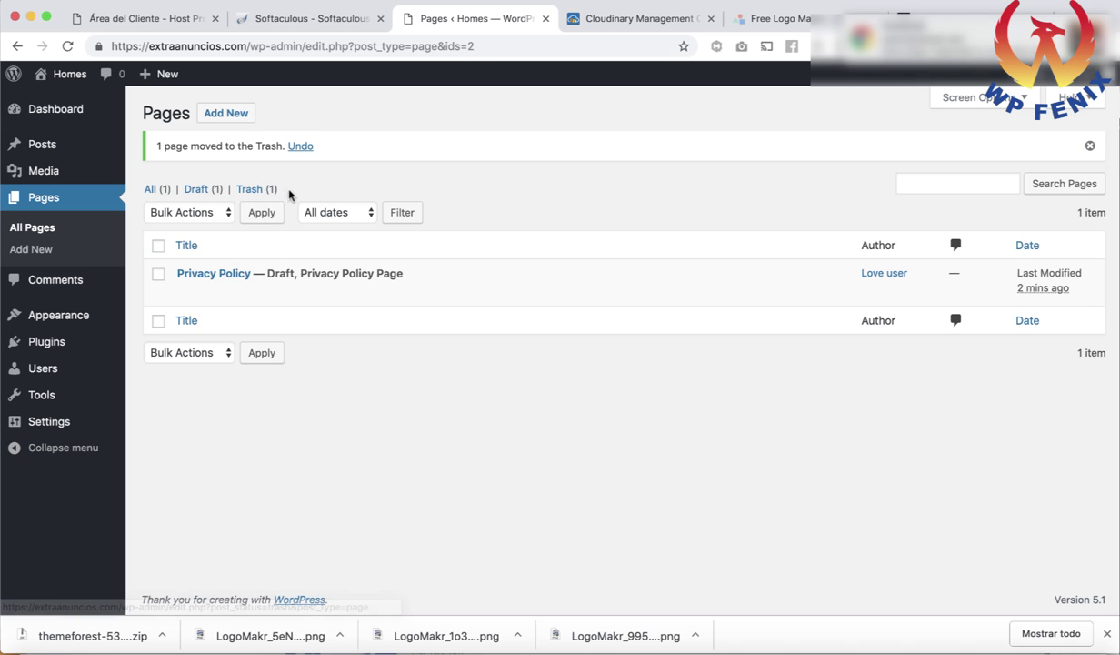
click(258, 195)
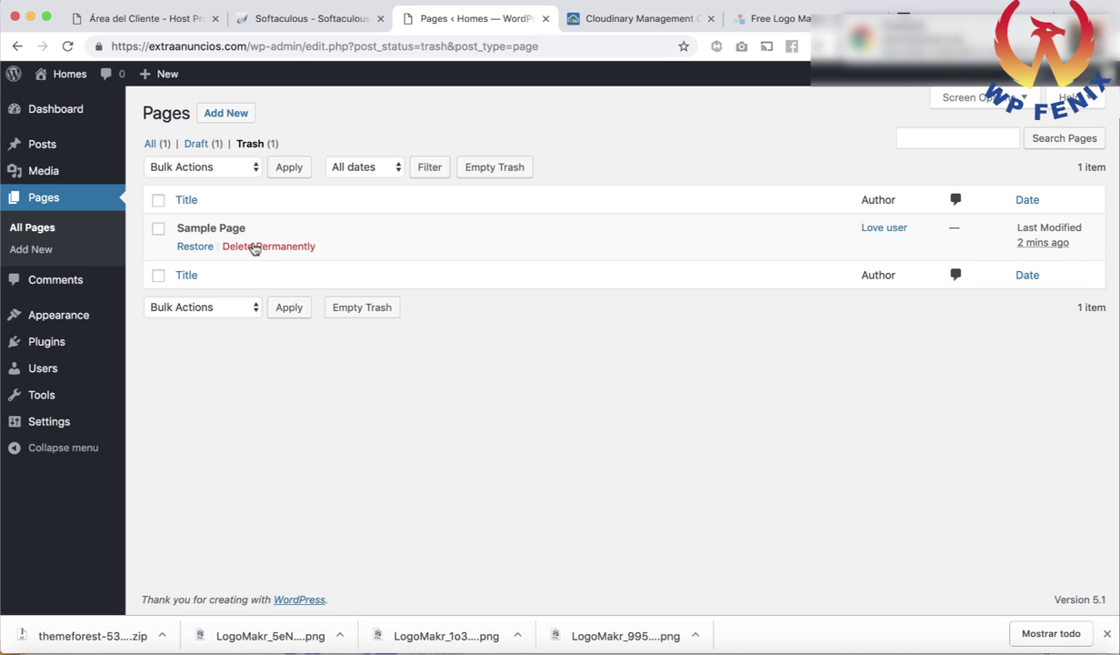
click(277, 247)
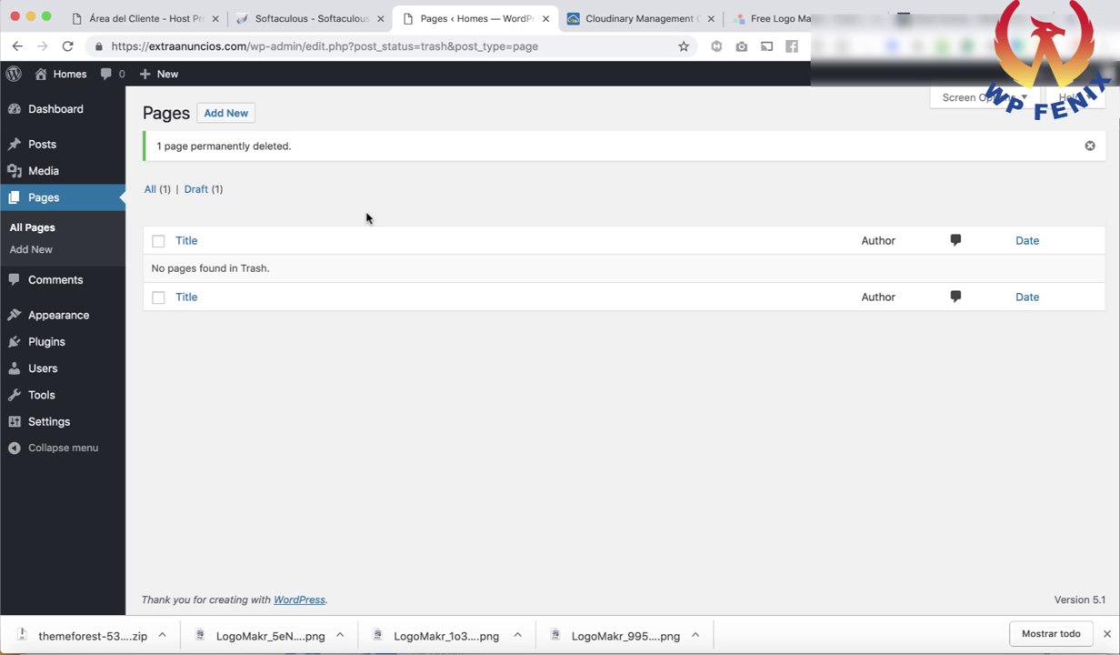
mouse_move(114, 318)
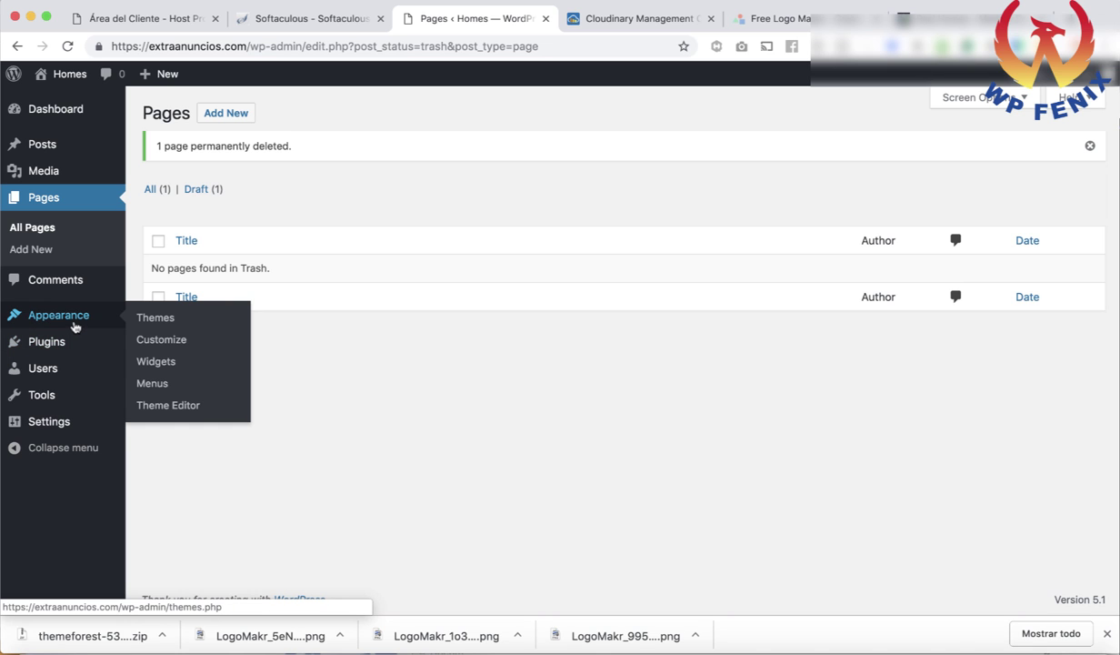
Step: Upload realhomes.zip from the rh-main-package folder as a new theme and install it
click(170, 319)
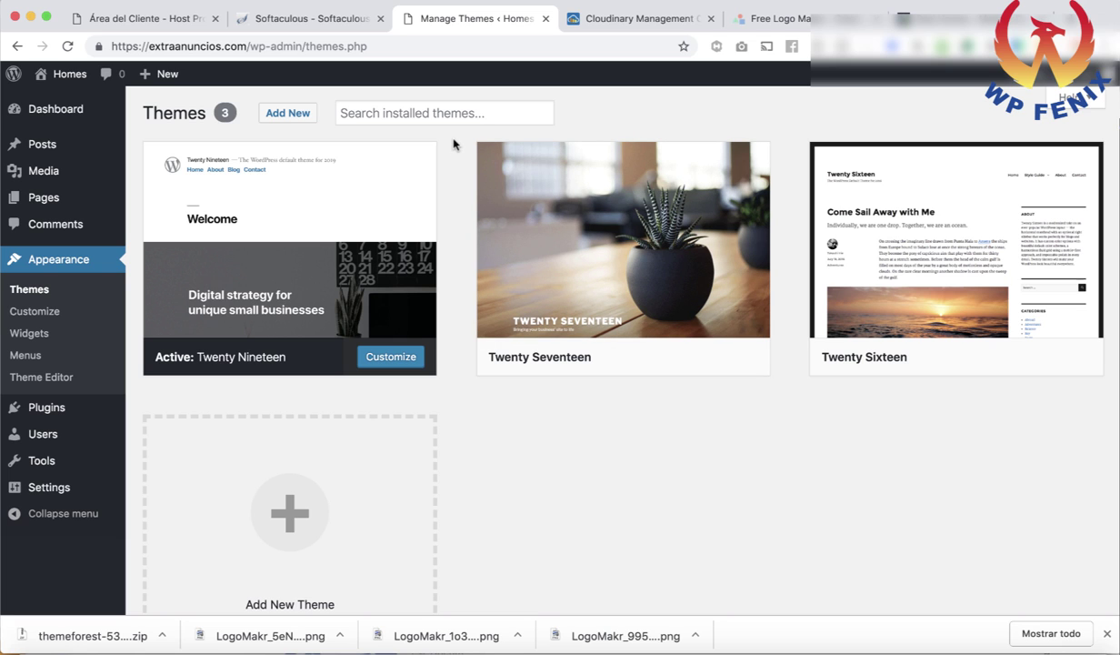
click(289, 113)
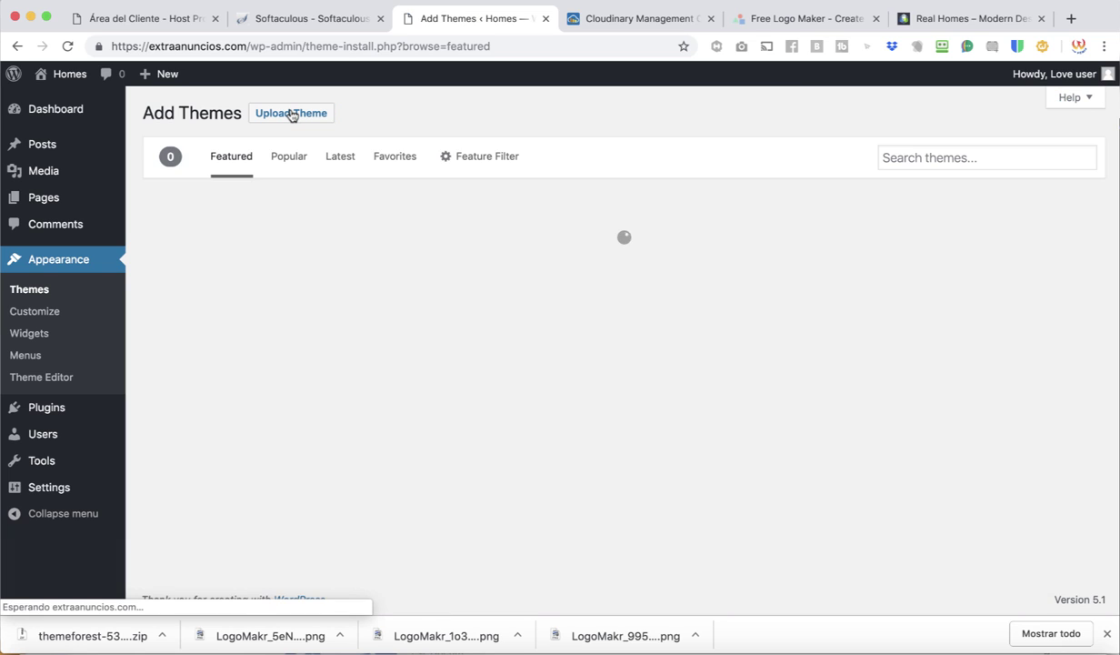
click(293, 115)
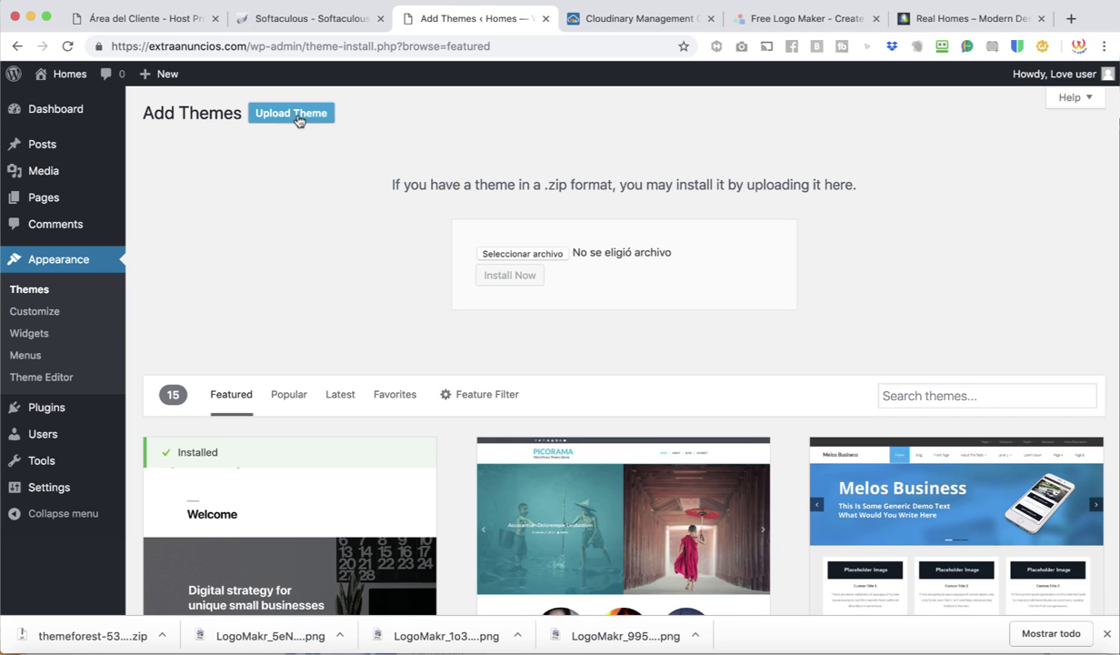
click(524, 254)
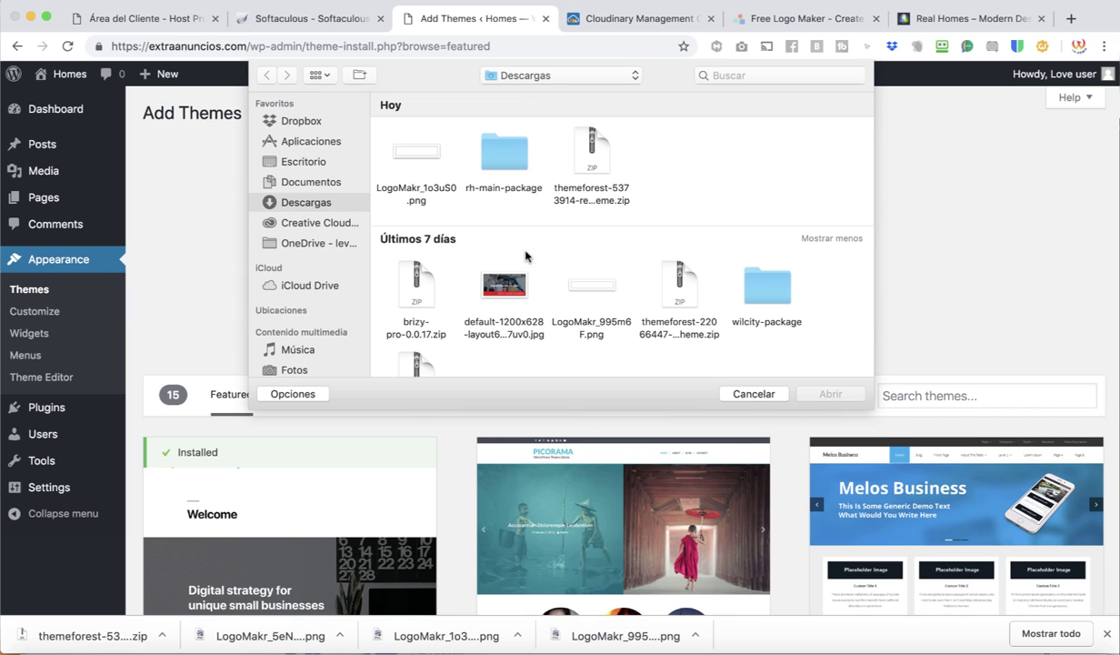
double_click(487, 159)
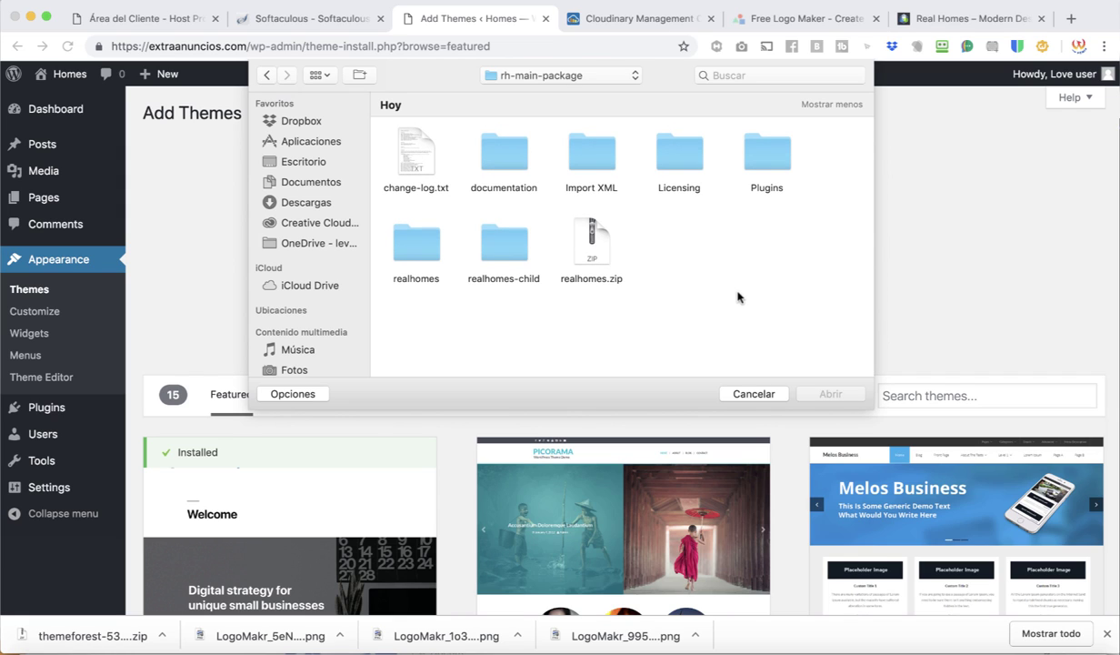
click(587, 244)
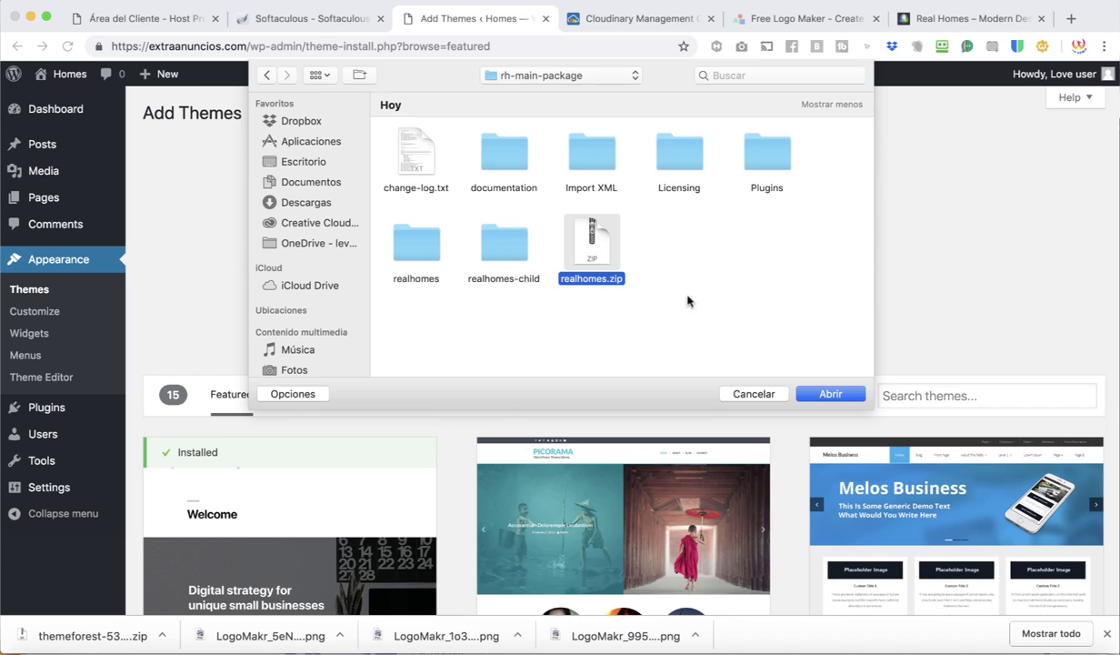
click(830, 394)
click(530, 284)
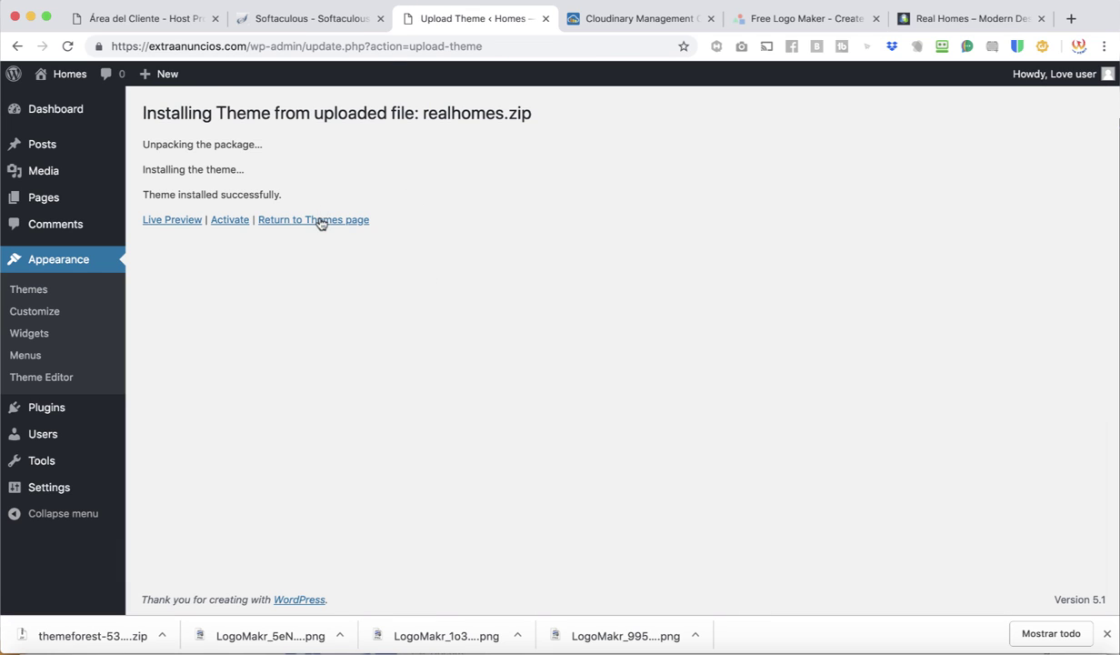
Step: Return to the Themes page and begin another zip theme upload from the computer
click(321, 222)
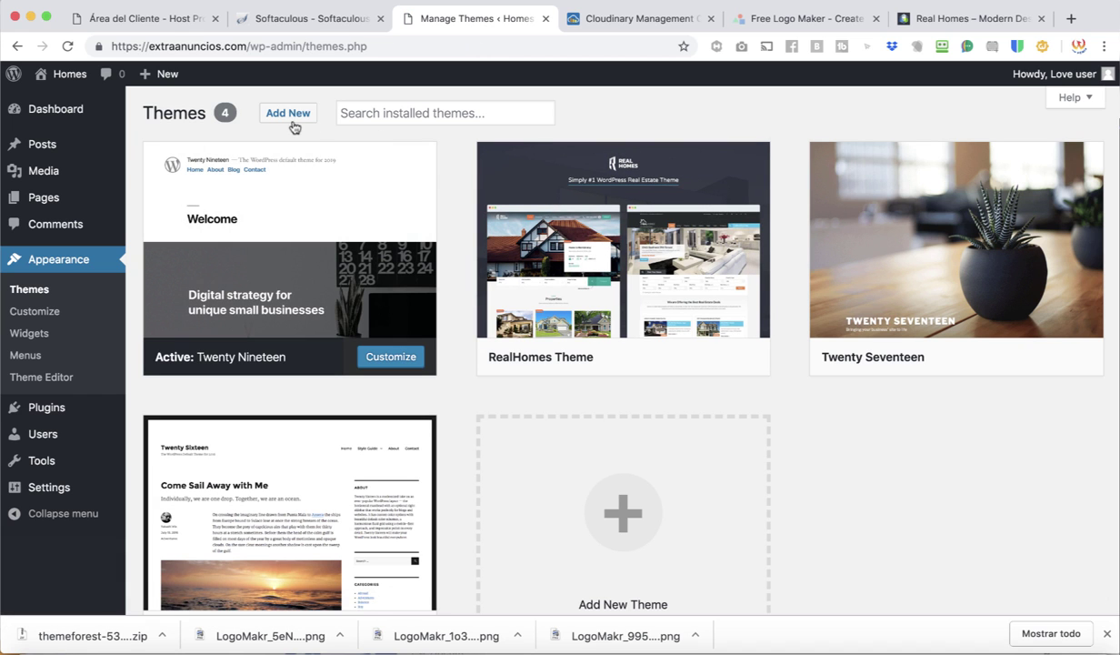
click(289, 114)
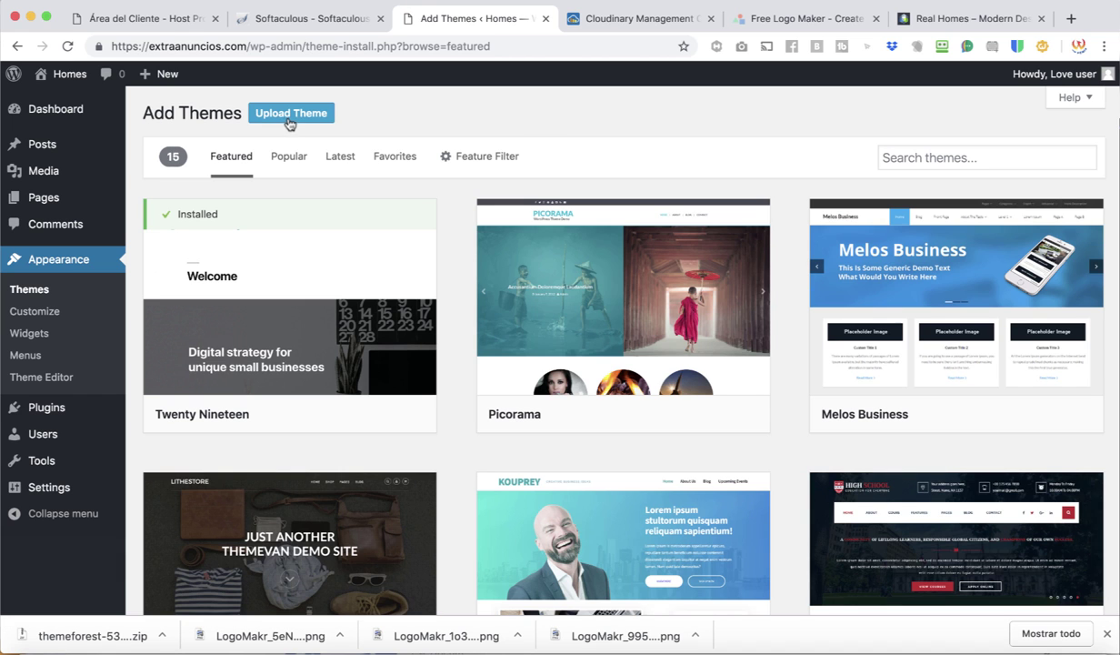
click(291, 112)
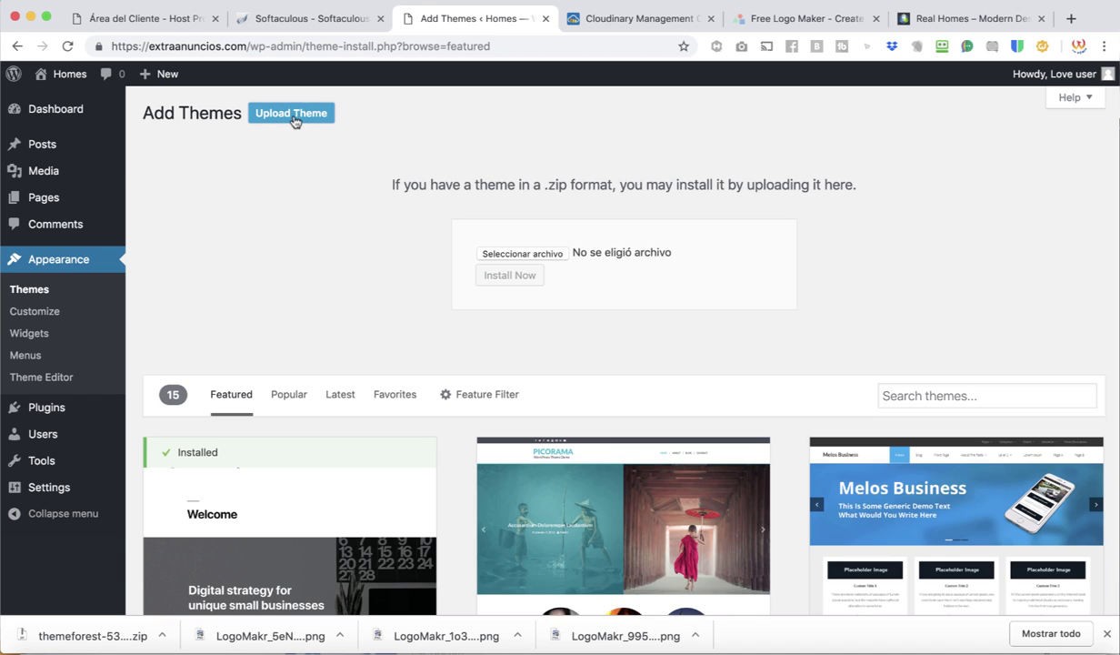
click(529, 258)
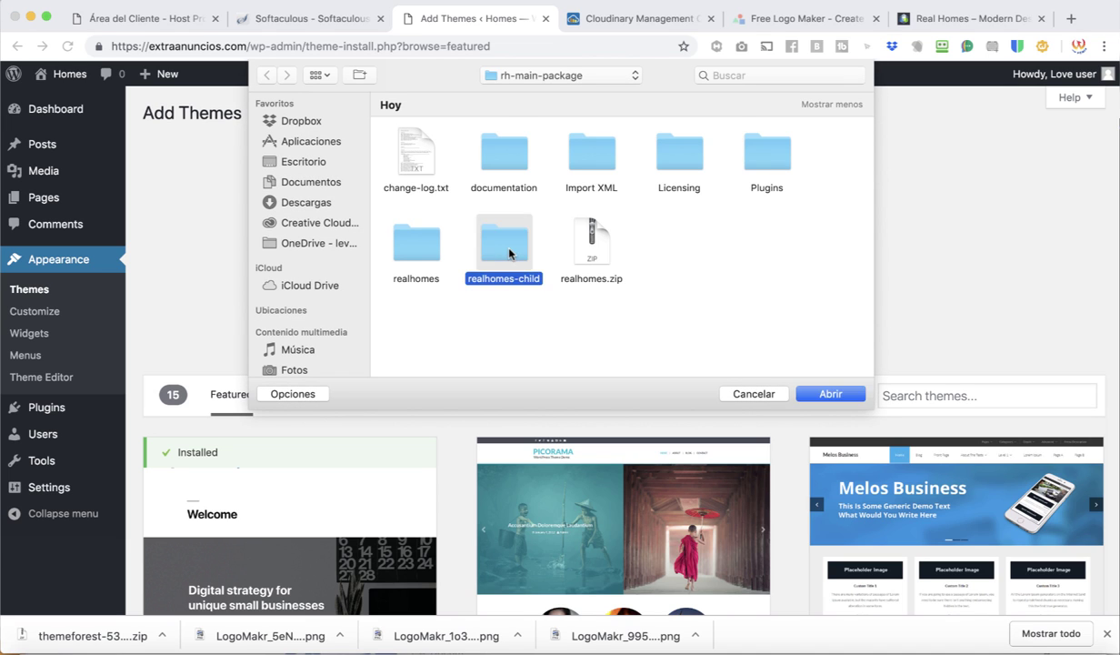
Step: Search the realhomes-child, realhomes, Import XML and documentation folders for a child theme zip
double_click(491, 240)
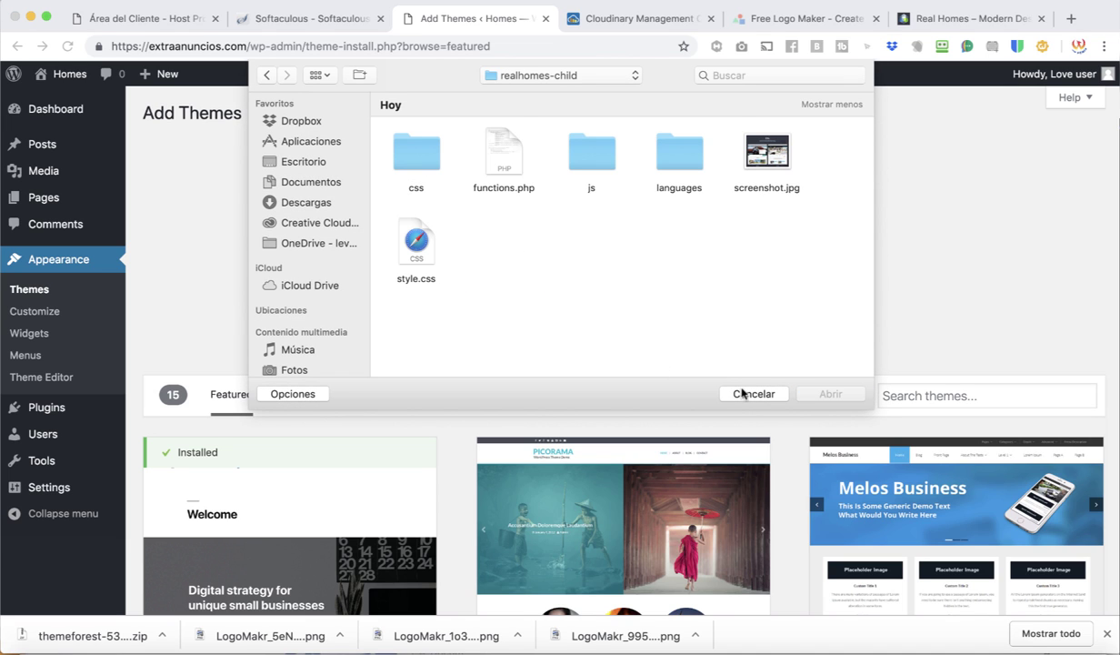
click(267, 76)
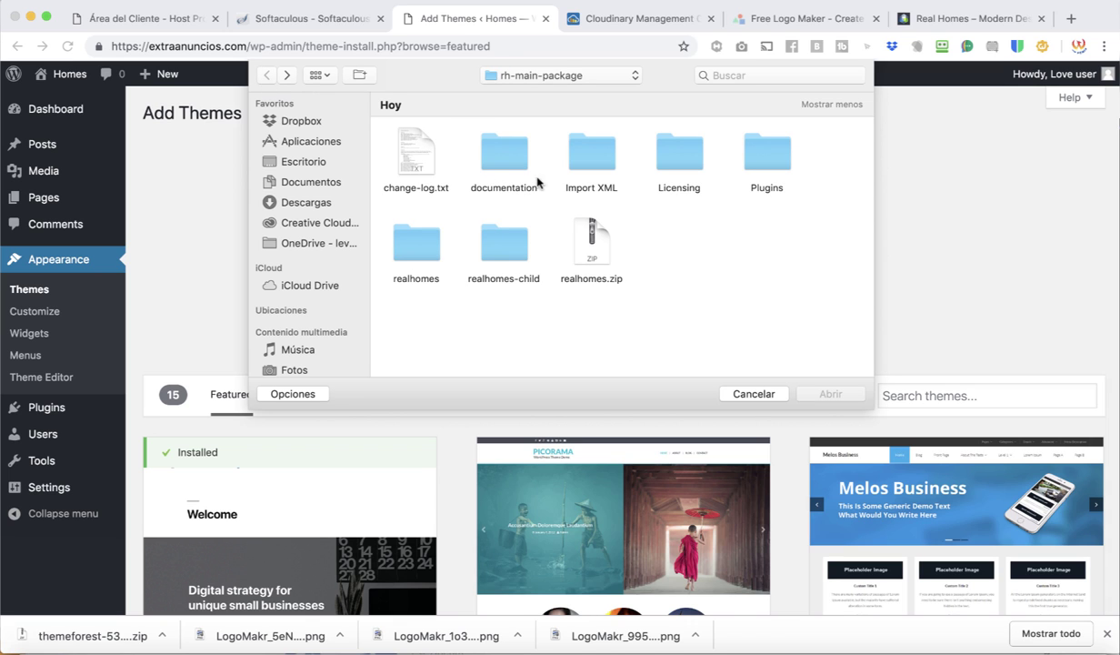
double_click(415, 254)
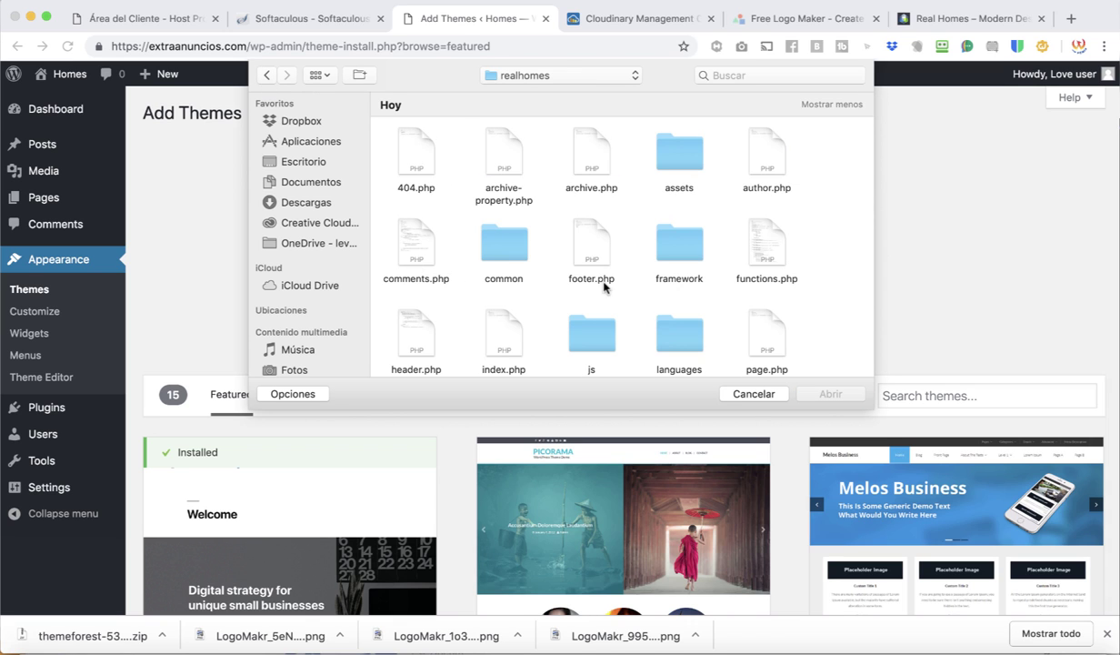
scroll(591, 286, down, 10)
scroll(603, 290, up, 10)
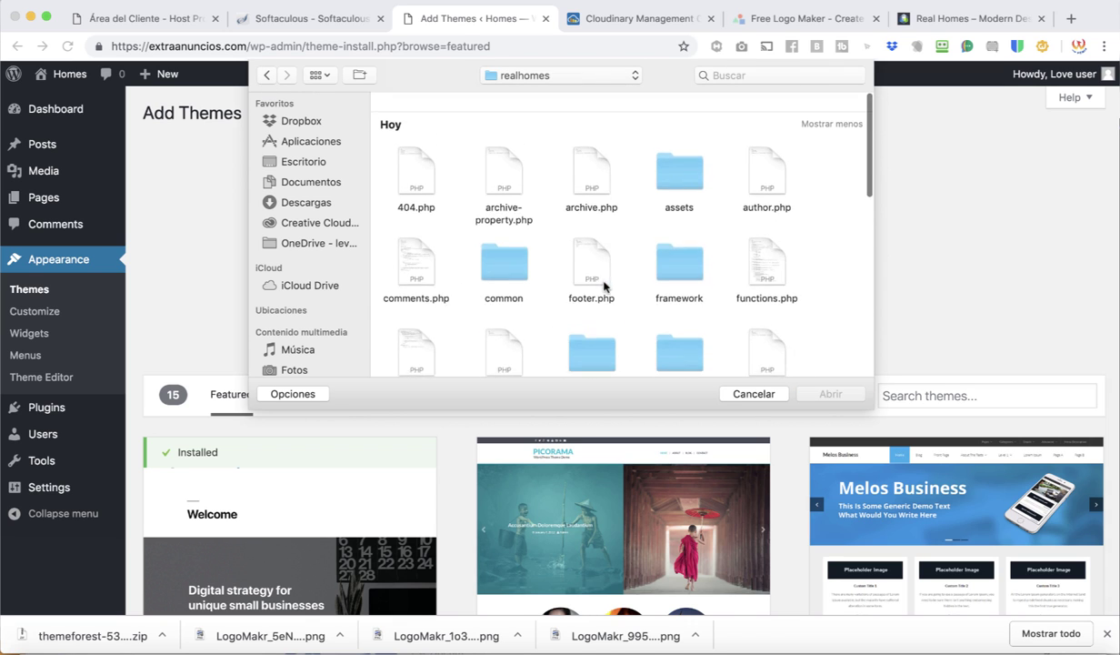
click(266, 75)
double_click(566, 148)
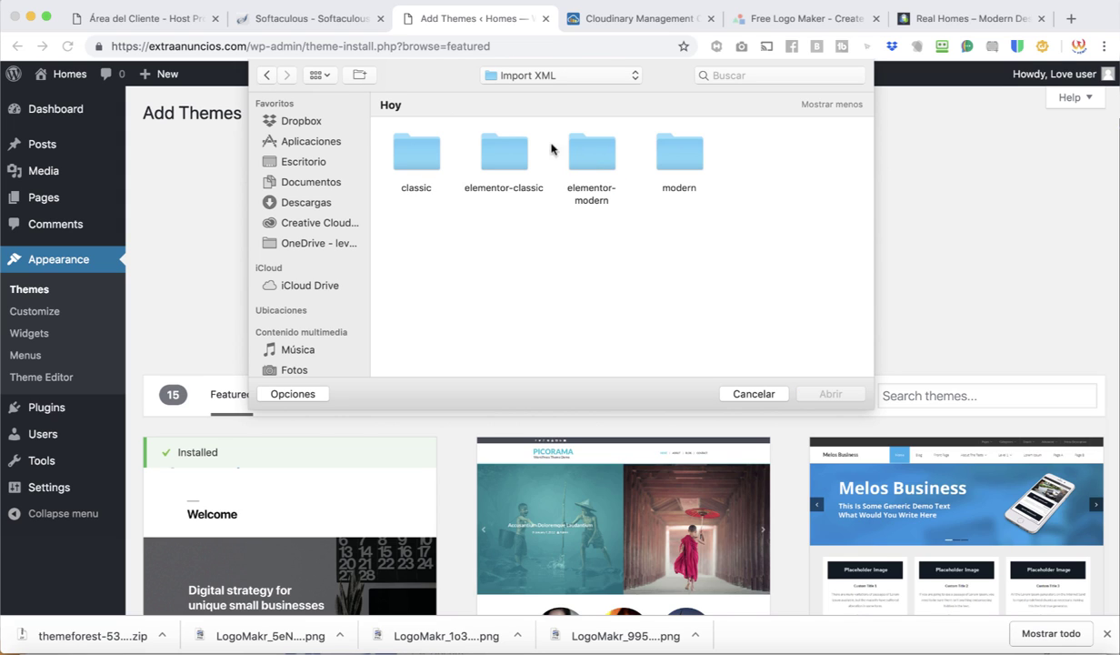
click(265, 76)
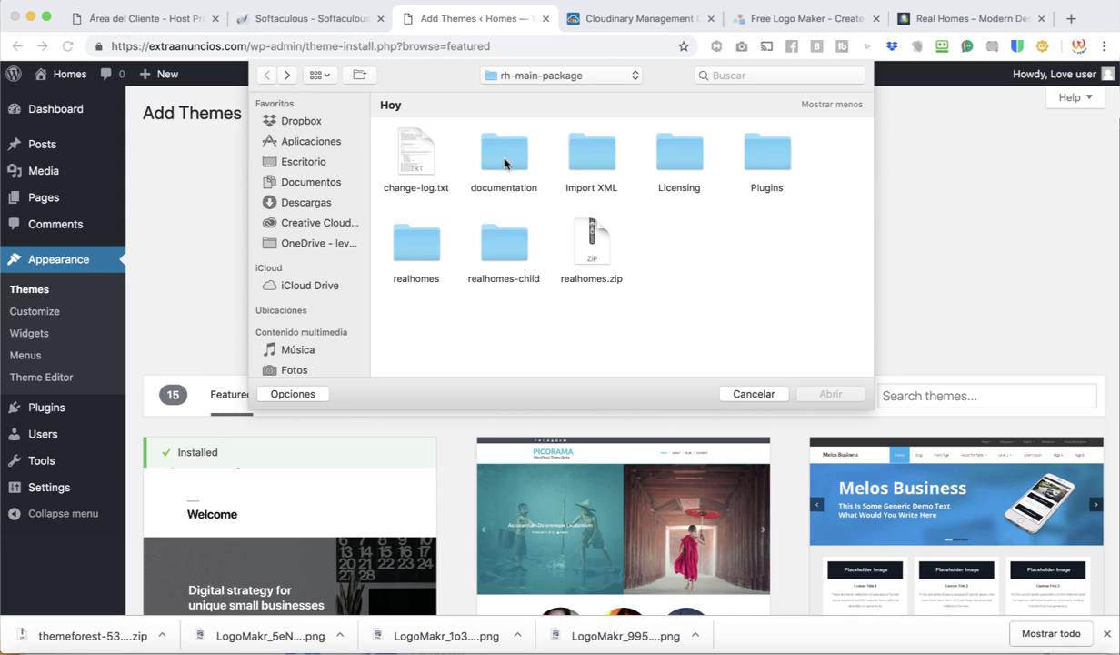
double_click(500, 150)
click(265, 76)
click(1065, 627)
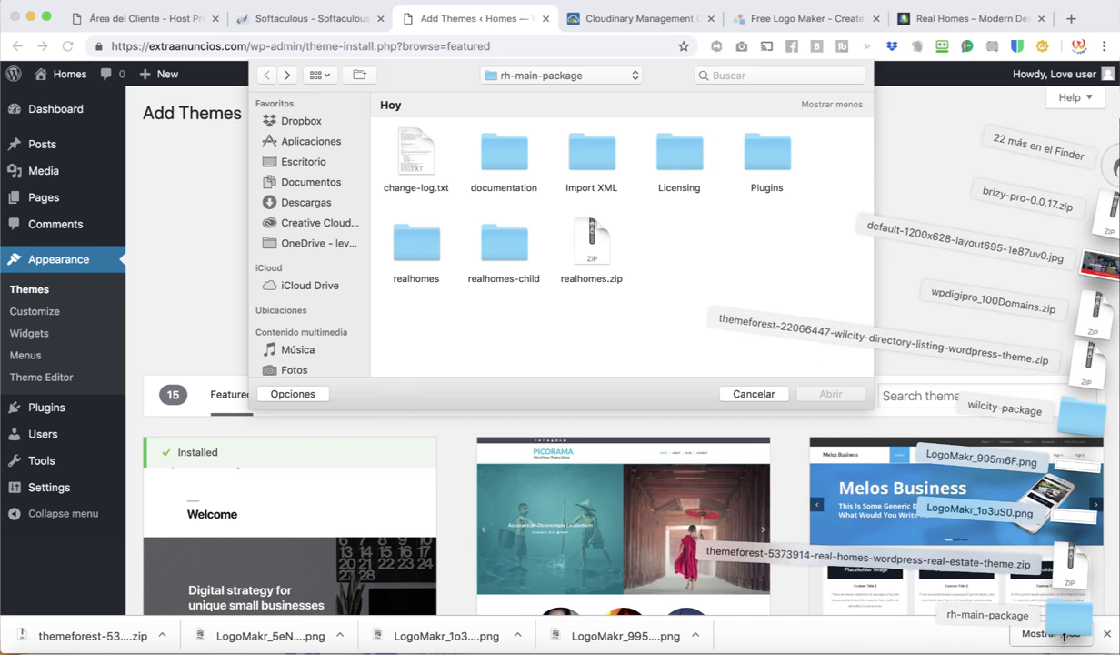
Step: Compress the realhomes-child folder into realhomes-child.zip in Finder and select it for upload
click(1000, 613)
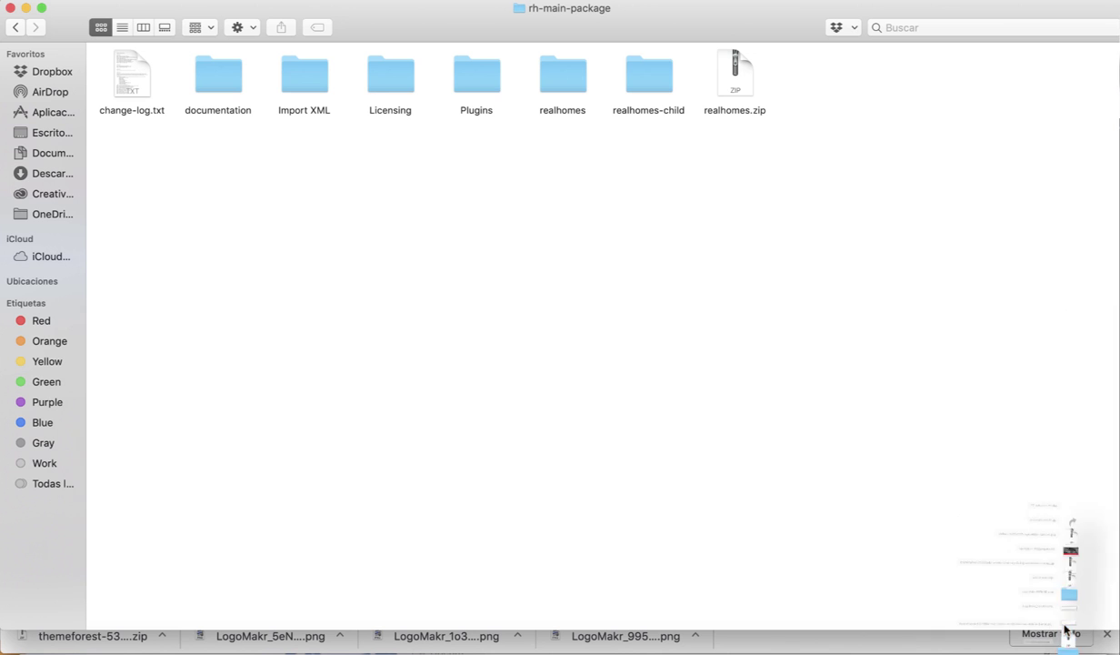
right_click(646, 91)
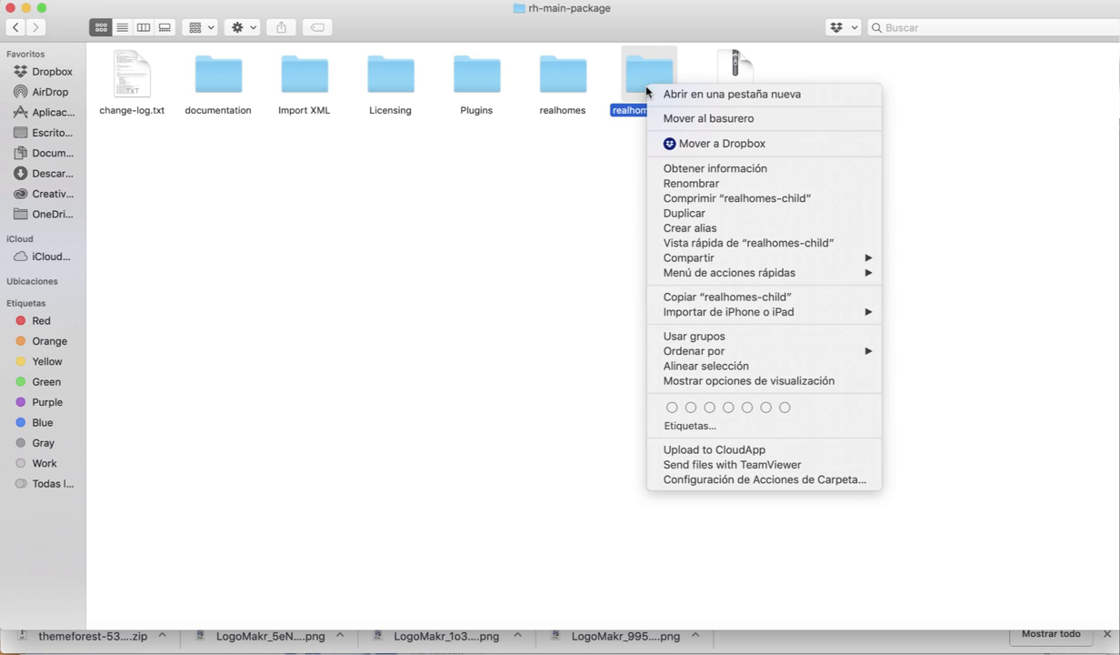
click(705, 198)
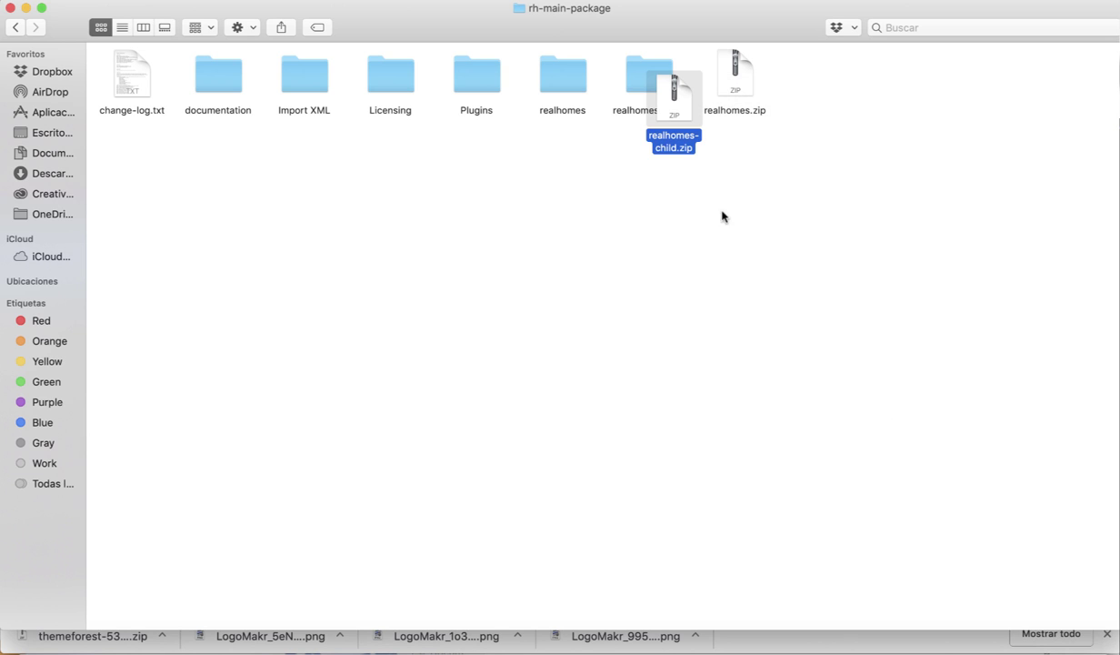
click(9, 8)
click(588, 245)
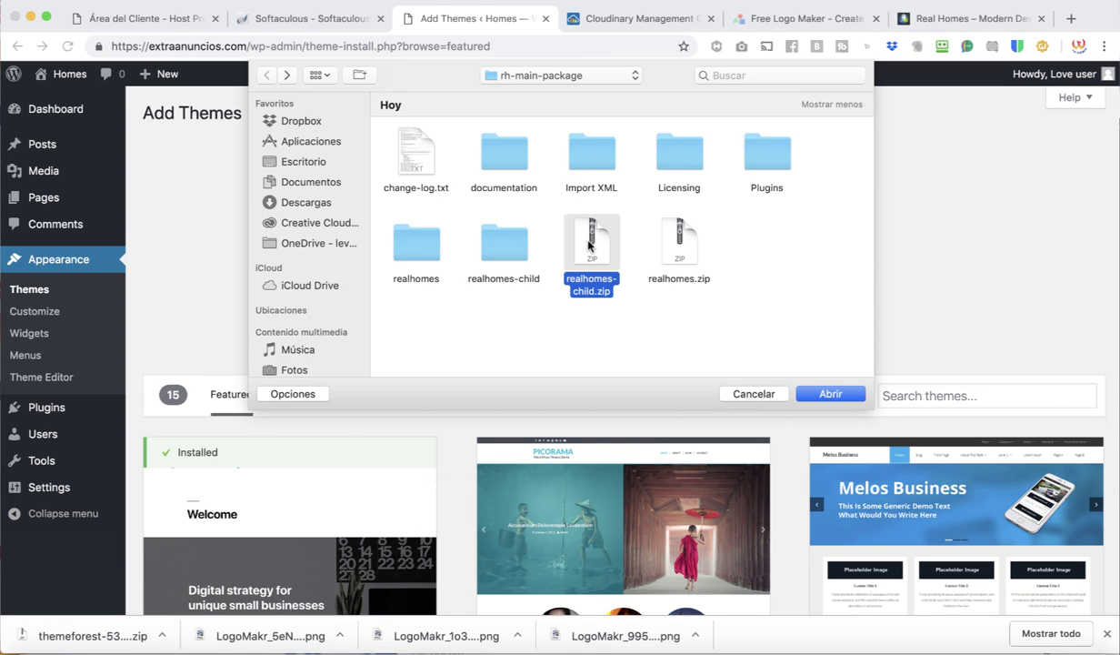
Step: Install realhomes-child.zip and activate the RealHomes Child Theme
click(830, 394)
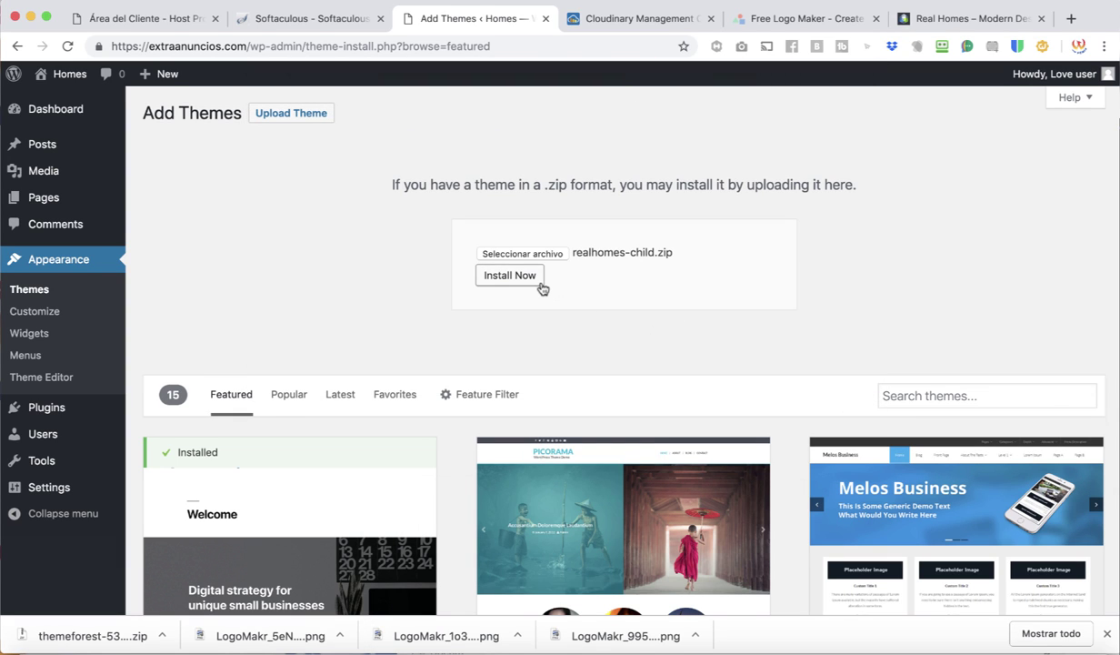
click(538, 284)
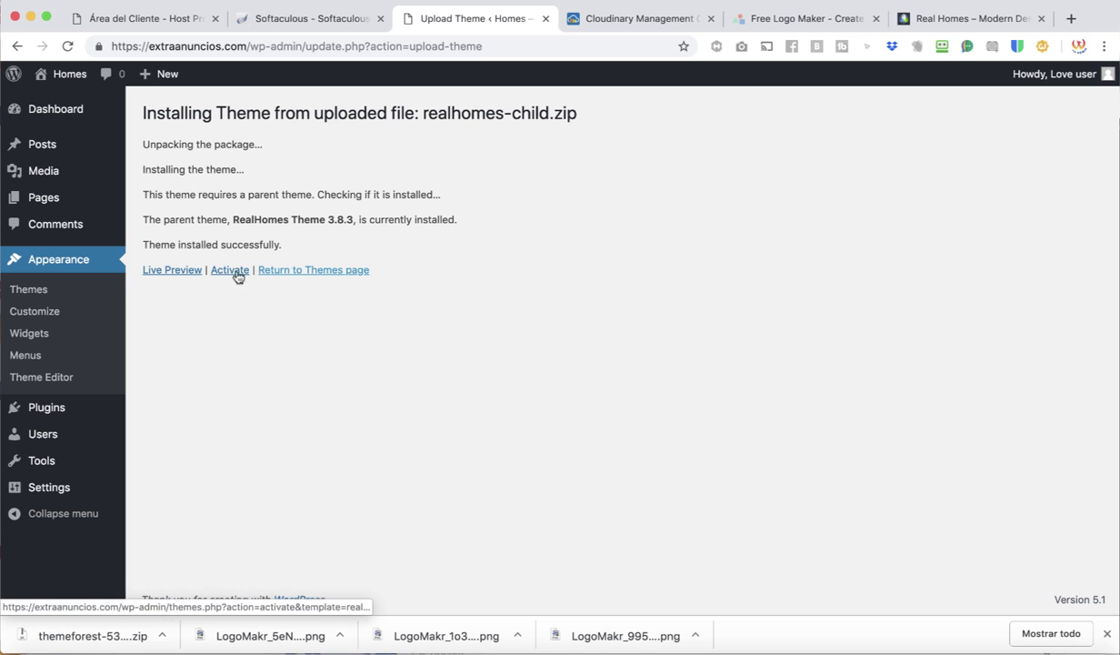
click(230, 270)
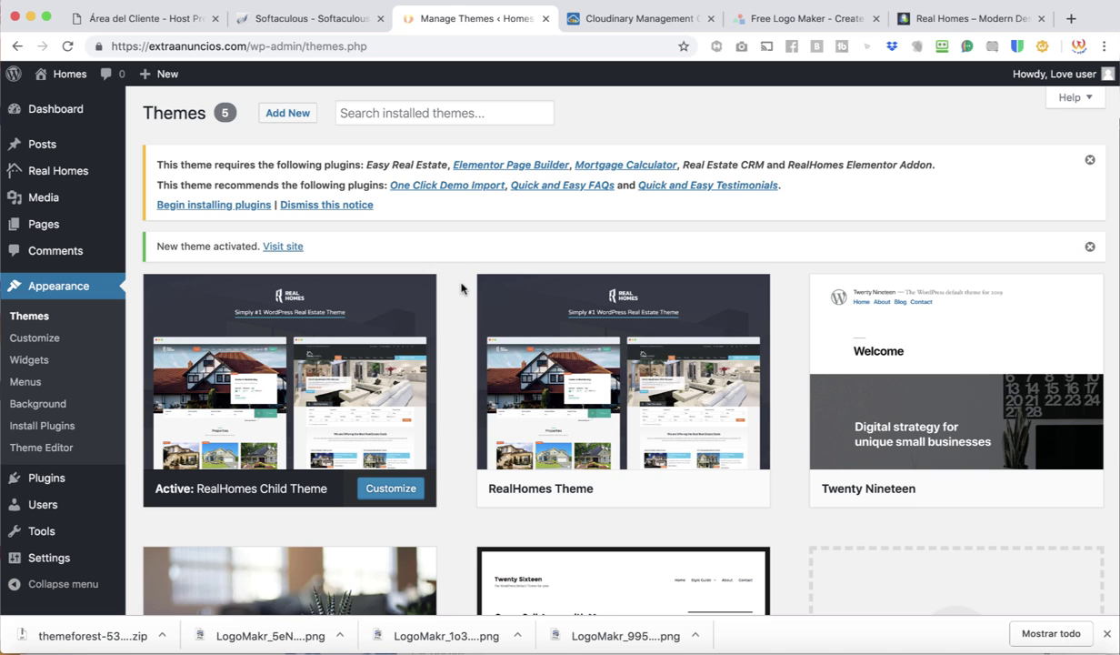
scroll(461, 288, down, 3)
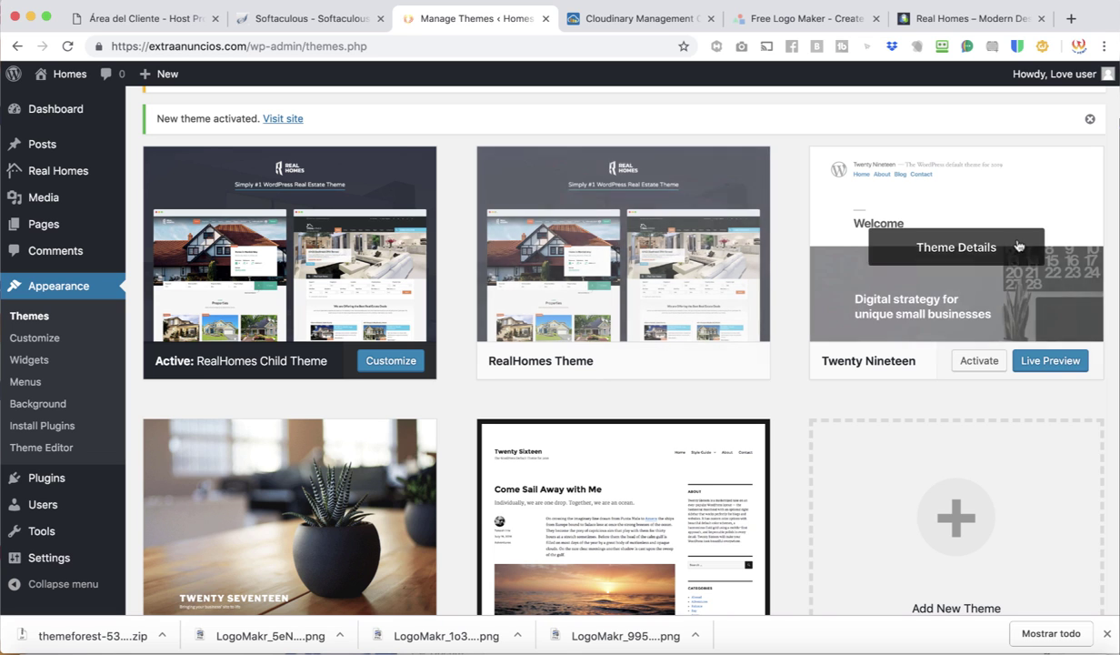
Step: Delete the Twenty Nineteen, Twenty Seventeen and Twenty Sixteen themes, confirming each deletion
click(945, 243)
click(1062, 579)
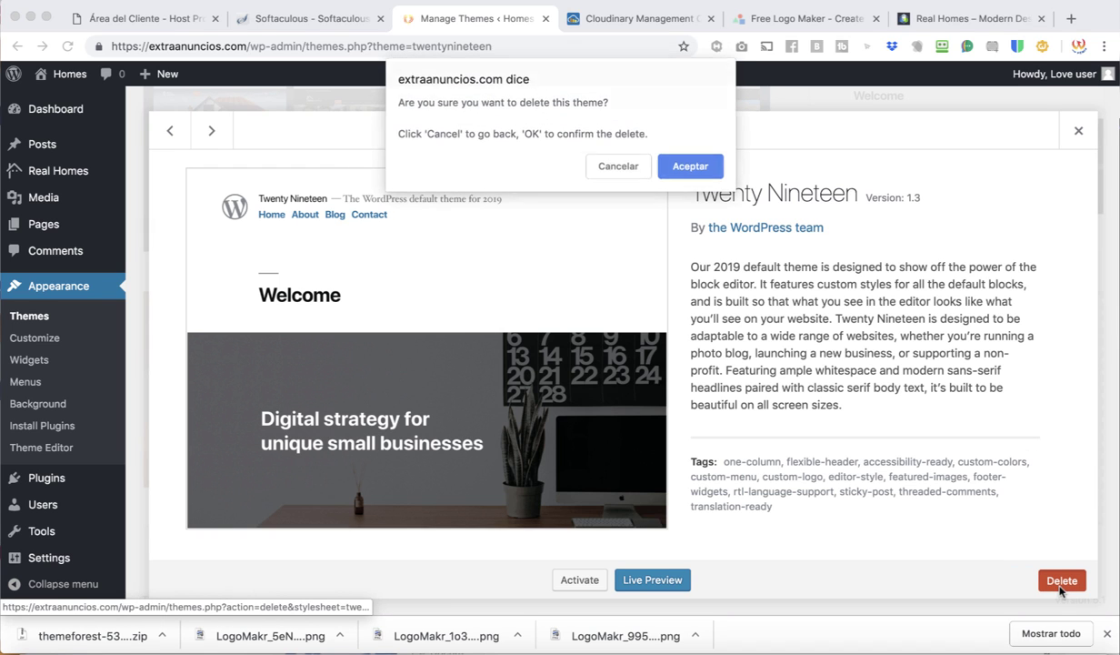
click(683, 162)
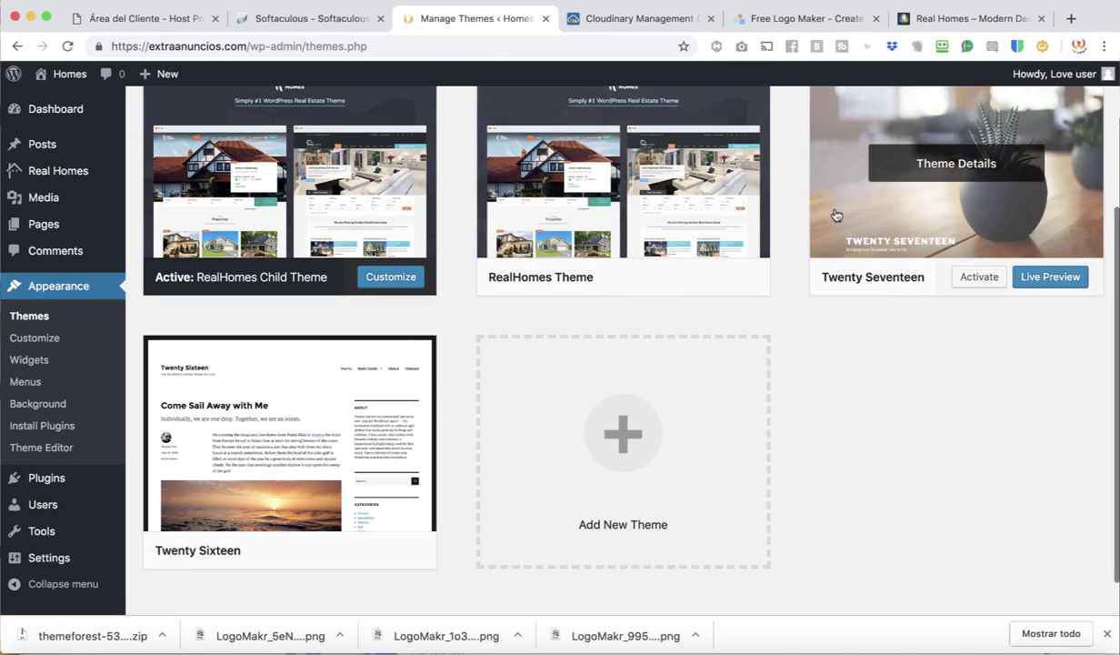
click(950, 155)
click(1060, 579)
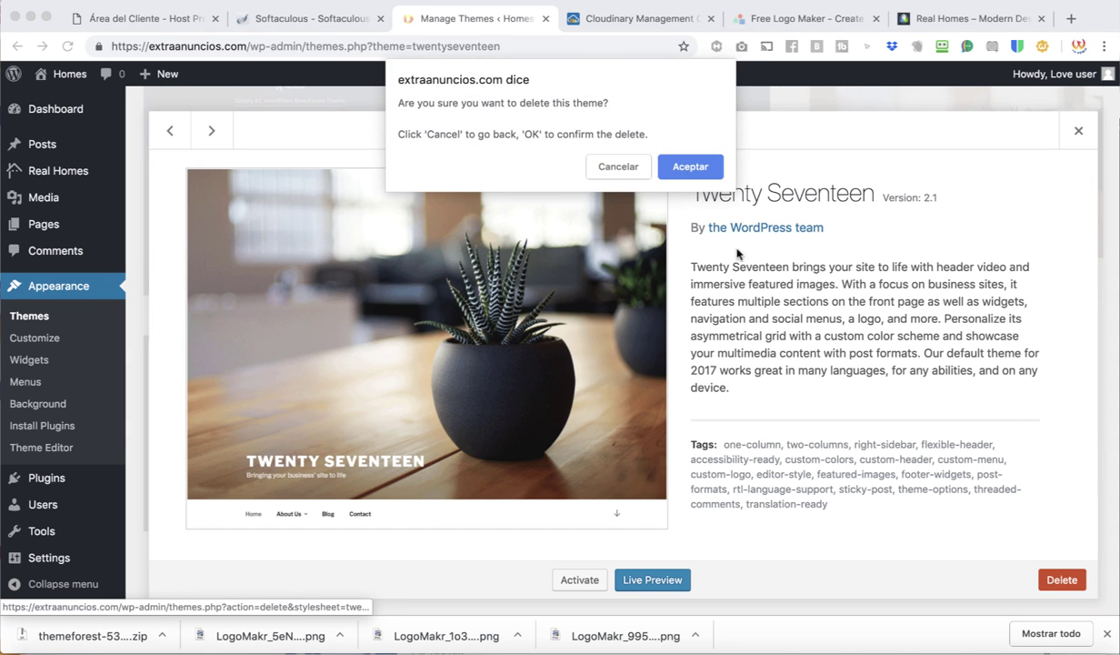
click(696, 174)
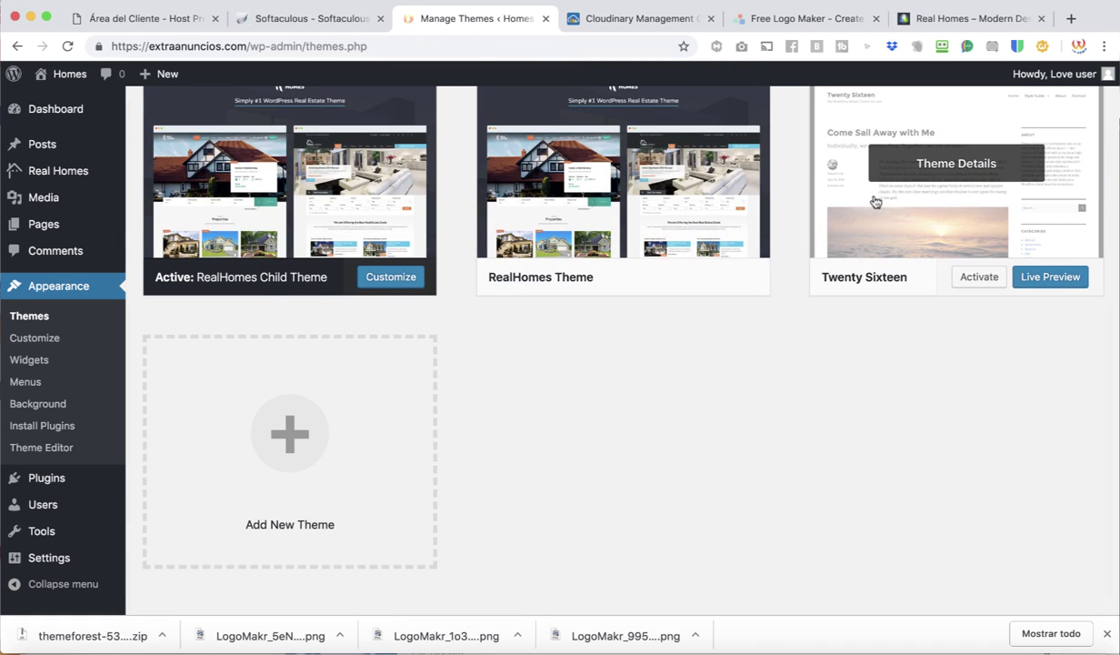
click(874, 200)
click(1062, 580)
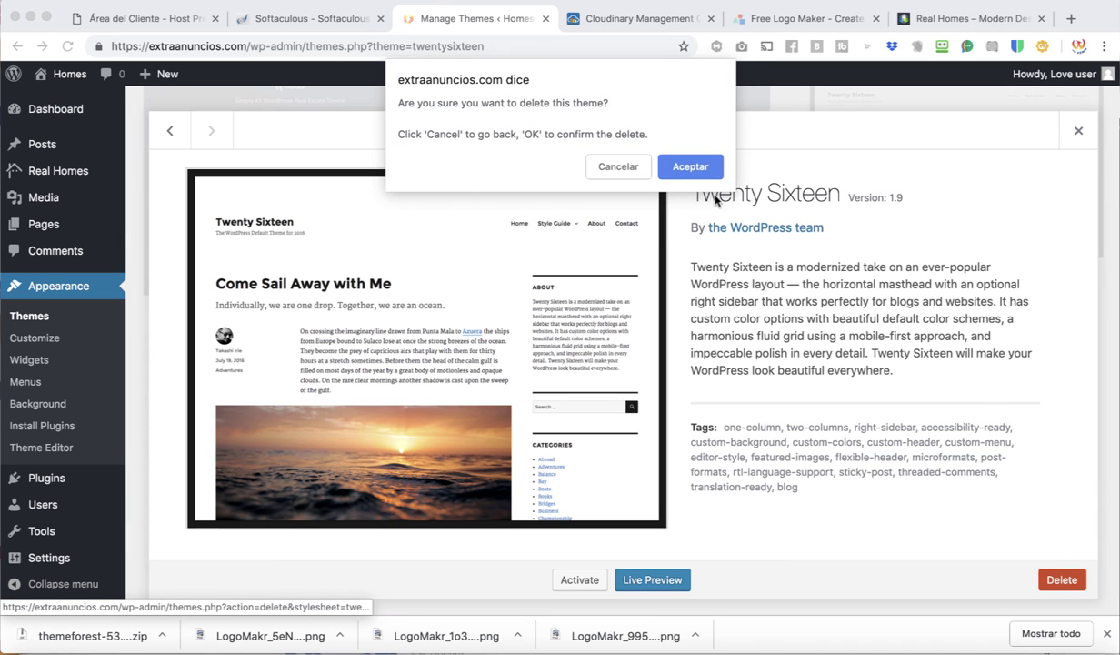
click(678, 170)
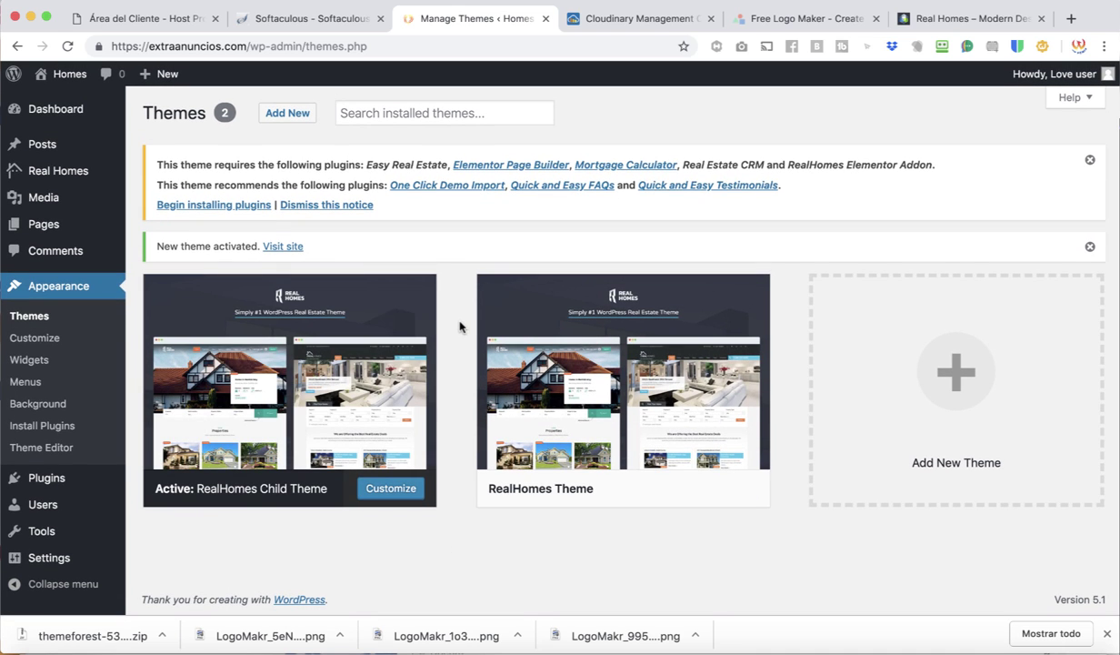
Step: Bulk-install all eight plugins the RealHomes theme requires or recommends
click(225, 208)
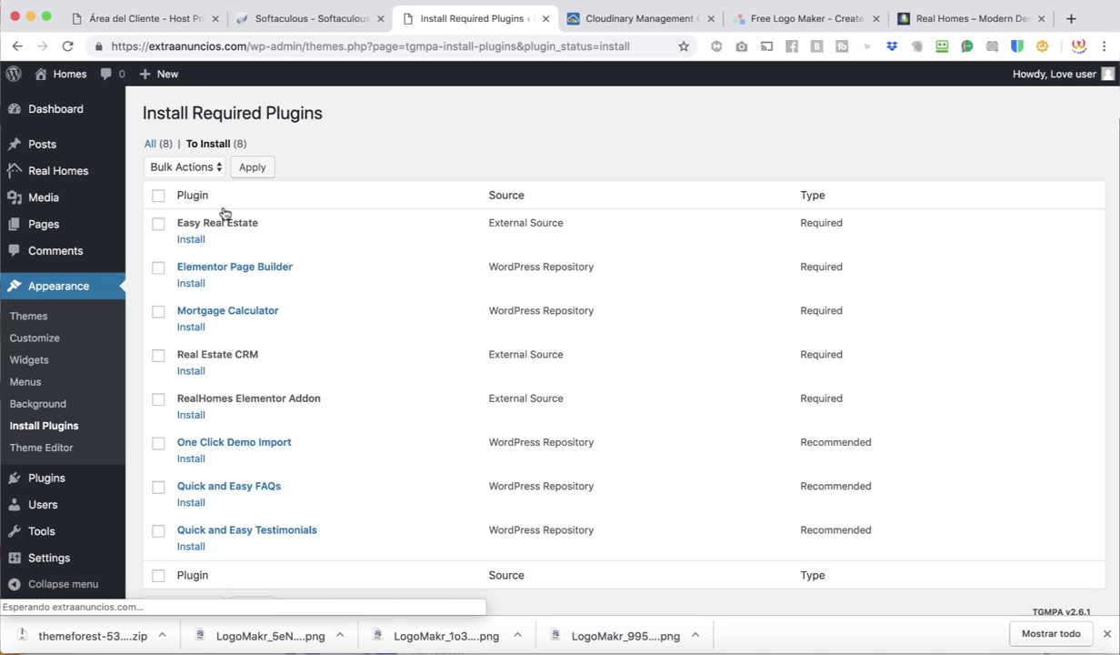
click(158, 197)
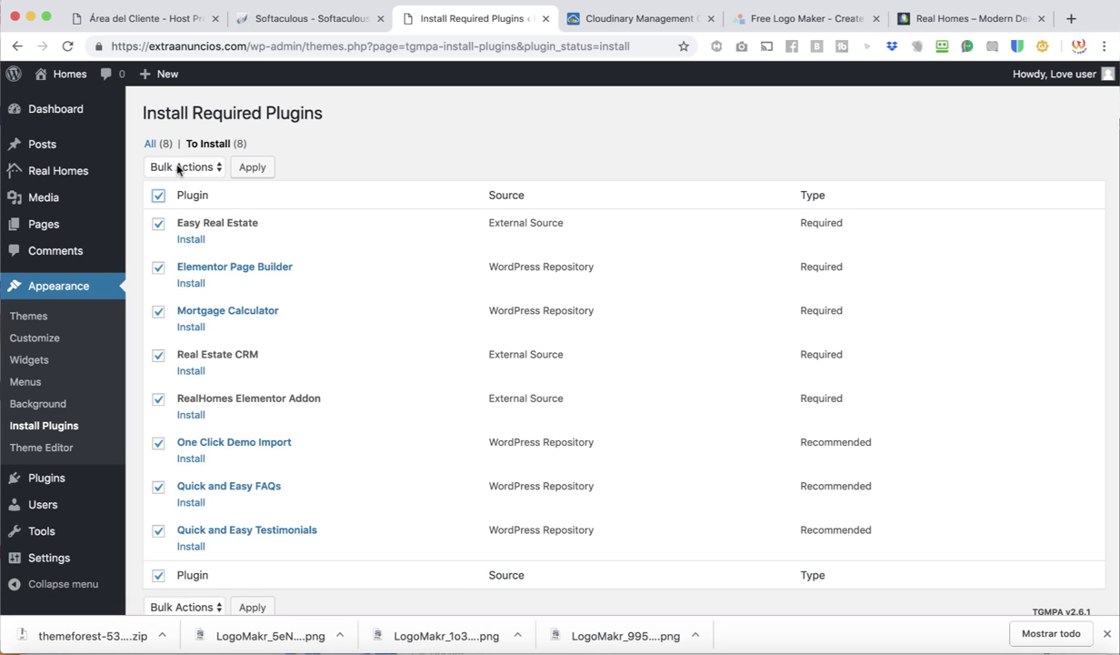
scroll(248, 225, down, 2)
scroll(253, 225, up, 2)
click(215, 171)
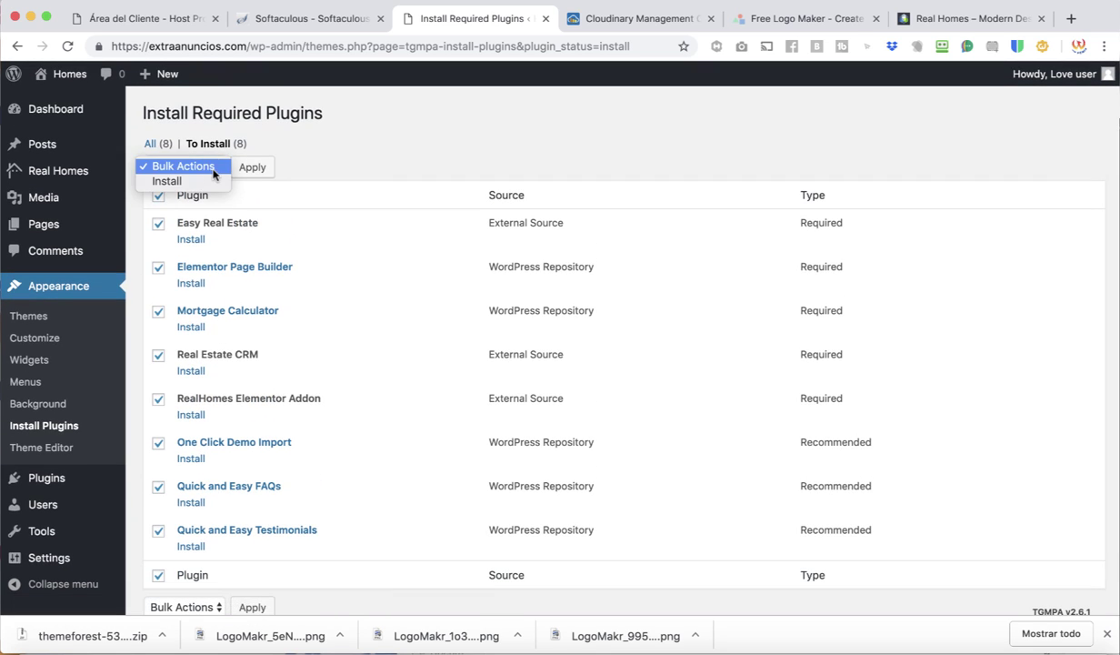
click(196, 181)
click(259, 168)
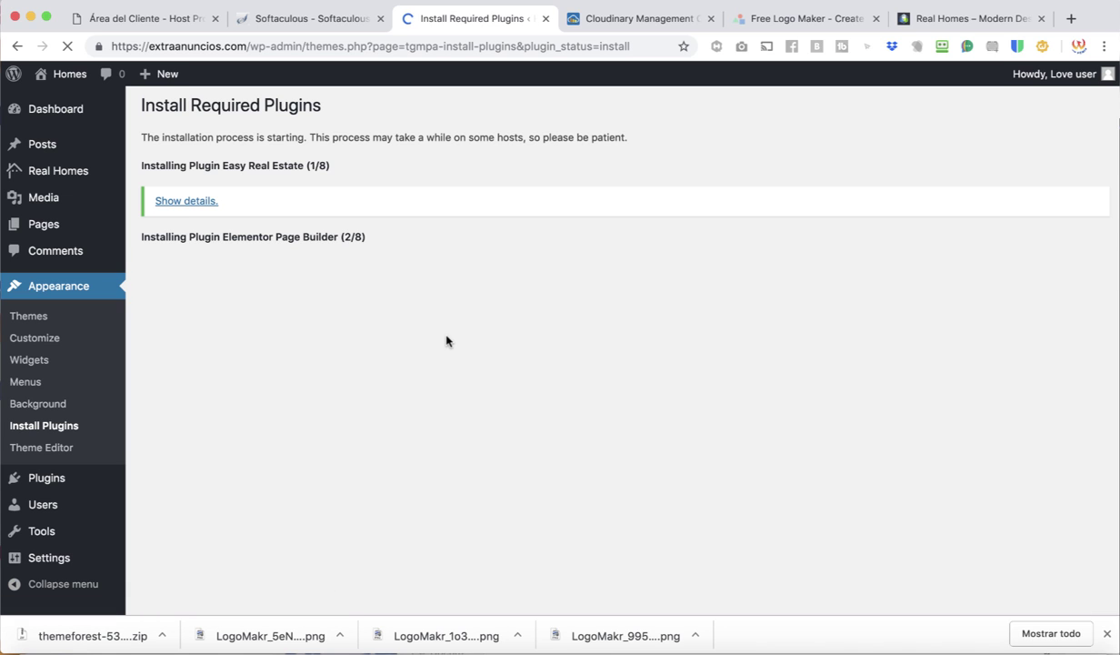
Step: Bulk-activate all eight installed plugins from the required plugins list
scroll(474, 479, down, 5)
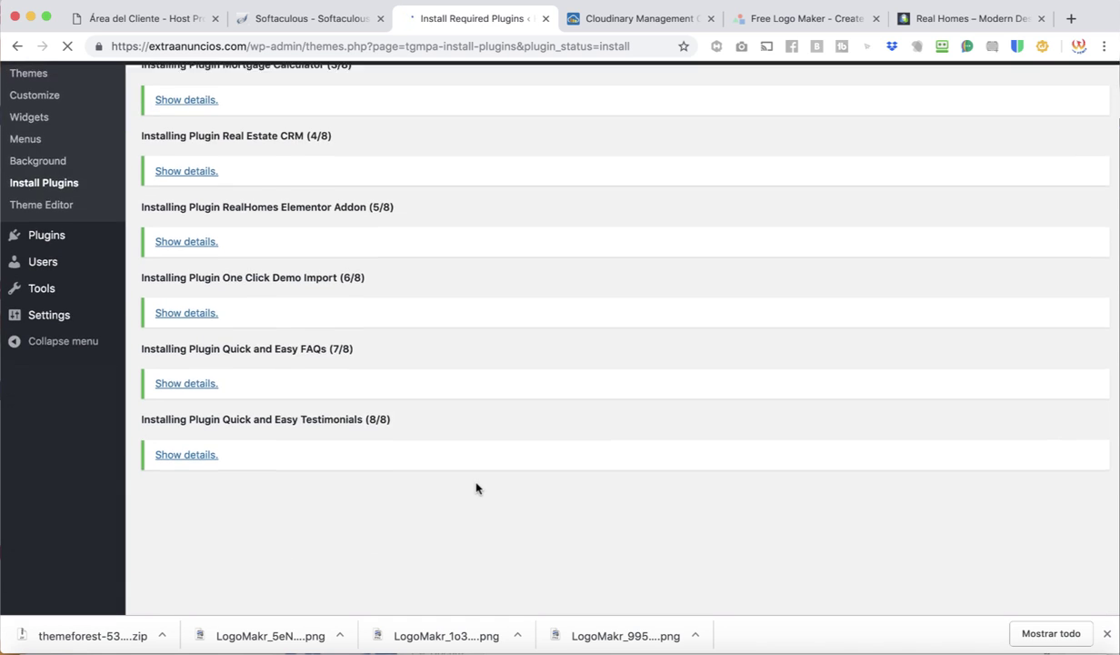
click(254, 533)
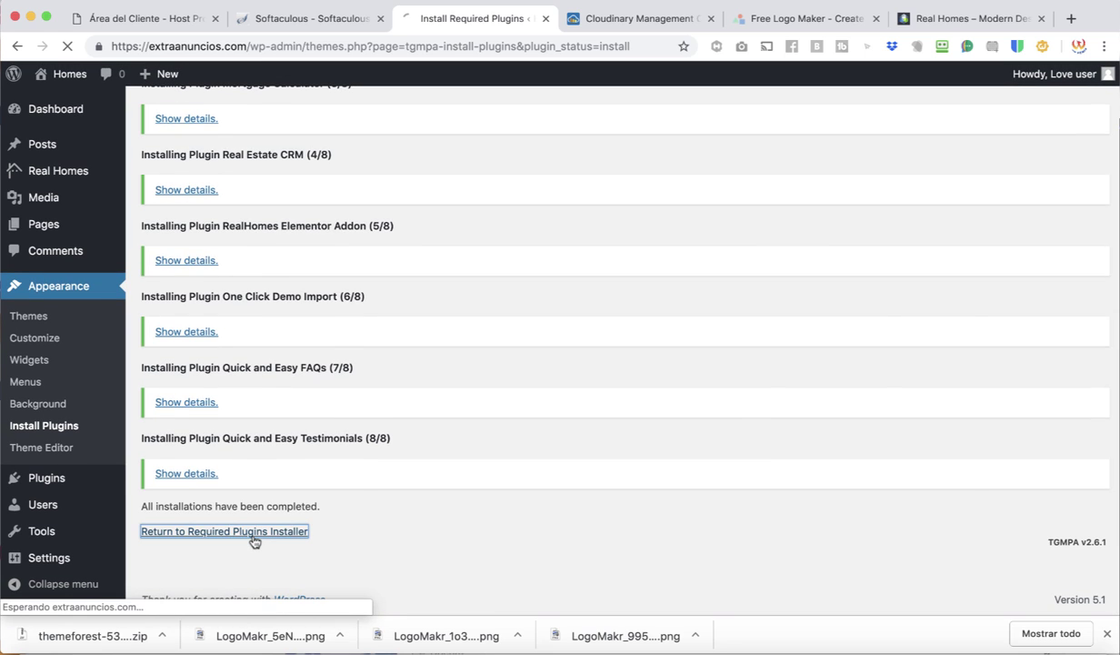
scroll(318, 419, down, 3)
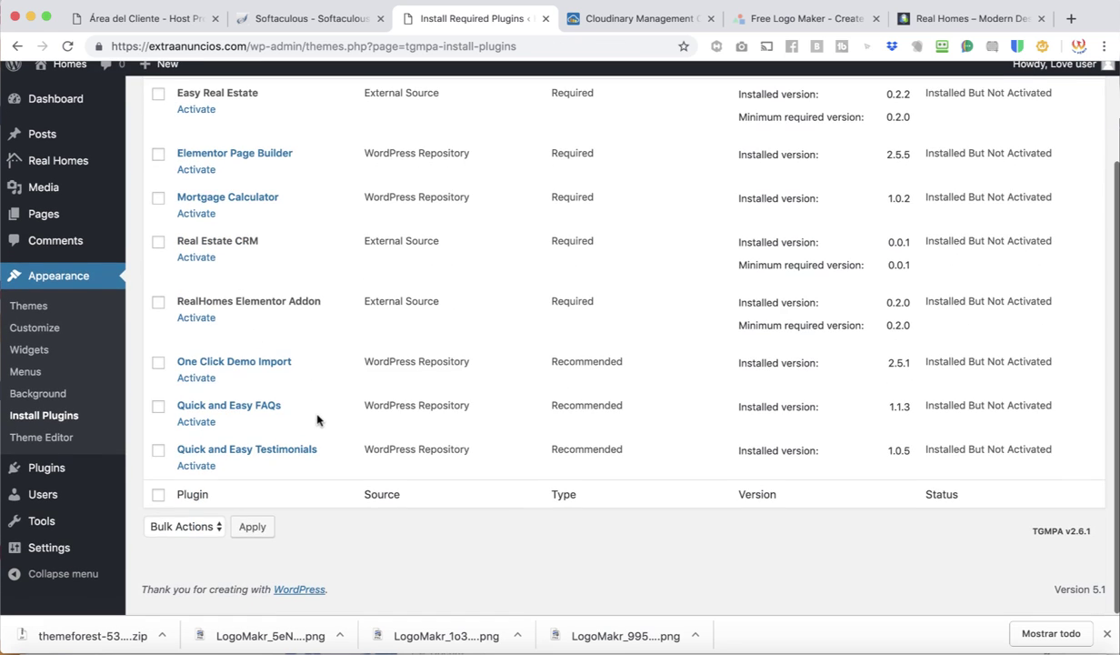
scroll(316, 416, up, 3)
click(158, 197)
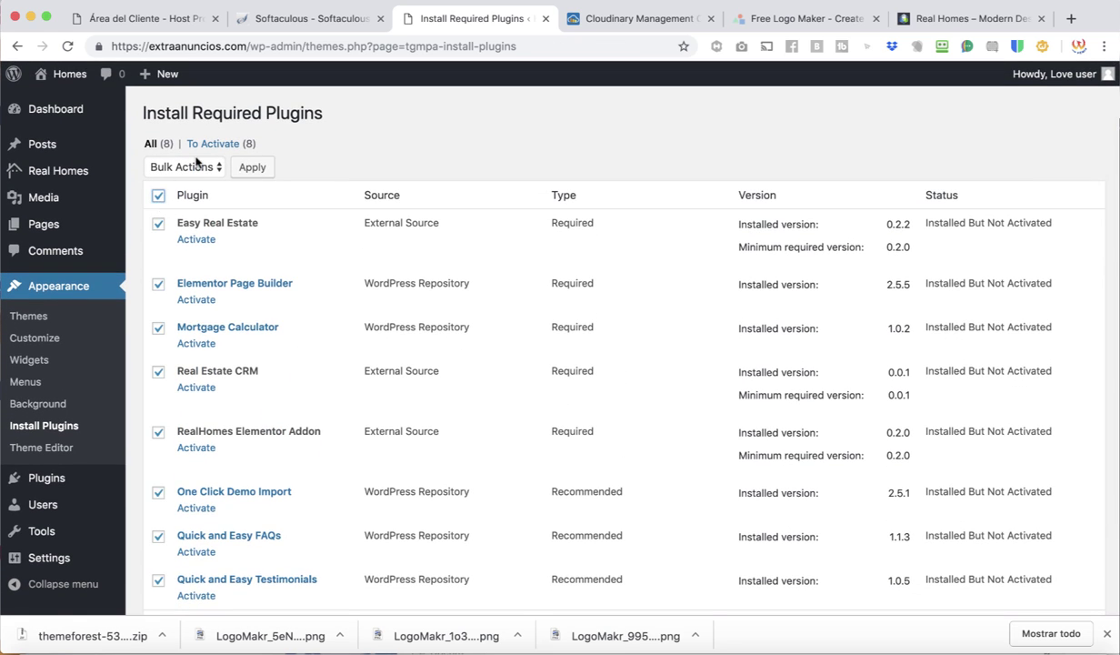
click(168, 167)
click(192, 215)
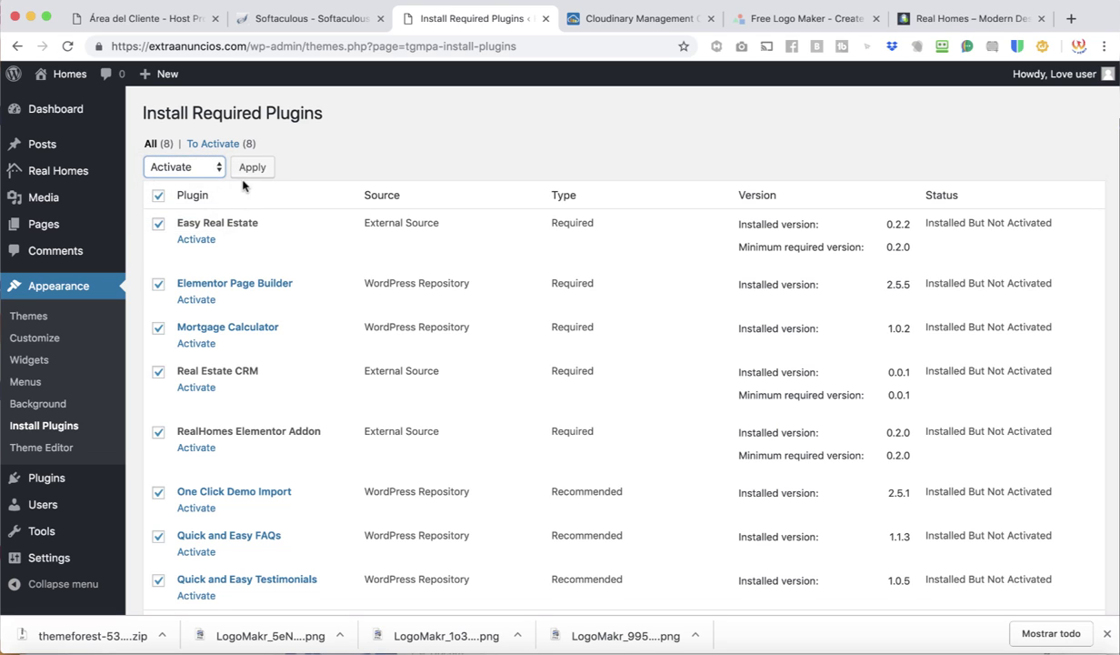
click(252, 168)
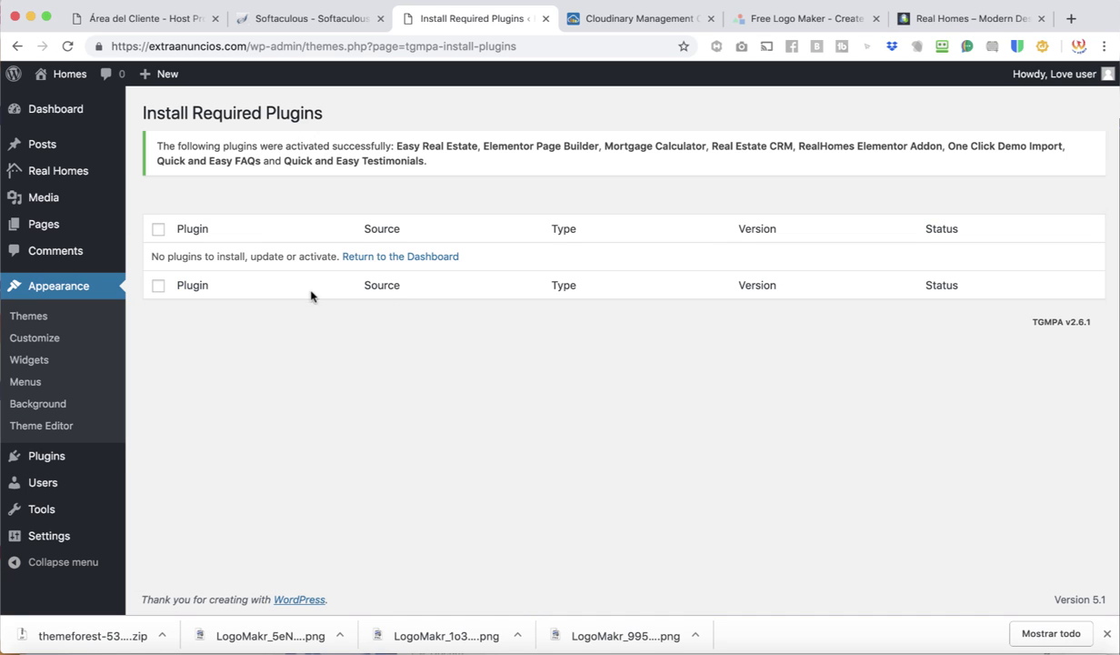
click(403, 260)
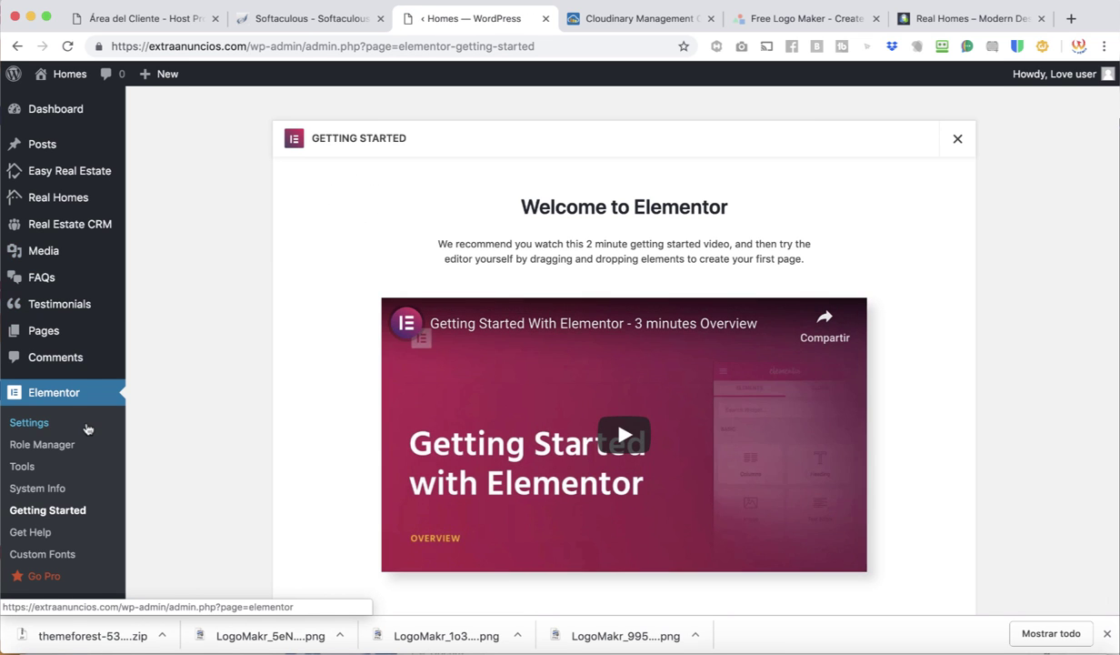
Step: Close Elementor's Getting Started page and land on the Dashboard with its Elementor Overview panel
scroll(87, 426, down, 3)
scroll(86, 425, up, 3)
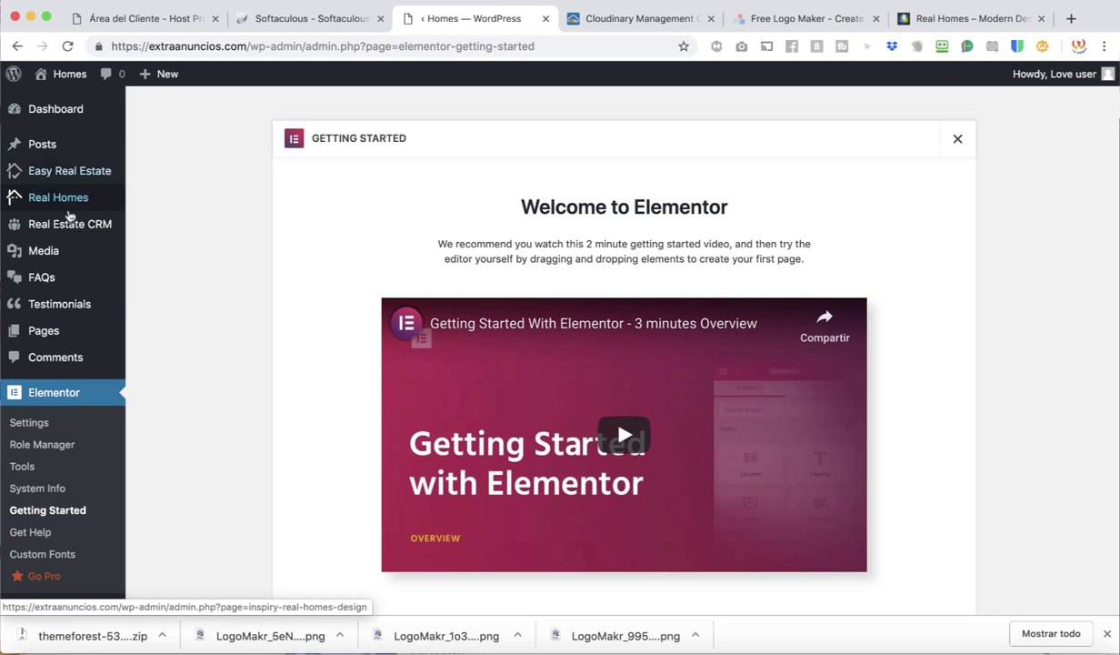
mouse_move(84, 182)
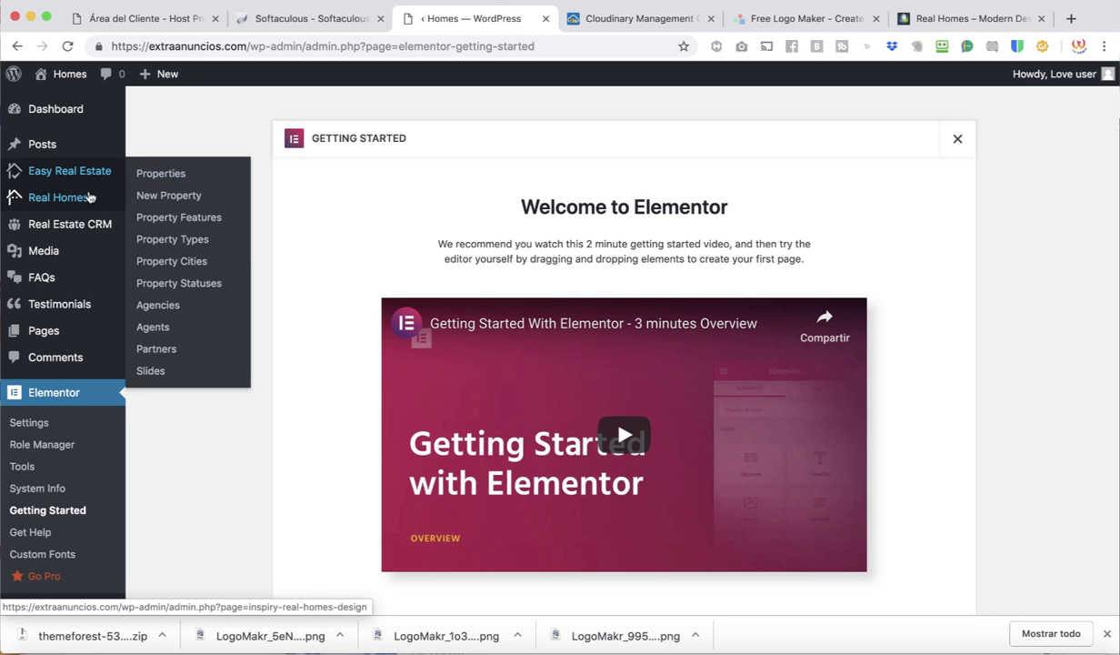
mouse_move(77, 208)
mouse_move(77, 234)
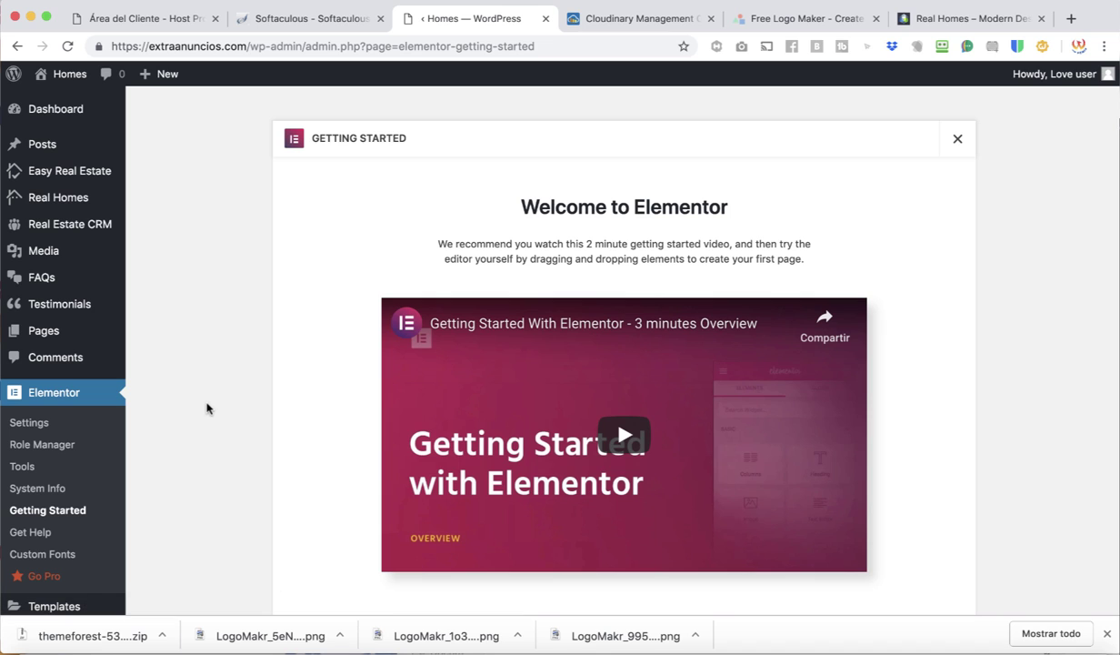
scroll(206, 407, down, 1)
scroll(223, 395, up, 1)
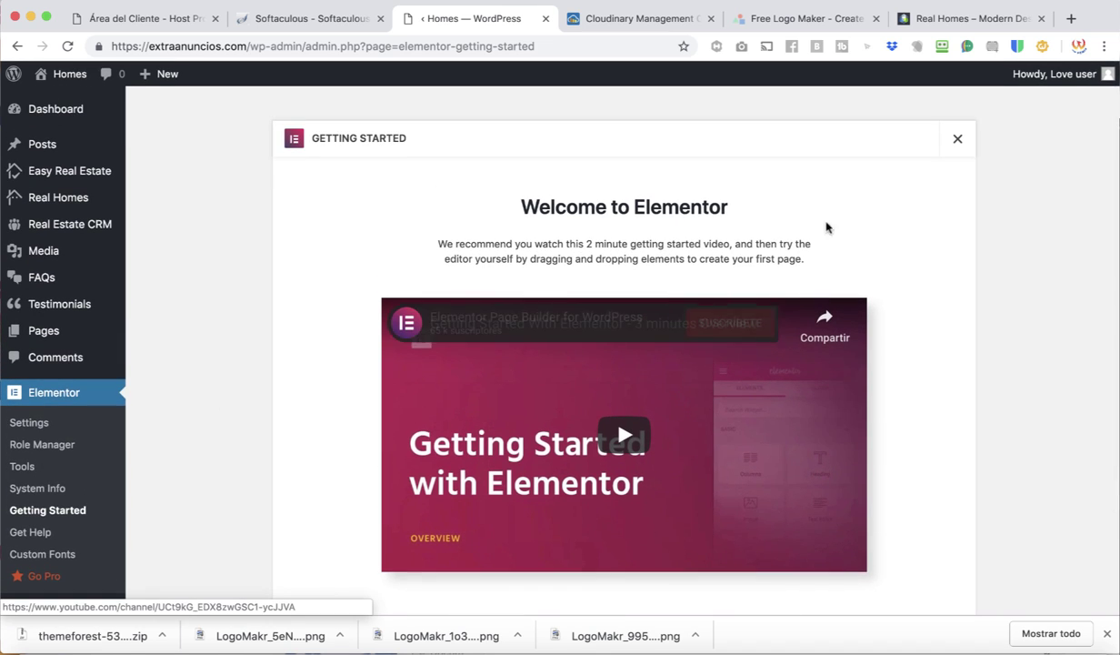
scroll(928, 354, down, 1)
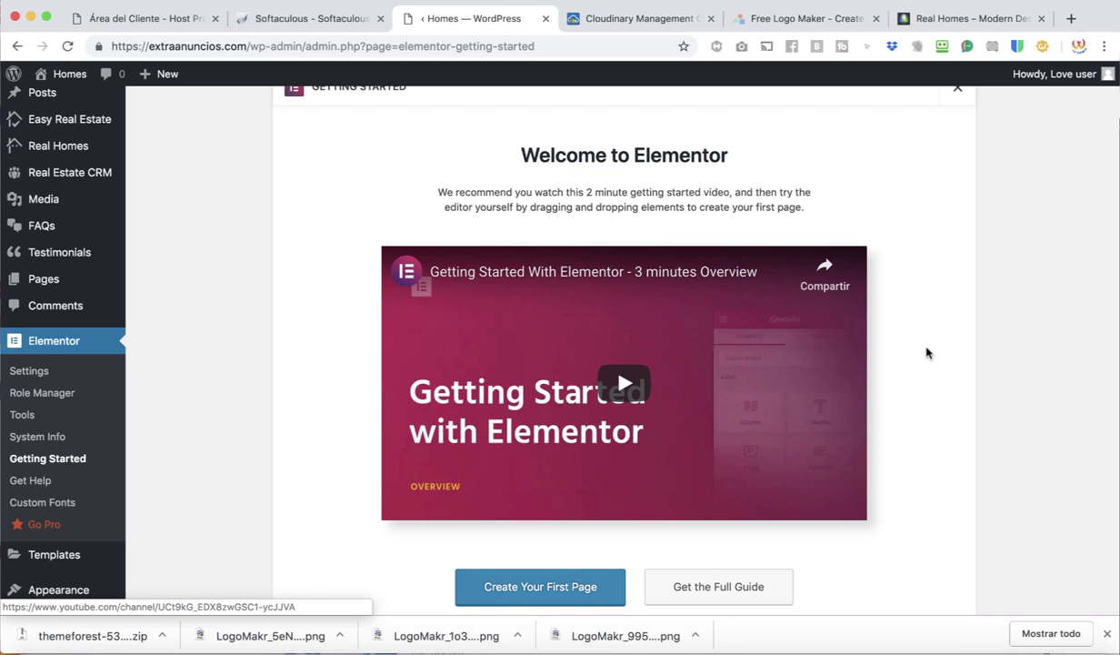
scroll(928, 354, up, 1)
click(958, 140)
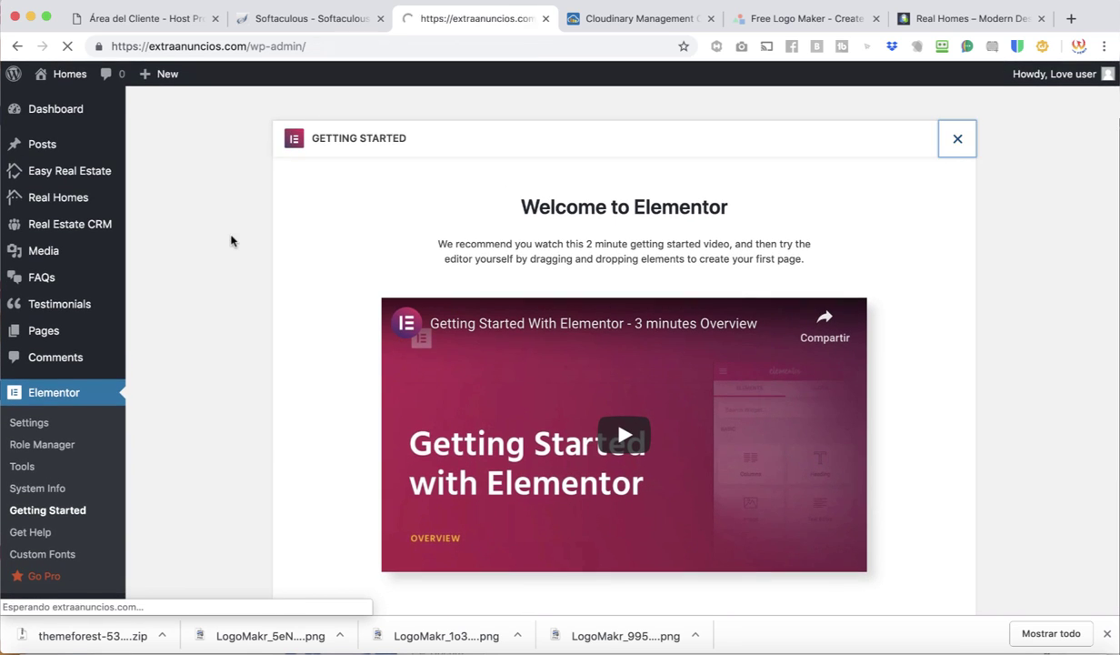
scroll(231, 364, down, 1)
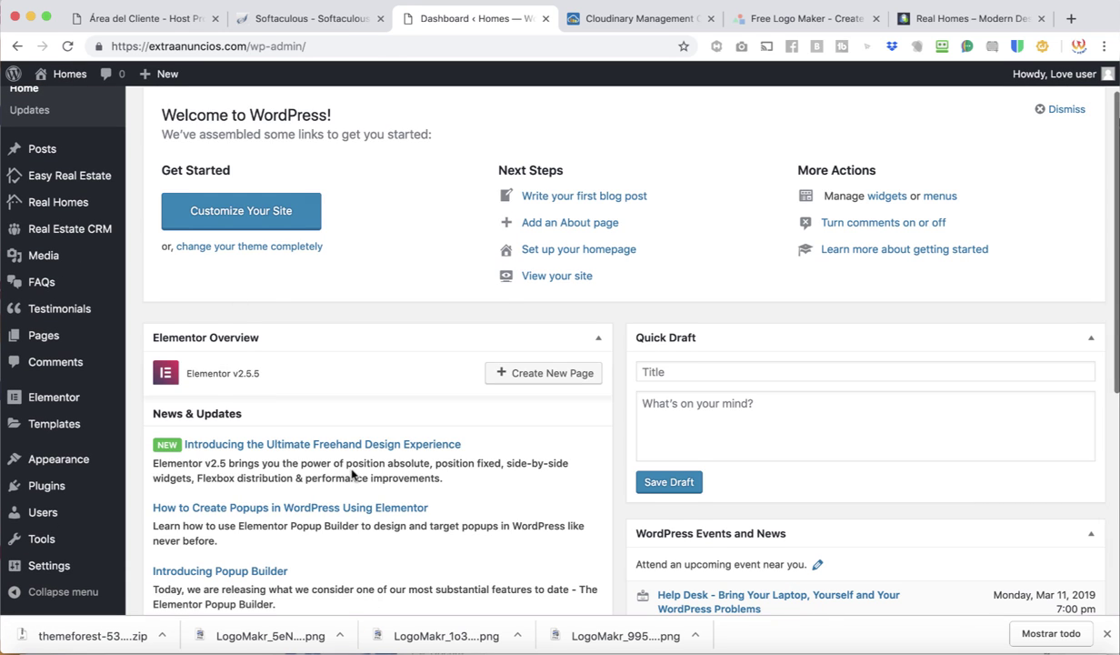
scroll(352, 472, down, 4)
scroll(352, 470, up, 3)
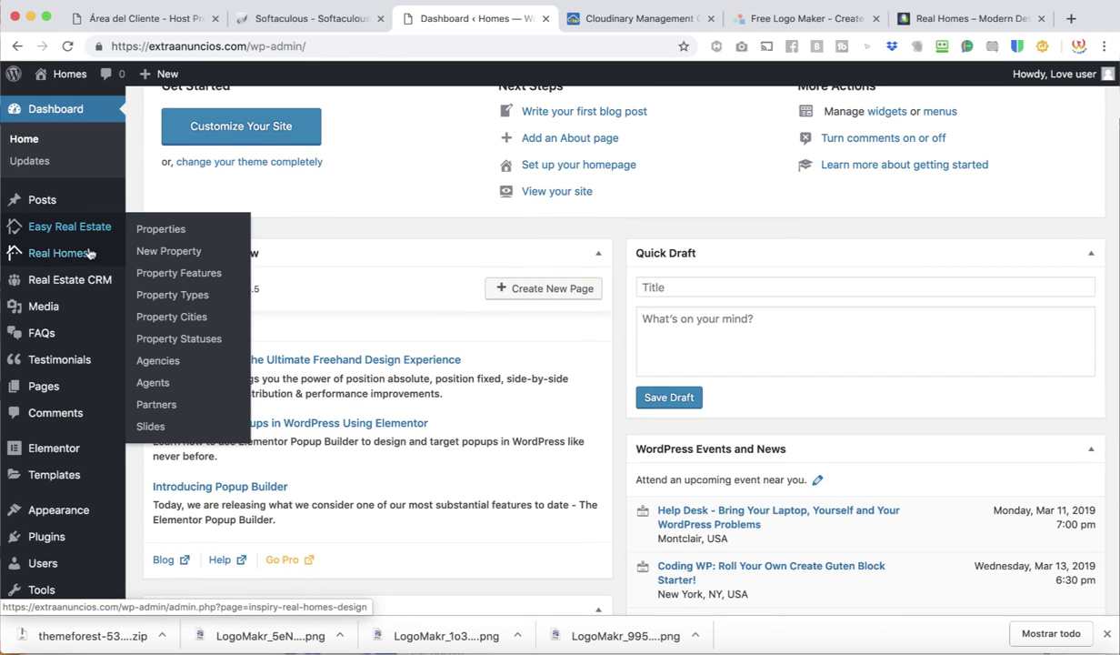
Step: Go to the Real Homes Demo Import page and browse the available demos
mouse_move(90, 254)
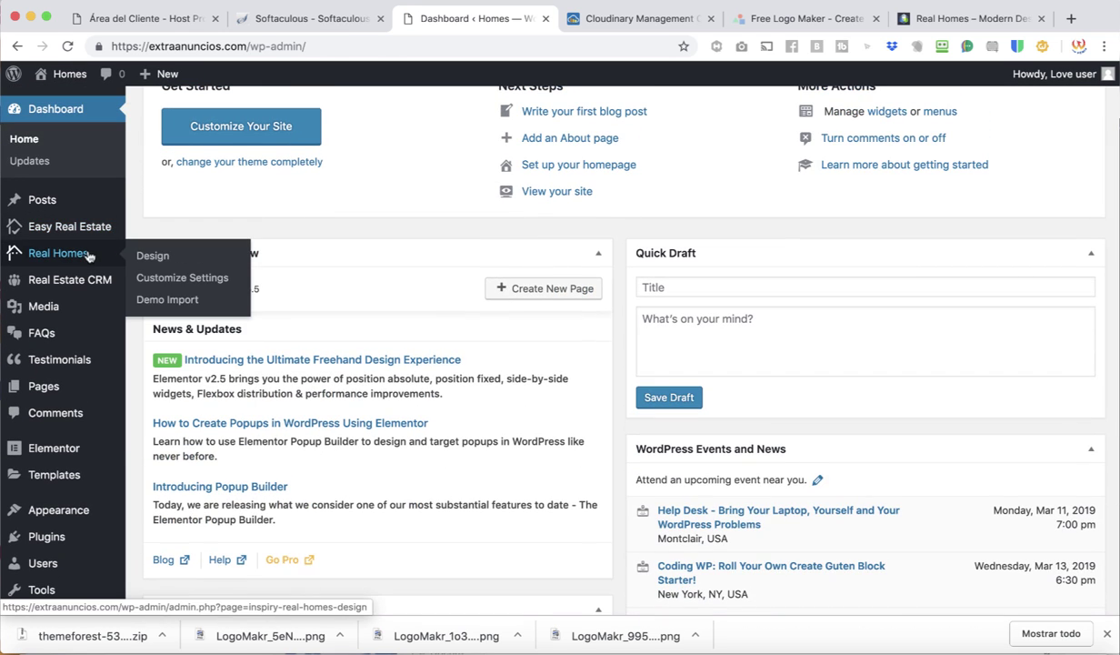
click(193, 311)
scroll(503, 483, down, 4)
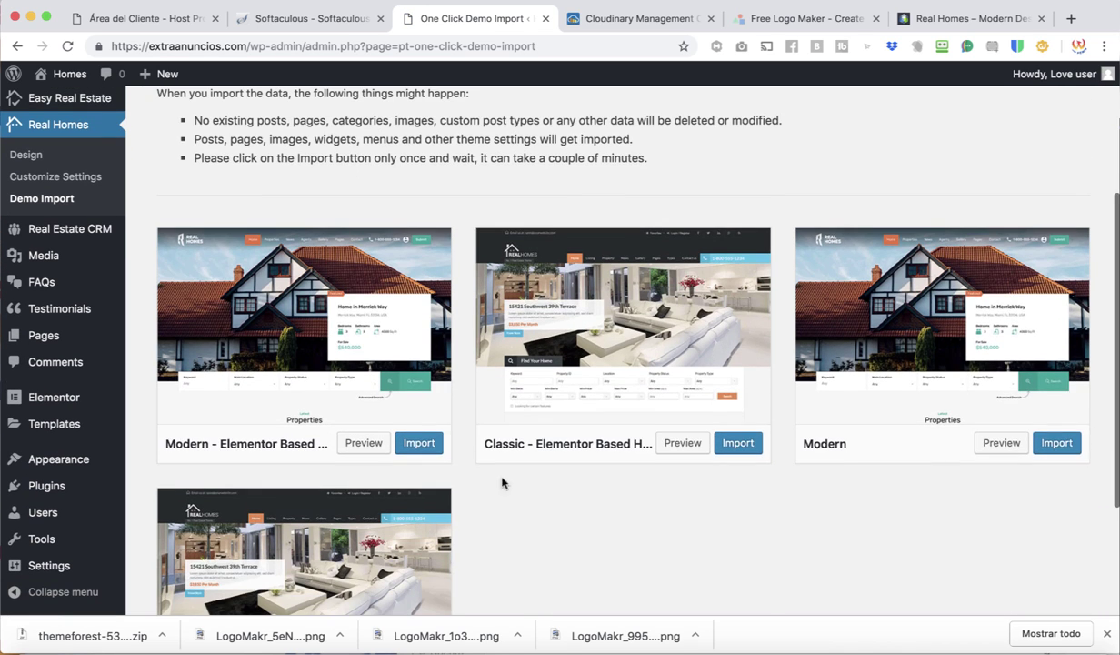
scroll(523, 528, down, 3)
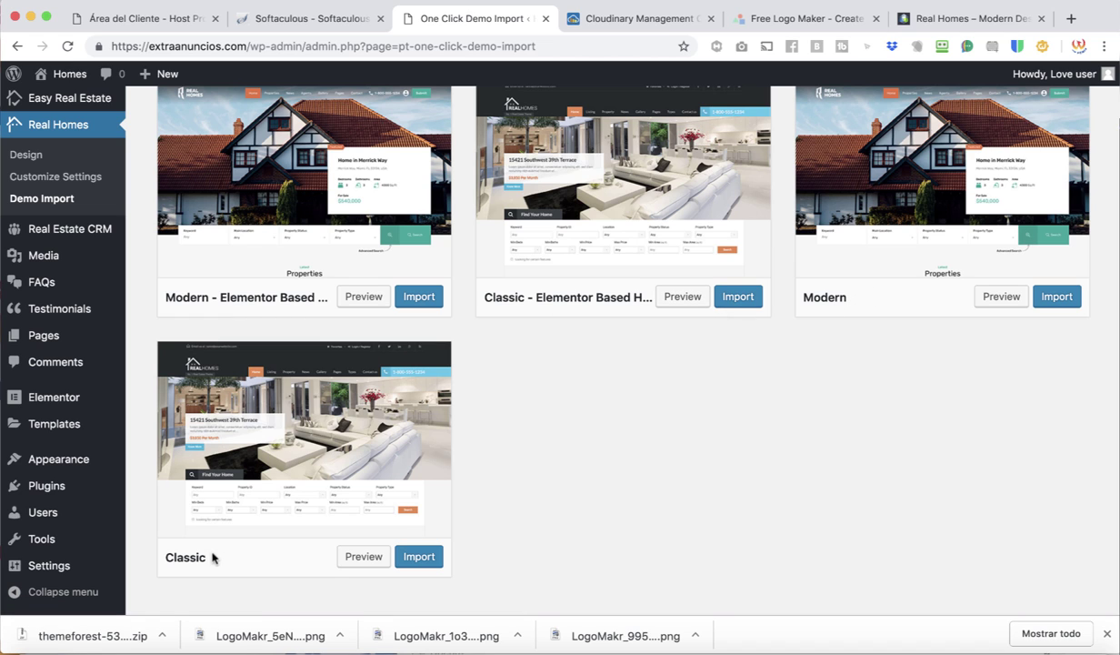
scroll(599, 463, up, 3)
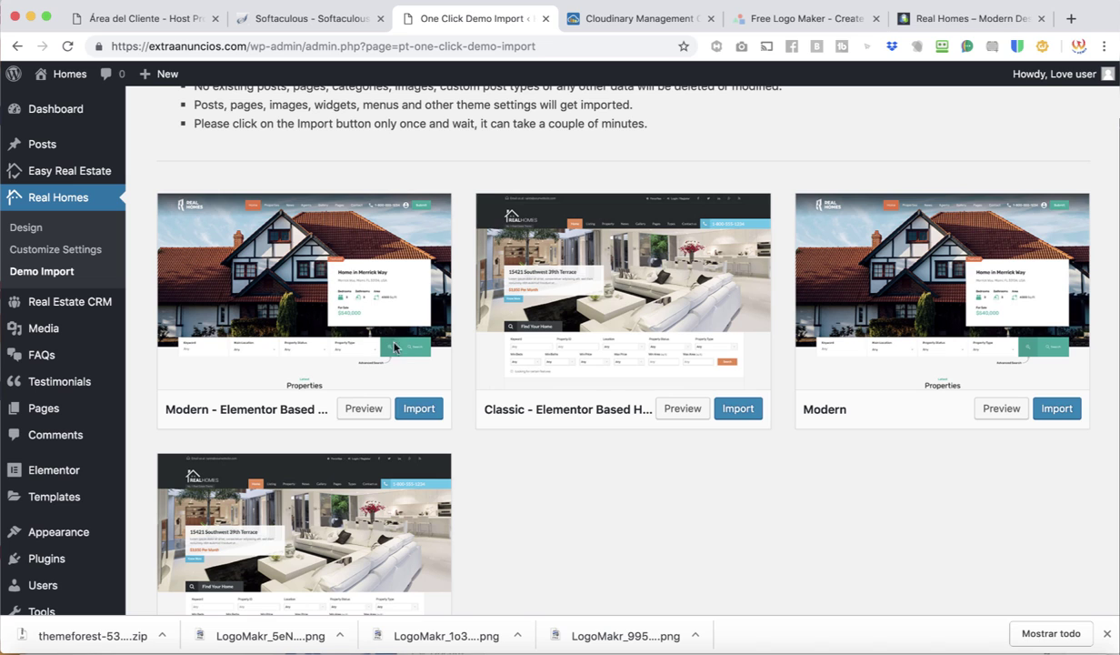
Step: Import the 'Modern - Elementor Based Homepage' demo, confirming with 'Yes, import!'
double_click(254, 411)
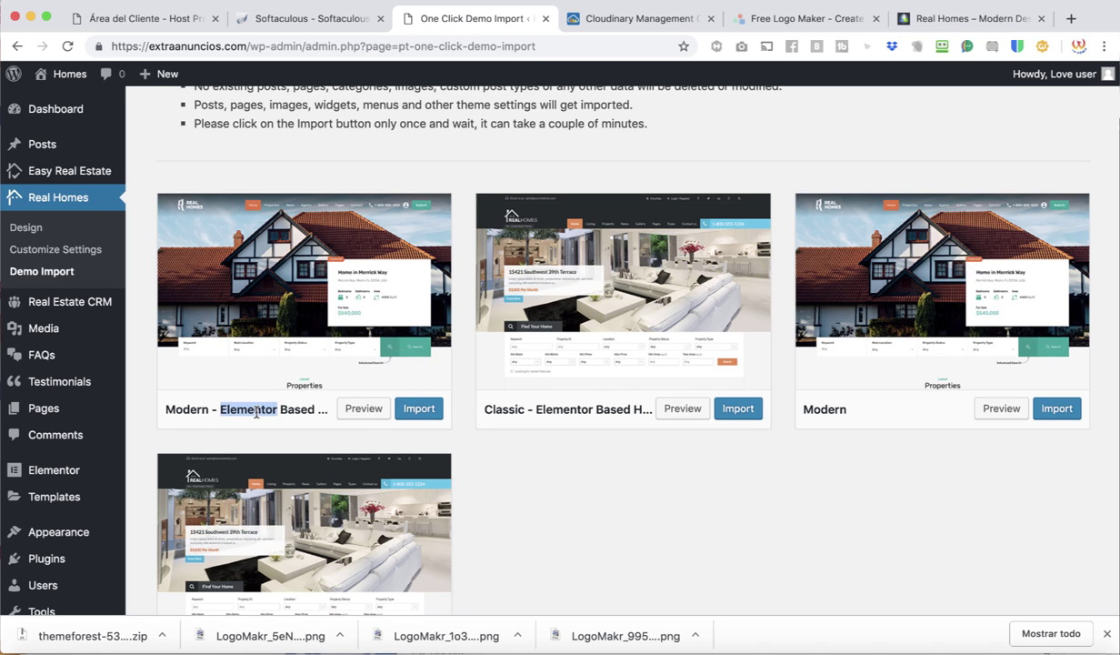
click(257, 412)
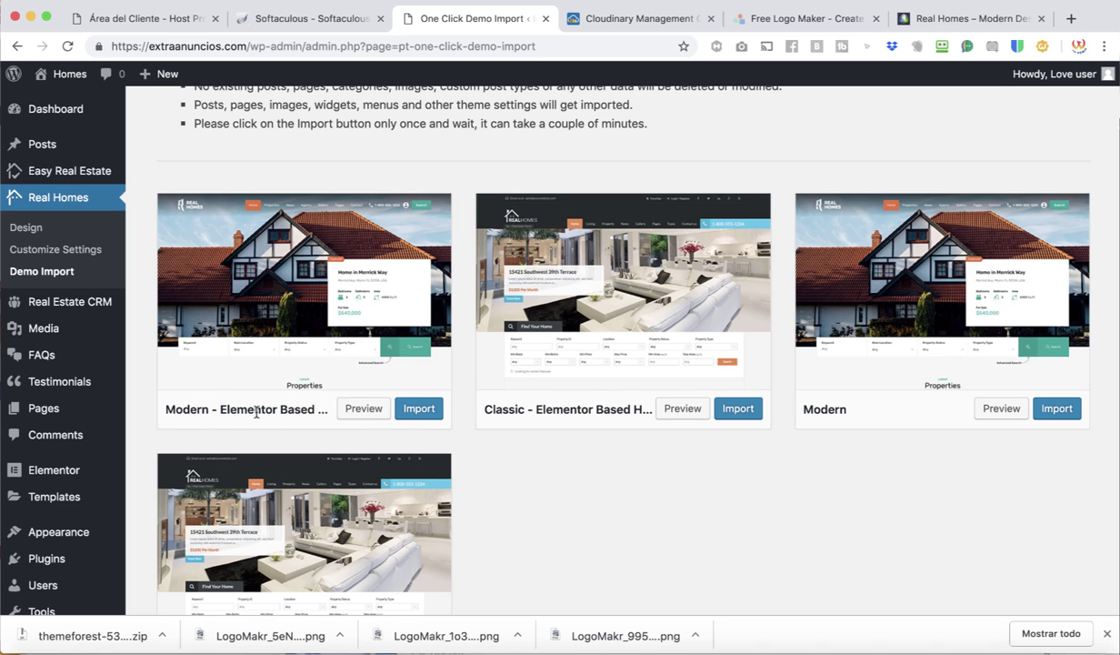
click(414, 410)
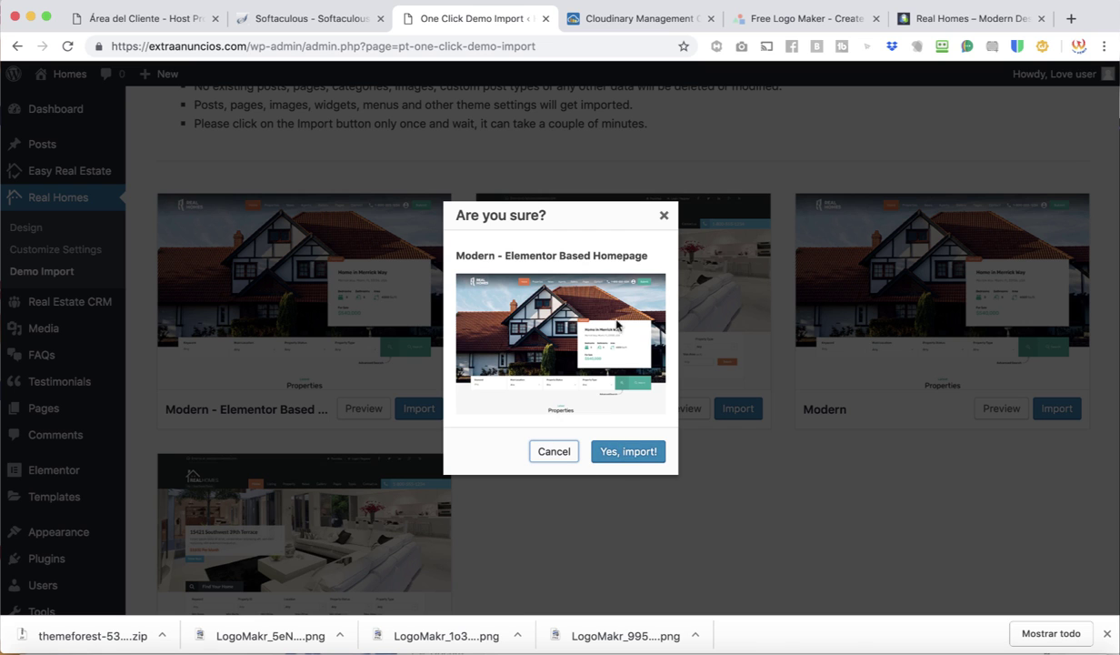
click(627, 450)
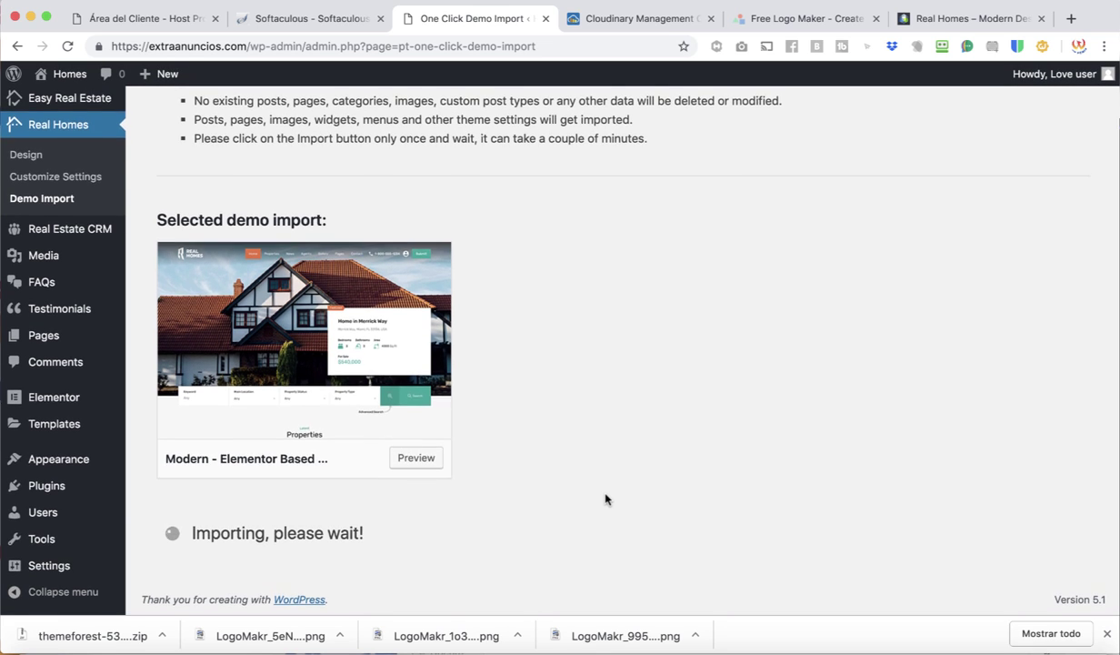
right_click(81, 74)
Step: Open the site's front page in a new tab and look it over
click(100, 85)
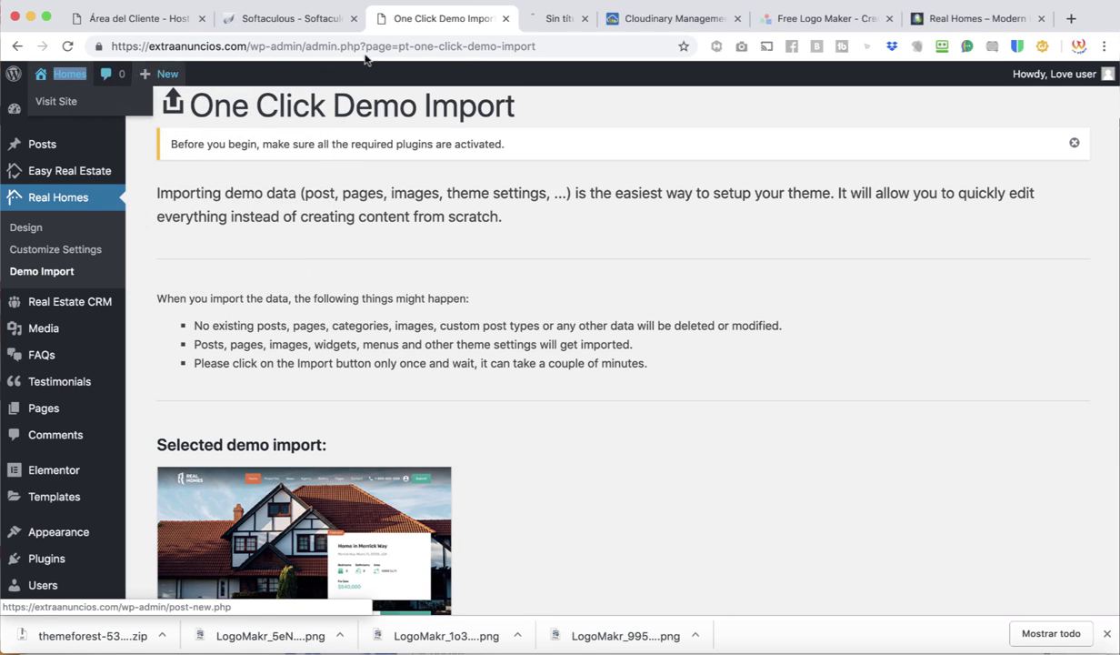
click(565, 19)
scroll(570, 400, down, 2)
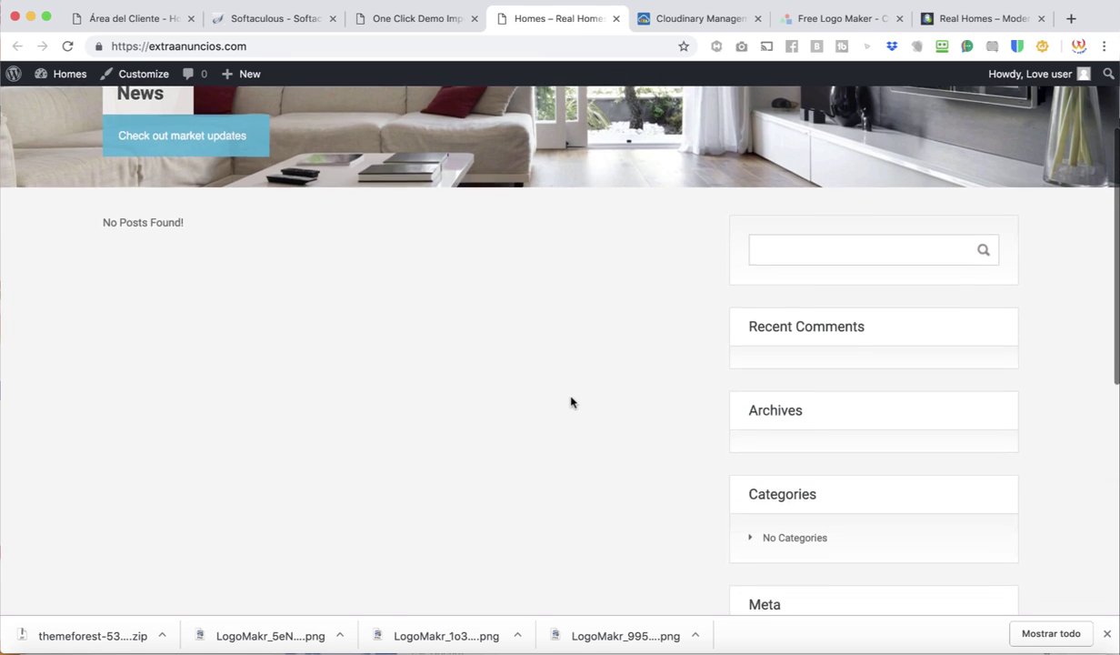
scroll(570, 402, down, 10)
scroll(570, 402, up, 10)
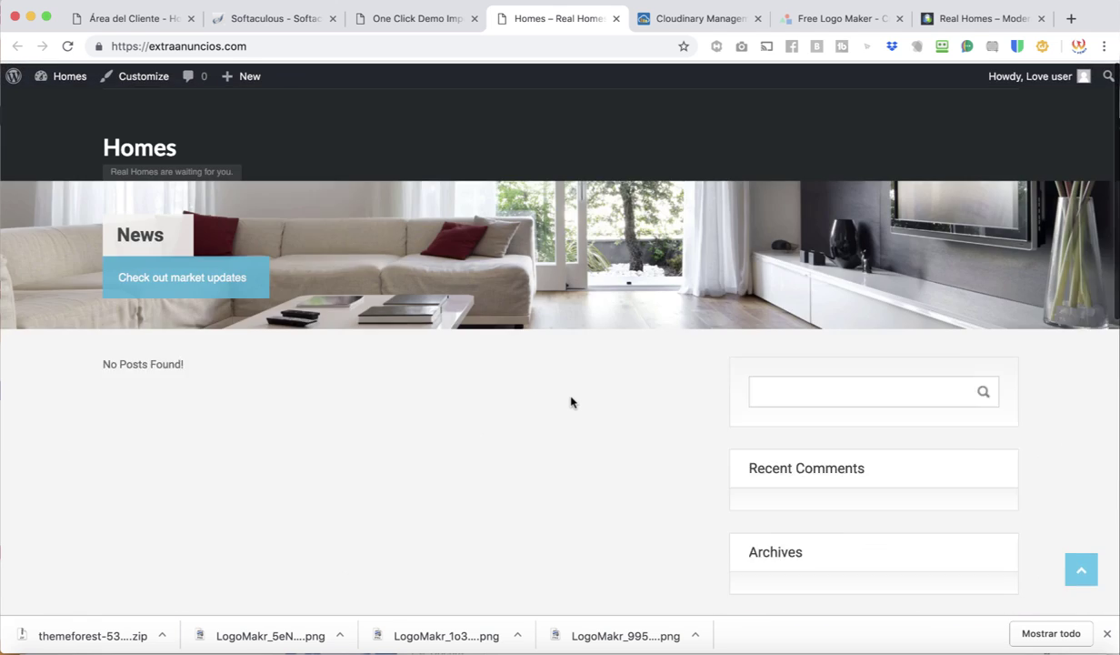
scroll(570, 402, down, 10)
scroll(570, 402, up, 10)
scroll(570, 400, down, 2)
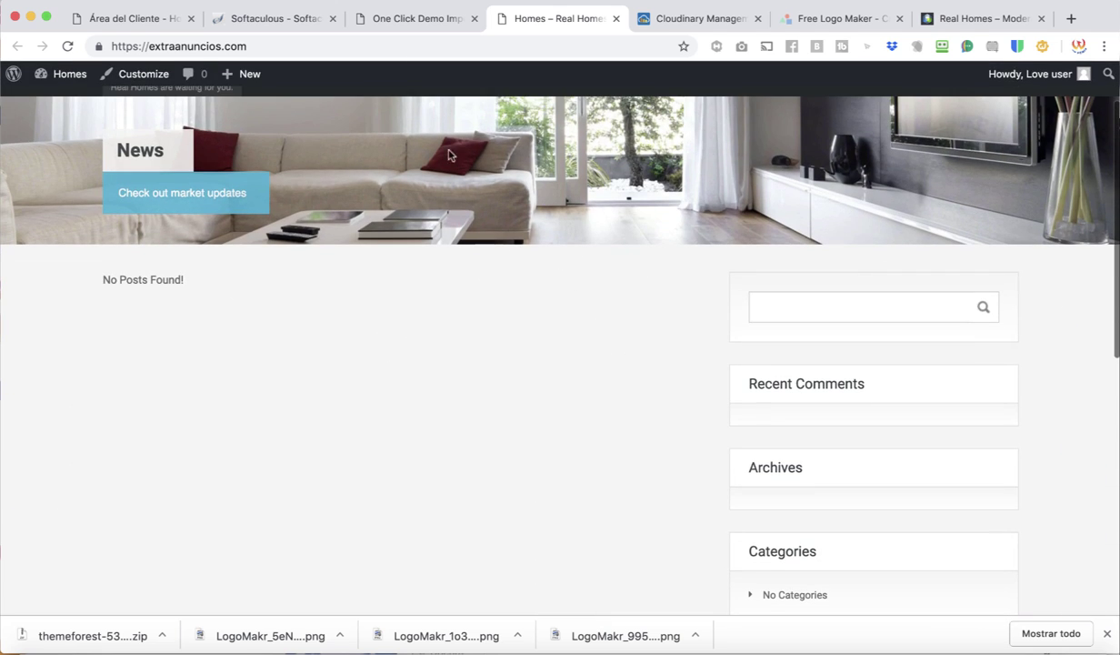
Step: Return to the One Click Demo Import tab until 'That's it, all done!' appears
click(421, 17)
scroll(597, 475, down, 5)
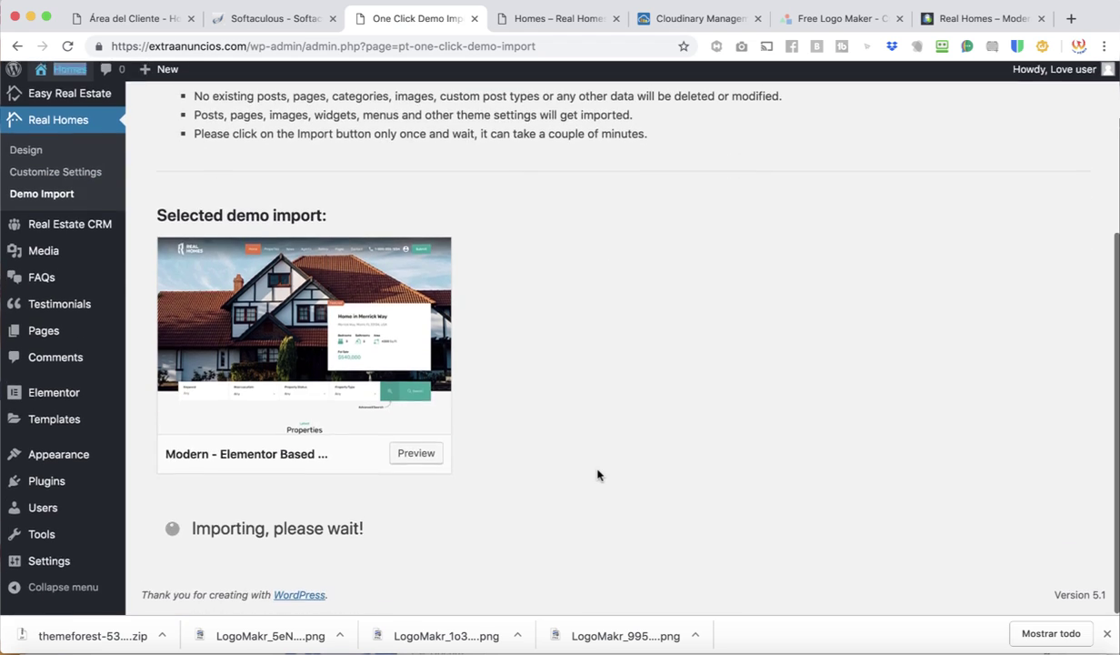
scroll(598, 475, up, 5)
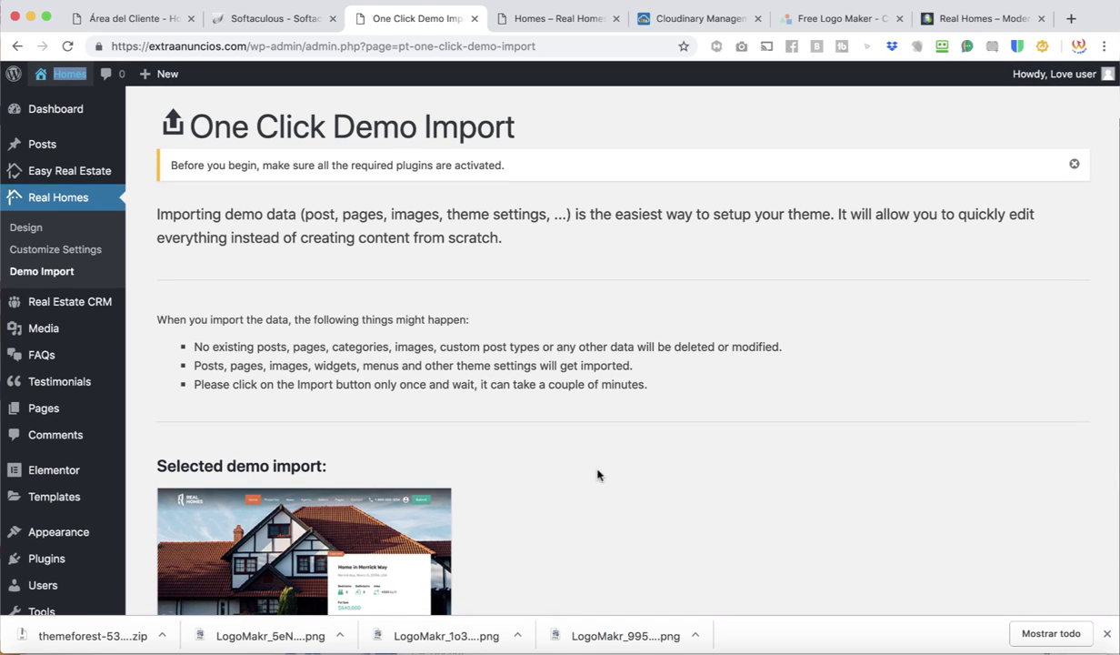
scroll(597, 474, down, 5)
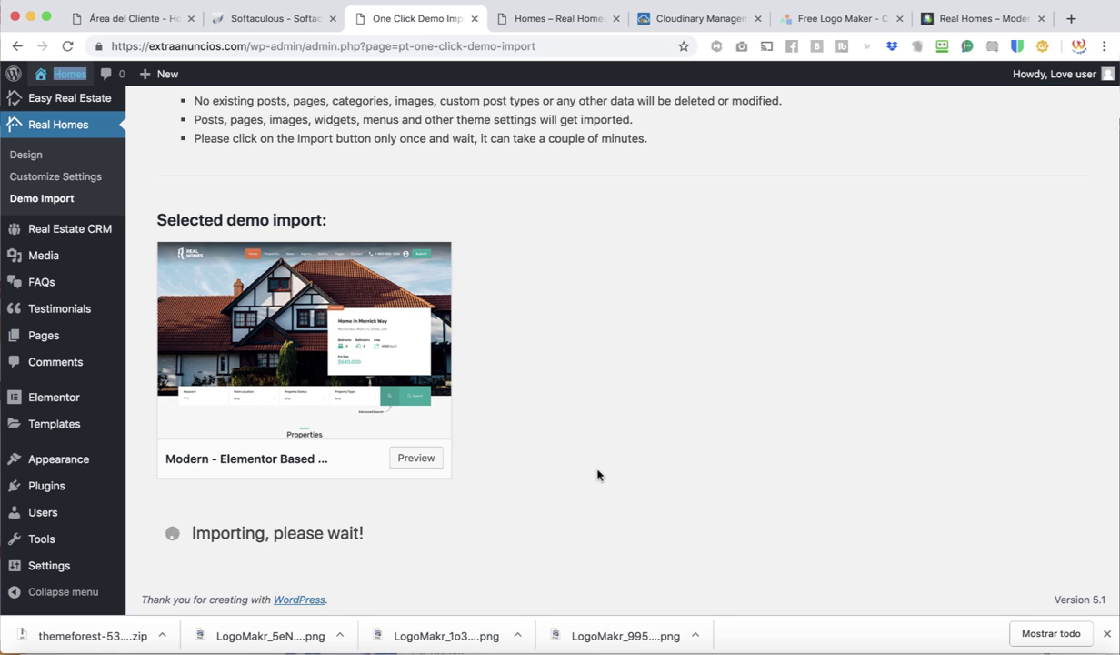
scroll(597, 474, up, 5)
scroll(597, 475, down, 5)
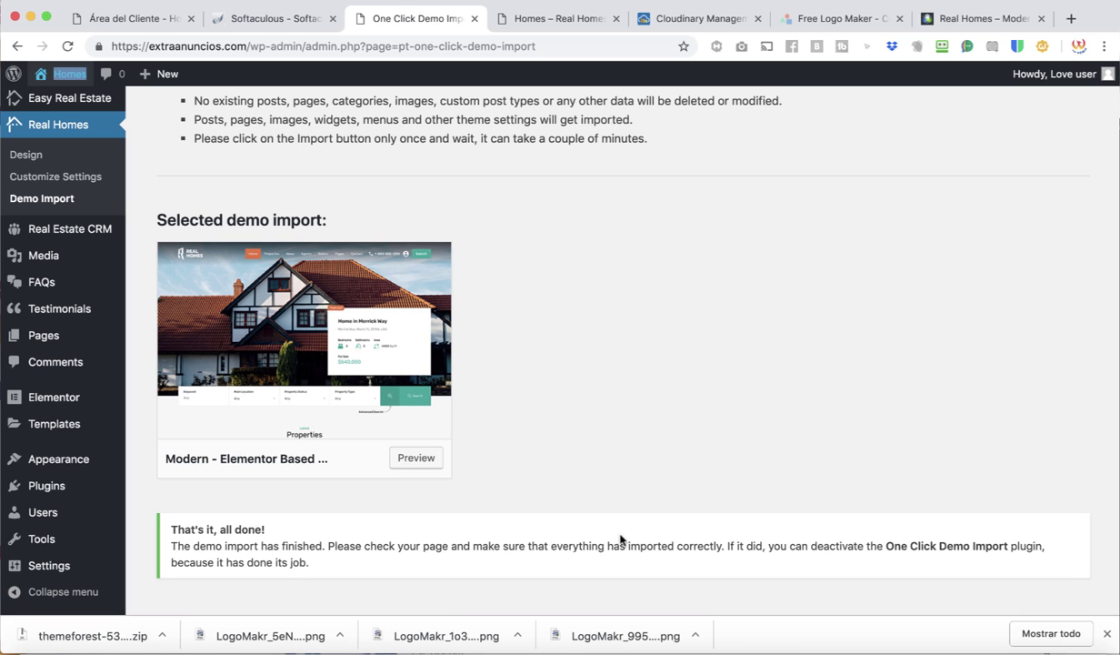
scroll(621, 539, down, 1)
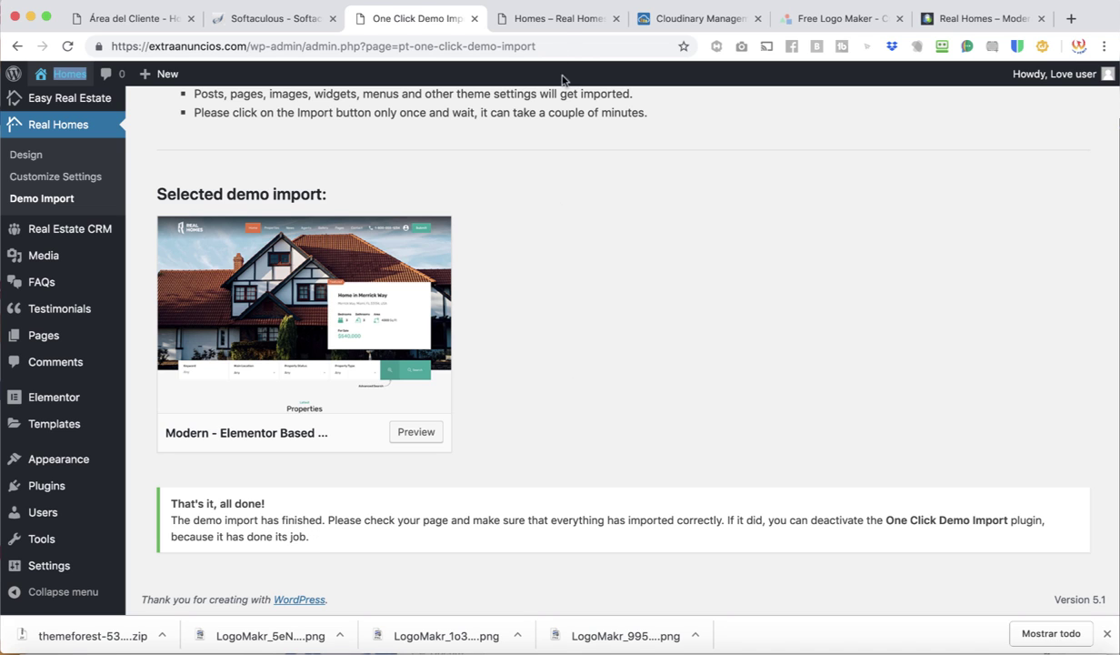
Step: Reload the front-page tab so the imported Real Homes demo content appears
click(568, 23)
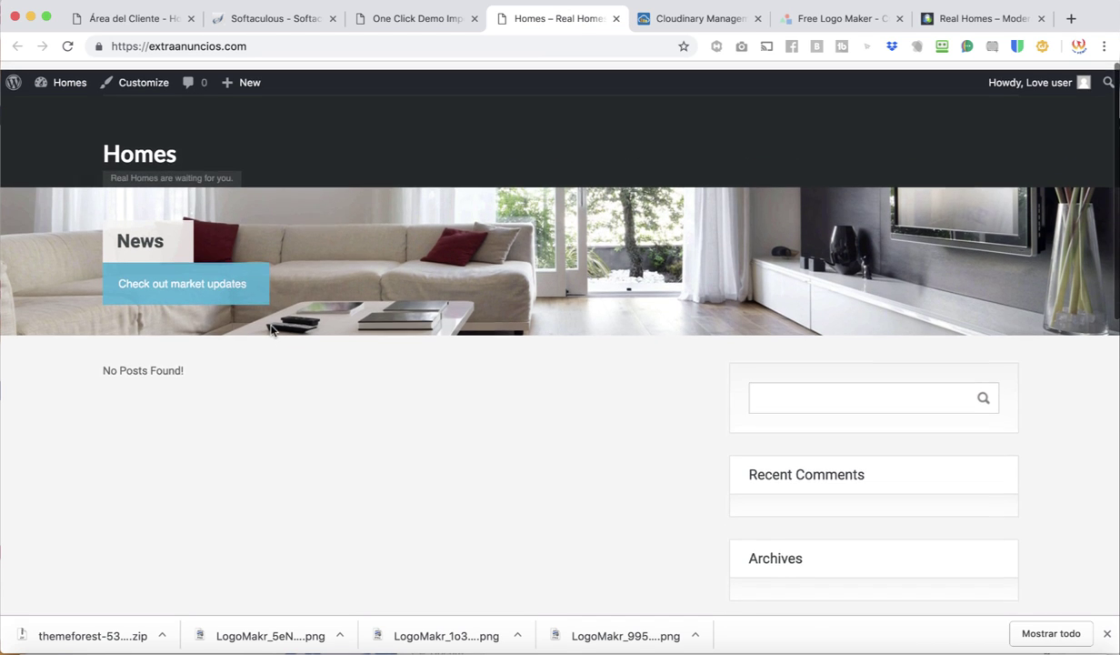
click(68, 46)
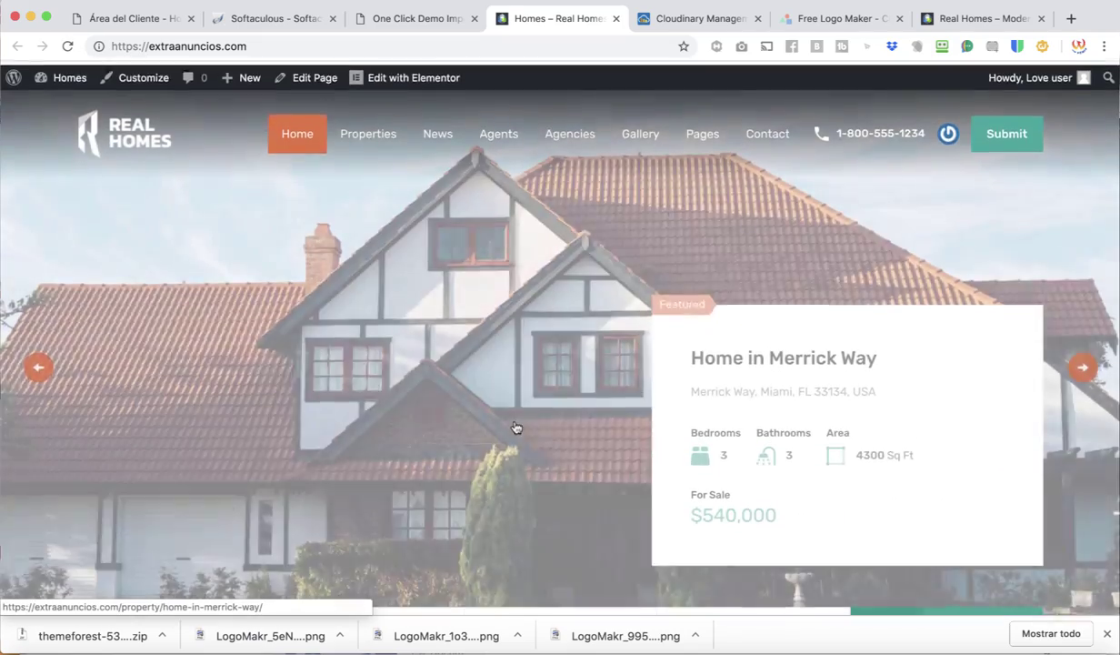
scroll(515, 428, down, 20)
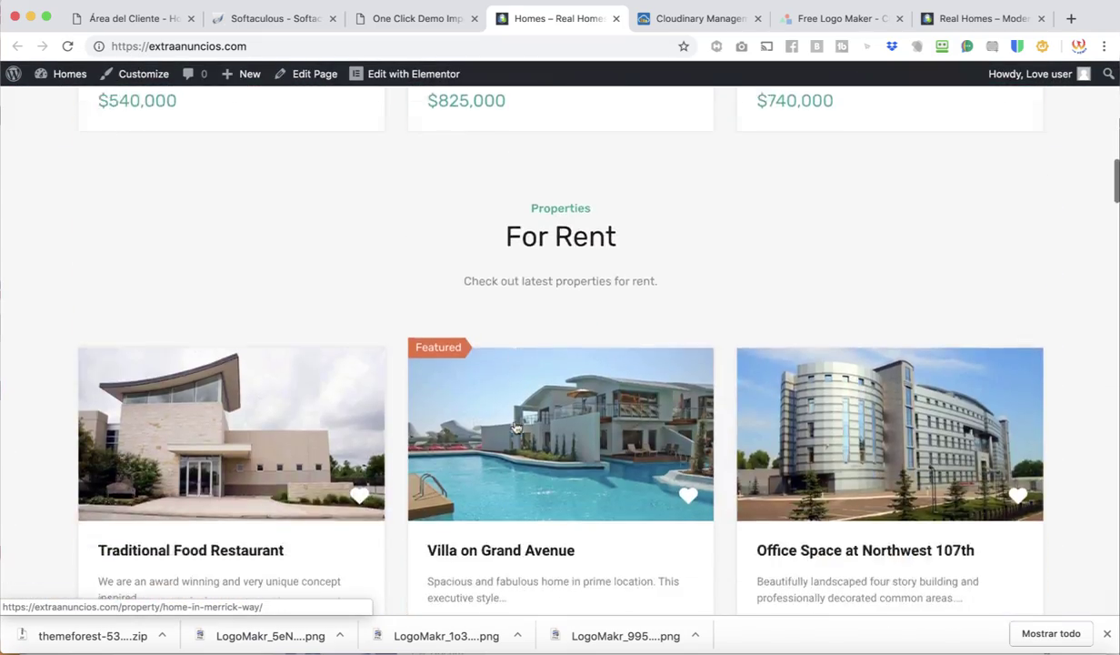
scroll(514, 427, down, 20)
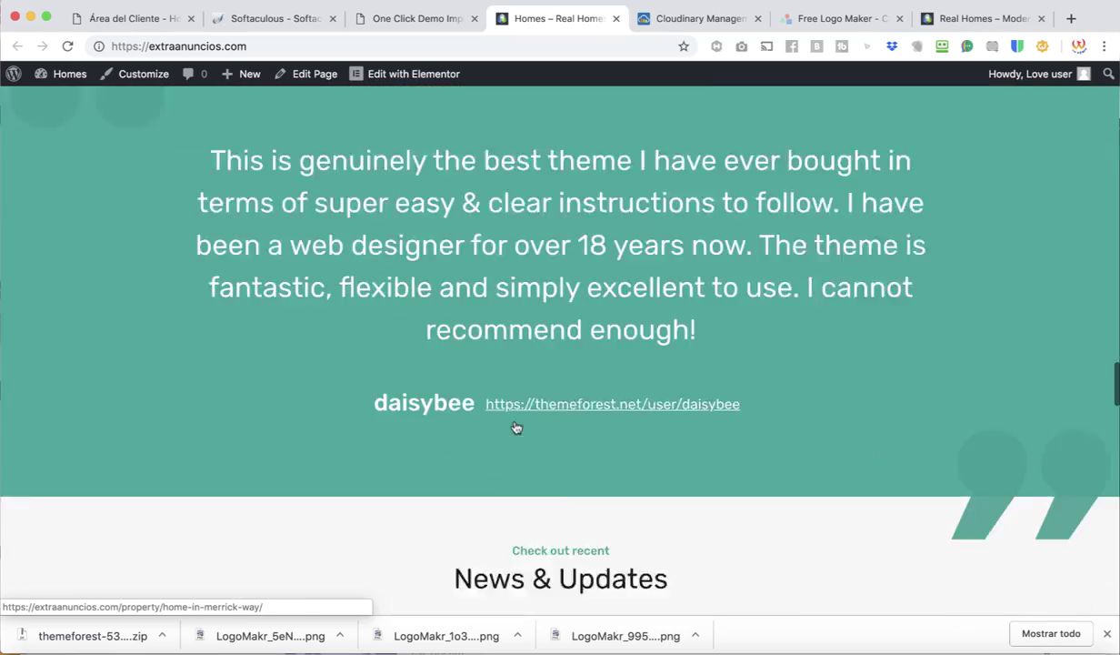
scroll(514, 427, down, 10)
scroll(514, 427, up, 15)
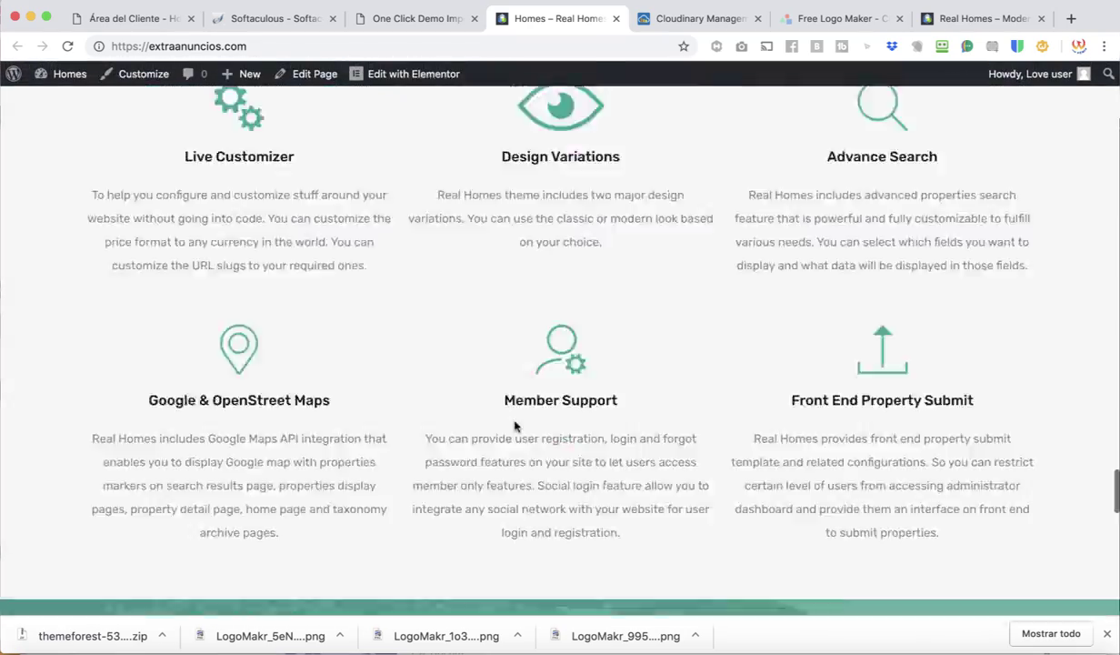
scroll(515, 427, up, 20)
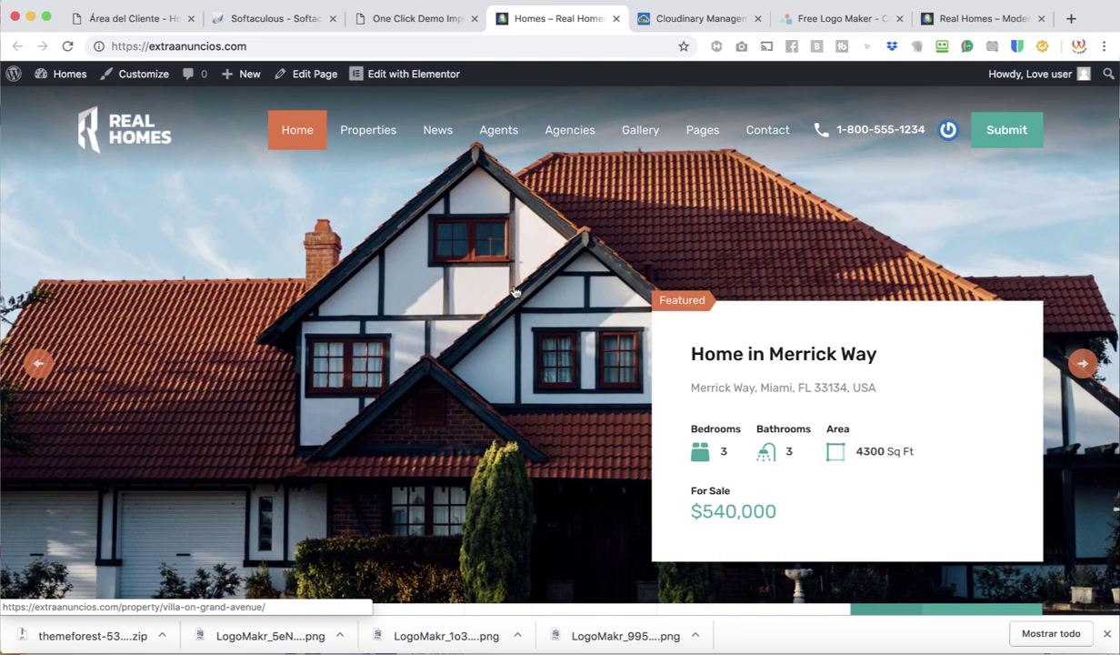
scroll(515, 291, down, 8)
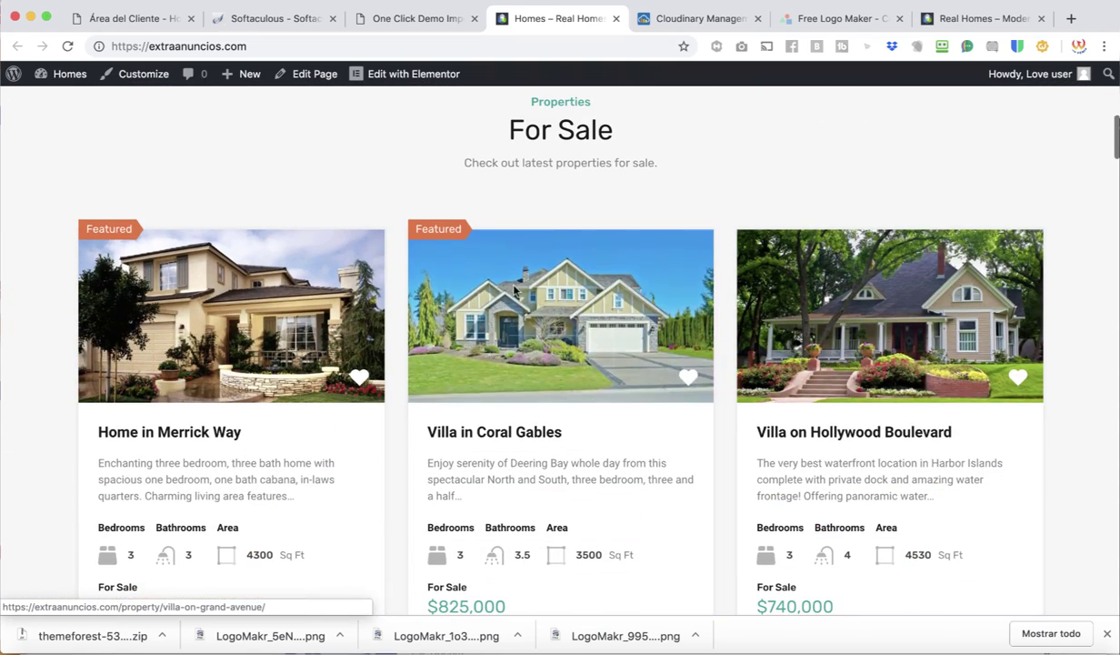
scroll(400, 370, down, 5)
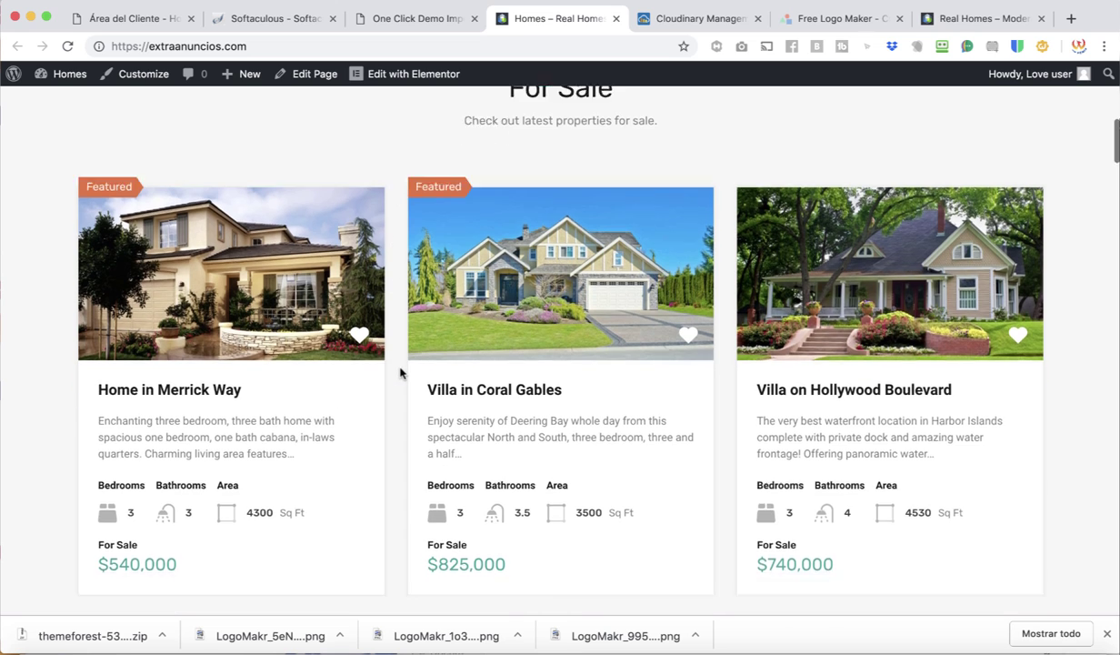
scroll(400, 372, down, 10)
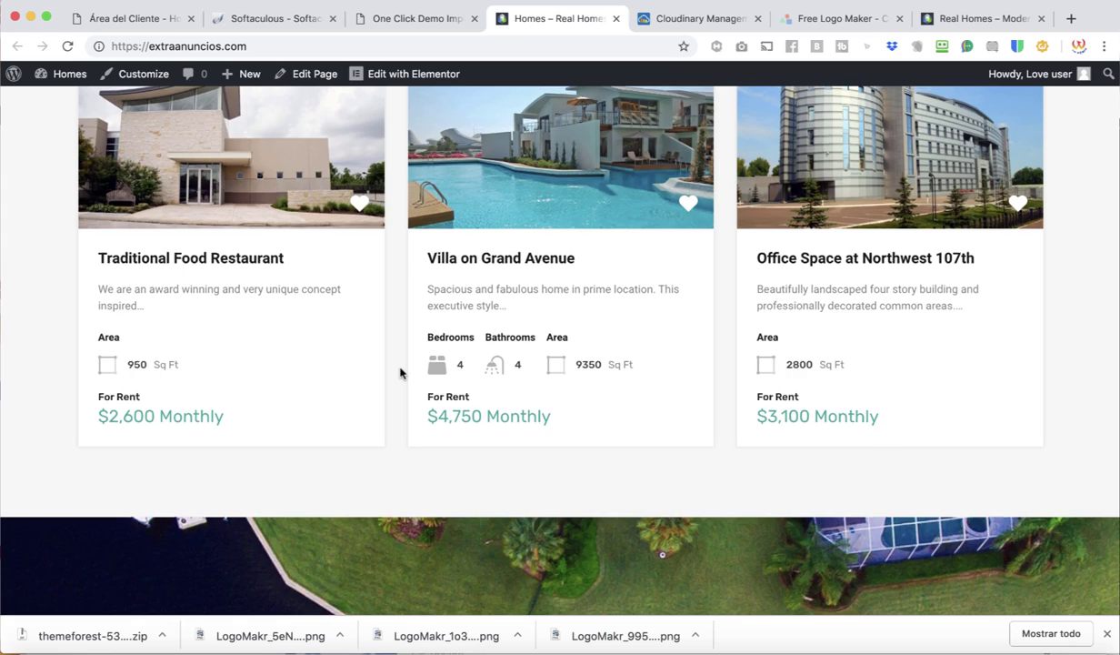
scroll(400, 372, up, 10)
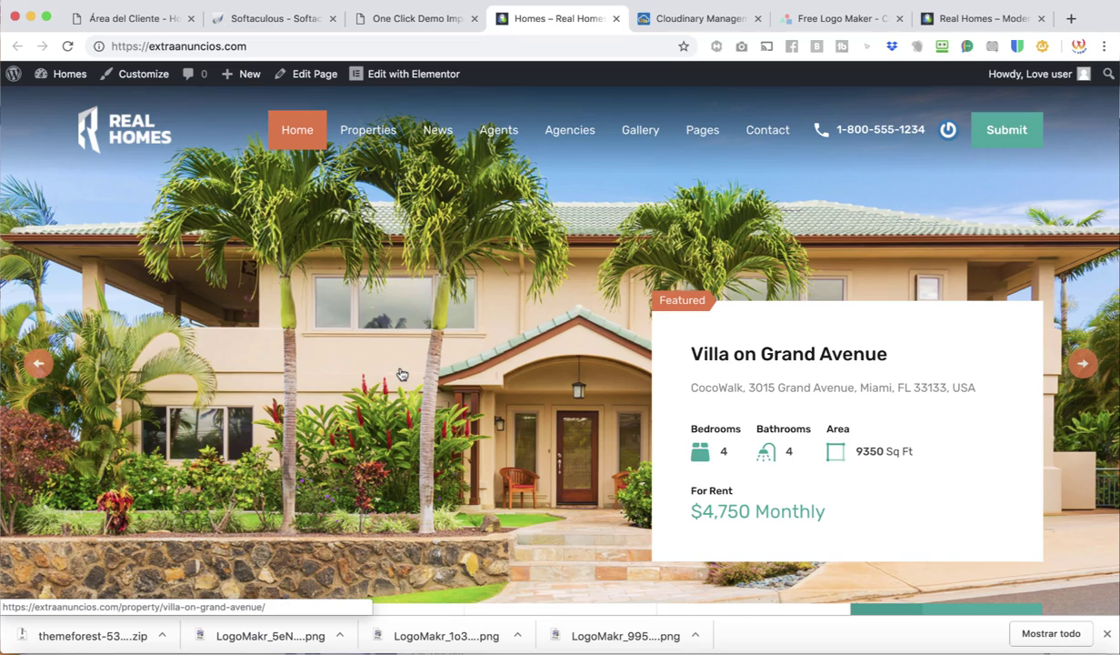
scroll(400, 373, down, 2)
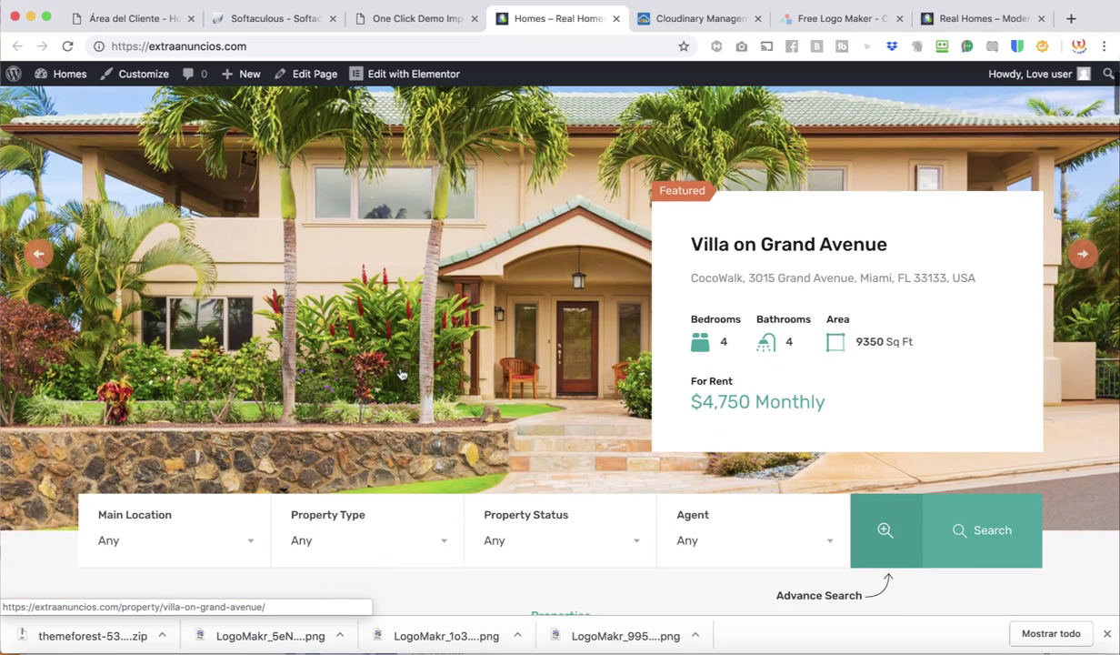
Step: Review the rest of the demo homepage, then open it with Edit with Elementor
right_click(1095, 256)
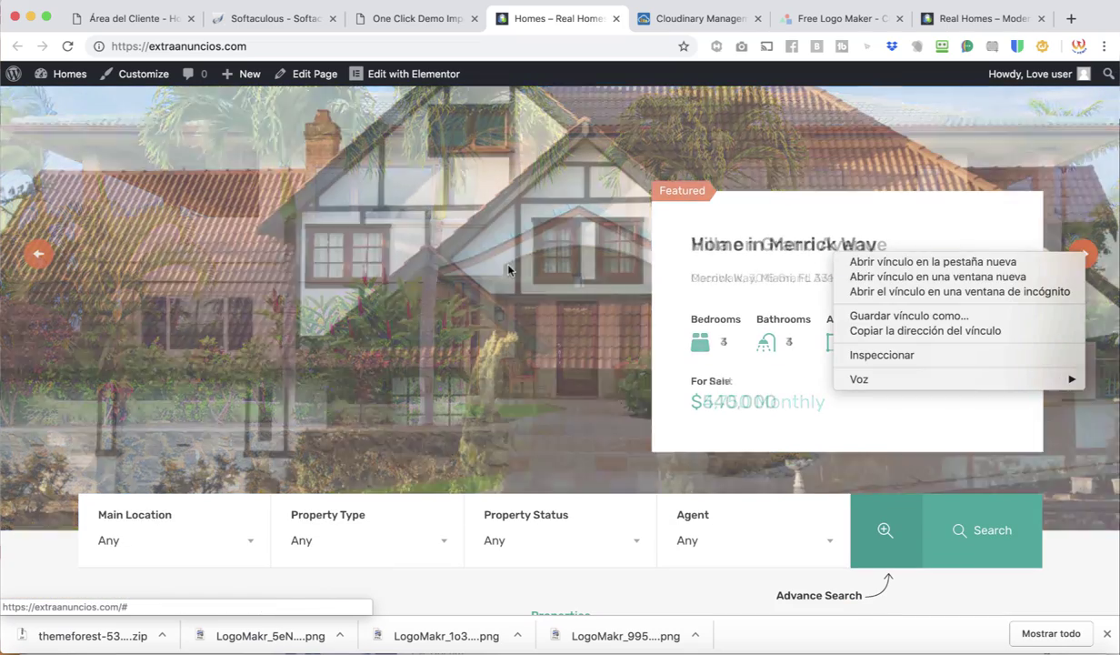
key(Escape)
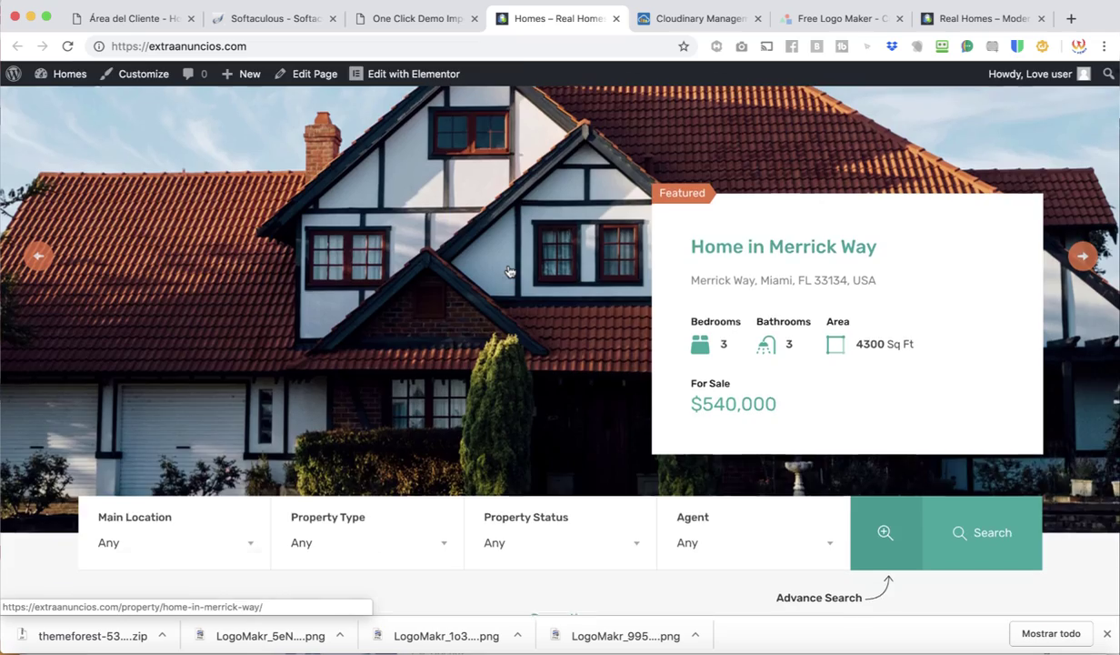
scroll(510, 271, down, 6)
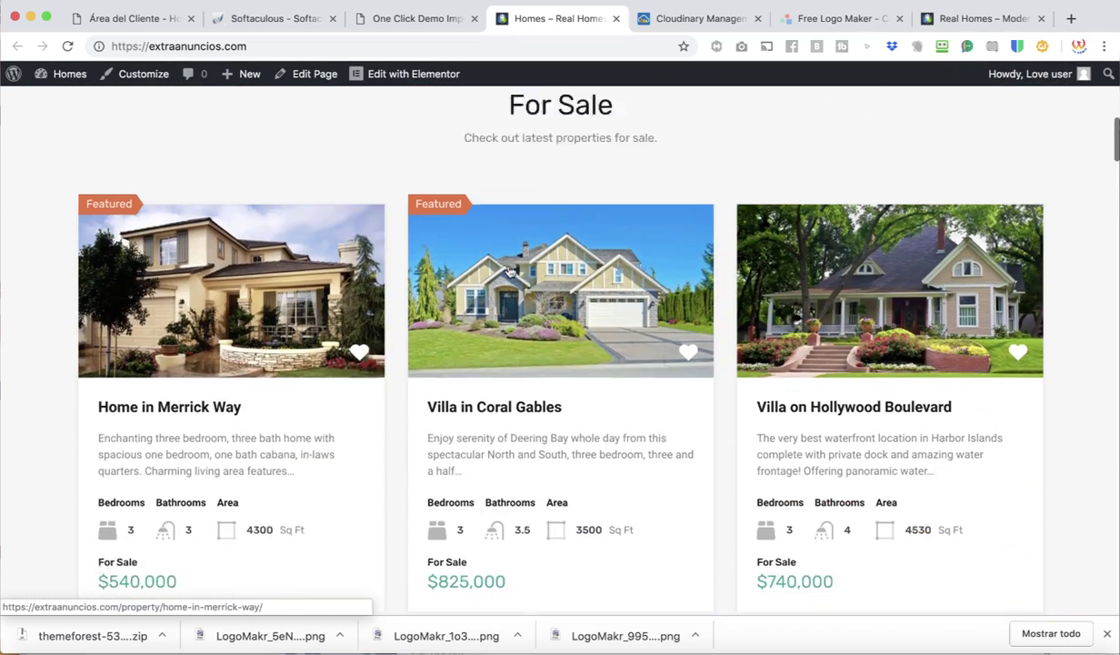
scroll(397, 414, down, 10)
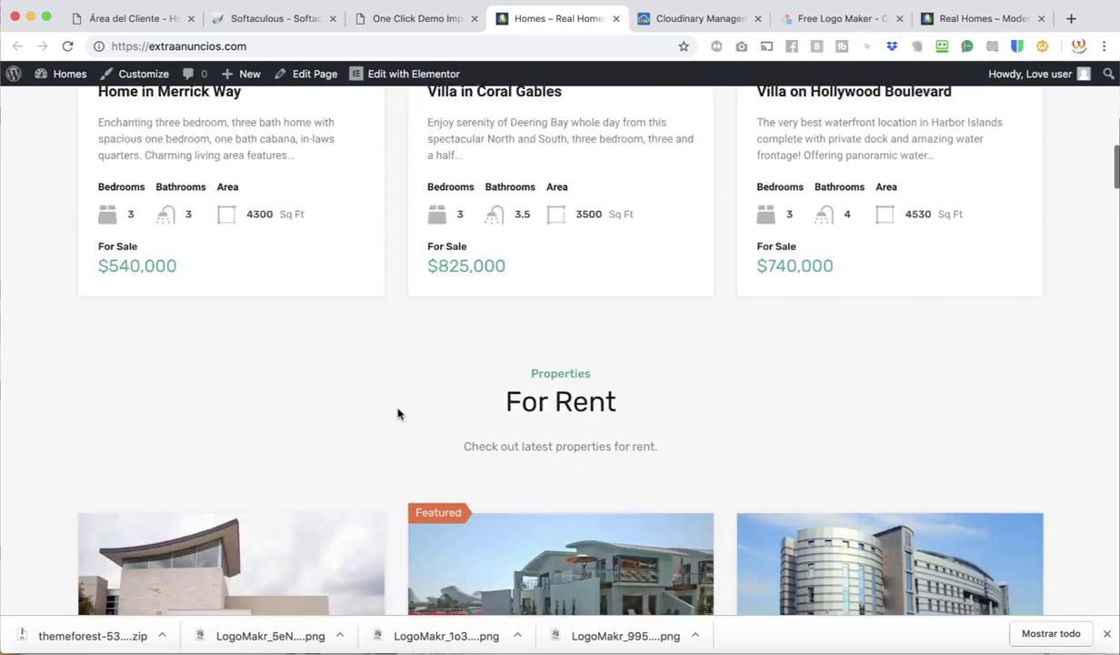
scroll(397, 414, down, 10)
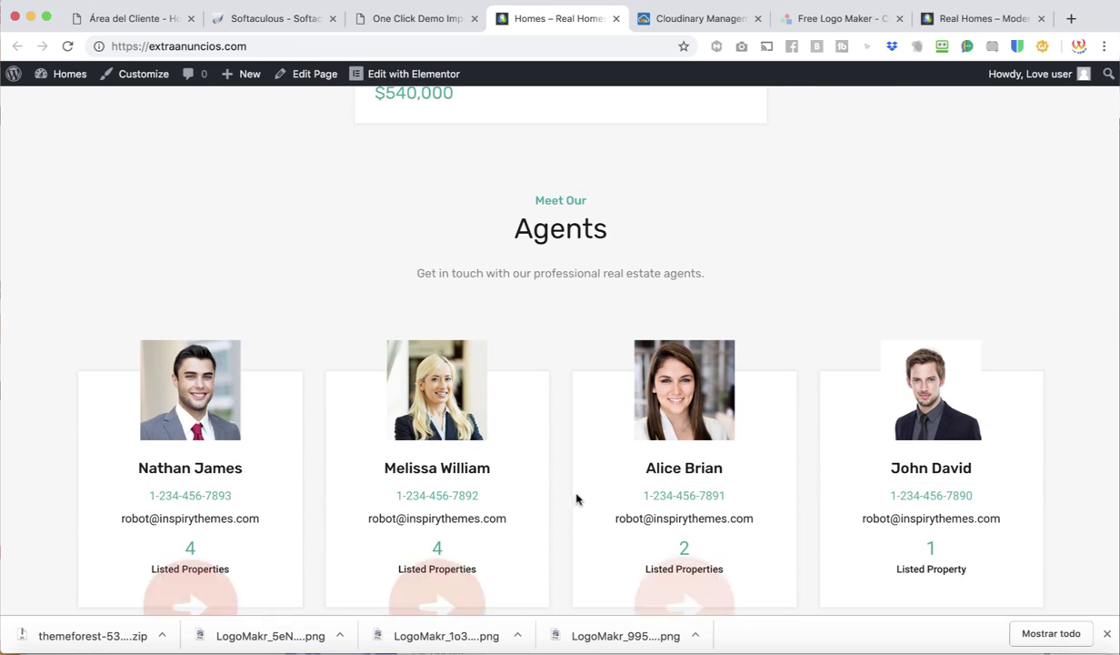
scroll(564, 545, down, 3)
scroll(563, 546, down, 12)
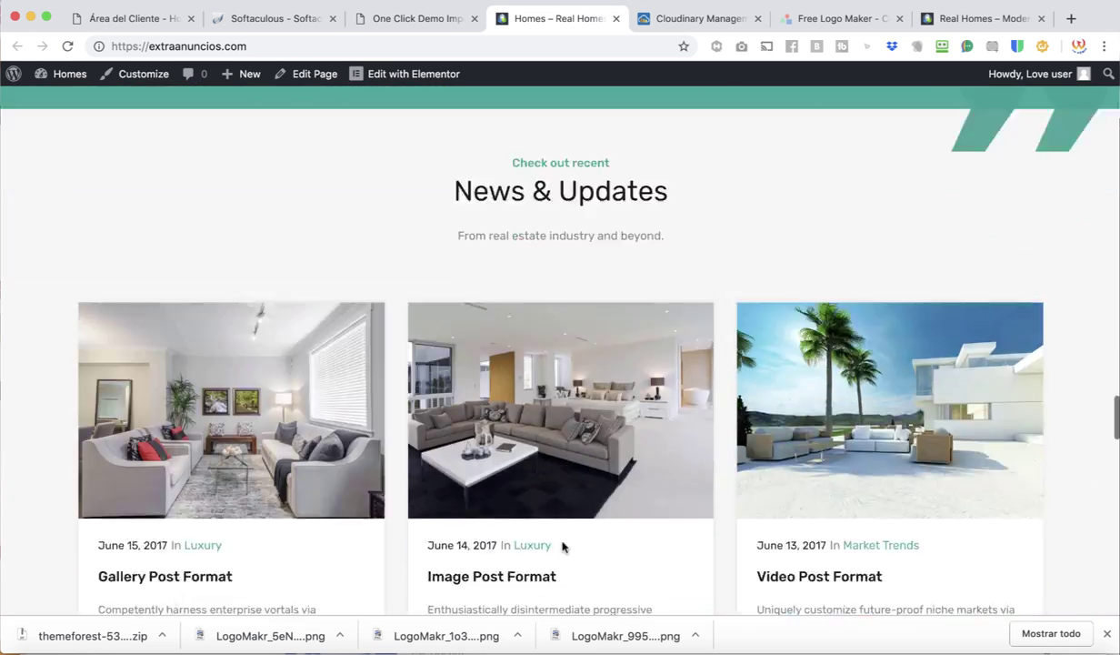
scroll(563, 546, down, 8)
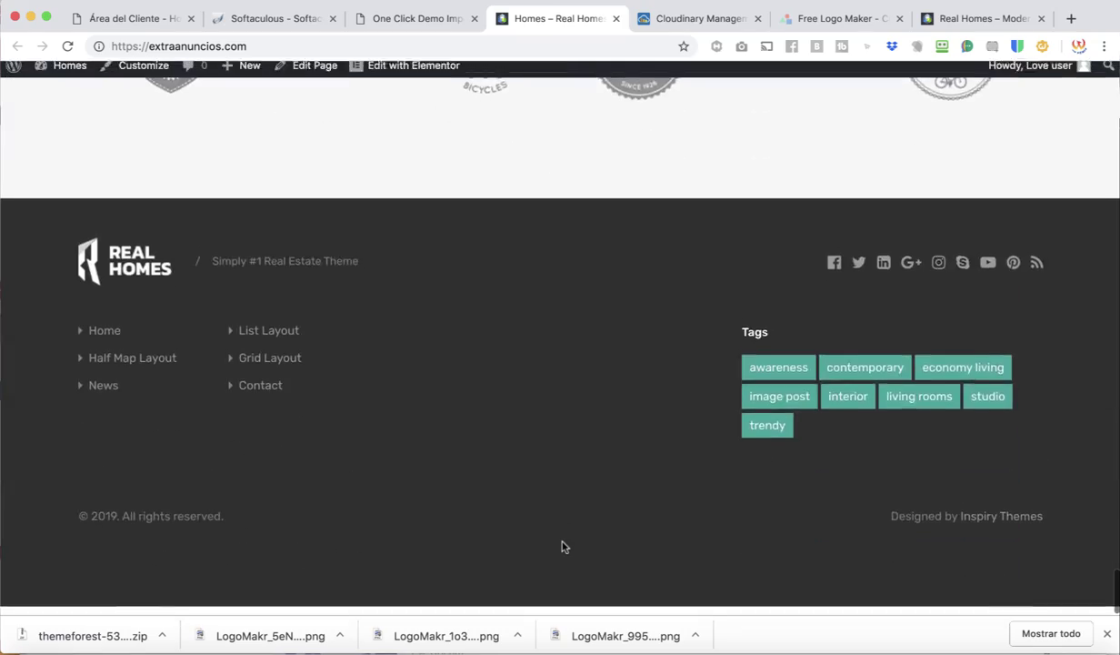
scroll(563, 545, up, 15)
scroll(563, 546, up, 15)
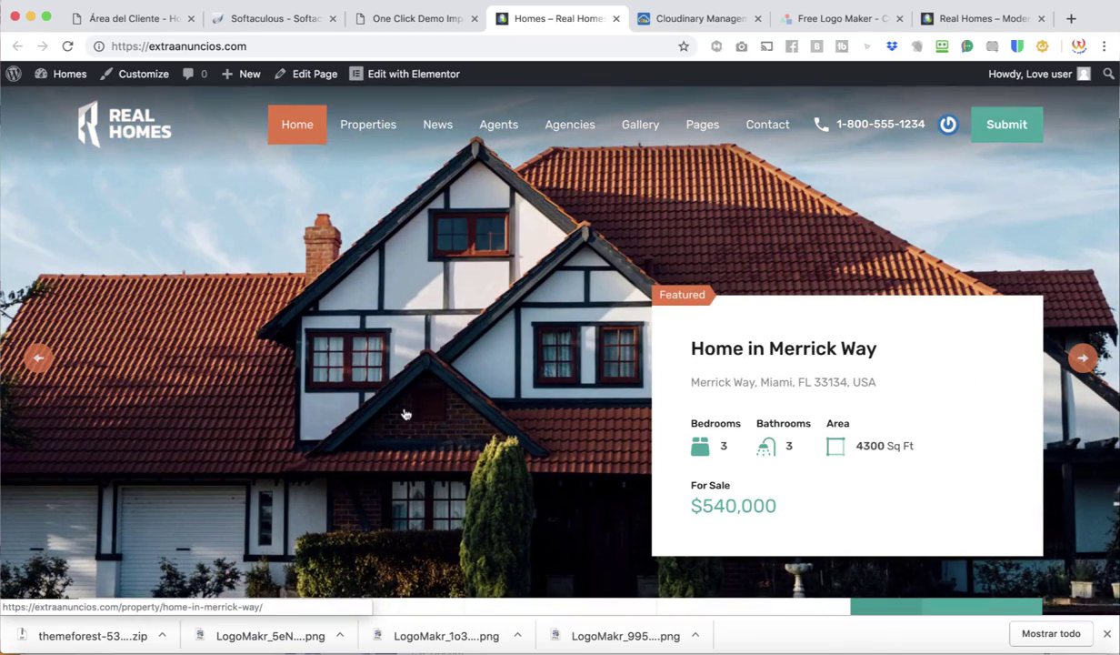
scroll(407, 413, down, 3)
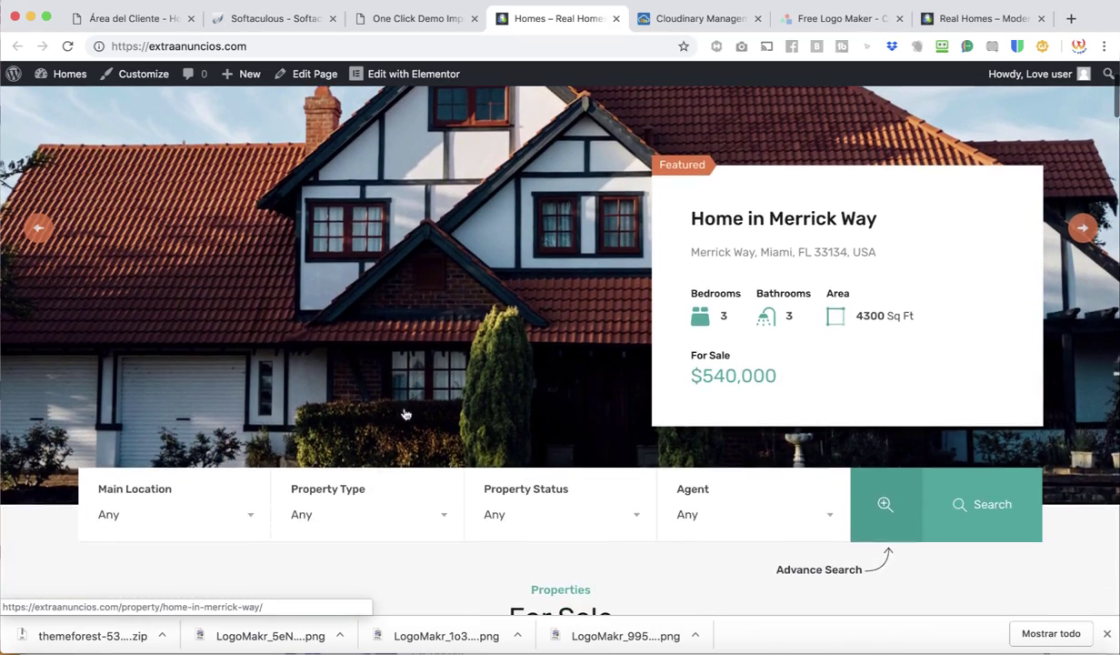
scroll(408, 412, up, 3)
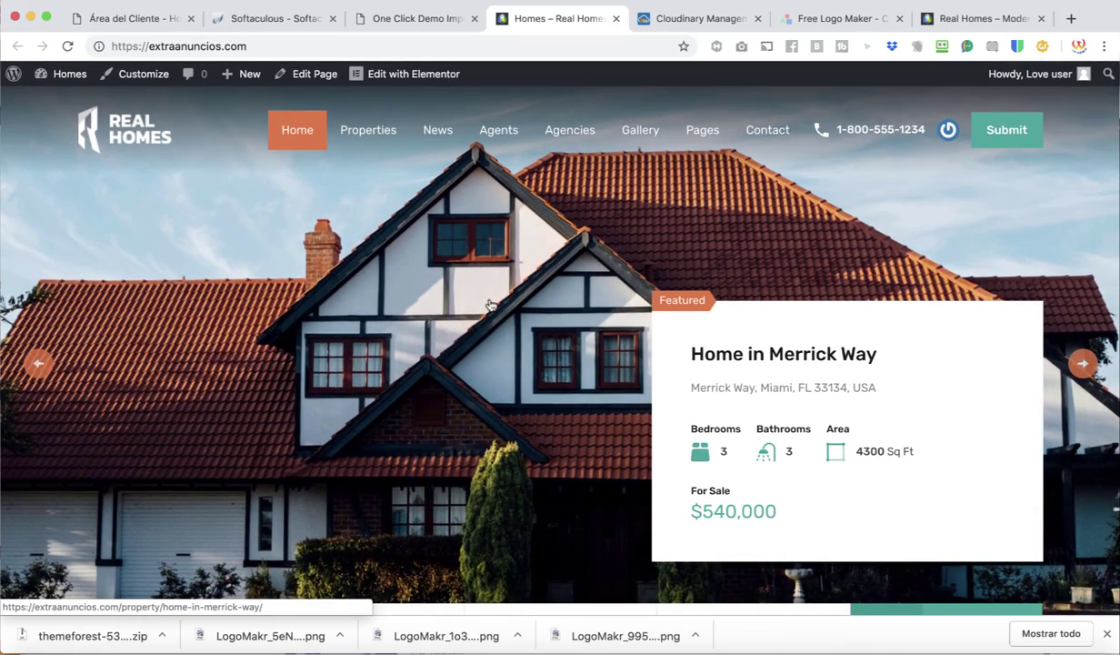
scroll(489, 305, down, 1)
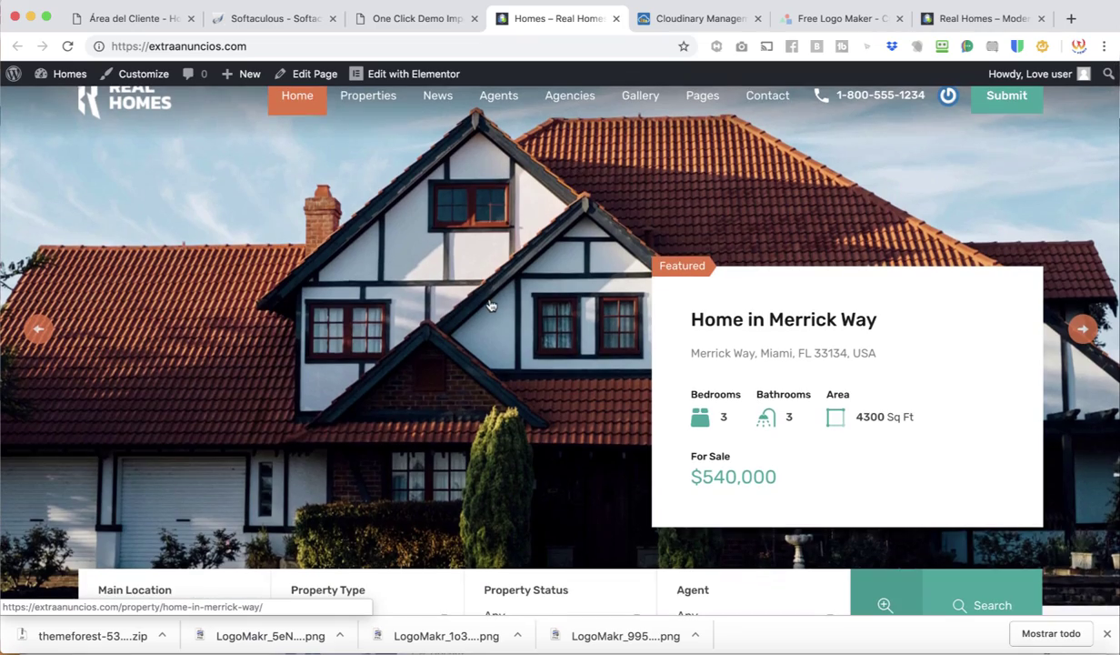
scroll(489, 304, down, 3)
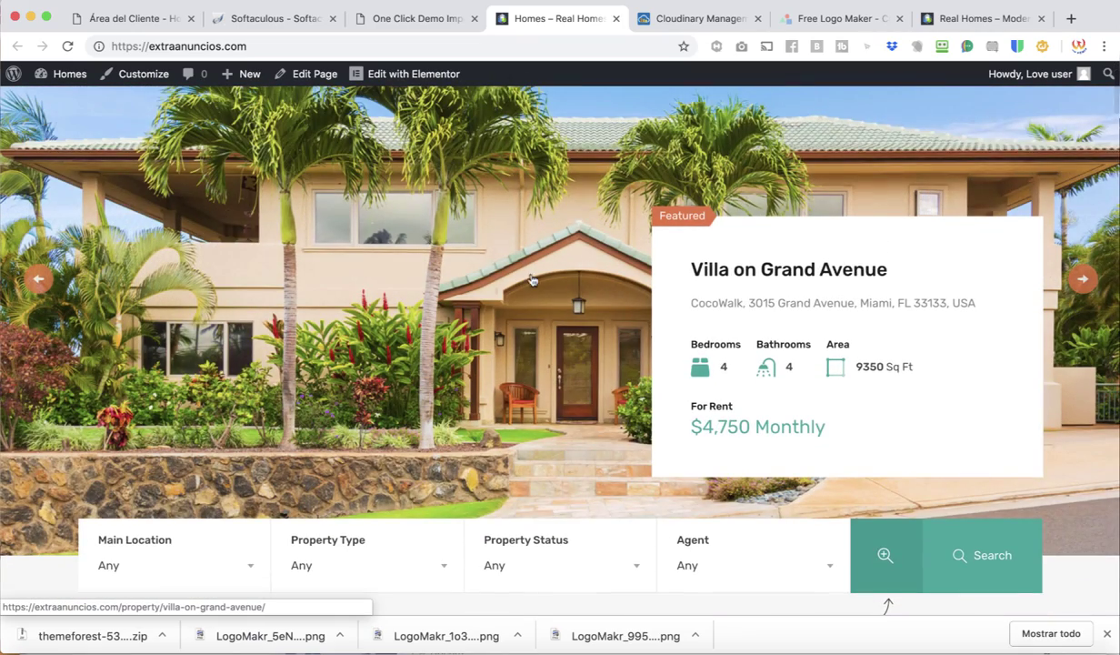
scroll(491, 300, down, 2)
scroll(534, 285, up, 3)
scroll(535, 285, up, 1)
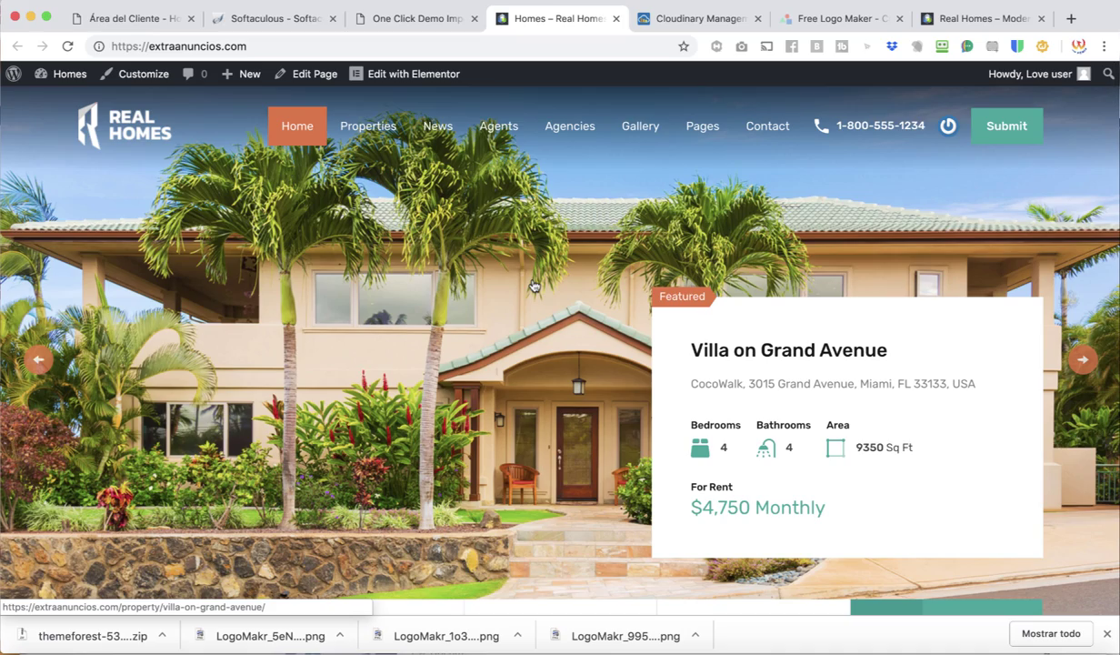
scroll(535, 286, down, 3)
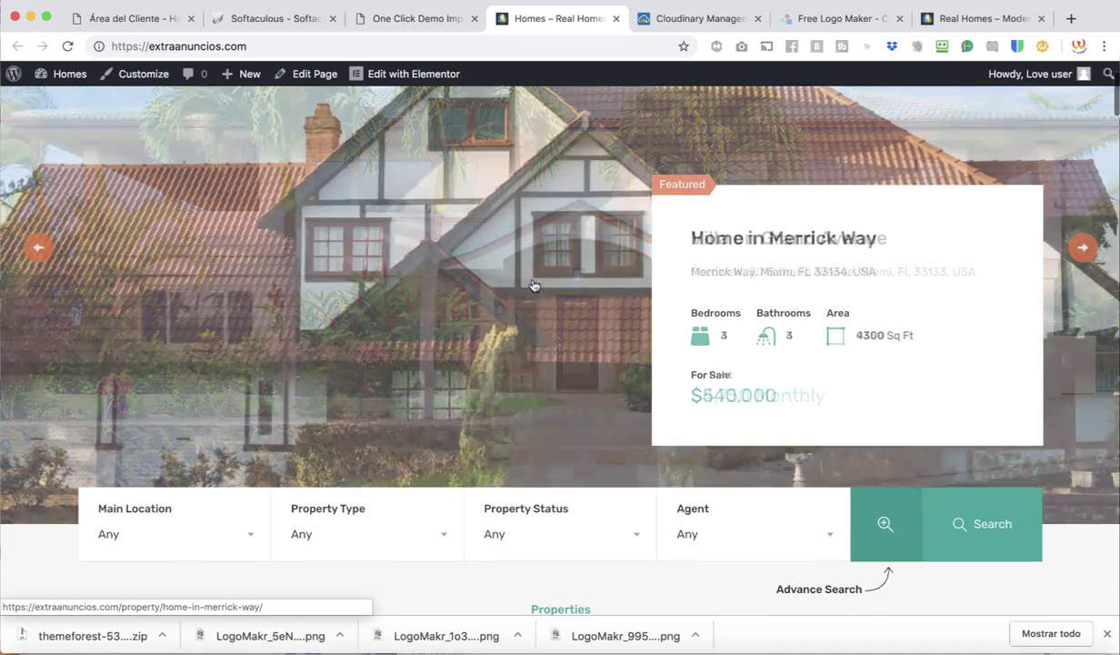
scroll(535, 286, down, 4)
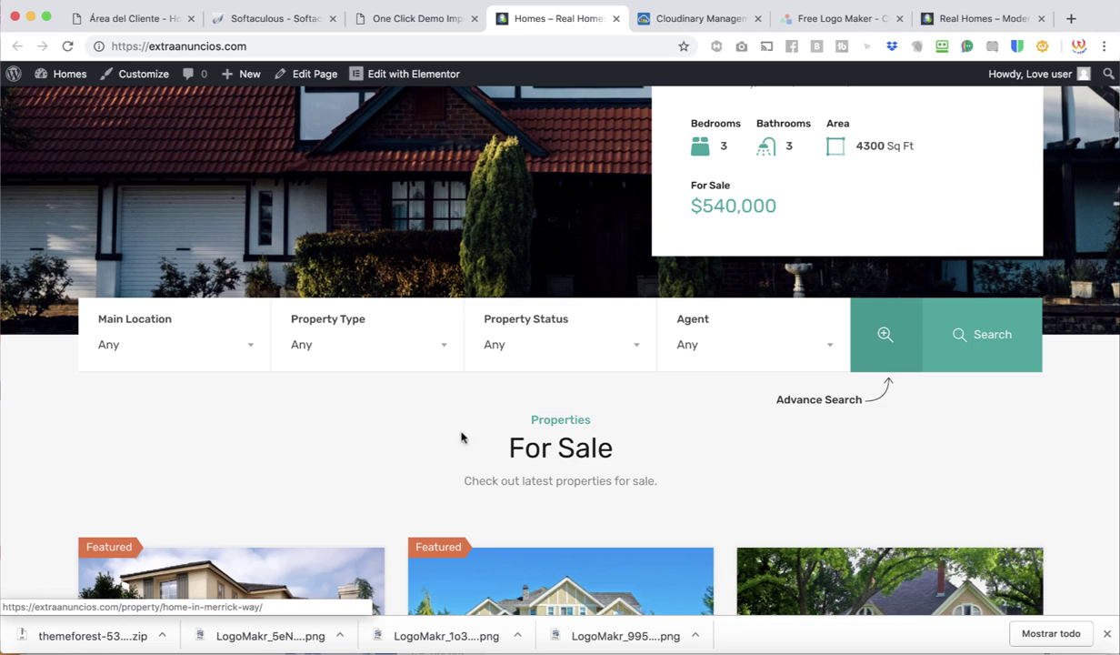
scroll(395, 555, down, 10)
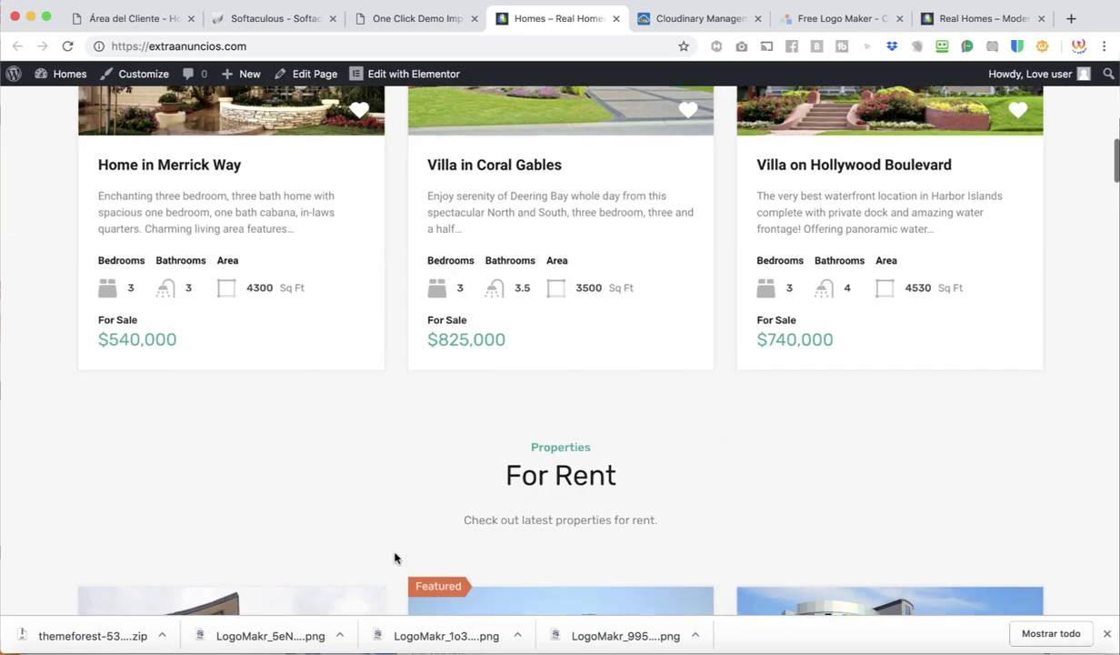
scroll(396, 557, down, 12)
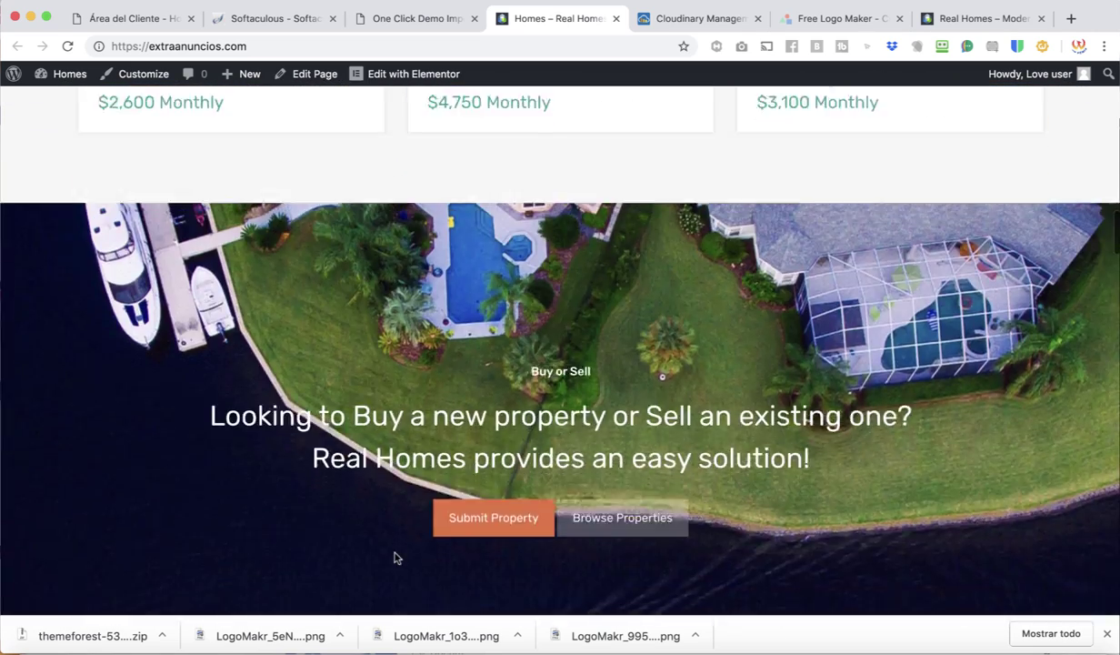
scroll(395, 557, down, 5)
scroll(395, 558, up, 20)
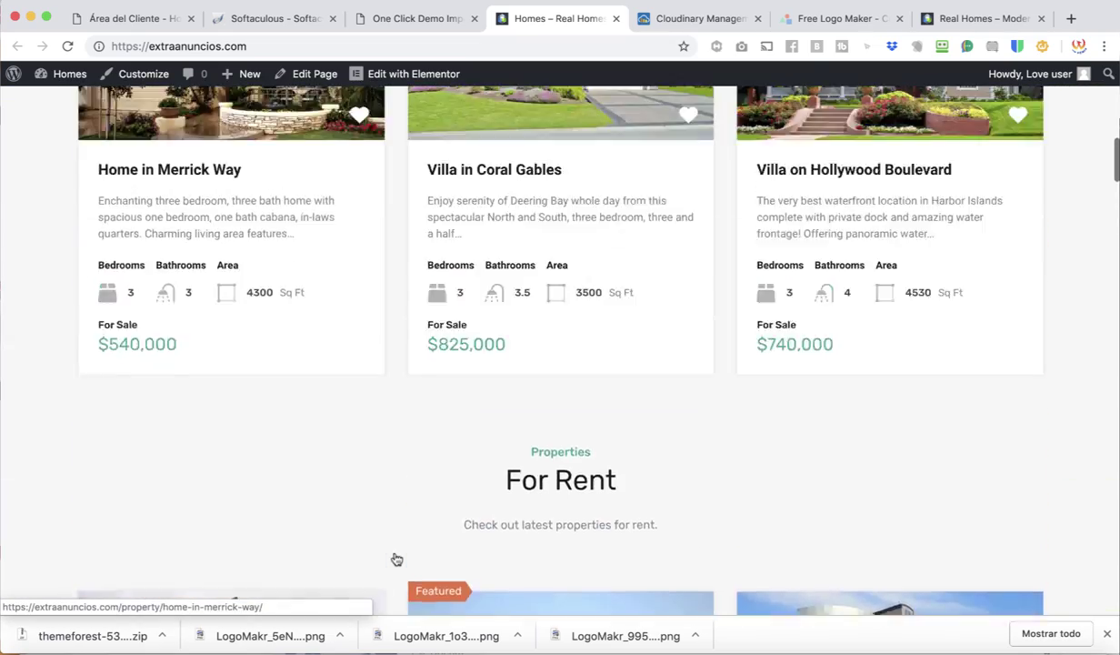
scroll(396, 558, up, 12)
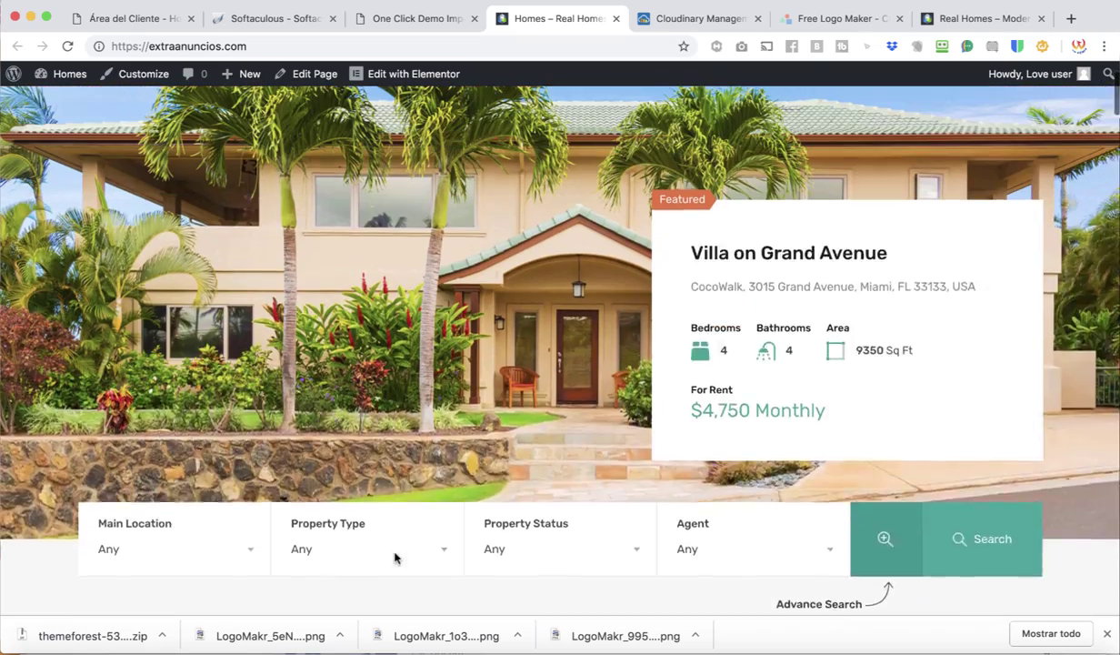
scroll(396, 557, up, 2)
scroll(465, 464, down, 2)
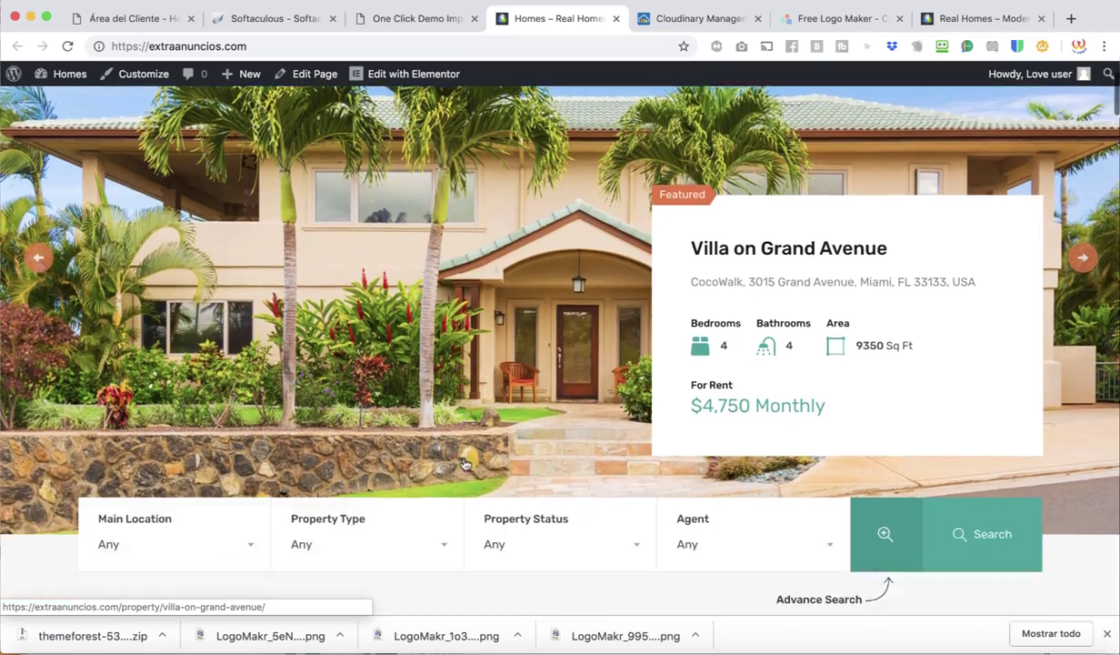
scroll(465, 463, down, 1)
scroll(405, 555, down, 5)
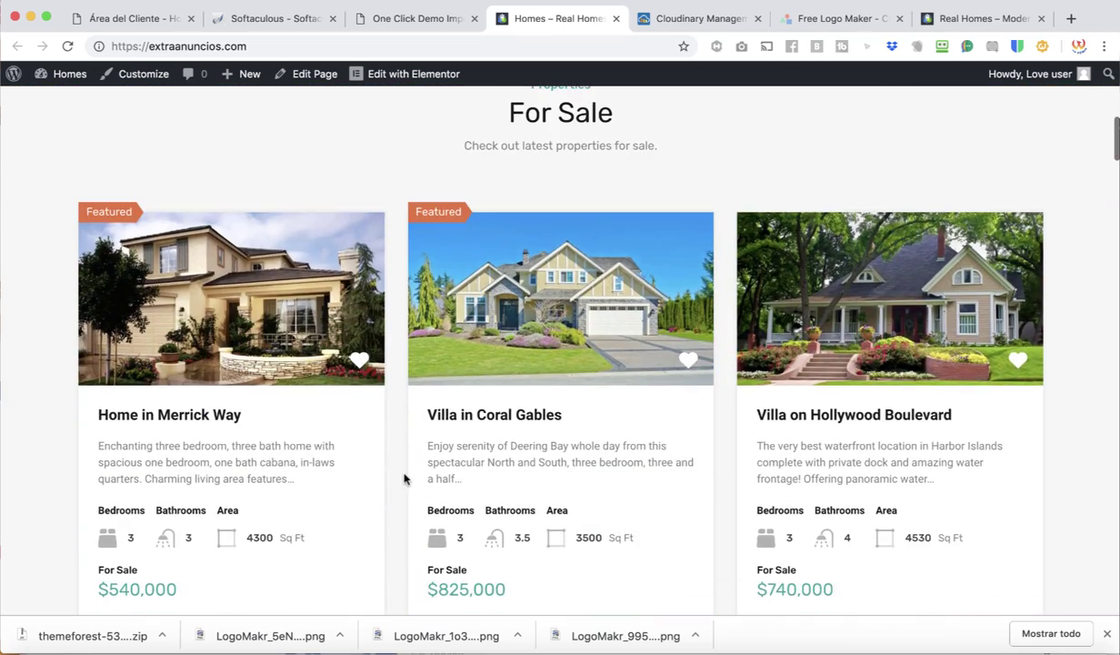
scroll(405, 480, up, 10)
click(414, 77)
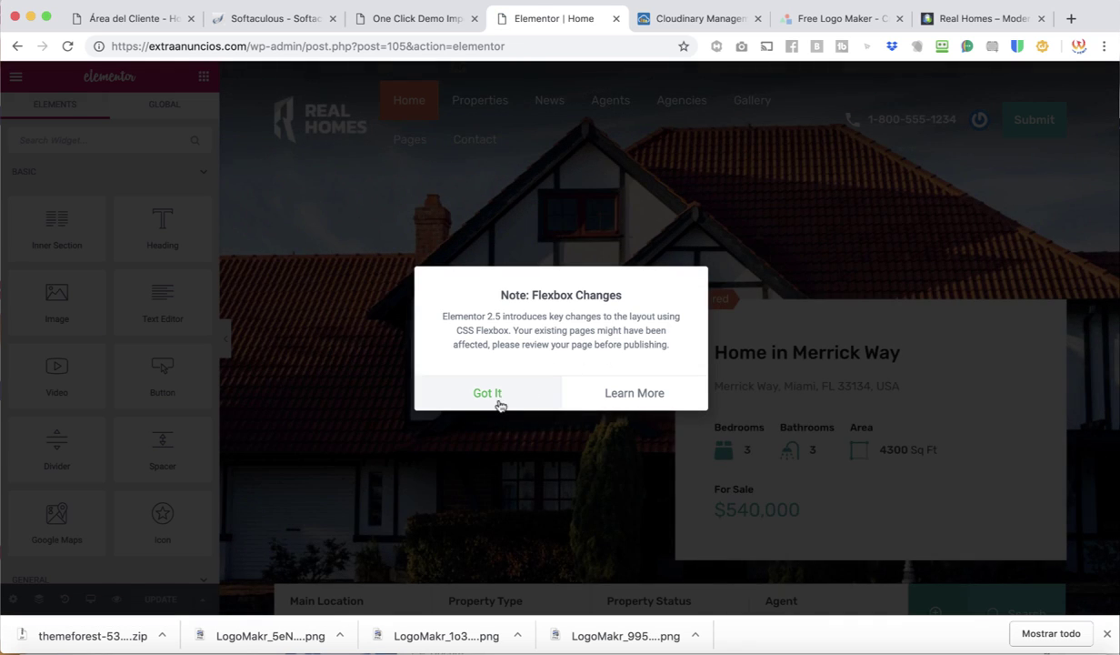
Step: Dismiss the Flexbox Changes notice and review the Home page slider in the editor
click(488, 392)
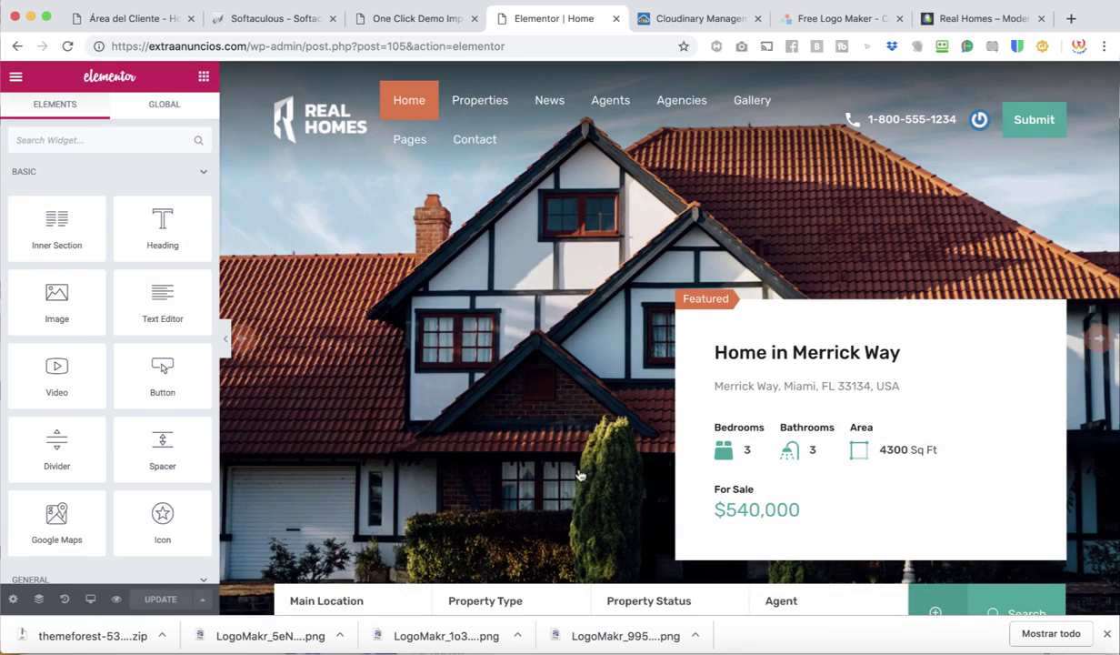
scroll(580, 476, down, 5)
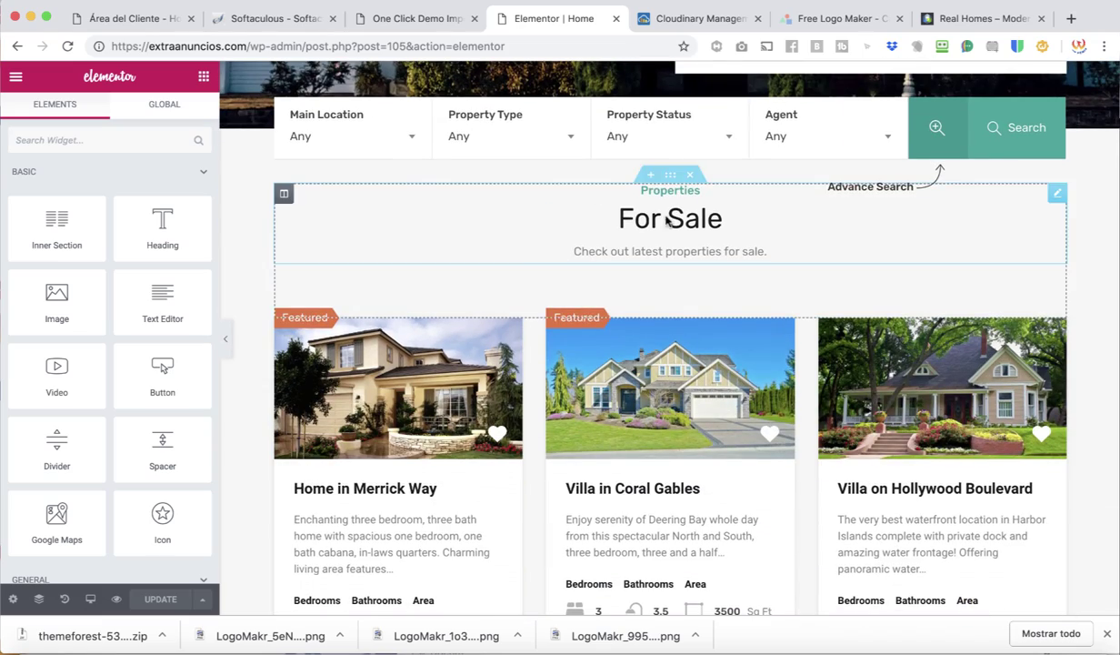
scroll(635, 214, up, 3)
scroll(552, 230, down, 5)
scroll(553, 230, down, 10)
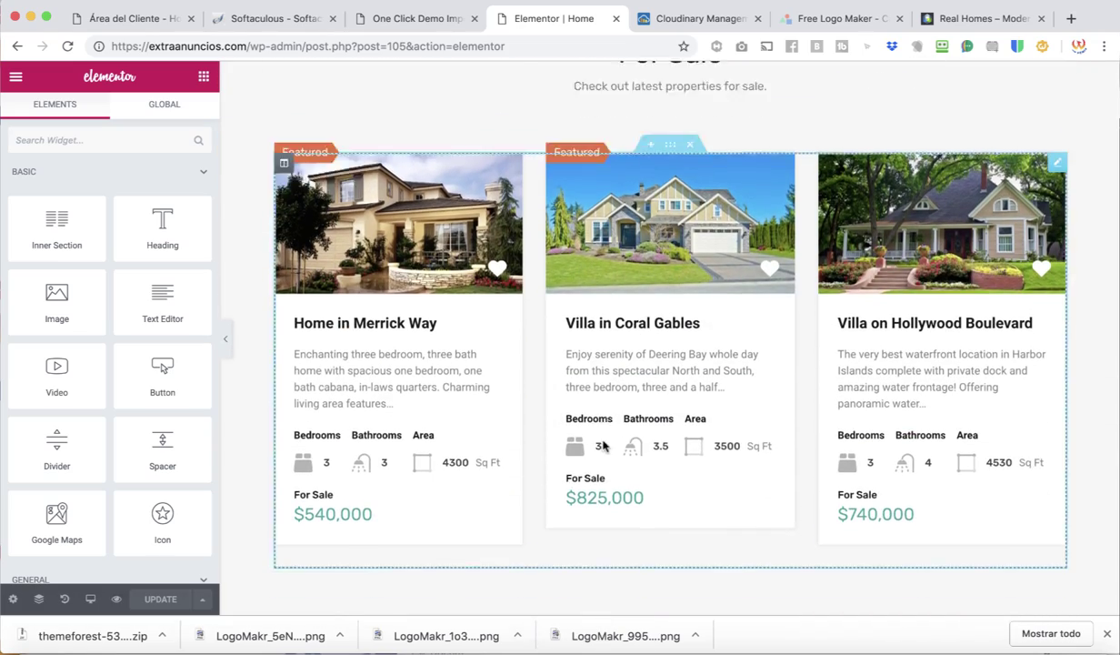
scroll(664, 350, up, 3)
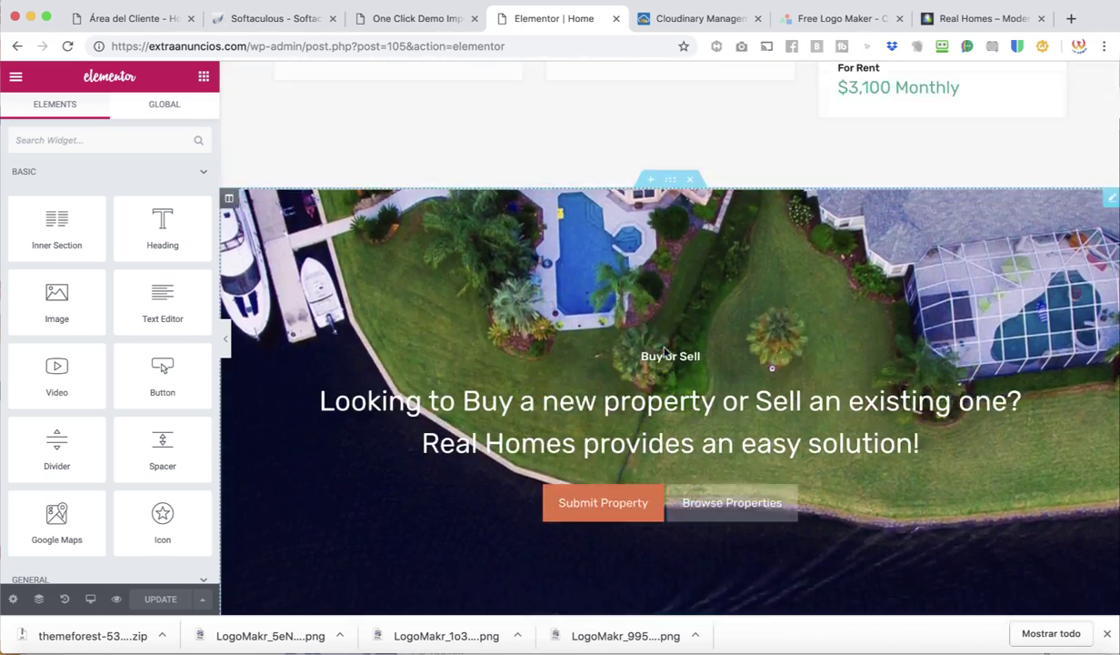
scroll(596, 389, down, 8)
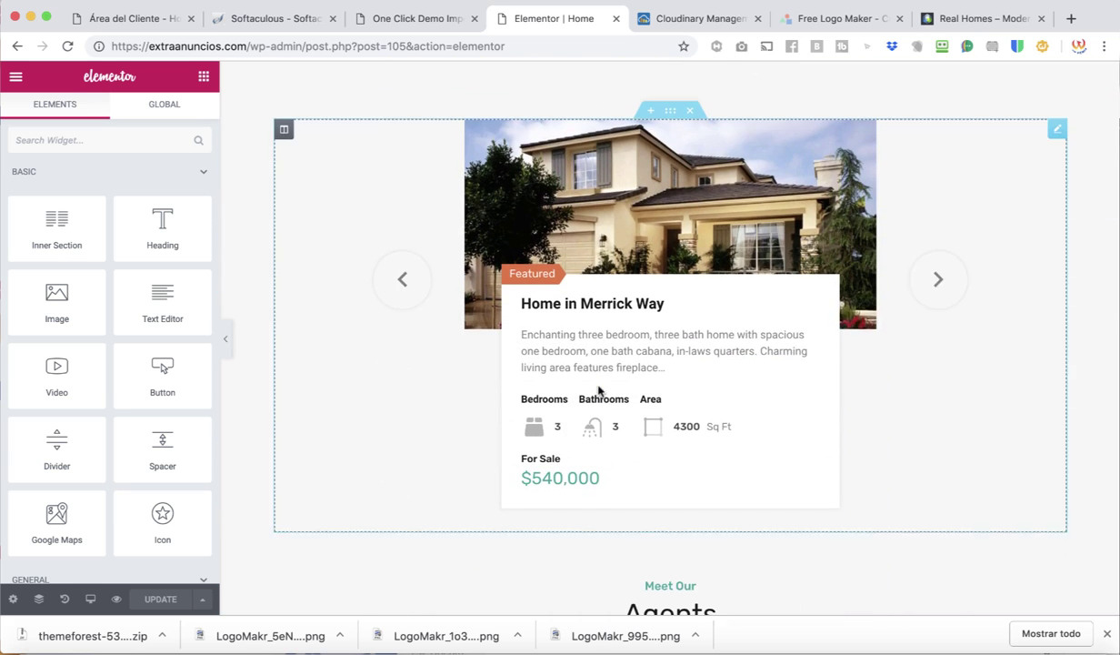
scroll(550, 433, down, 5)
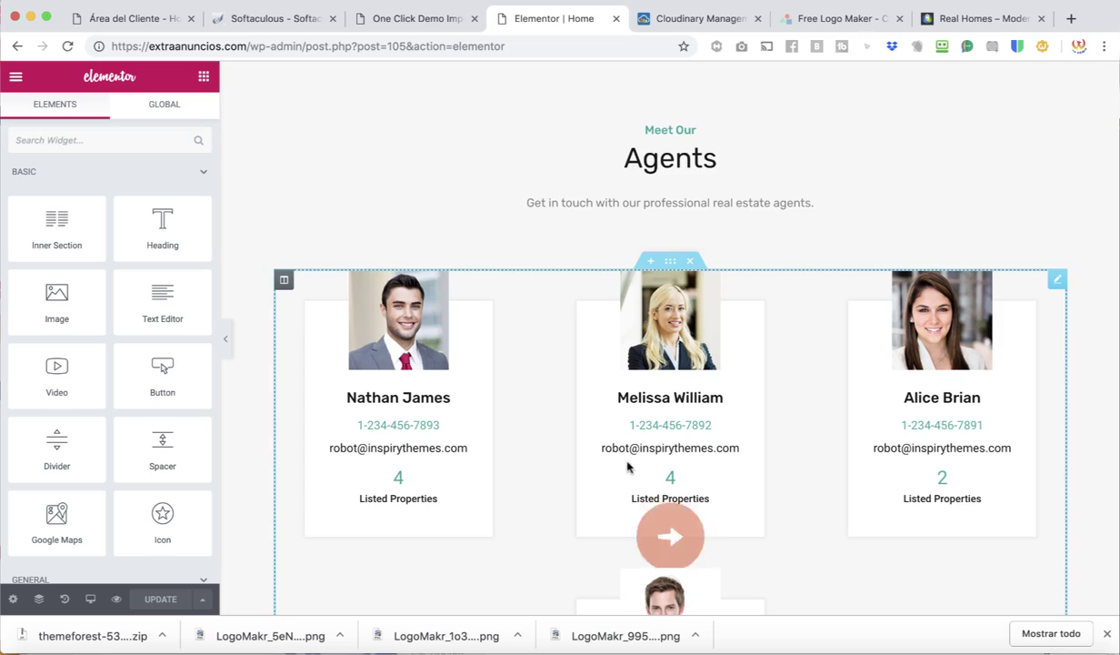
scroll(627, 466, down, 6)
scroll(627, 466, up, 3)
scroll(628, 467, down, 8)
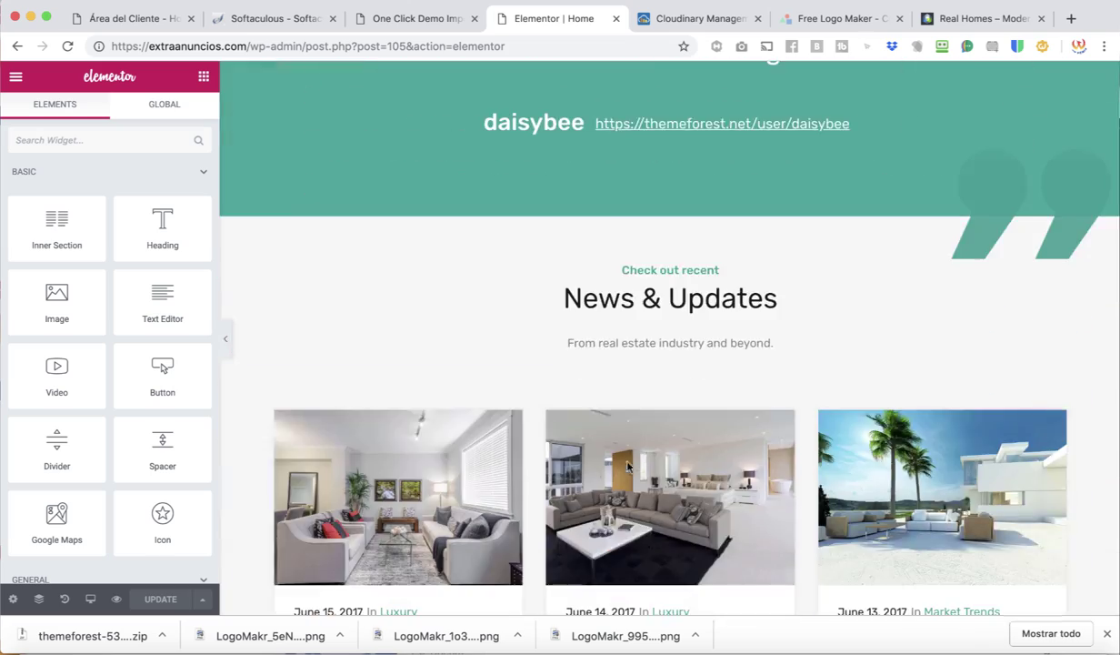
scroll(606, 189, up, 20)
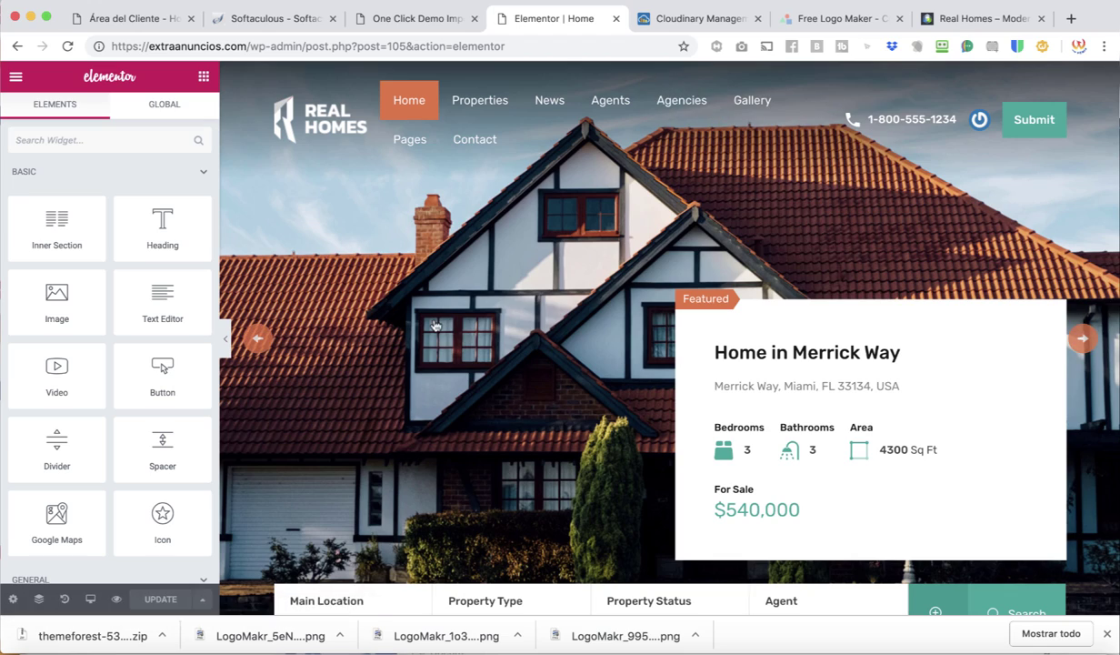
Step: Look over the For Sale and For Rent listings, then go back to the live homepage
scroll(524, 444, down, 8)
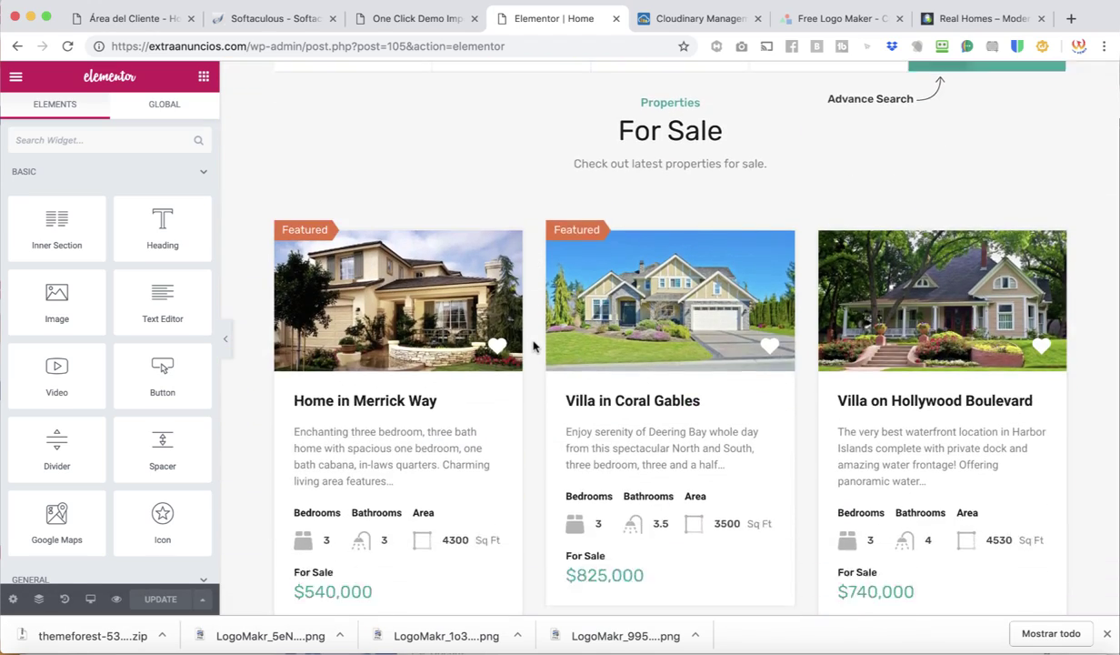
scroll(533, 345, down, 5)
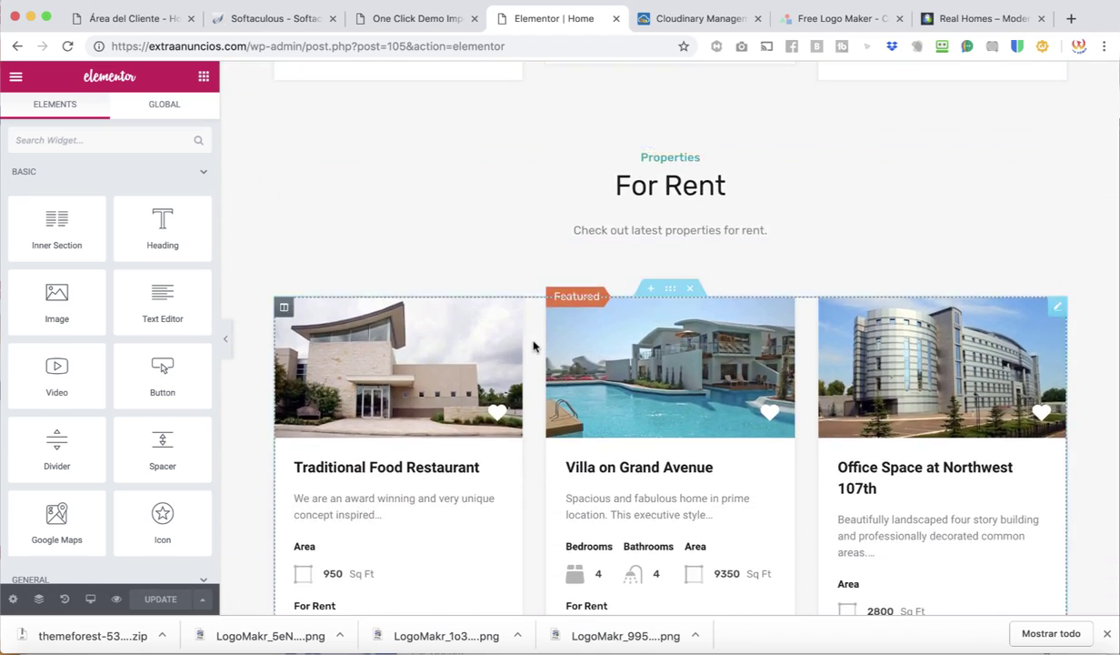
scroll(533, 345, up, 5)
scroll(533, 345, up, 10)
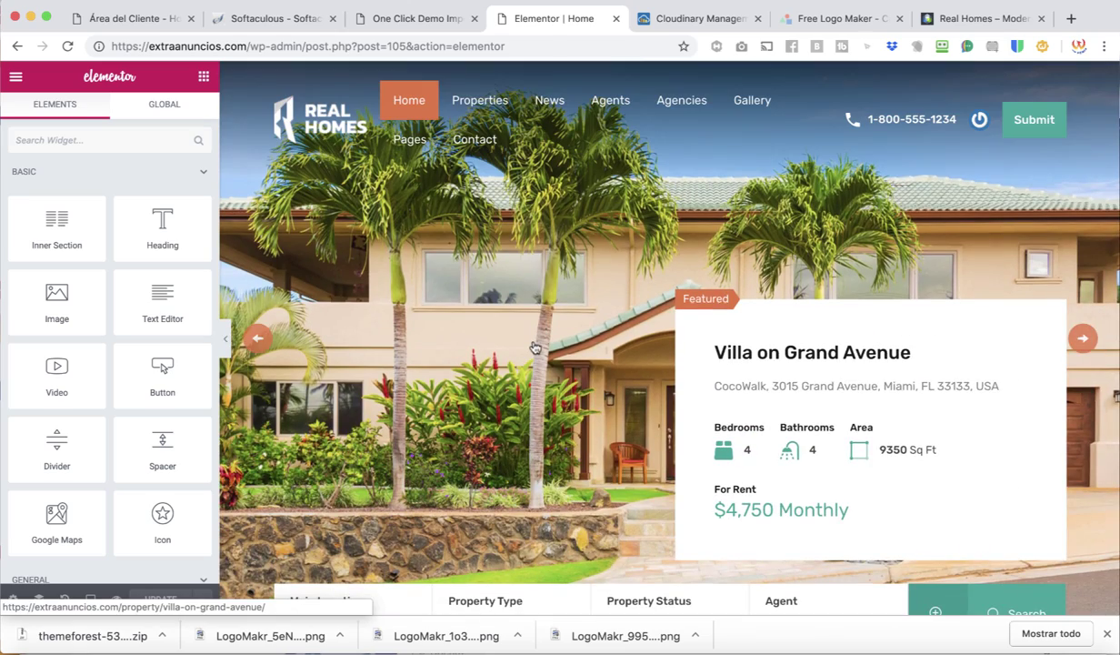
scroll(535, 348, down, 4)
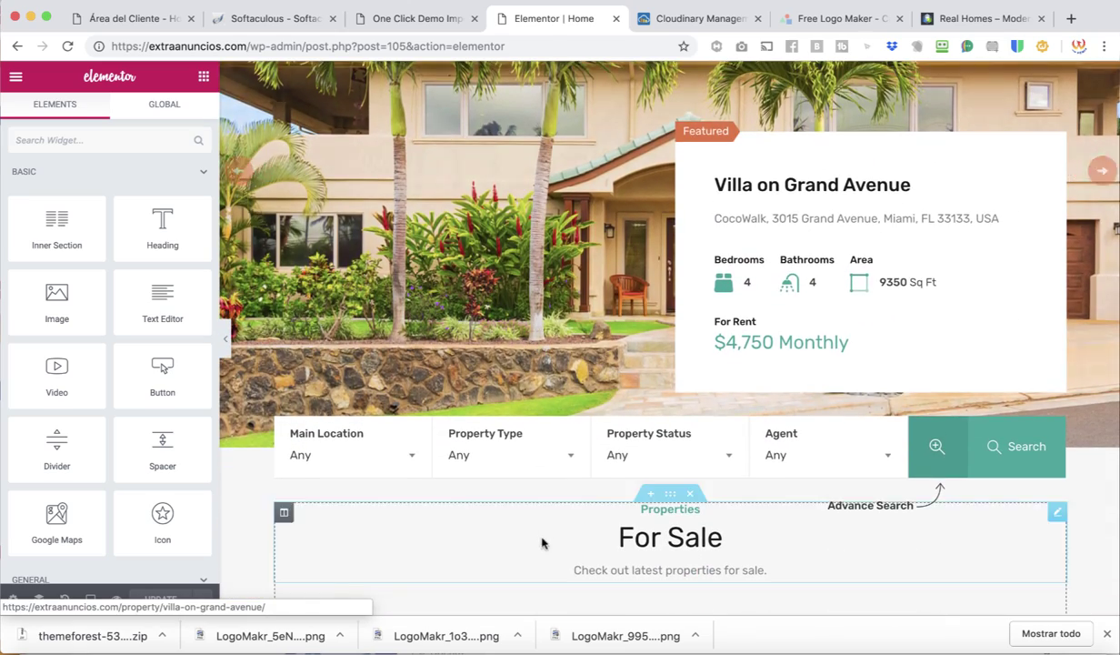
scroll(542, 543, down, 4)
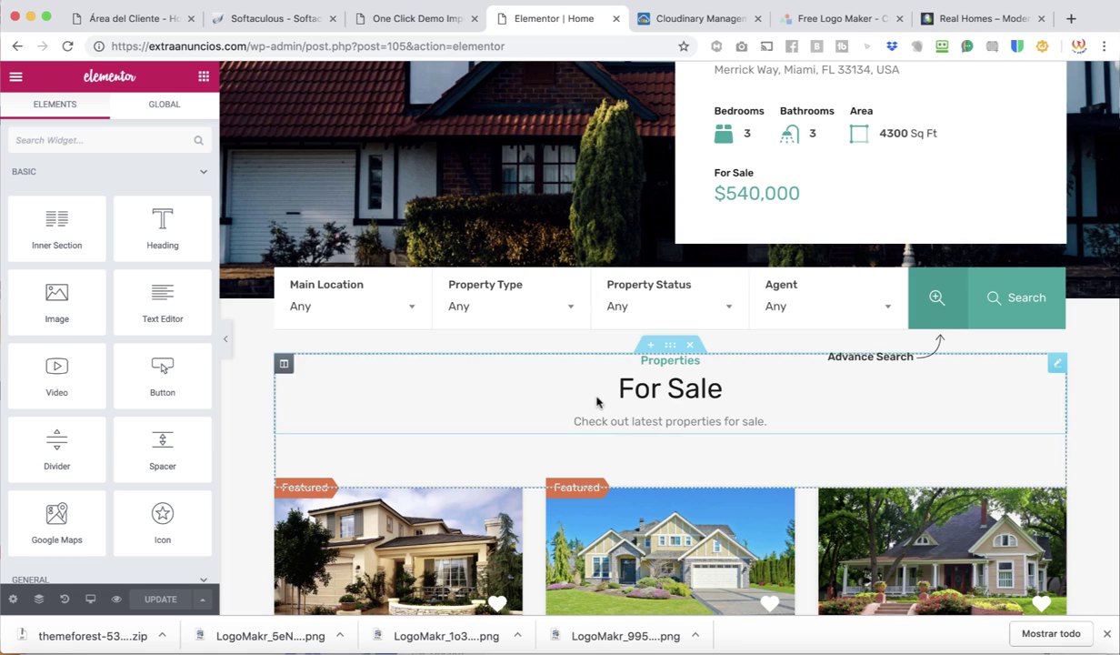
scroll(597, 401, up, 8)
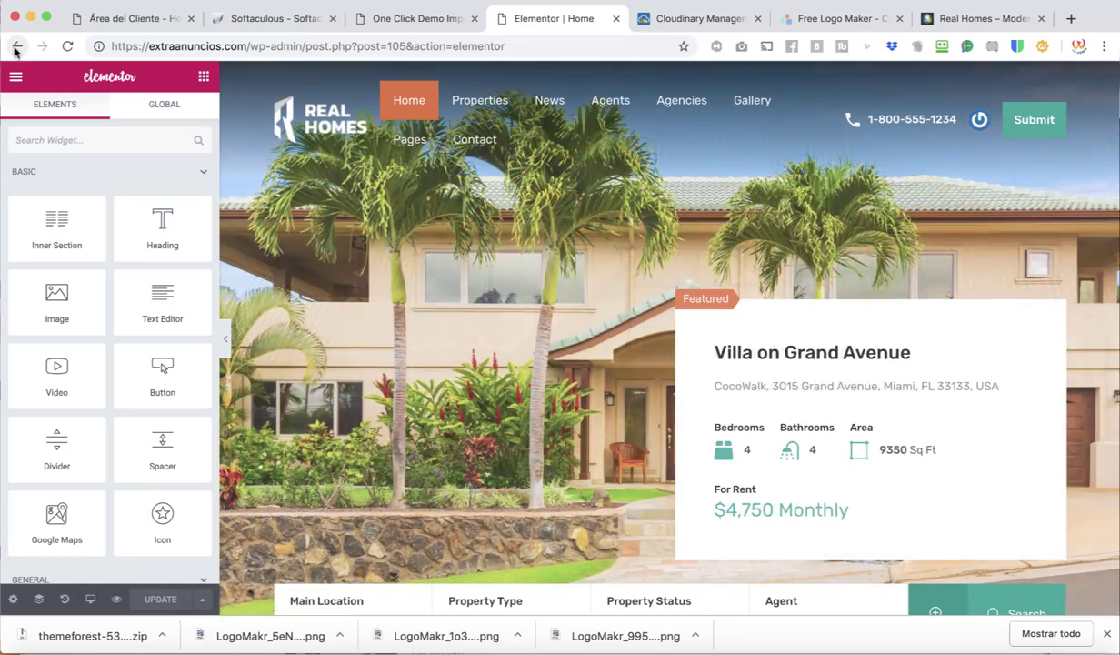
click(16, 46)
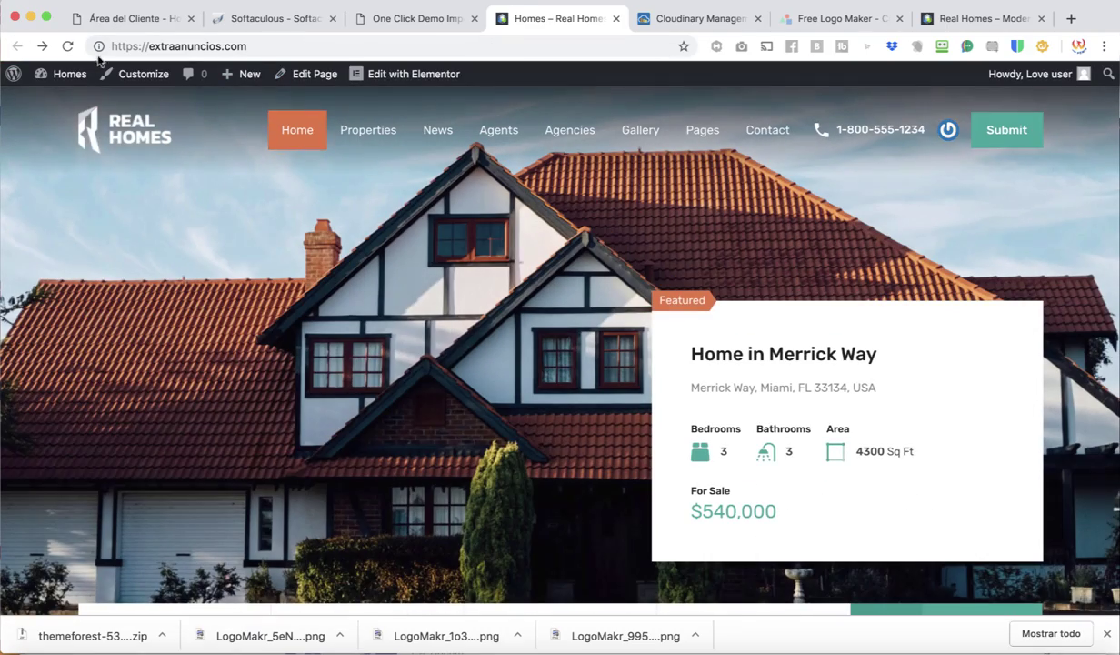
Step: Switch to the One Click Demo Import tab and open Easy Real Estate > Properties
click(393, 22)
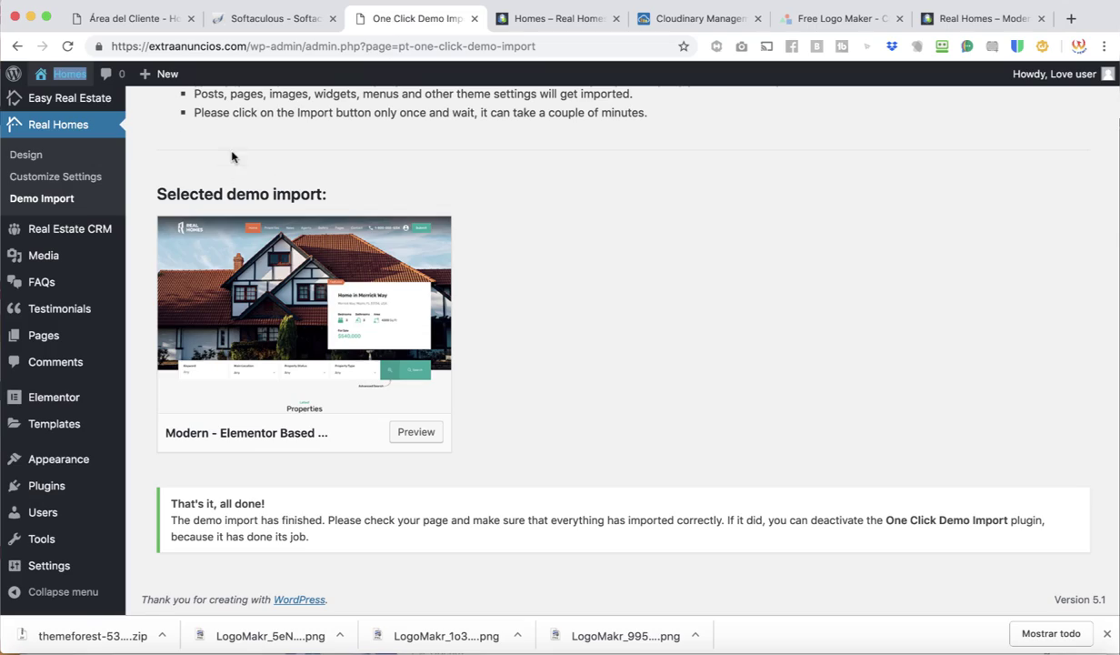
scroll(232, 157, up, 5)
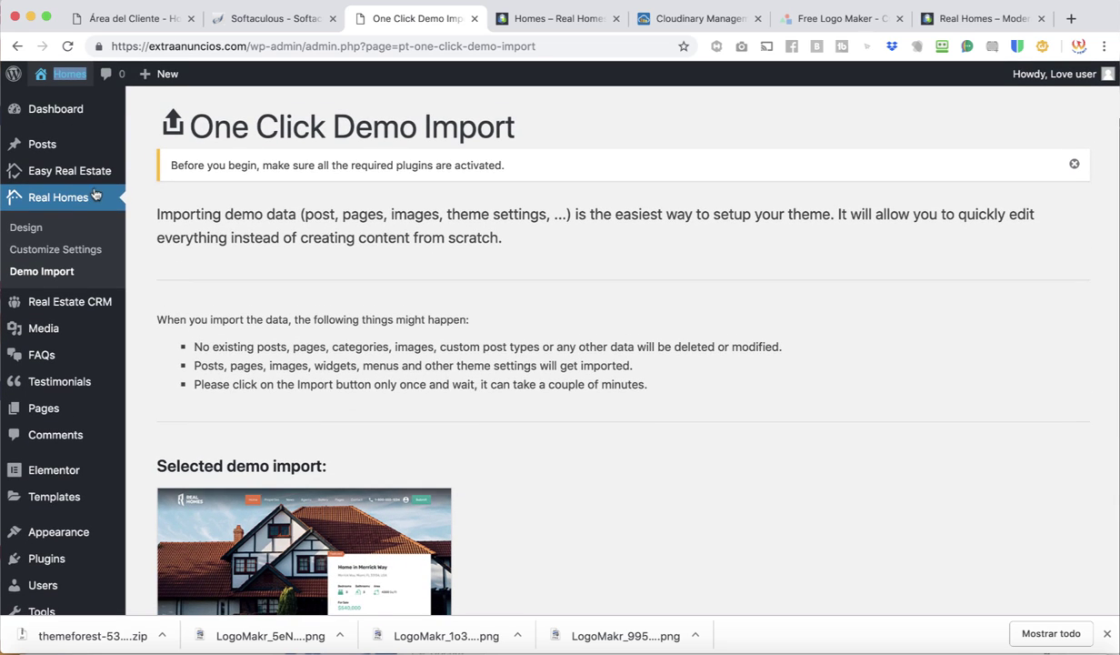
mouse_move(89, 180)
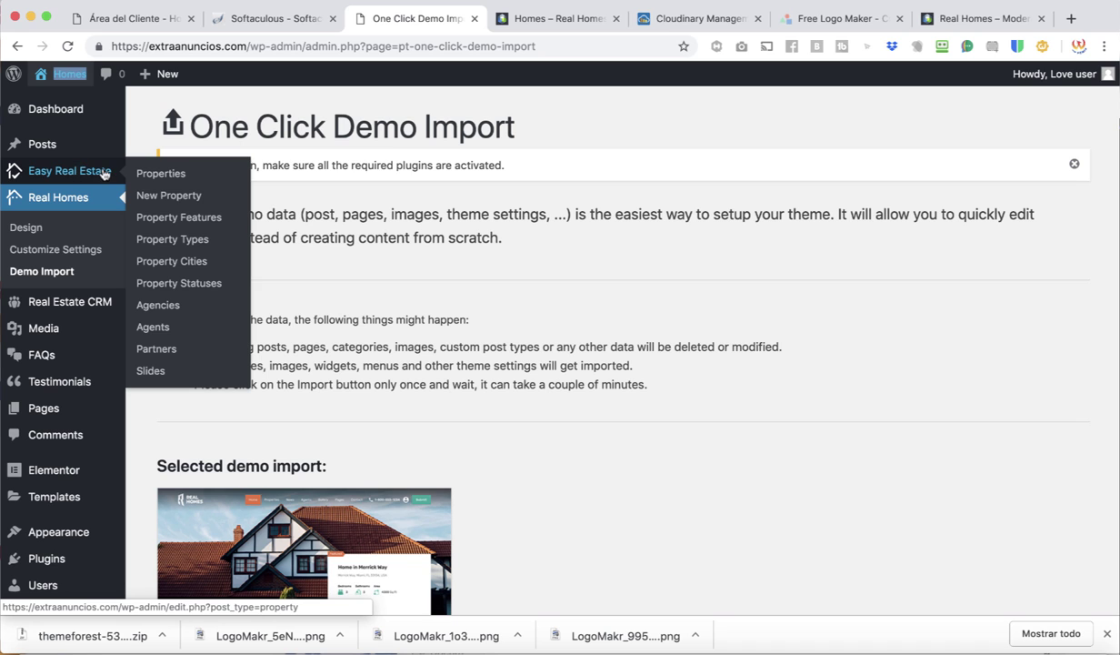
click(155, 182)
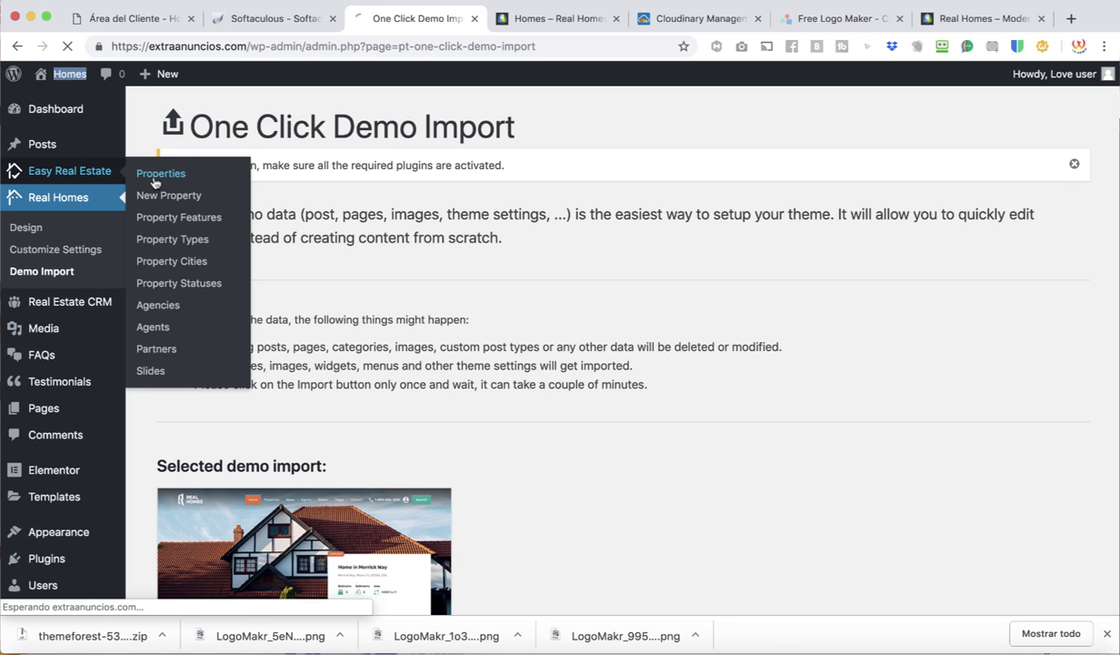
Step: Scroll the 10 published properties, ending at Building Having 15 Apartments ($6,950,000)
scroll(436, 472, down, 1)
scroll(466, 532, down, 10)
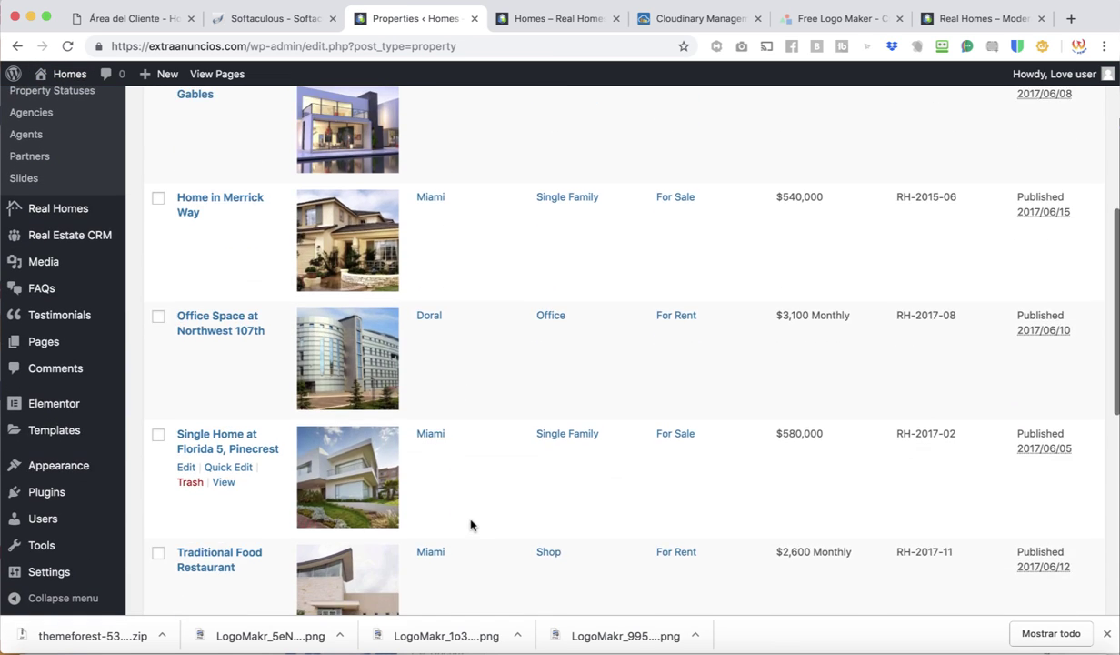
scroll(470, 525, up, 10)
scroll(470, 525, up, 2)
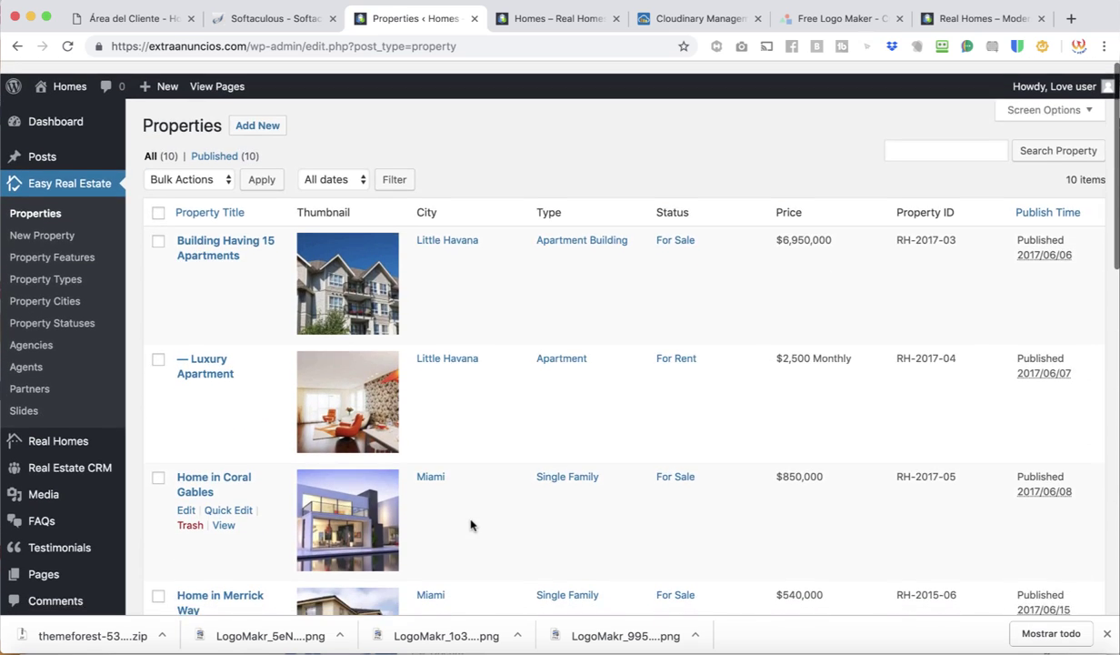
scroll(470, 525, down, 1)
scroll(470, 524, up, 1)
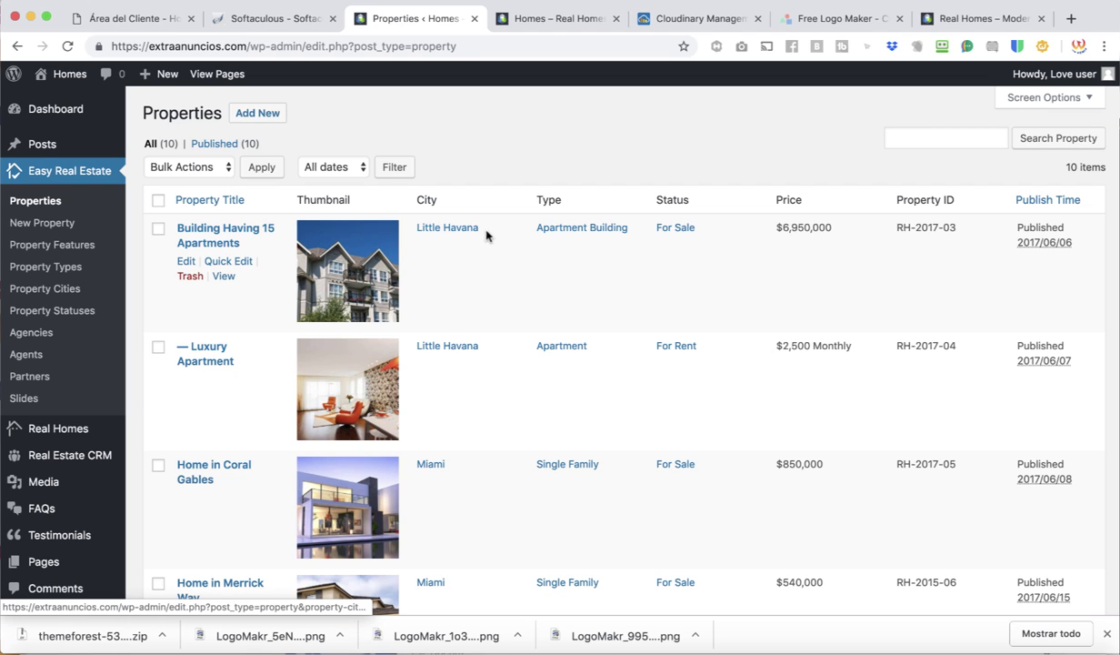
Step: Edit Building Having 15 Apartments and check price 6950000, area 52000 Sq Ft, ID RH-2017-03
click(218, 237)
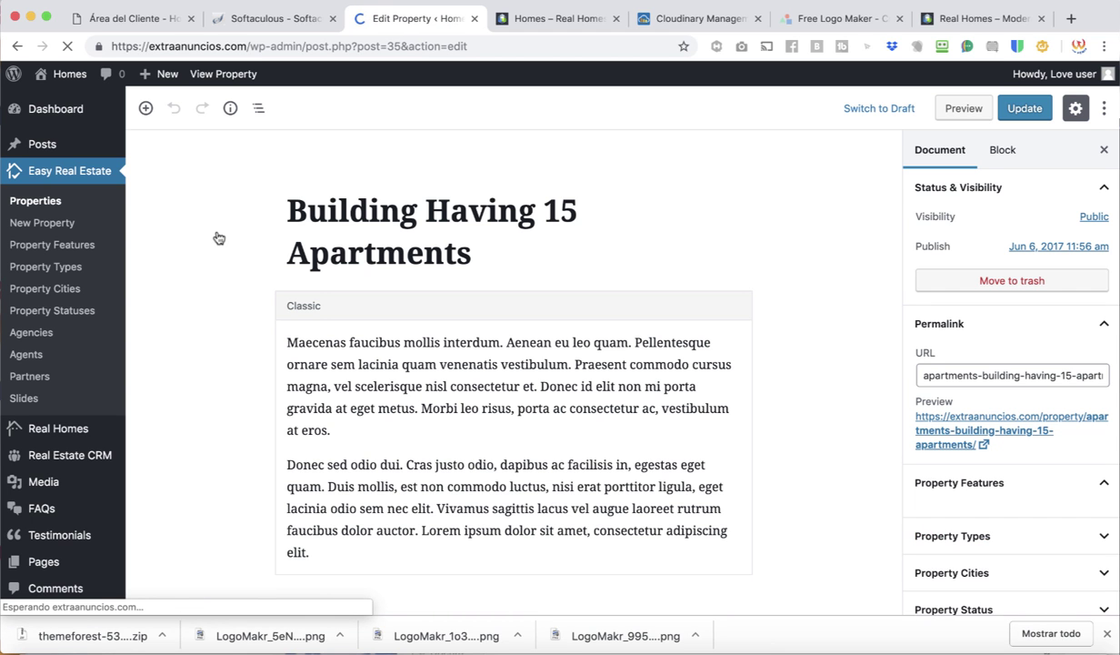
scroll(896, 458, down, 3)
scroll(896, 458, down, 2)
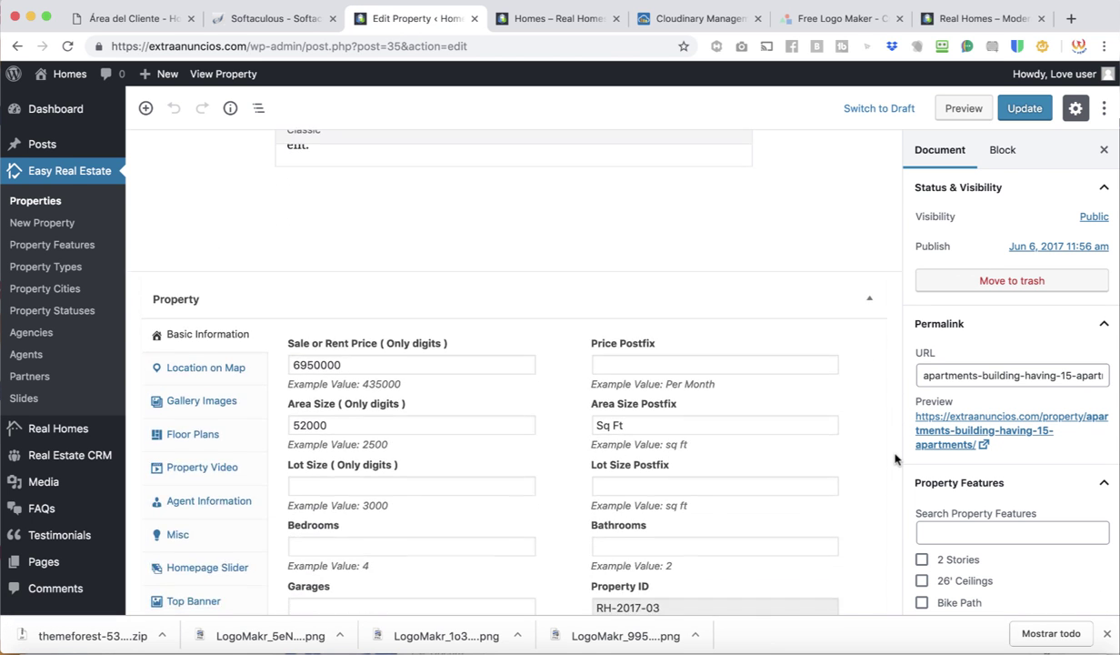
scroll(896, 458, up, 6)
scroll(812, 419, down, 4)
scroll(812, 419, down, 3)
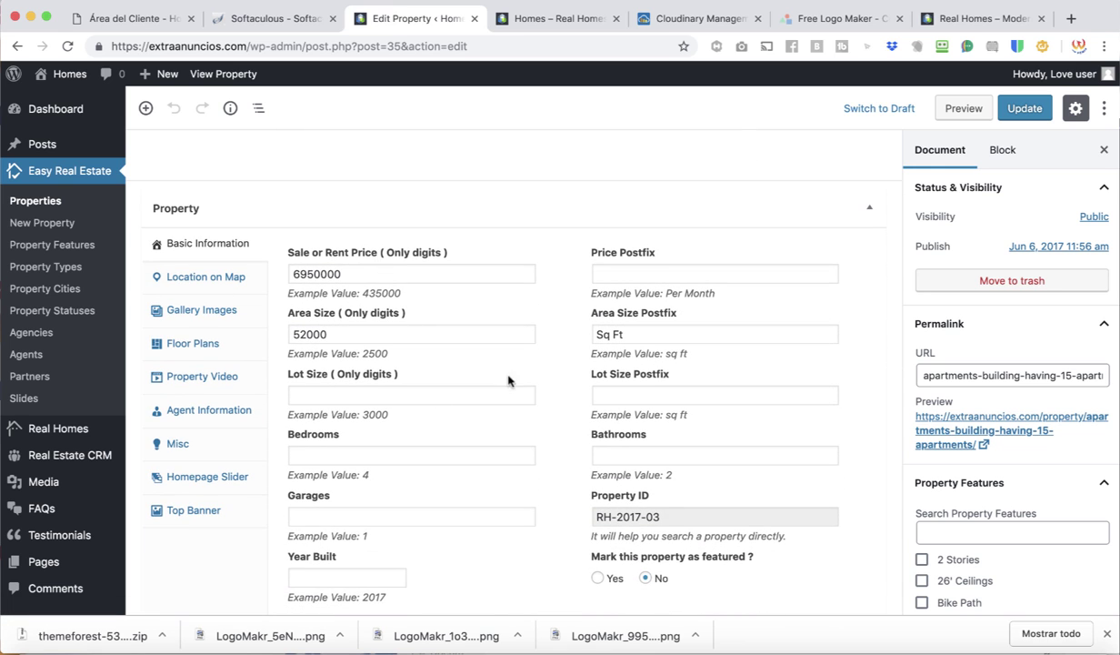
scroll(521, 506, down, 3)
scroll(520, 508, up, 2)
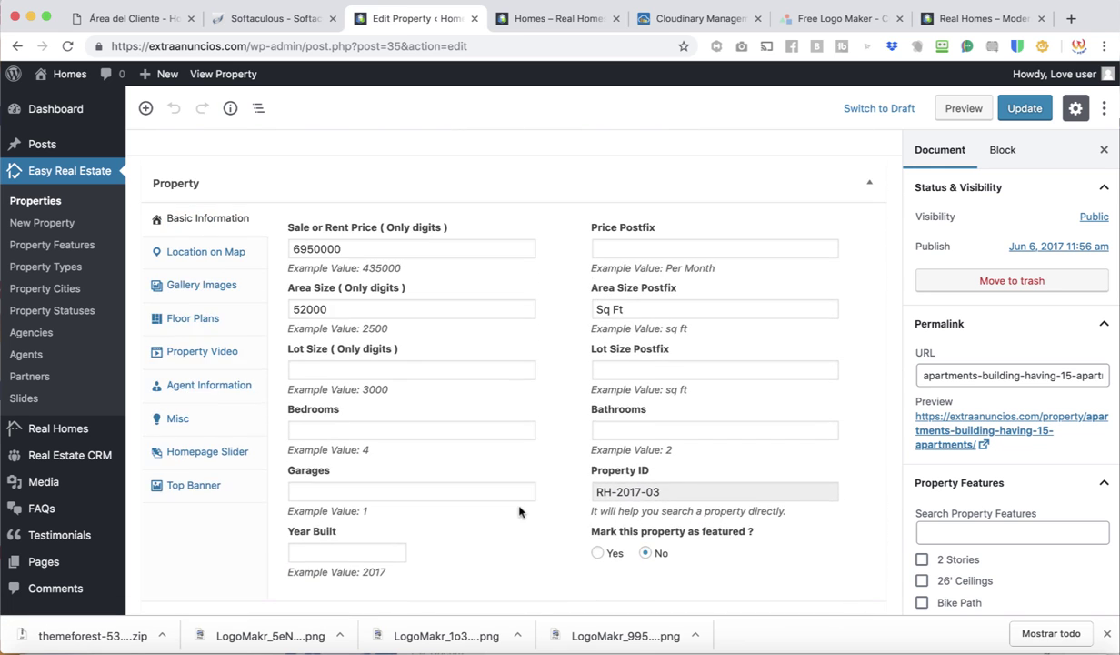
scroll(460, 268, up, 6)
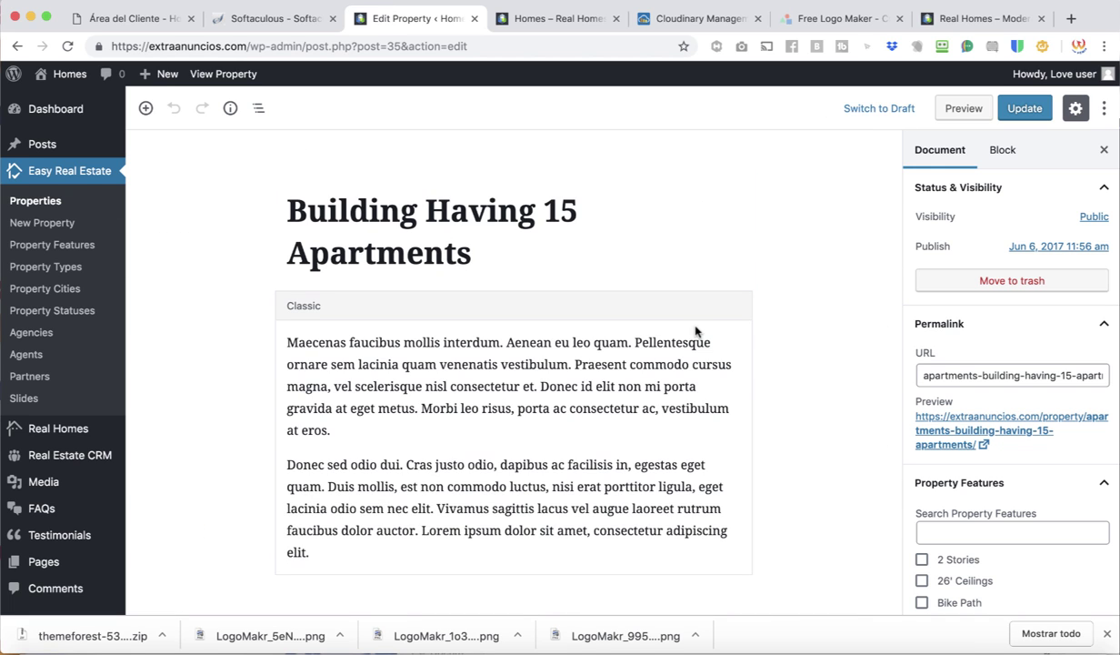
right_click(954, 430)
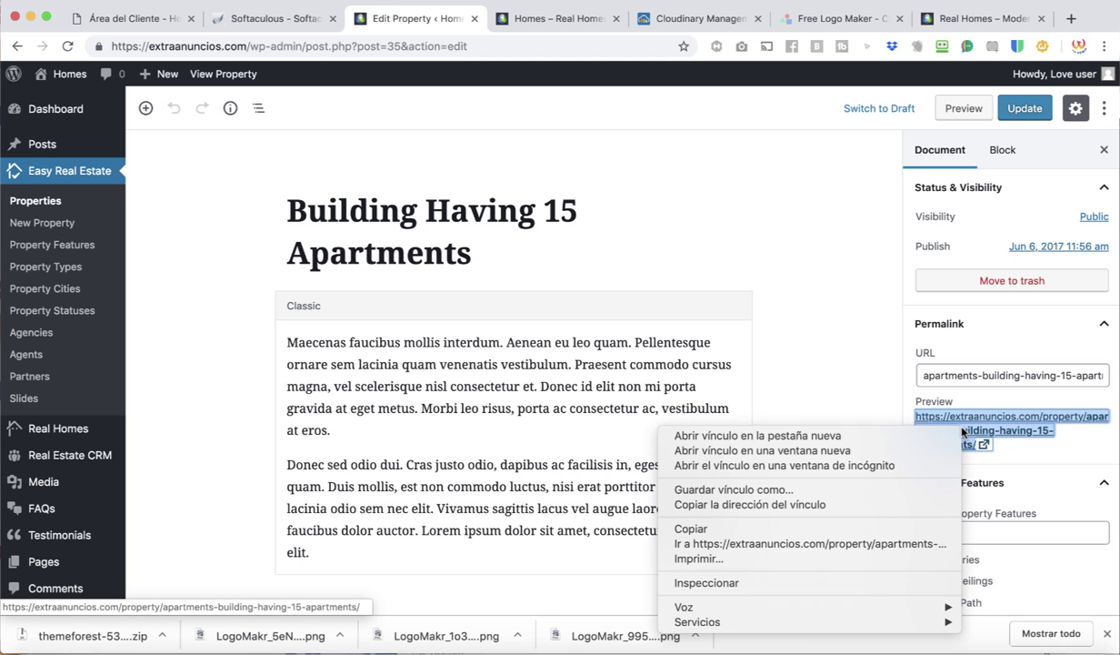
click(744, 436)
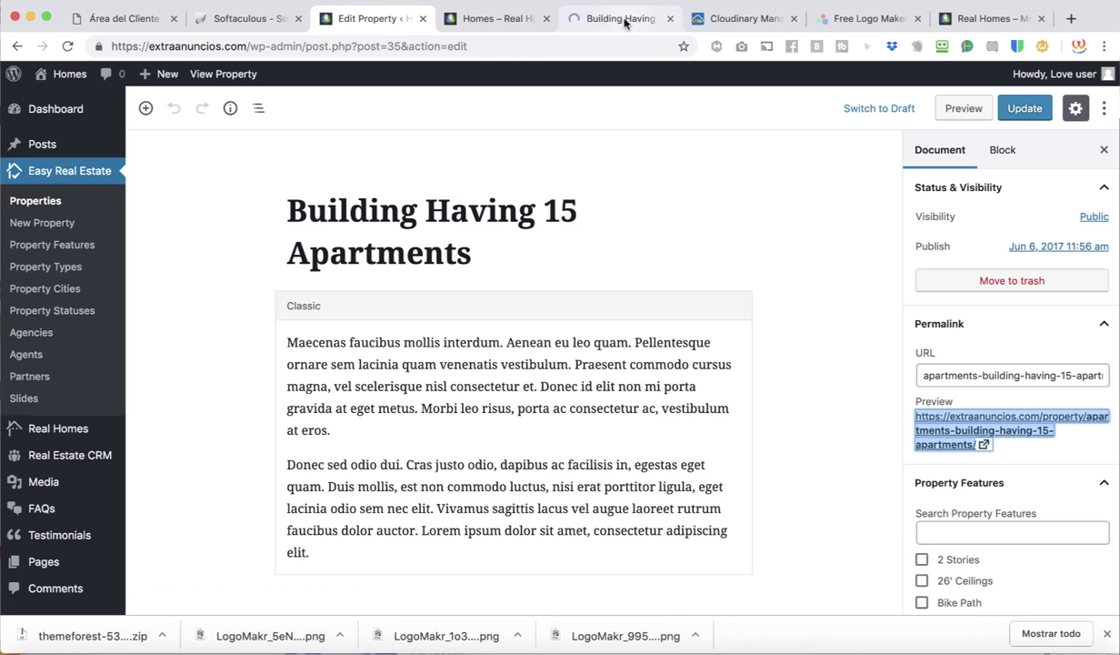
click(545, 19)
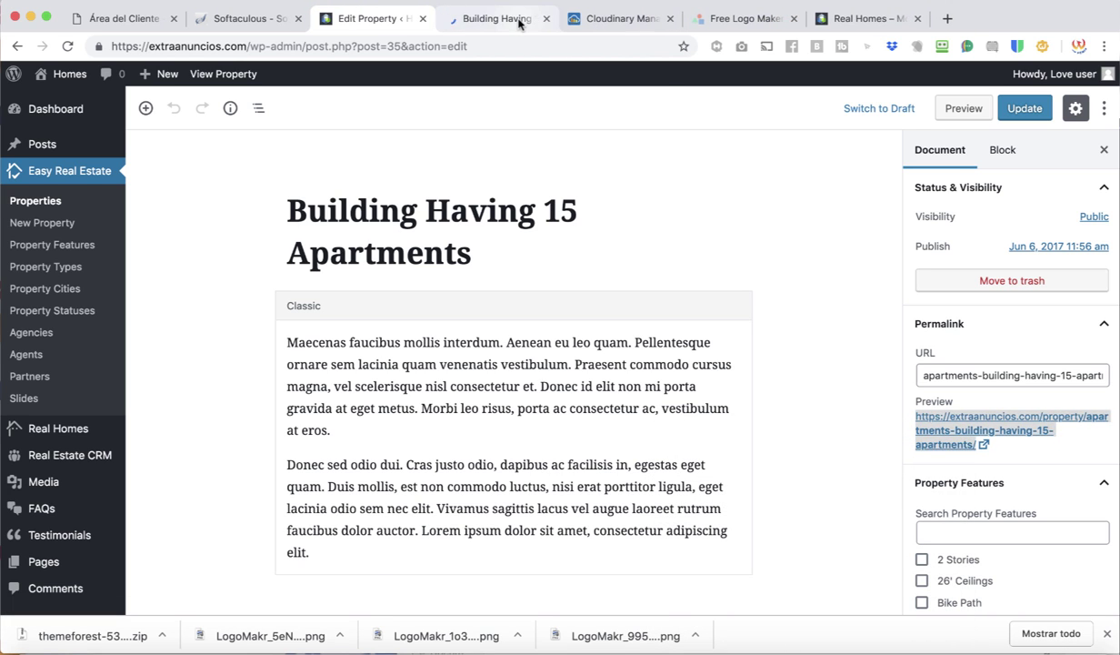
click(519, 20)
scroll(618, 417, down, 7)
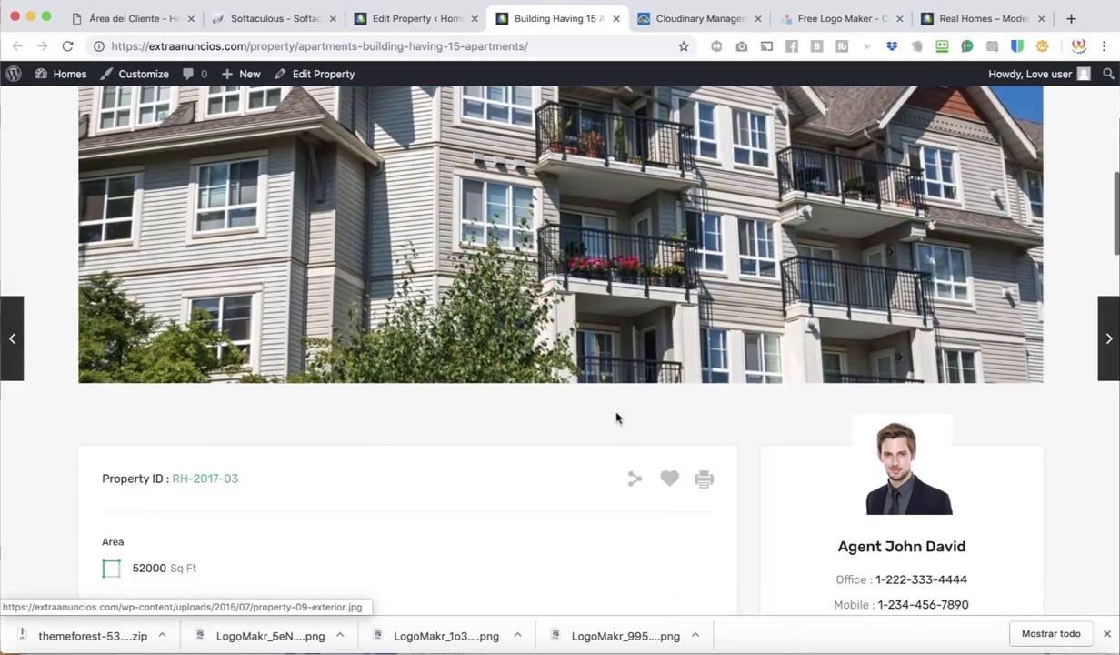
scroll(617, 417, up, 4)
scroll(617, 417, up, 3)
scroll(617, 417, down, 15)
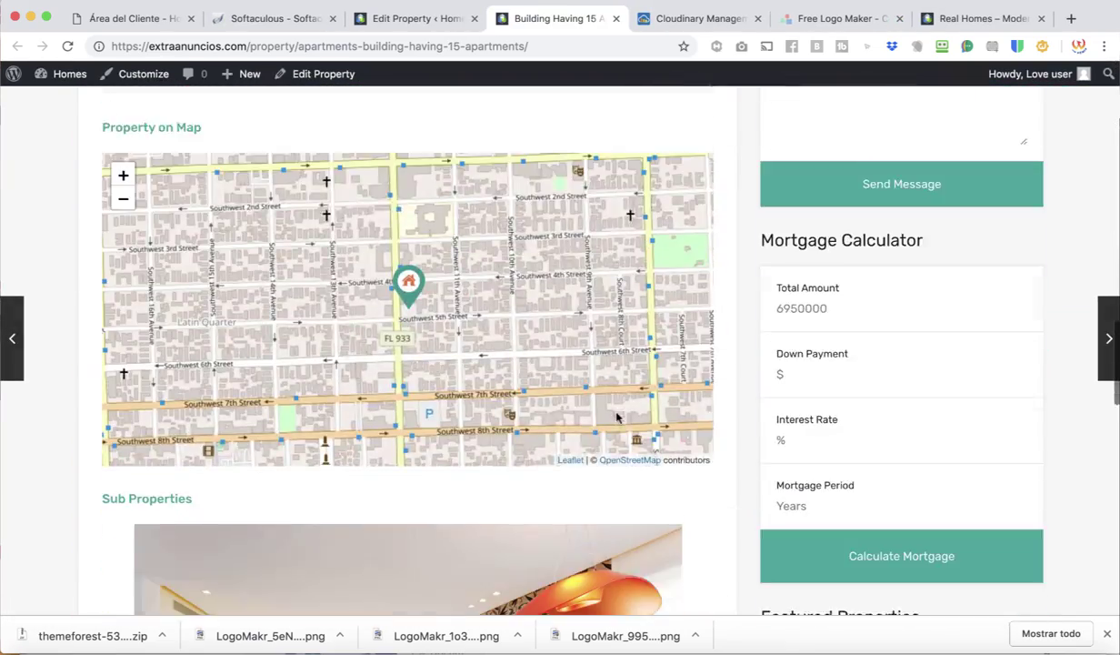
scroll(616, 417, up, 12)
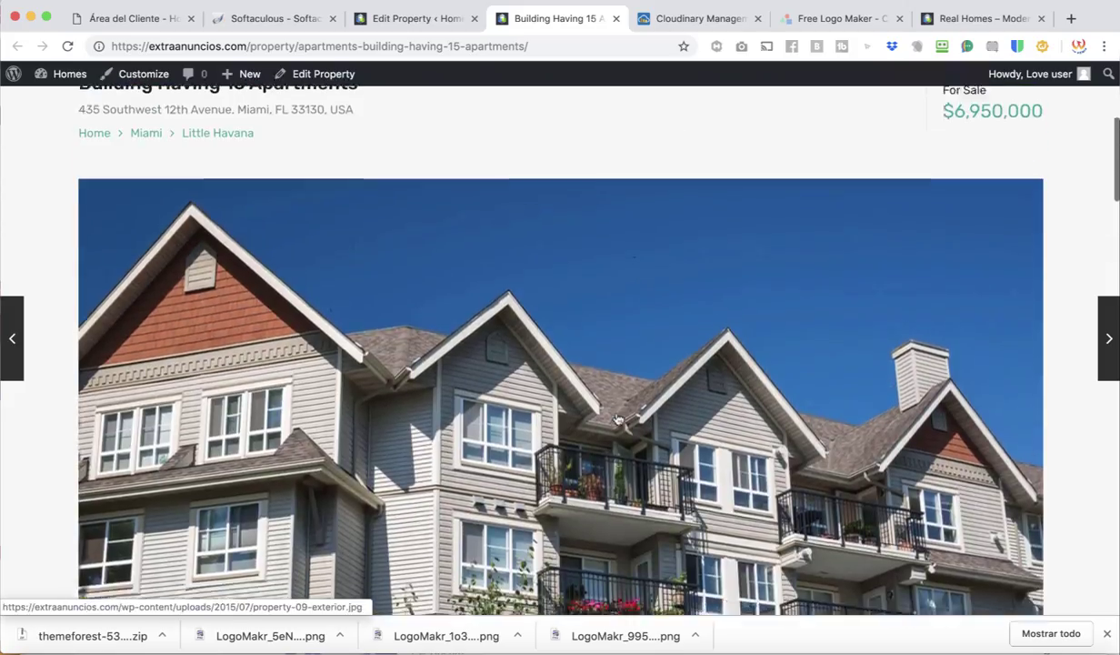
scroll(611, 434, down, 2)
scroll(611, 434, down, 10)
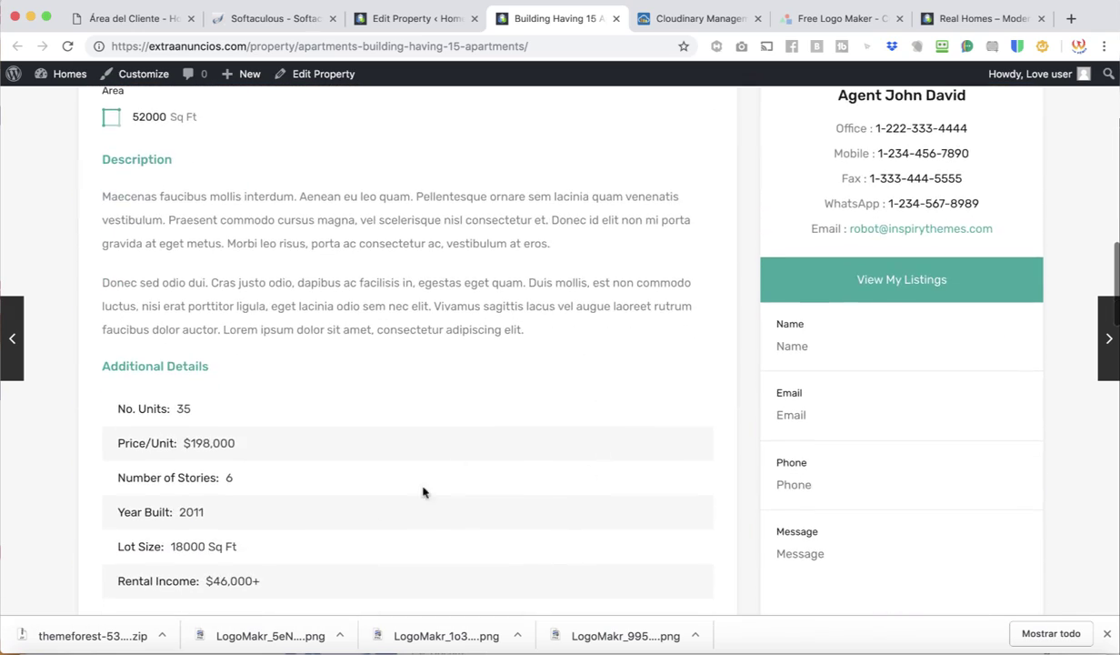
scroll(426, 514, down, 5)
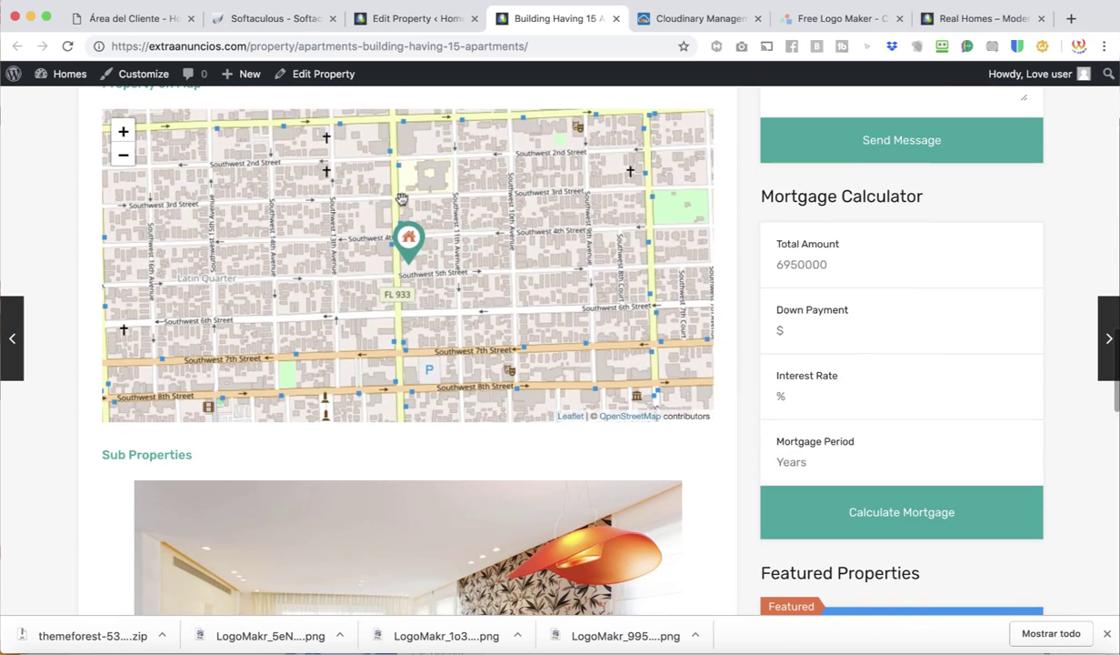
scroll(474, 434, down, 3)
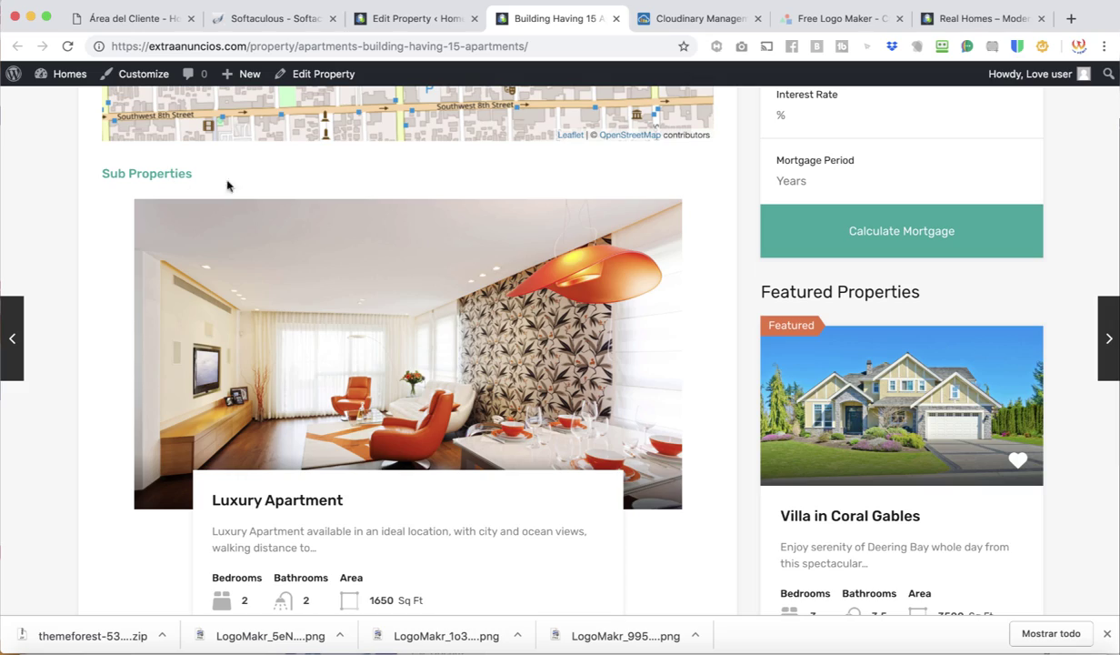
scroll(393, 438, down, 10)
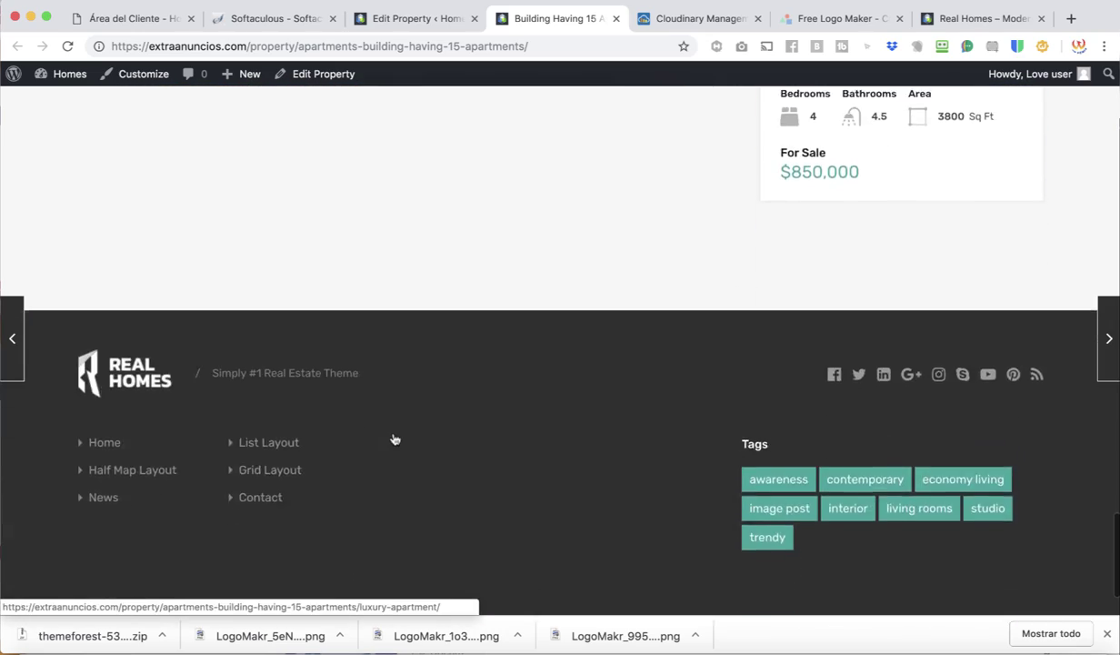
scroll(394, 439, up, 20)
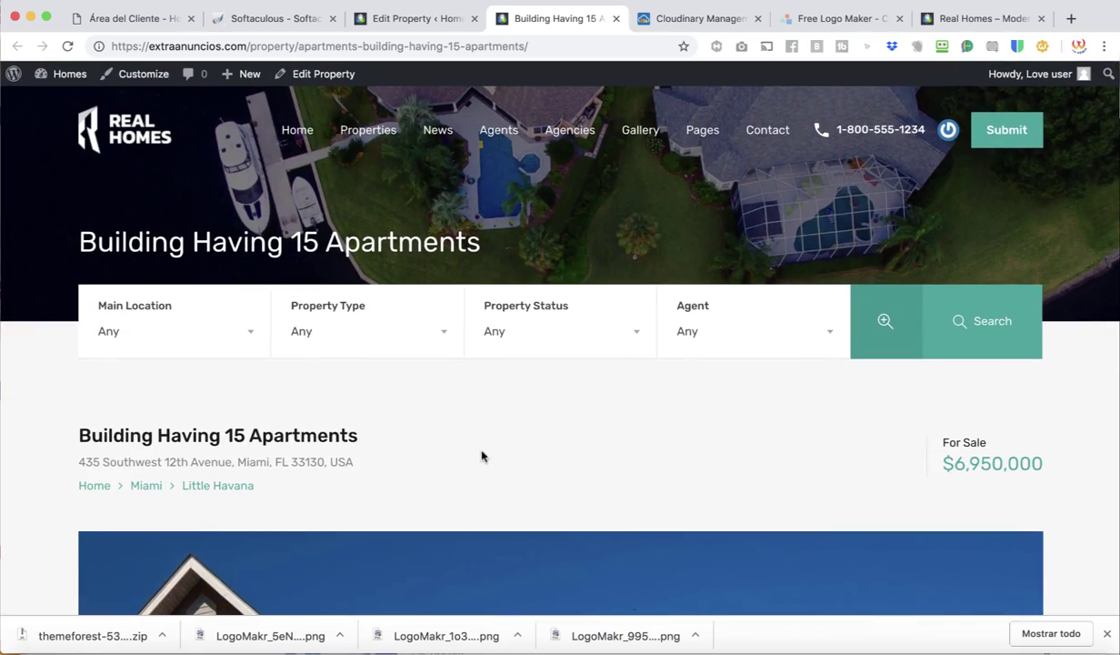
scroll(482, 455, down, 10)
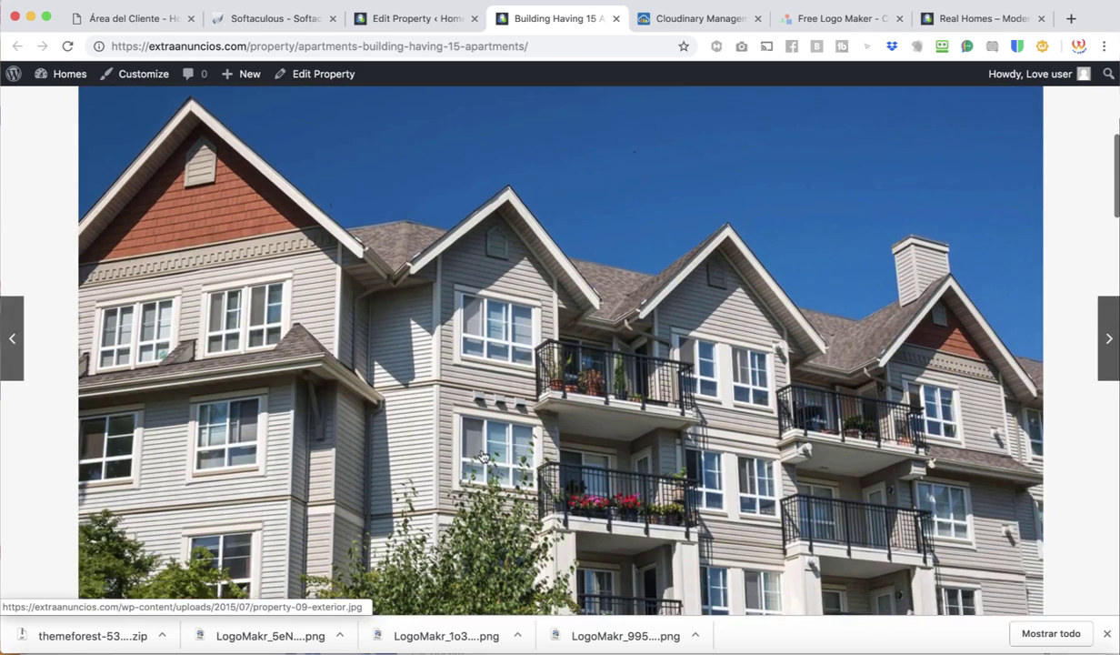
scroll(483, 456, down, 5)
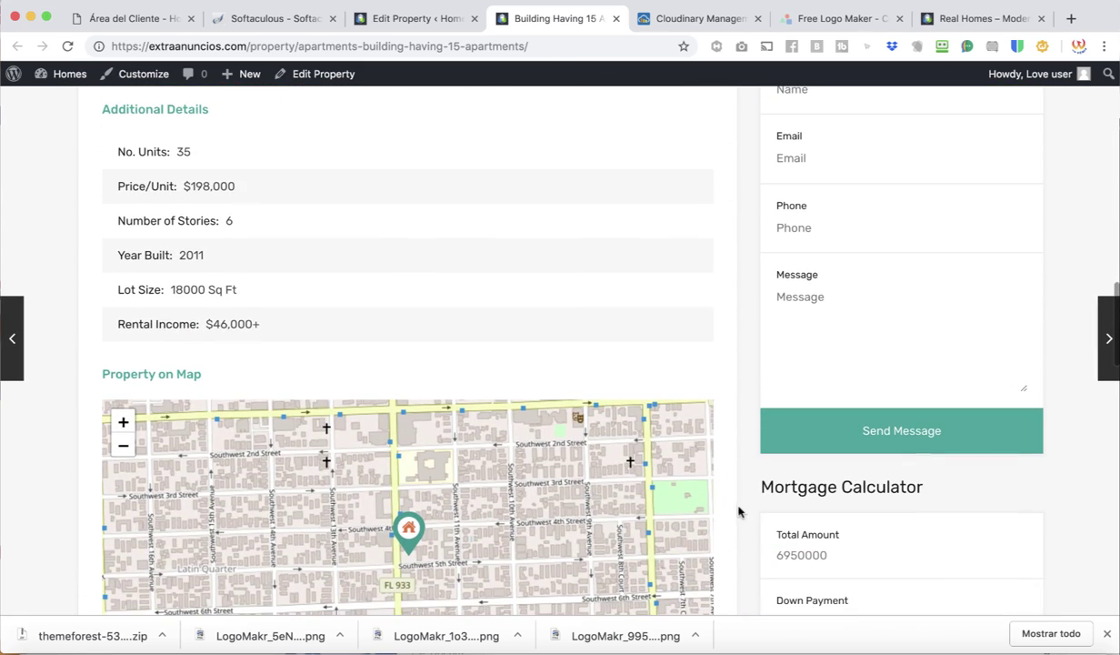
scroll(737, 525, down, 6)
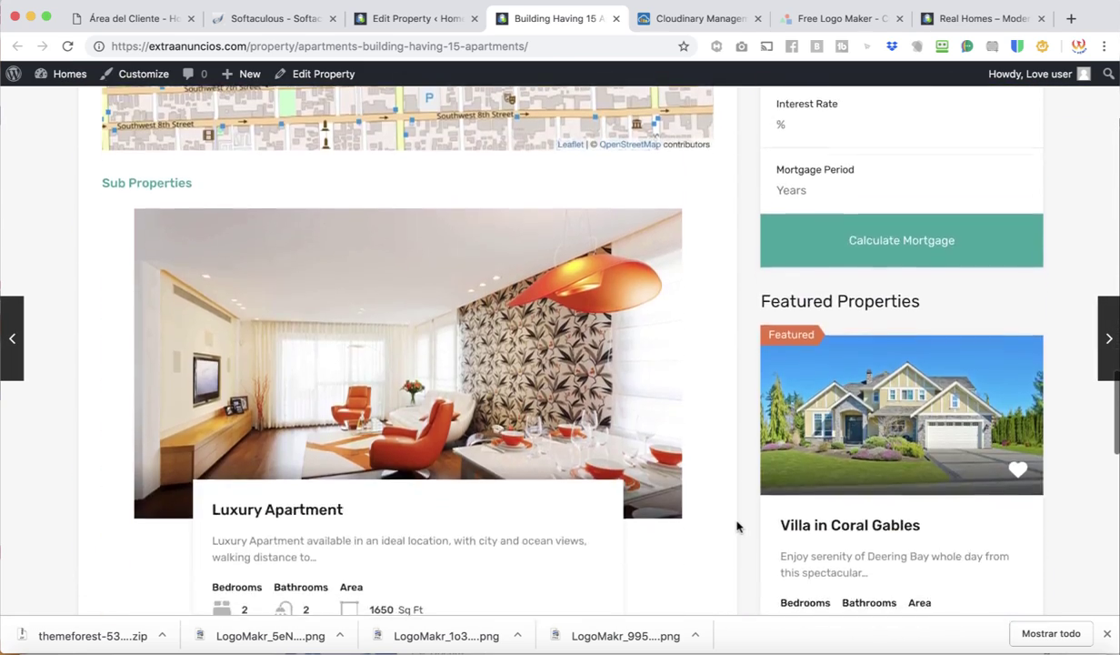
scroll(738, 525, down, 10)
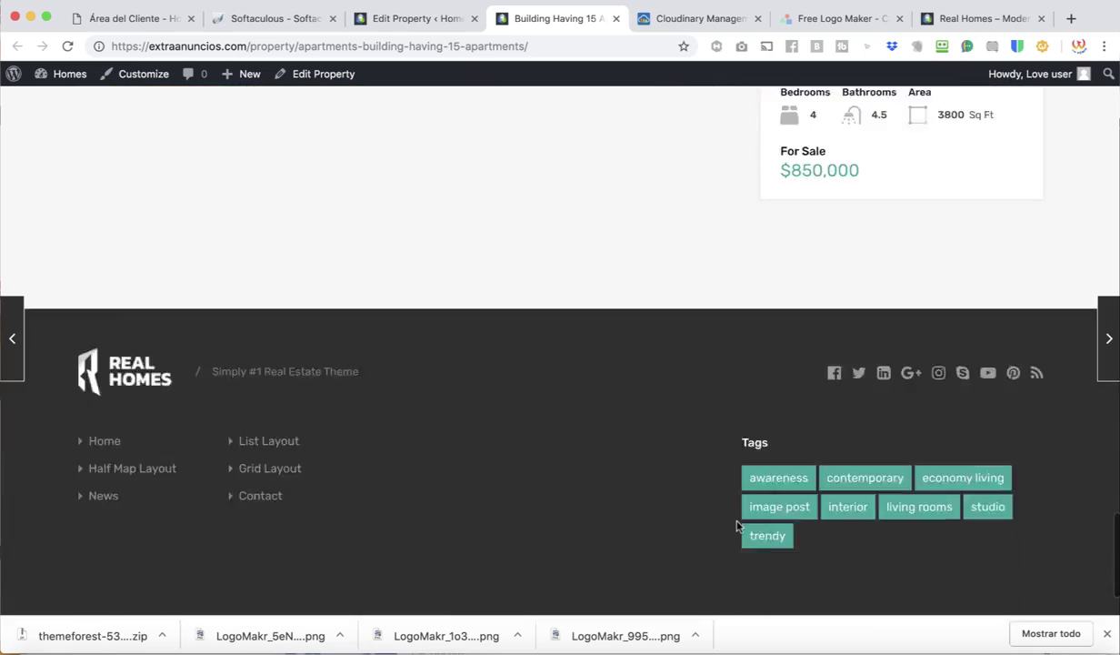
scroll(737, 525, up, 8)
scroll(738, 526, up, 15)
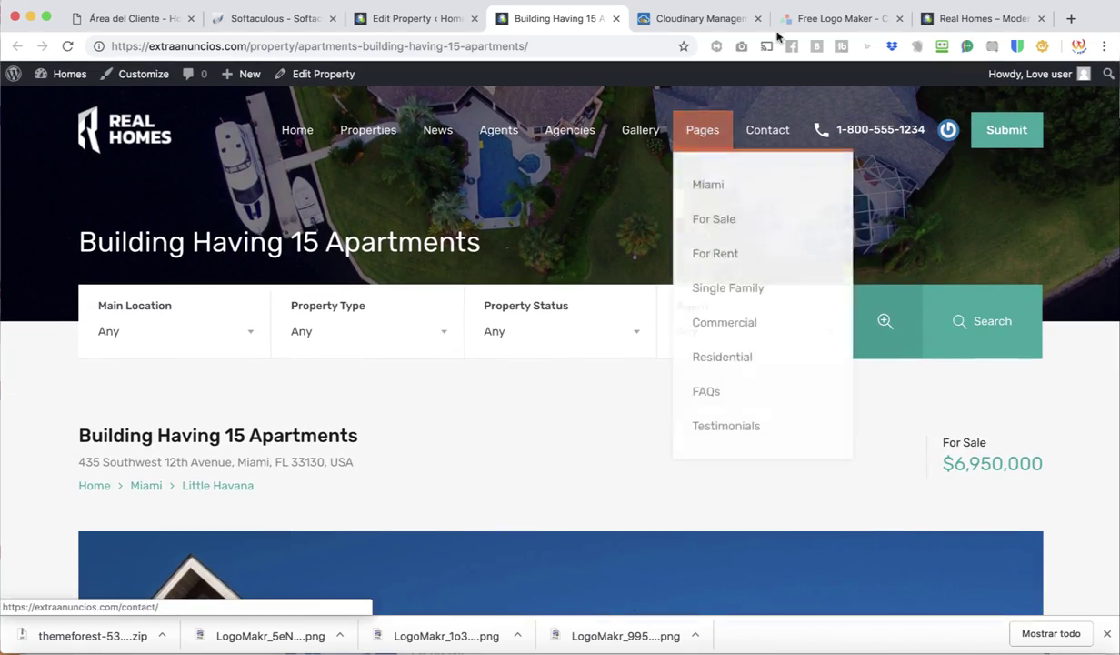
Step: Compare the editor with the live listing, then select the 6950000 price for replacement with 70,000
click(423, 18)
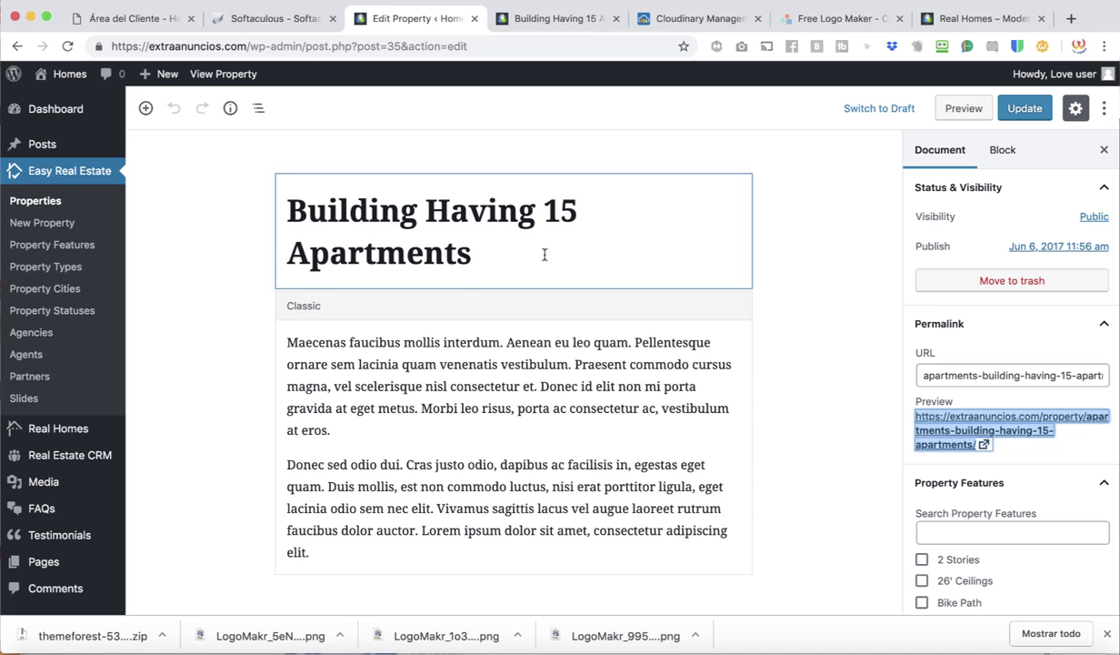
scroll(544, 254, down, 5)
scroll(512, 377, down, 5)
scroll(528, 393, up, 6)
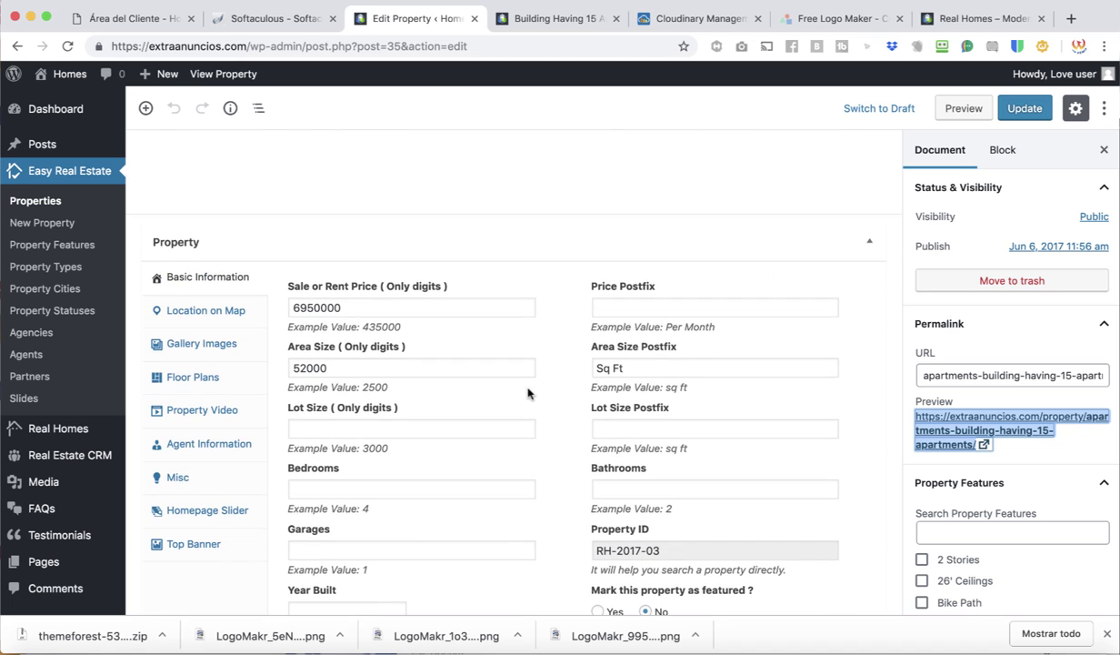
click(566, 20)
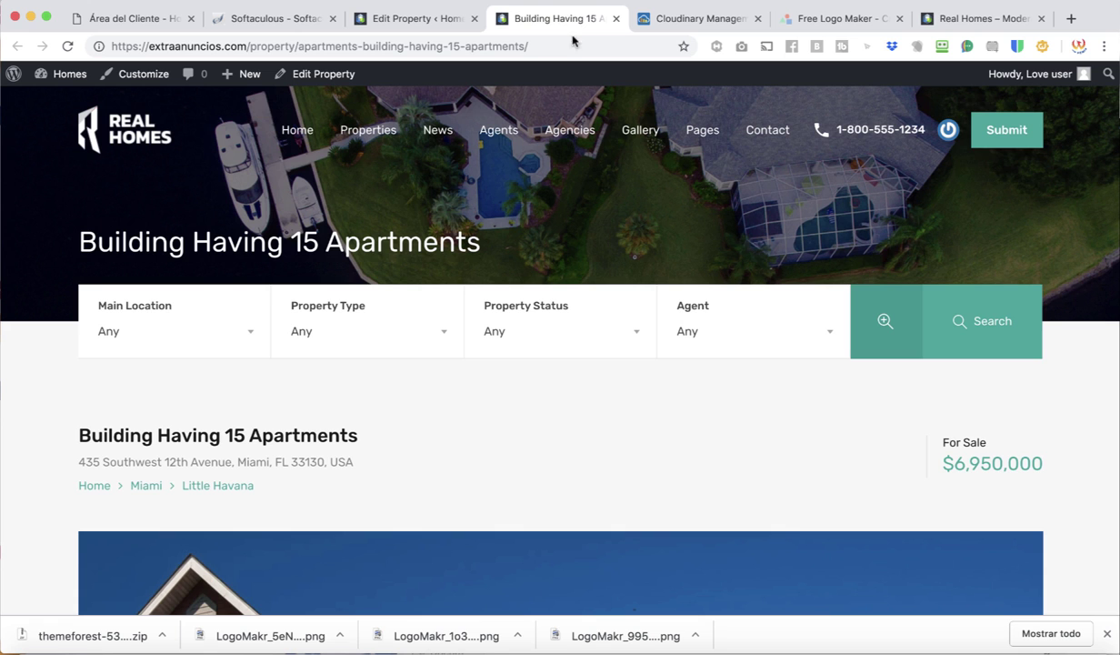
scroll(622, 345, down, 3)
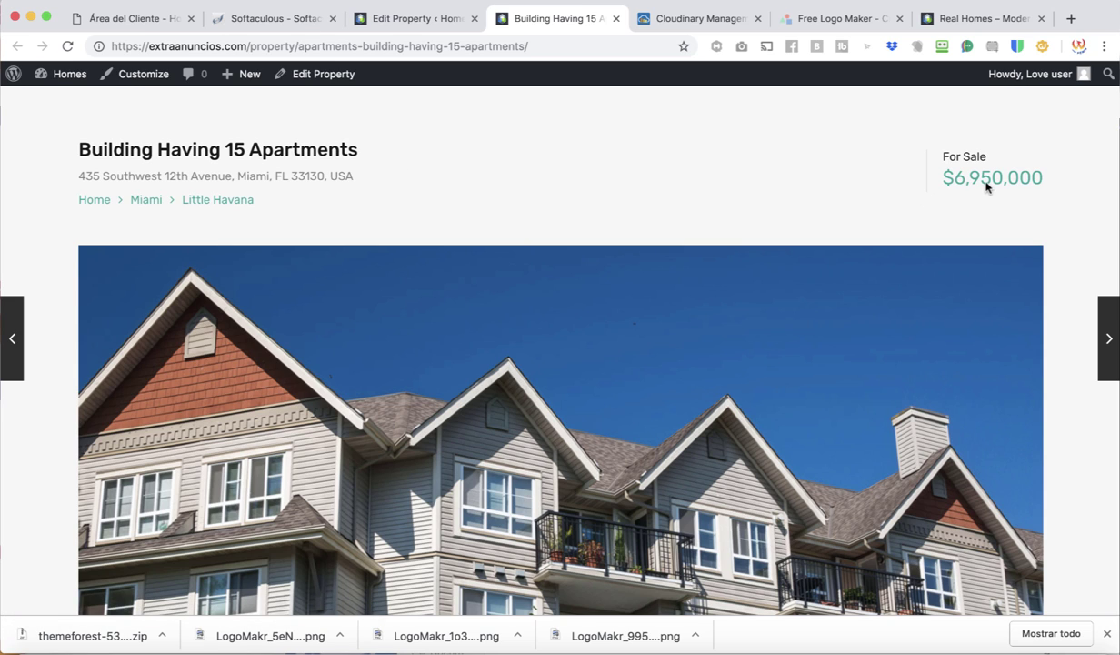
click(438, 19)
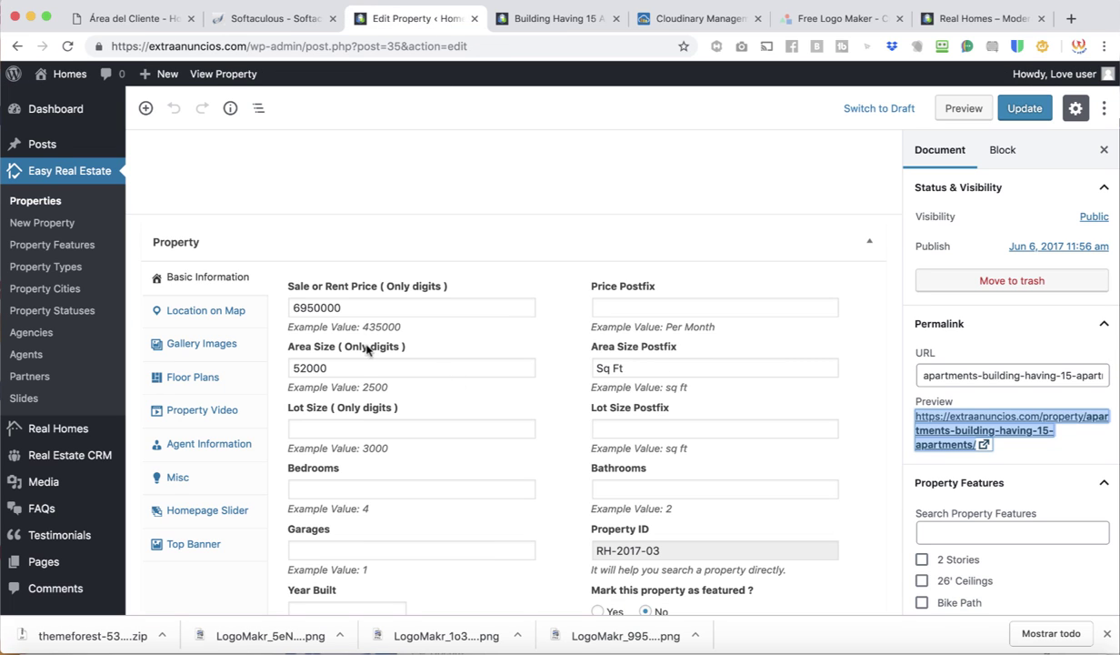
double_click(309, 306)
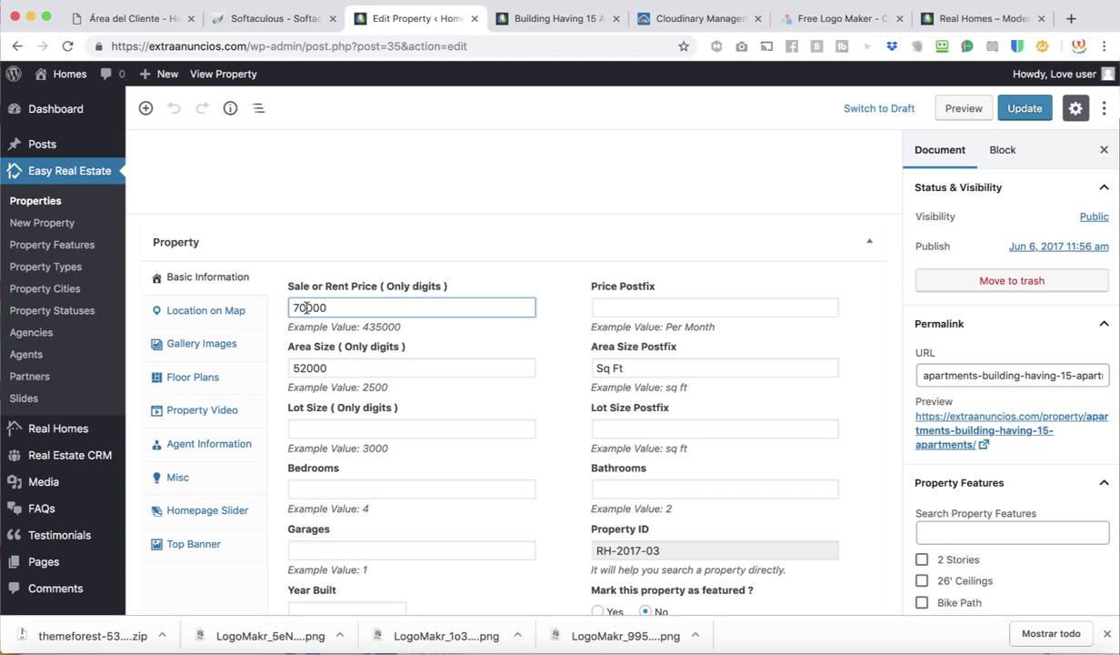
Step: Update the property with the 70,000 price and reload the live listing to check it
click(1014, 110)
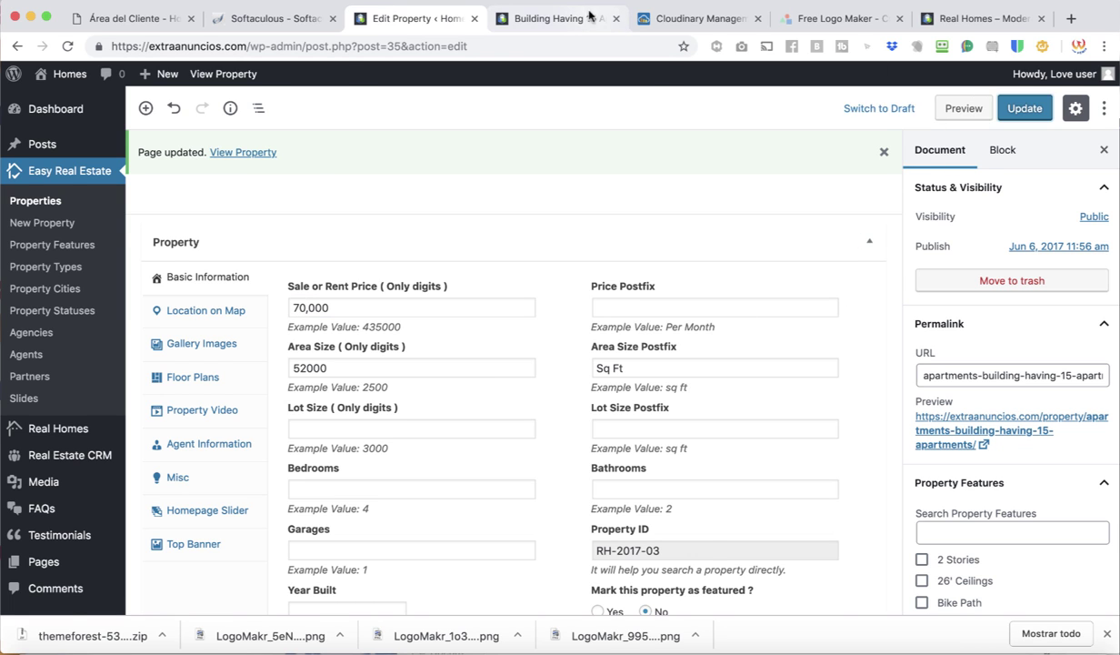
click(572, 19)
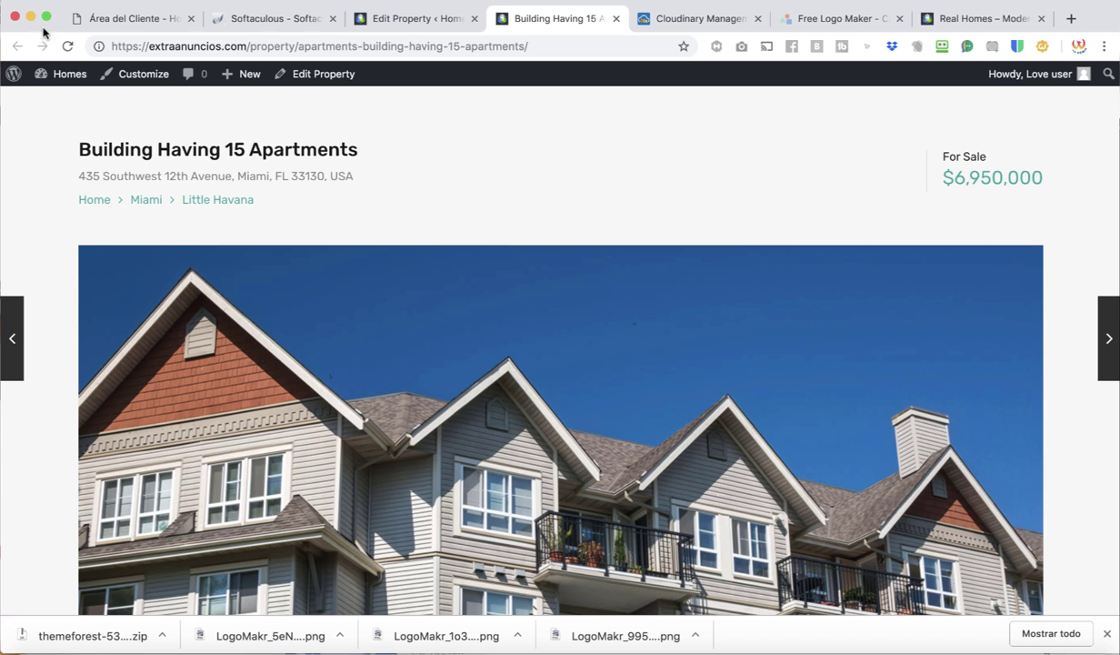
click(68, 46)
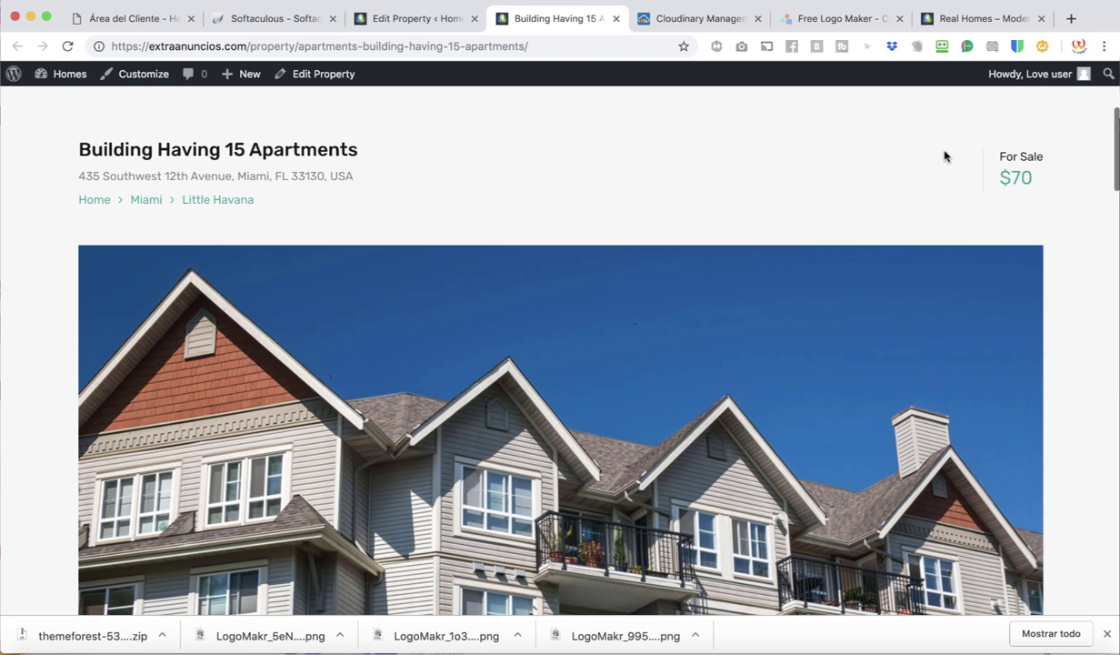
click(411, 20)
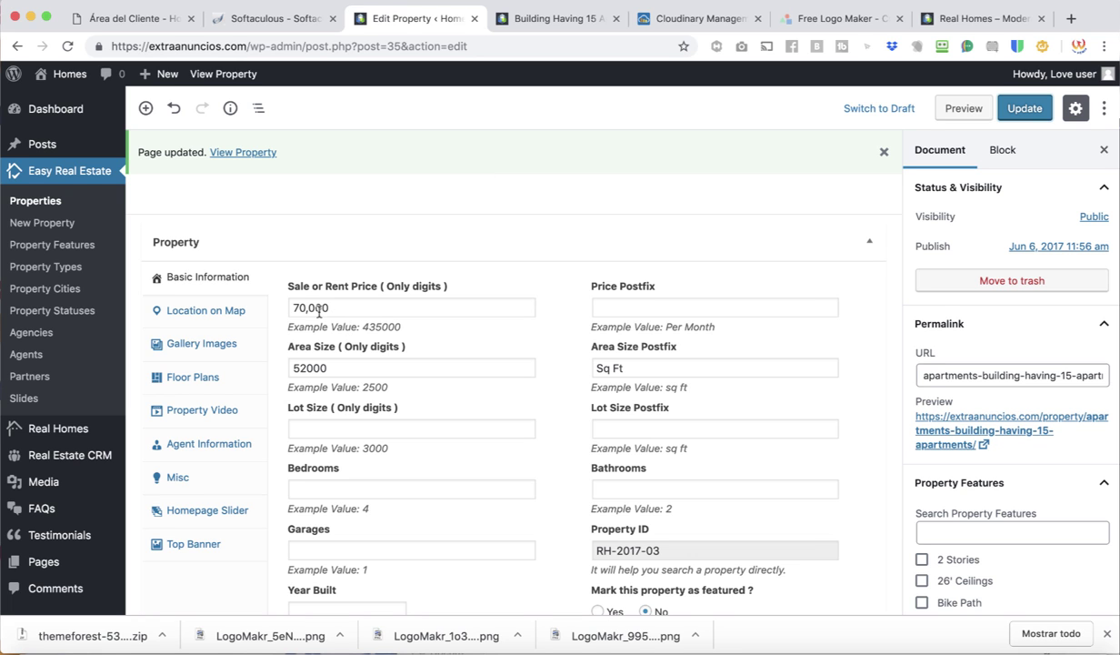
Step: Remove the comma so the price reads 70000, update again, and reload the listing
scroll(406, 413, down, 4)
scroll(406, 414, up, 4)
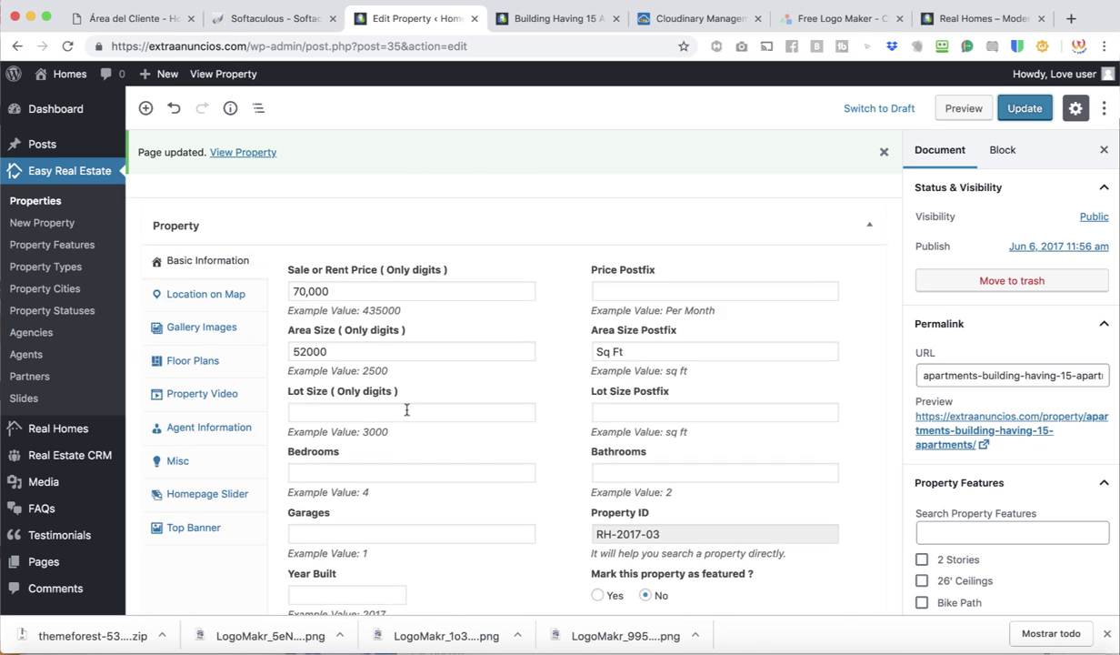
scroll(406, 414, down, 9)
scroll(443, 434, up, 6)
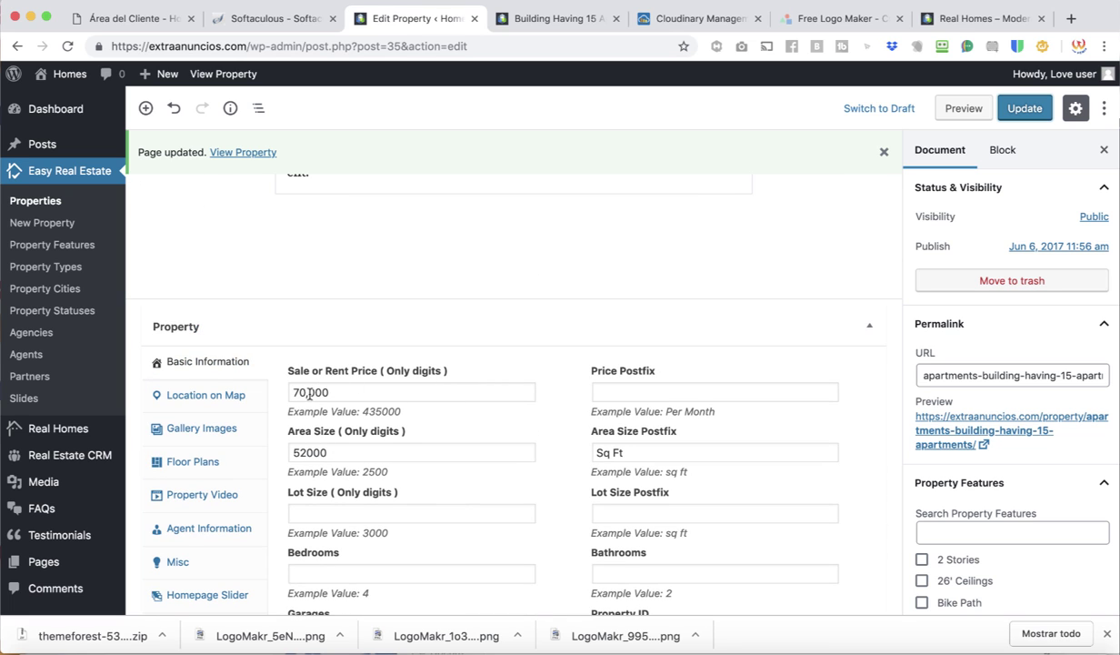
click(309, 393)
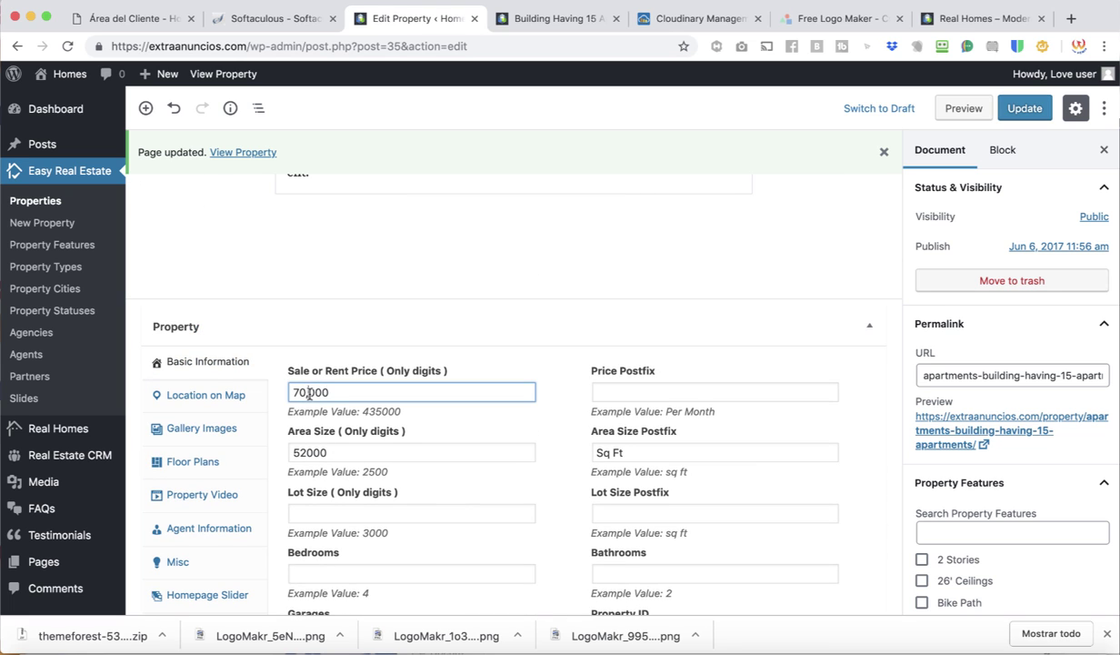
click(1022, 116)
click(562, 30)
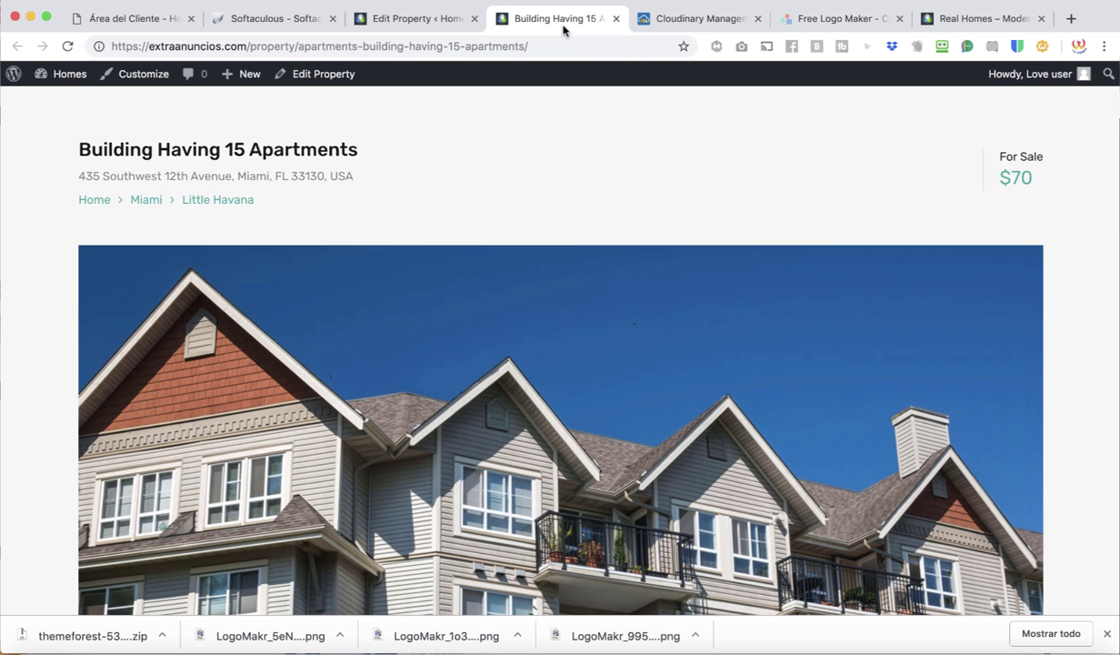
click(68, 46)
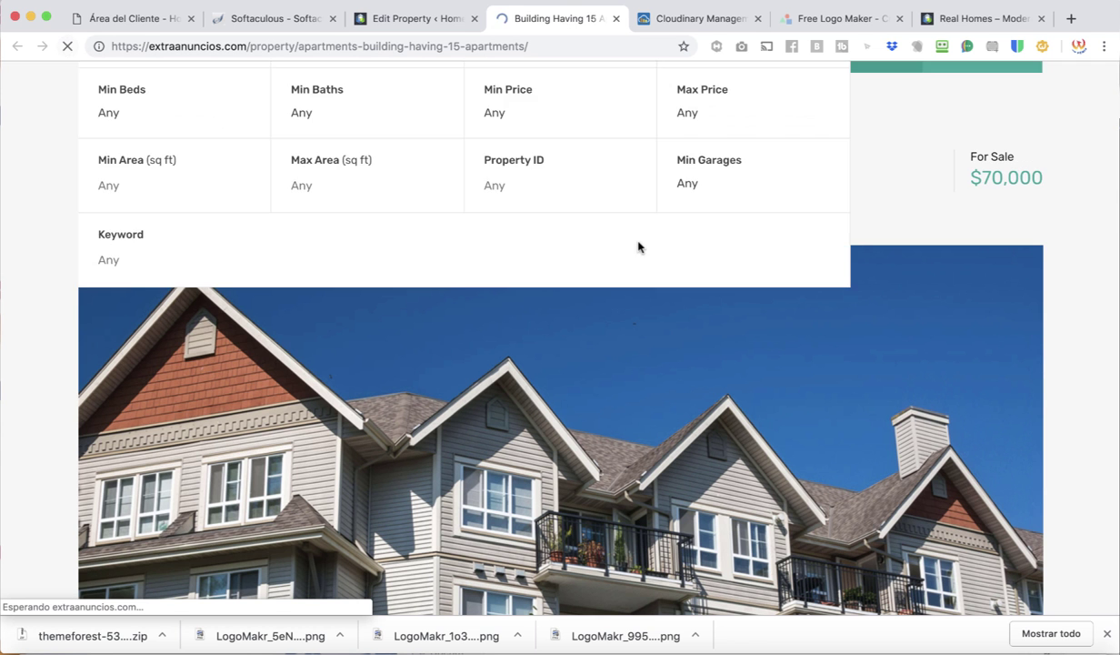
Step: Compare the editor and live listing to confirm the price shows $70,000
click(409, 23)
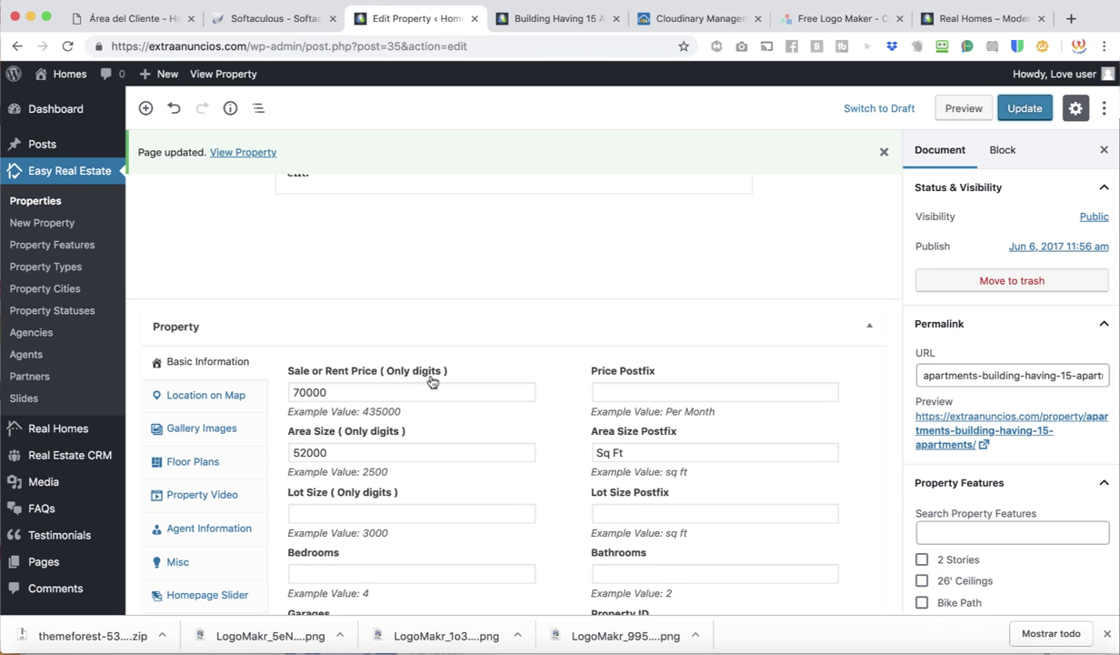
scroll(452, 416, up, 3)
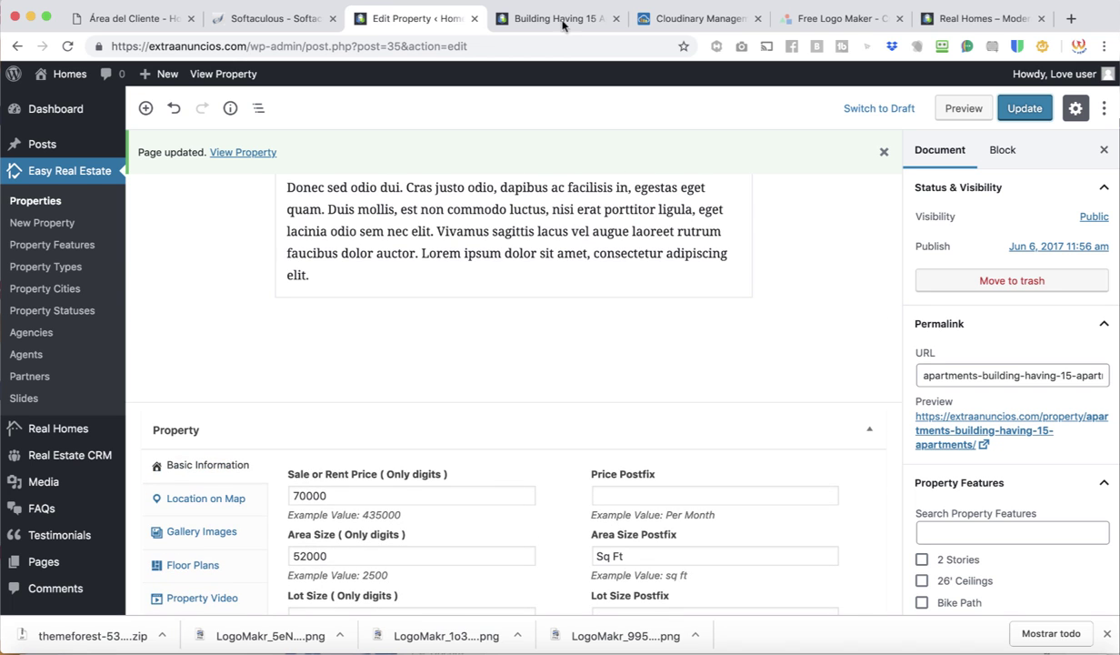
click(530, 22)
scroll(924, 221, down, 2)
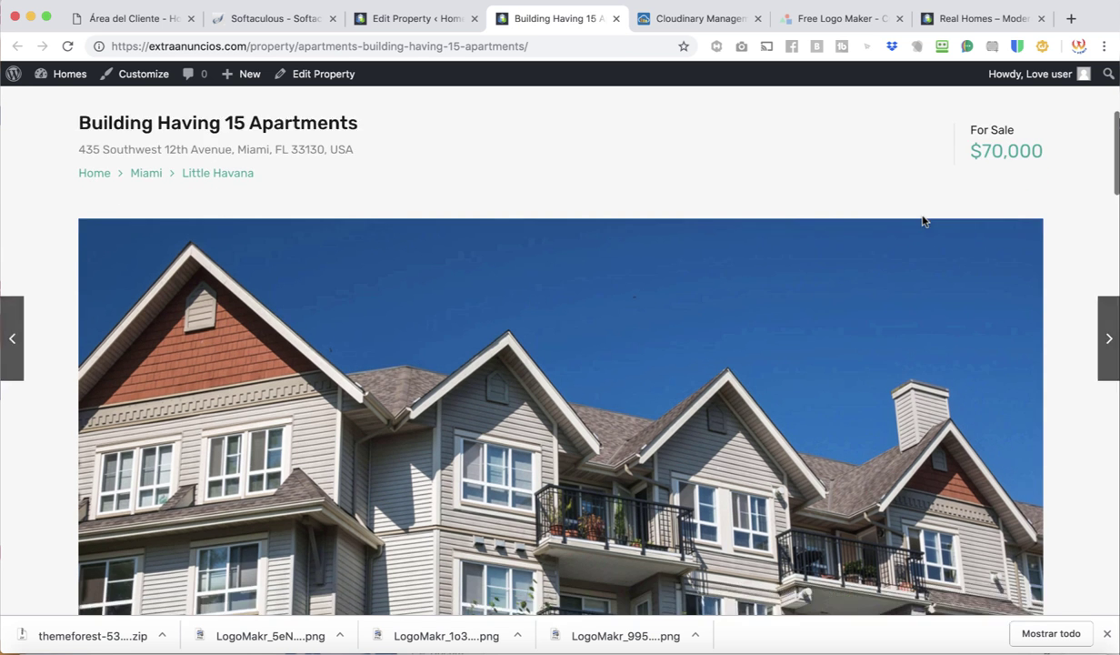
scroll(924, 223, up, 4)
click(412, 22)
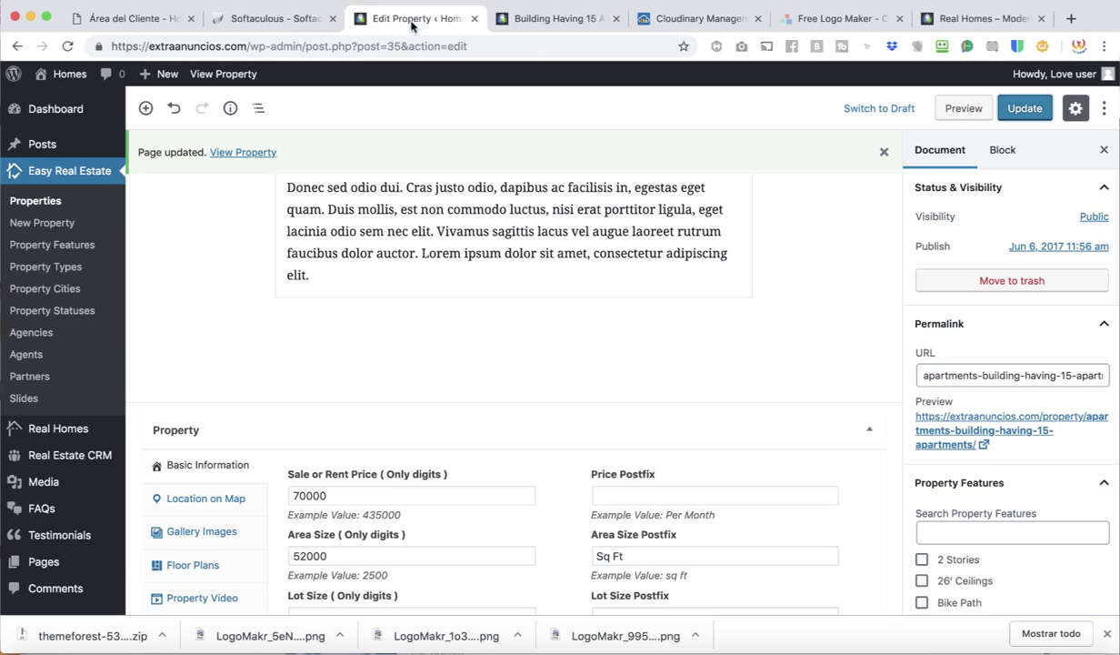
scroll(281, 413, down, 5)
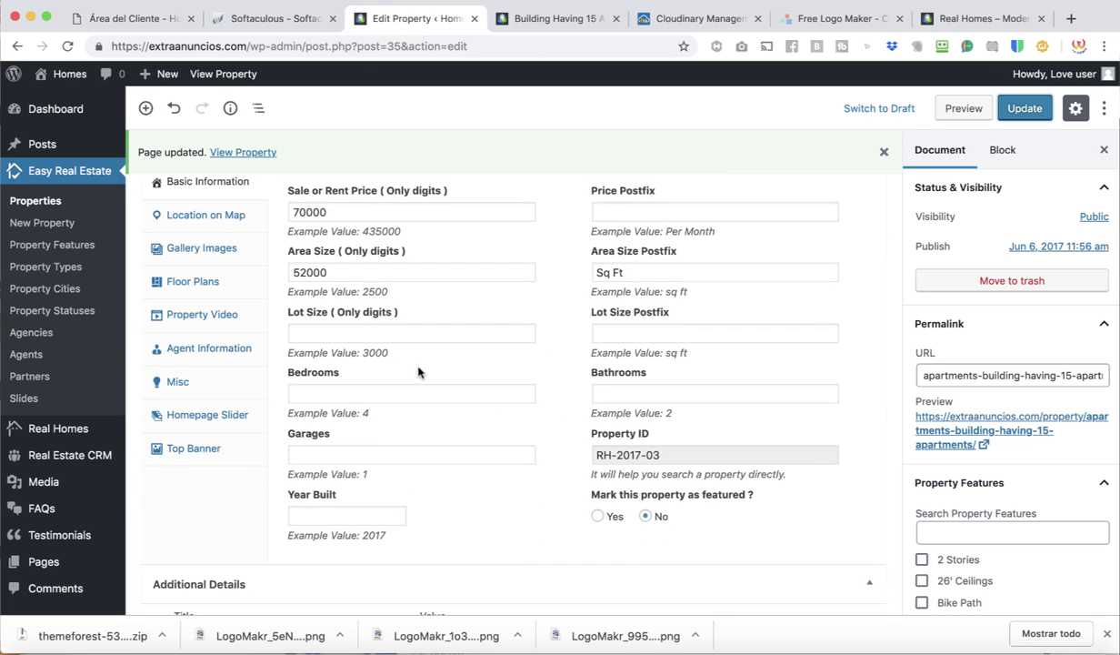
Step: In the map location settings, set the property address to Colombia, Huila, Colombia
click(203, 218)
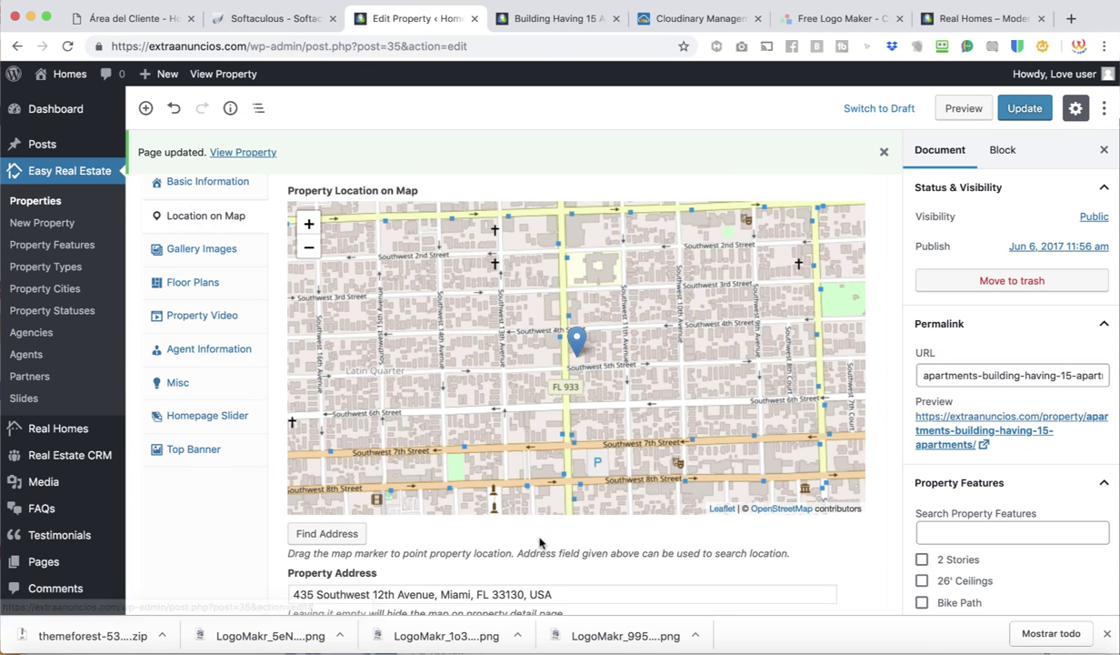
scroll(539, 543, down, 4)
triple_click(437, 388)
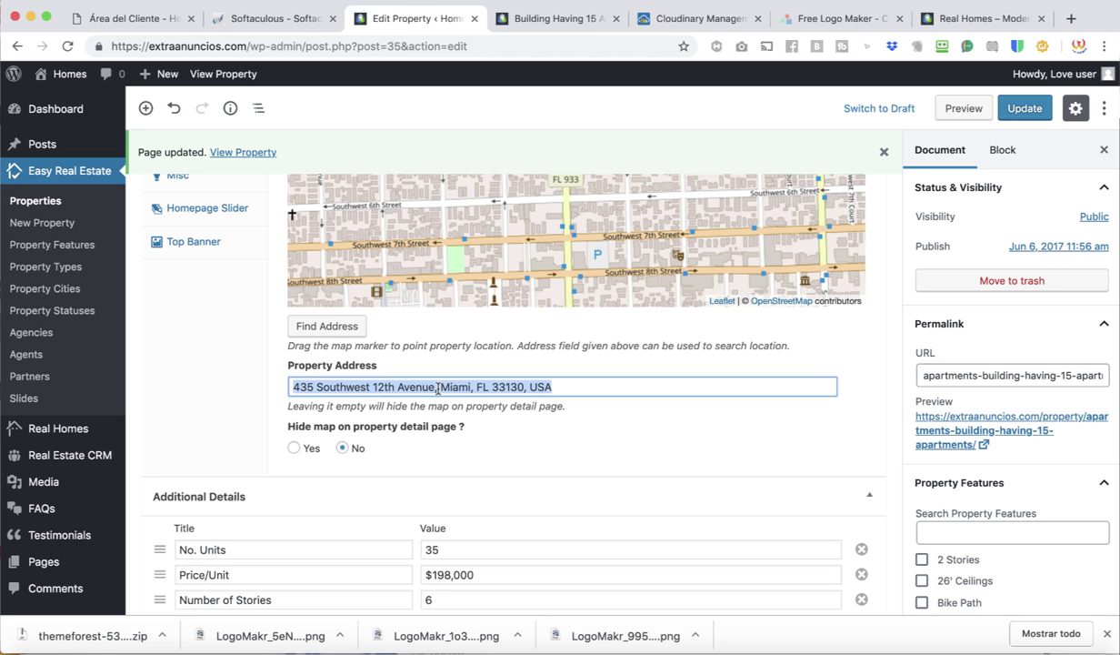
text(COLO)
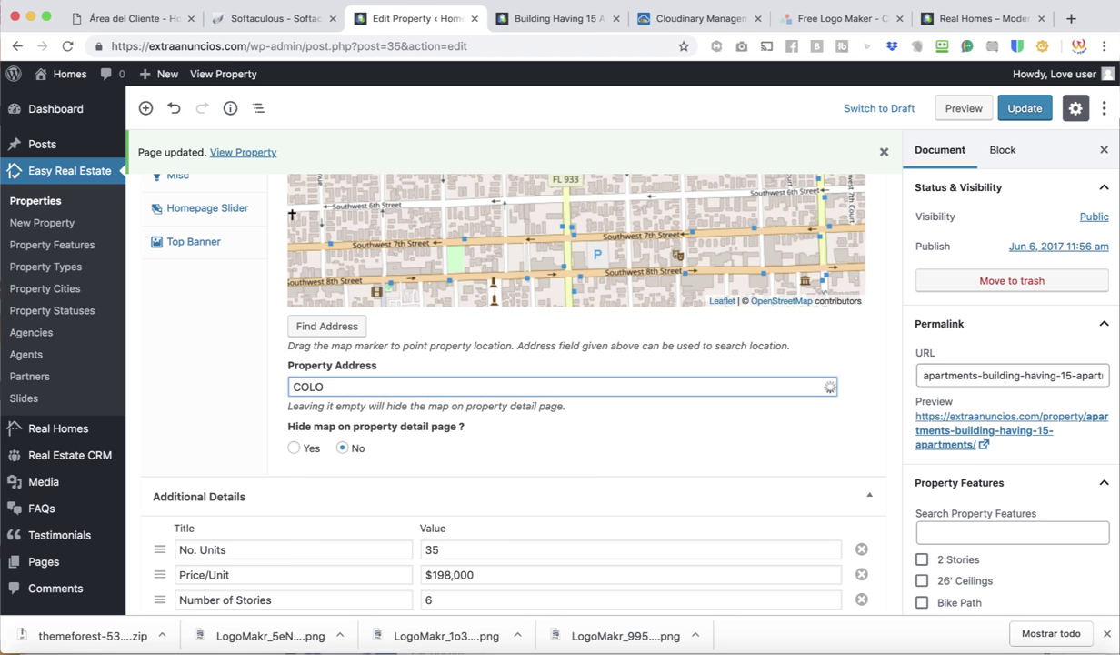
text(MBIA)
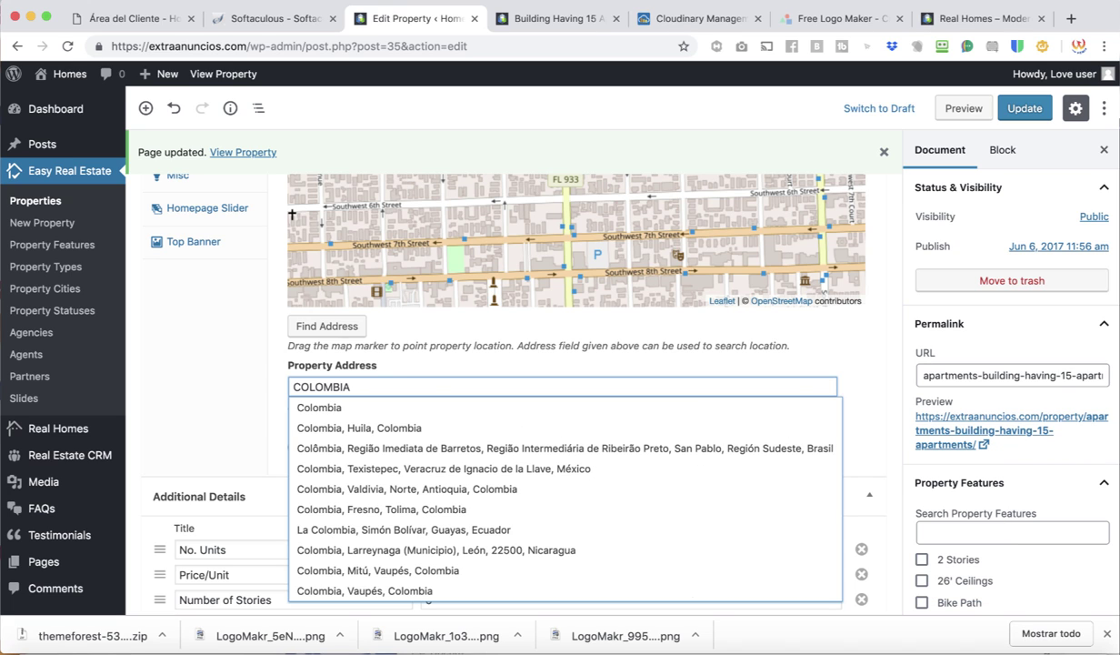
click(383, 436)
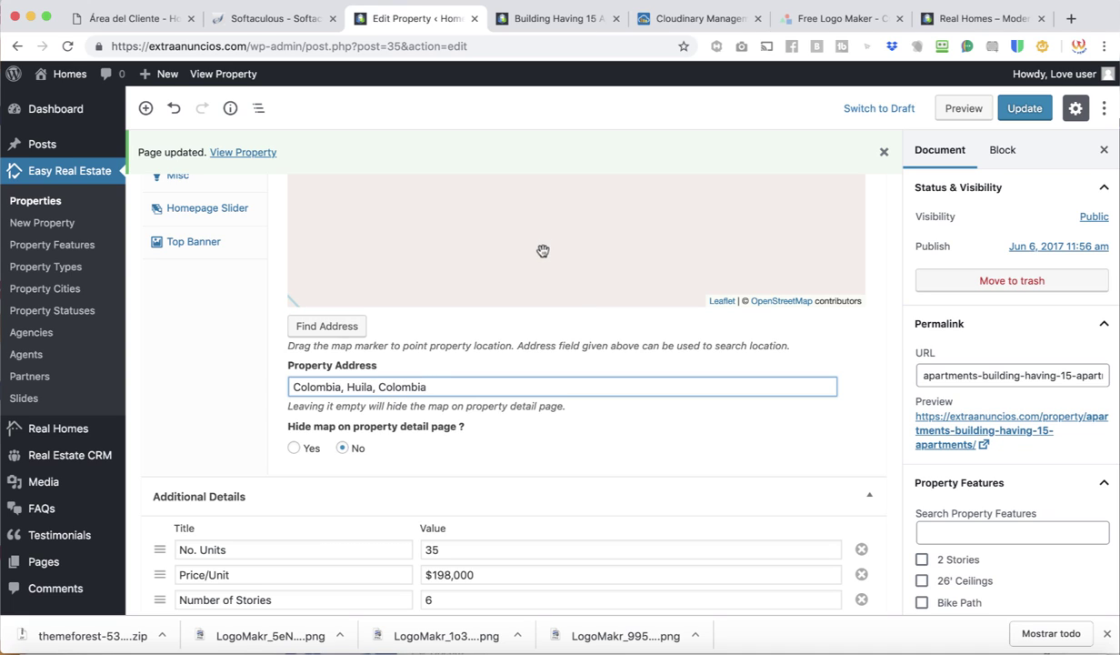
Step: Replace the address with the Bogota, Tota, Boyacá suggestion
triple_click(382, 382)
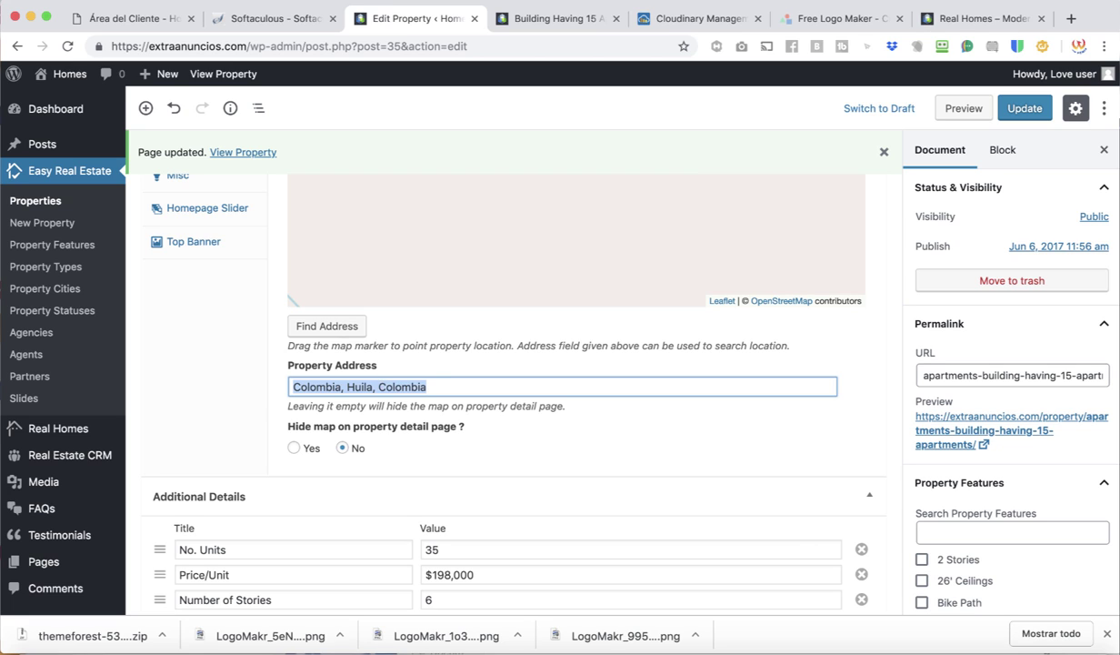
text(BOGOTA CO)
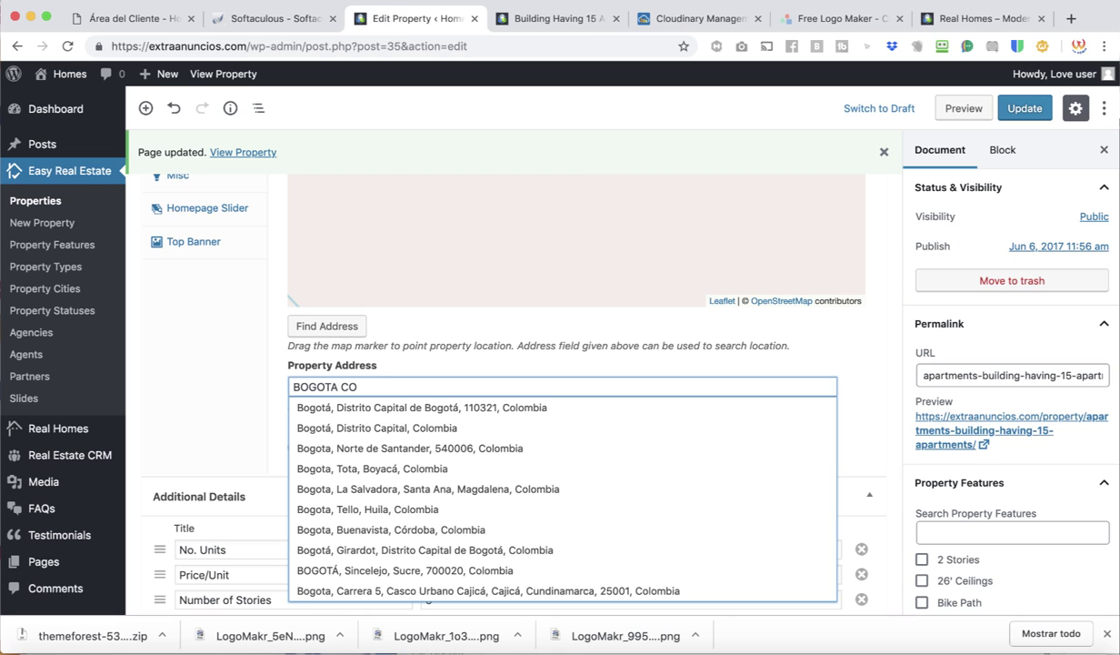
click(363, 469)
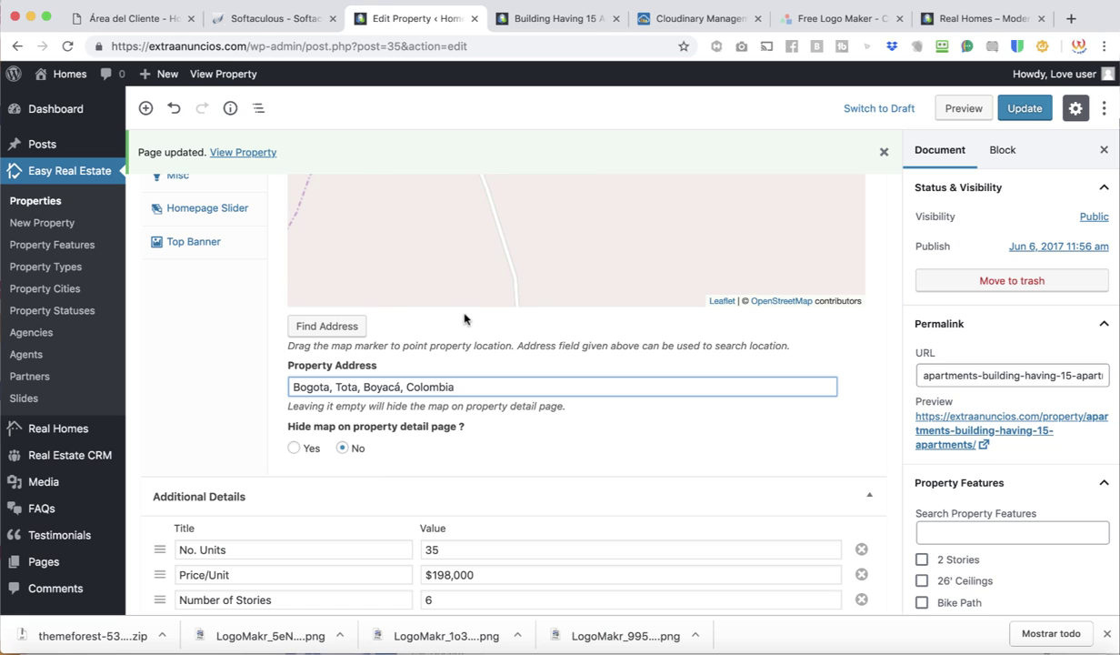
Step: Change the address to Ciudad de México, Cuauhtémoc, 06060, México and check the map marker
triple_click(418, 386)
text(MEX)
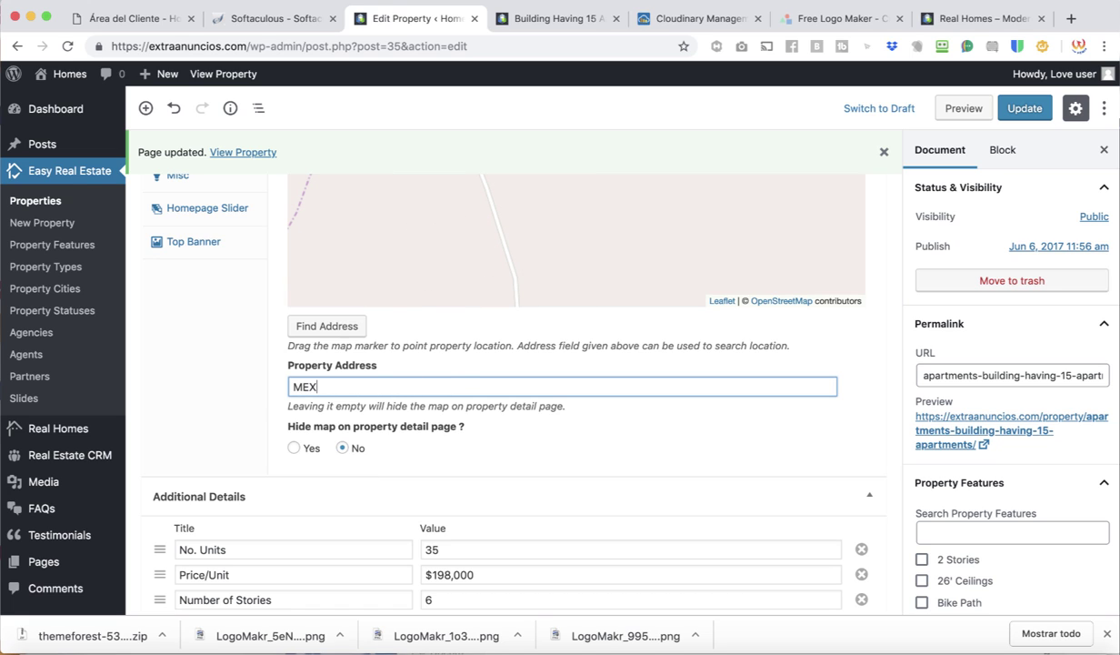
text(ICO)
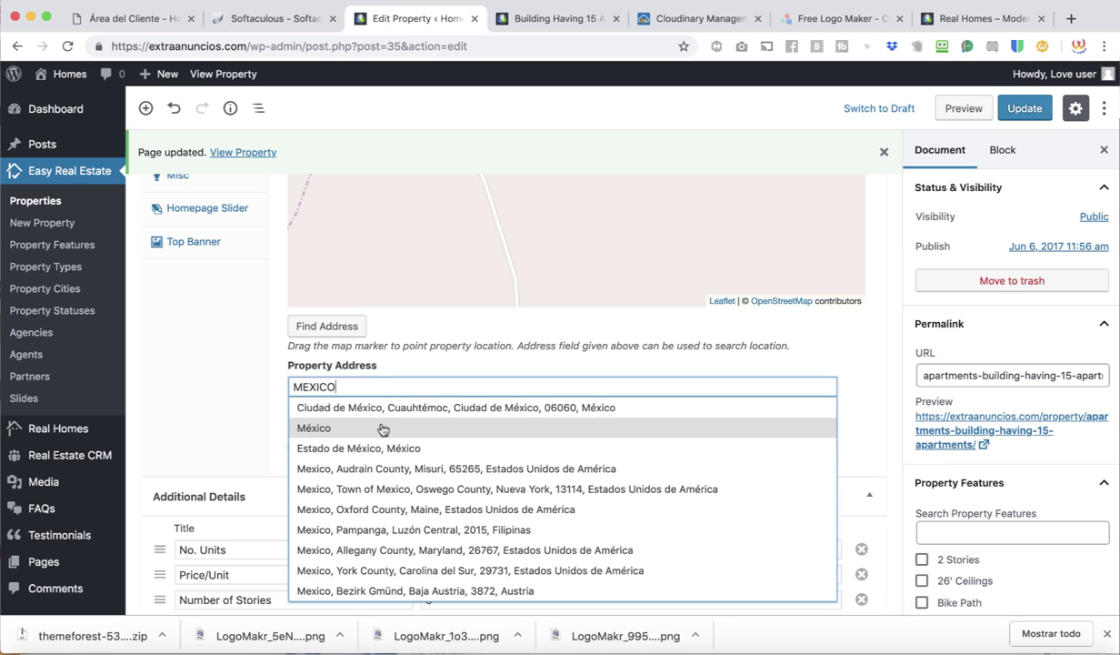
click(403, 415)
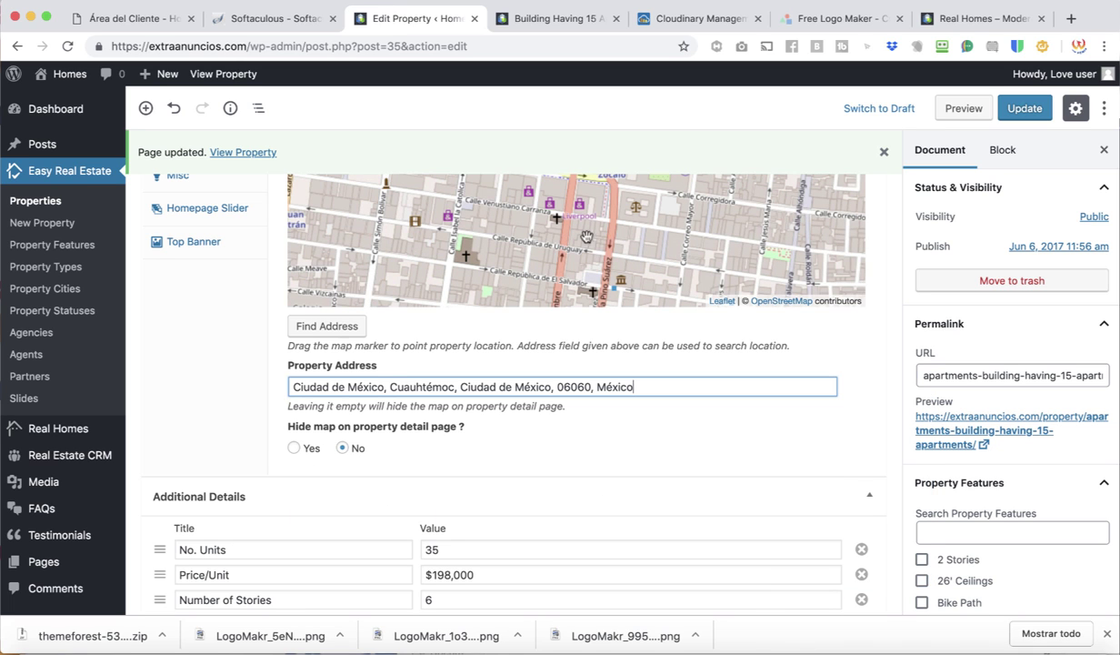
scroll(536, 409, down, 1)
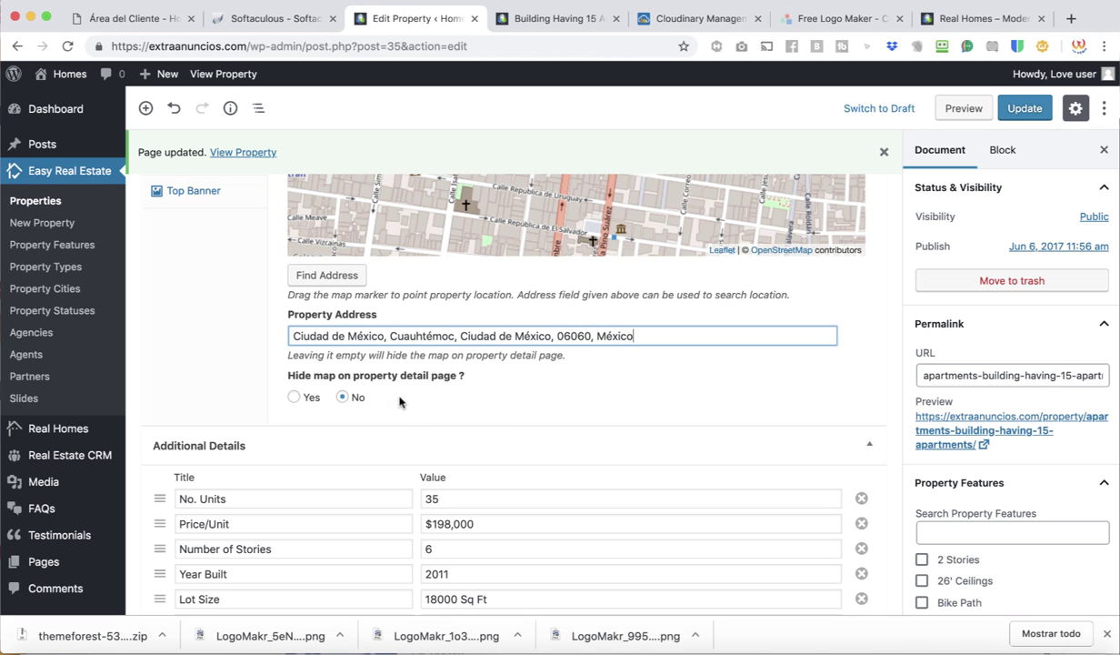
scroll(400, 401, up, 3)
scroll(404, 346, up, 2)
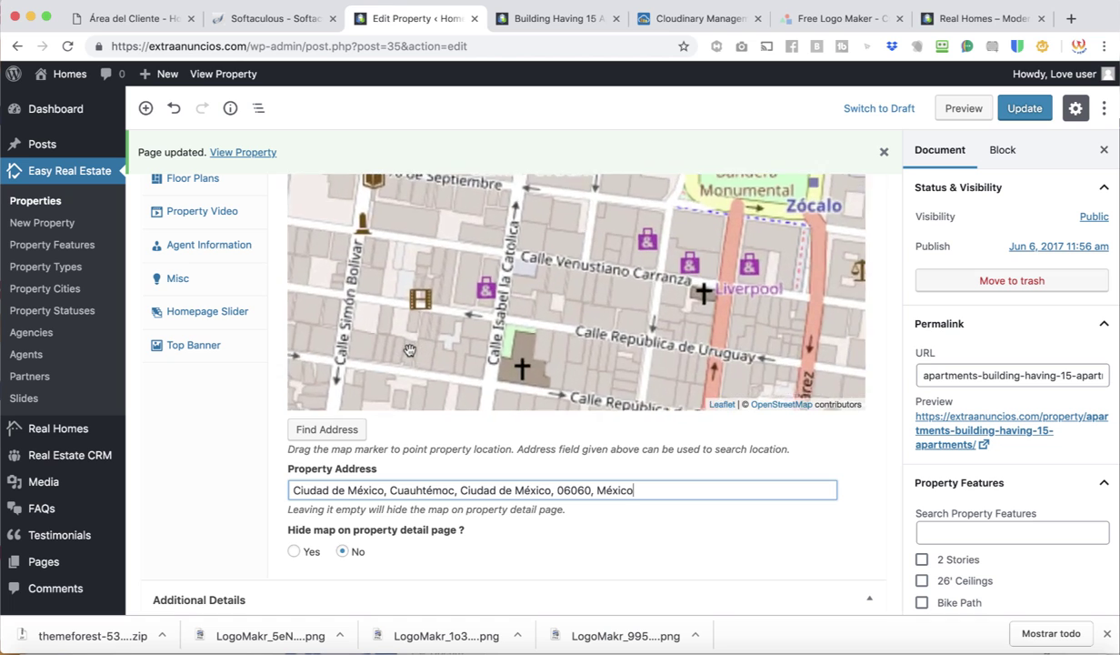
scroll(409, 351, down, 5)
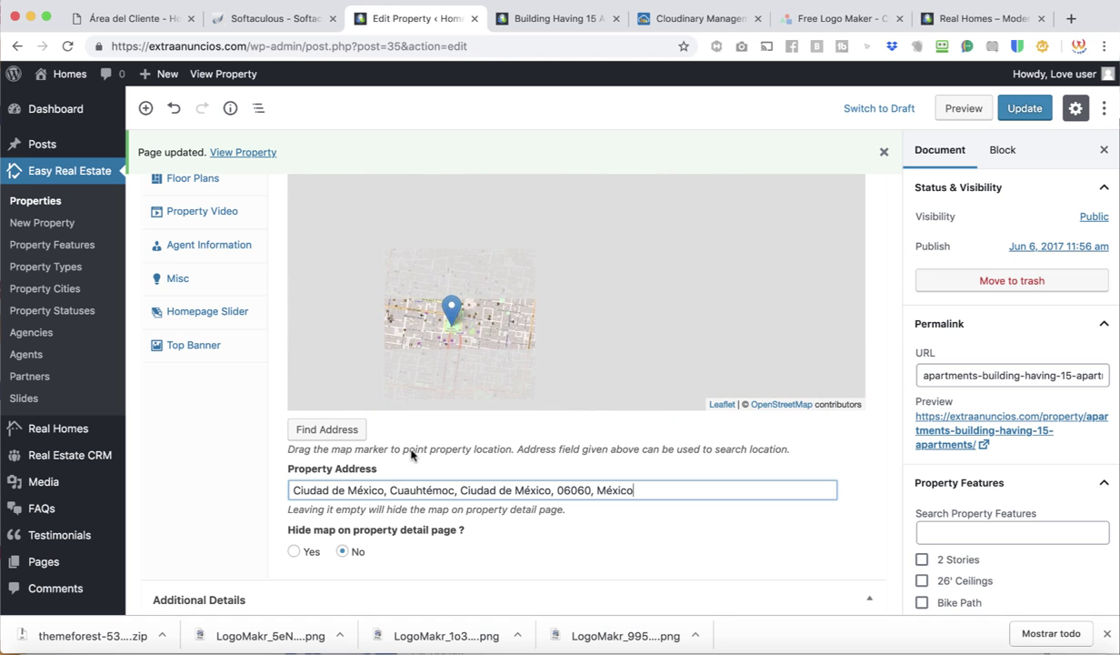
scroll(411, 455, down, 2)
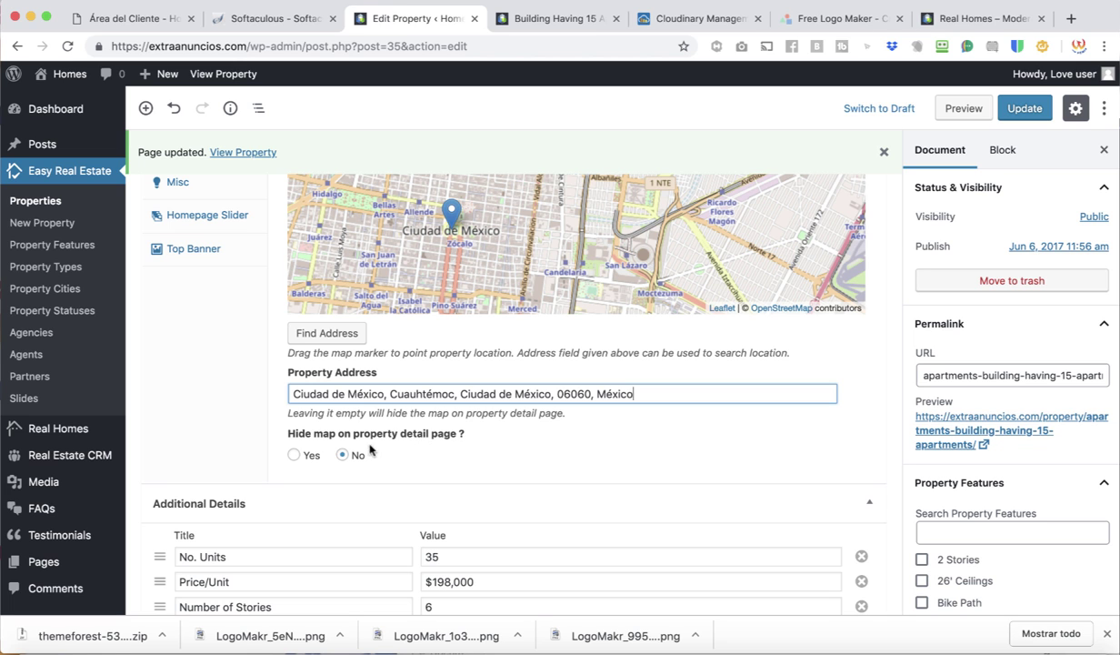
scroll(421, 455, down, 2)
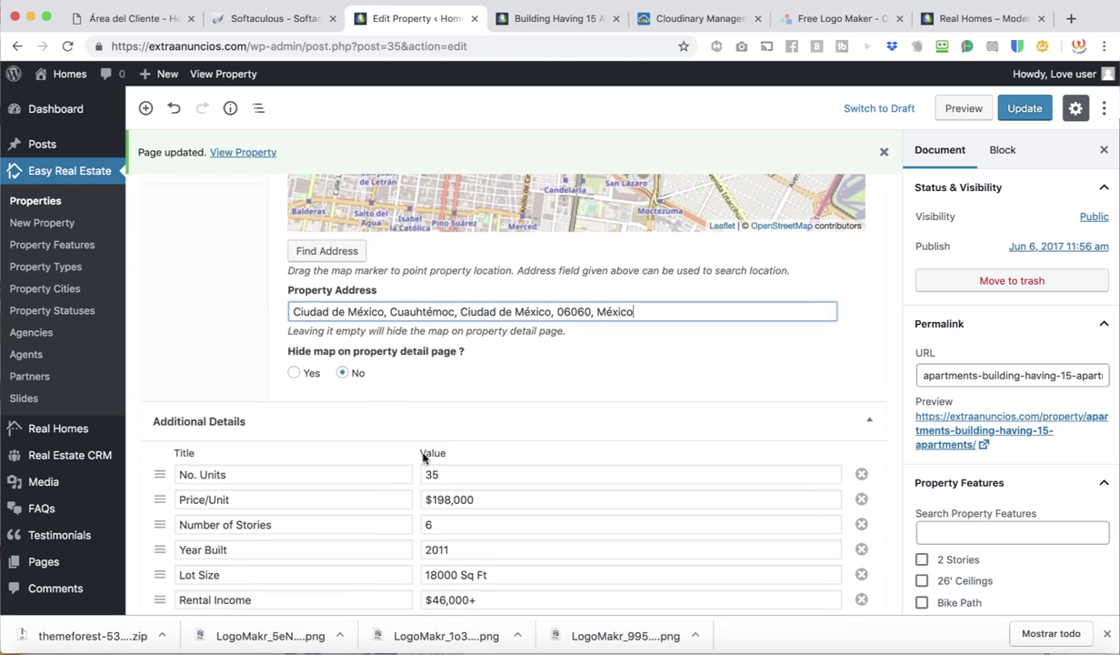
scroll(423, 457, down, 4)
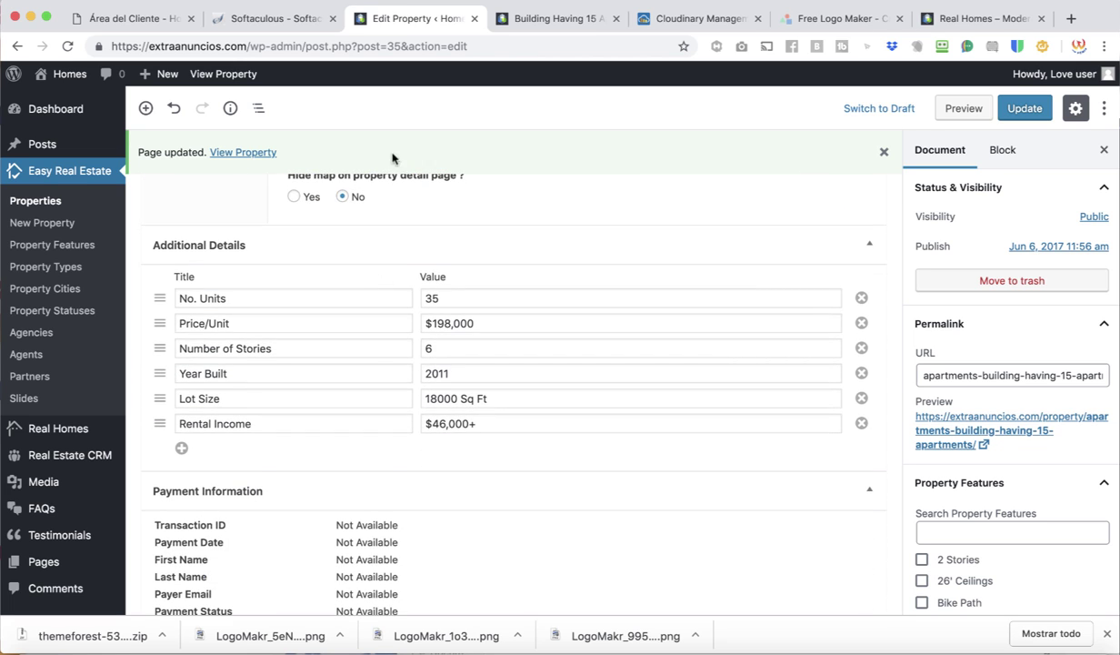
scroll(504, 510, down, 1)
scroll(501, 527, up, 5)
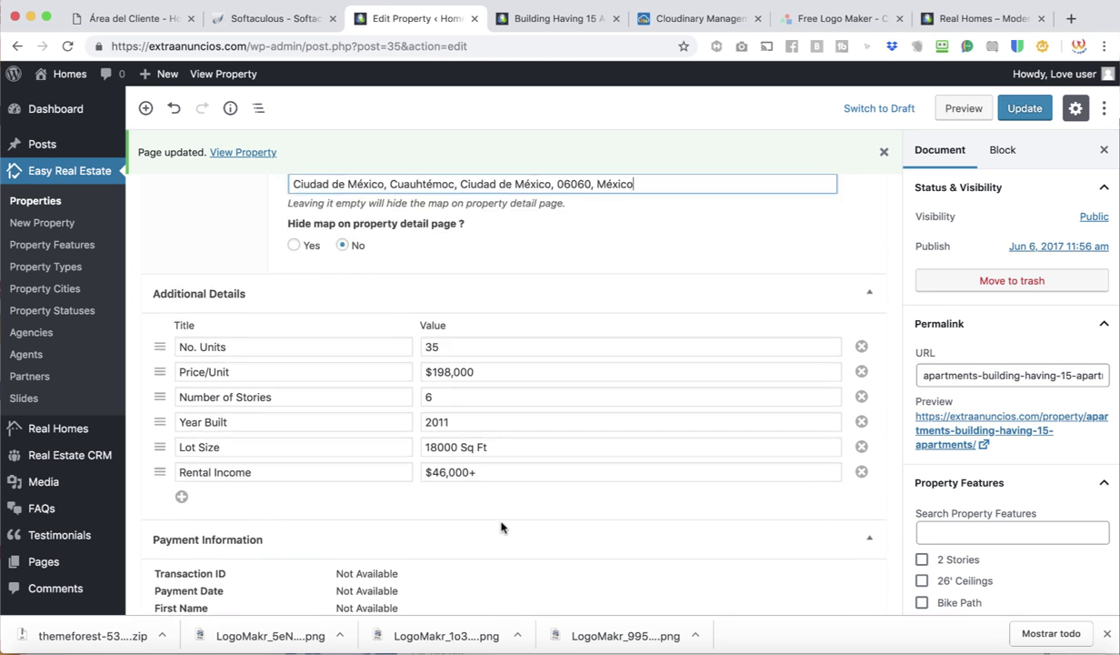
scroll(229, 359, up, 6)
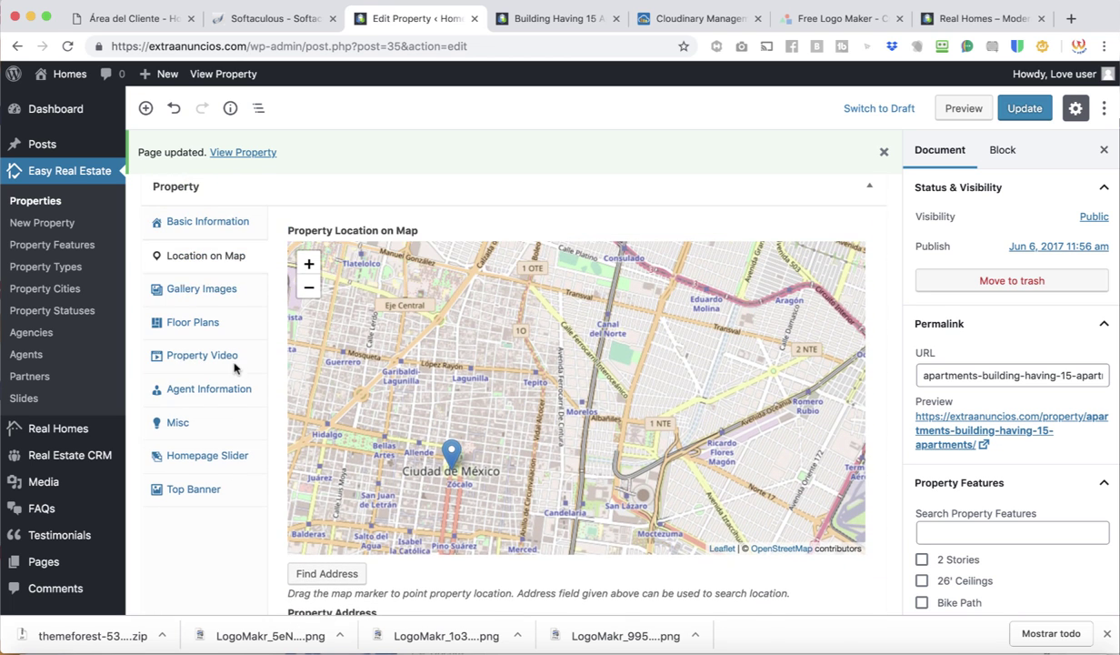
scroll(275, 297, up, 10)
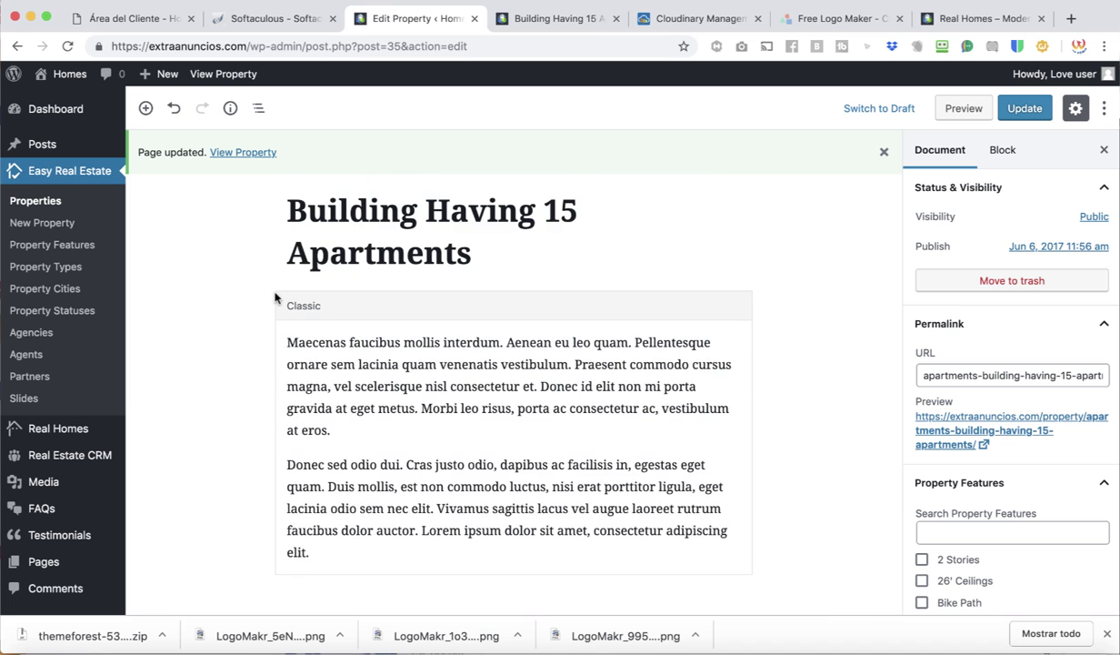
scroll(275, 297, down, 10)
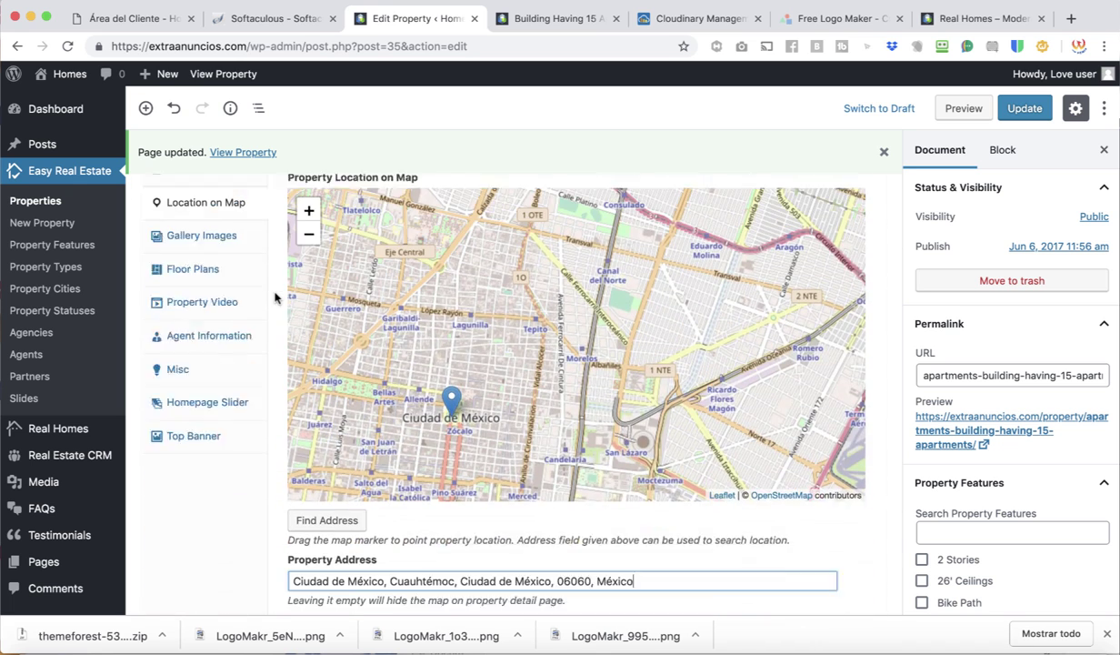
scroll(274, 297, up, 2)
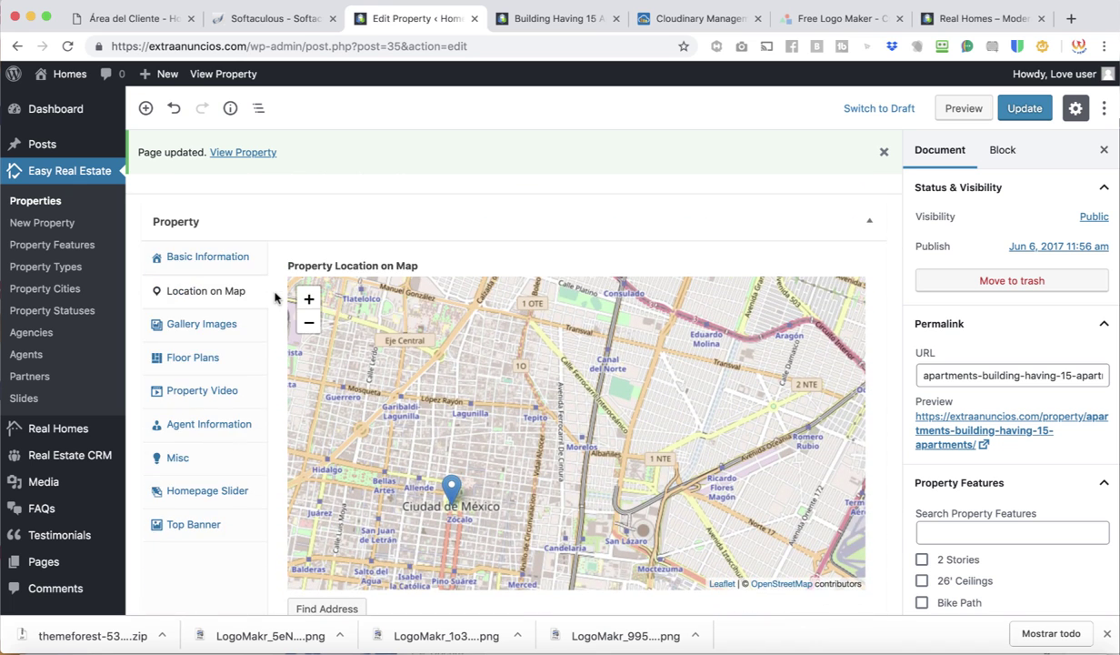
Step: Select the dining room, modern exterior, simple living room and property-03-exterior photos for the gallery
click(231, 324)
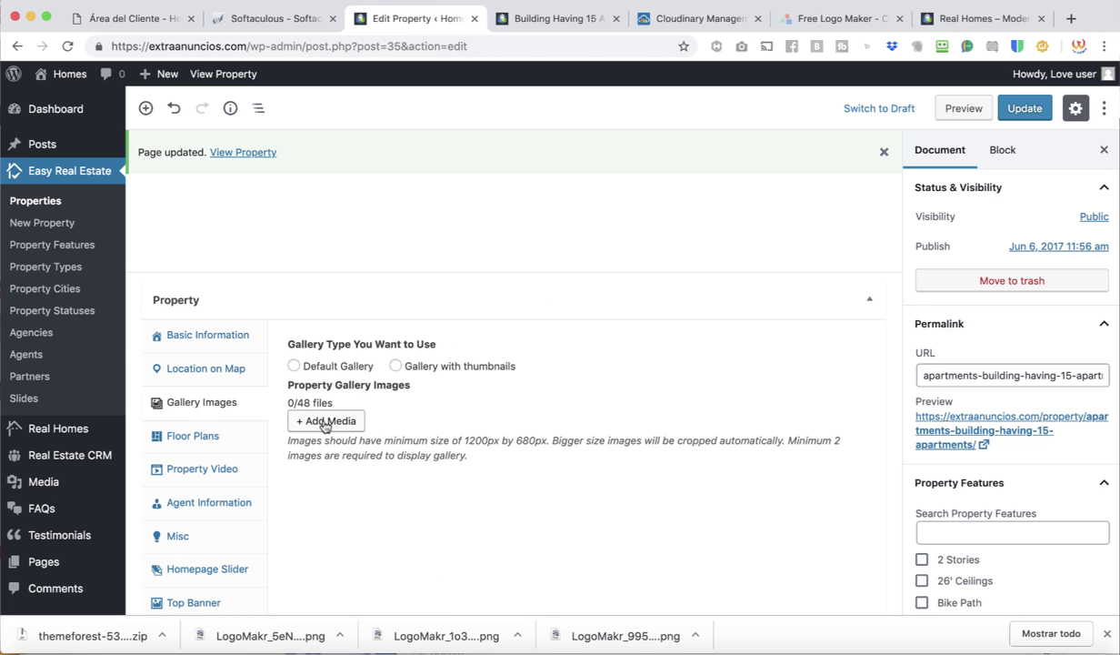
click(325, 422)
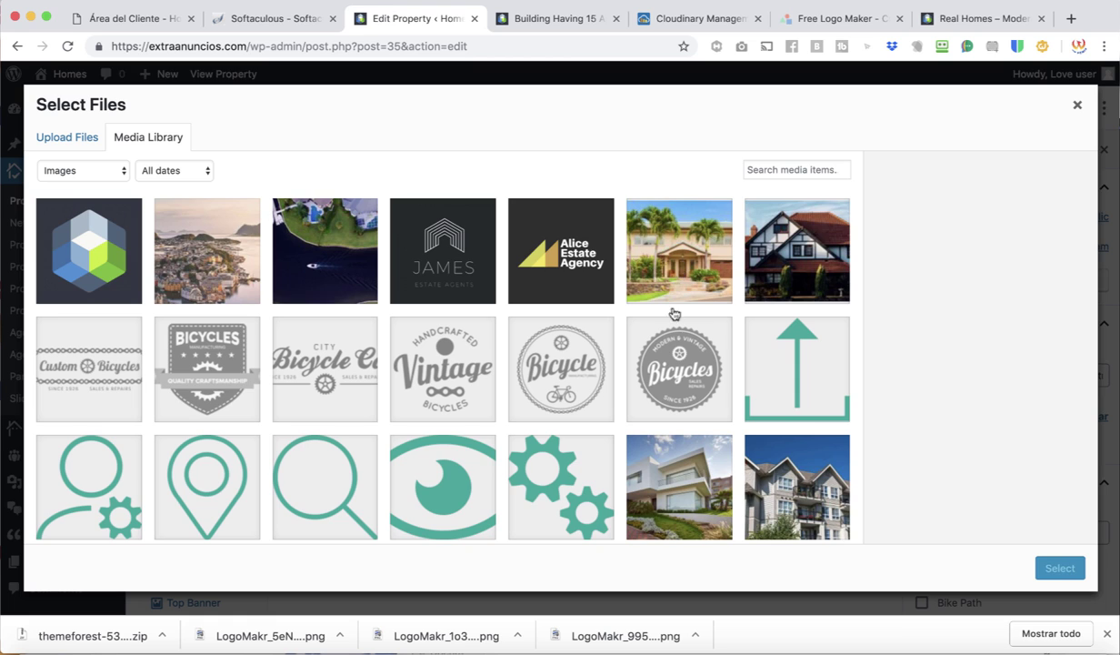
scroll(670, 312, down, 5)
scroll(667, 408, down, 1)
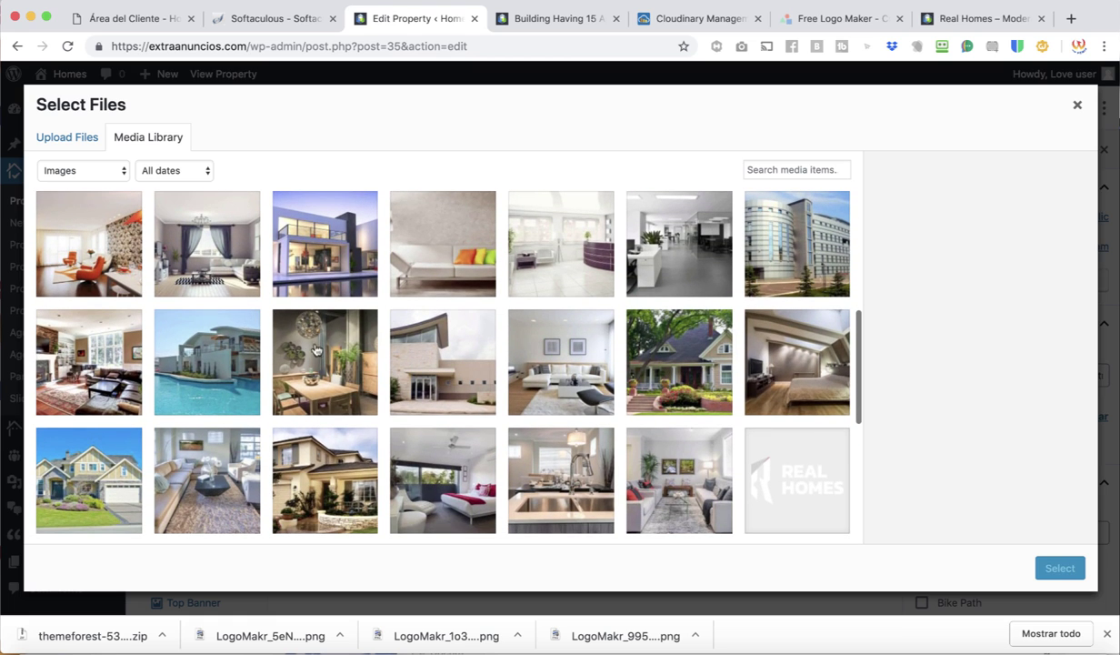
click(306, 338)
click(407, 354)
click(582, 350)
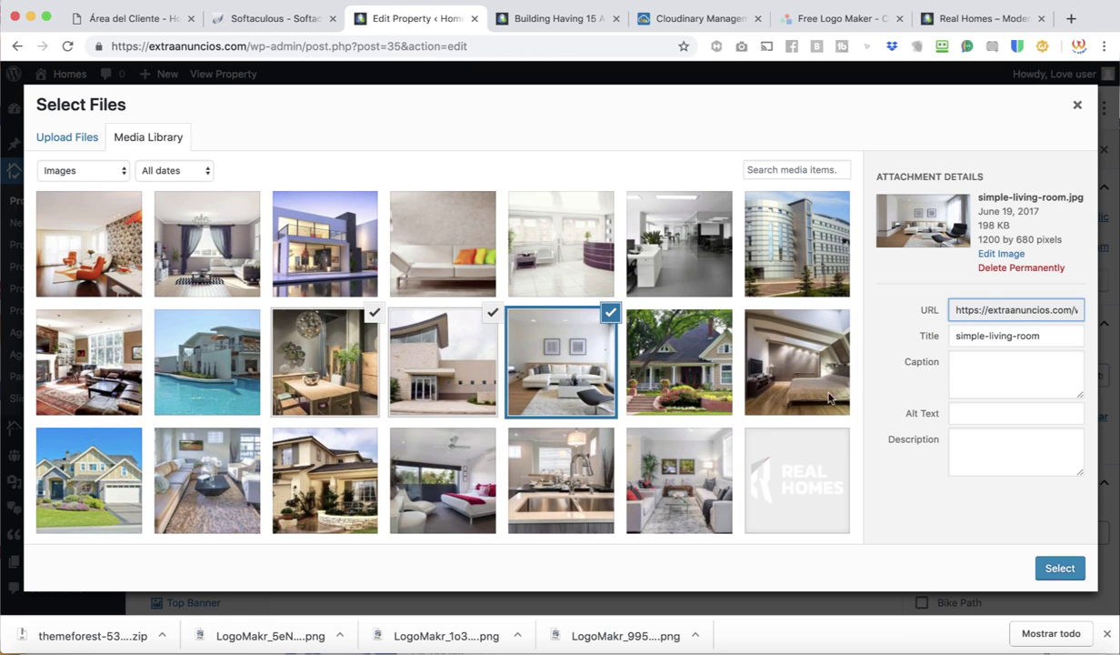
click(690, 376)
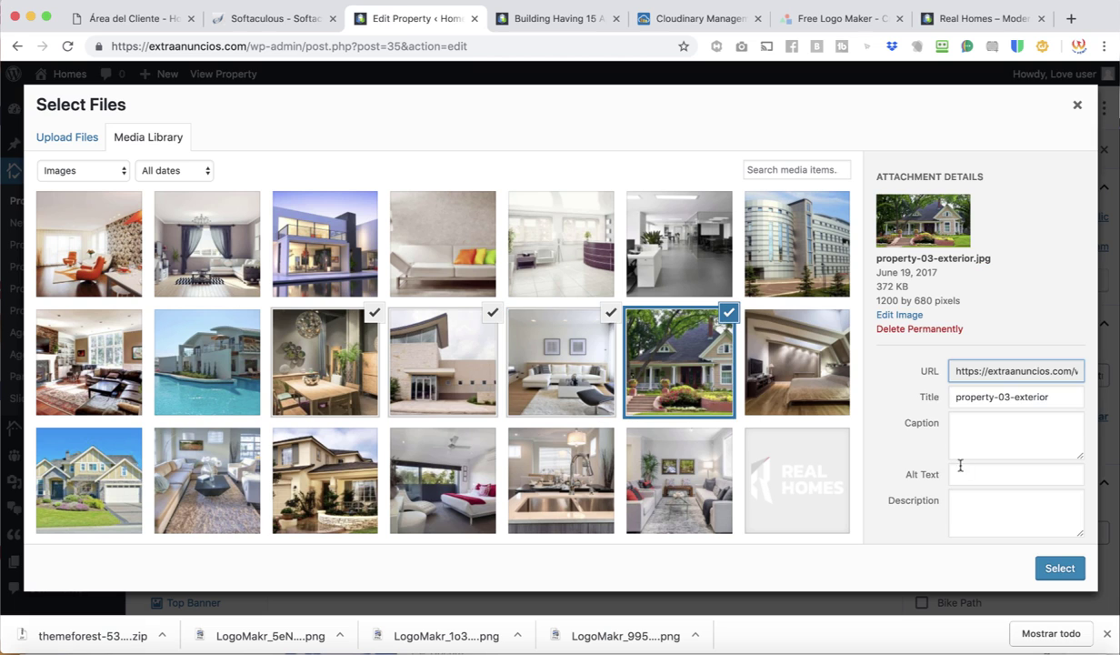
click(1057, 569)
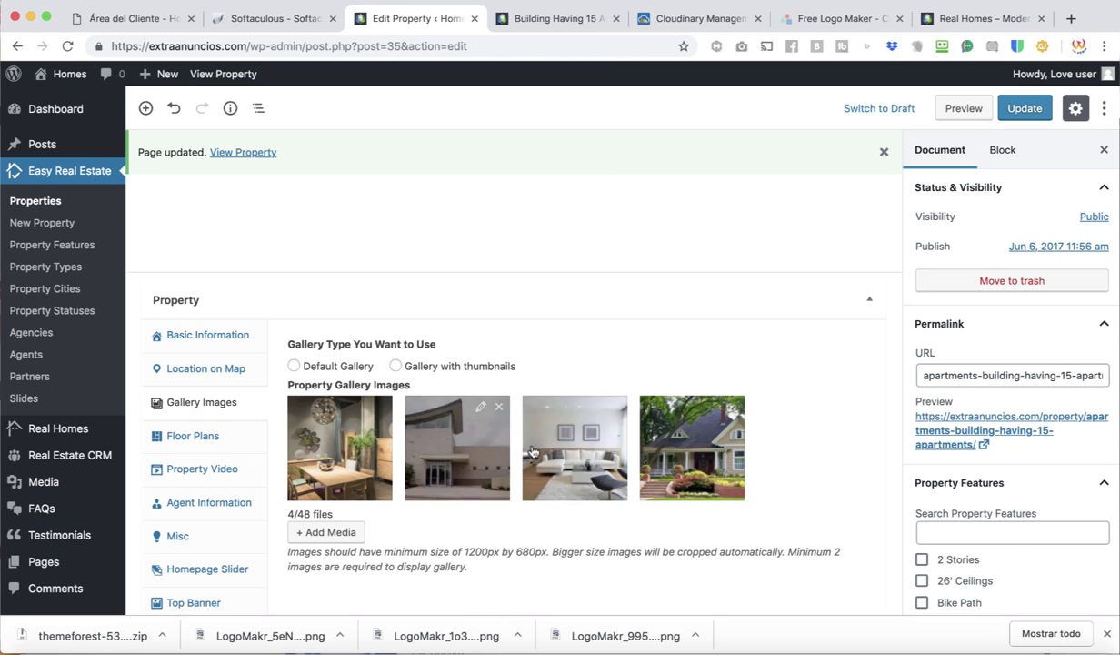
Step: Update the property and reload its live listing to see the saved changes
click(1017, 108)
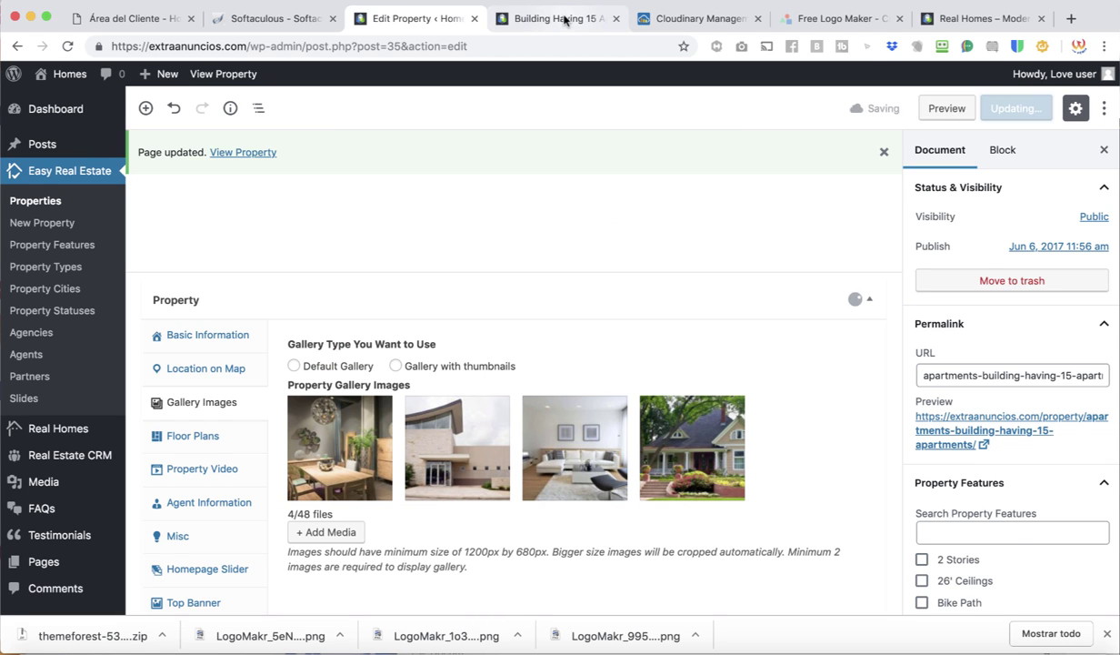
click(559, 18)
scroll(523, 367, down, 5)
scroll(543, 390, down, 2)
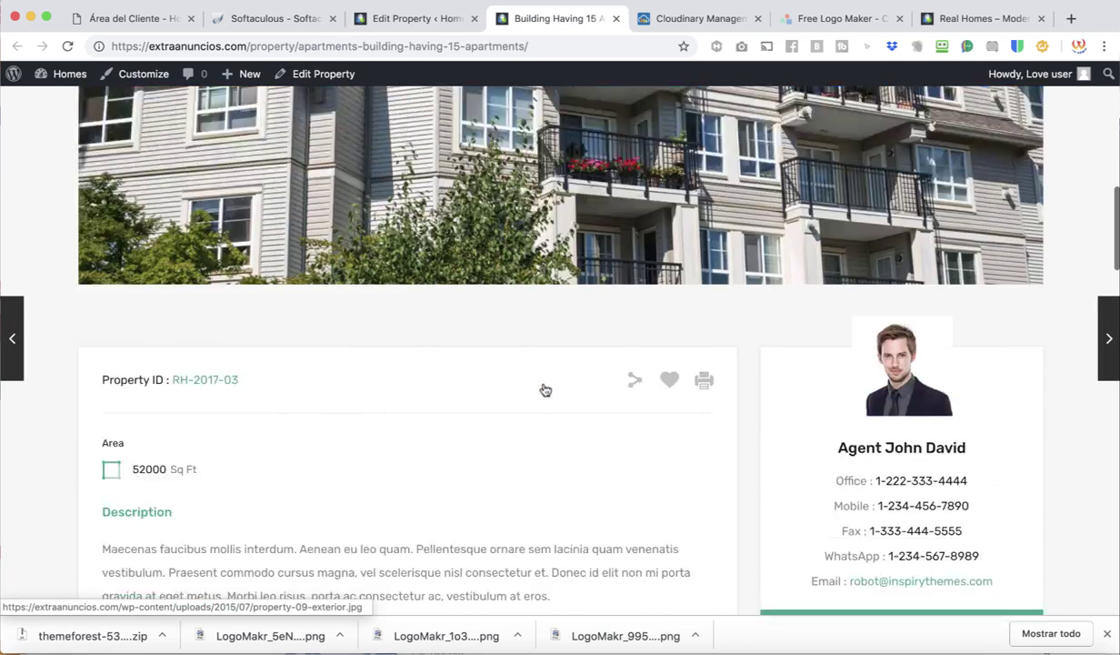
scroll(543, 390, up, 10)
click(68, 49)
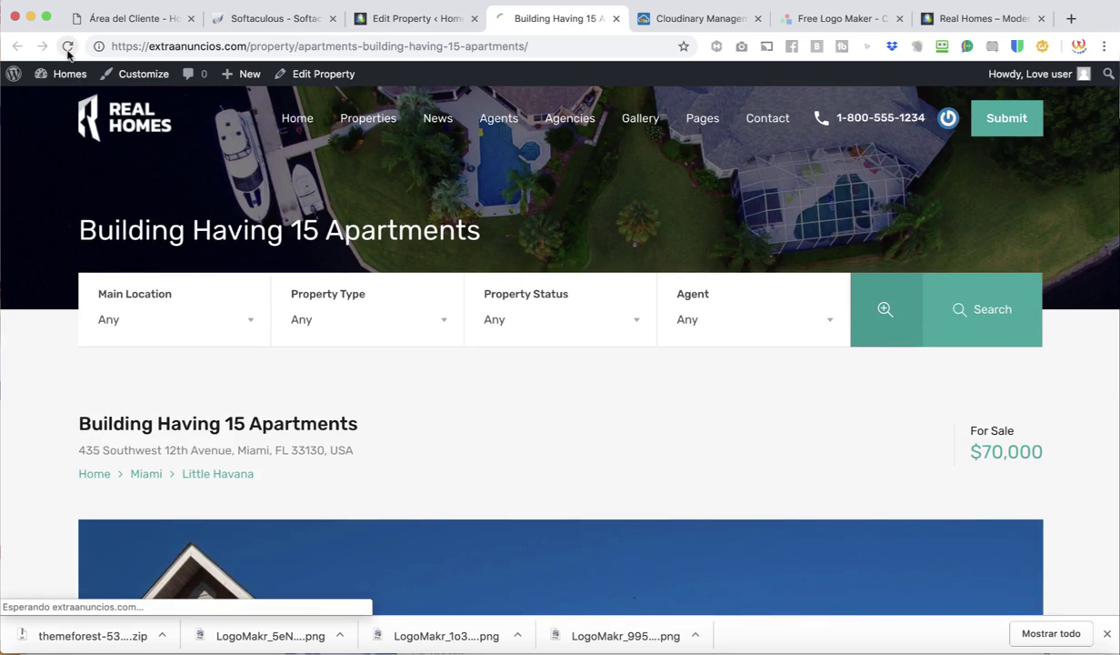
scroll(485, 225, down, 2)
scroll(605, 430, down, 6)
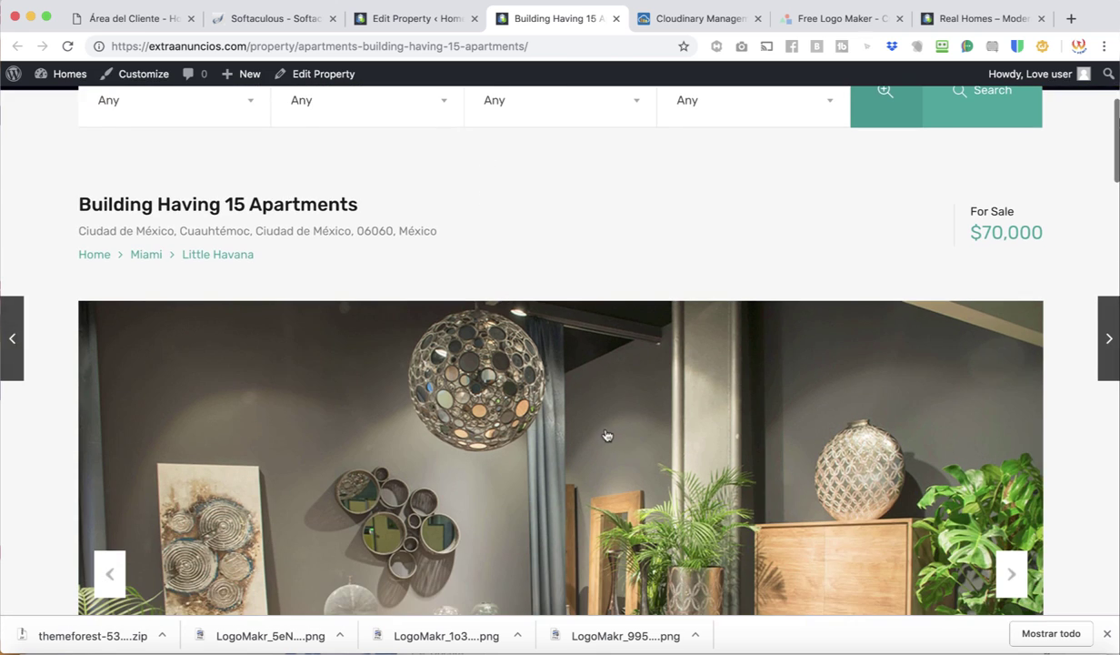
scroll(605, 434, up, 3)
scroll(606, 433, up, 1)
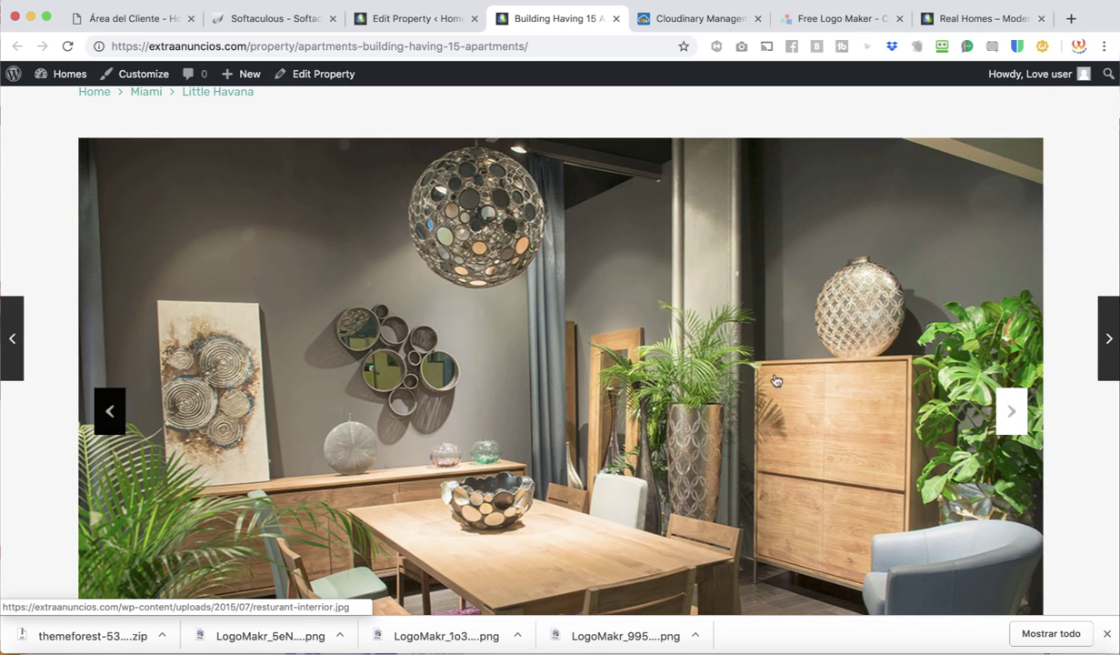
scroll(565, 464, down, 3)
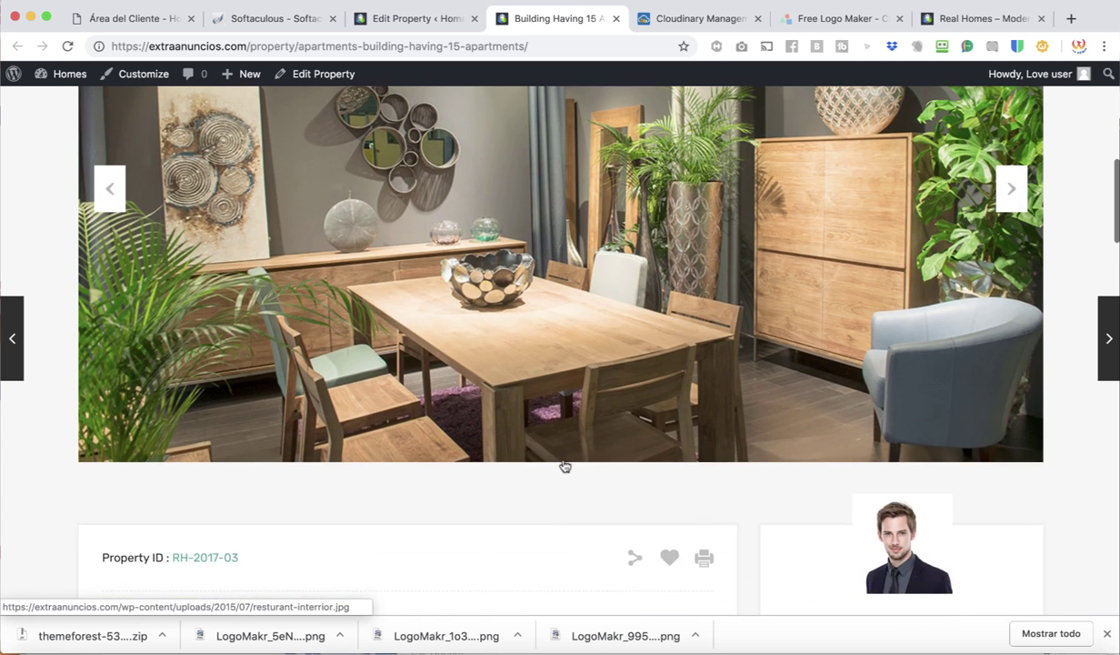
scroll(993, 259, up, 2)
scroll(994, 259, up, 1)
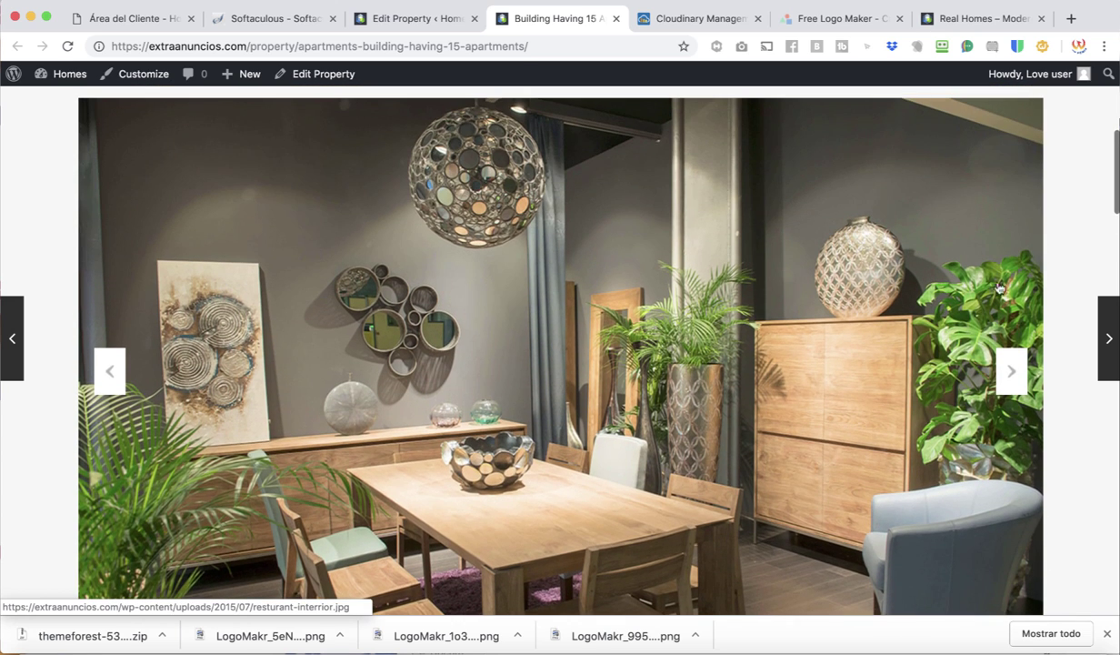
Step: Browse through the listing's photo gallery one image at a time
click(1010, 368)
click(1010, 369)
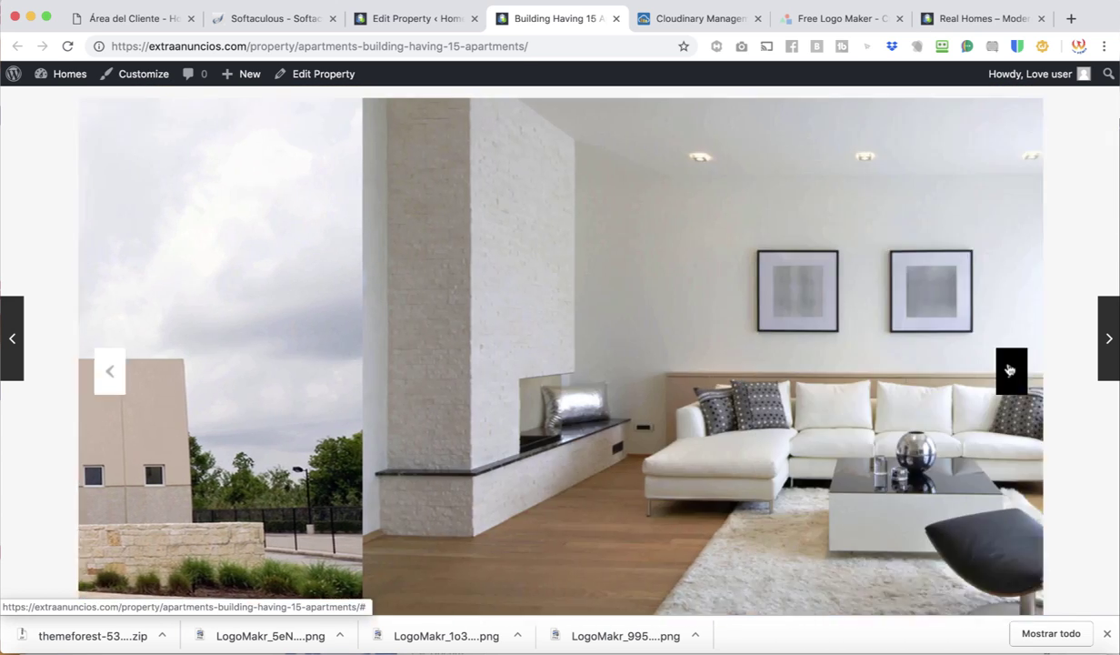
click(1010, 368)
click(1010, 368)
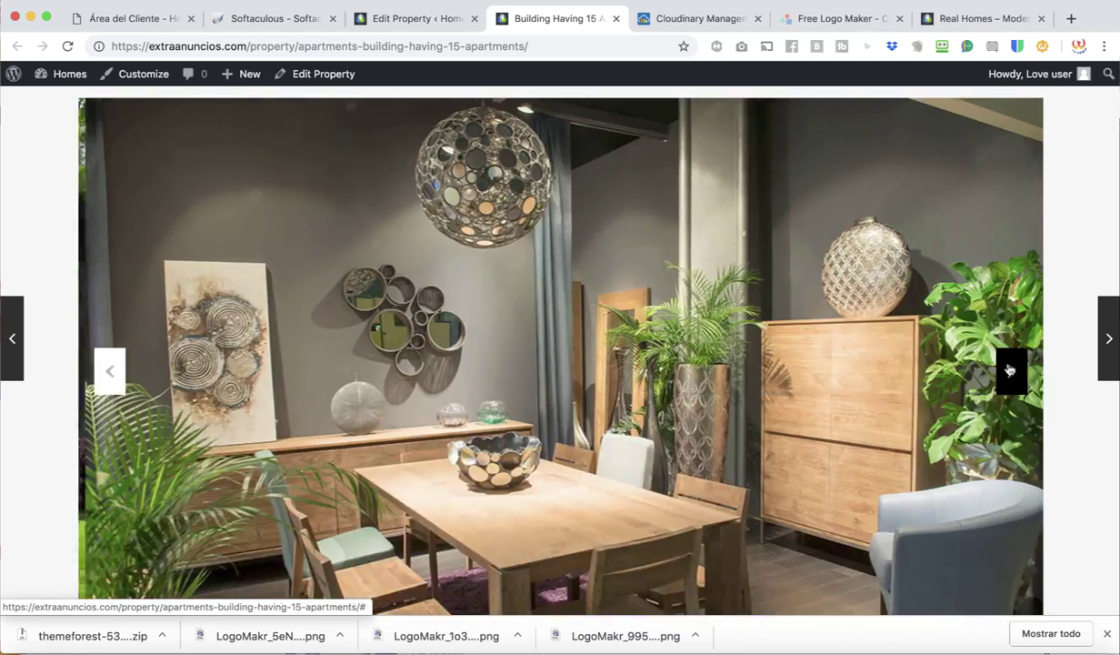
click(1010, 368)
click(1010, 368)
click(1010, 368)
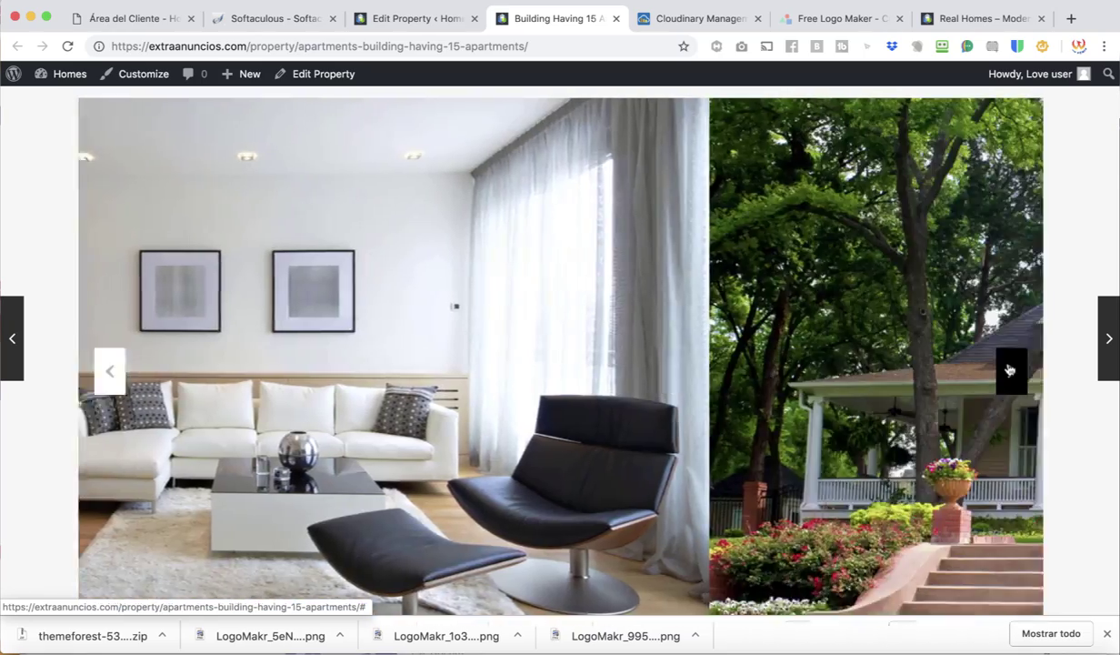
click(1010, 368)
click(1010, 368)
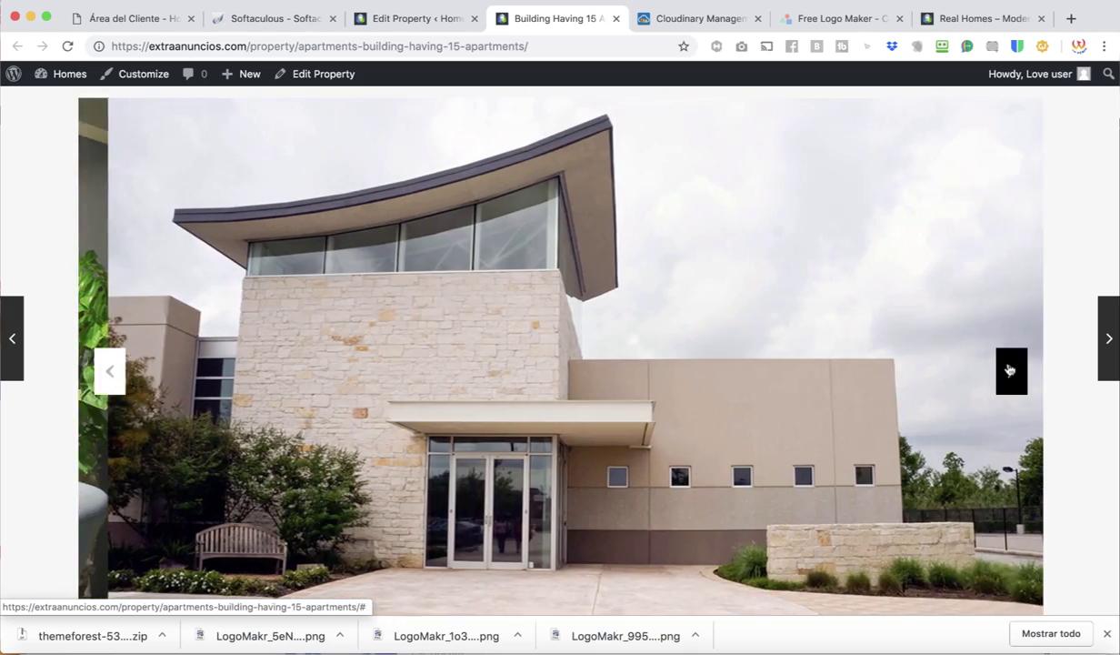
click(1010, 369)
Step: Scroll the listing to check the Mexico City map pin, then return to the editor
scroll(1079, 500, down, 3)
scroll(1080, 500, down, 12)
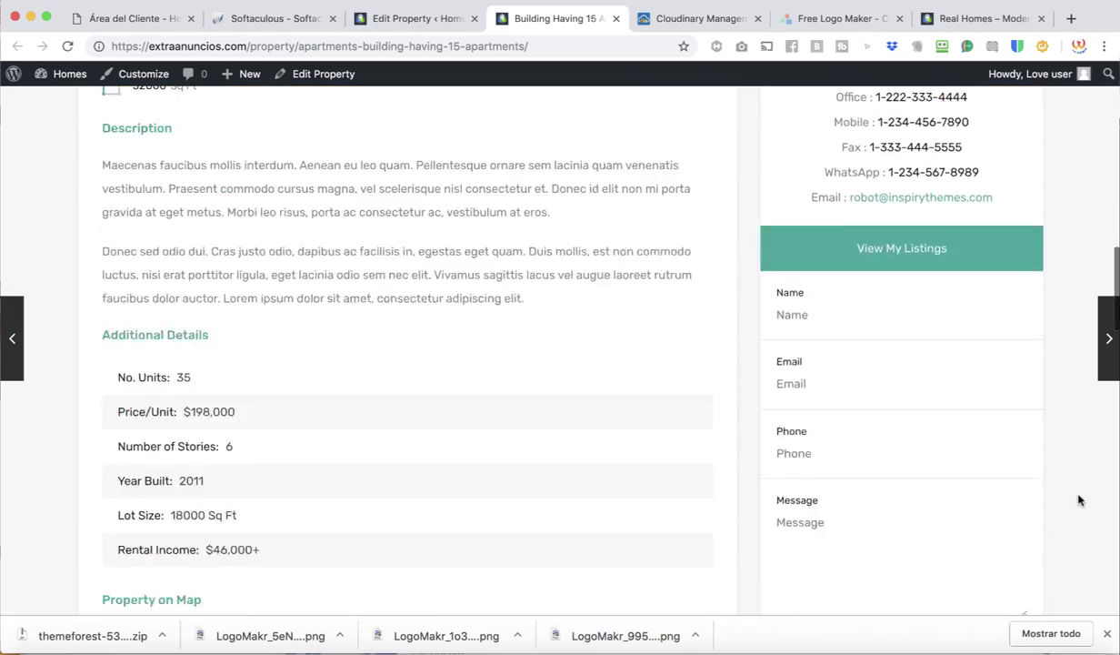
scroll(465, 403, down, 5)
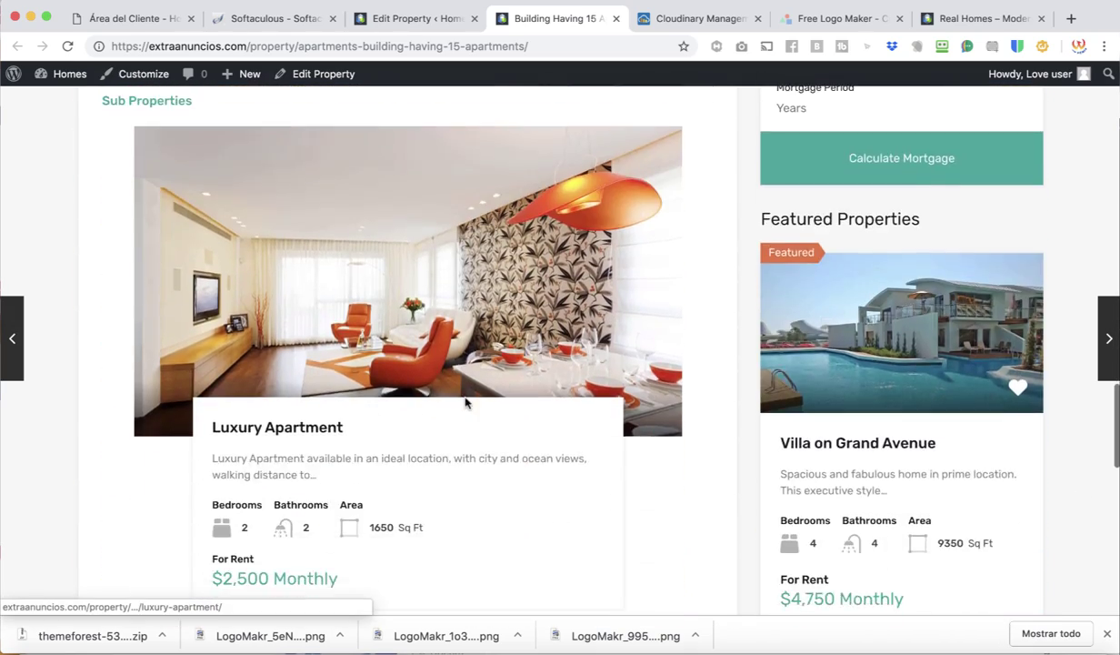
scroll(465, 403, up, 6)
scroll(466, 403, up, 3)
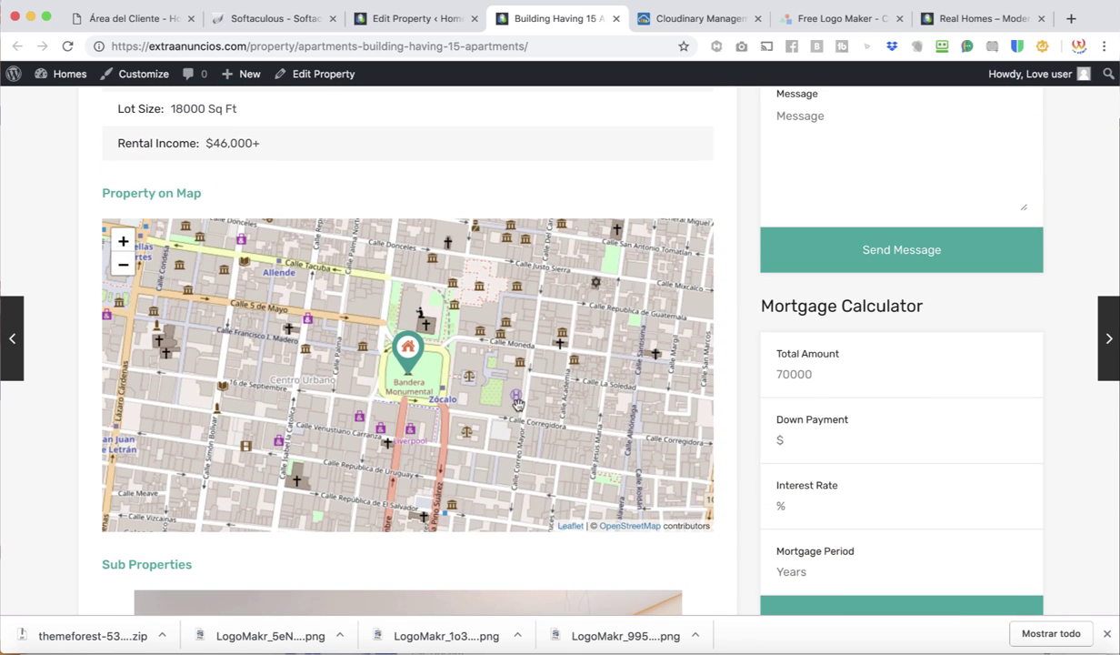
scroll(510, 391, down, 3)
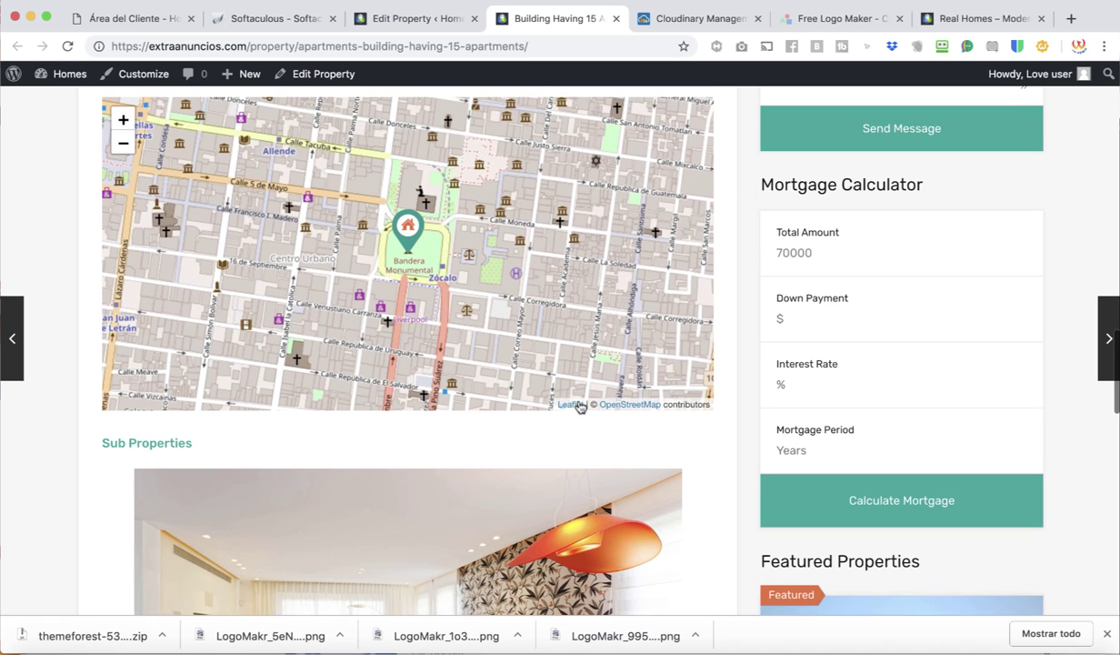
scroll(751, 437, down, 7)
scroll(751, 438, up, 5)
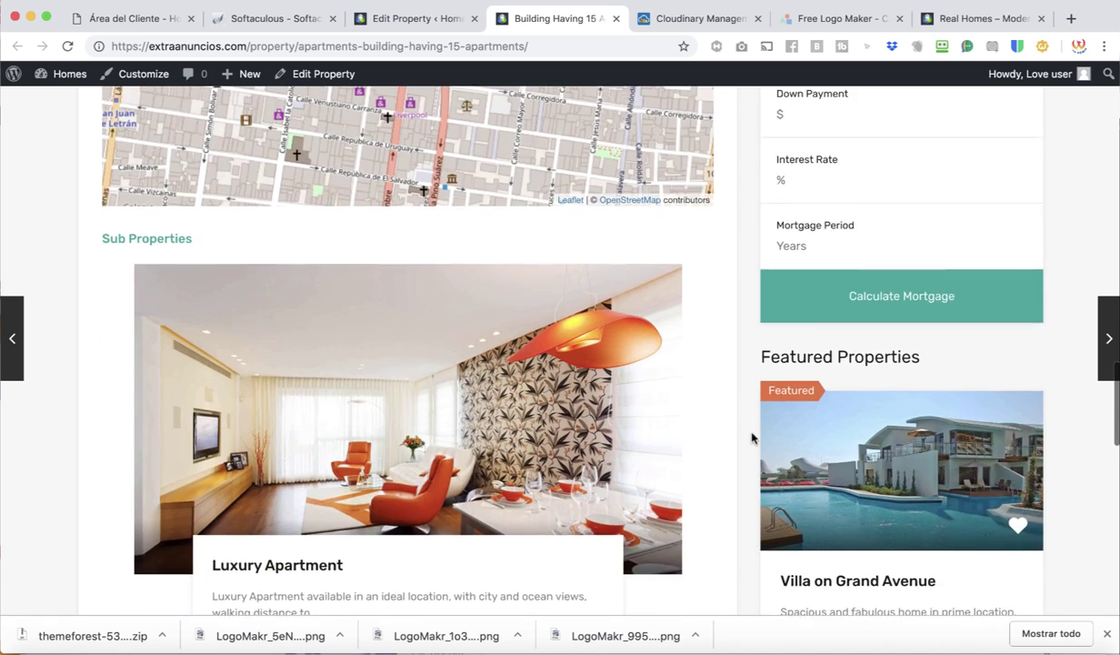
scroll(751, 438, up, 8)
click(413, 18)
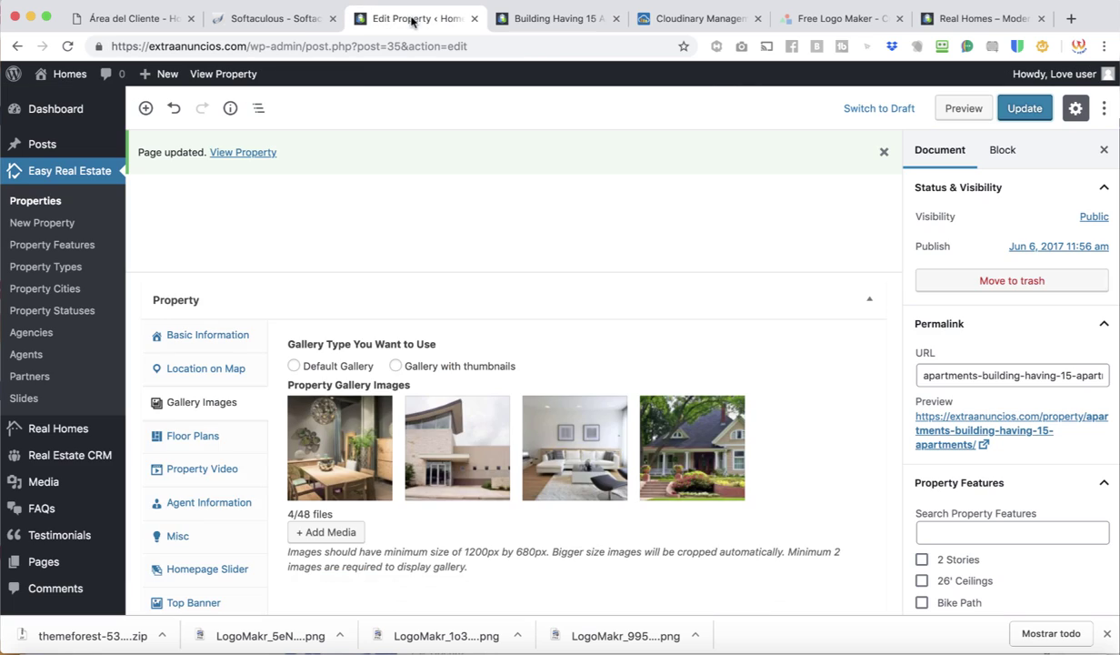
Step: Scroll to the Property box and show the empty Floor Plans name, price, size and room fields
scroll(404, 391, down, 3)
scroll(397, 554, down, 2)
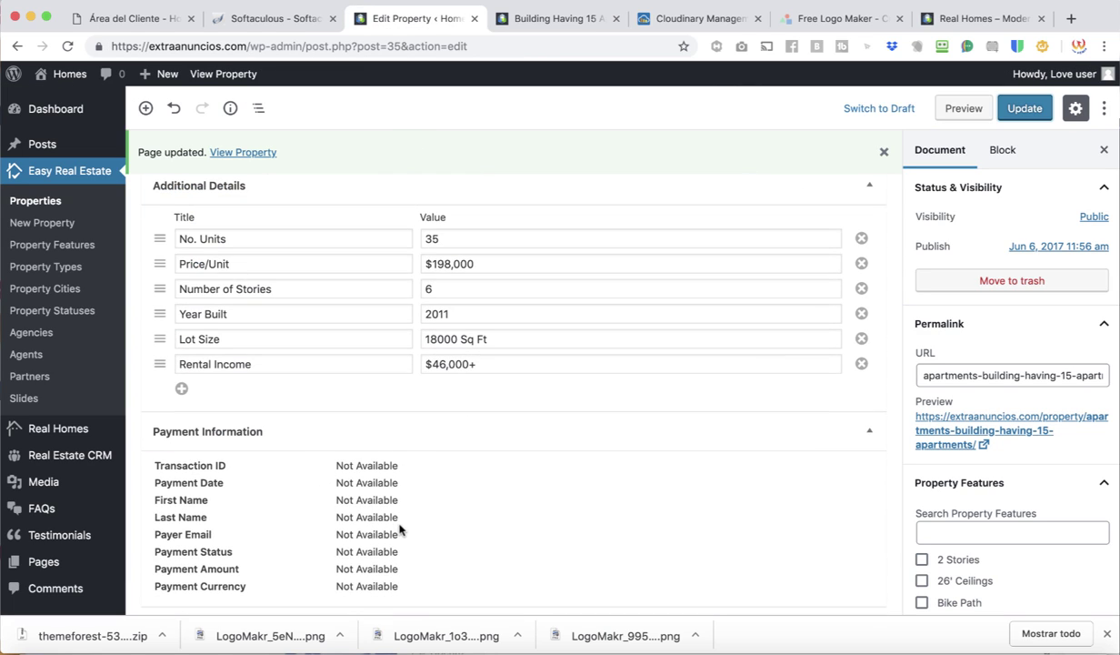
scroll(409, 473, up, 3)
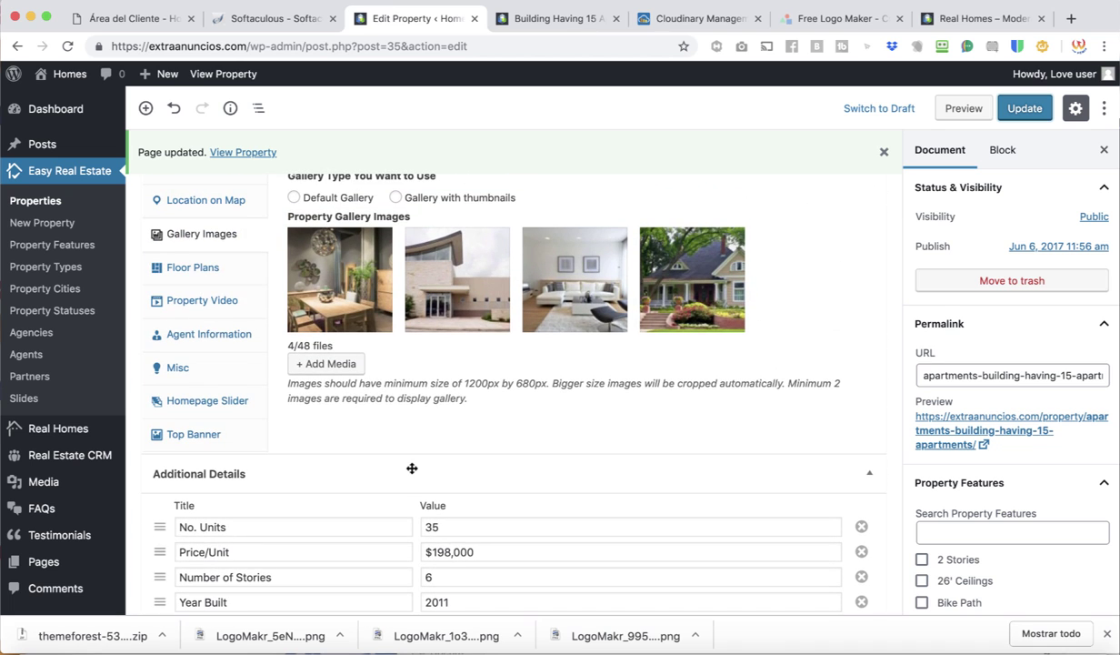
scroll(412, 468, up, 2)
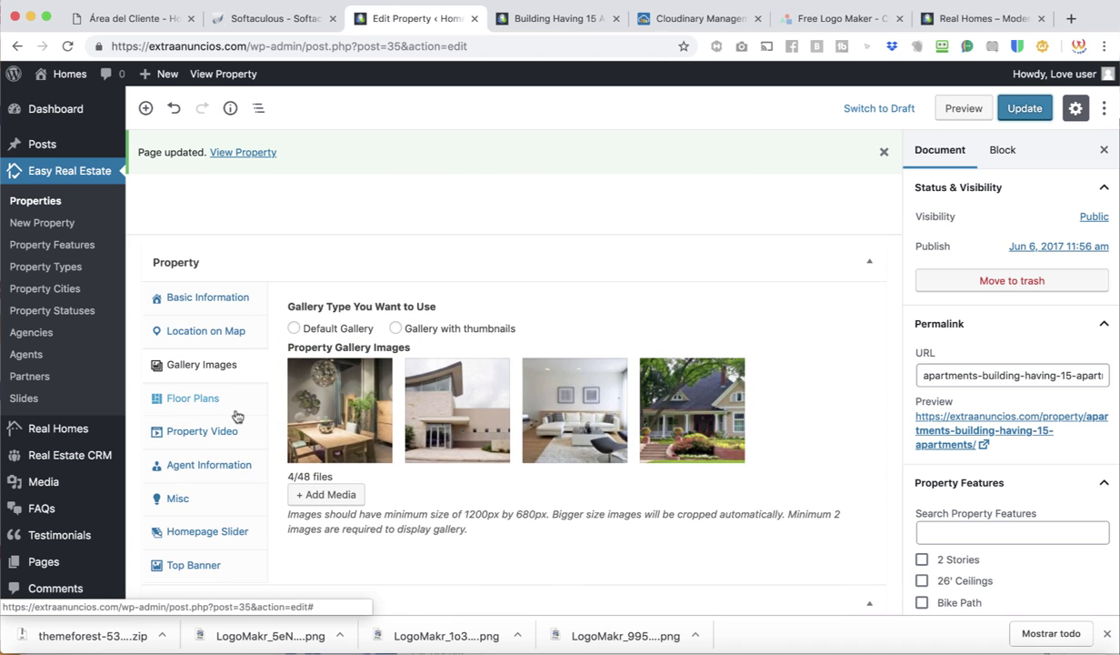
click(205, 414)
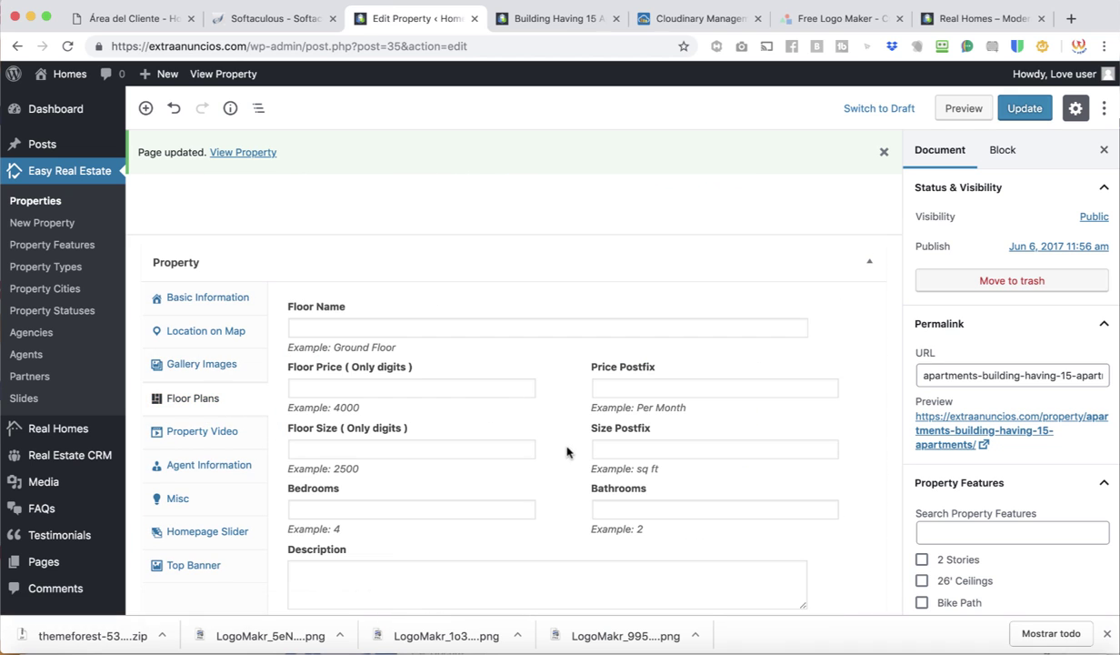
scroll(566, 452, down, 6)
scroll(566, 452, up, 5)
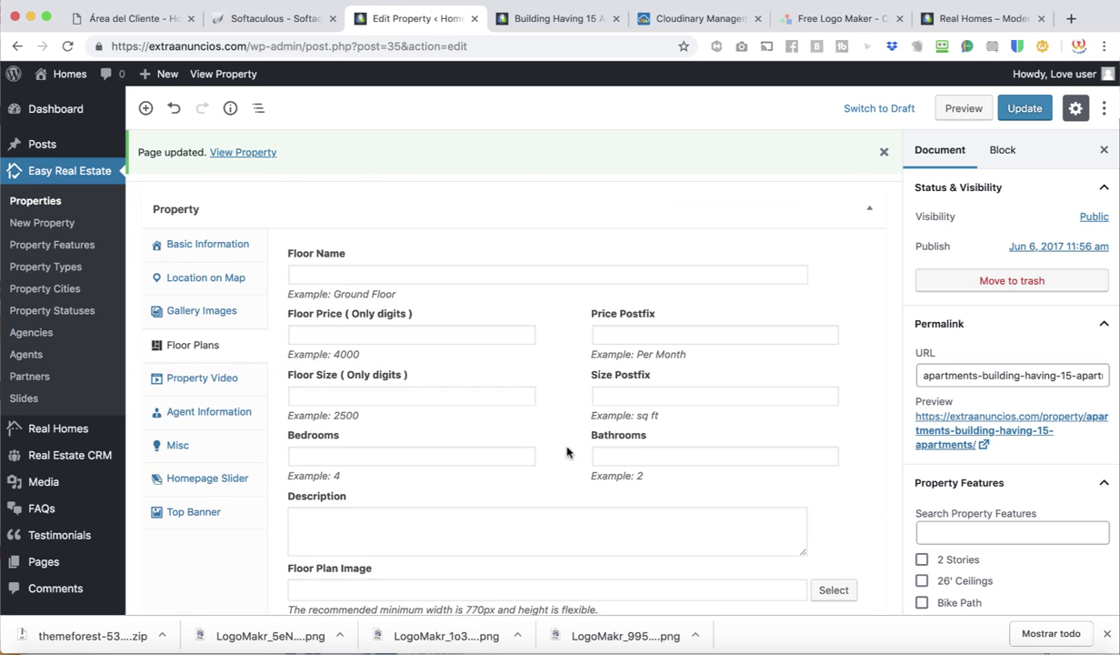
scroll(566, 452, down, 4)
scroll(567, 450, up, 1)
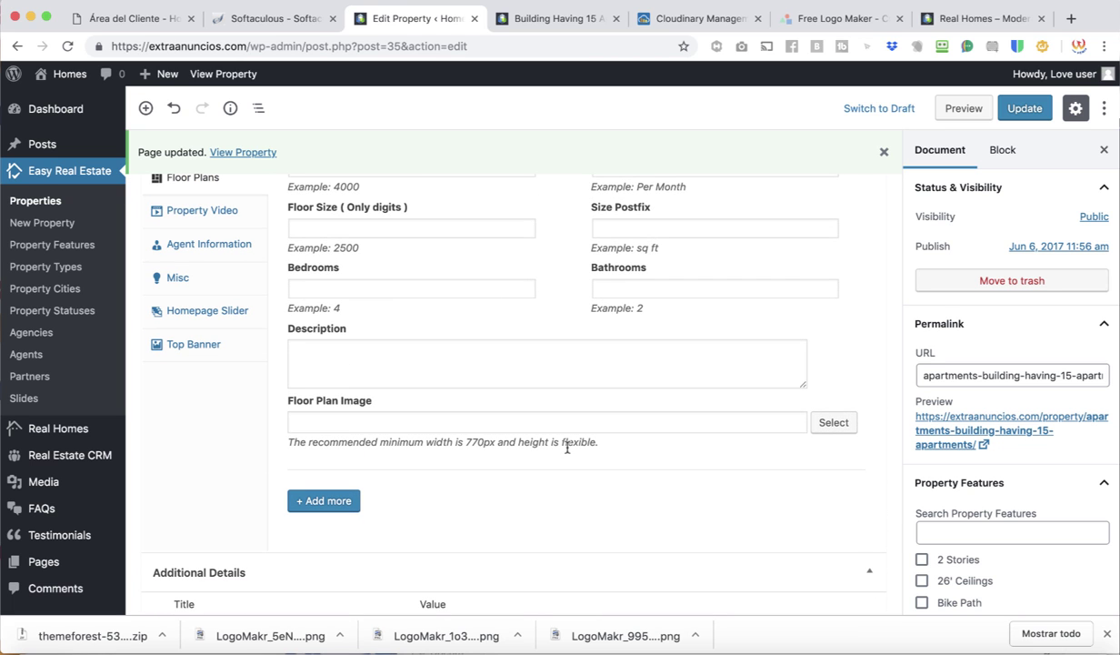
Step: Set slide-2.jpg as the floor plan image, update the property and view its listing
click(836, 423)
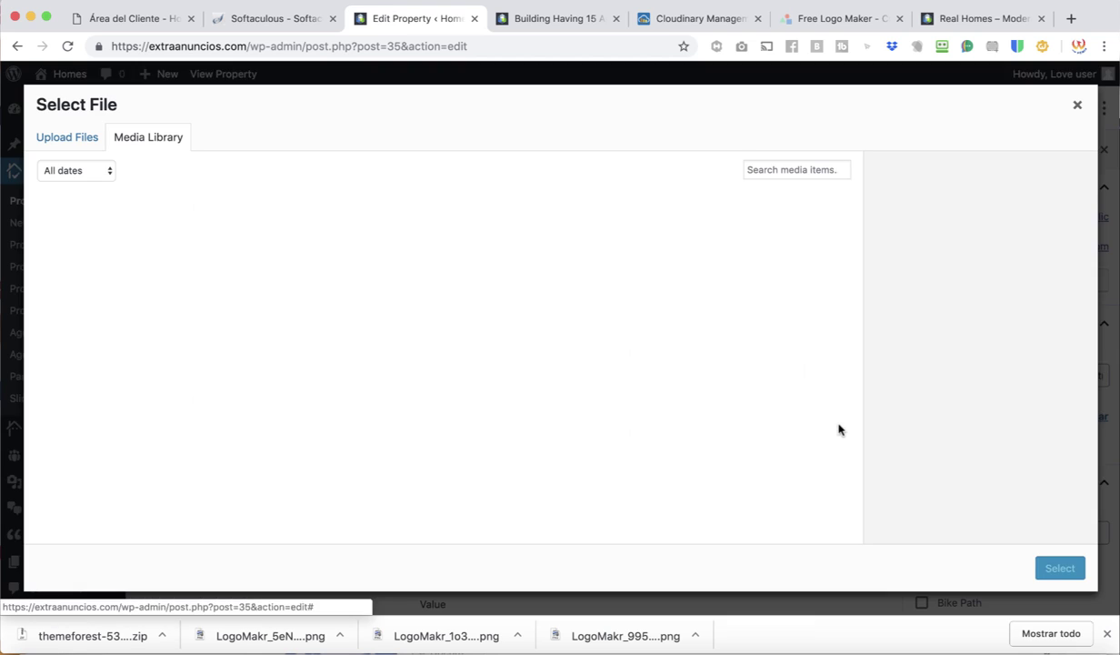
click(341, 252)
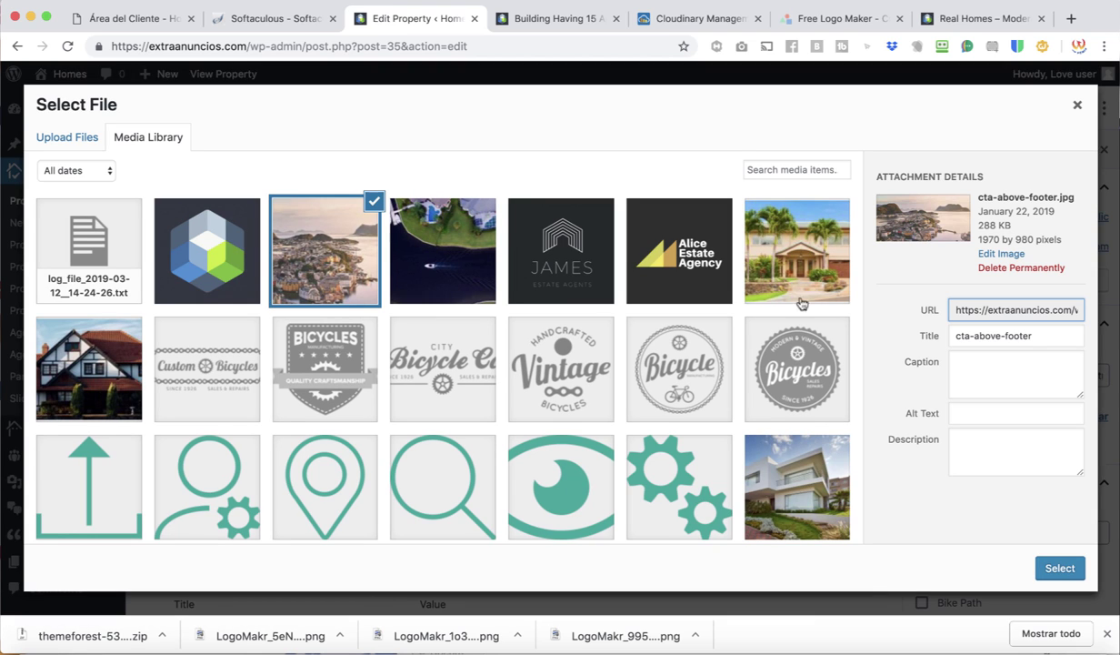
click(771, 271)
click(1055, 569)
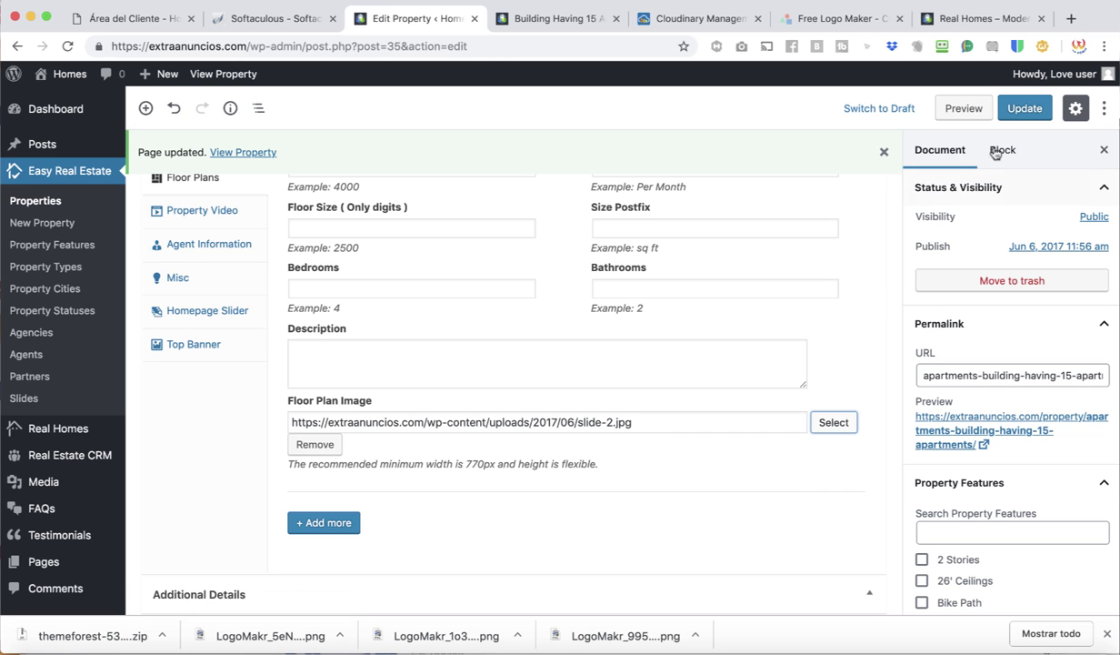
click(1022, 109)
click(534, 18)
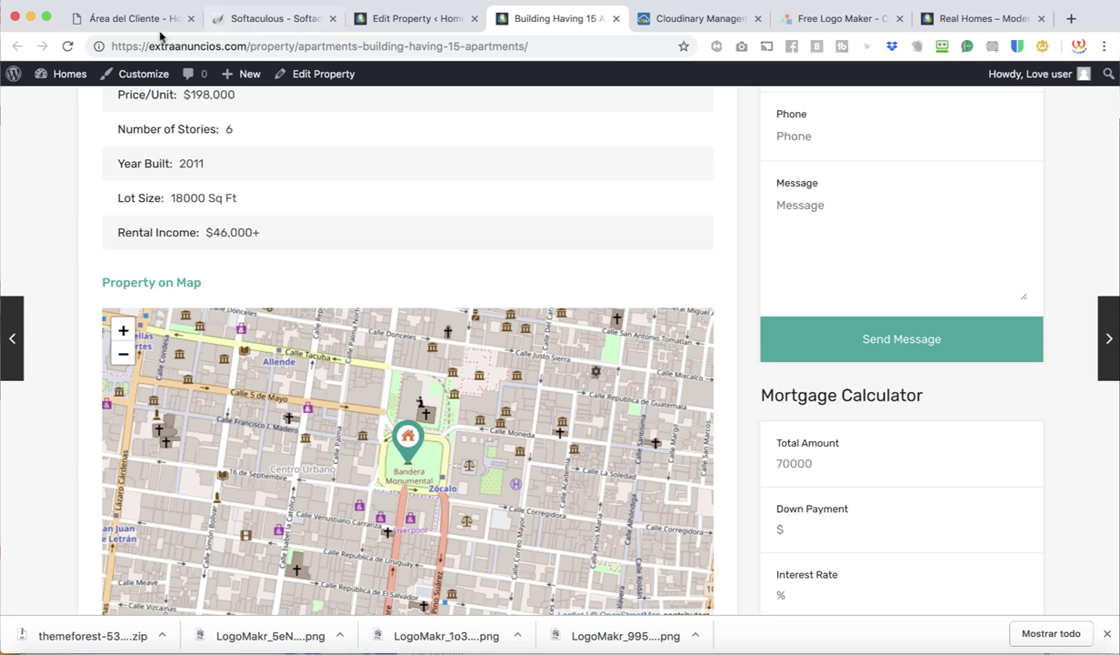
Step: Reload the listing and review its details: ID RH-2017-03, 52000 Sq Ft, 35 units
click(69, 47)
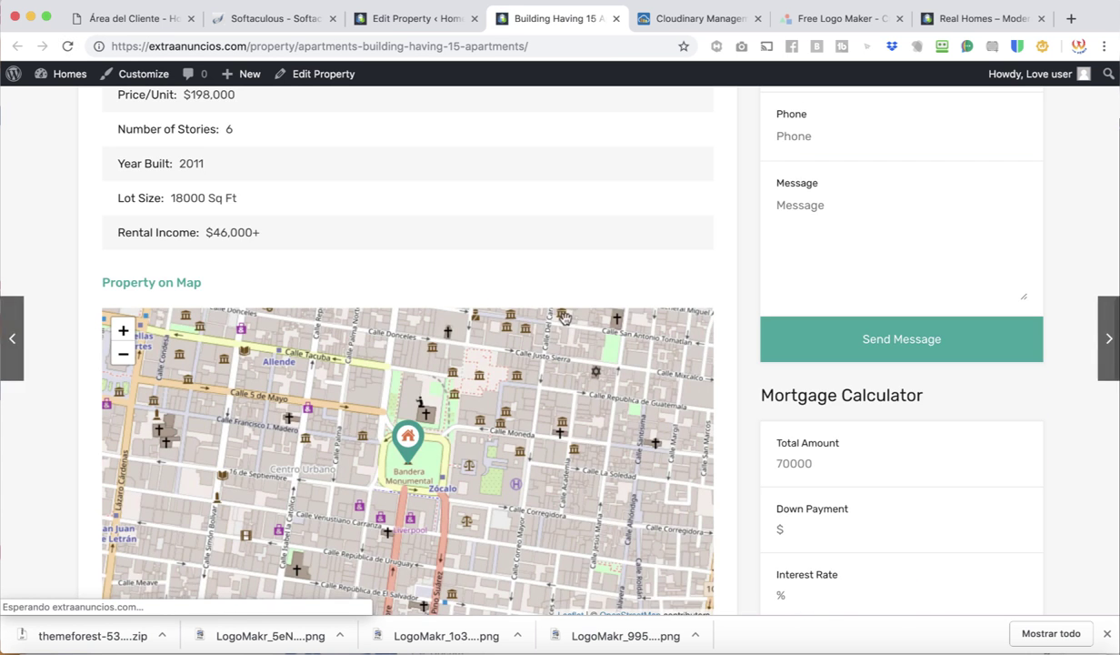
scroll(631, 443, down, 2)
scroll(631, 443, down, 15)
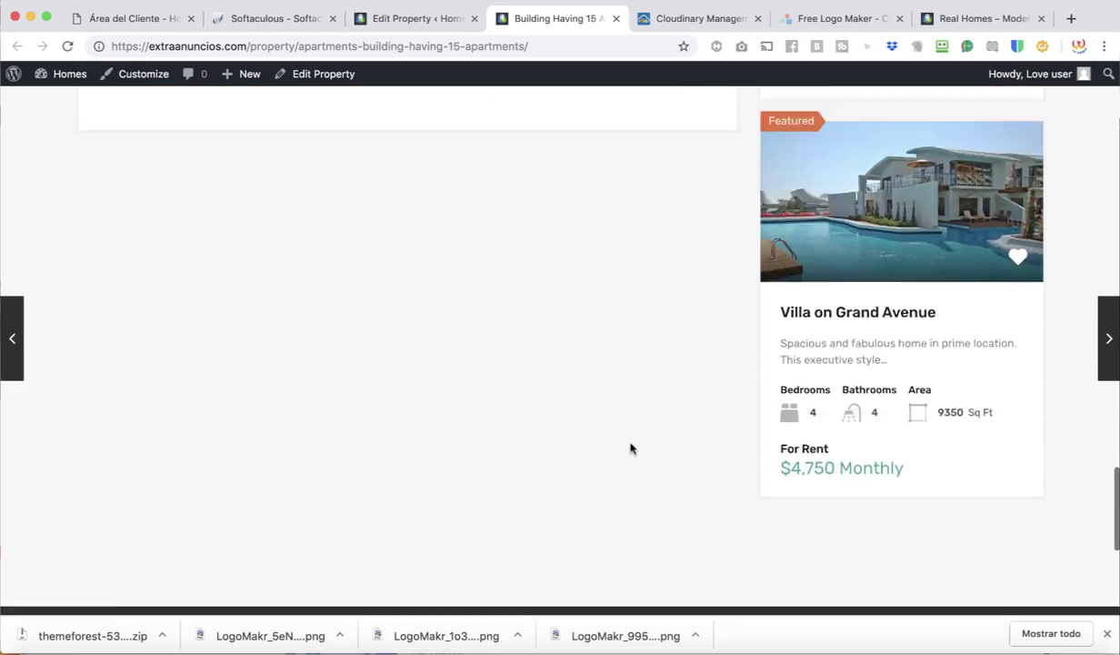
scroll(631, 447, up, 20)
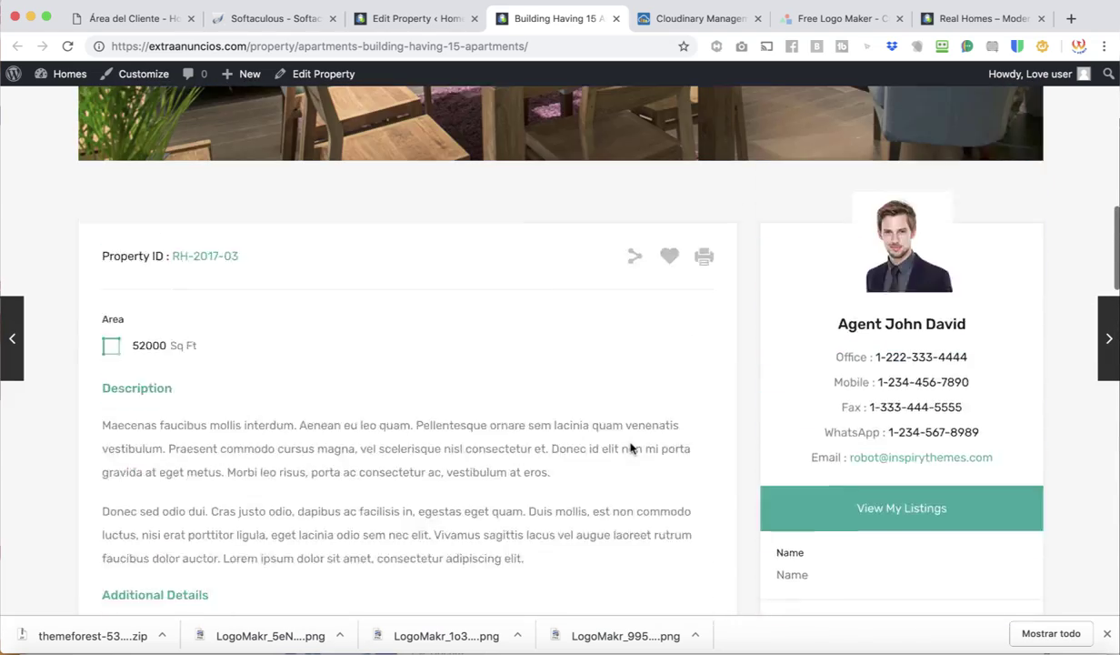
scroll(631, 447, down, 4)
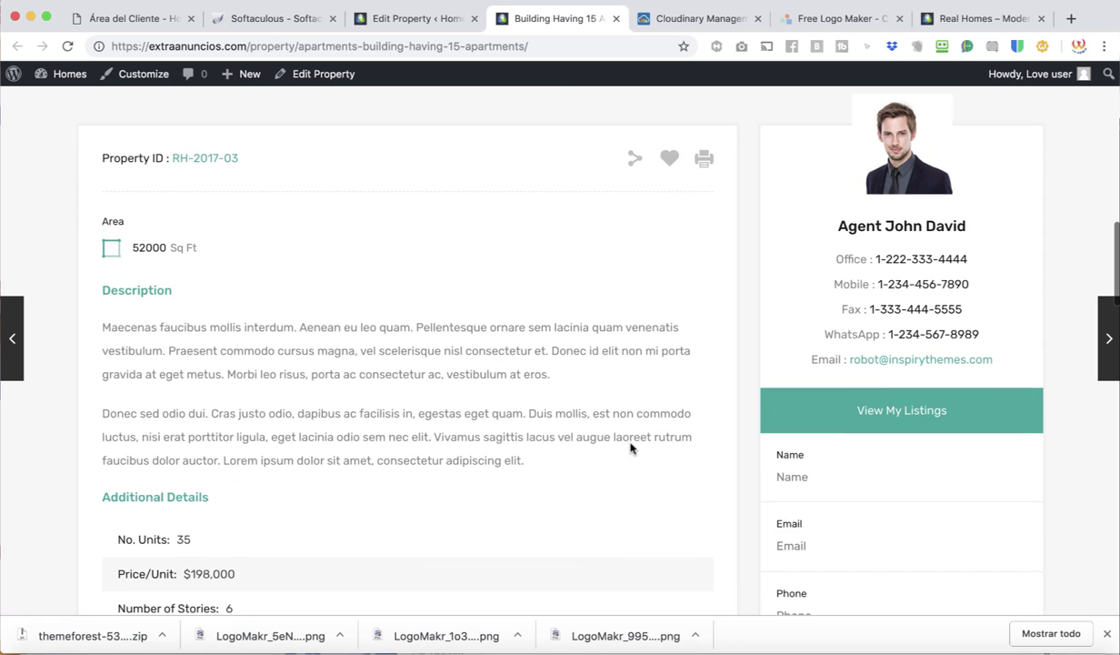
scroll(631, 447, down, 4)
scroll(631, 448, up, 5)
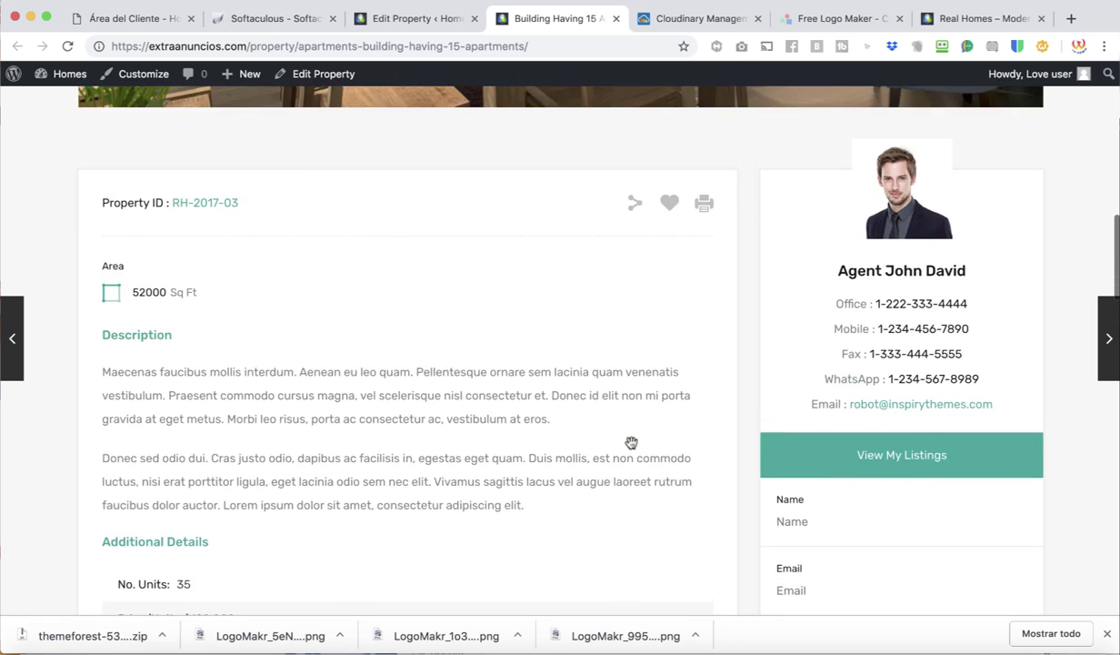
Step: Enter floor plan name FLOOR 1, price 40000, price postfix 40000 and size 25000
click(413, 18)
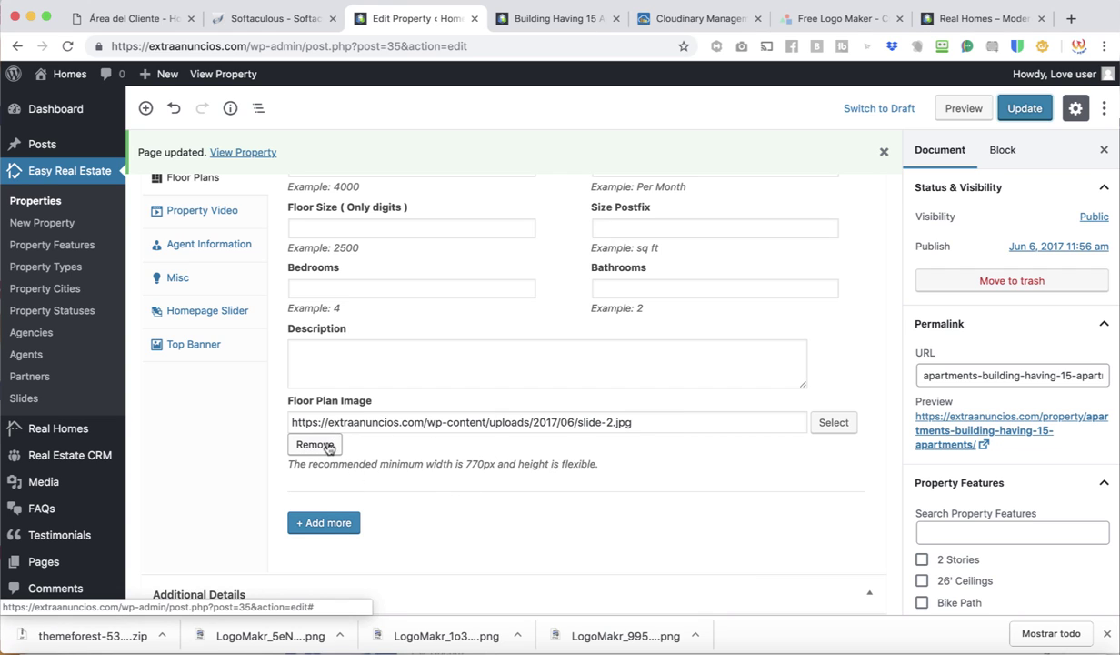
click(350, 232)
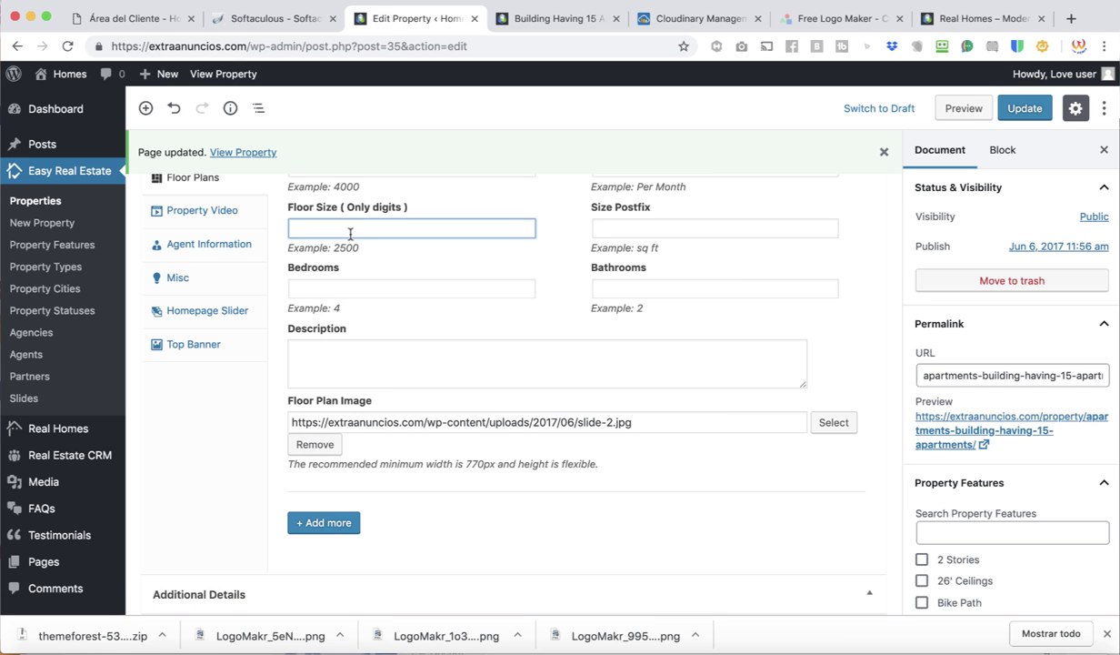
scroll(350, 234, up, 5)
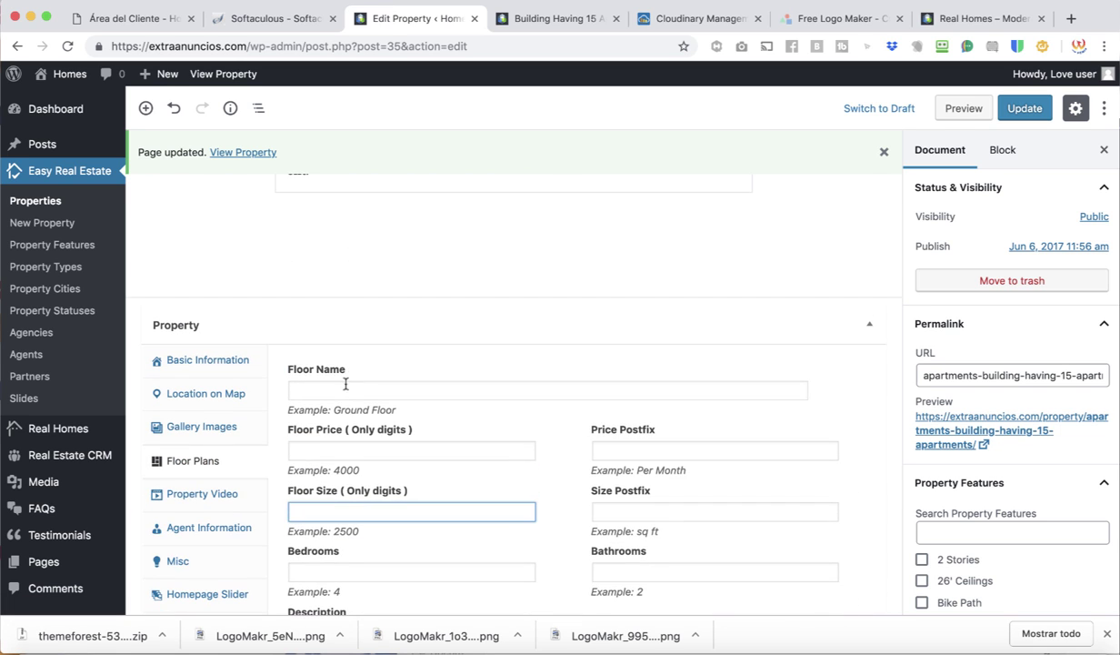
click(341, 391)
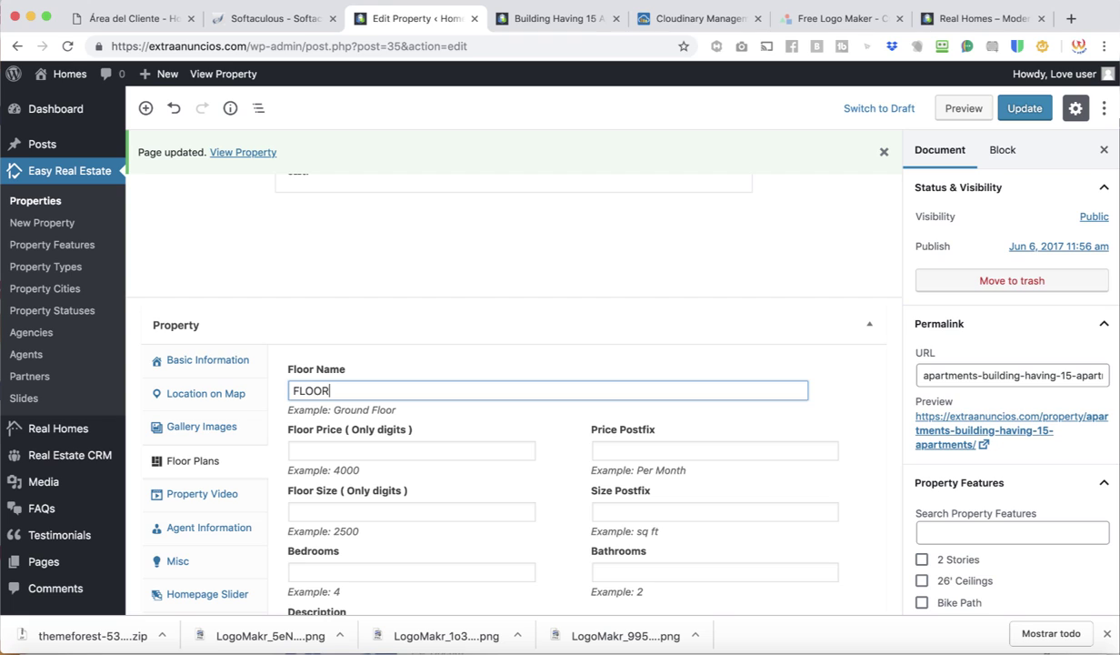
click(391, 451)
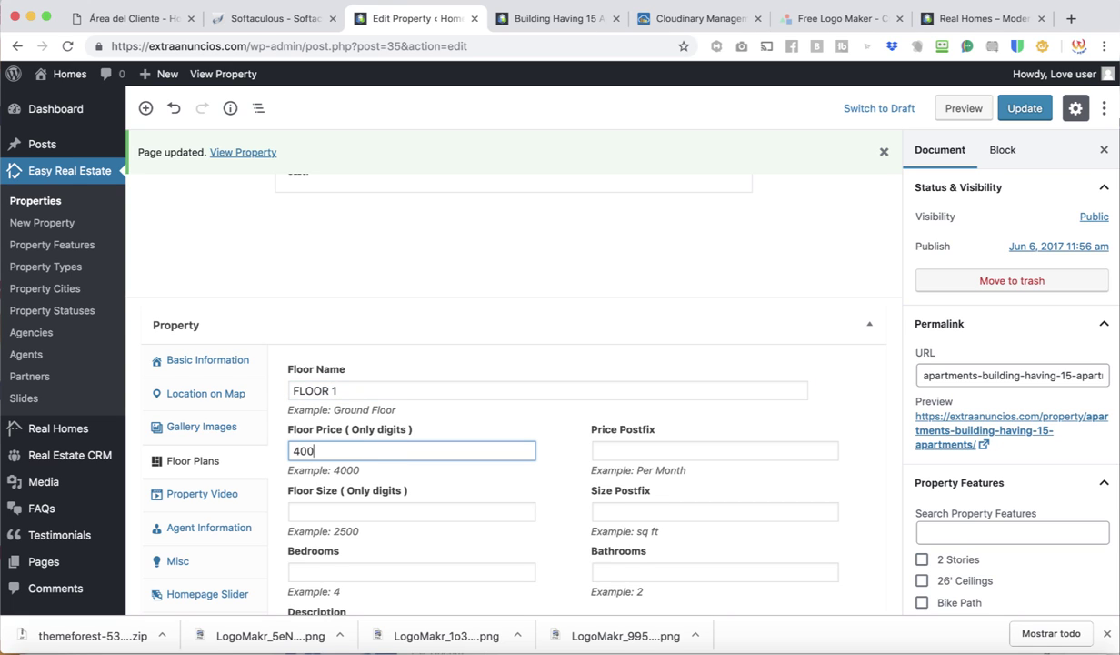
click(640, 453)
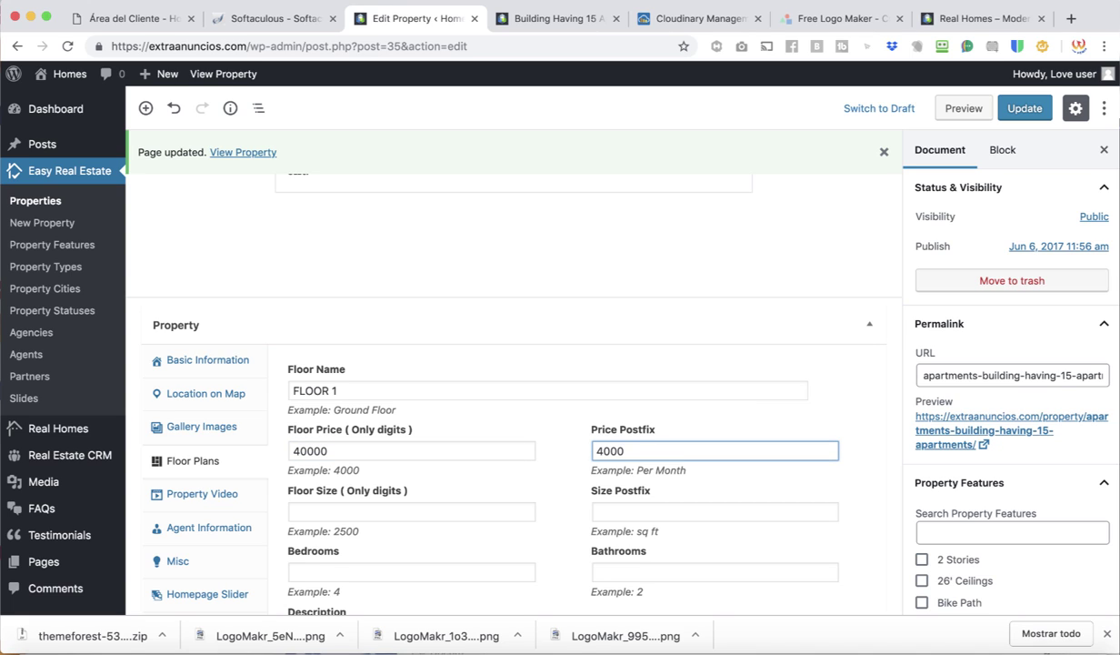
click(427, 515)
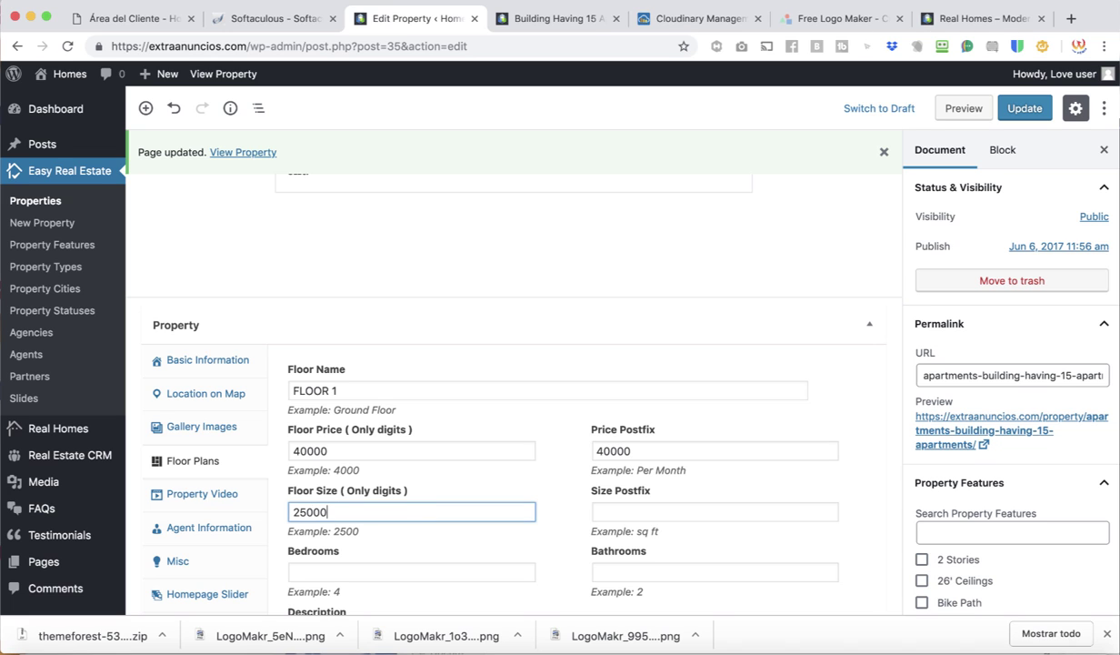
Step: Add 3 bedrooms, 2 bathrooms and a description, then update and open the listing
scroll(534, 576, down, 3)
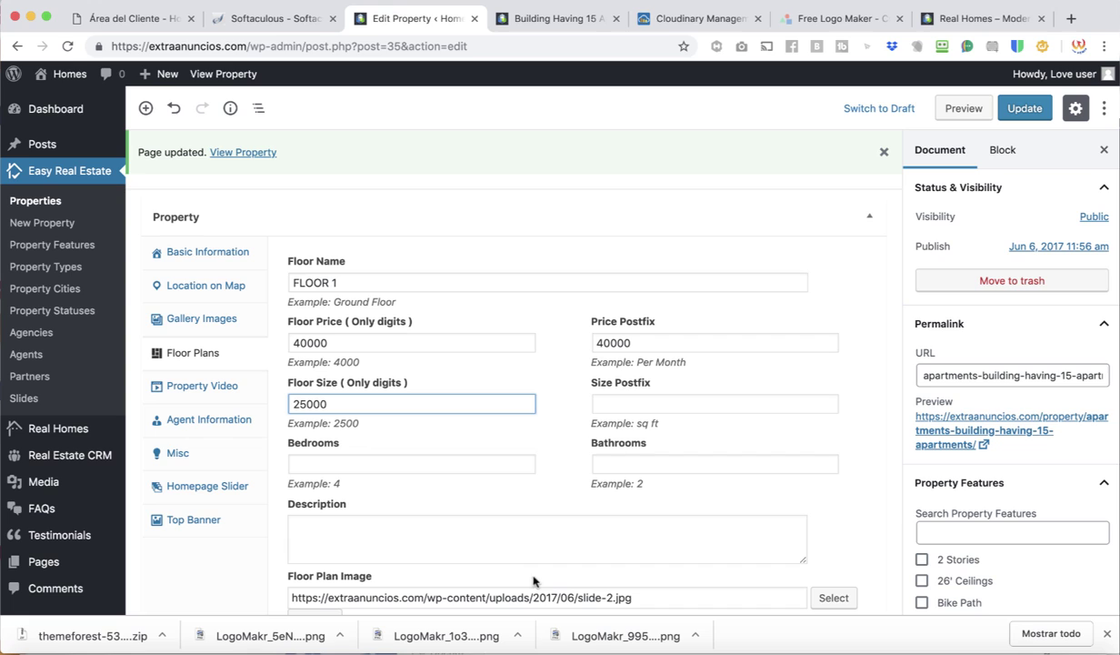
click(348, 466)
click(635, 463)
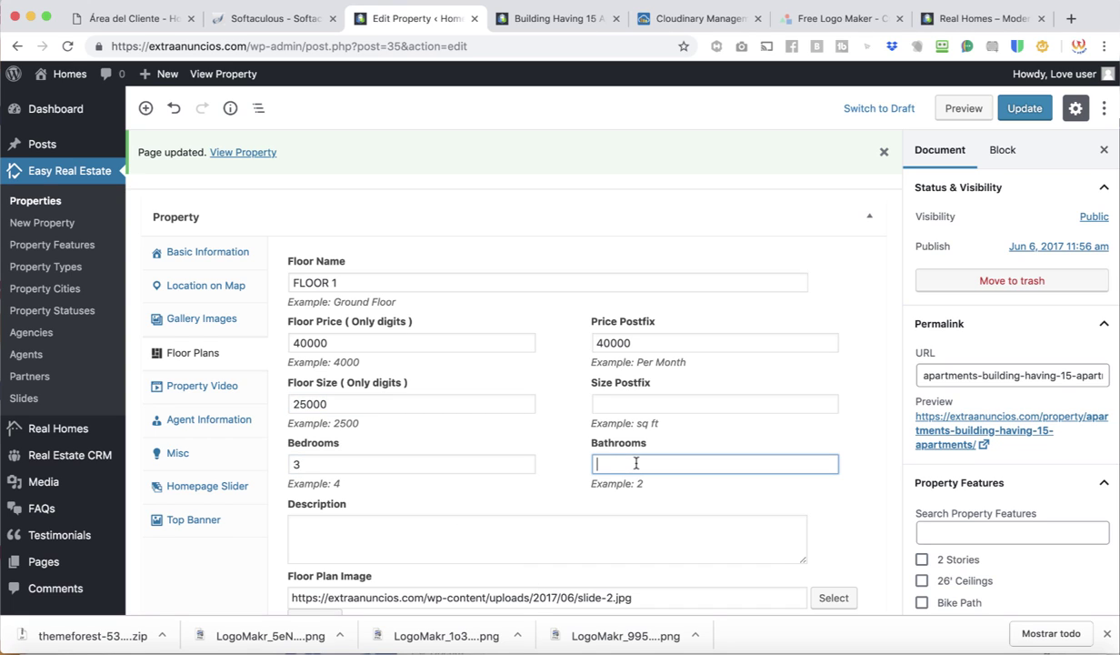
click(382, 523)
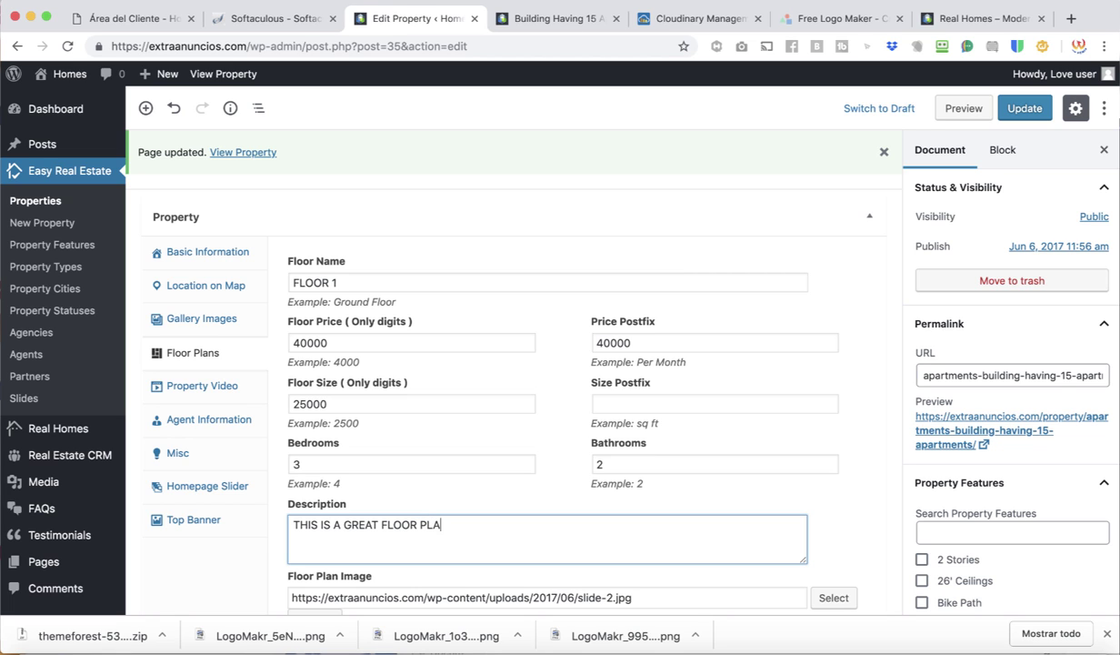
text(N)
scroll(630, 473, down, 5)
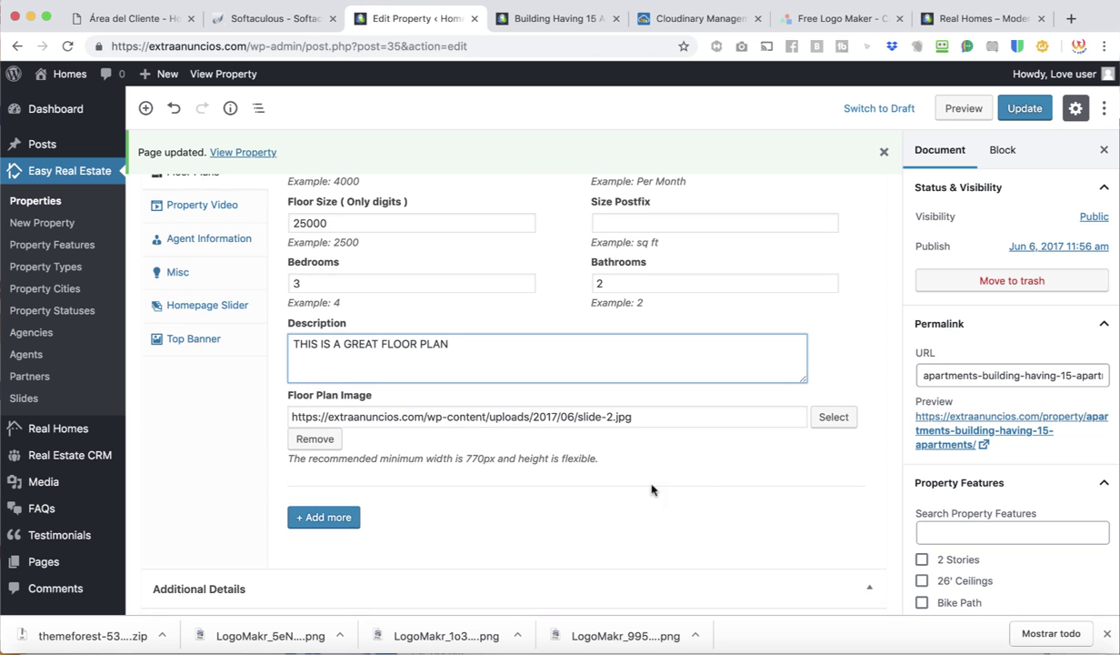
click(1014, 108)
click(526, 19)
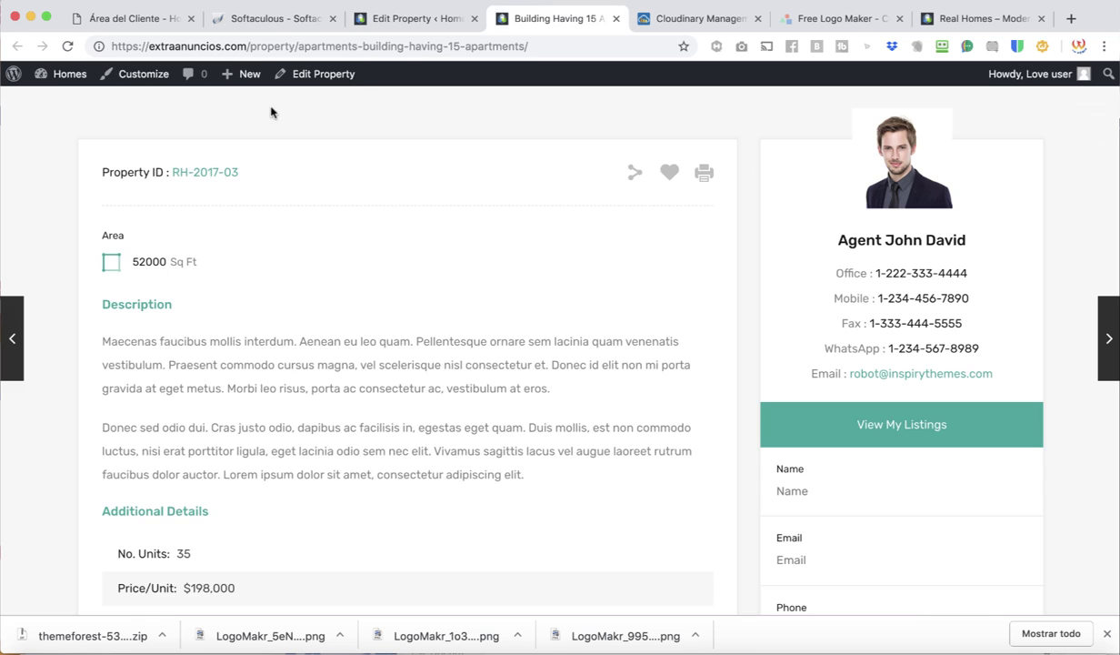
Step: Reload the front-end property listing and confirm the FLOOR 1 floor plan panel collapses and expands
click(67, 45)
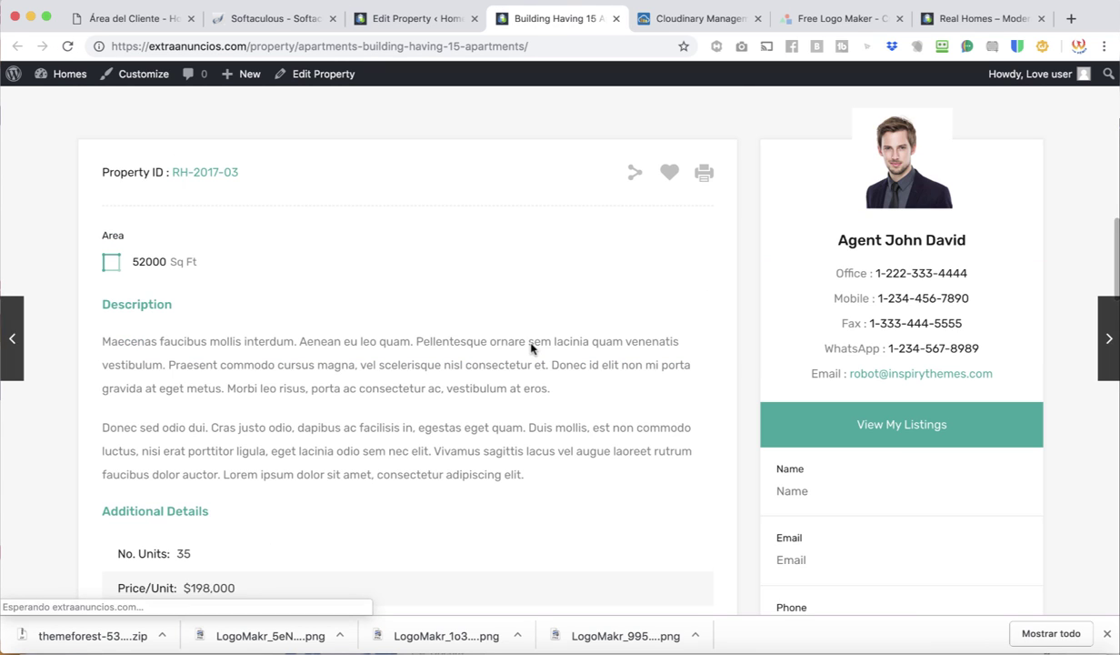
scroll(532, 349, down, 10)
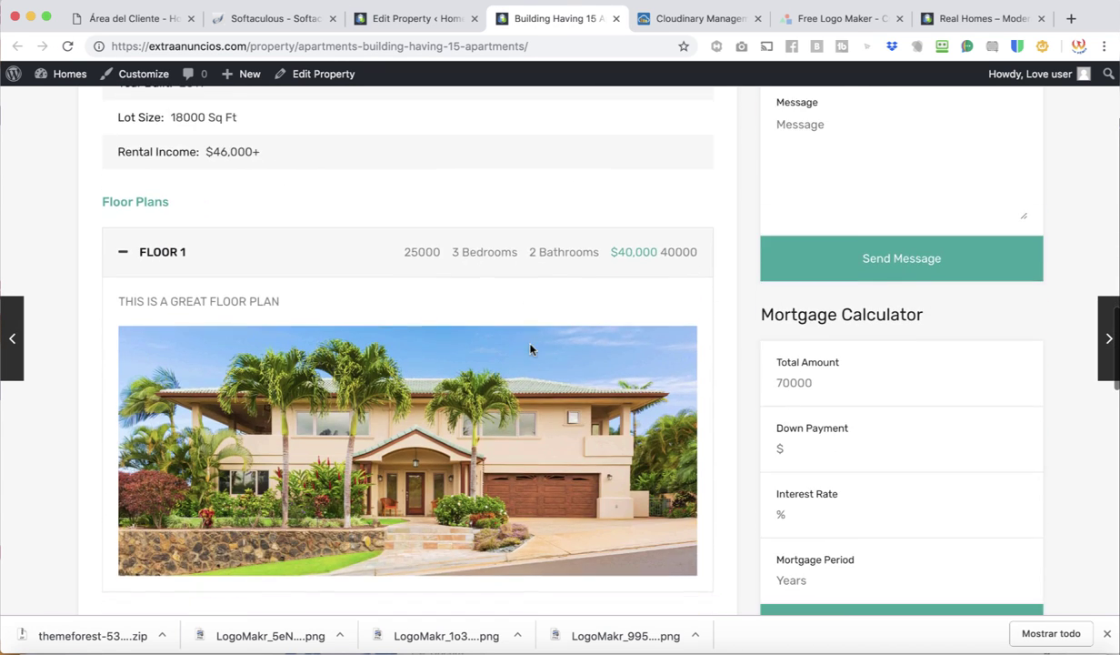
scroll(532, 349, down, 2)
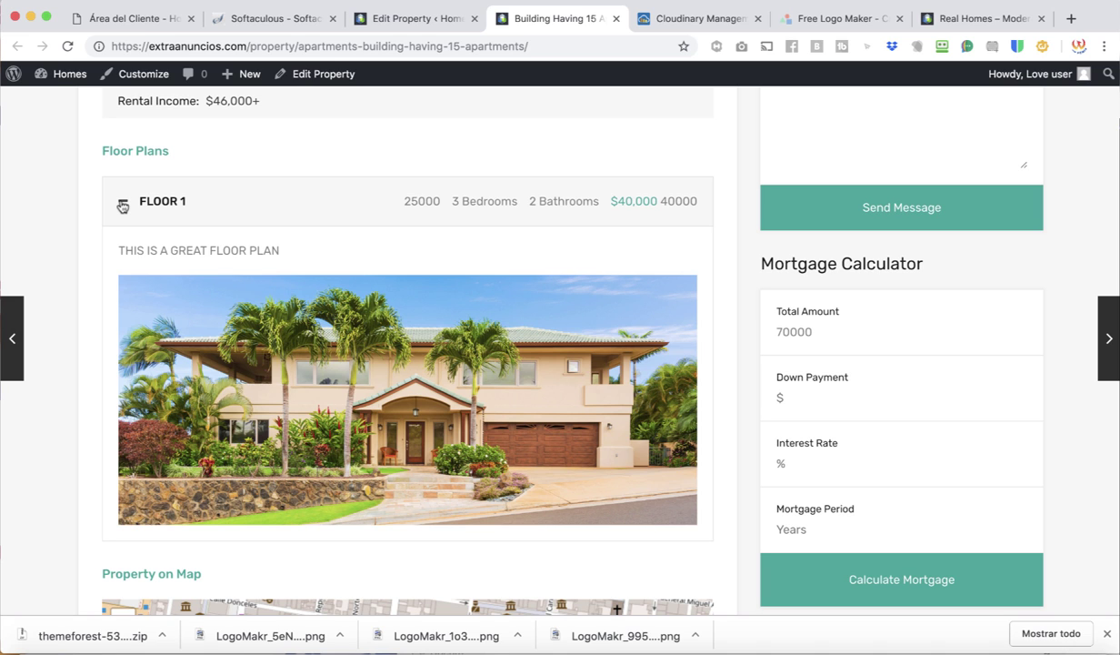
click(123, 206)
click(122, 206)
Step: Finish reviewing the listing and return to the Edit Property tab
scroll(726, 365, down, 2)
scroll(725, 365, up, 3)
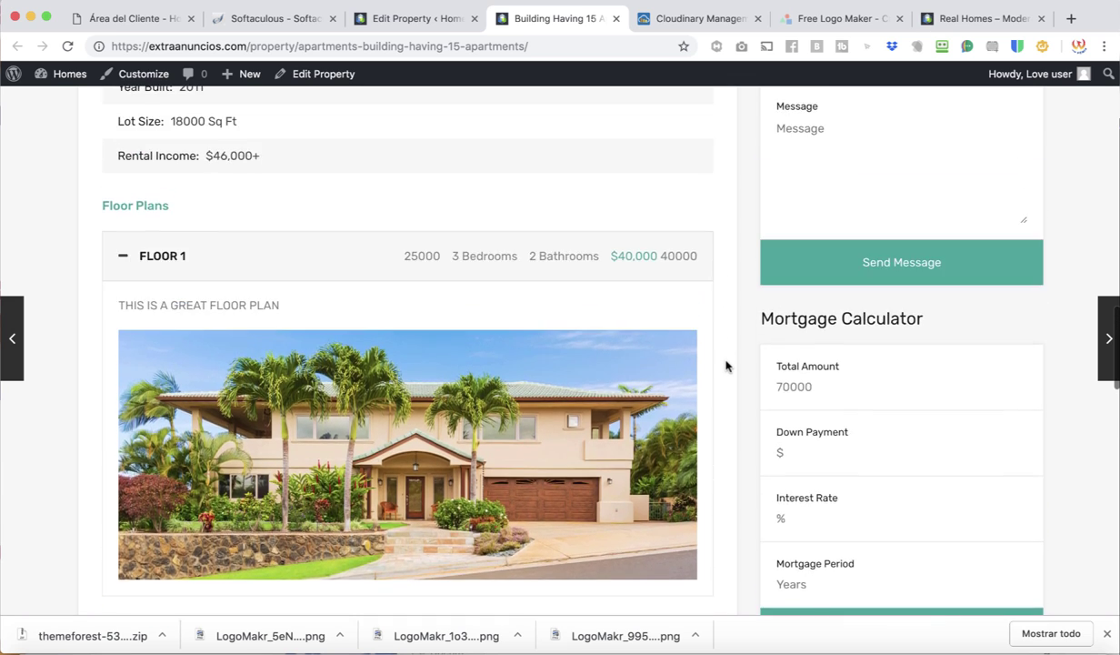
scroll(724, 367, down, 1)
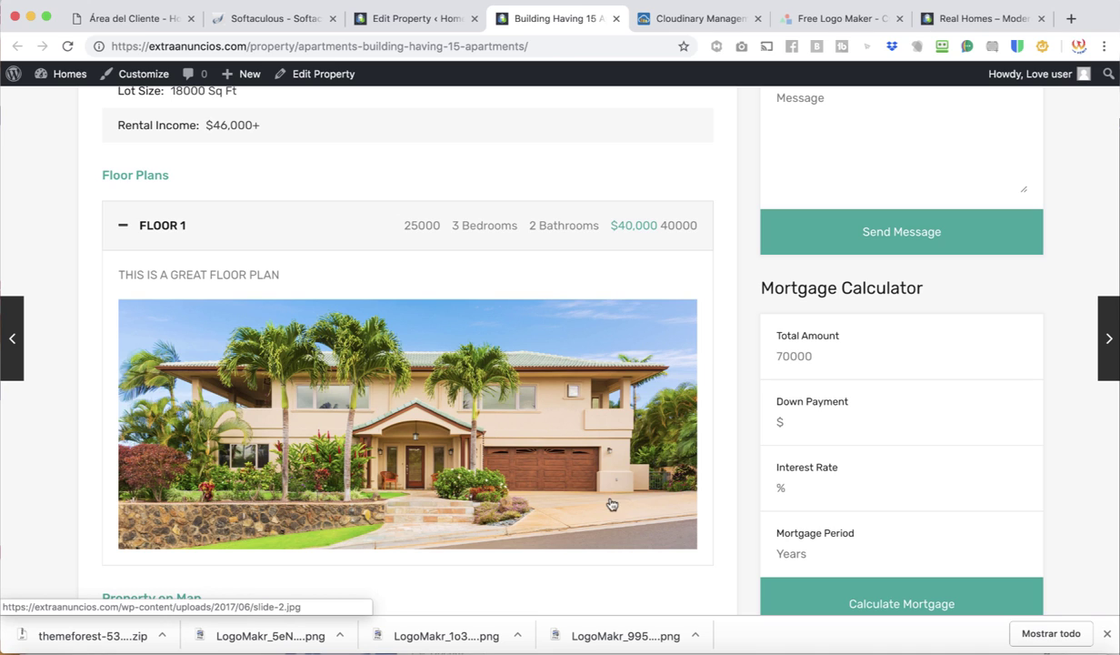
scroll(574, 494, down, 2)
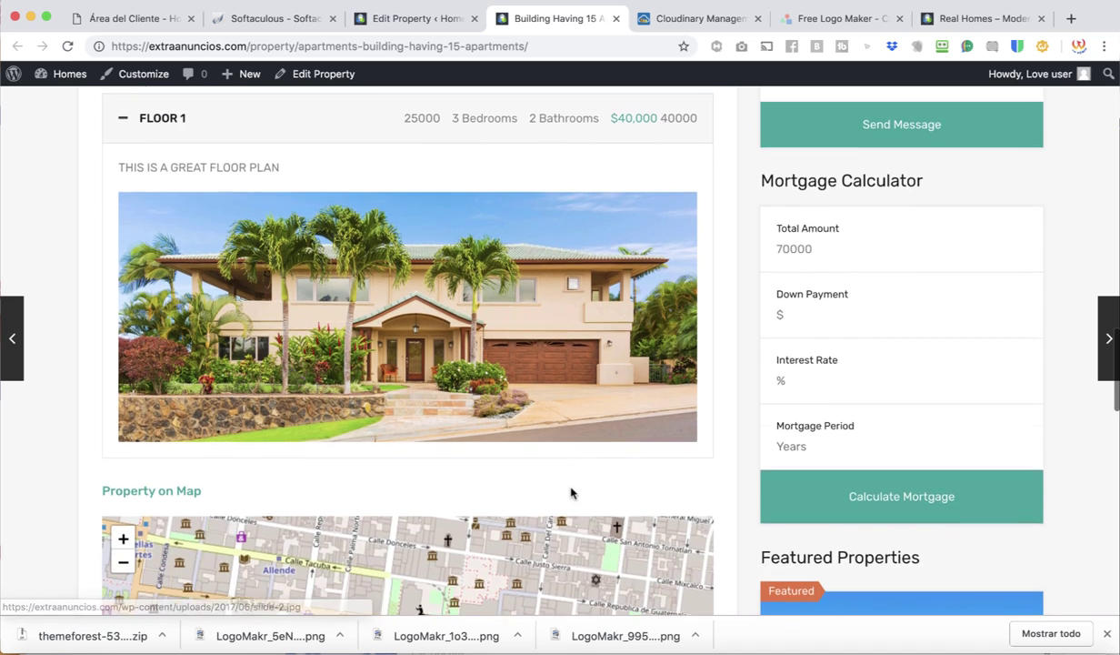
scroll(573, 493, up, 2)
scroll(573, 493, up, 1)
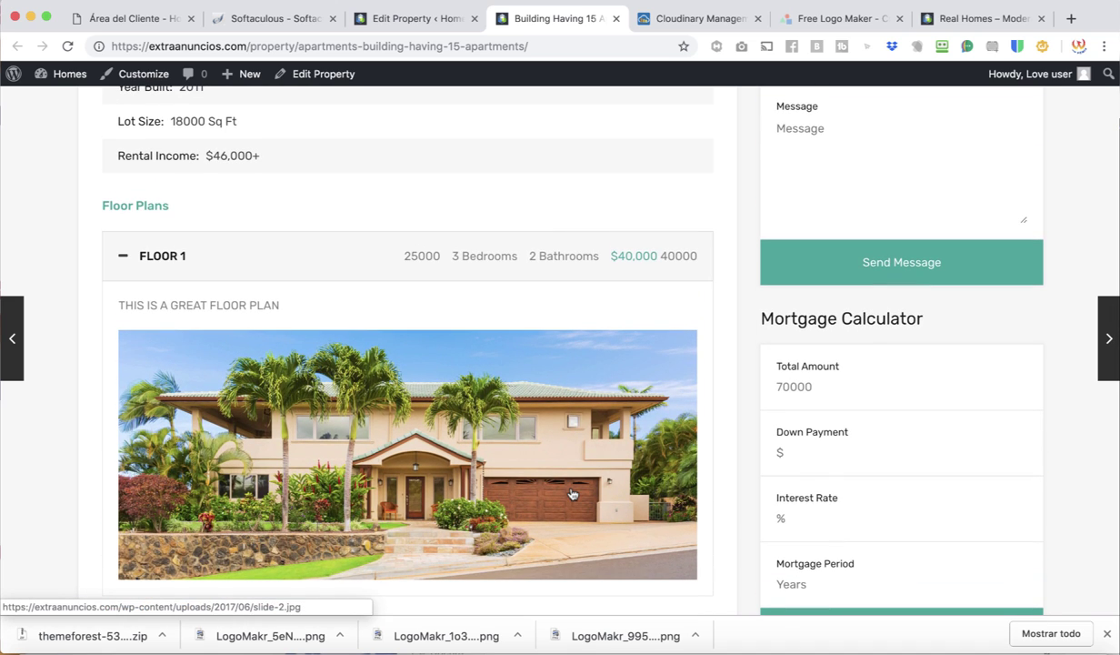
scroll(573, 494, down, 2)
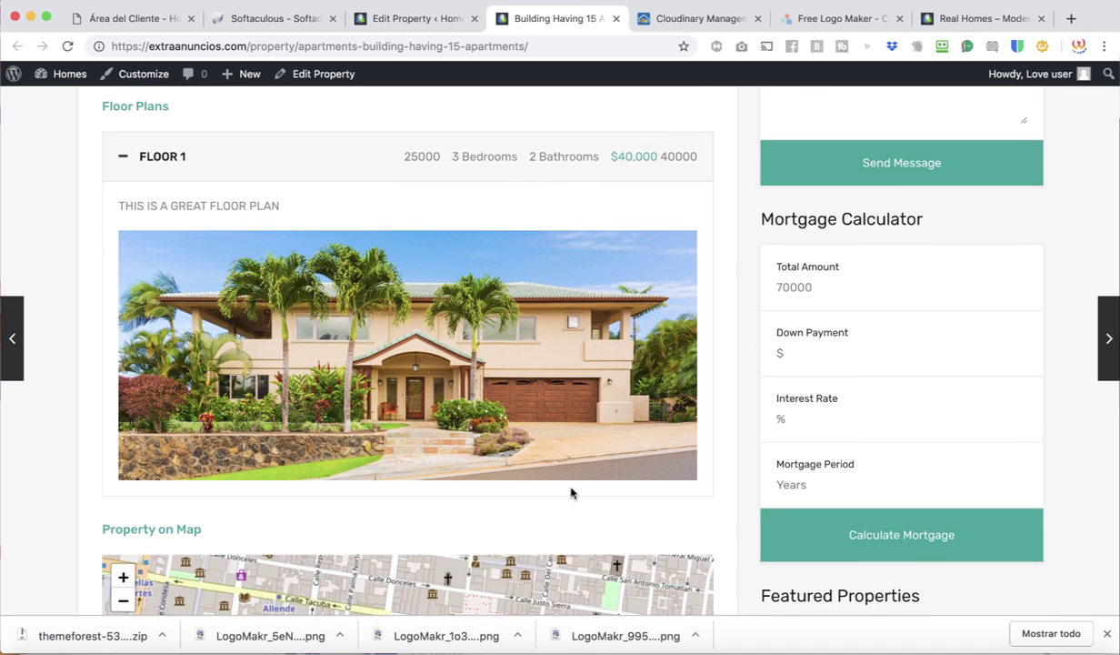
scroll(559, 367, up, 10)
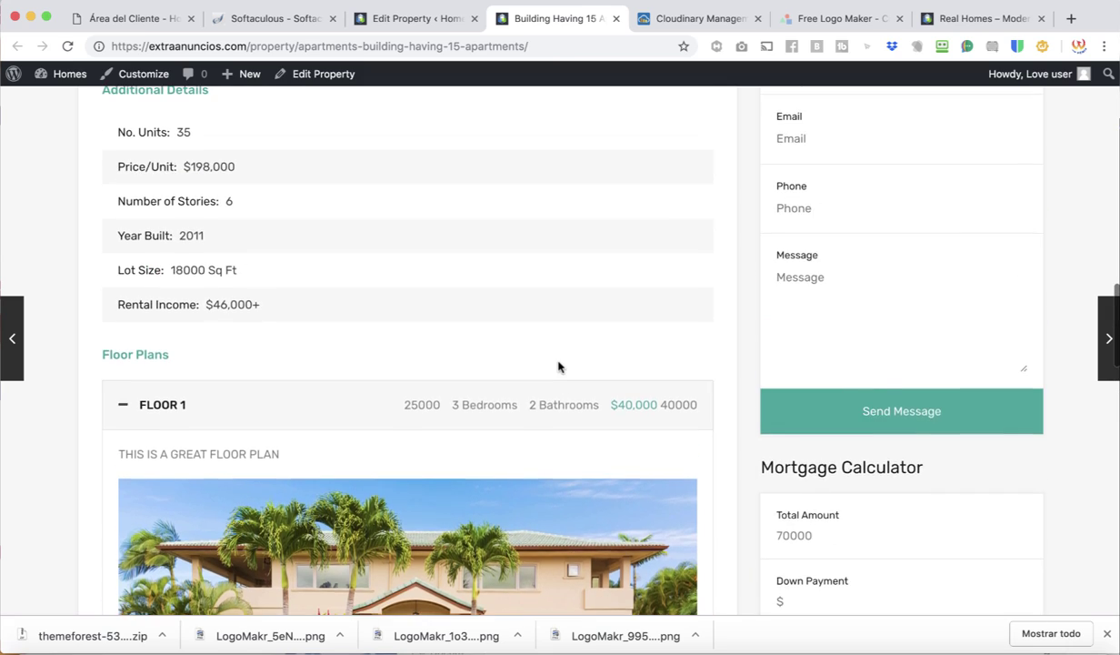
scroll(558, 367, up, 5)
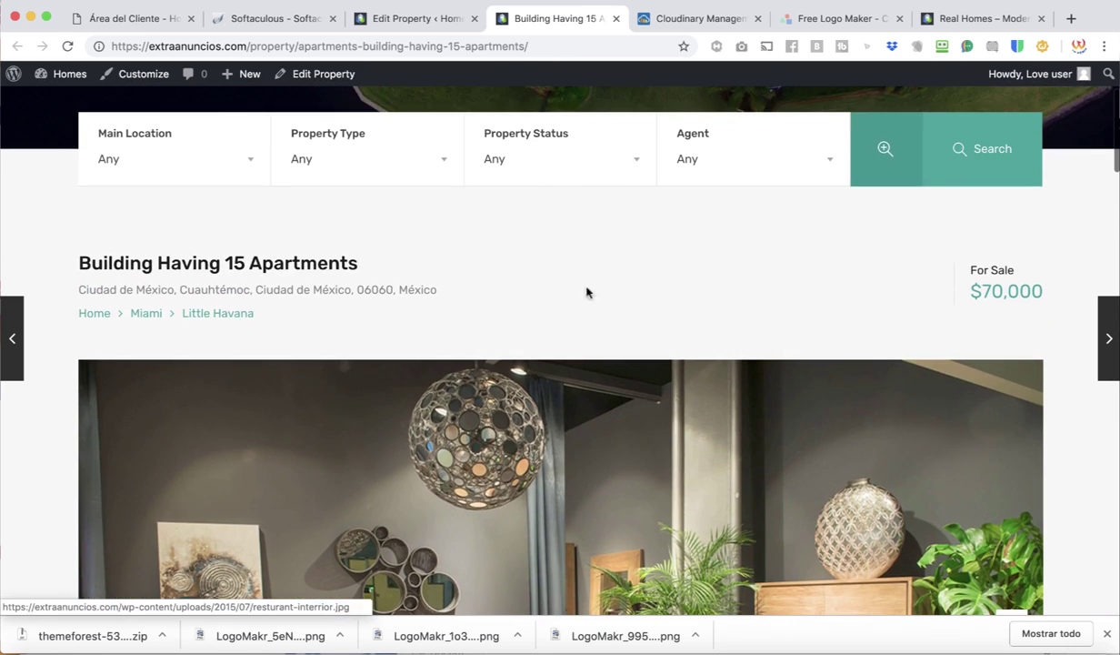
click(419, 18)
Step: Show the Property Video settings with the YouTube virtual tour video URL
scroll(396, 423, down, 5)
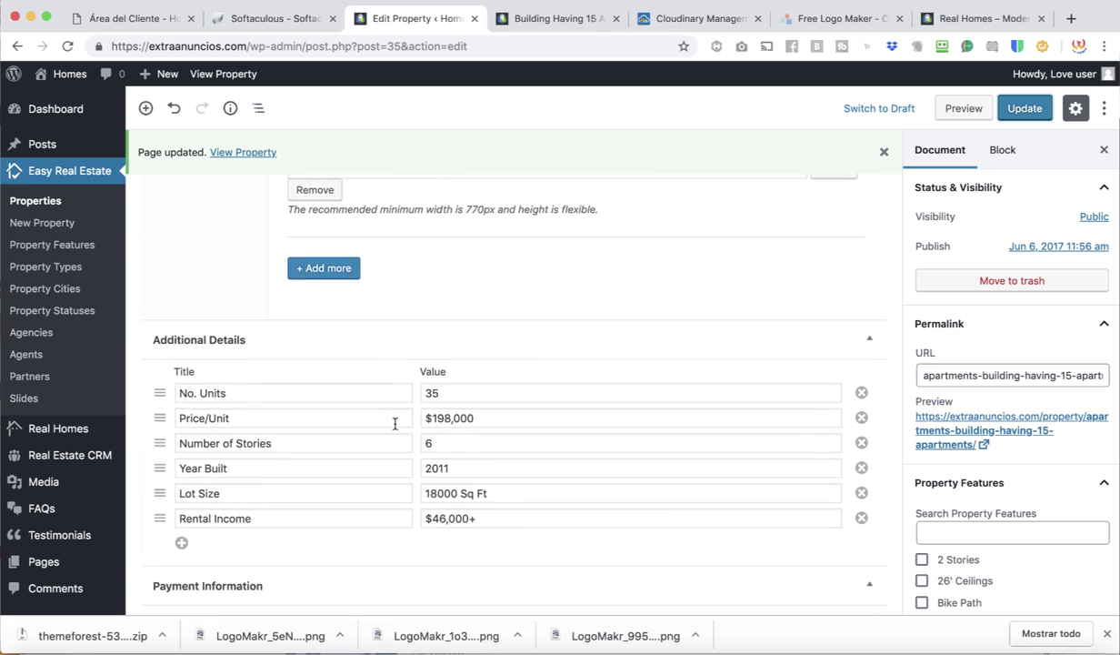
scroll(395, 425, up, 1)
scroll(396, 424, up, 4)
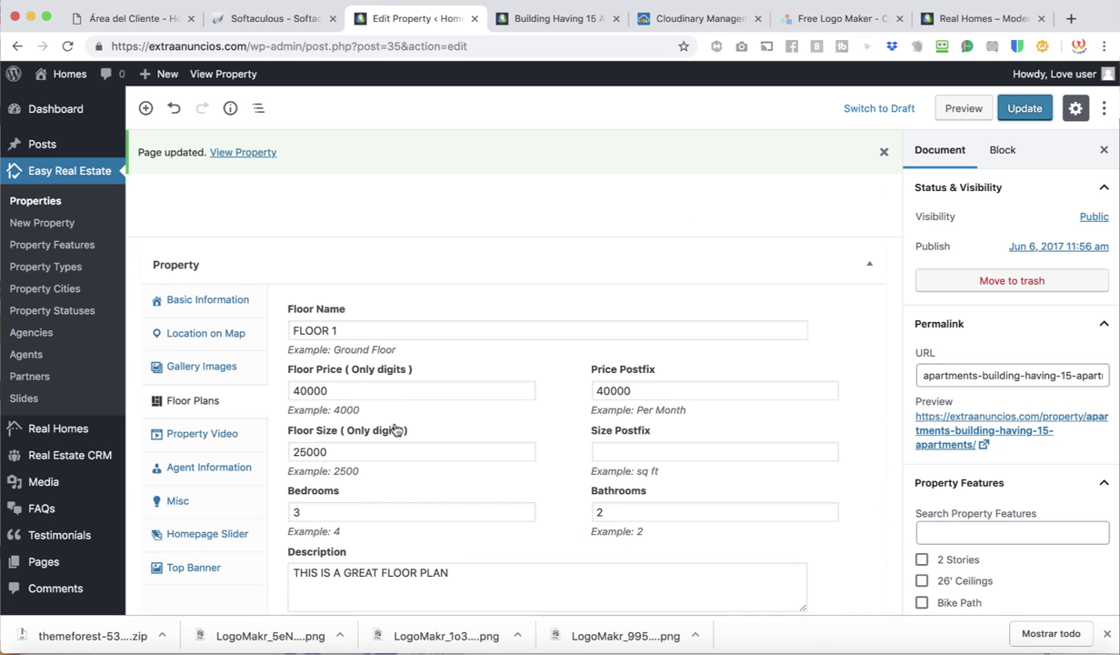
click(214, 435)
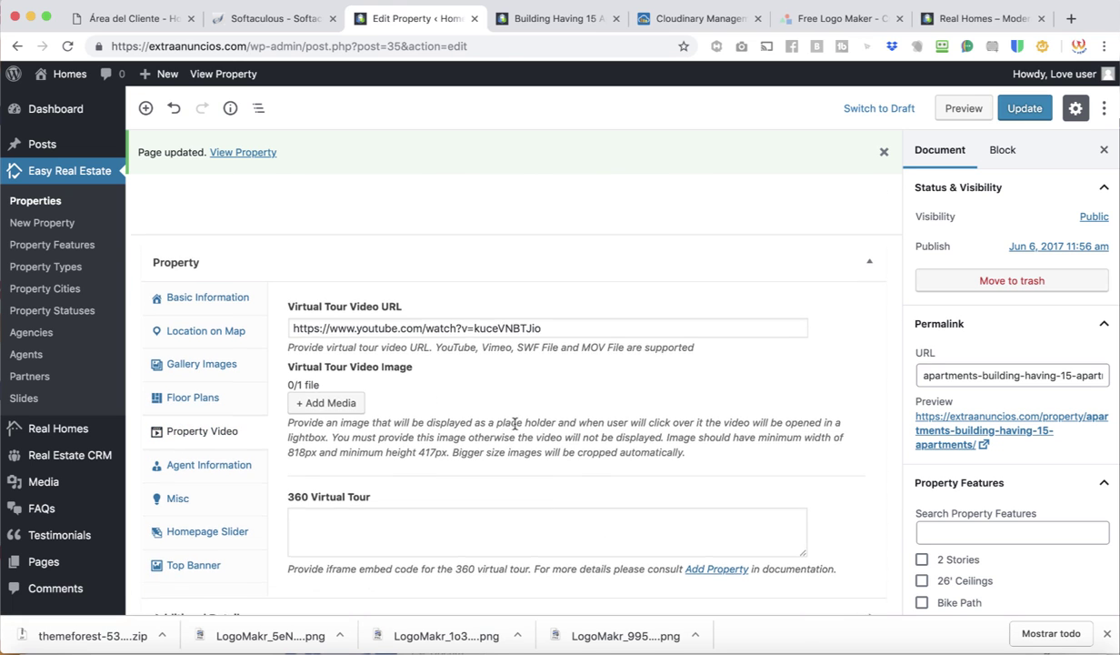
scroll(515, 427, down, 2)
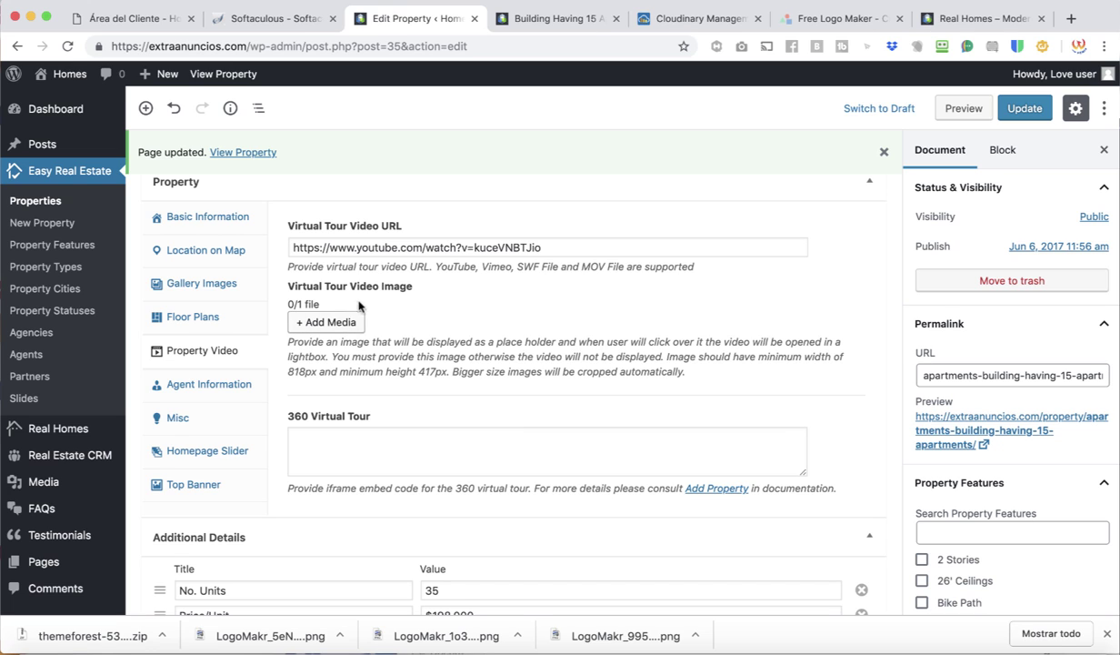
Step: Select the whole Virtual Tour Video URL, then place the cursor in the empty 360 Virtual Tour box
triple_click(466, 246)
right_click(482, 245)
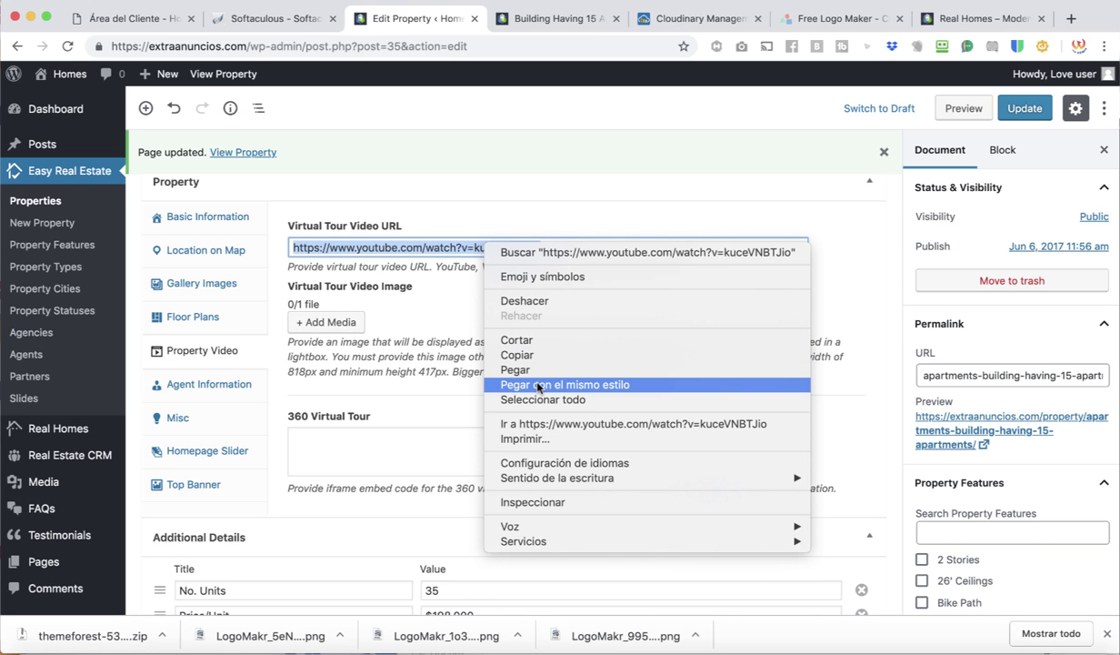
click(400, 311)
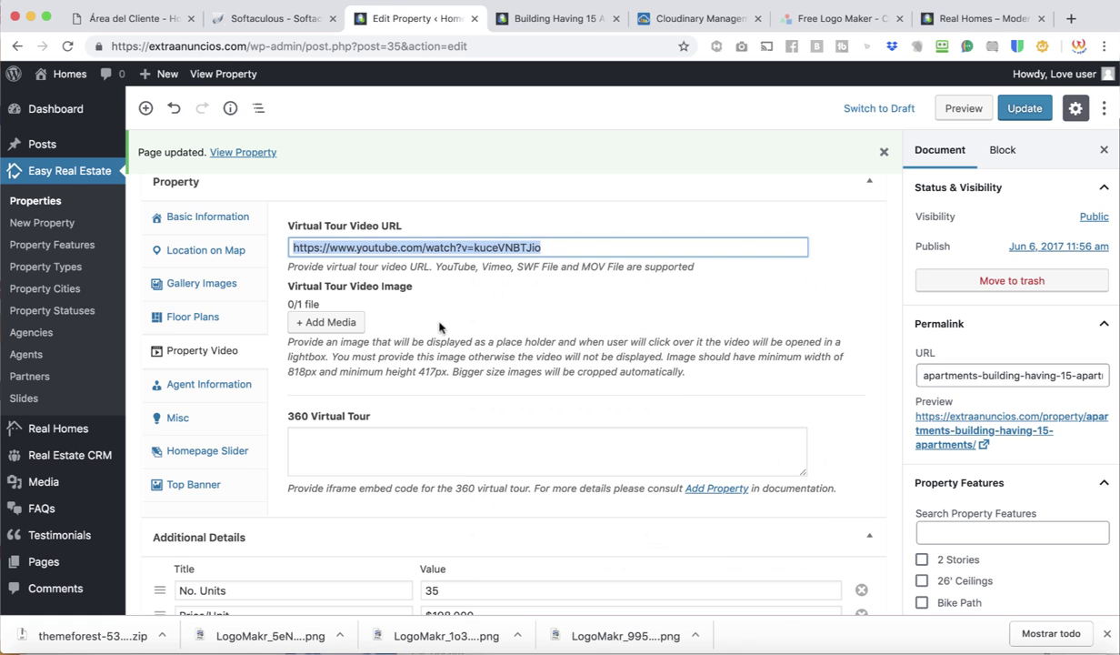
click(350, 438)
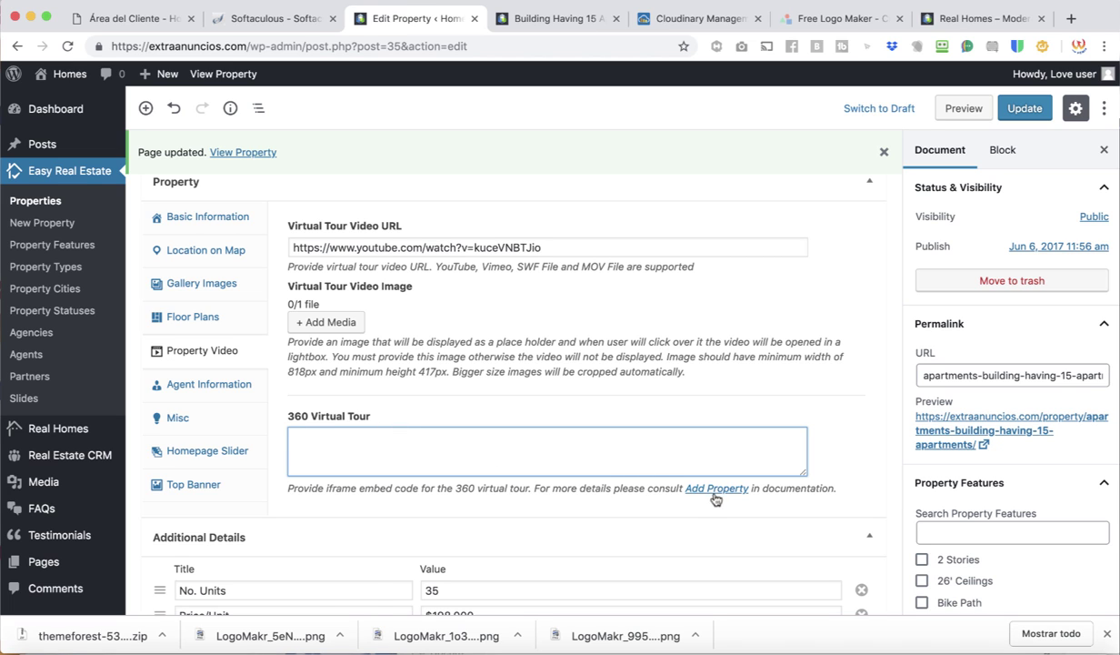
scroll(522, 482, down, 2)
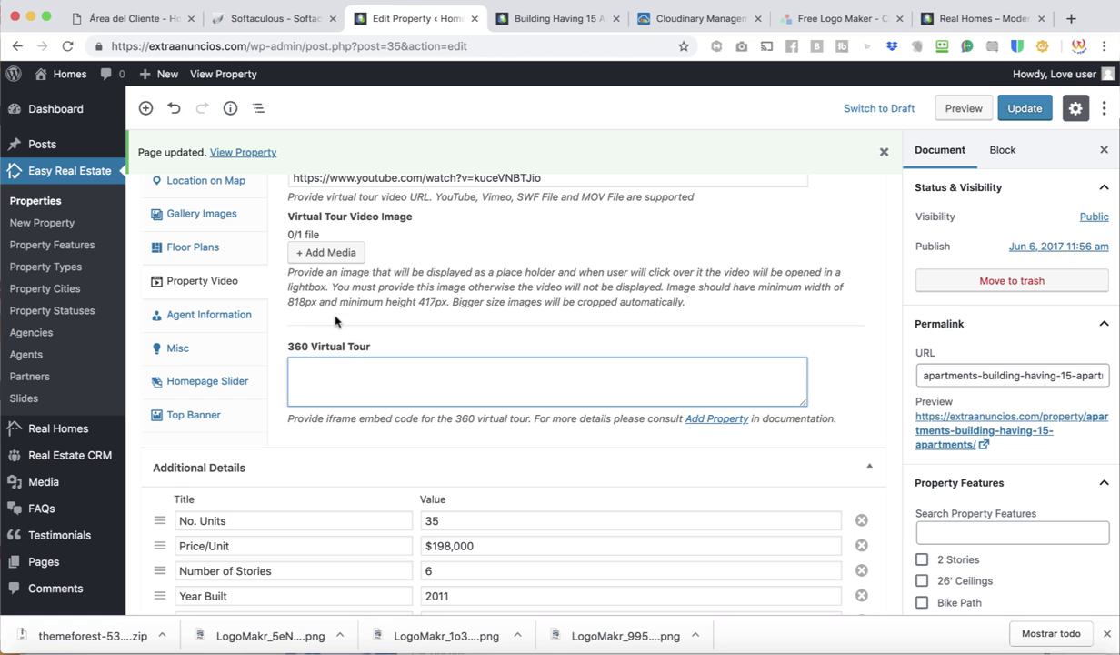
Step: Show the Agent Information tab for Building Having 15 Apartments and review the assigned agent
scroll(335, 319, up, 3)
scroll(336, 319, down, 2)
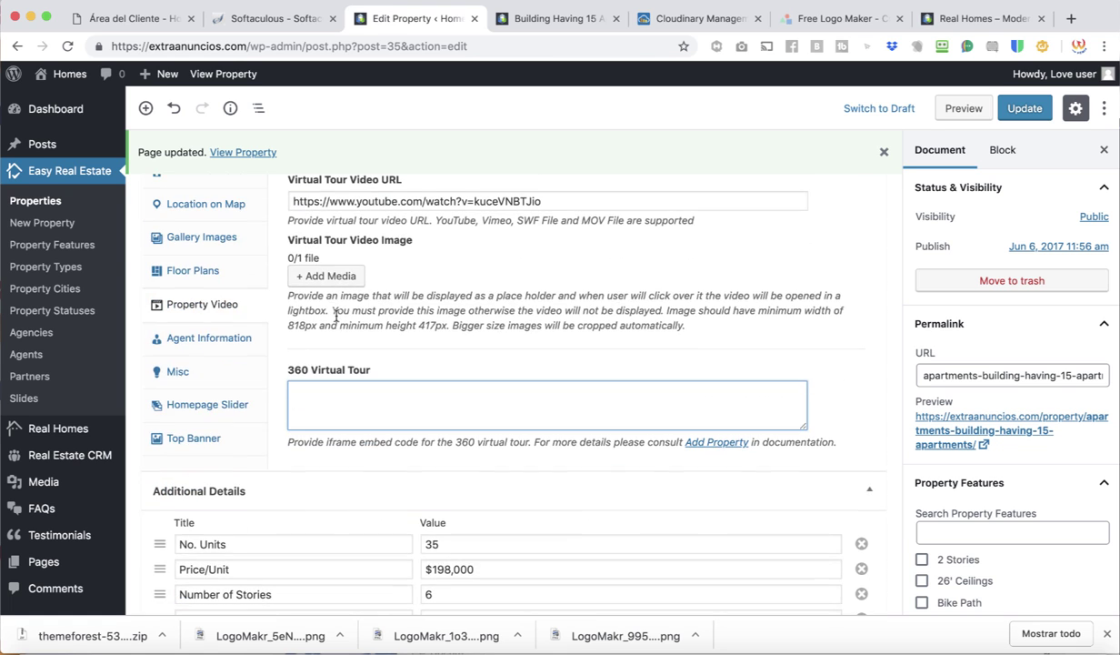
scroll(374, 485, down, 1)
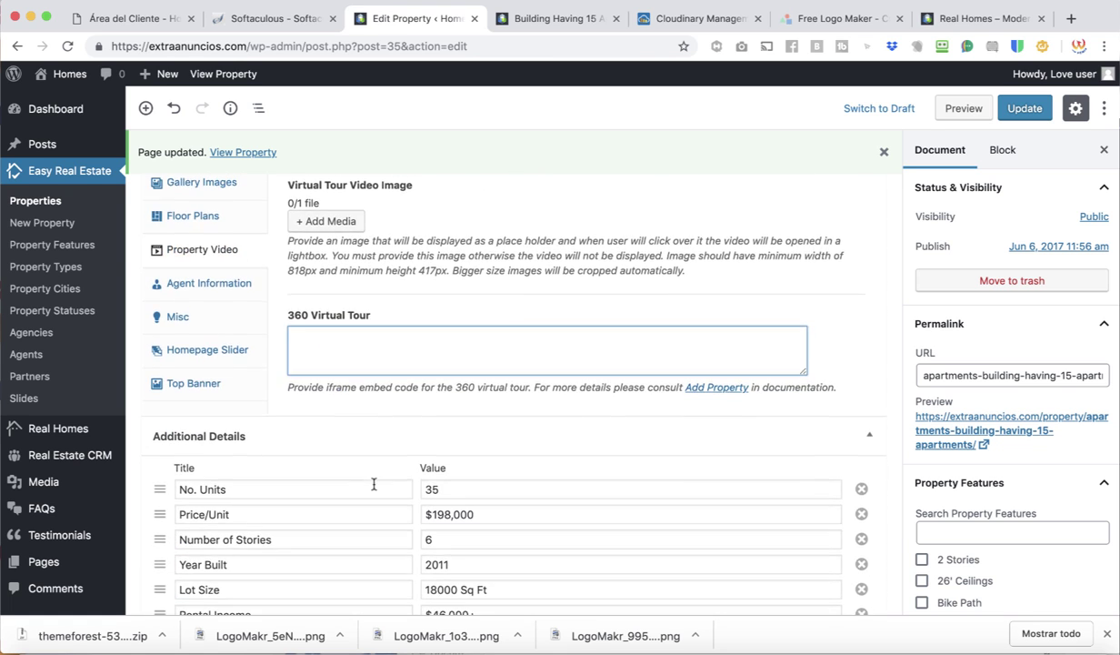
click(224, 288)
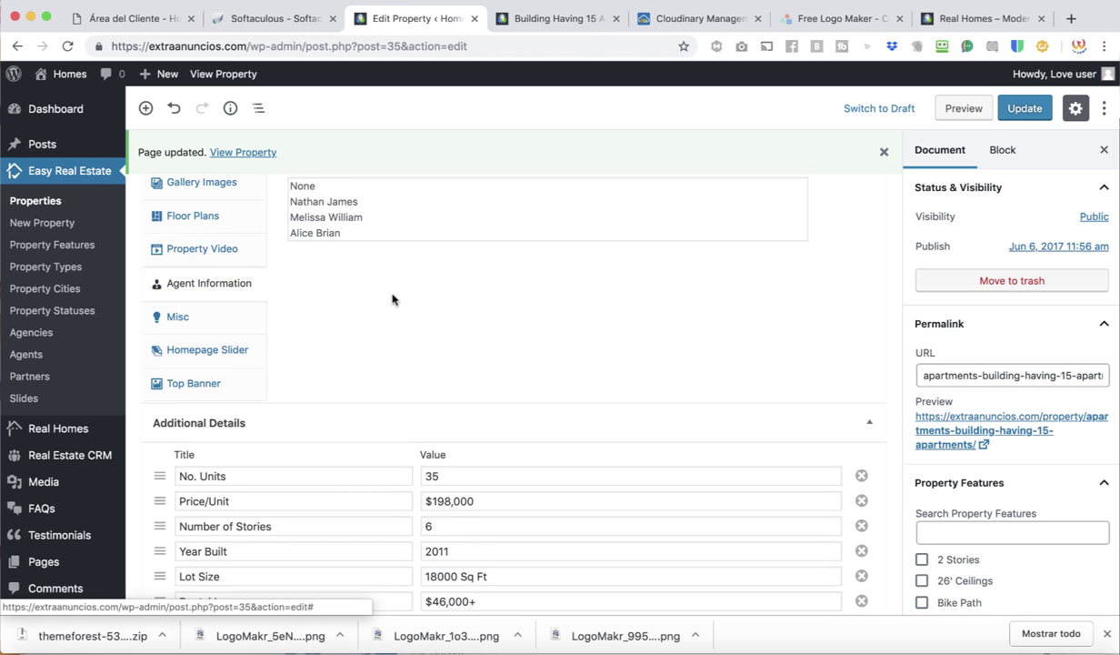
scroll(392, 297, up, 4)
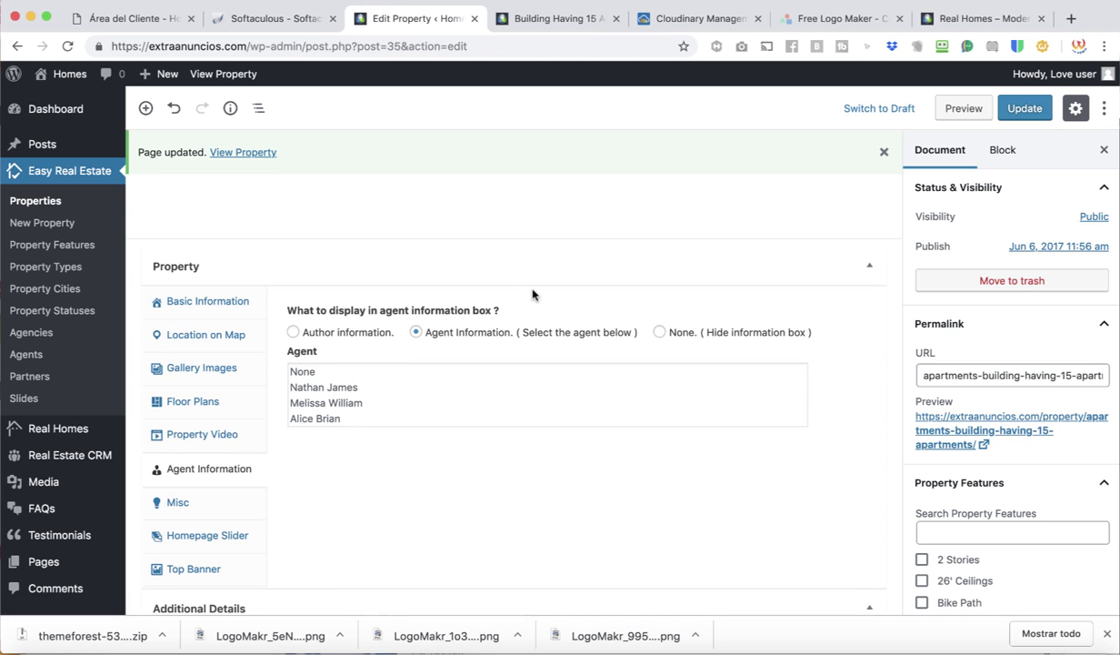
scroll(532, 294, down, 1)
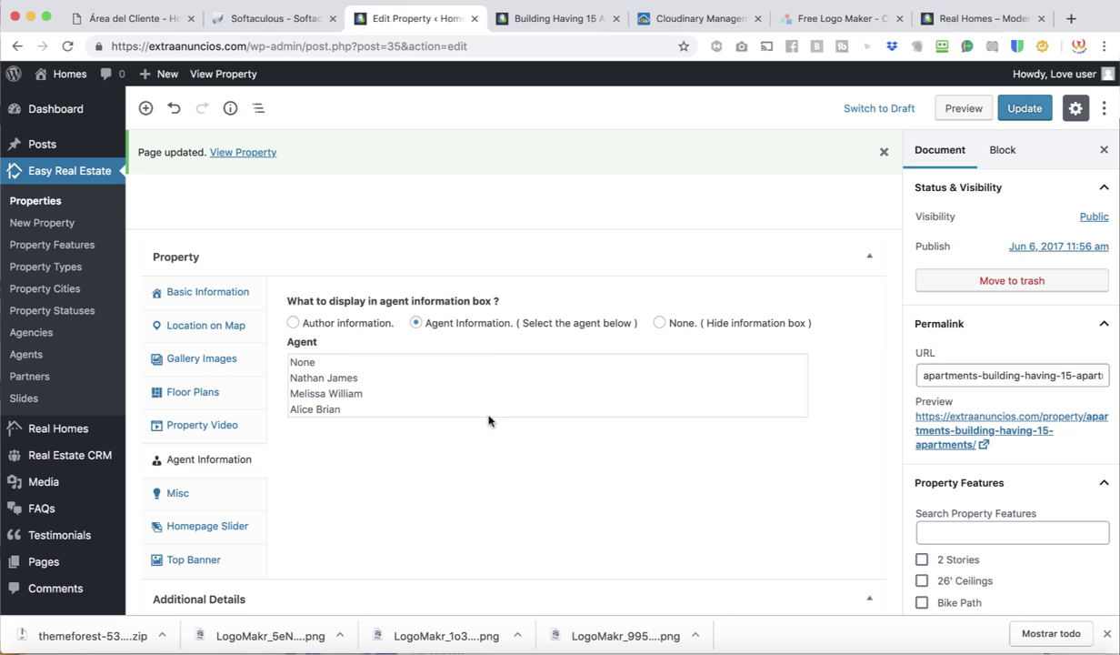
scroll(488, 400, down, 2)
scroll(430, 376, up, 1)
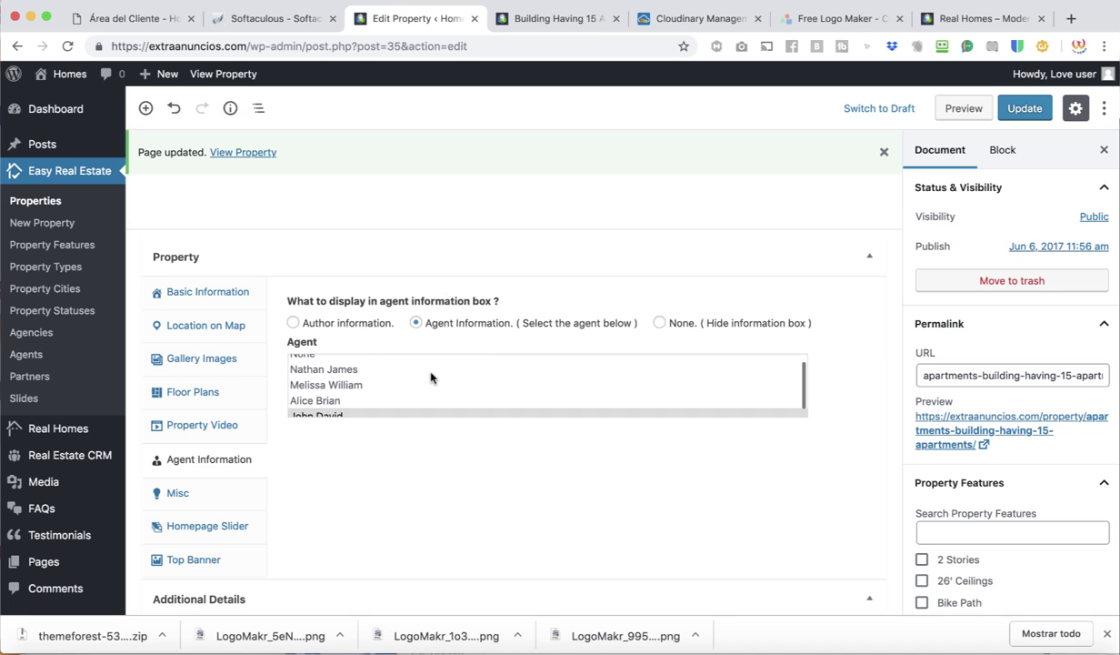
scroll(431, 376, down, 1)
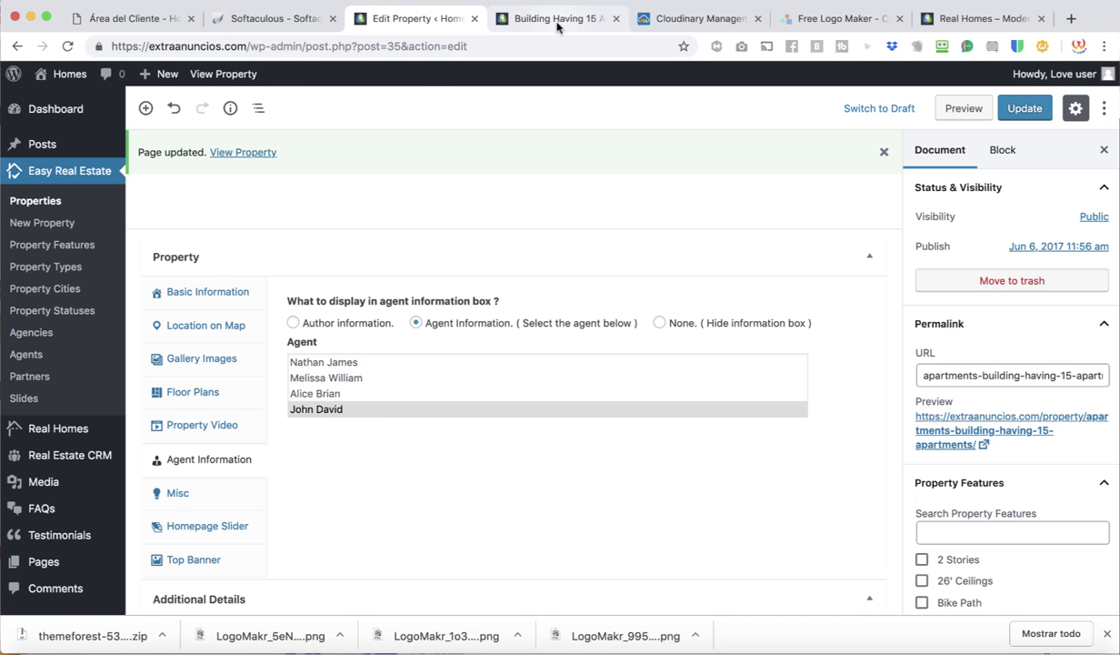
Step: Check the current agent on the property's public listing page
click(557, 8)
scroll(886, 489, down, 10)
scroll(886, 490, up, 4)
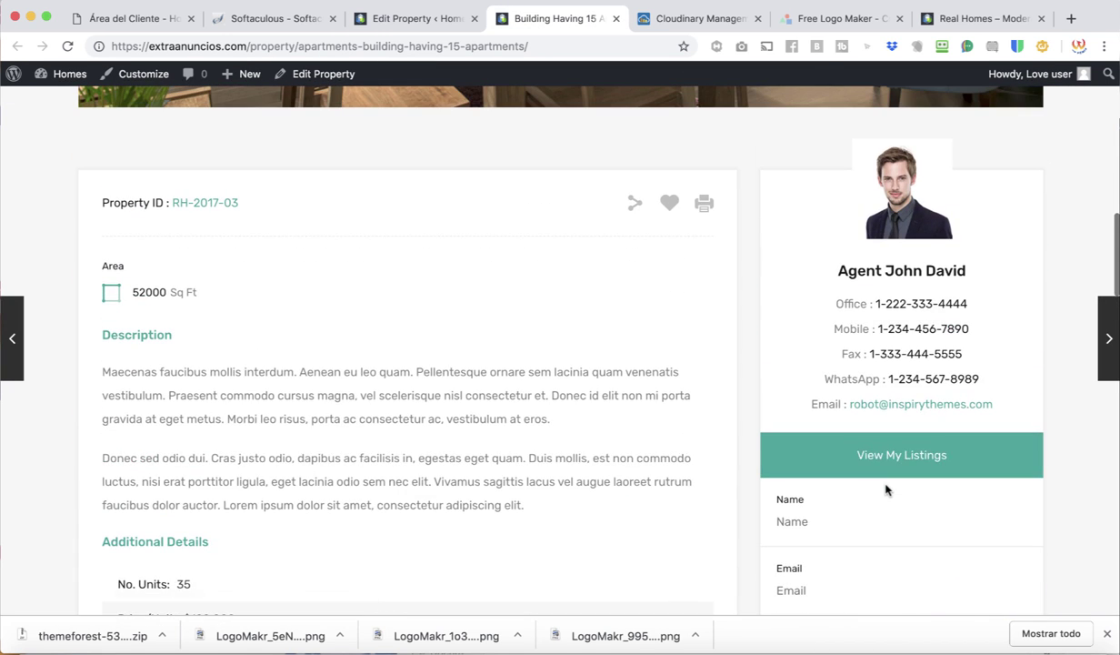
click(432, 22)
Step: Assign a different agent from the Agent list and update the property
click(366, 378)
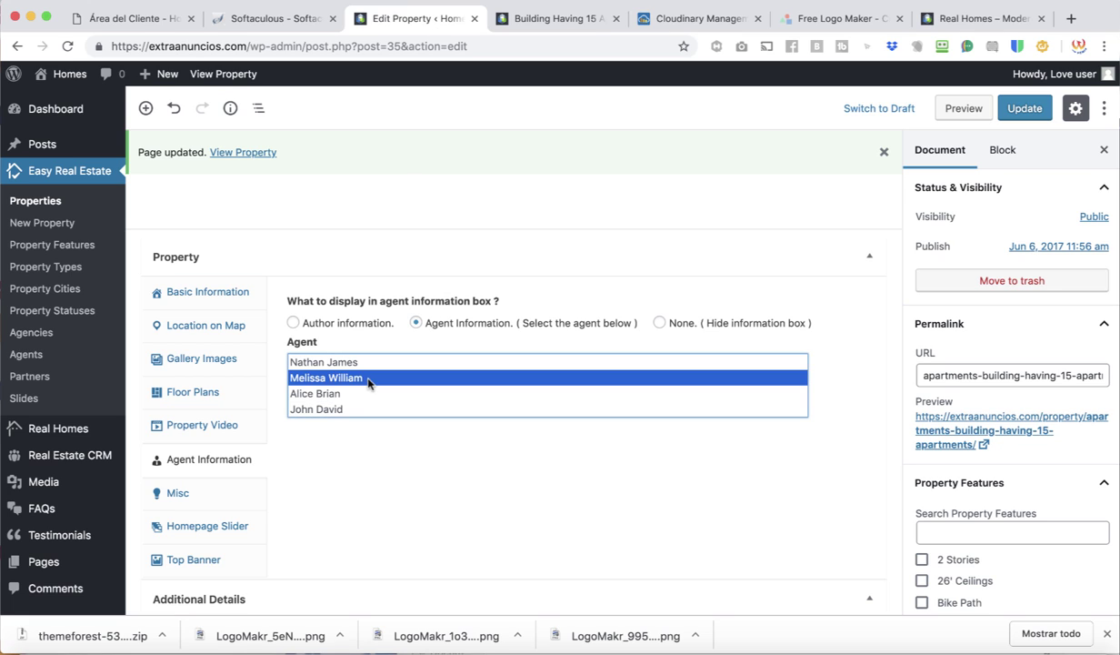
click(364, 392)
click(375, 378)
click(1025, 107)
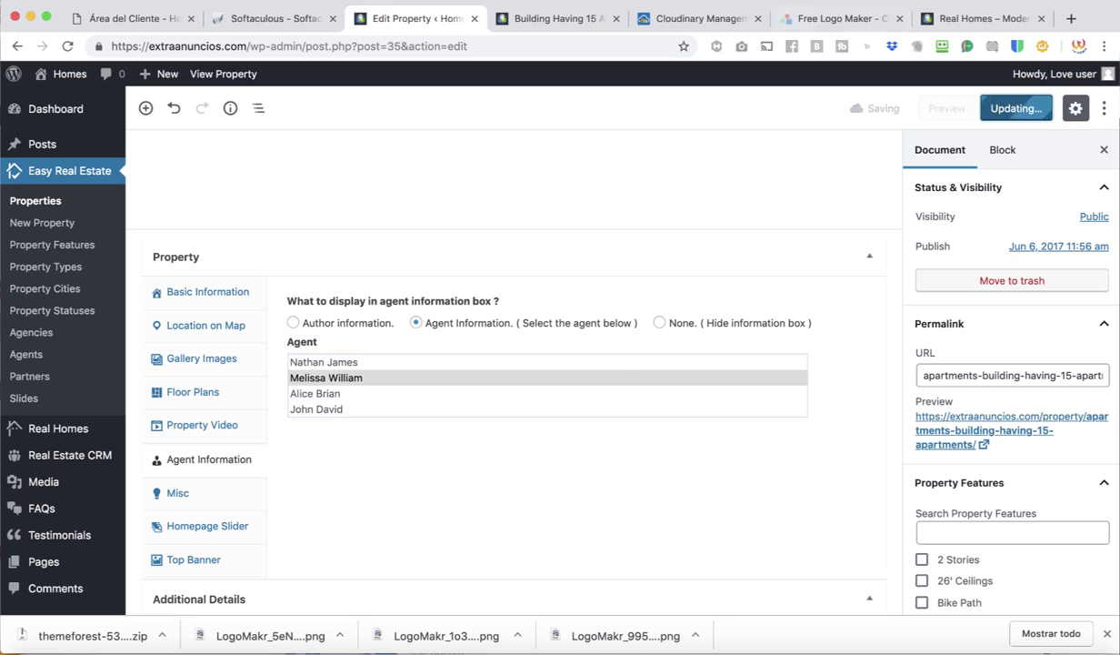
Step: Reload the public listing to confirm the new agent card appears
click(562, 24)
click(66, 46)
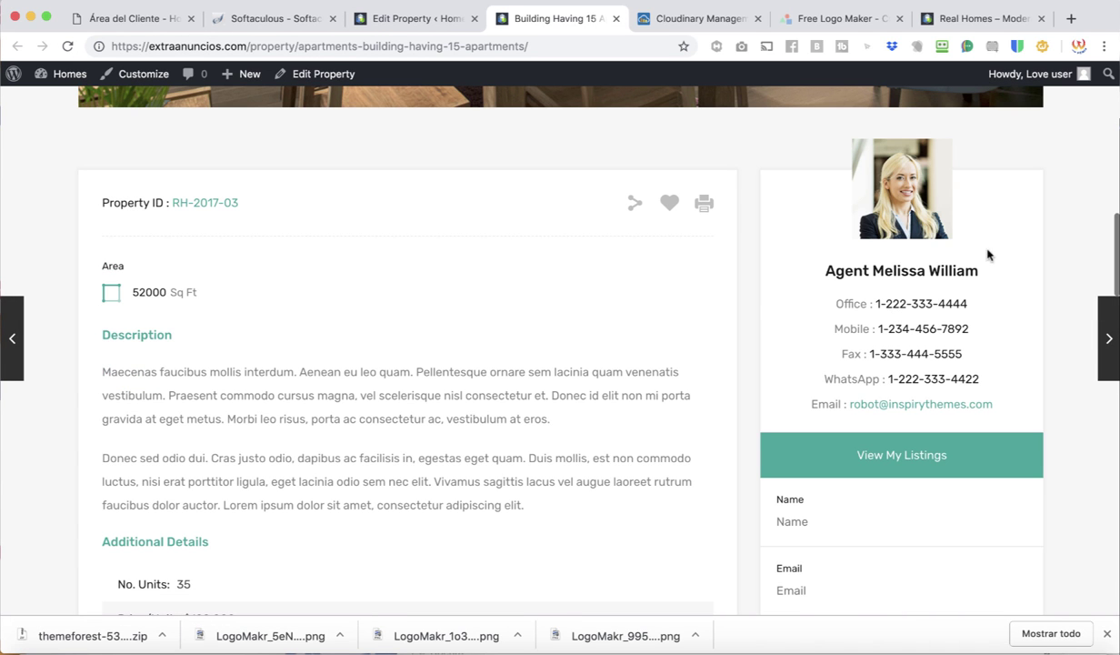
scroll(752, 344, down, 1)
scroll(752, 345, down, 15)
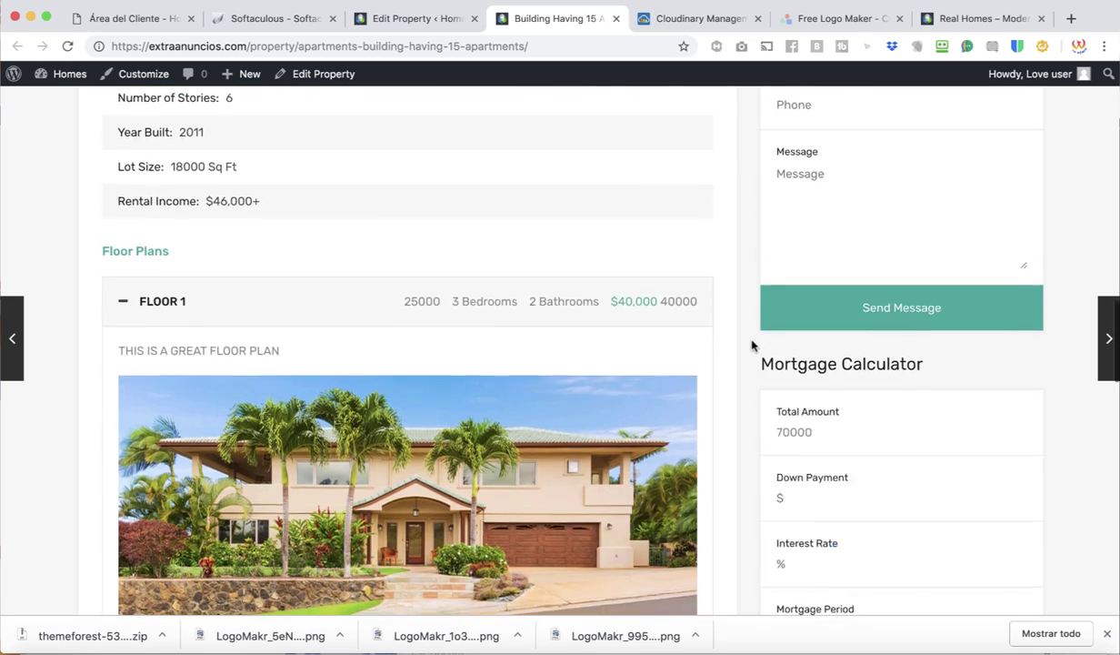
click(445, 21)
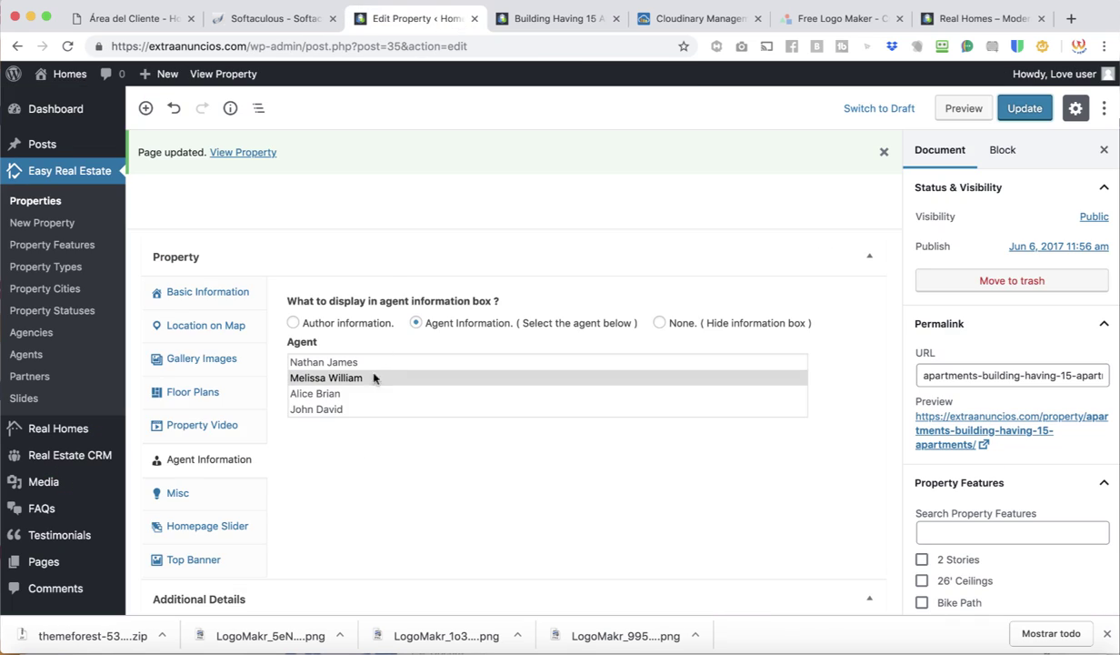
scroll(373, 377, down, 2)
Step: Browse the property's Misc fields, then display its Homepage Slider options
click(187, 416)
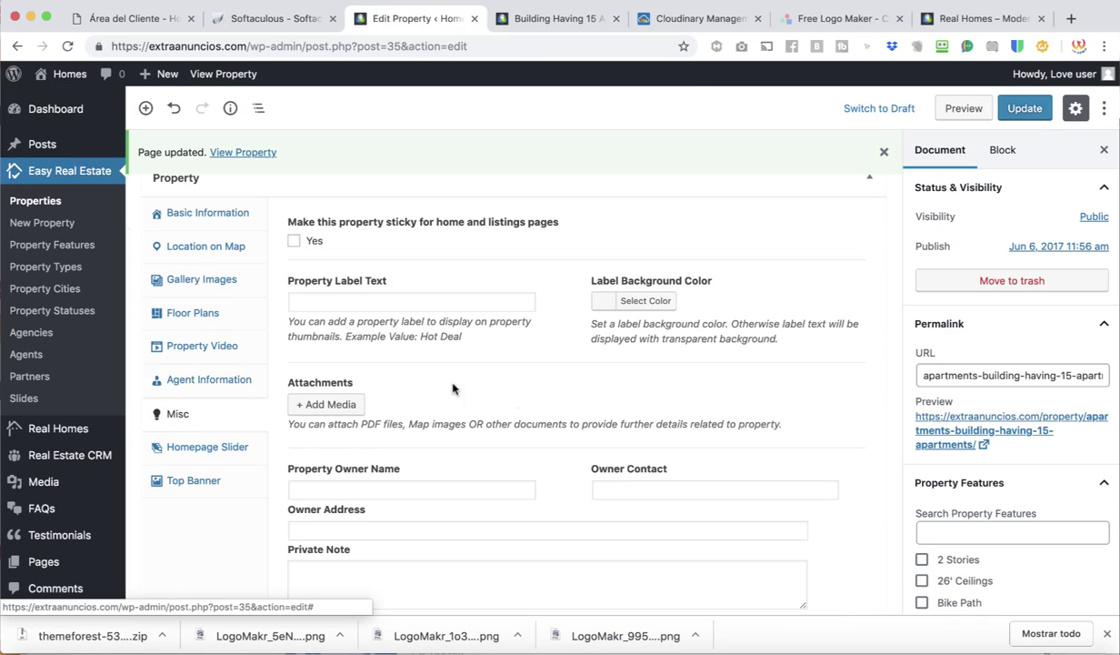
scroll(560, 405, down, 5)
scroll(558, 406, up, 6)
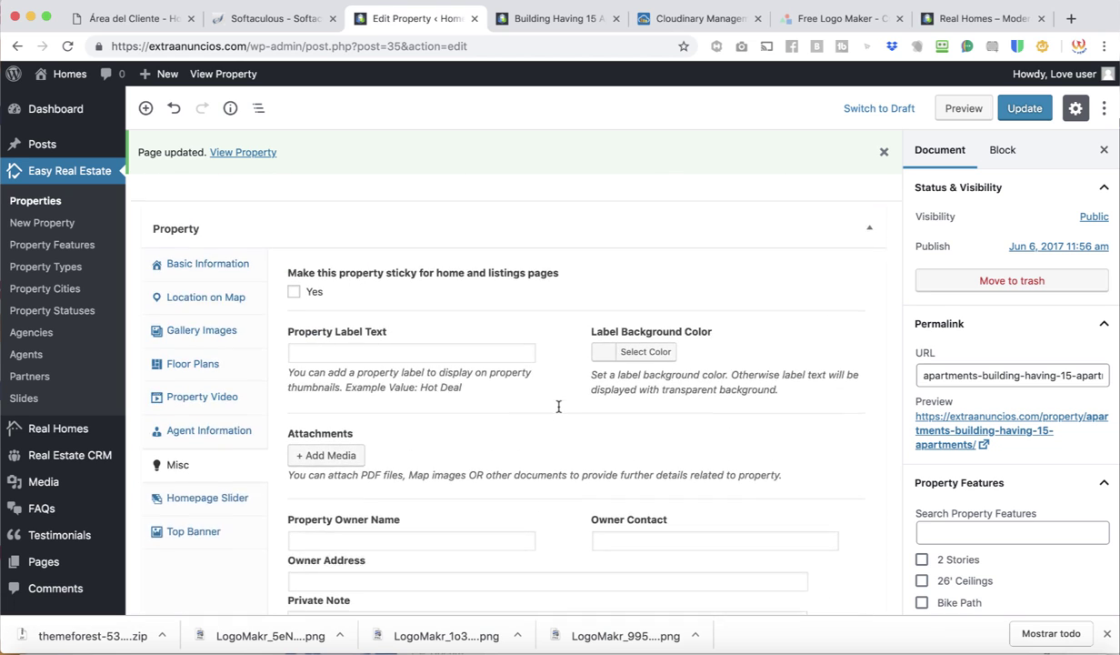
scroll(558, 407, up, 1)
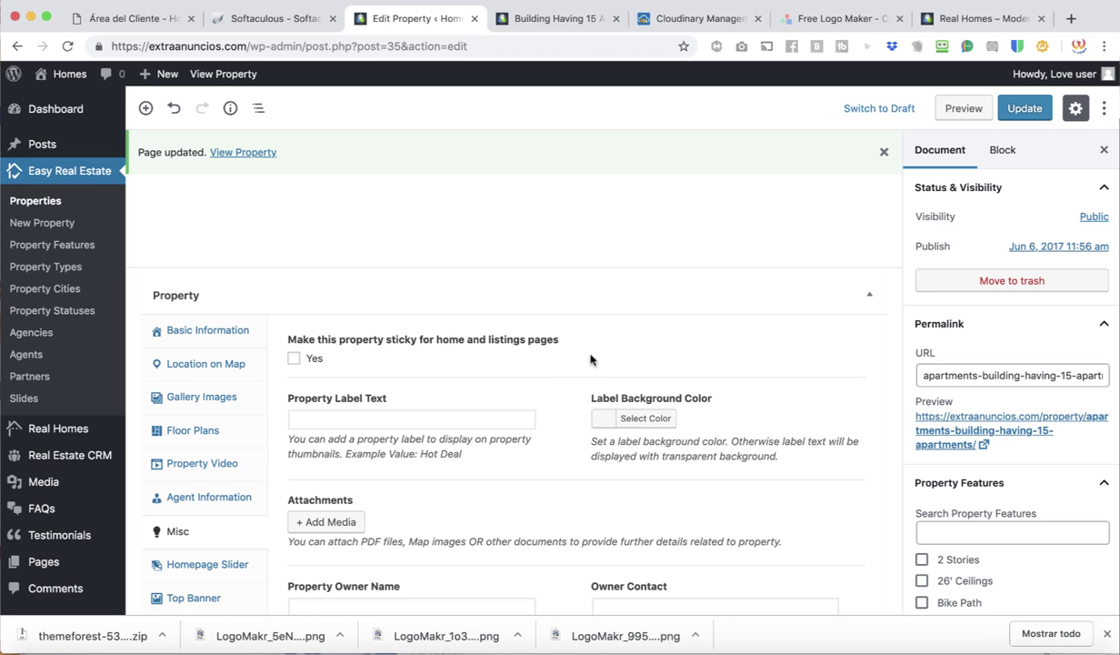
scroll(849, 498, down, 3)
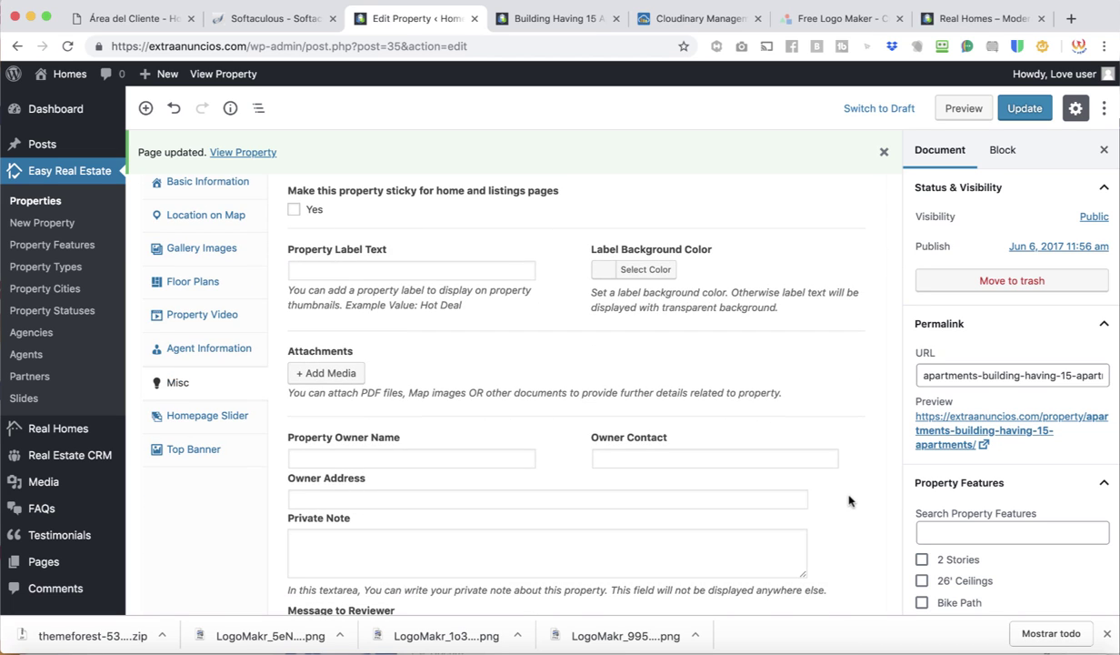
scroll(849, 500, down, 8)
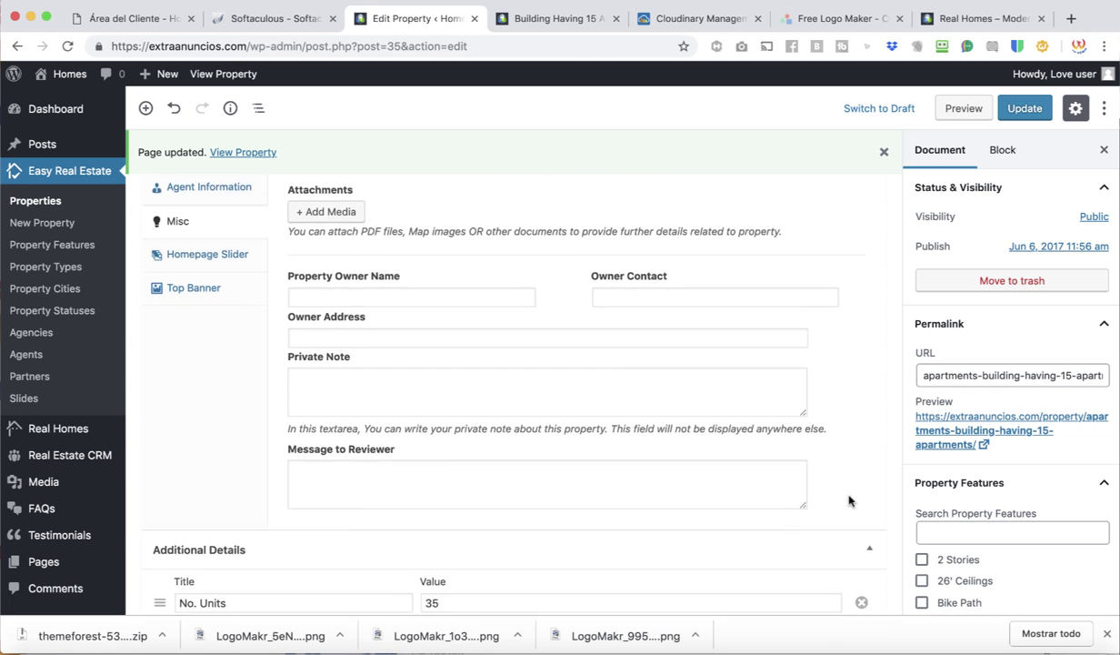
scroll(849, 500, down, 2)
scroll(850, 500, up, 15)
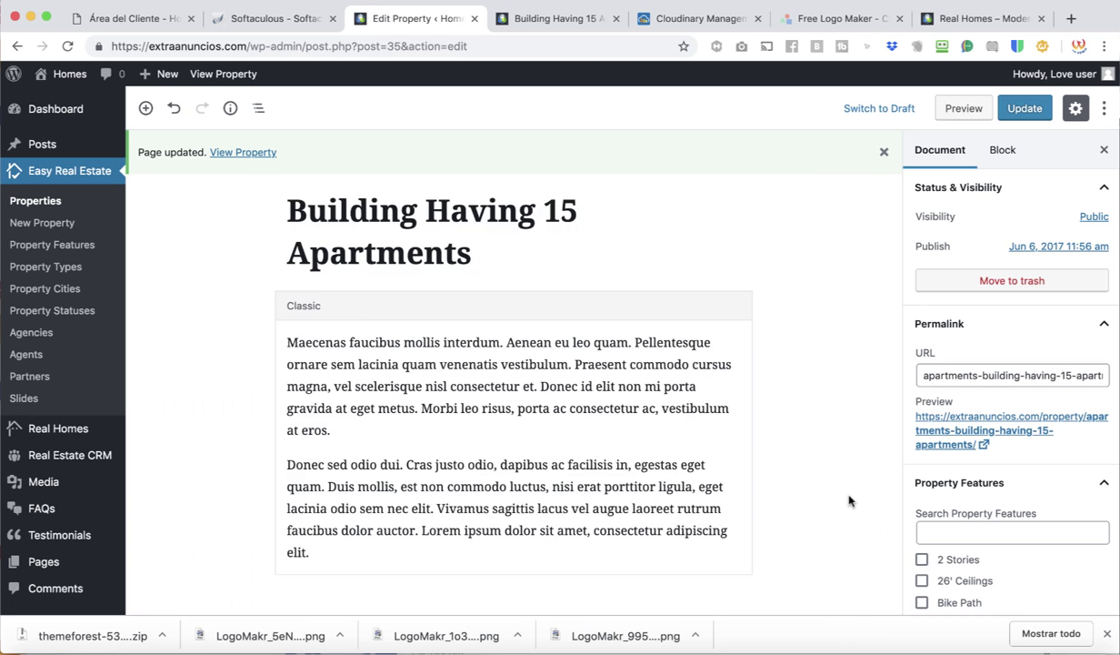
scroll(849, 499, down, 8)
click(218, 443)
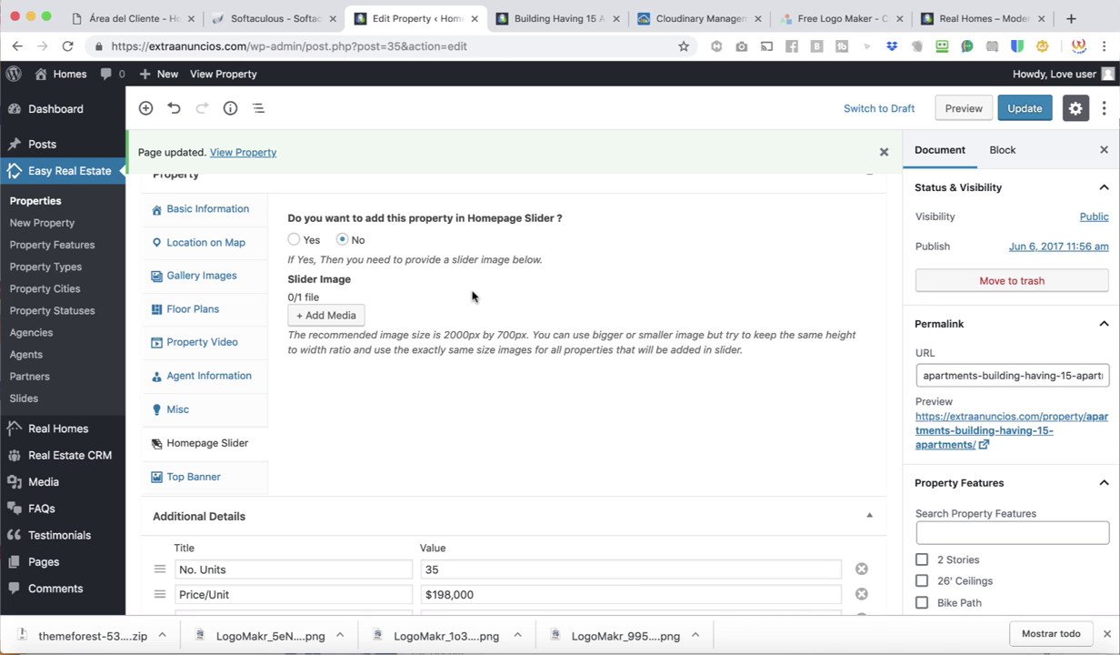
Step: Check the property's public page and go to the Real Homes home page via its logo
click(550, 19)
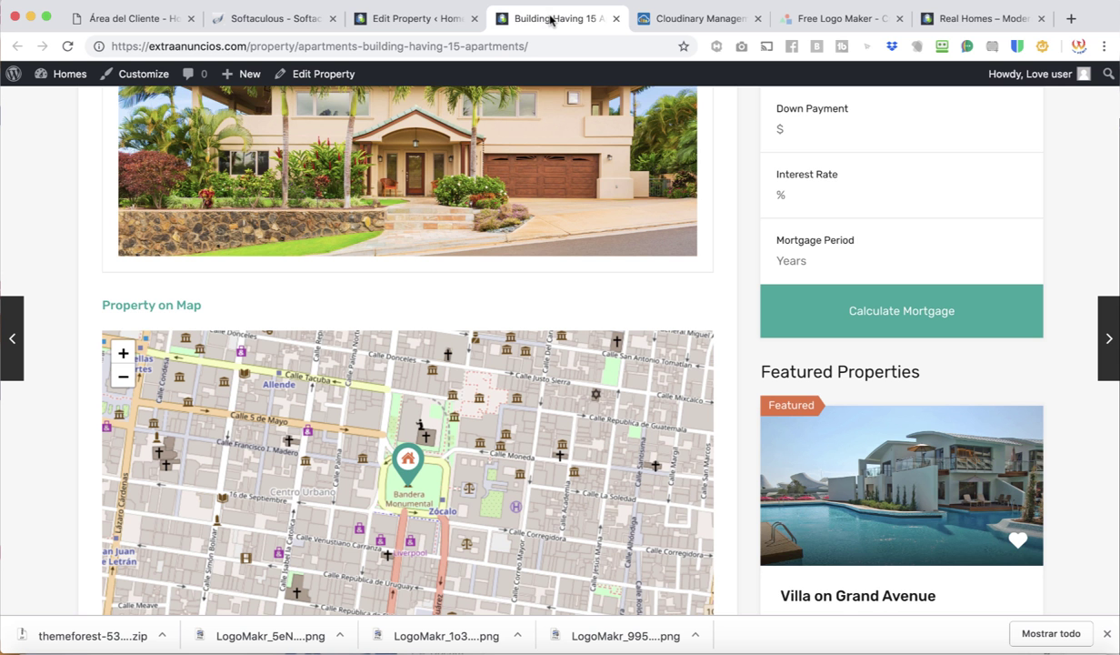
scroll(537, 309, up, 10)
scroll(553, 325, down, 4)
scroll(554, 323, up, 2)
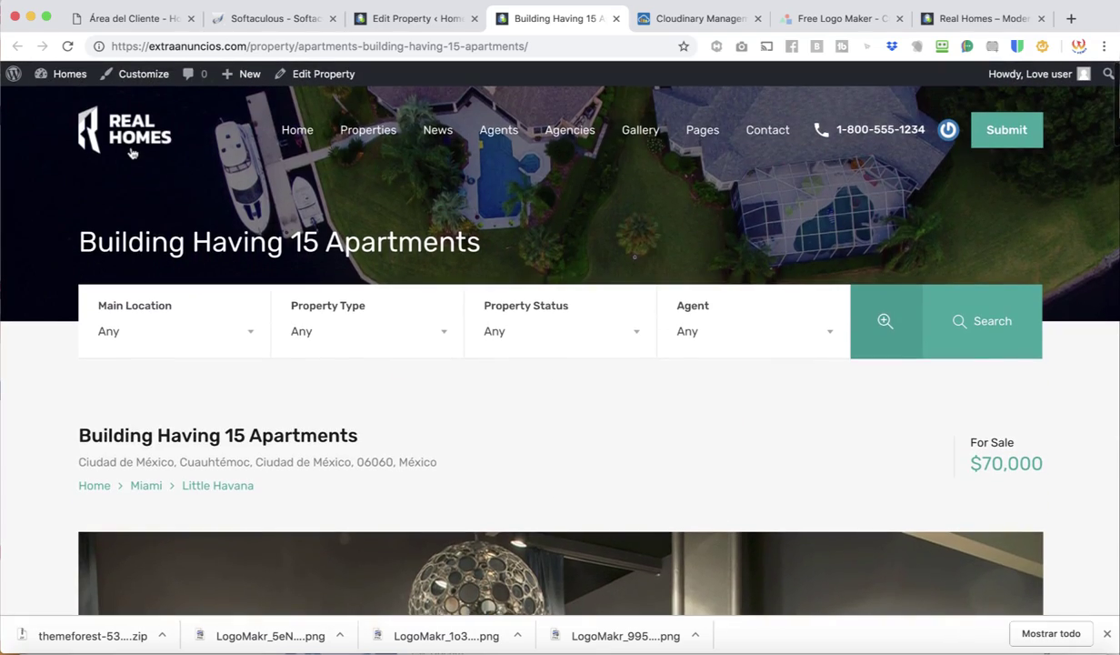
click(132, 152)
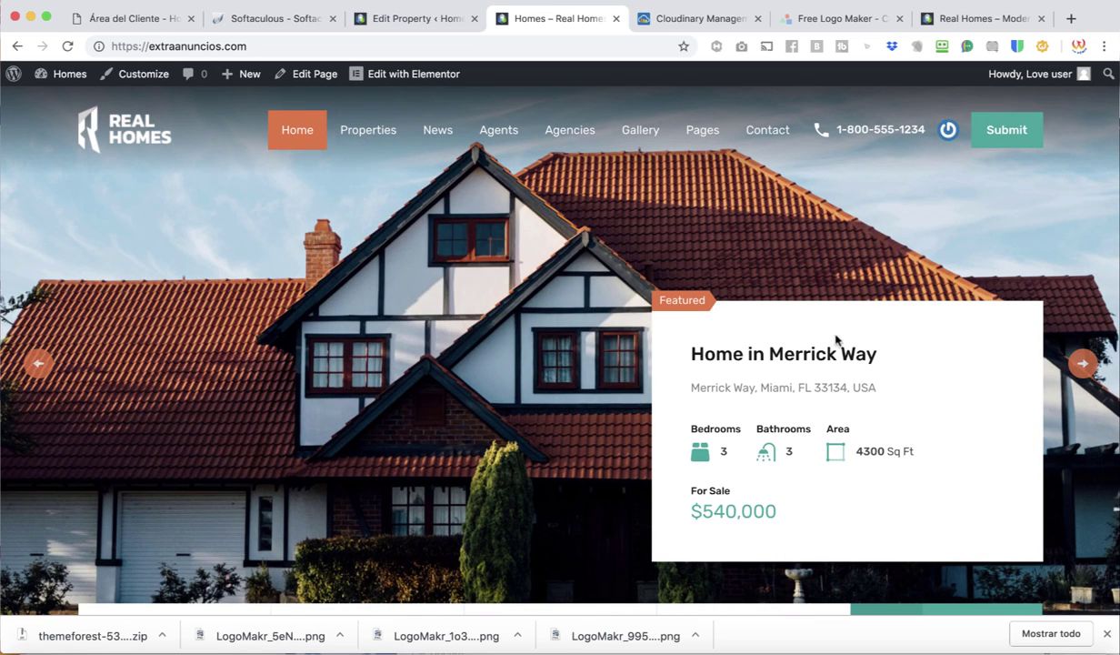
Step: Update the property with Homepage Slider set to Yes and view the site homepage
click(428, 18)
scroll(289, 454, down, 1)
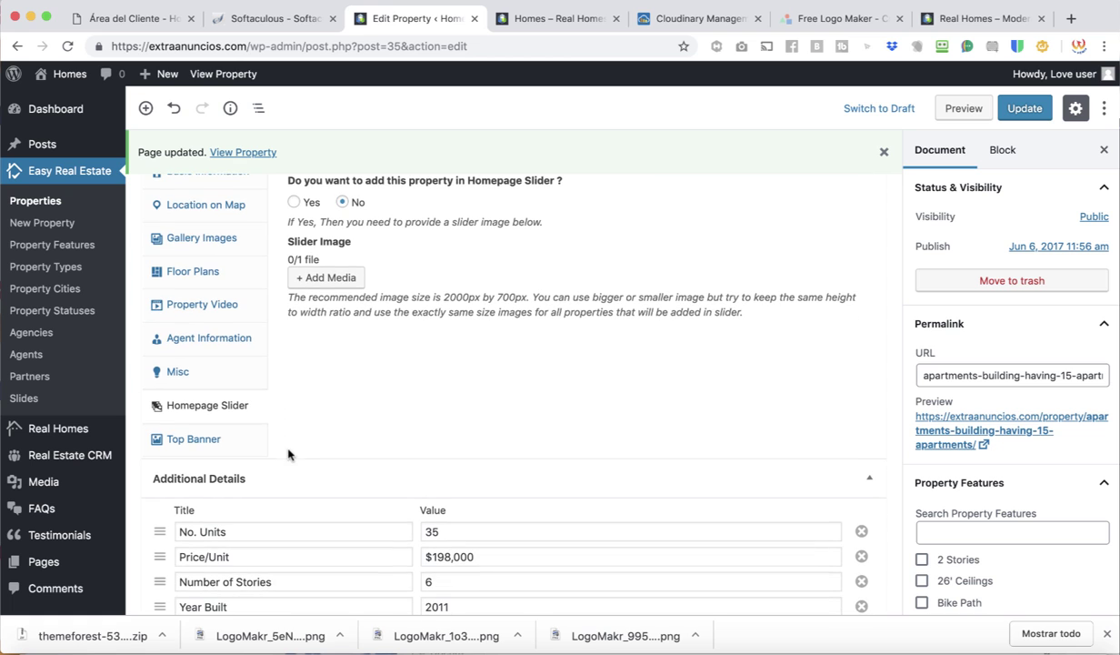
scroll(318, 405, up, 3)
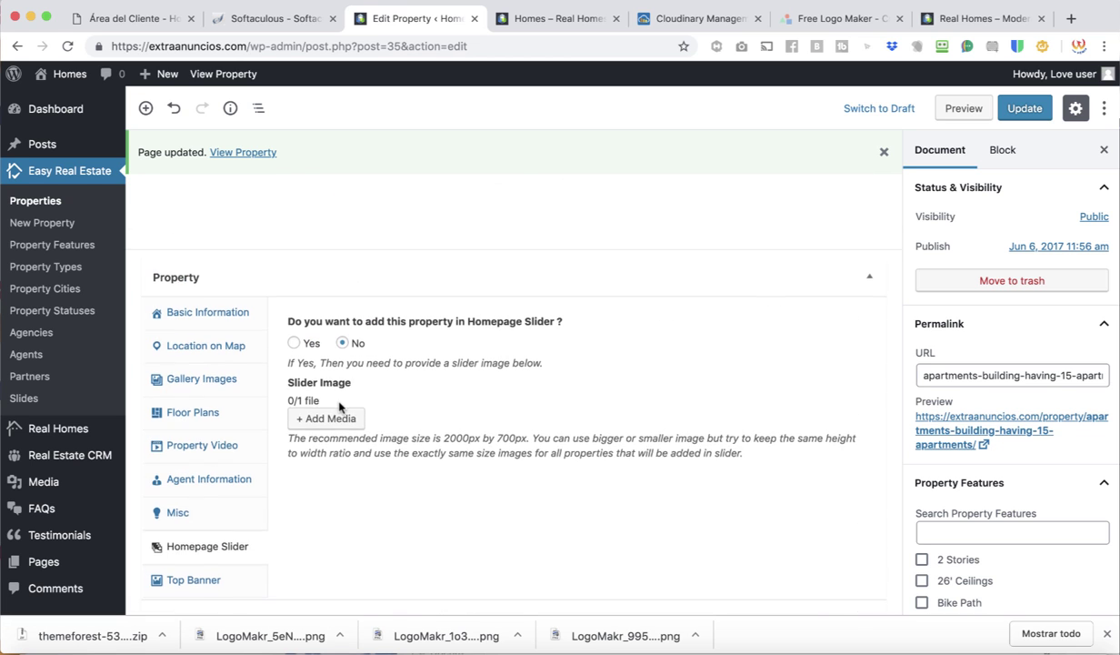
scroll(509, 330, up, 5)
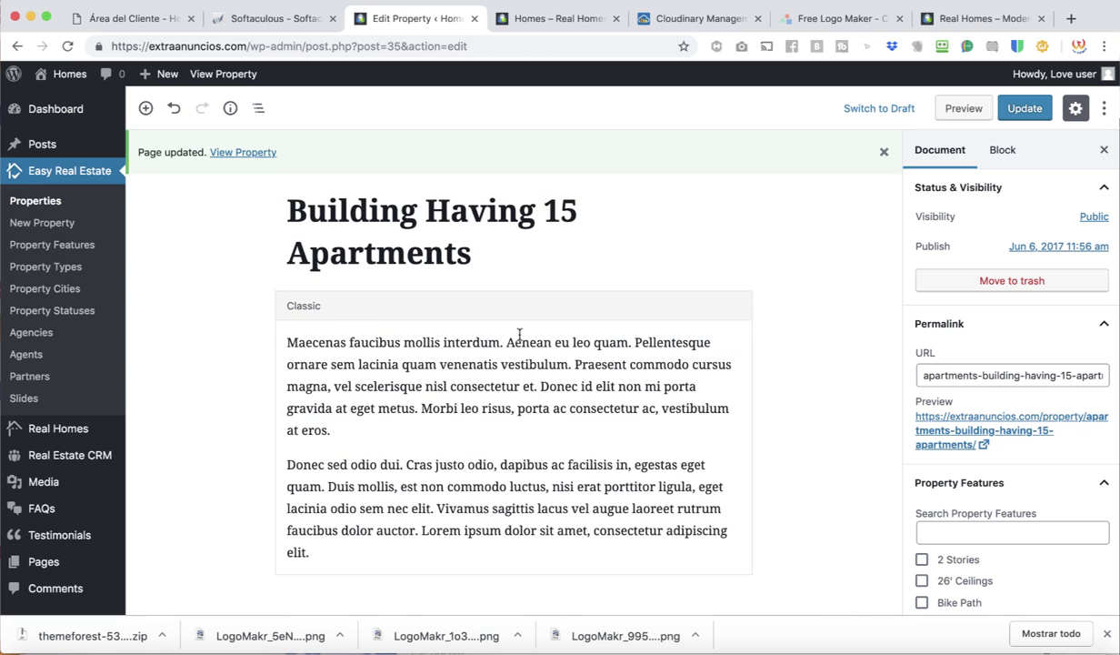
scroll(519, 334, down, 10)
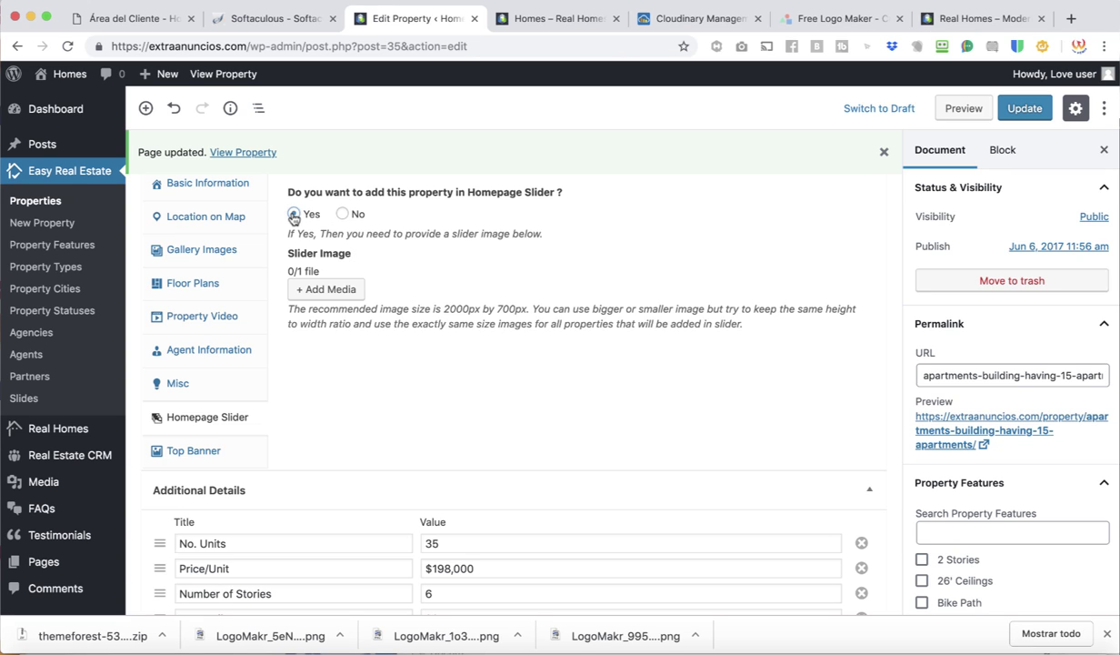
scroll(514, 204, up, 10)
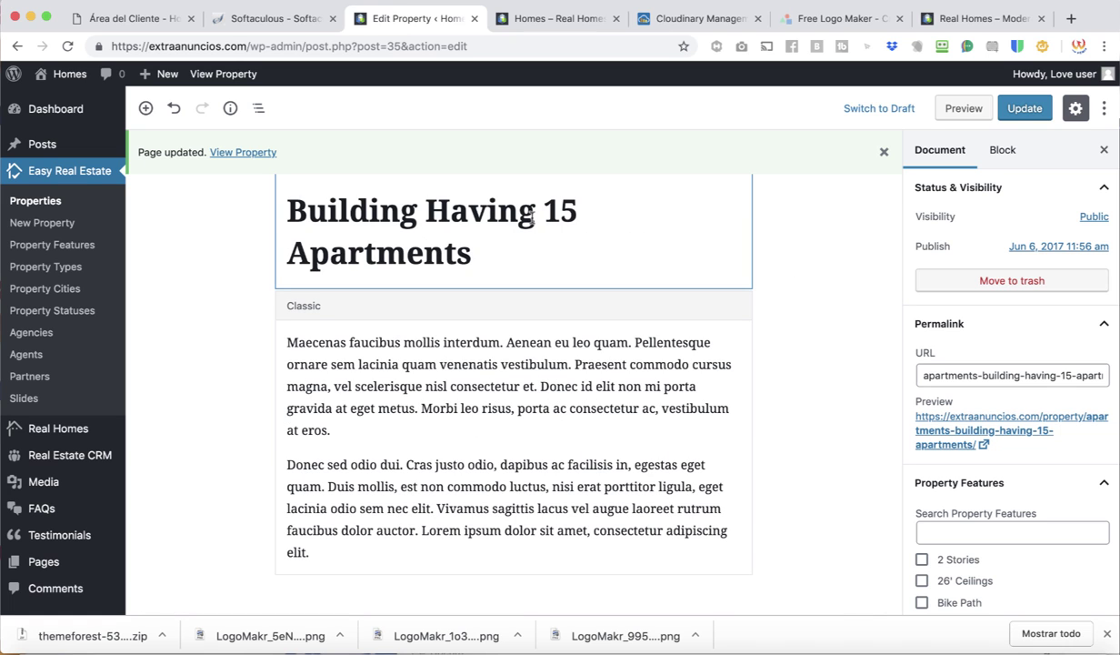
click(1019, 109)
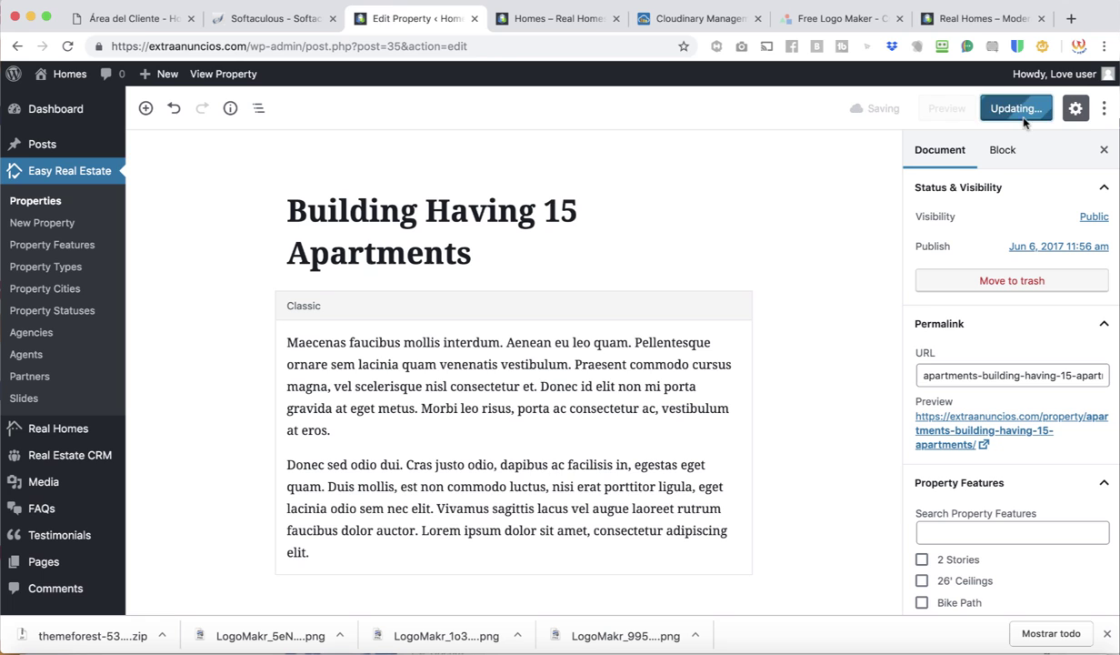
click(550, 19)
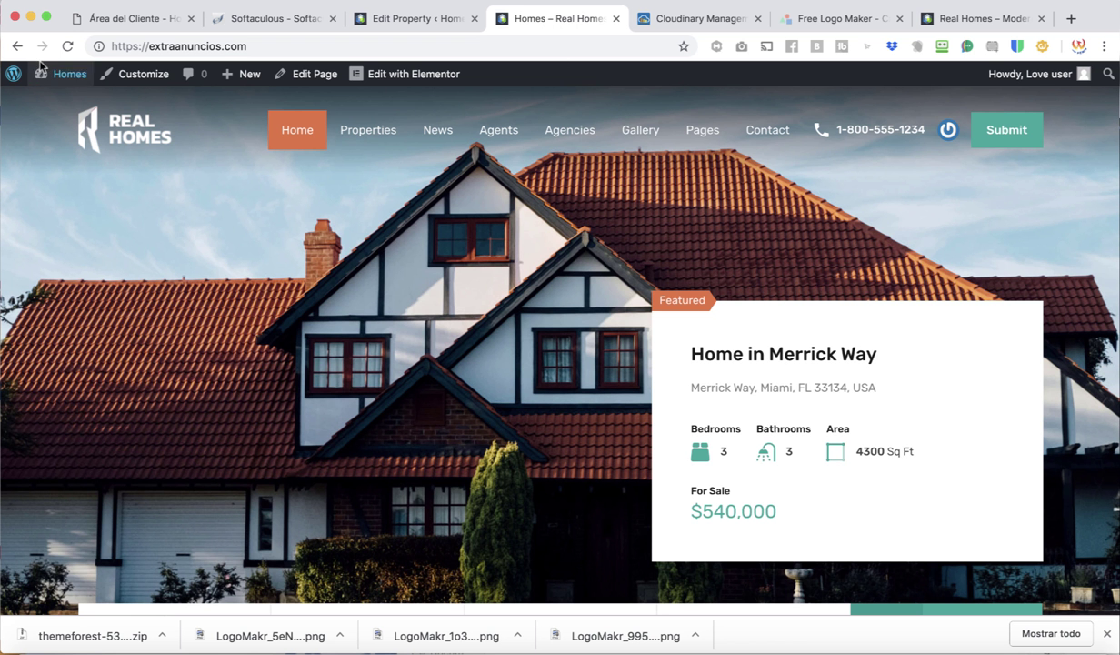
Step: Reload the homepage, cycle the slider five times, then return to the property's Homepage Slider settings
click(67, 46)
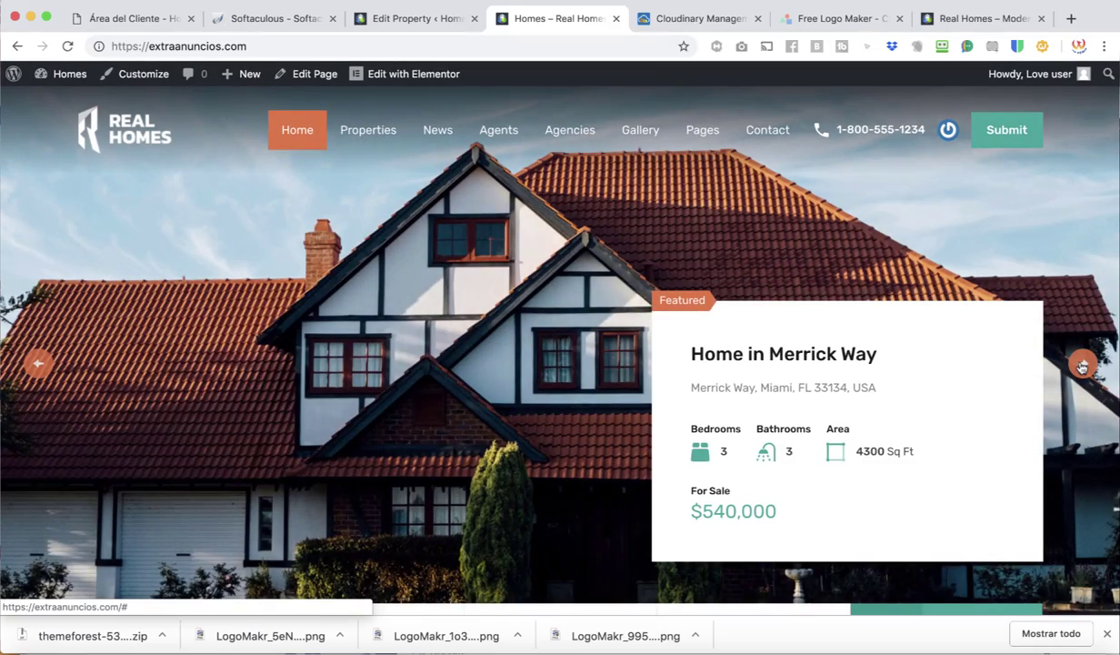
click(1082, 365)
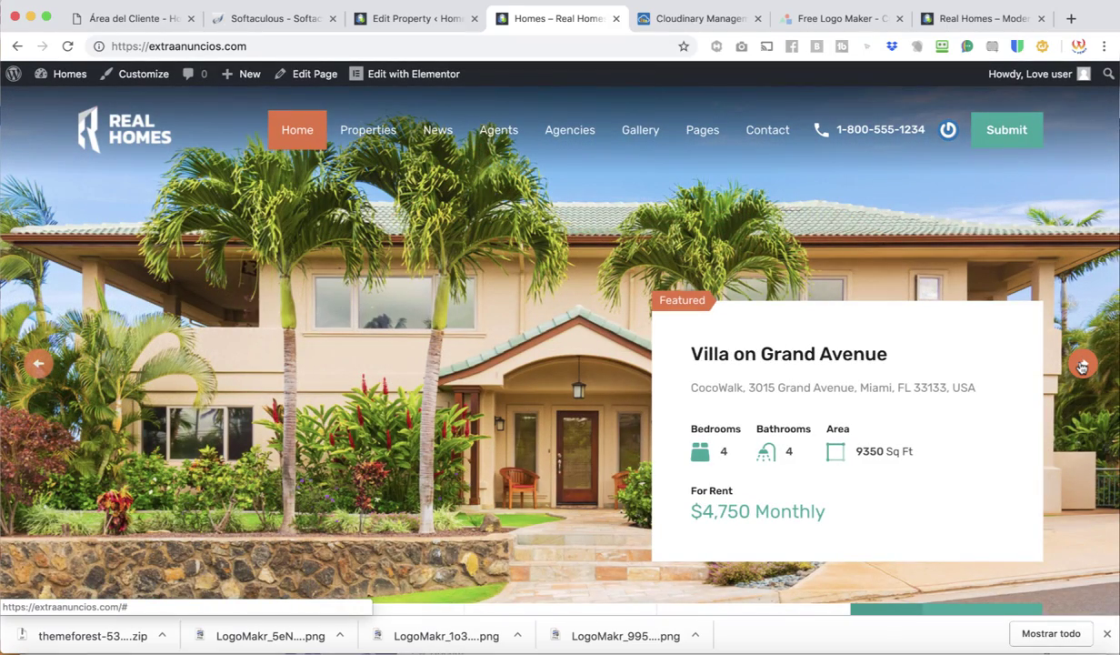
click(1082, 366)
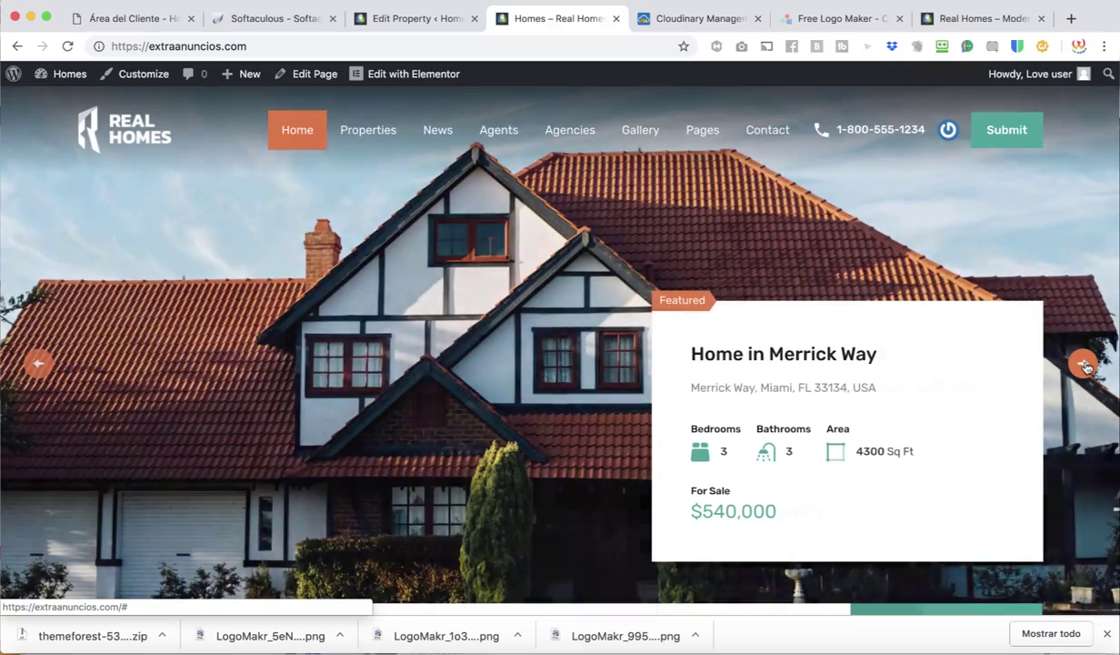
click(1082, 366)
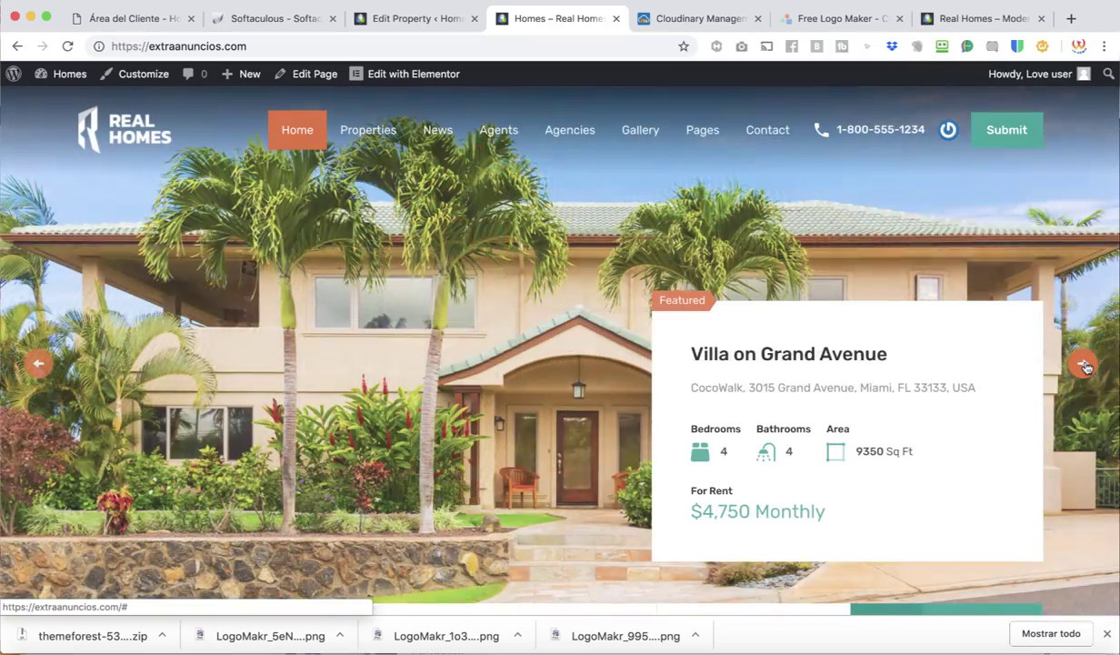
click(1082, 365)
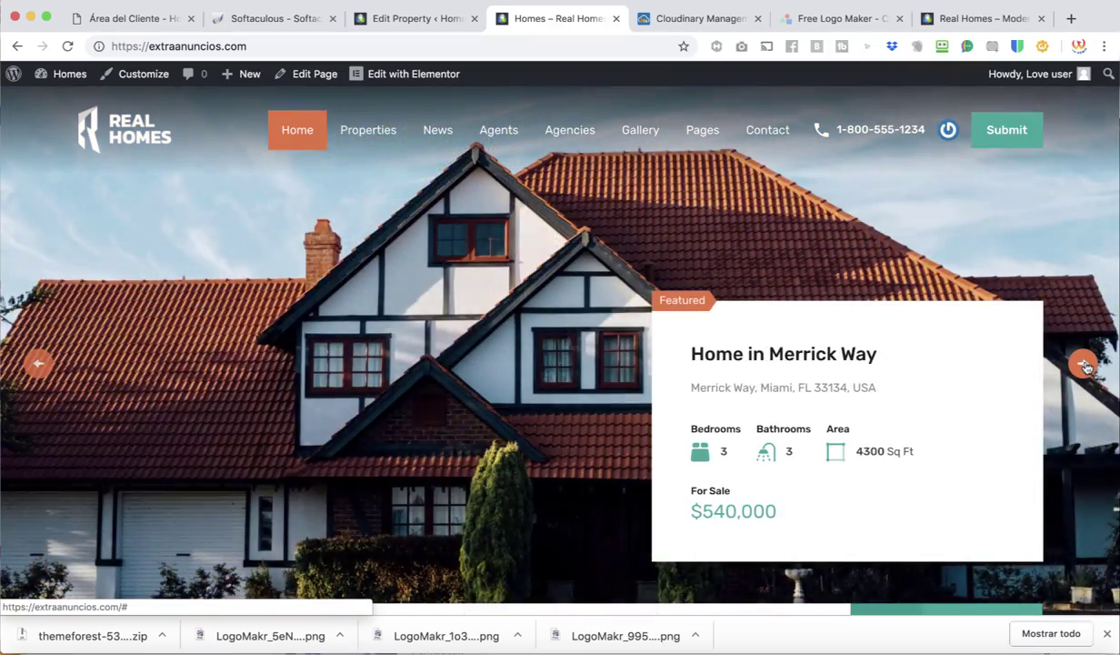
click(1082, 366)
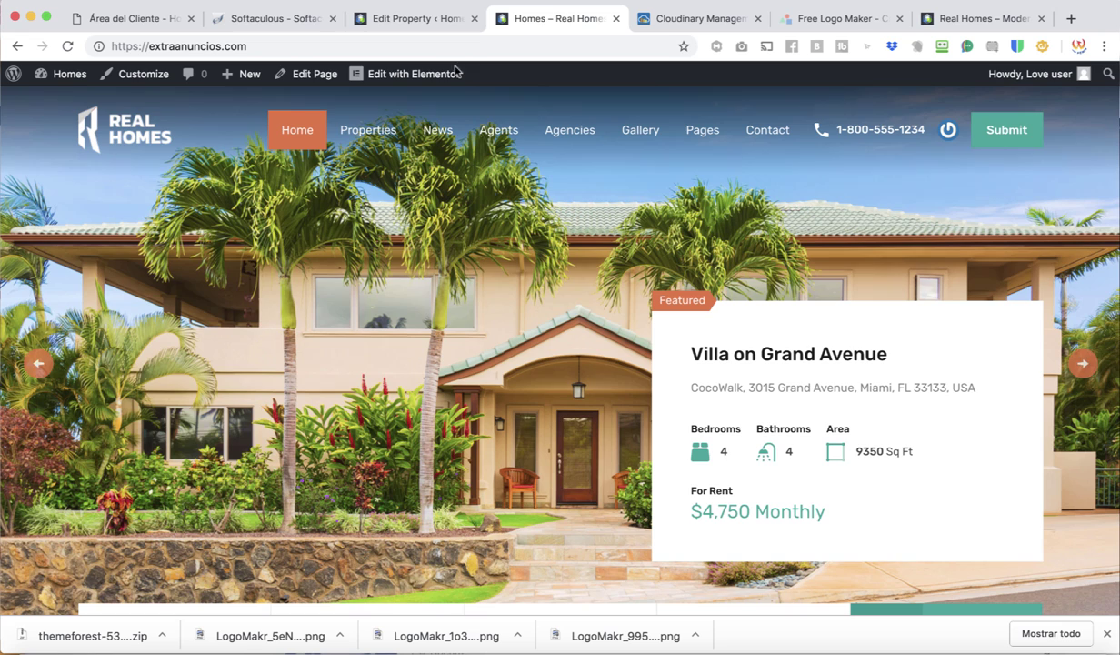
click(407, 20)
scroll(227, 430, down, 10)
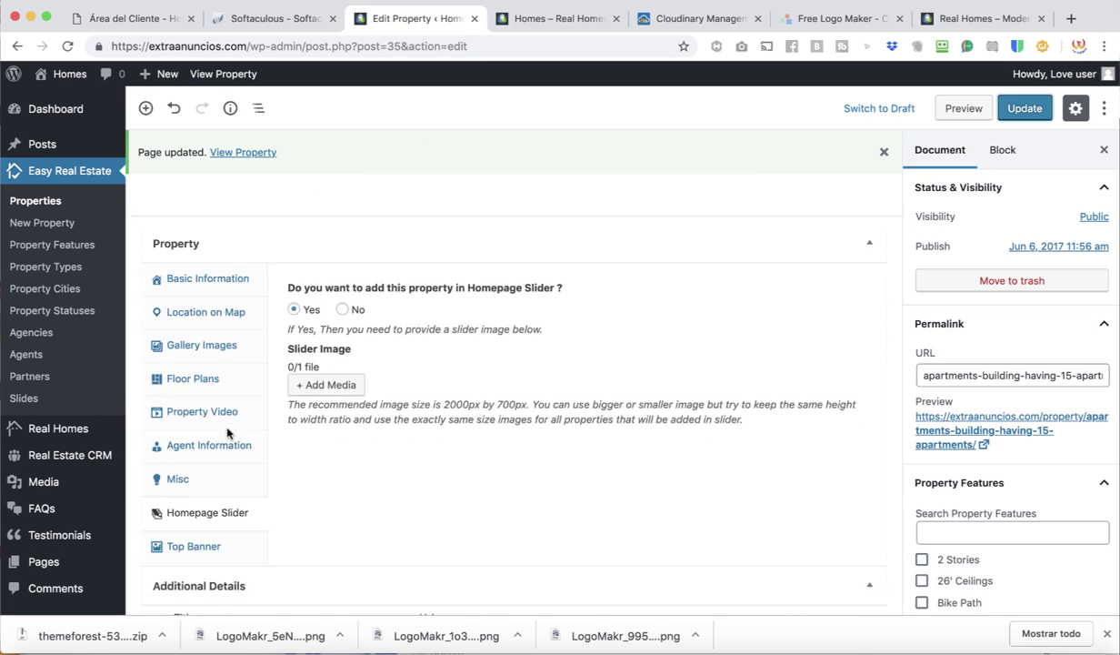
Step: Choose property-08-exterior from the Media Library as the homepage slider image
scroll(355, 337, up, 3)
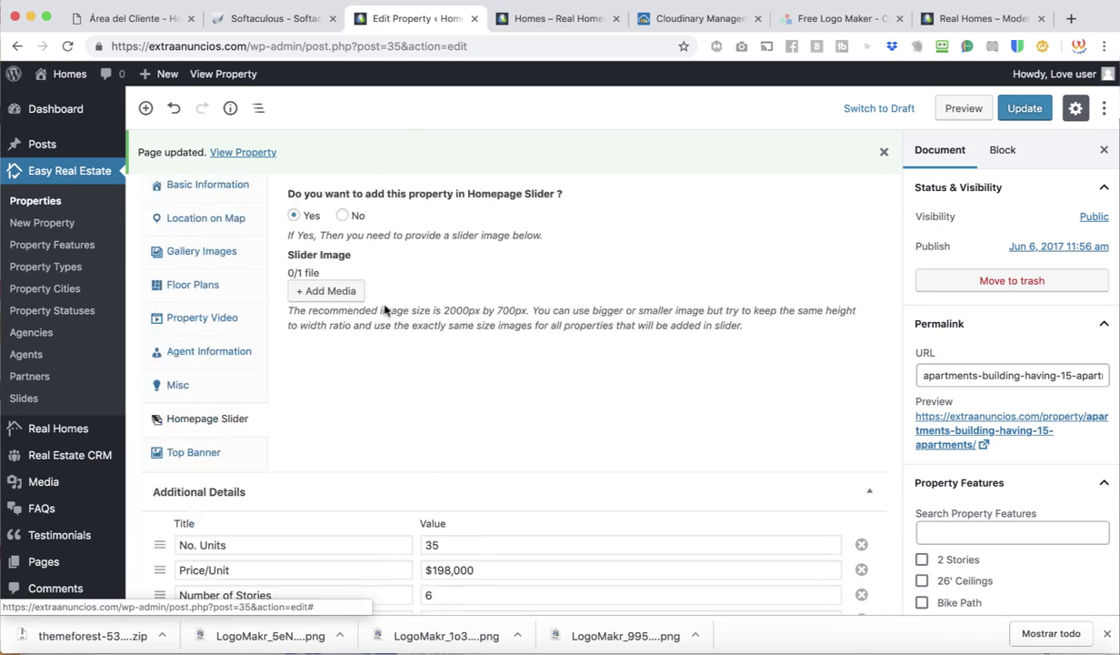
click(339, 380)
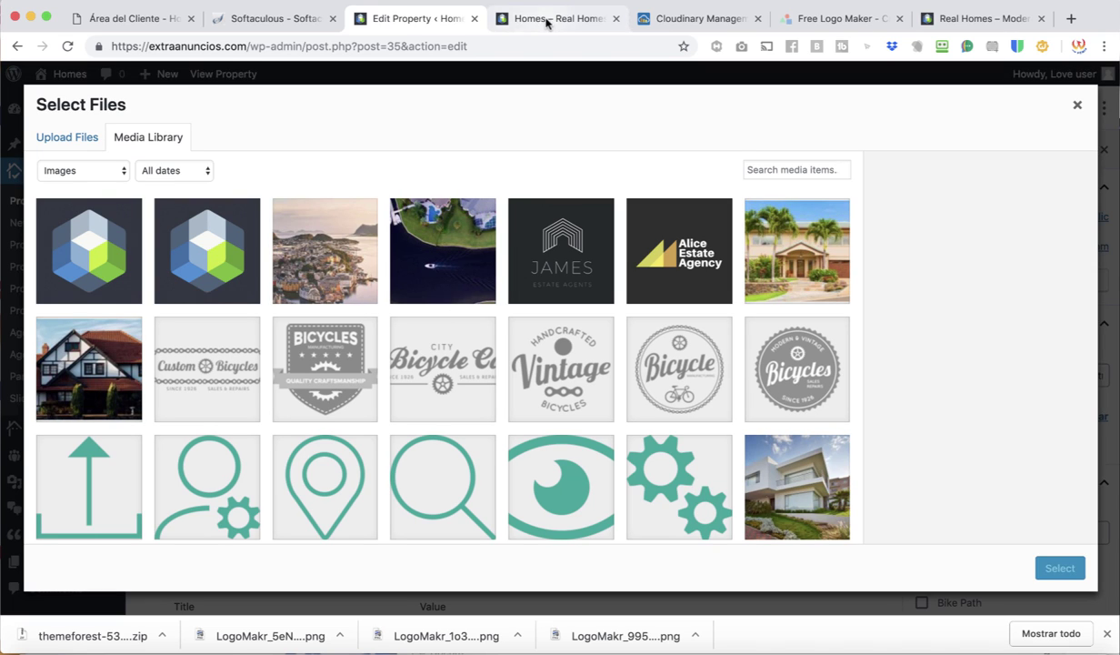
click(498, 25)
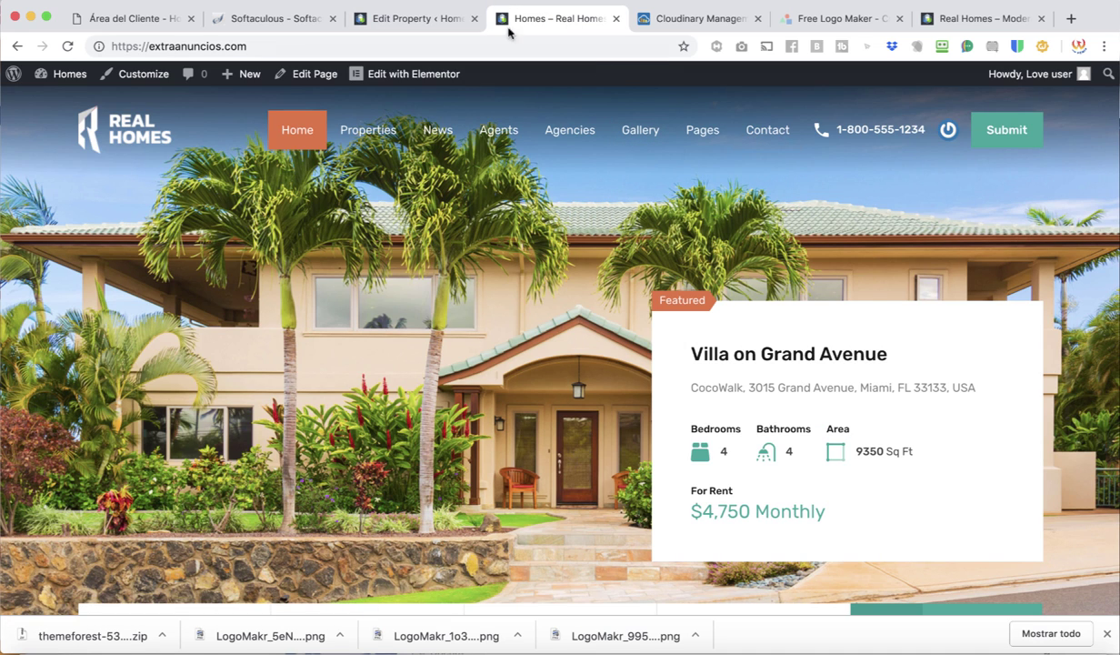
click(443, 25)
scroll(584, 340, down, 3)
scroll(584, 339, down, 2)
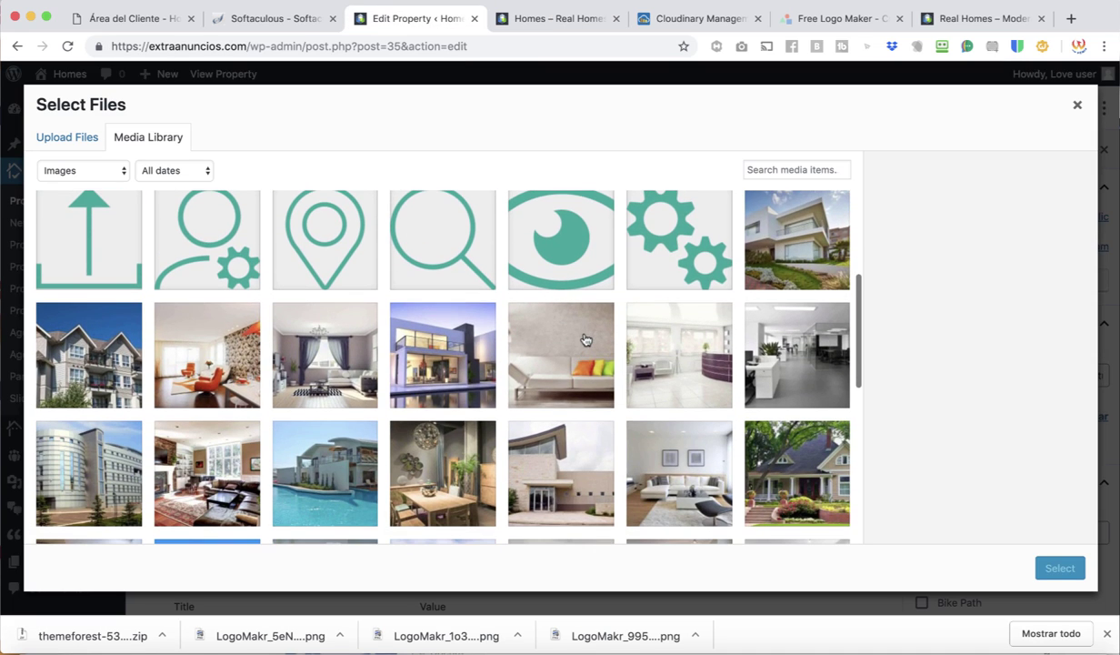
click(443, 354)
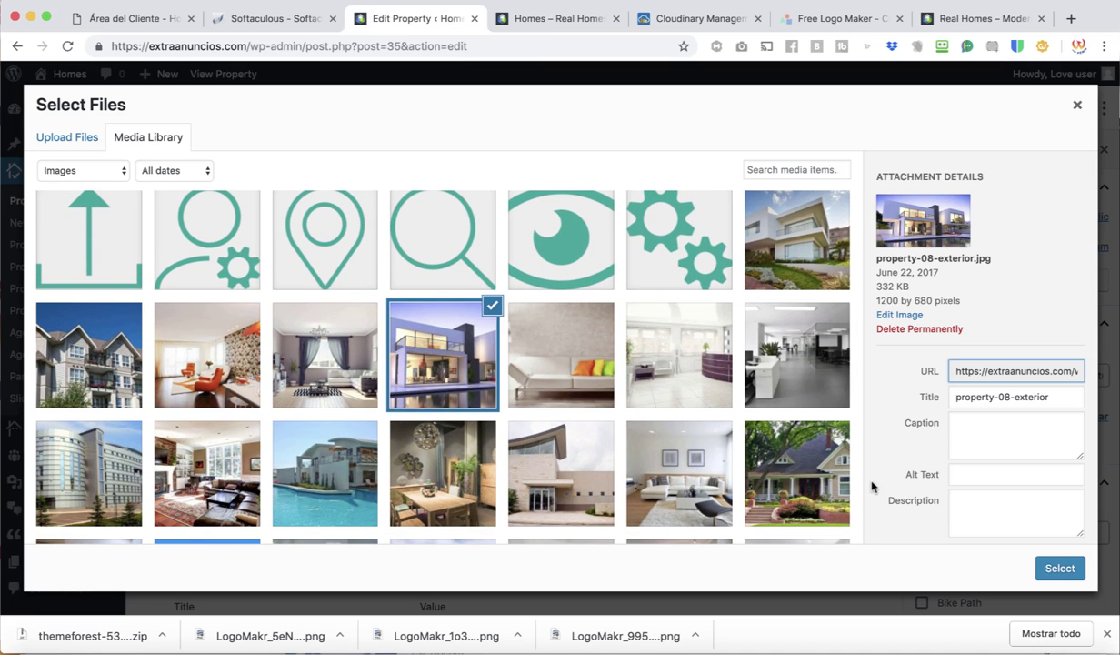
click(1056, 568)
Step: Update the property and go to the Real Homes homepage
scroll(522, 416, down, 3)
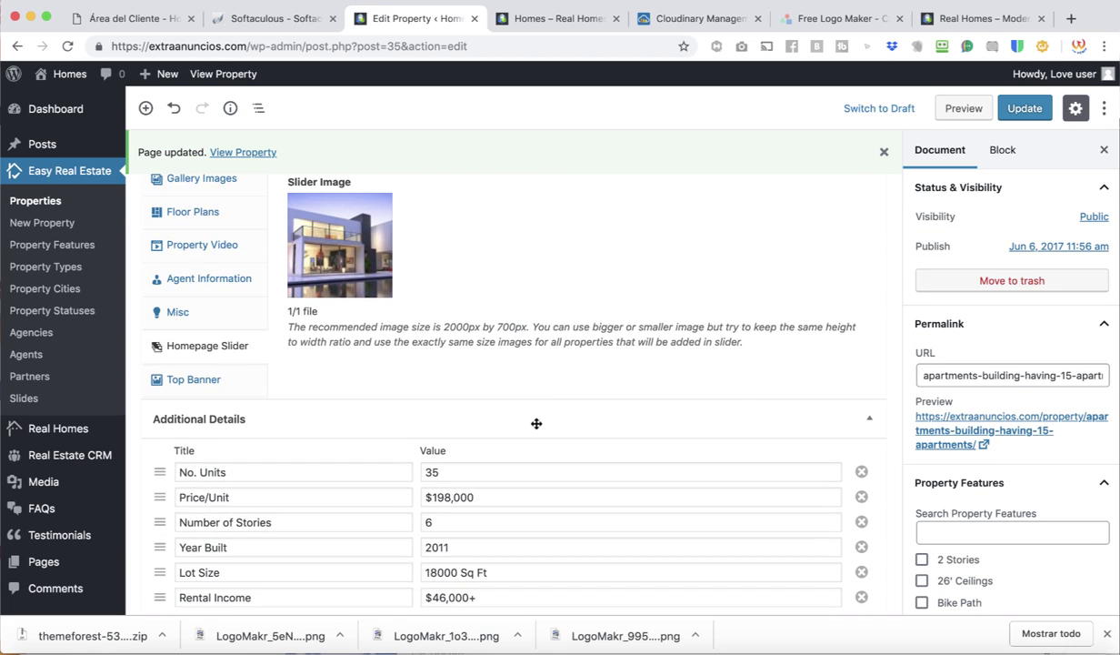
scroll(536, 423, up, 1)
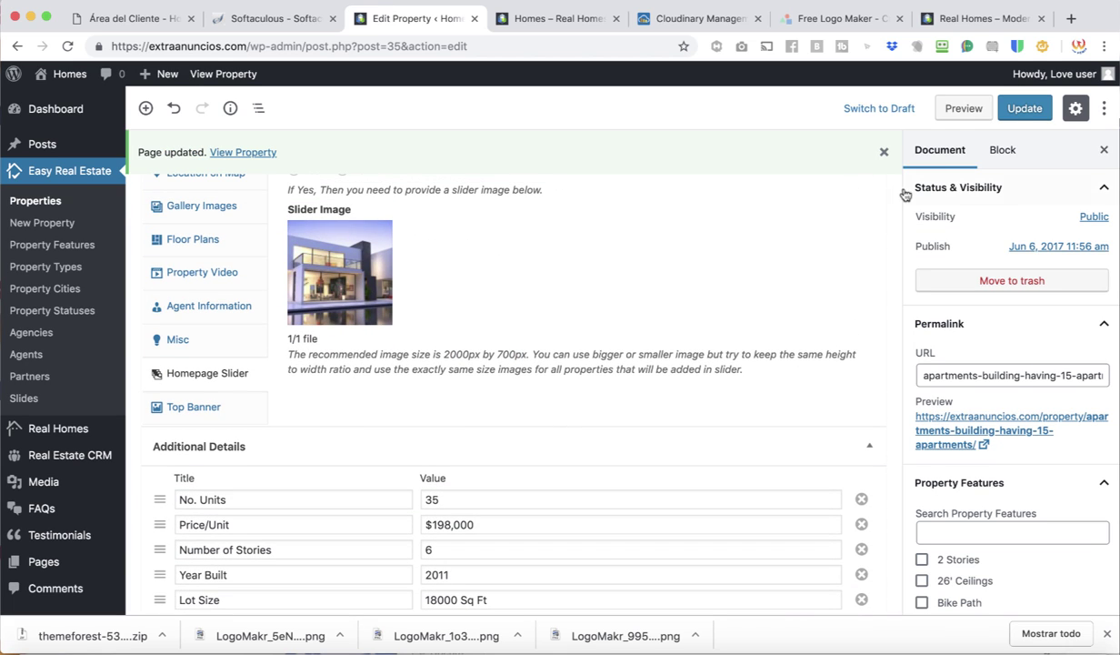
click(1000, 113)
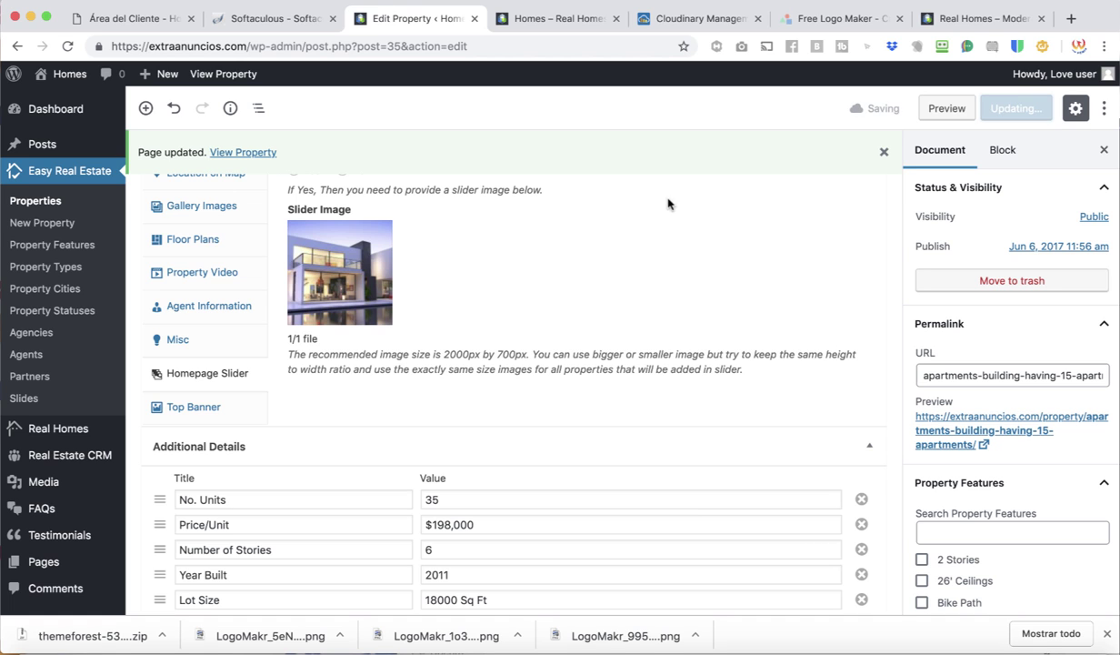
click(546, 20)
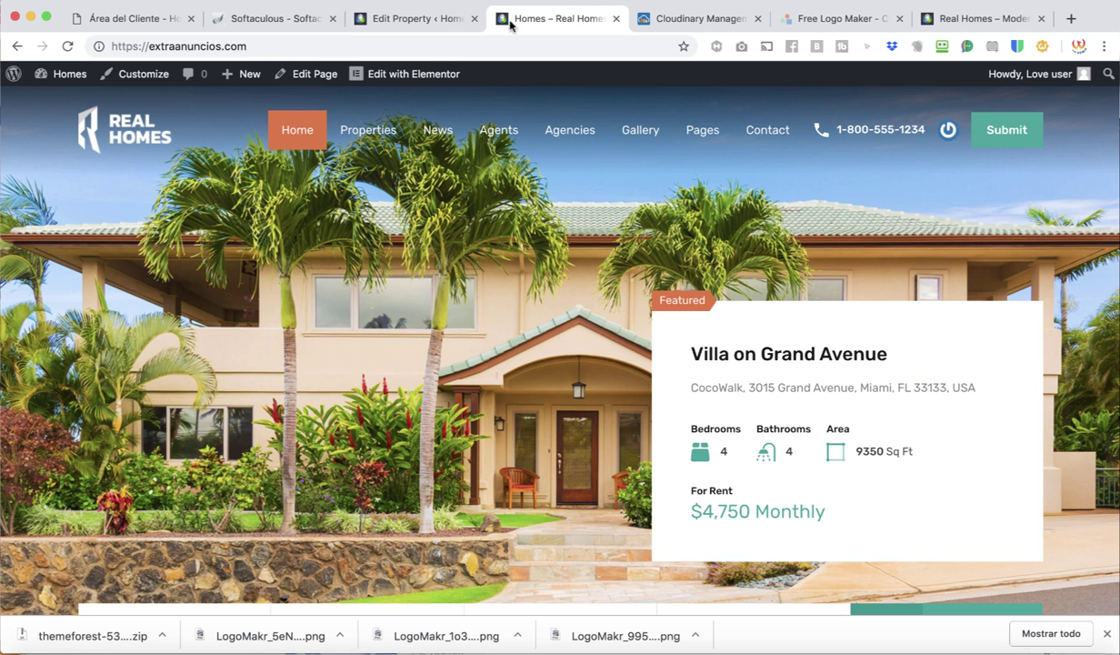
Step: Reload the homepage and advance the slider twice to reach Building Having 15 Apartments
click(63, 46)
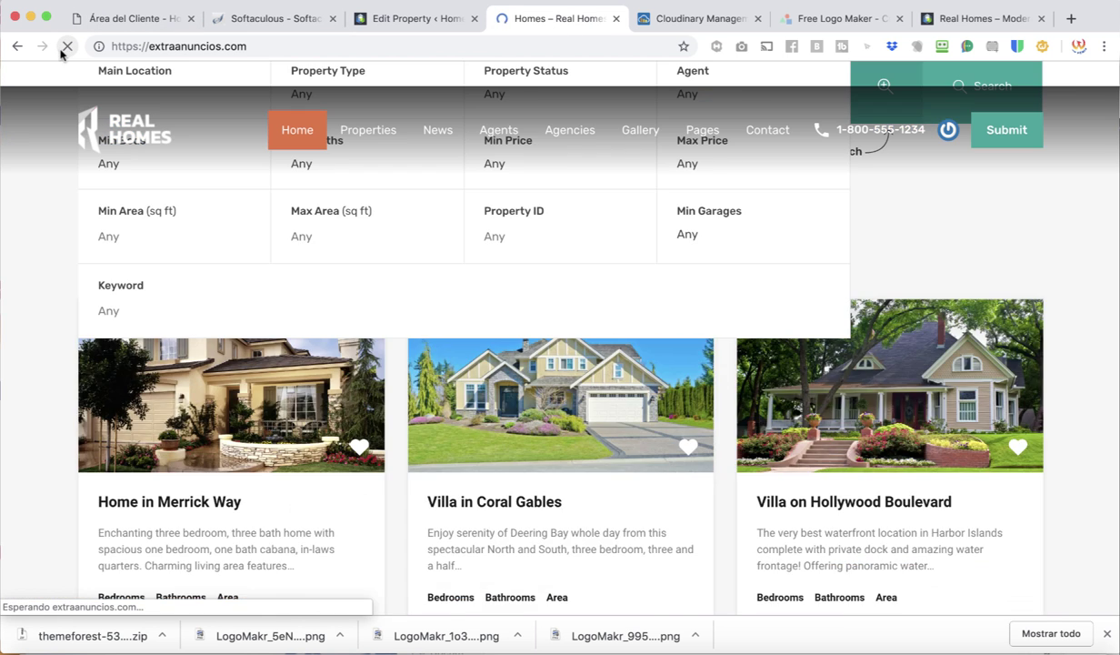
mouse_move(487, 196)
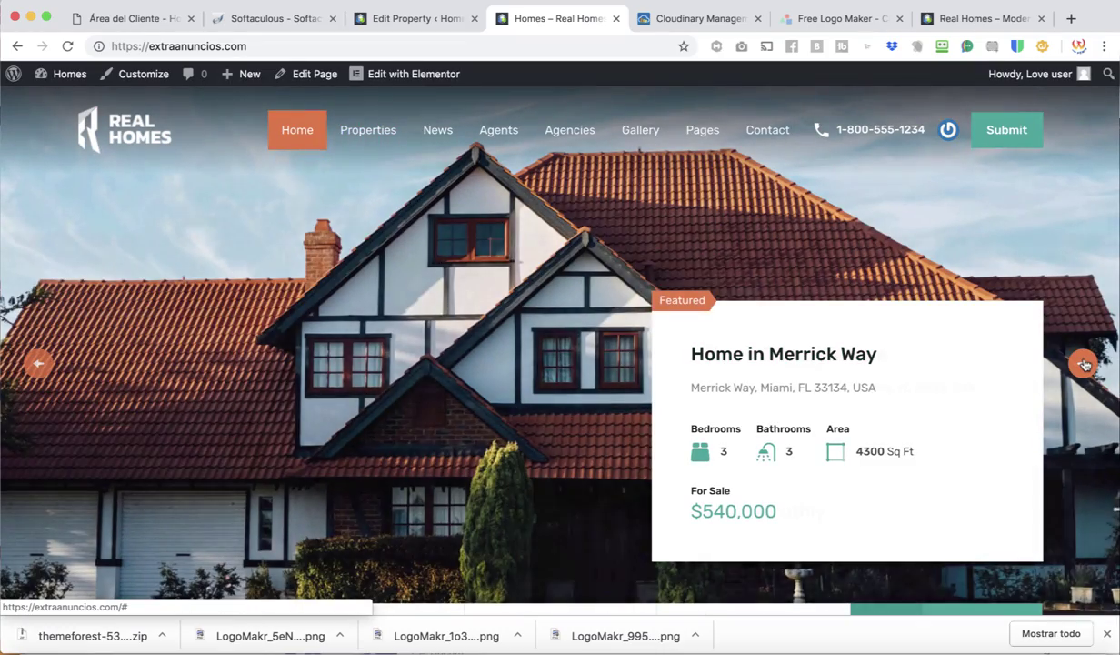
click(1084, 364)
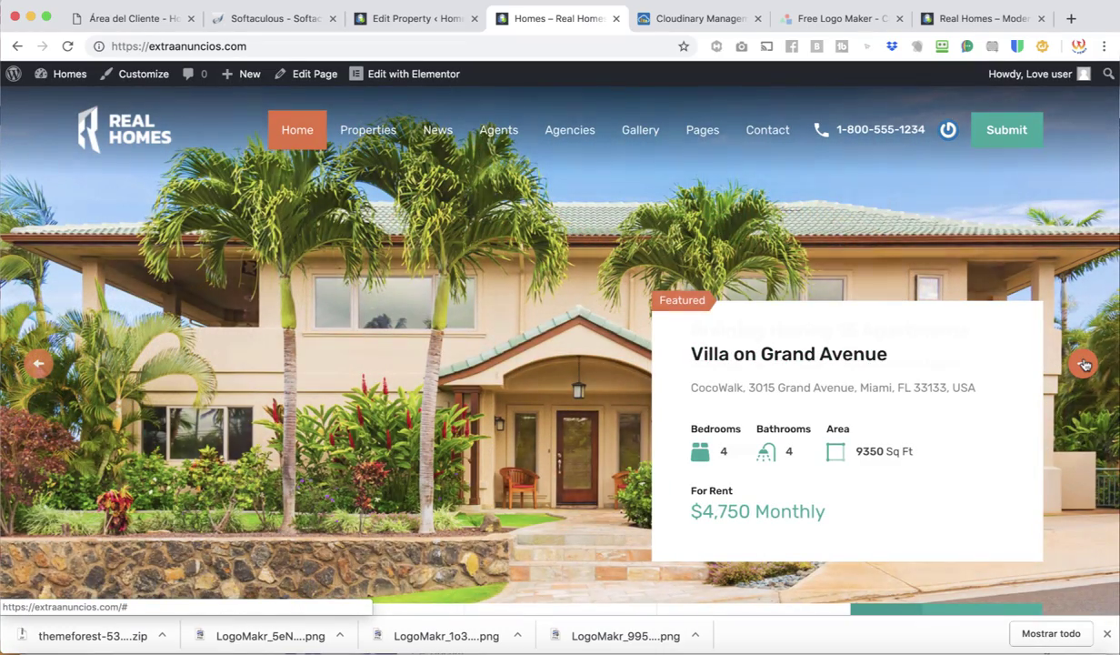
click(1084, 363)
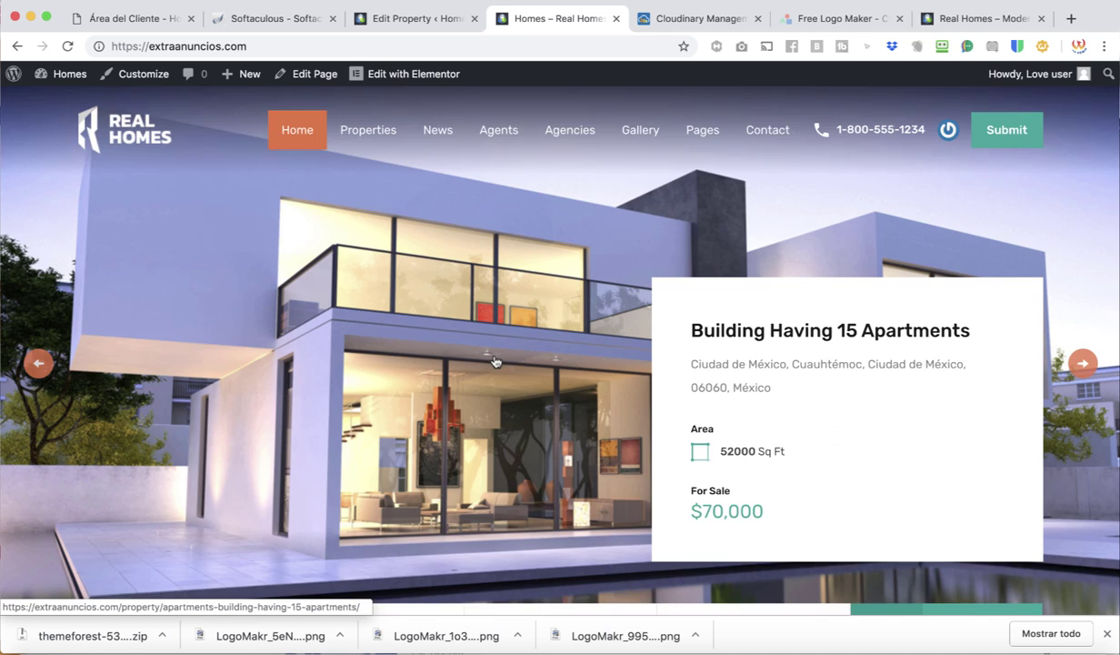
scroll(495, 361, down, 3)
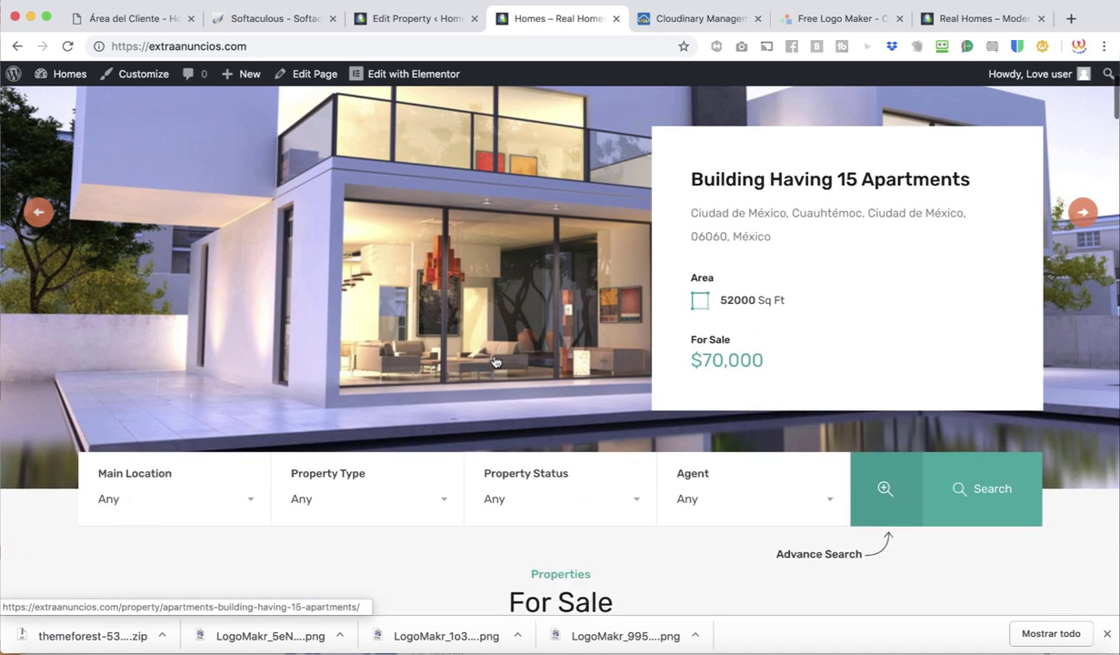
scroll(495, 361, up, 3)
click(399, 20)
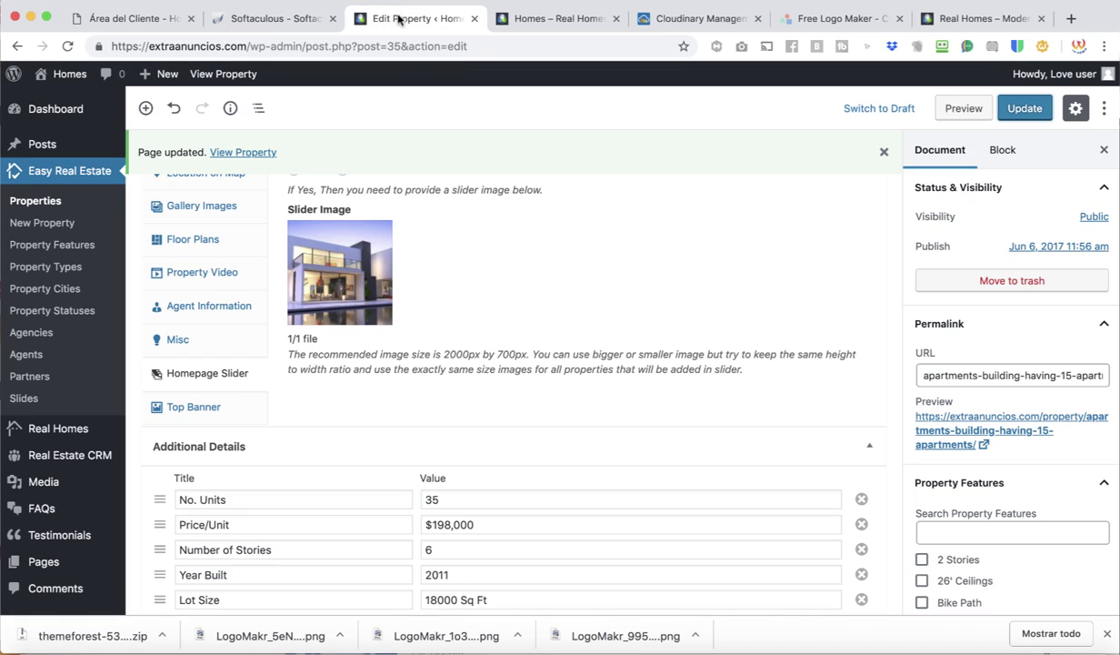
Step: Review the slider image in the property editor, then return to the Real Homes homepage
scroll(547, 316, up, 5)
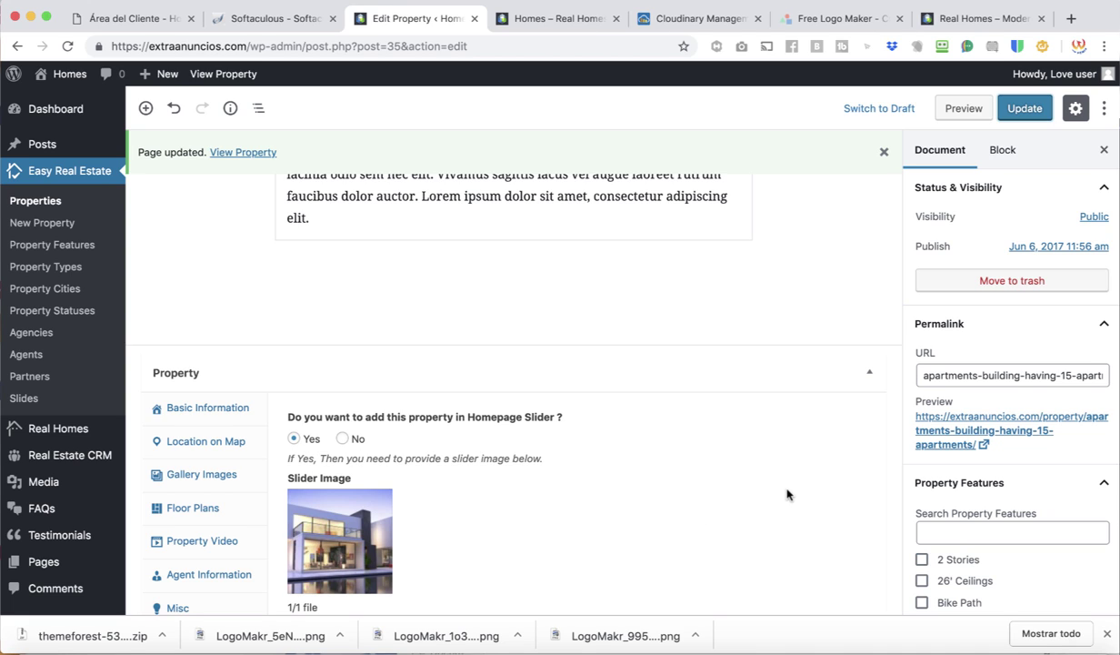
scroll(696, 464, down, 10)
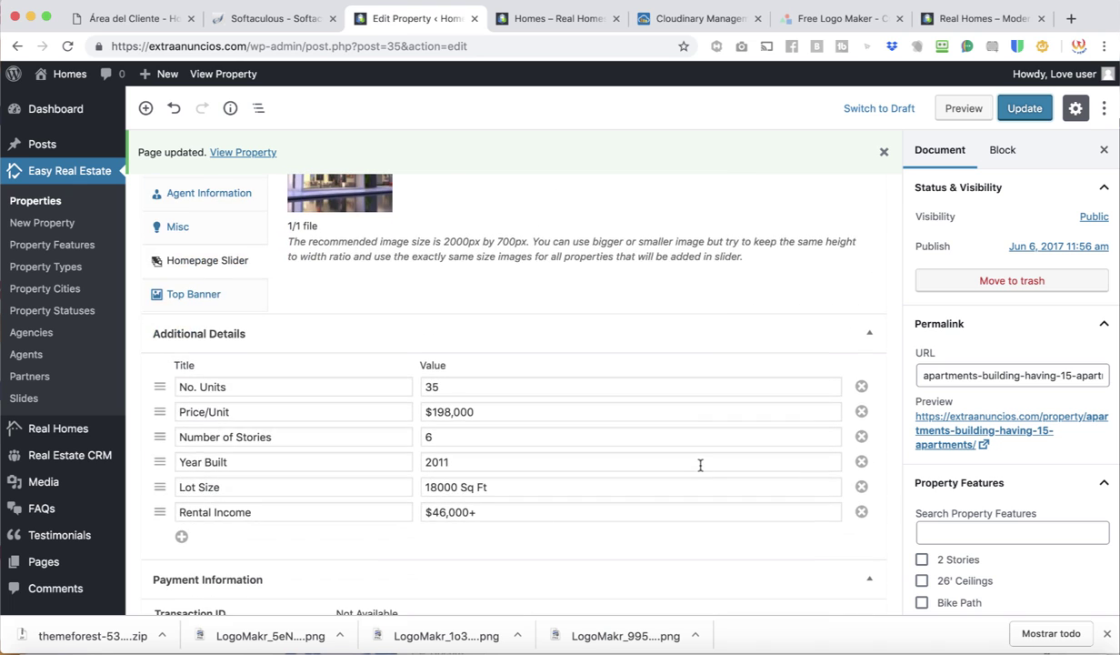
scroll(700, 465, up, 6)
scroll(700, 466, up, 2)
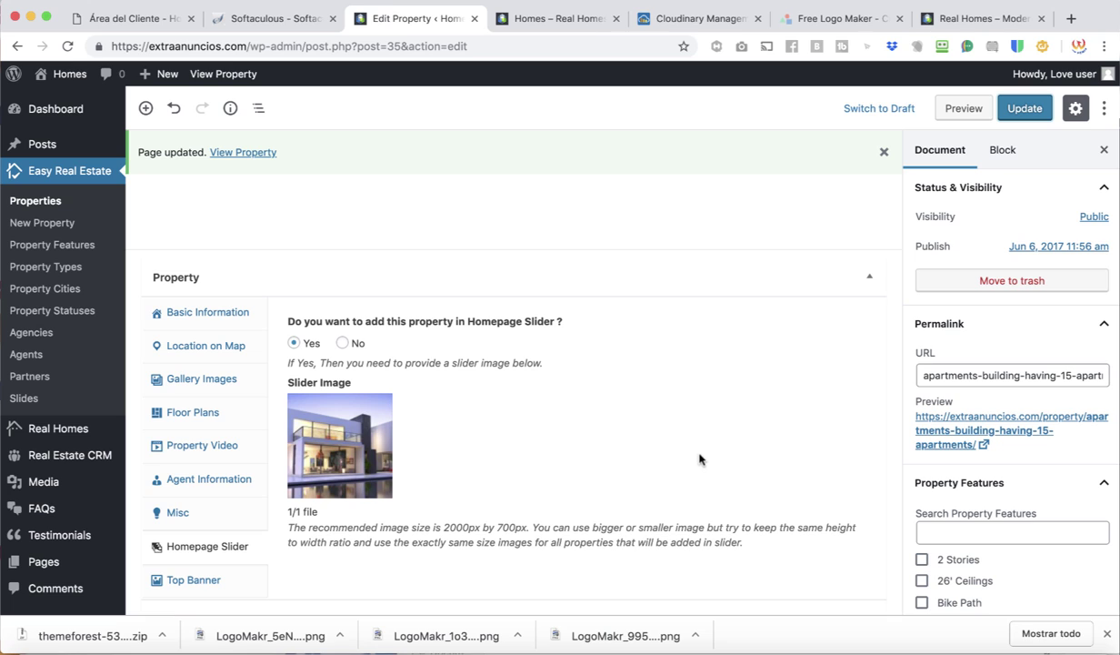
mouse_move(343, 445)
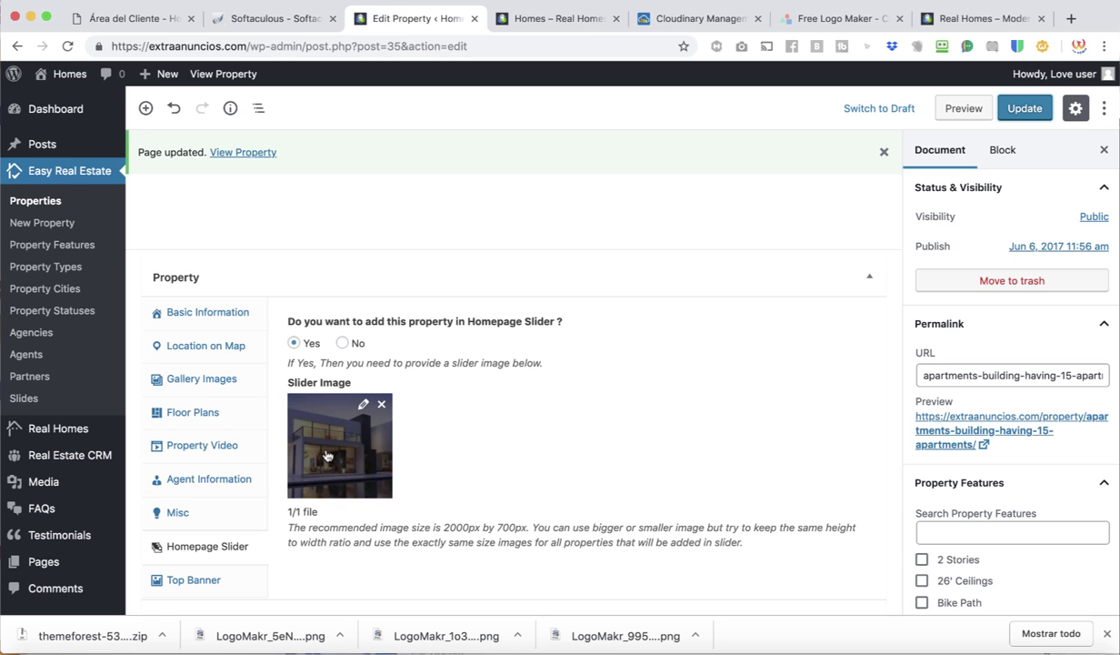
click(536, 19)
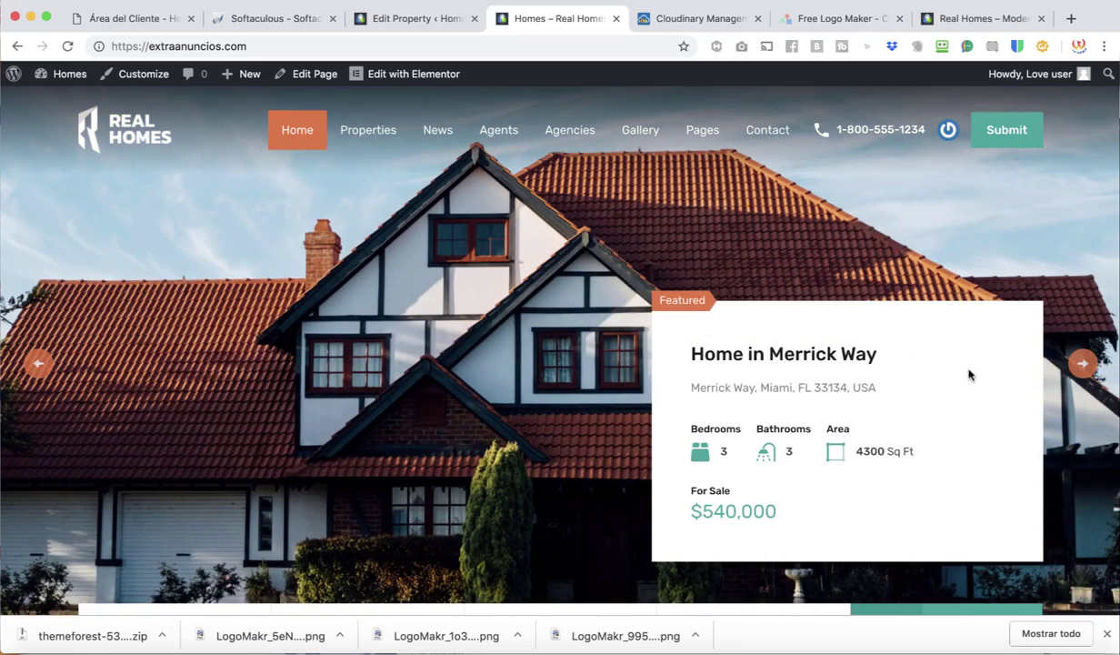
Step: Advance the slider twice and open the Building Having 15 Apartments listing from its slide
click(1082, 365)
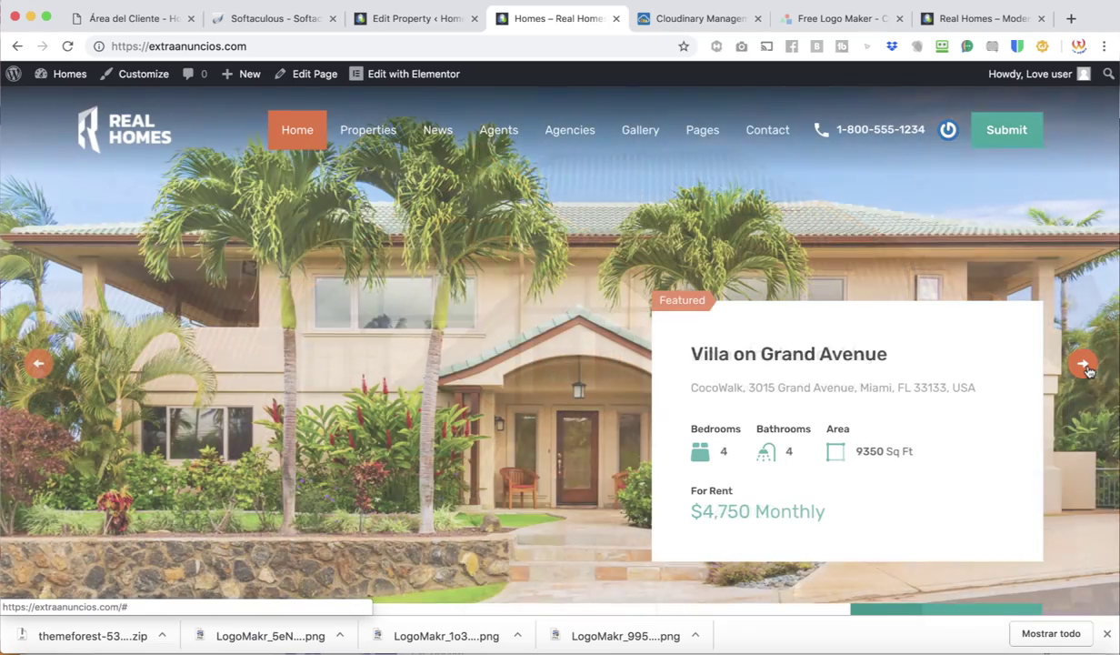
click(1085, 366)
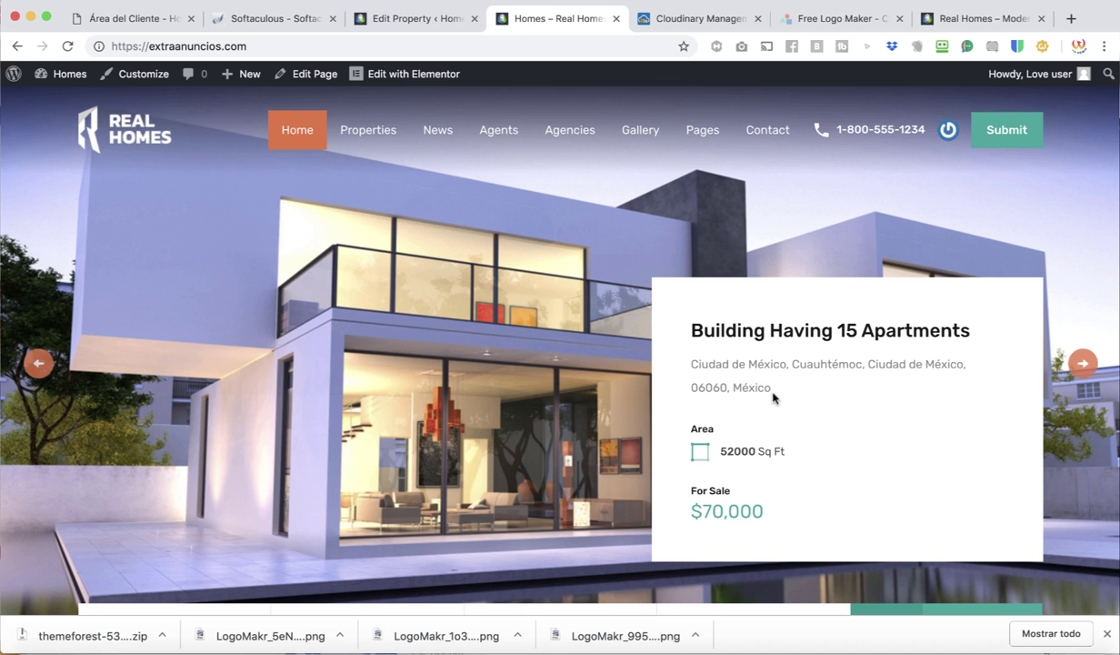
click(455, 337)
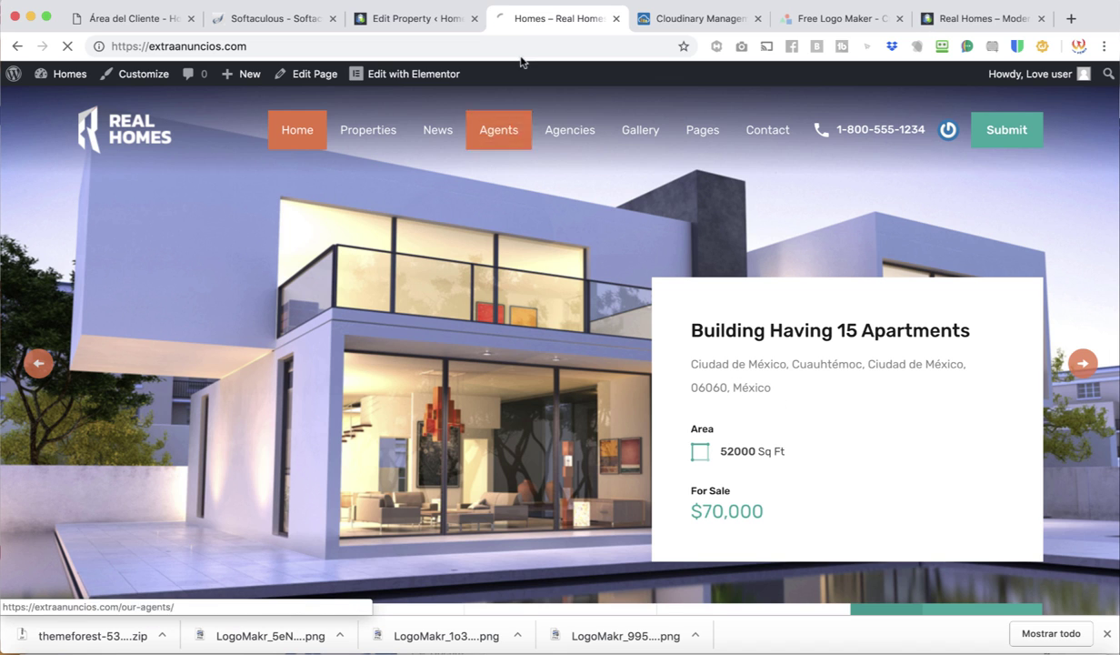
click(429, 20)
scroll(566, 464, down, 3)
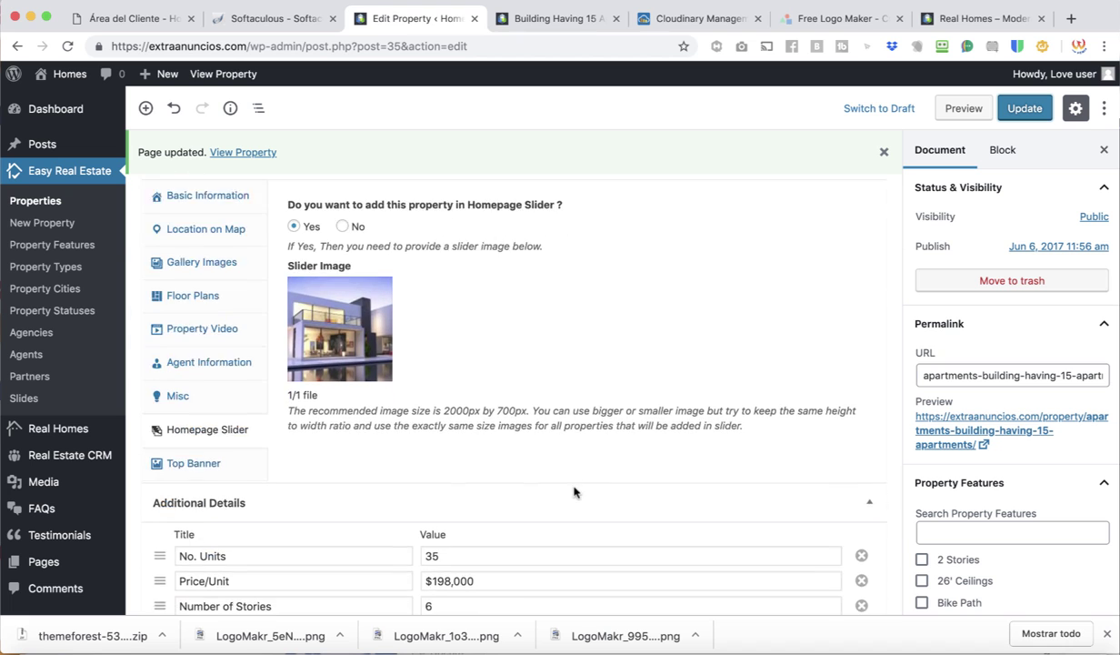
Step: Set bedroom-02.jpg as the Top Banner Image and update the property
click(227, 430)
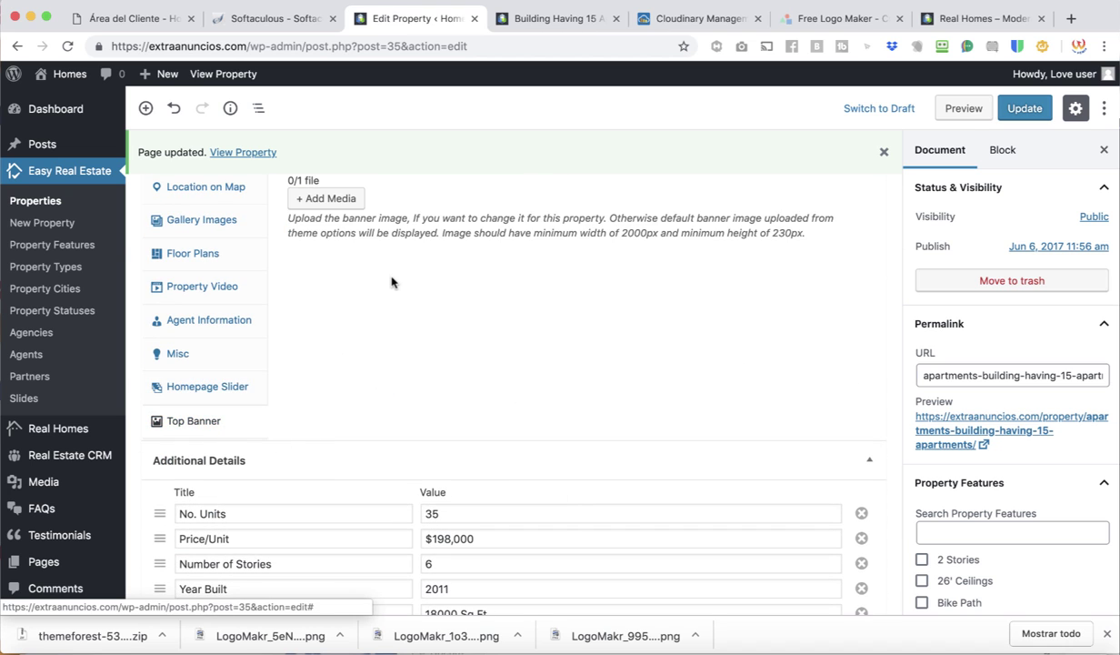
scroll(390, 280, up, 4)
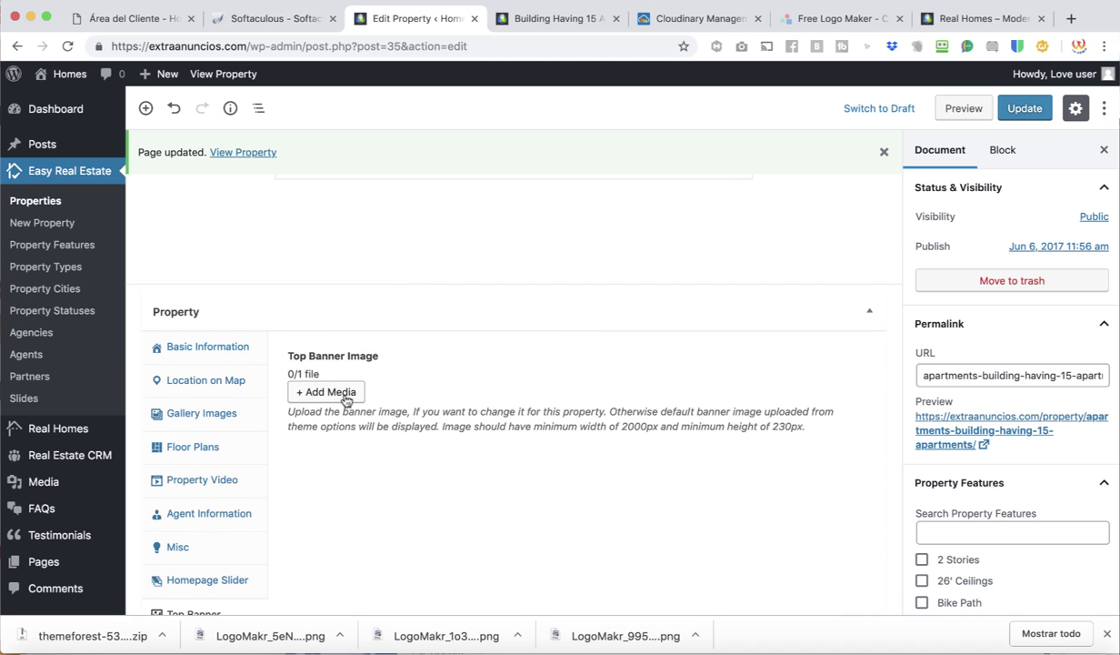
click(327, 392)
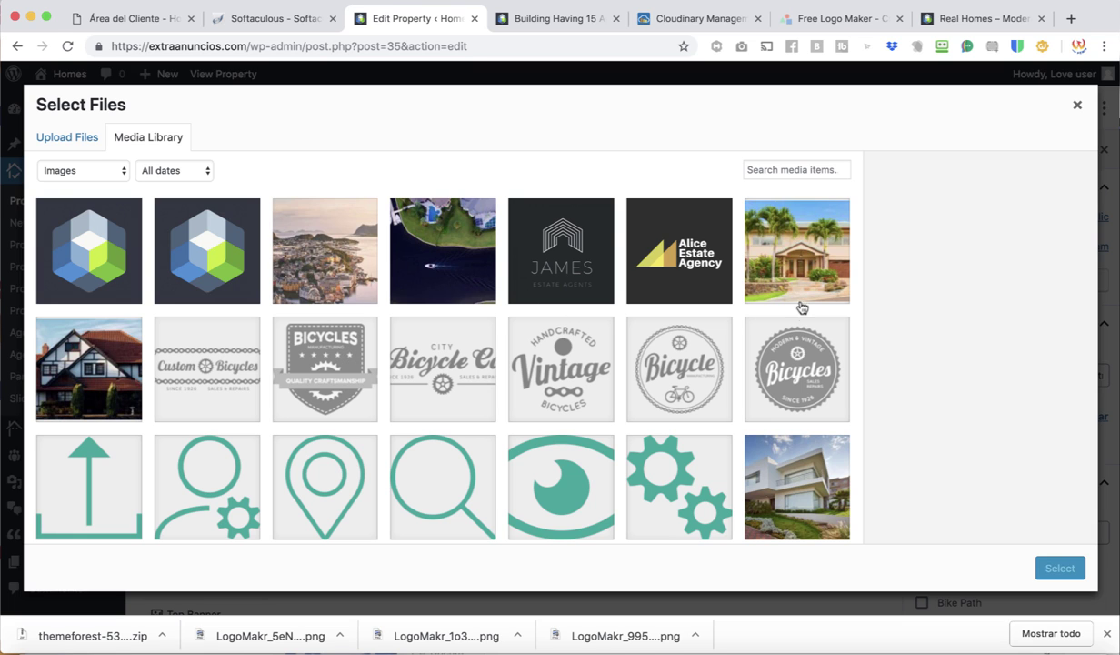
scroll(523, 391, down, 4)
scroll(530, 399, down, 2)
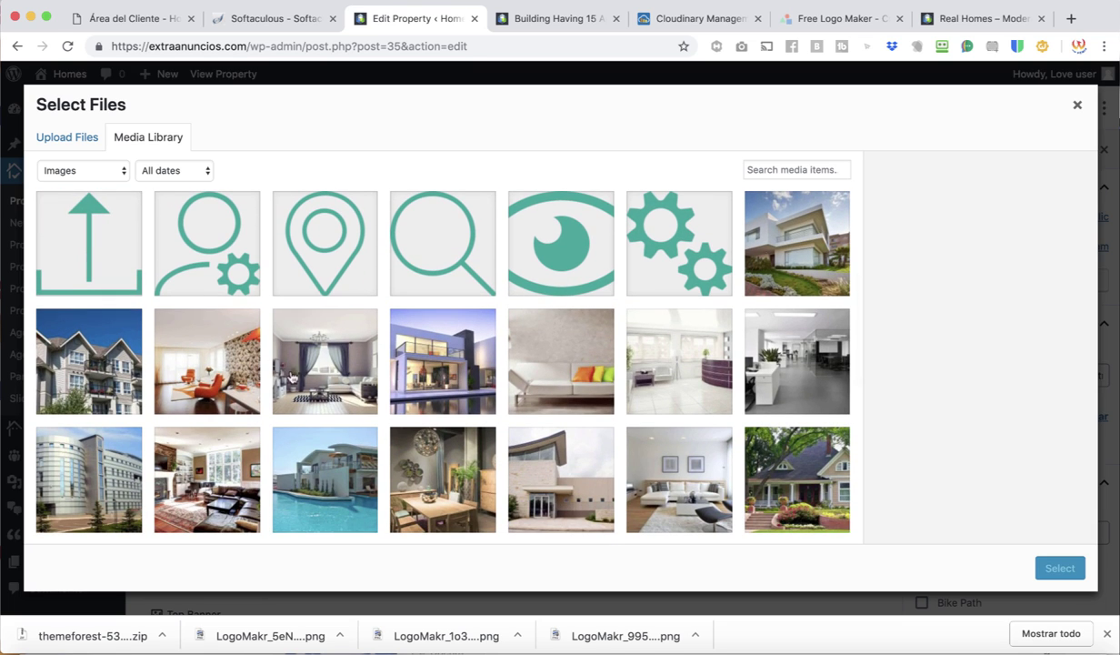
scroll(277, 487, down, 3)
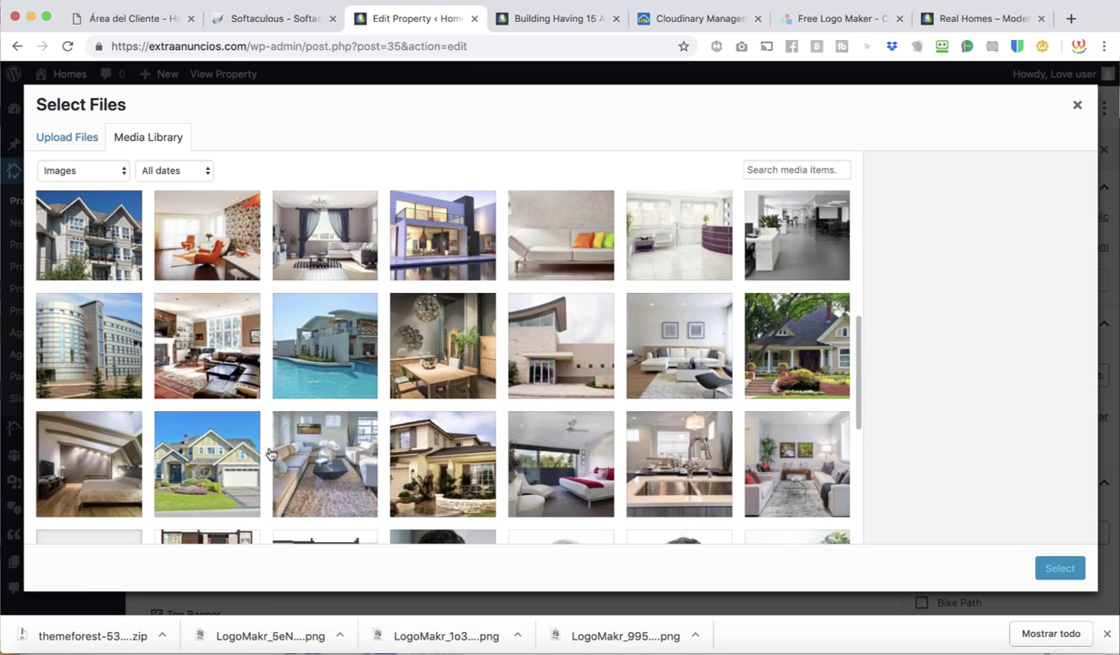
click(116, 452)
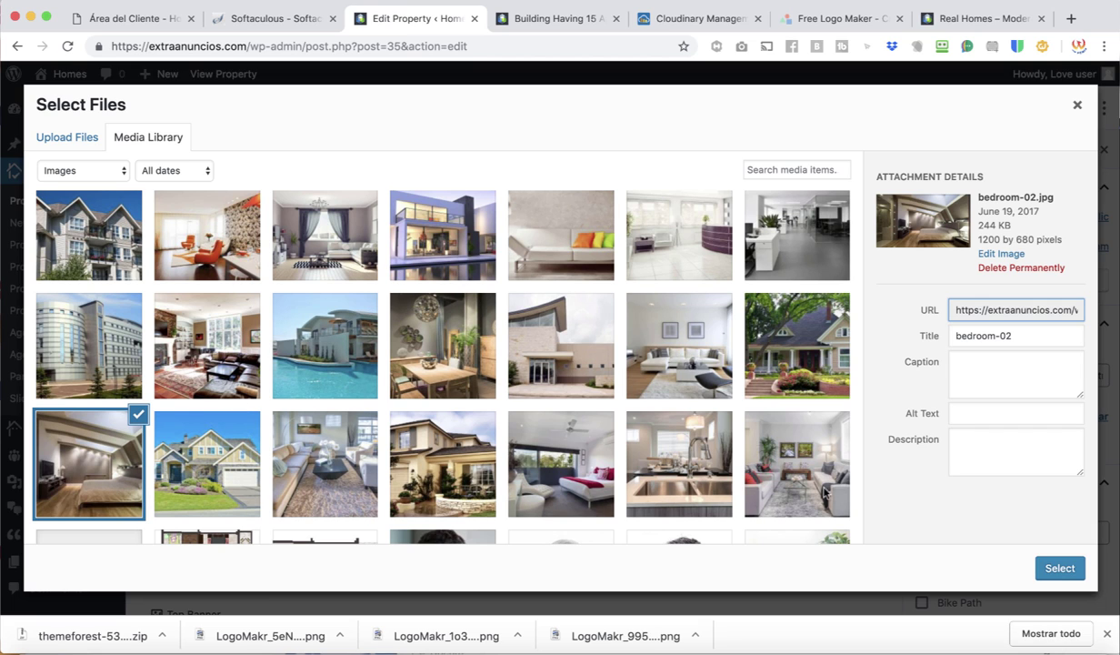
click(1044, 570)
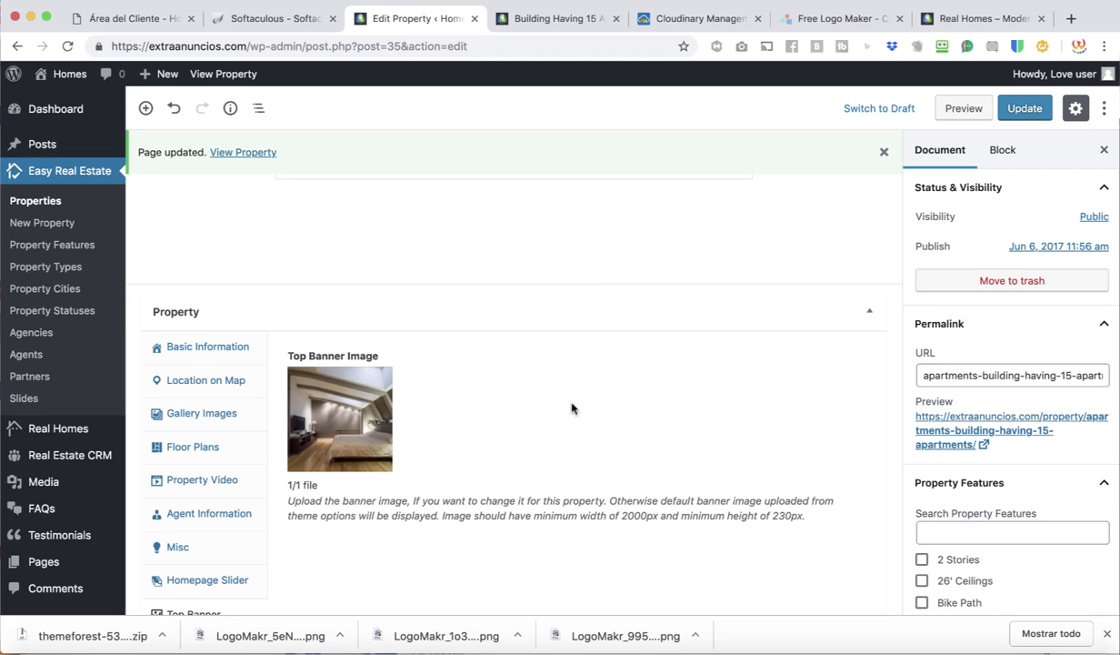
scroll(571, 407, down, 3)
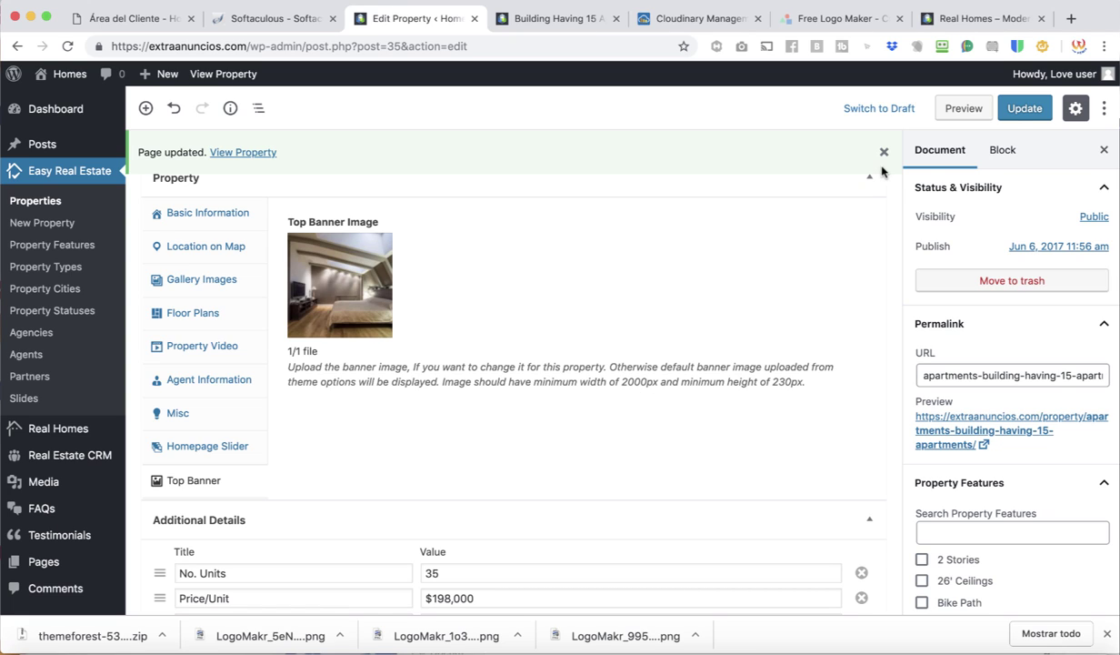
click(1017, 111)
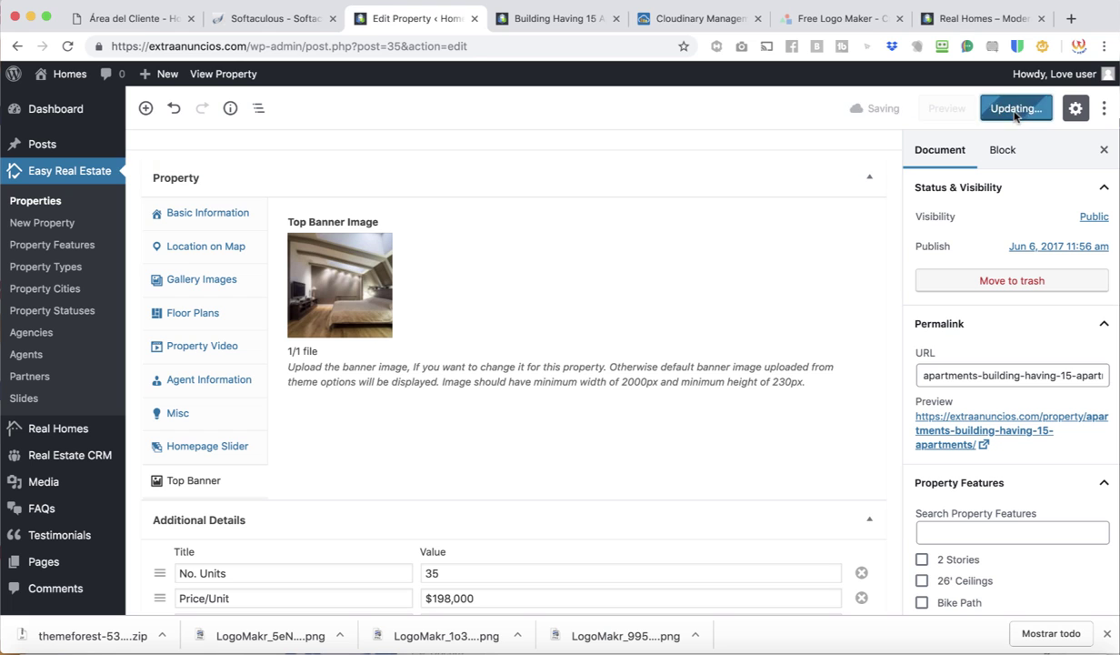
click(561, 23)
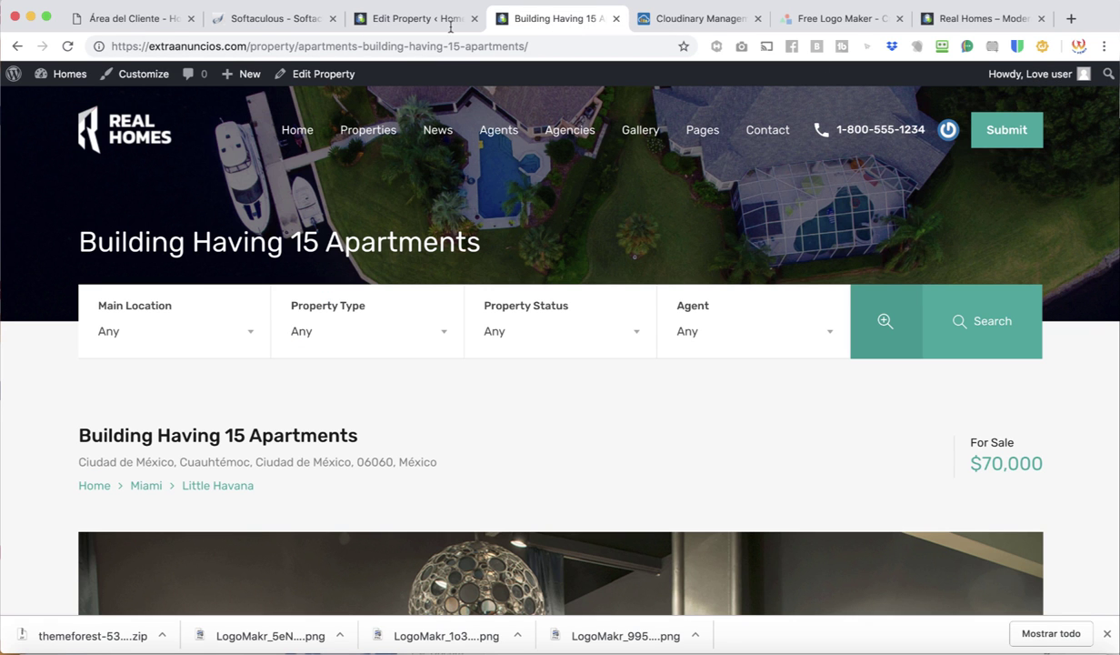
click(66, 47)
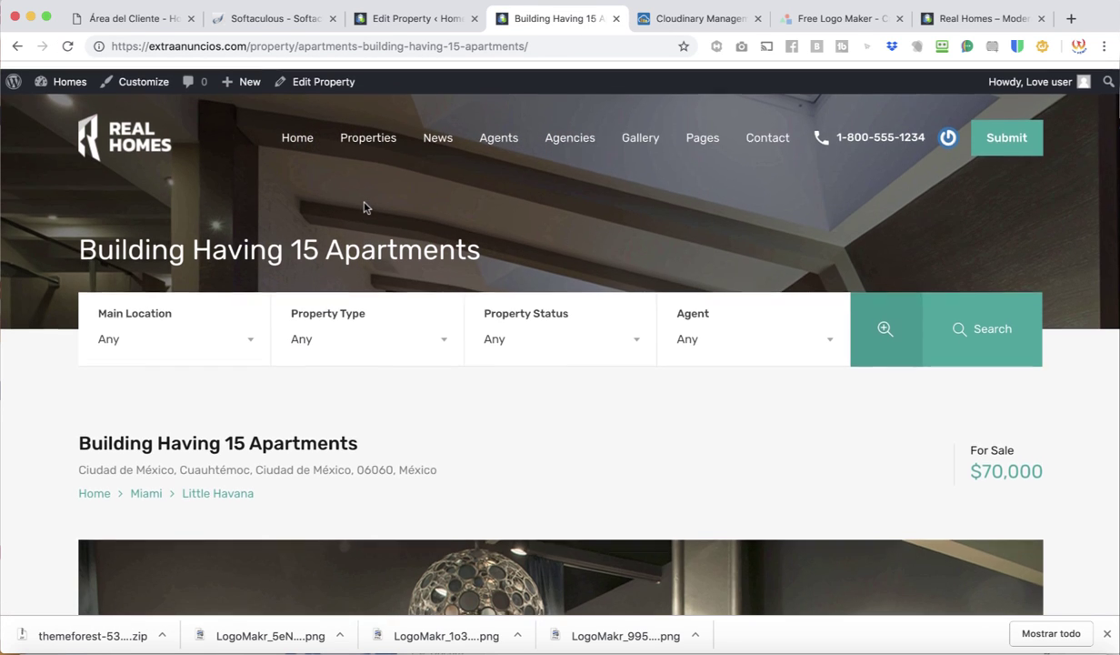
scroll(641, 226, down, 3)
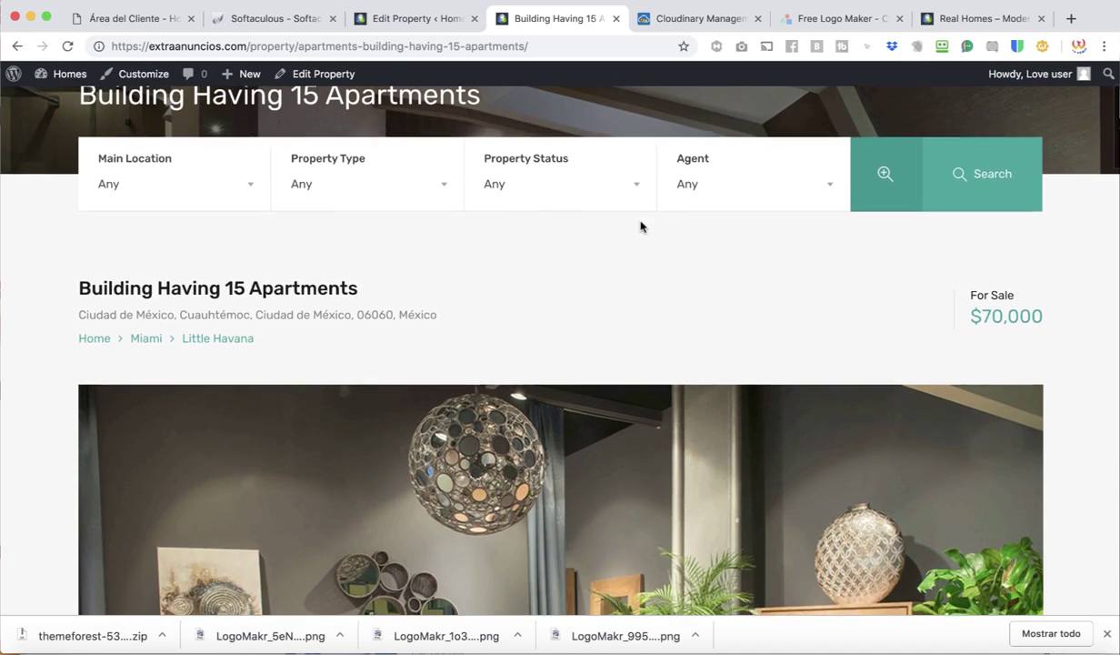
scroll(641, 226, up, 3)
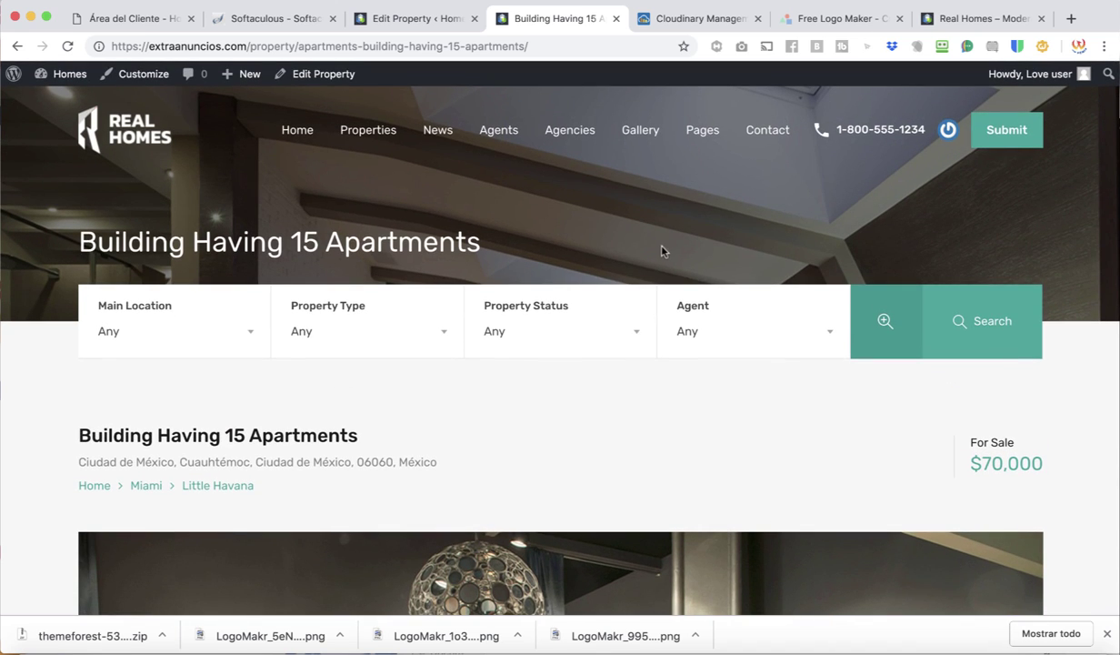
scroll(894, 425, down, 3)
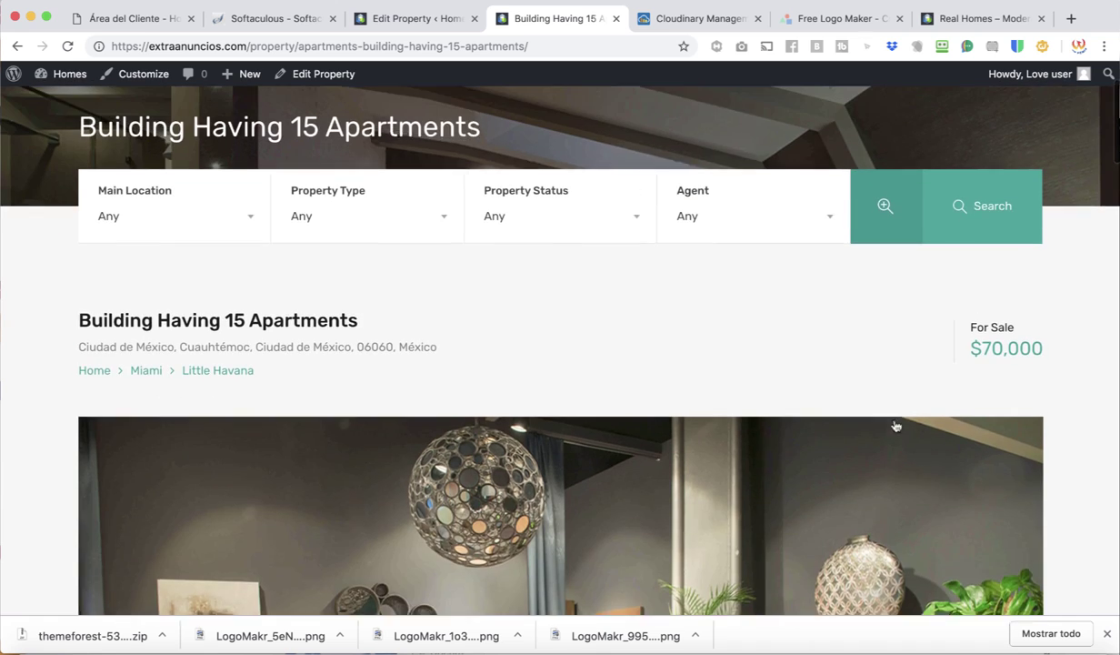
scroll(893, 430, up, 3)
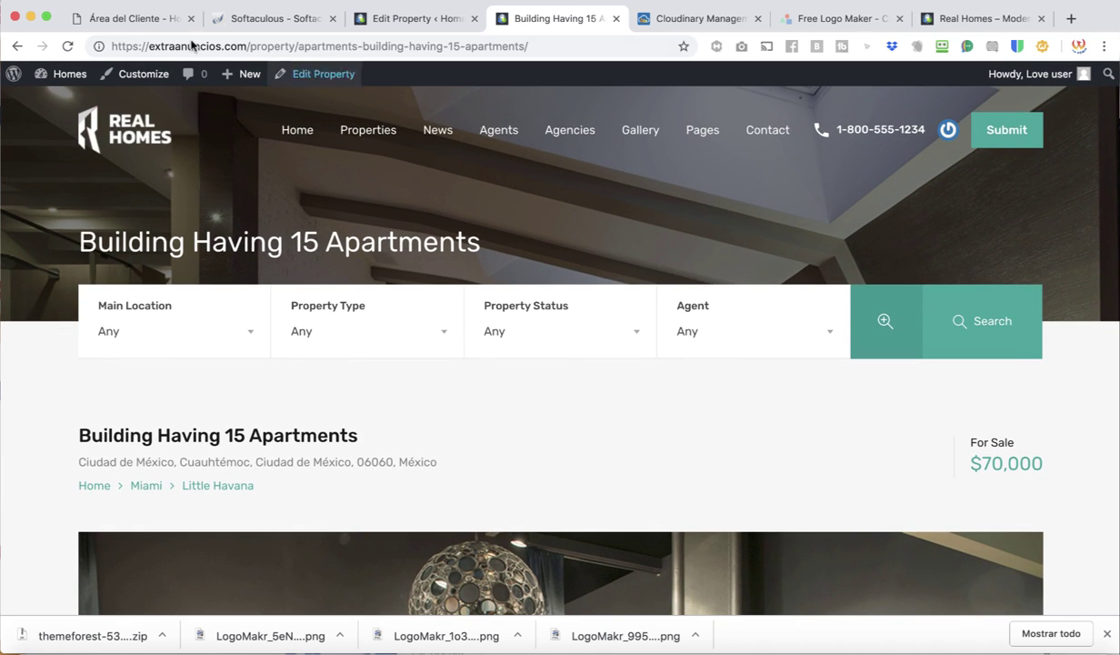
click(401, 19)
mouse_move(359, 325)
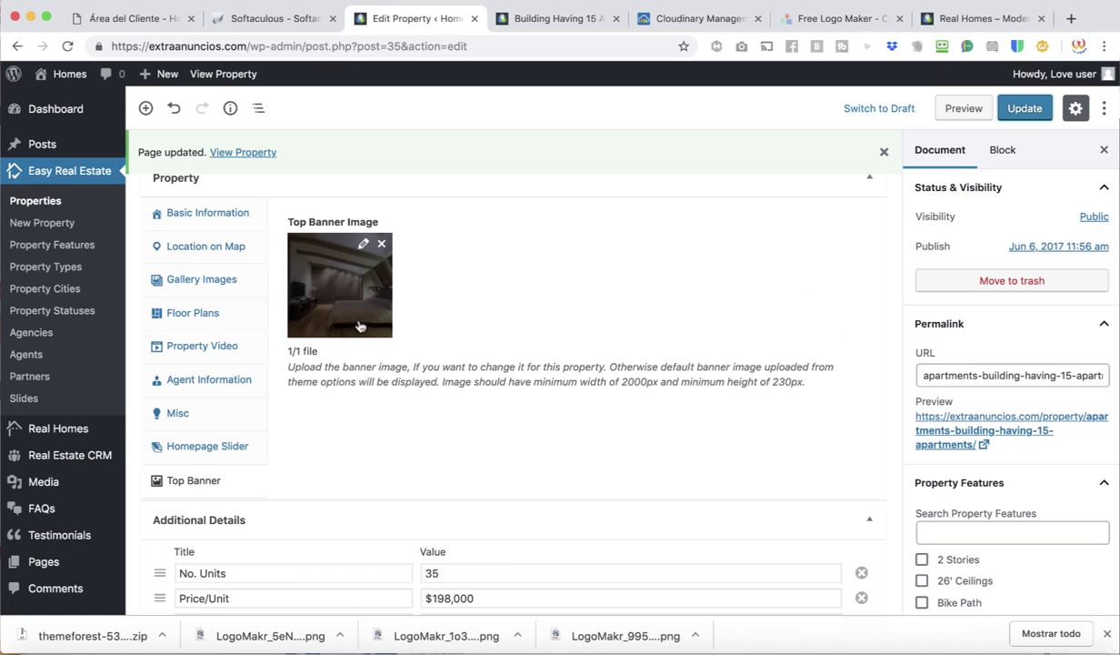
Step: Remove the property's top banner image, update it, and reload the live page to check the banner
click(381, 244)
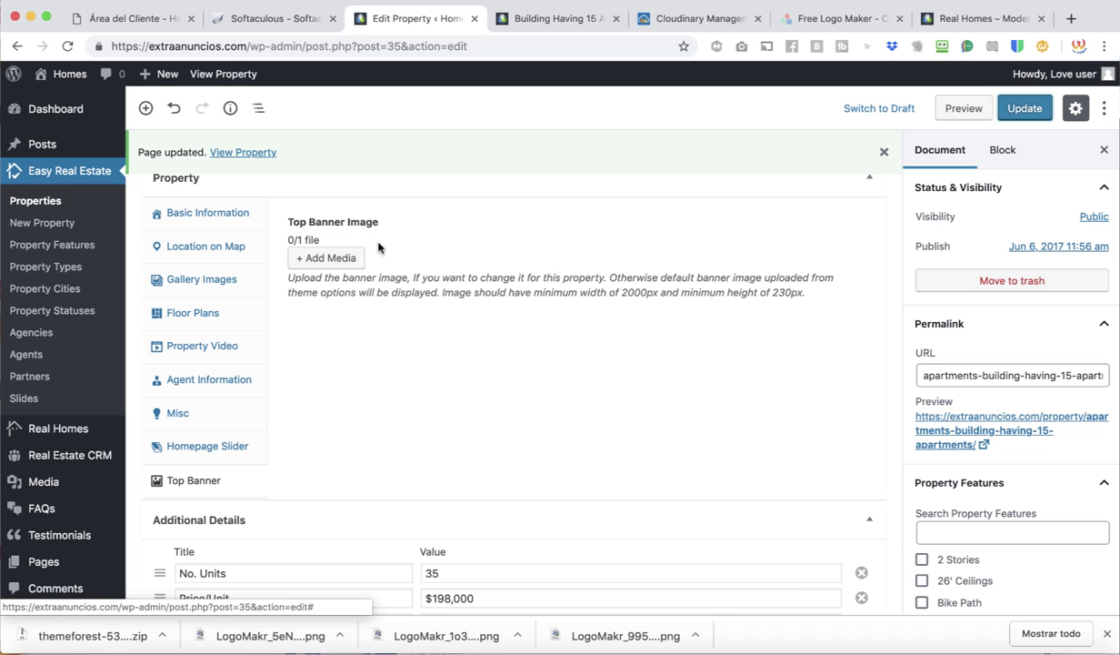
click(1022, 108)
click(537, 27)
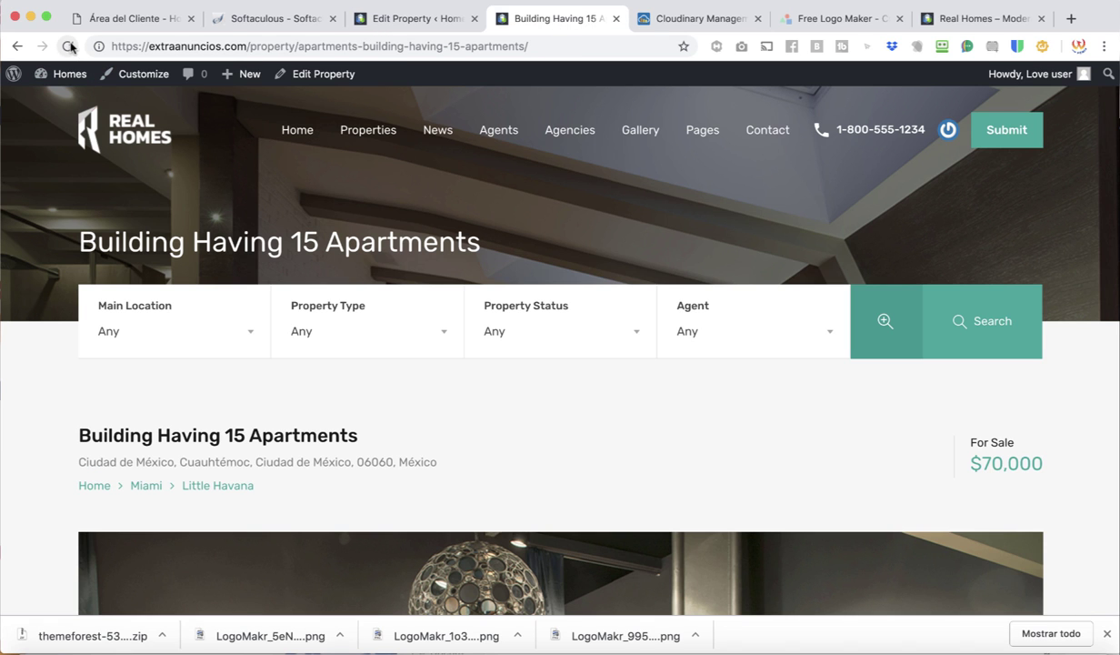
click(69, 47)
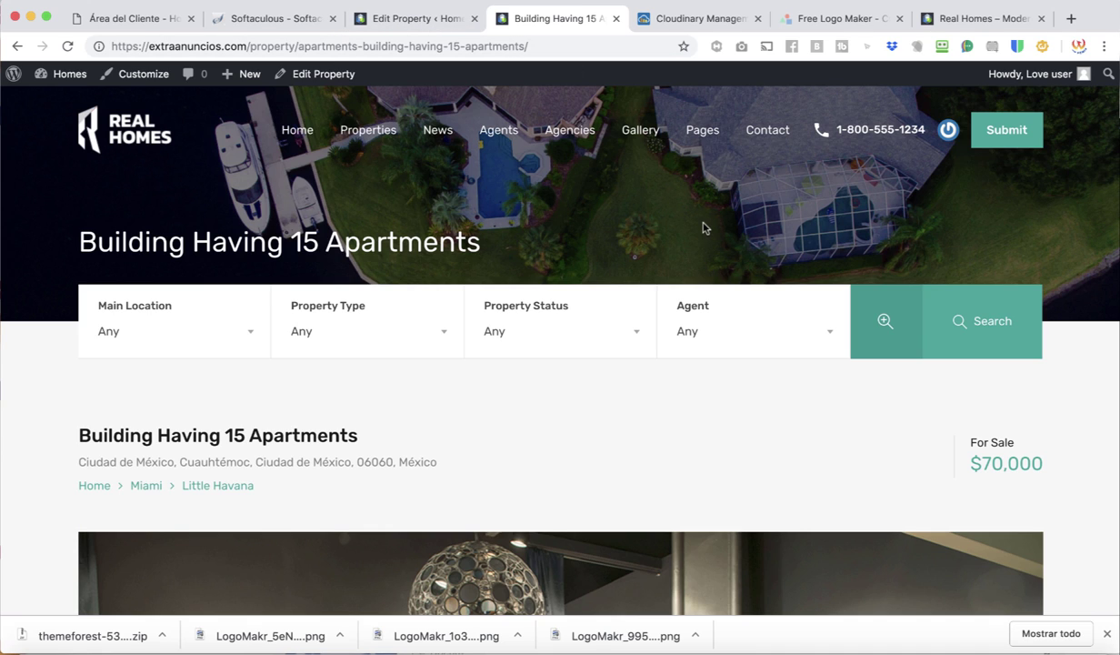
click(414, 25)
scroll(444, 450, down, 3)
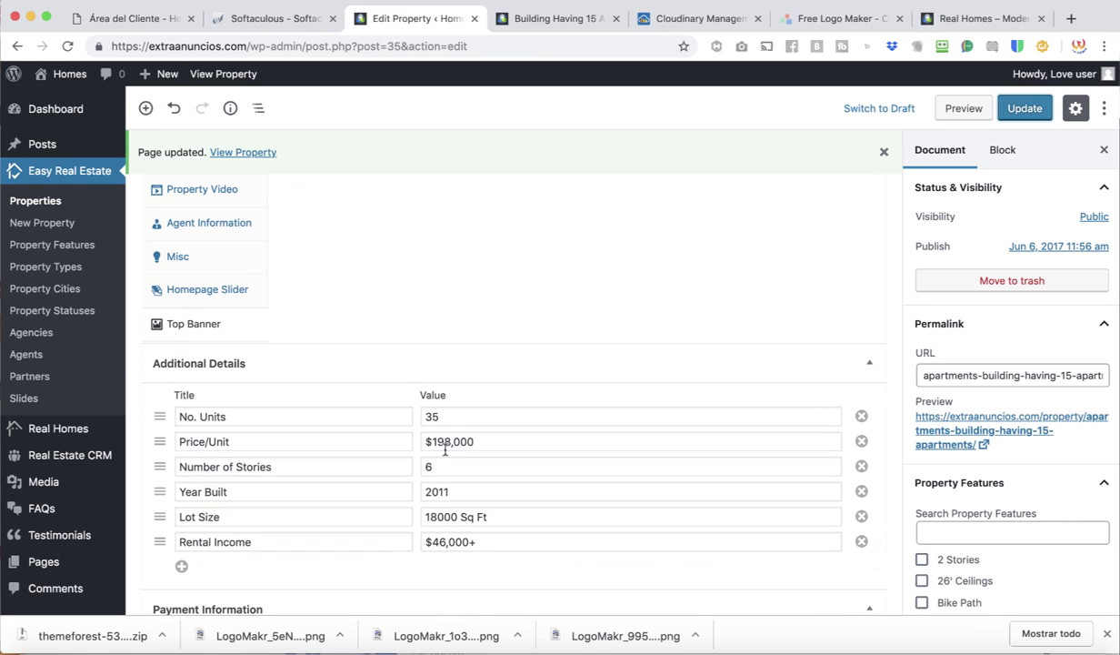
scroll(426, 541, down, 3)
scroll(400, 518, up, 5)
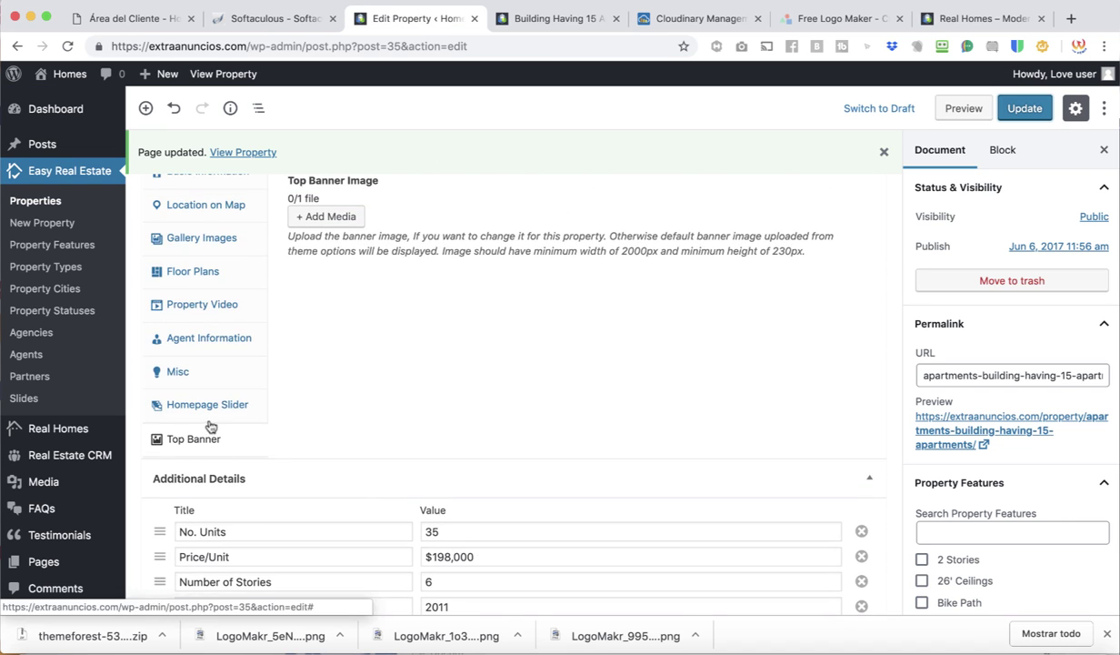
scroll(399, 424, up, 10)
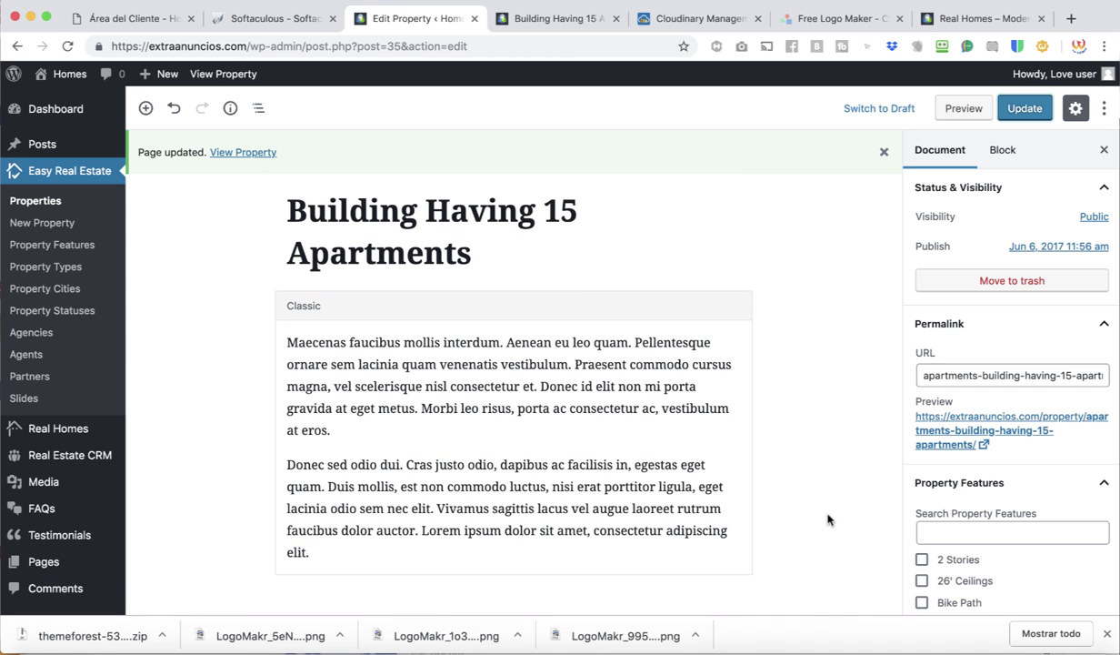
scroll(827, 519, down, 10)
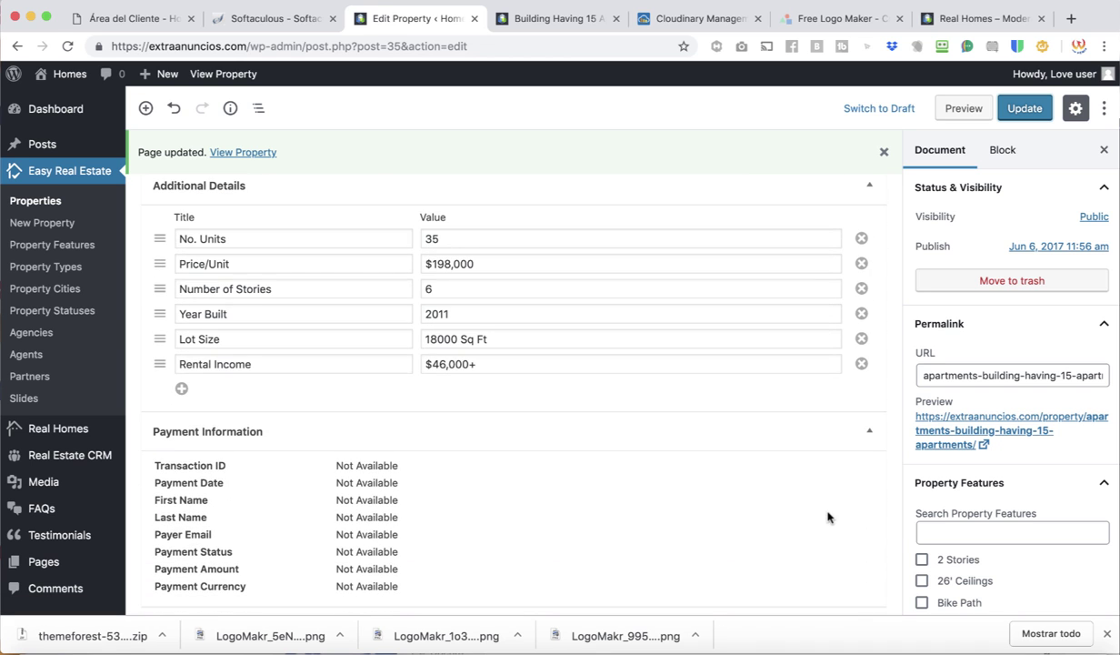
scroll(981, 483, down, 8)
scroll(977, 484, up, 5)
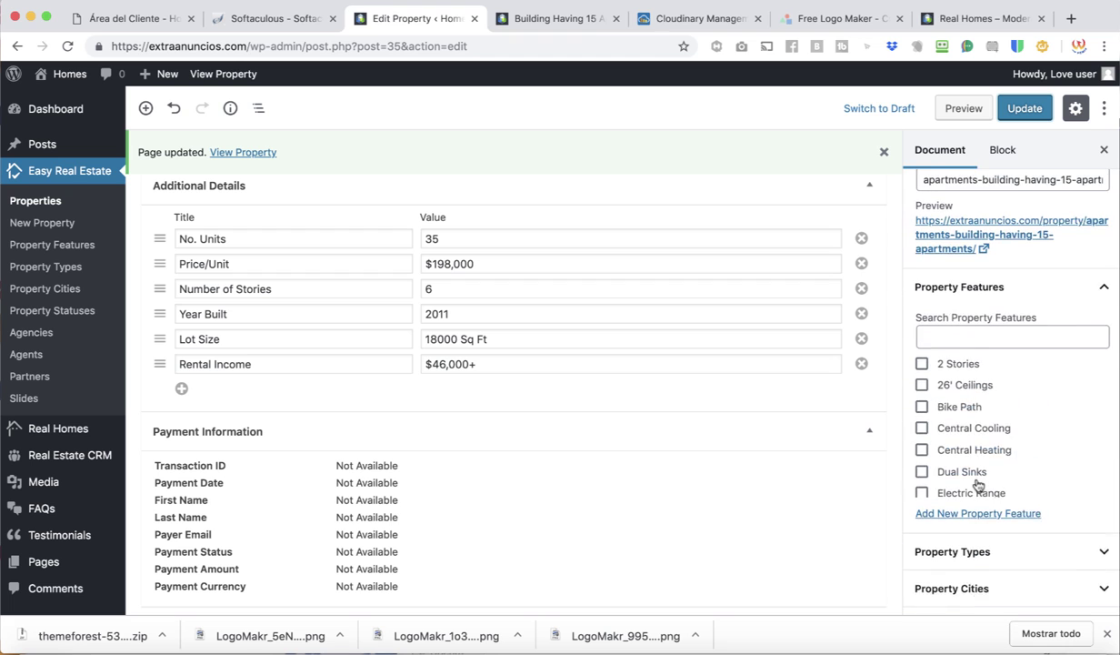
scroll(1000, 463, up, 1)
scroll(1012, 450, down, 6)
scroll(1012, 450, up, 6)
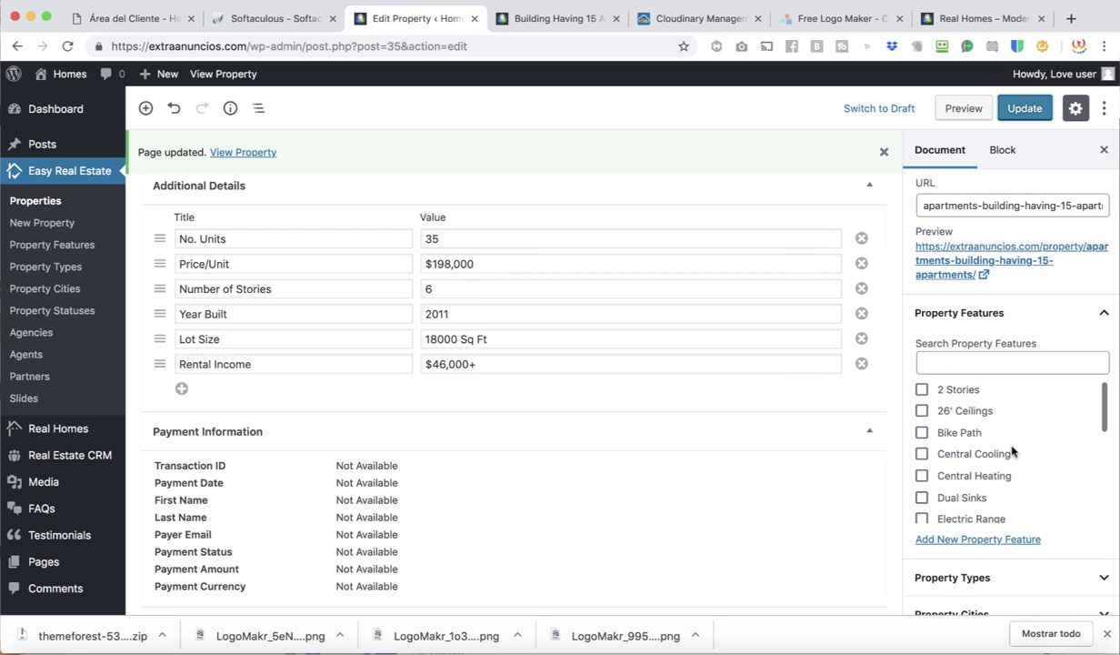
scroll(886, 480, up, 10)
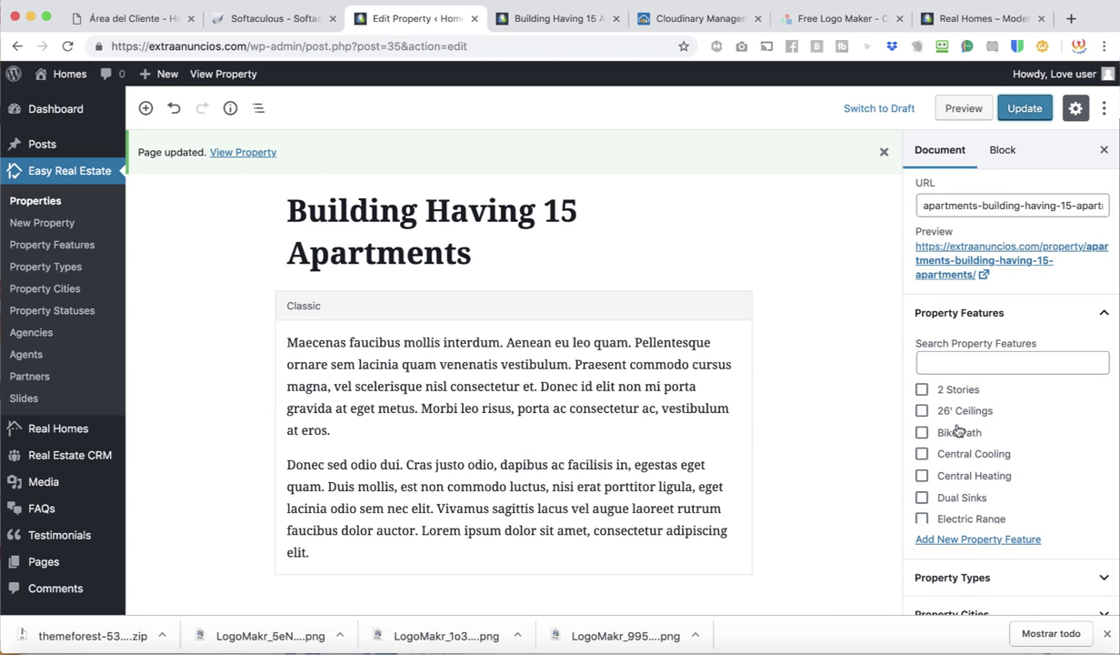
scroll(989, 446, down, 3)
scroll(992, 447, down, 6)
scroll(1004, 482, up, 6)
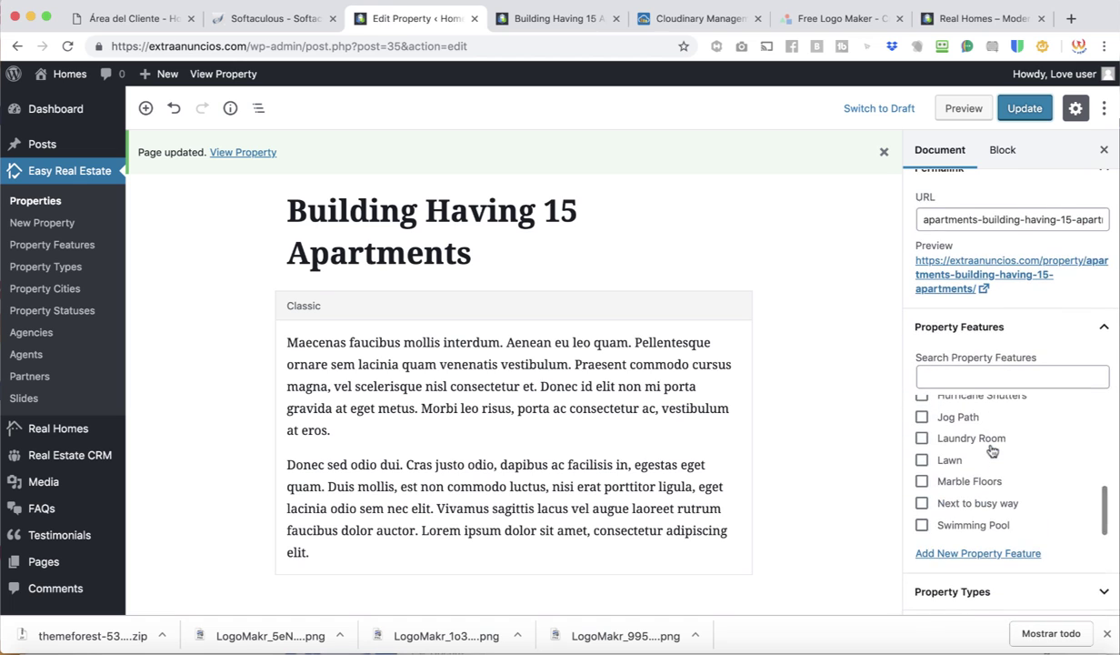
scroll(1009, 496, up, 5)
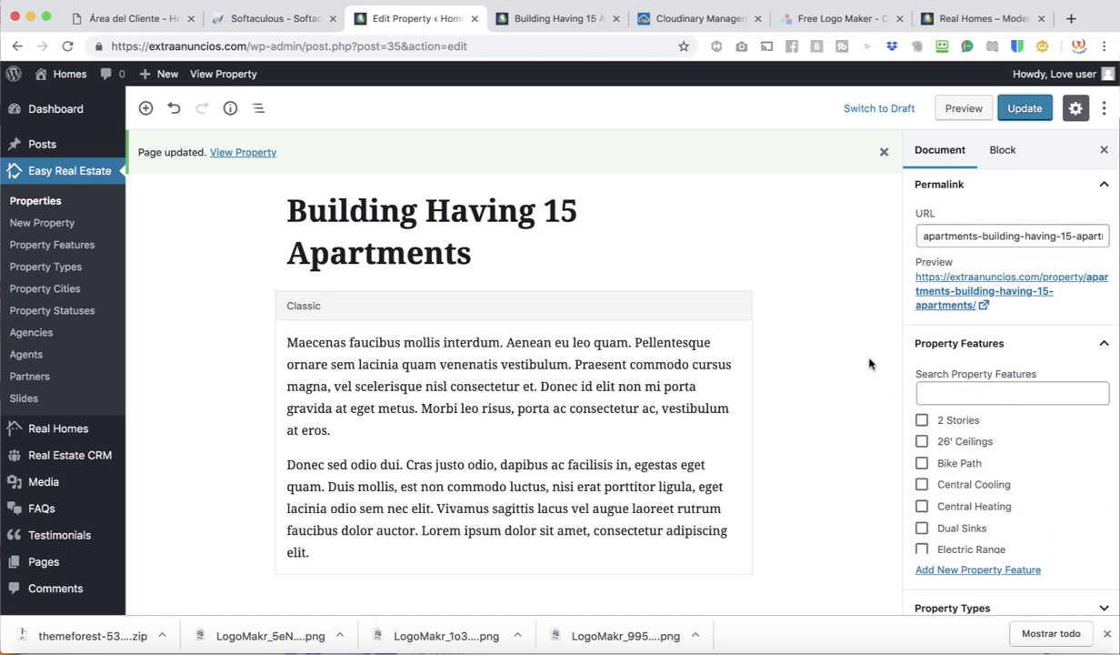
Step: Update the Building Having 15 Apartments property and scroll through its live listing
click(1020, 108)
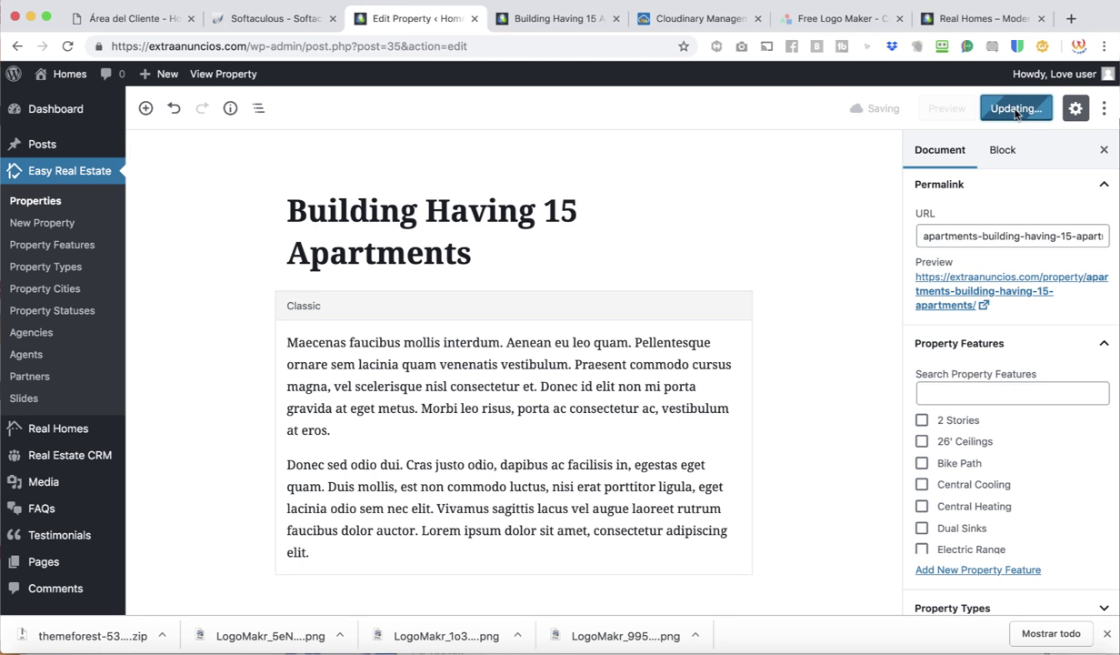
click(566, 22)
scroll(453, 430, down, 15)
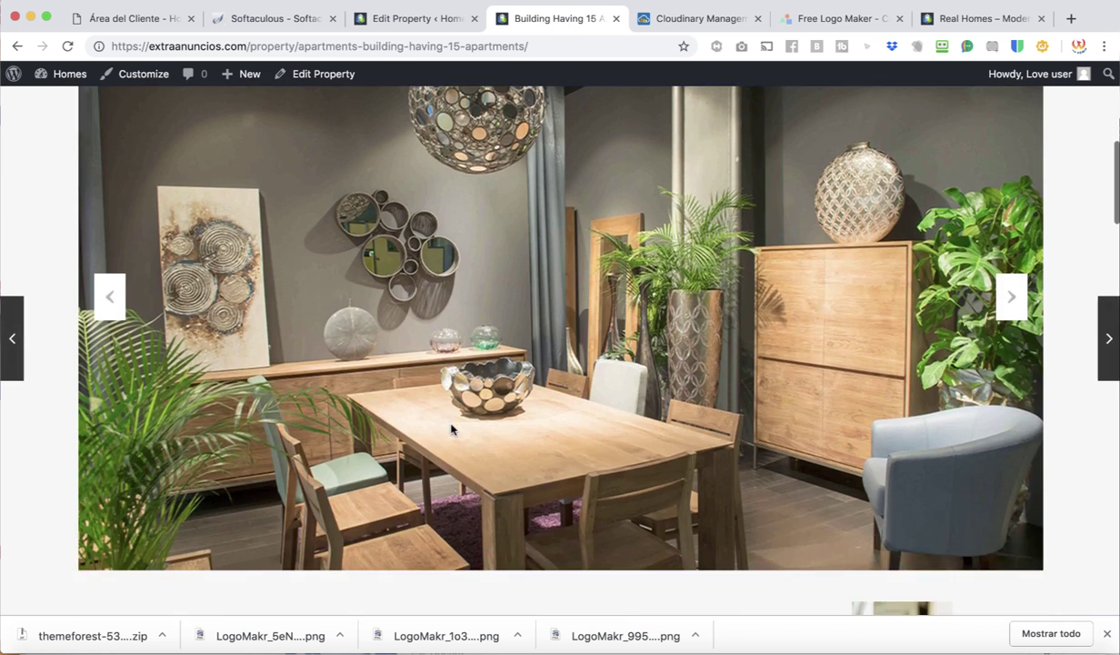
scroll(452, 430, up, 4)
scroll(452, 430, down, 3)
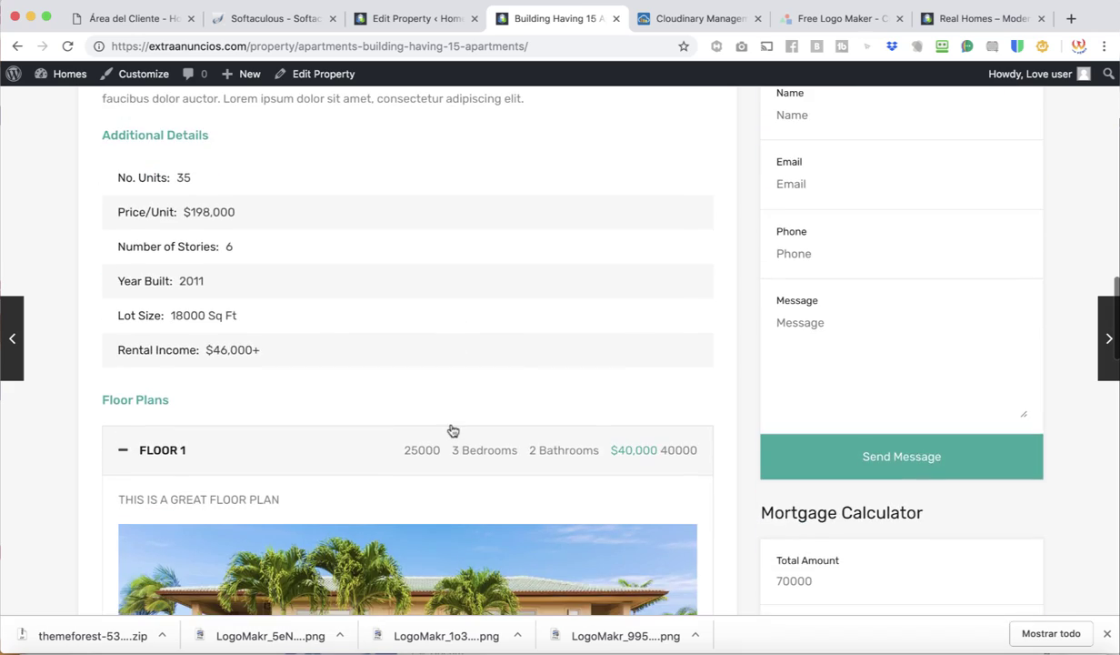
scroll(453, 430, up, 6)
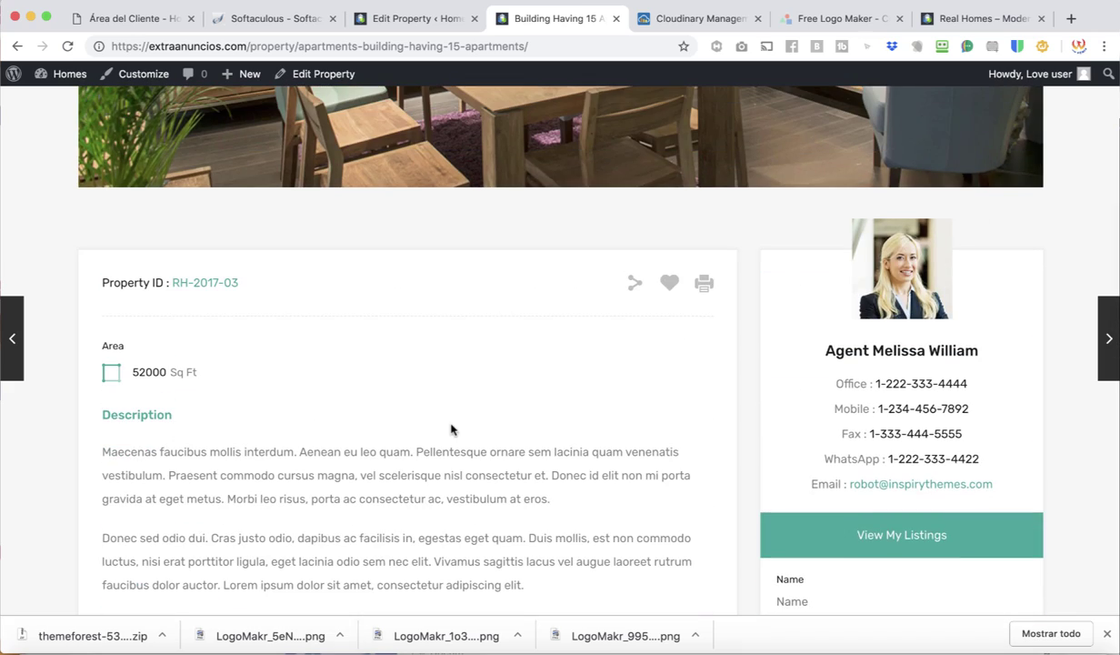
scroll(452, 430, down, 20)
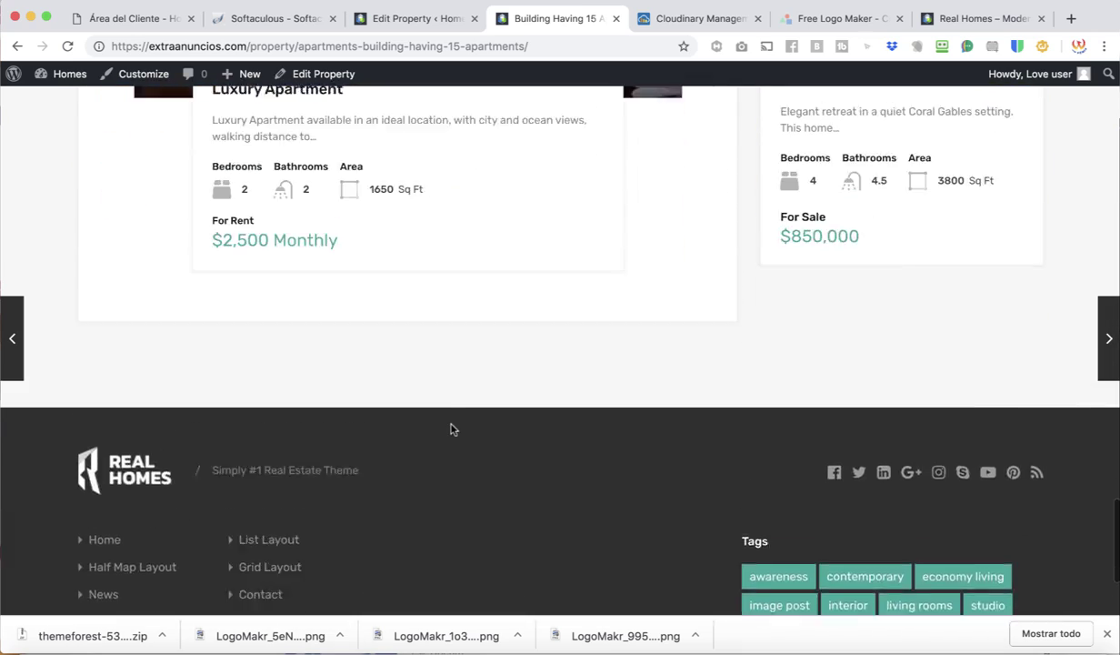
scroll(452, 430, up, 4)
Step: Return to the property editor and start a new property under Easy Real Estate
scroll(929, 380, up, 2)
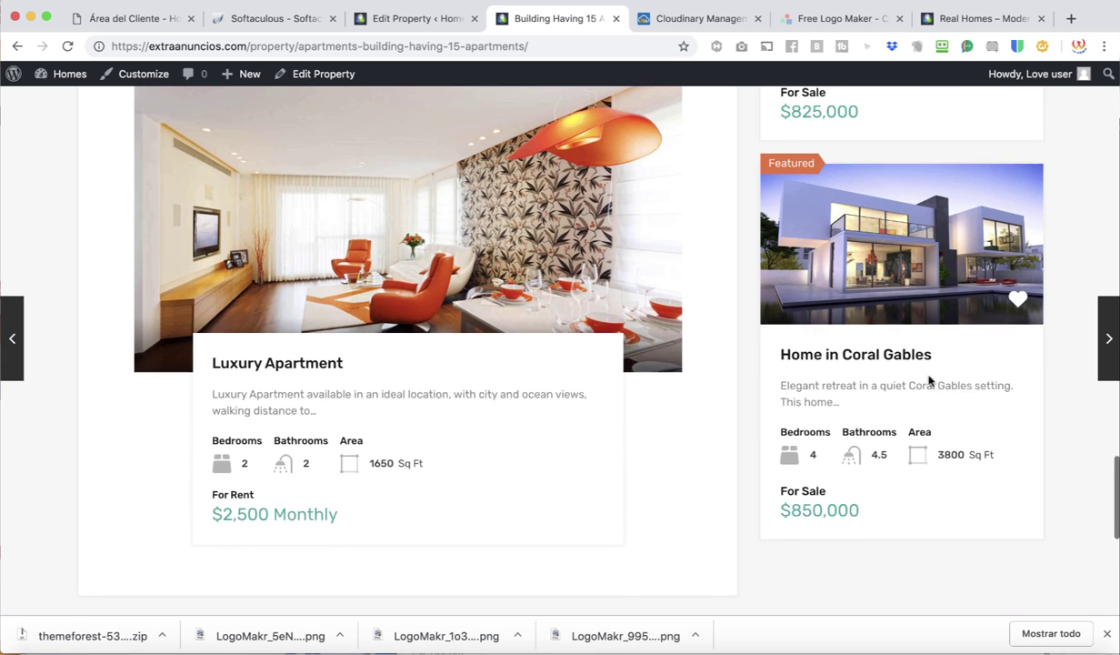
scroll(929, 380, up, 1)
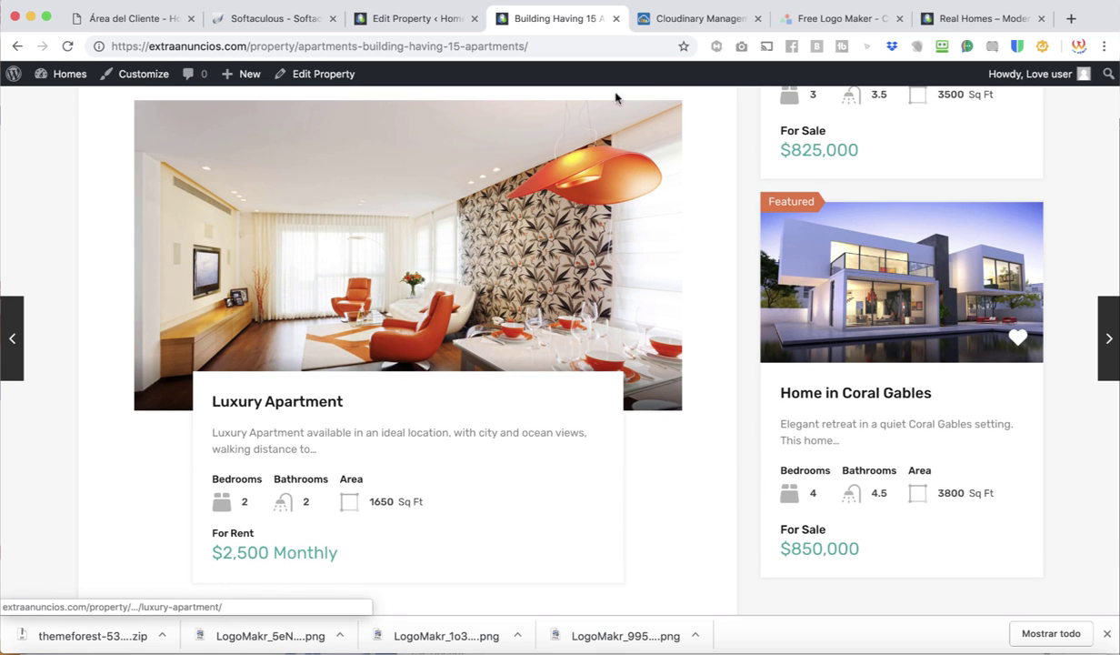
scroll(636, 104, up, 5)
click(451, 20)
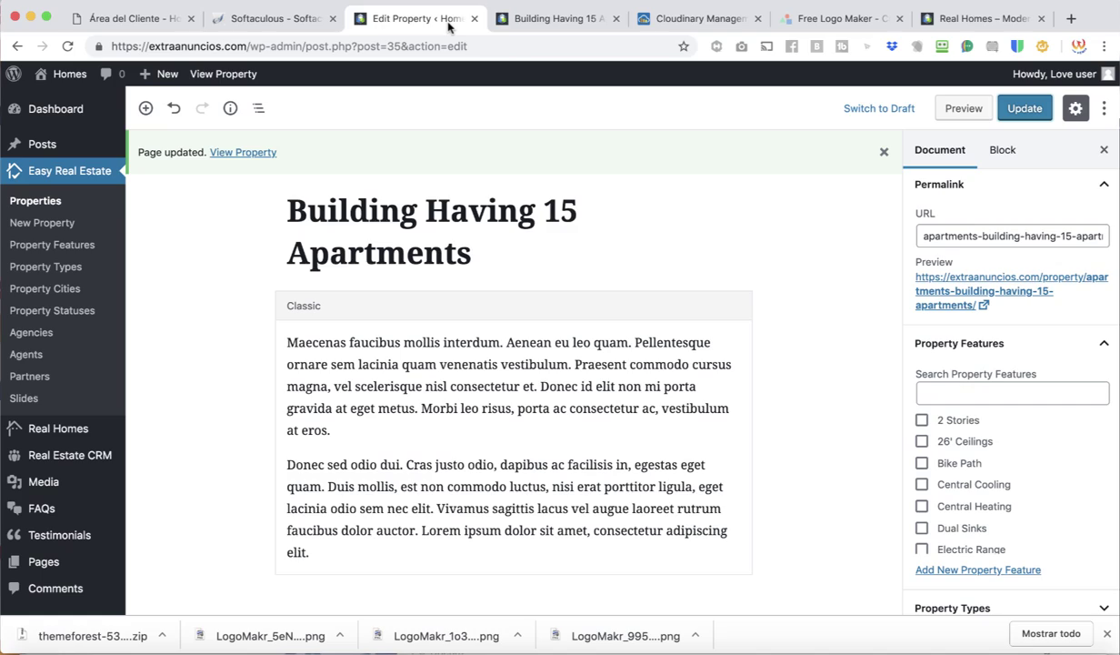
click(35, 231)
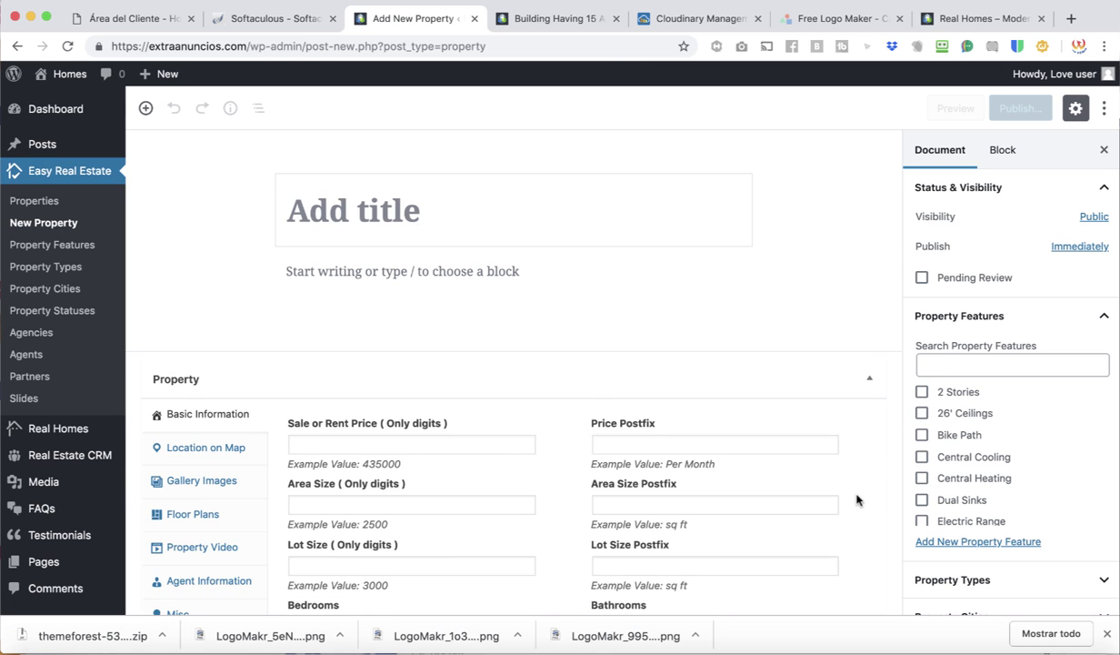
Step: Scroll the blank new property form and view its Gallery Images and Floor Plans sections
scroll(857, 500, down, 5)
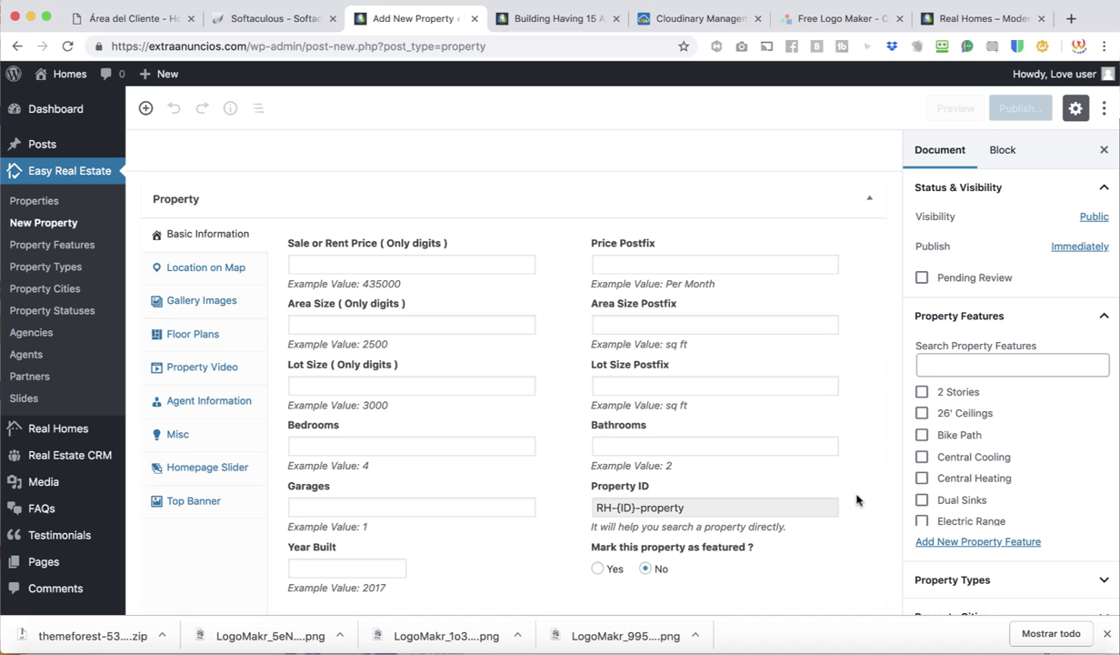
scroll(857, 500, up, 4)
scroll(858, 500, down, 3)
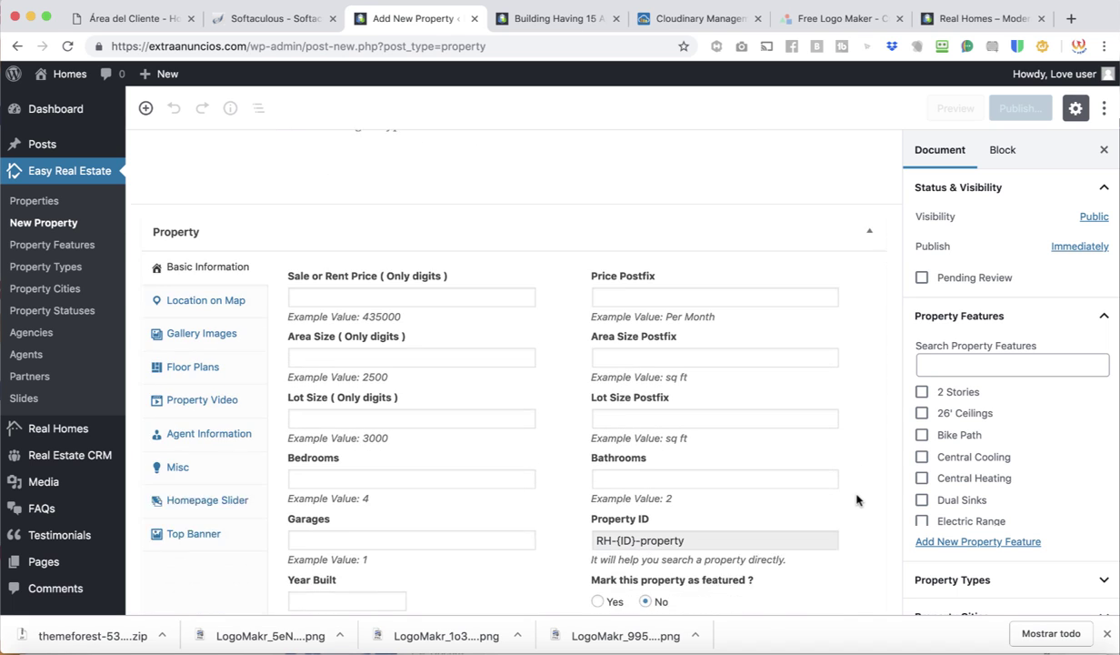
scroll(857, 501, down, 4)
scroll(841, 476, up, 3)
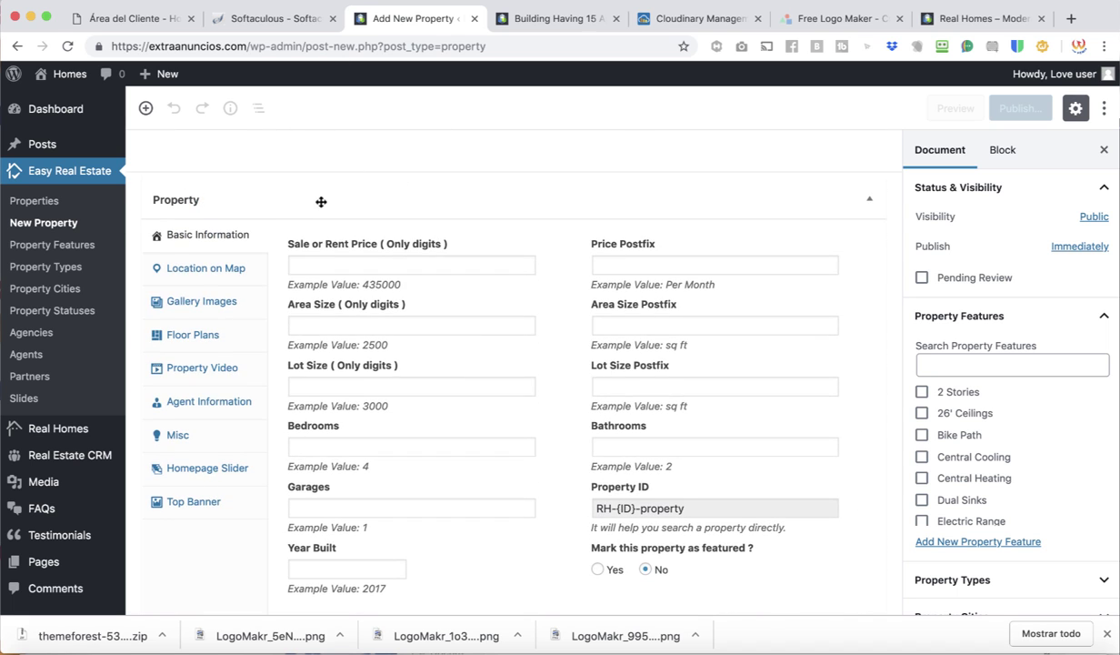
scroll(321, 201, up, 4)
scroll(300, 400, down, 3)
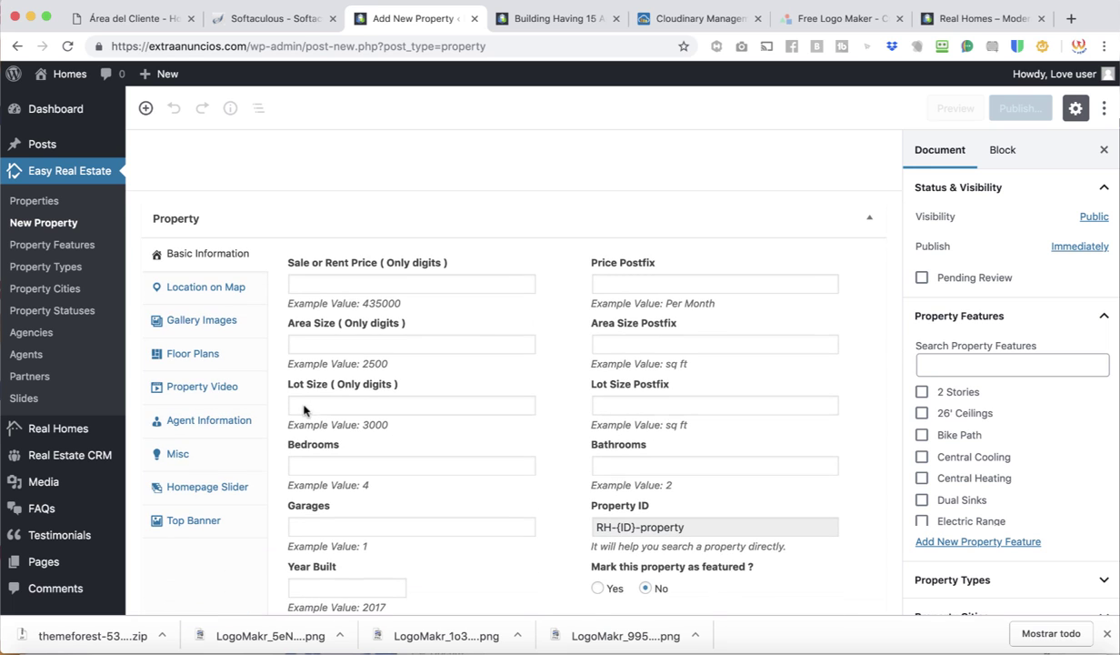
click(211, 321)
click(210, 358)
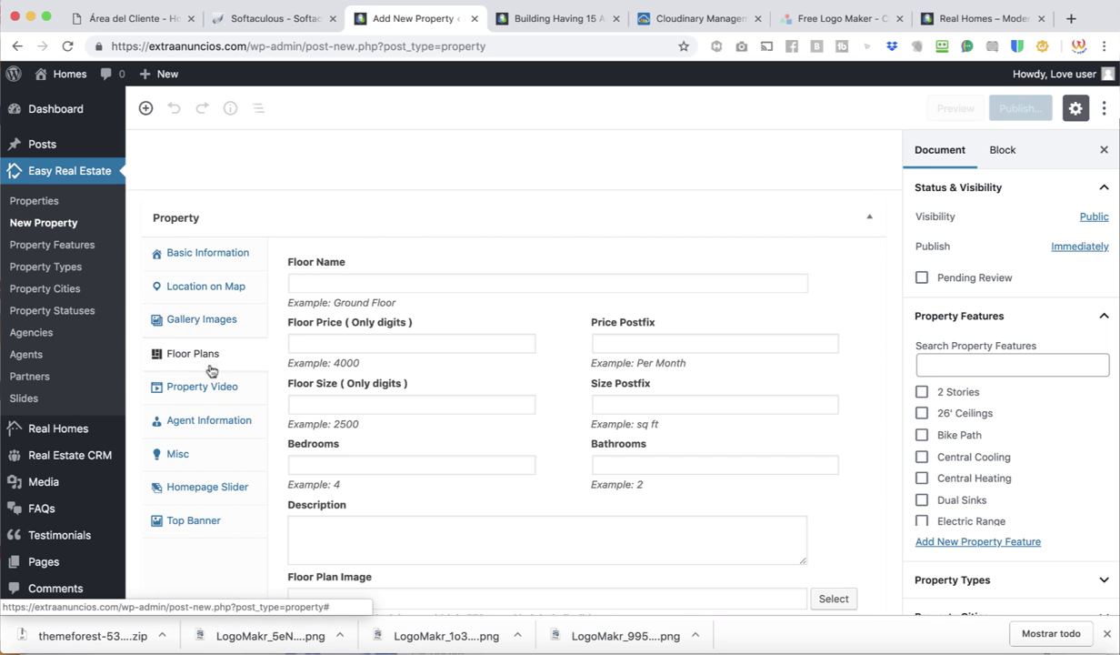
Step: View the Property Video, Agent Information, Homepage Slider and Top Banner sections
click(205, 387)
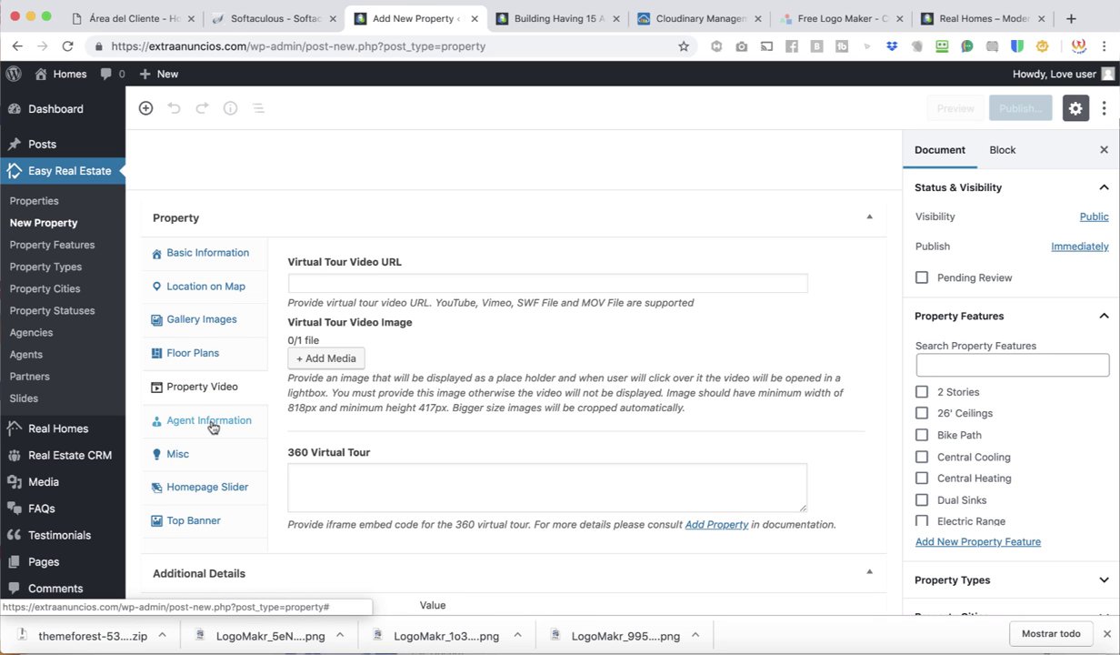
click(211, 423)
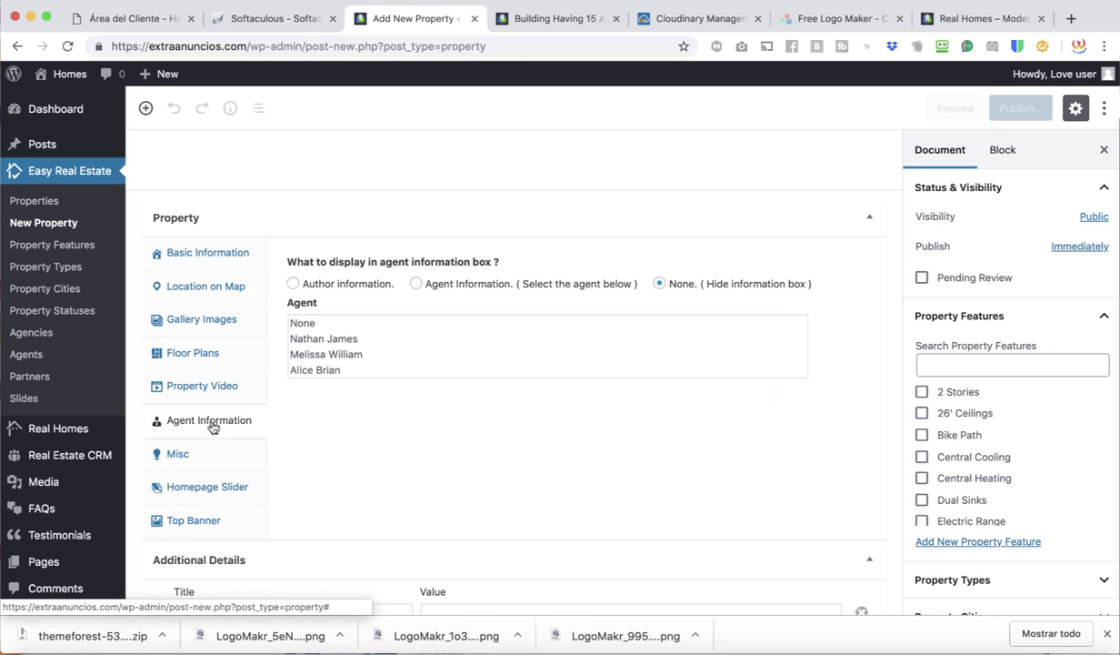
click(208, 495)
click(209, 530)
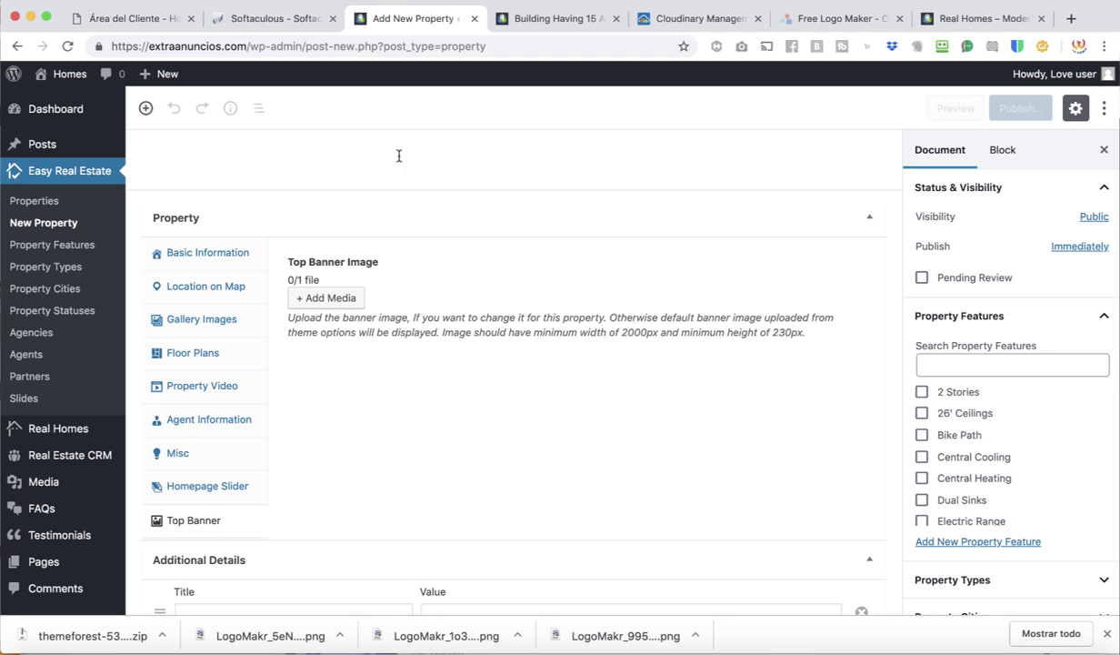
scroll(501, 275, up, 3)
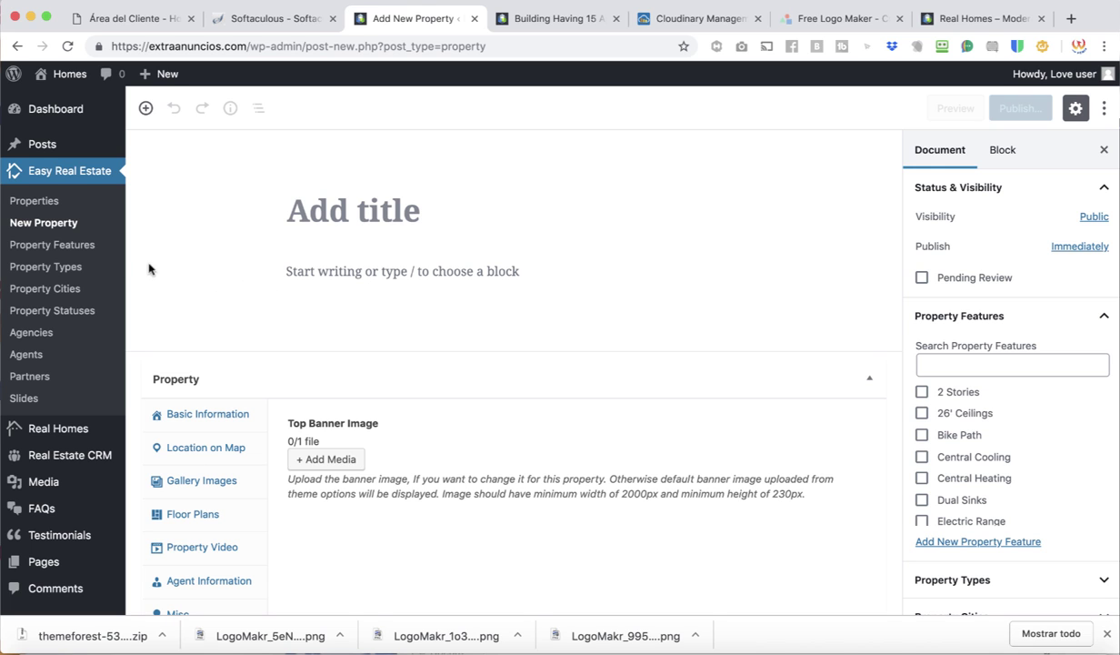
Step: Open the Property Features list and scroll through the existing features
click(72, 256)
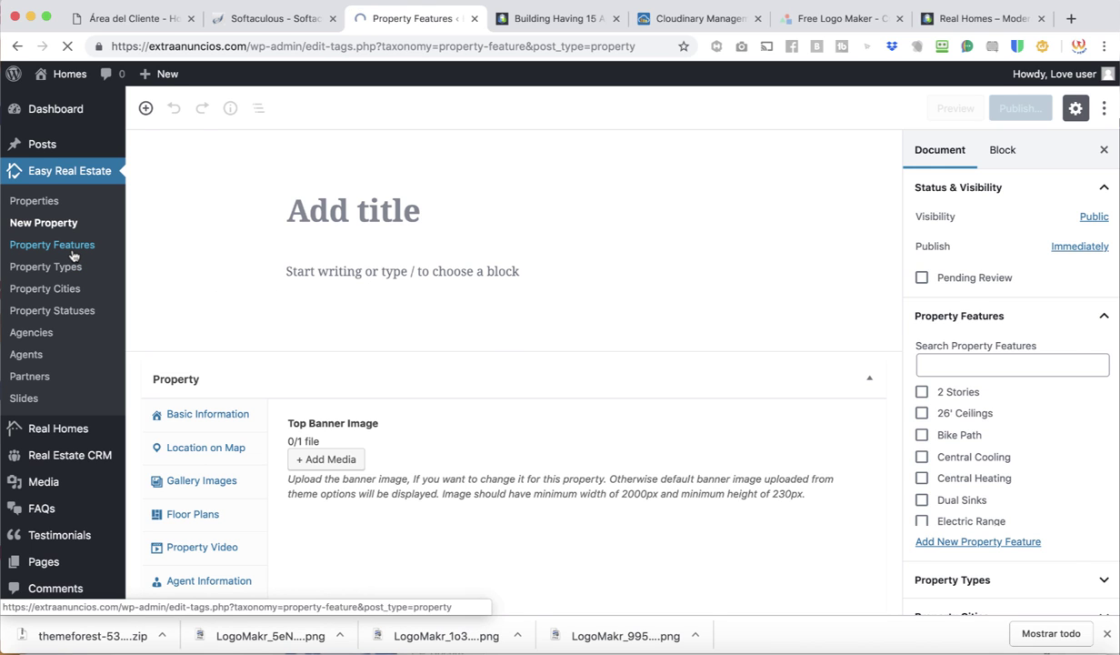
scroll(743, 306, down, 12)
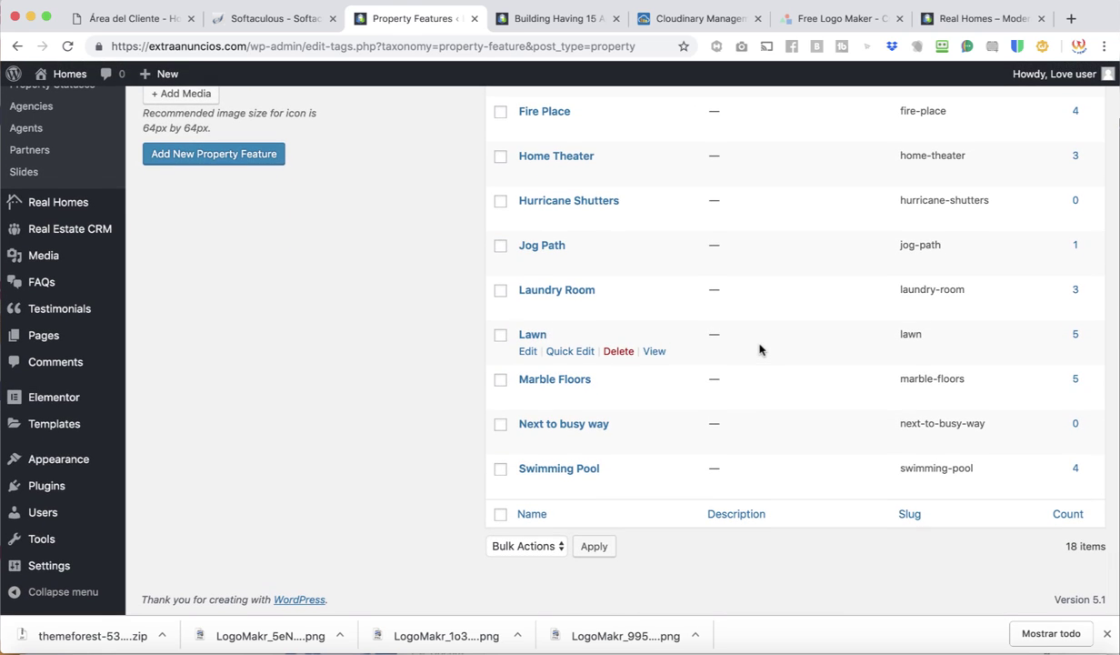
scroll(760, 350, up, 12)
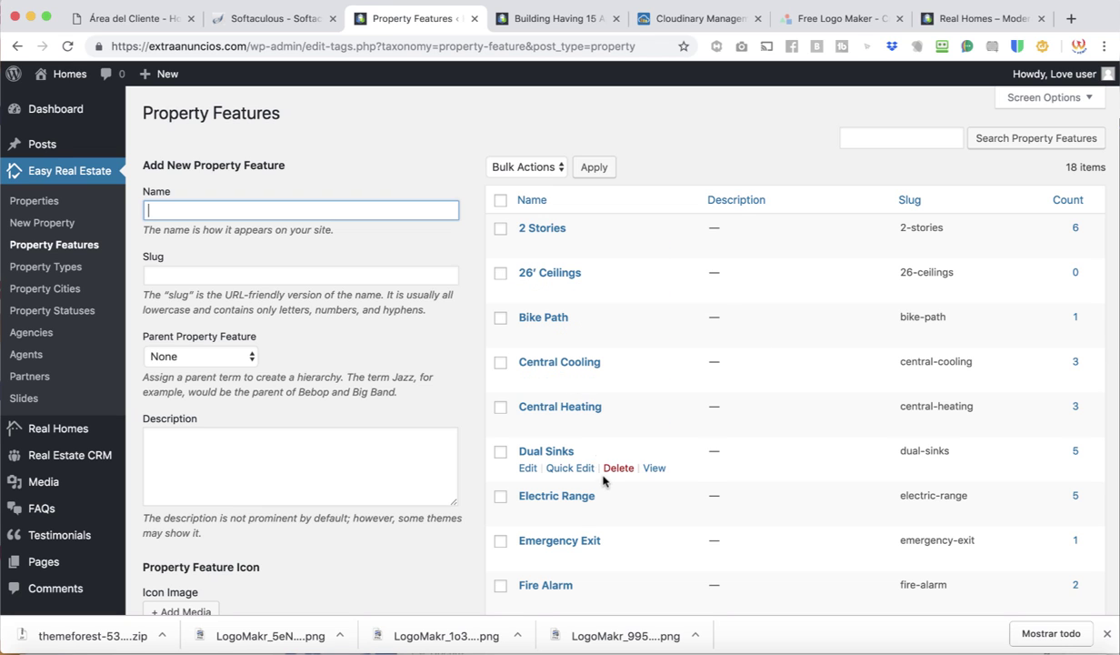
scroll(603, 482, down, 2)
scroll(603, 484, down, 10)
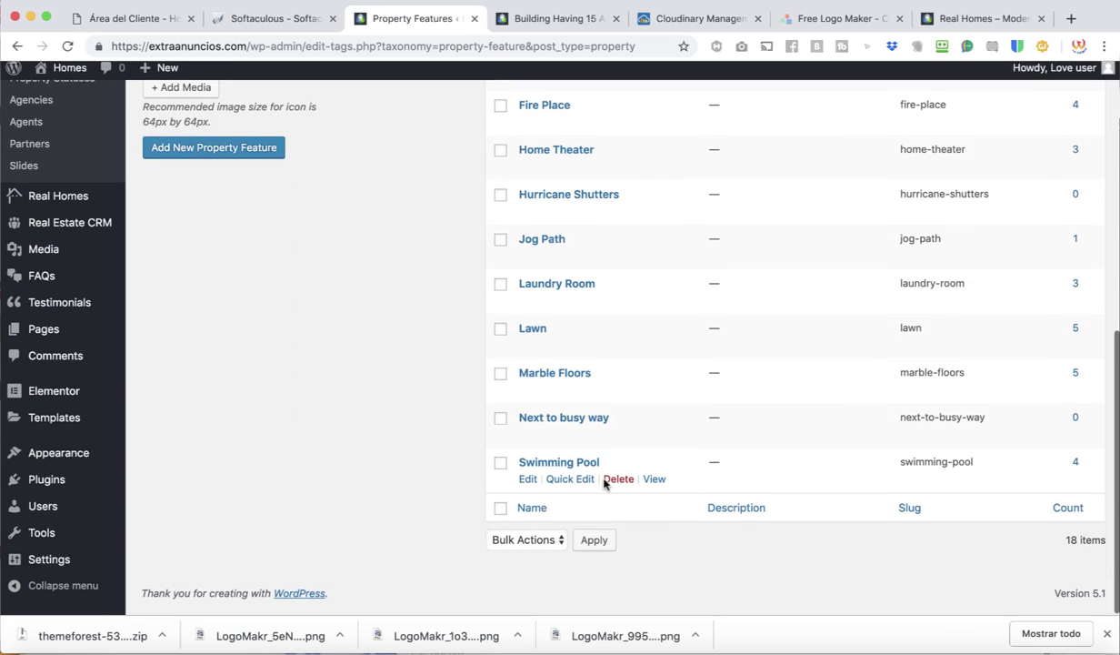
scroll(605, 483, up, 10)
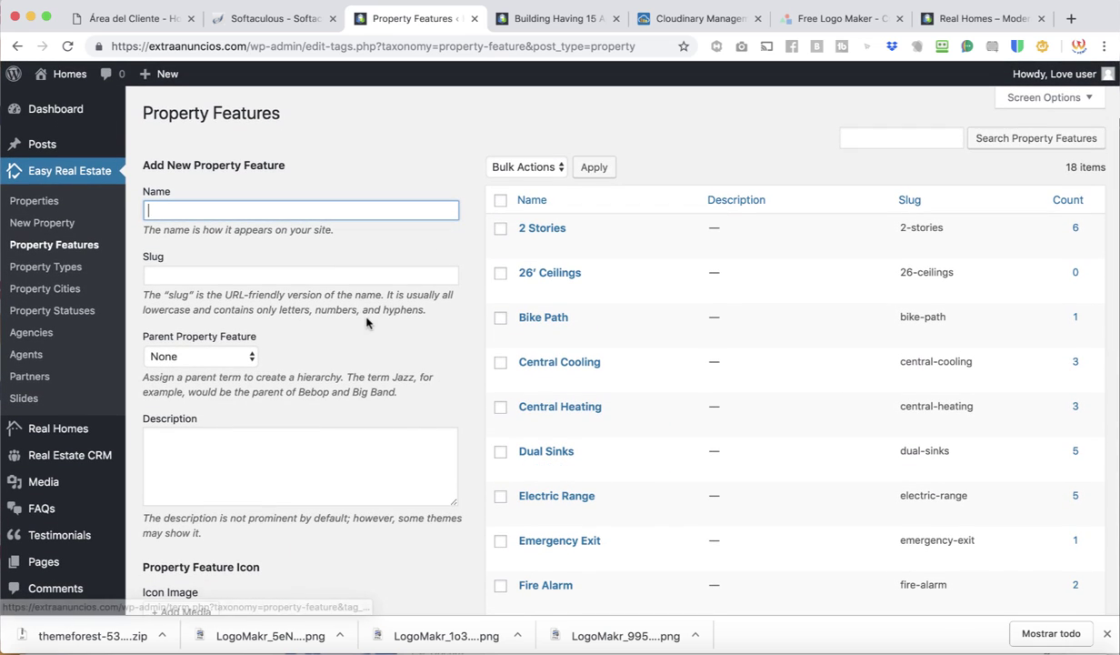
scroll(333, 393, down, 1)
scroll(333, 393, down, 3)
scroll(333, 394, up, 4)
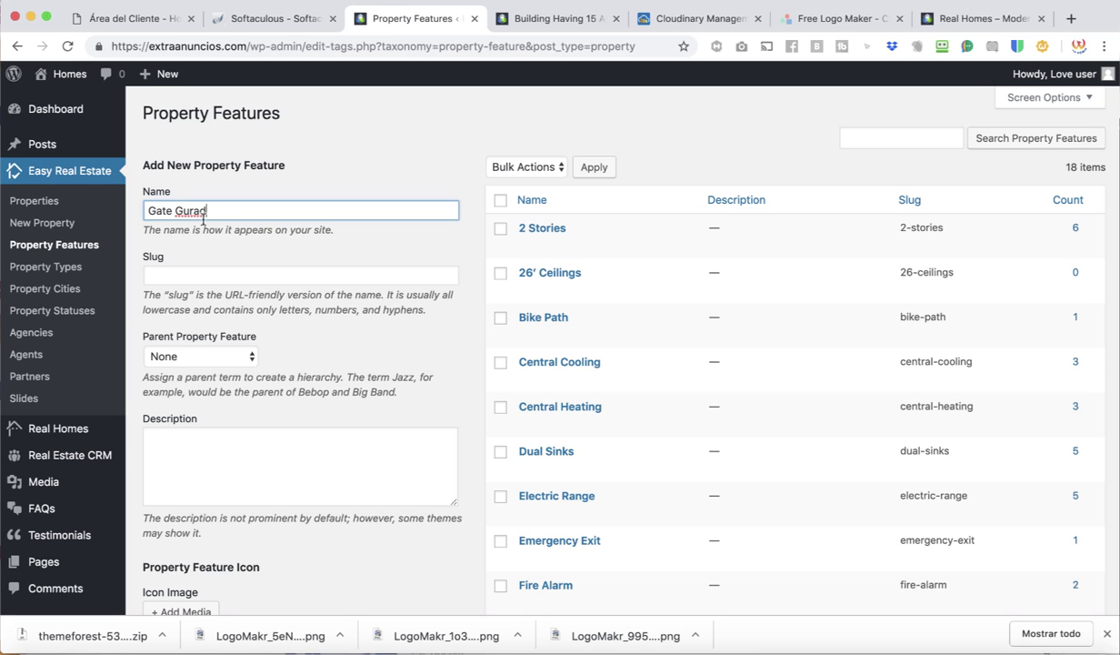
Step: Add 'Gate Guard' as a new property feature, correcting a typo in the name
key(BackSpace)
key(BackSpace)
click(326, 352)
scroll(325, 352, down, 5)
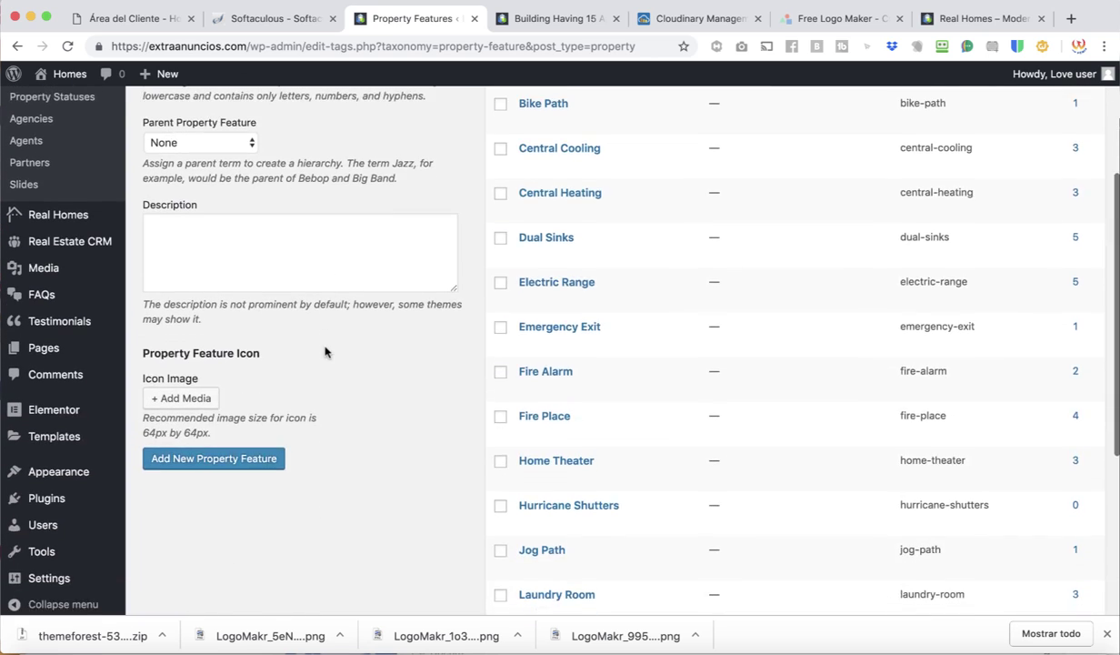
scroll(325, 350, up, 5)
scroll(325, 347, down, 2)
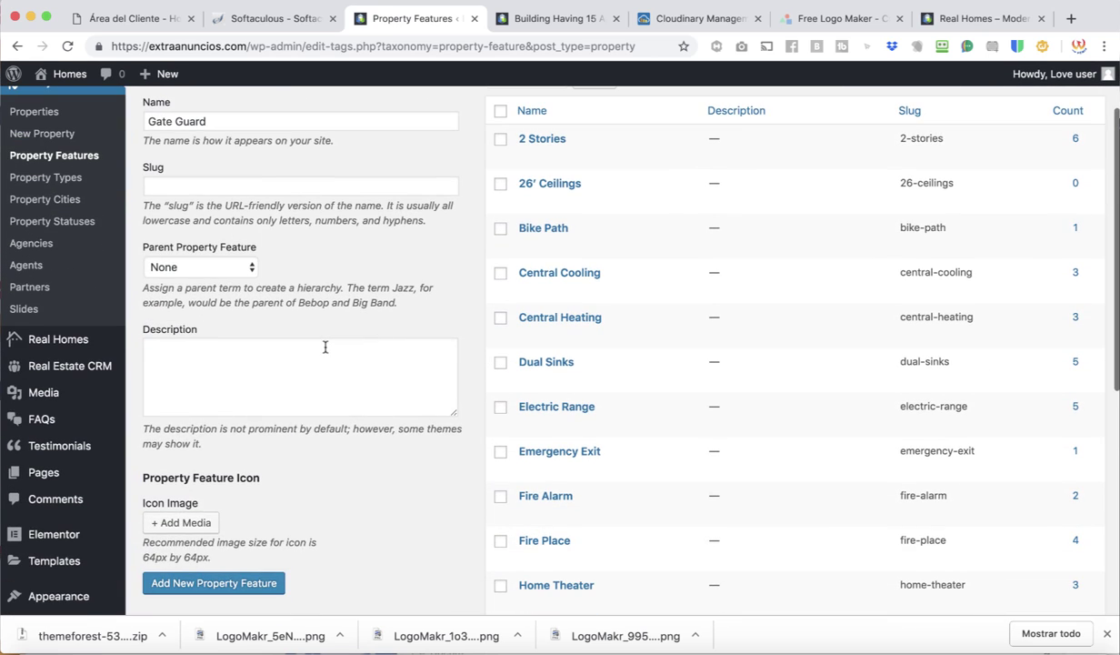
scroll(325, 347, up, 2)
scroll(324, 349, down, 4)
scroll(325, 352, down, 3)
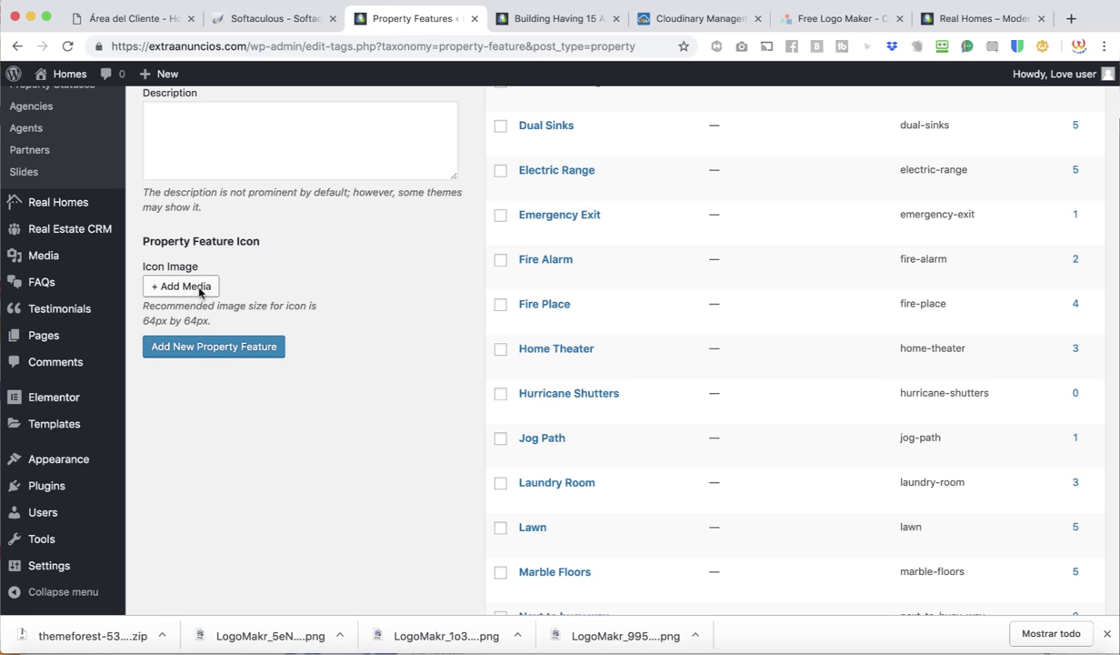
scroll(292, 298, up, 1)
click(254, 401)
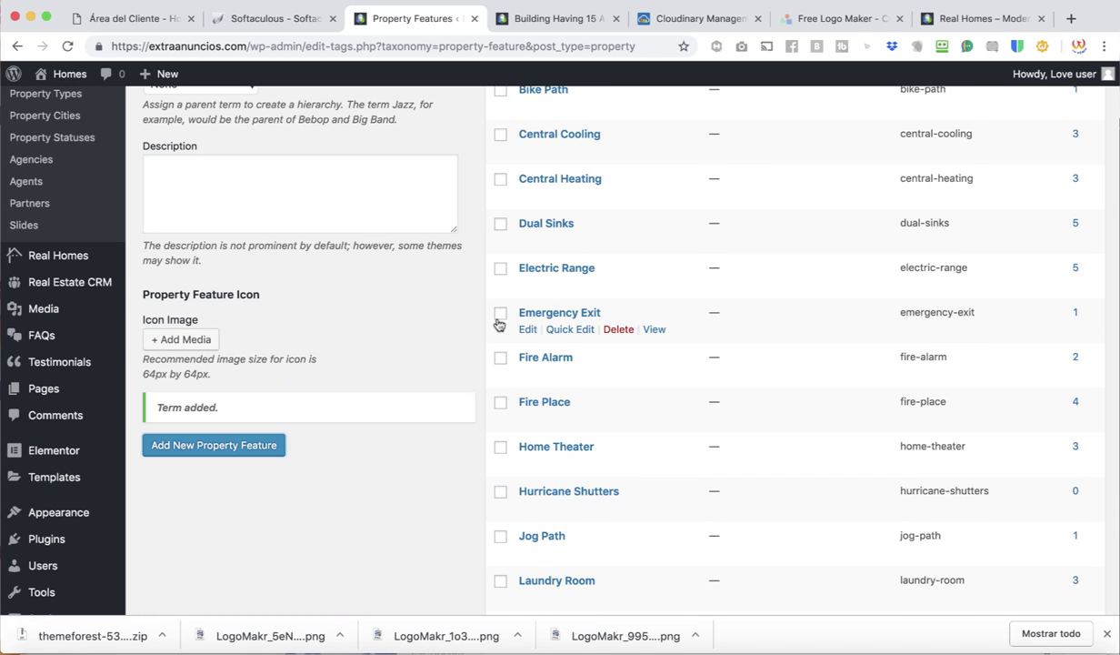
Step: Check the updated features list, then go to Property Types
scroll(655, 291, up, 5)
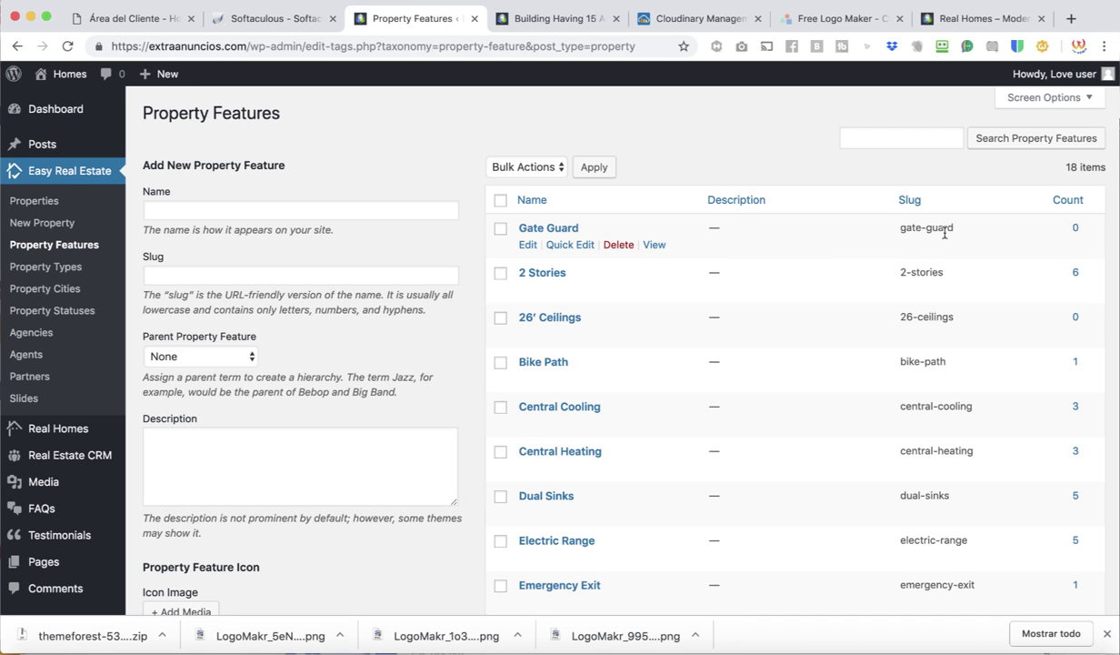
scroll(346, 426, down, 1)
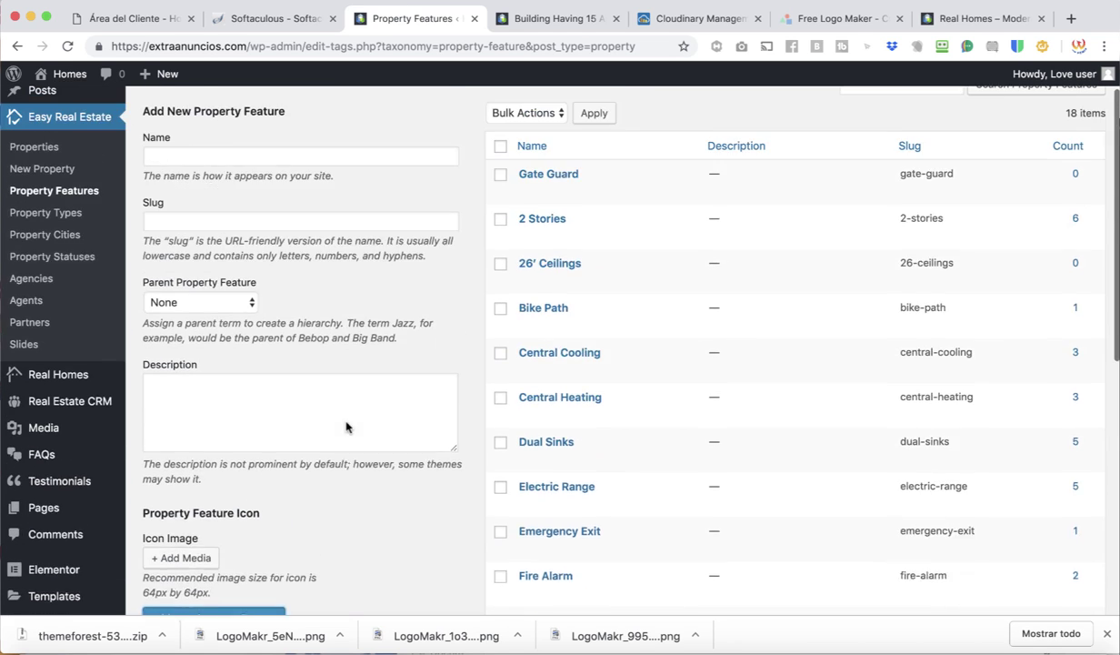
scroll(345, 427, up, 1)
click(64, 272)
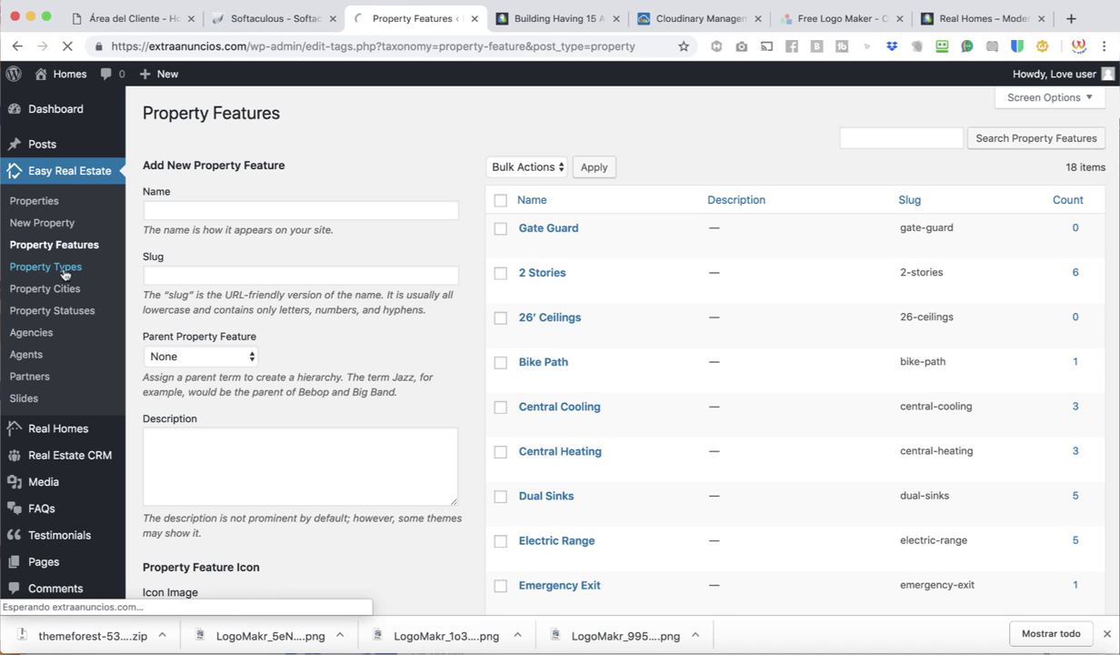
Step: Scroll through the Property Types list, then go to the Property Cities page
scroll(613, 504, down, 3)
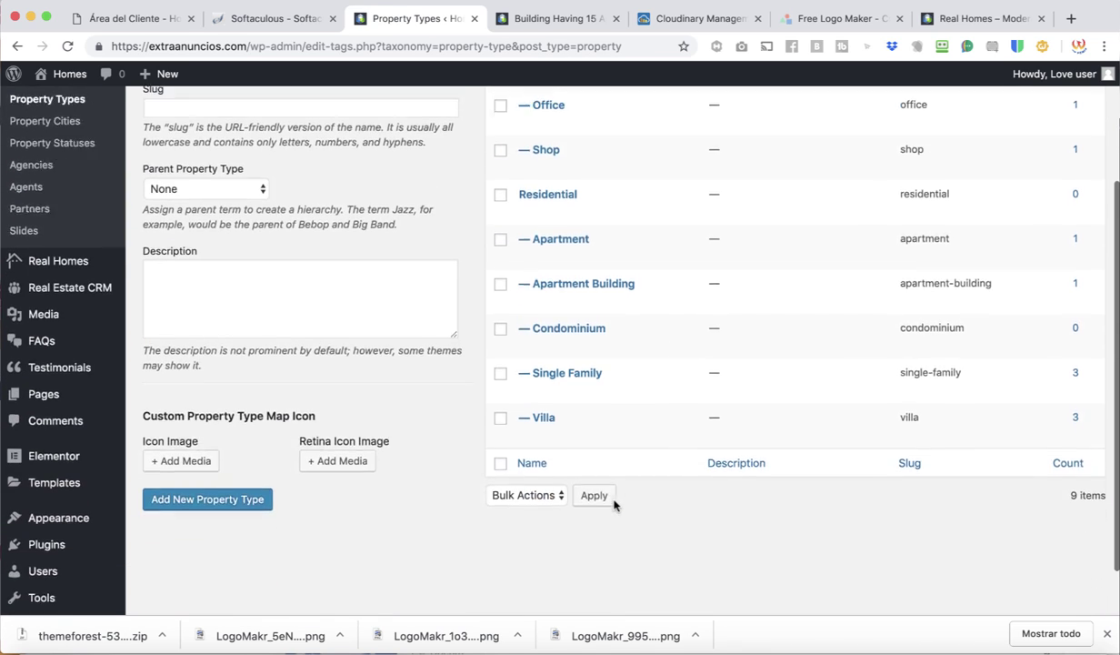
scroll(614, 505, up, 3)
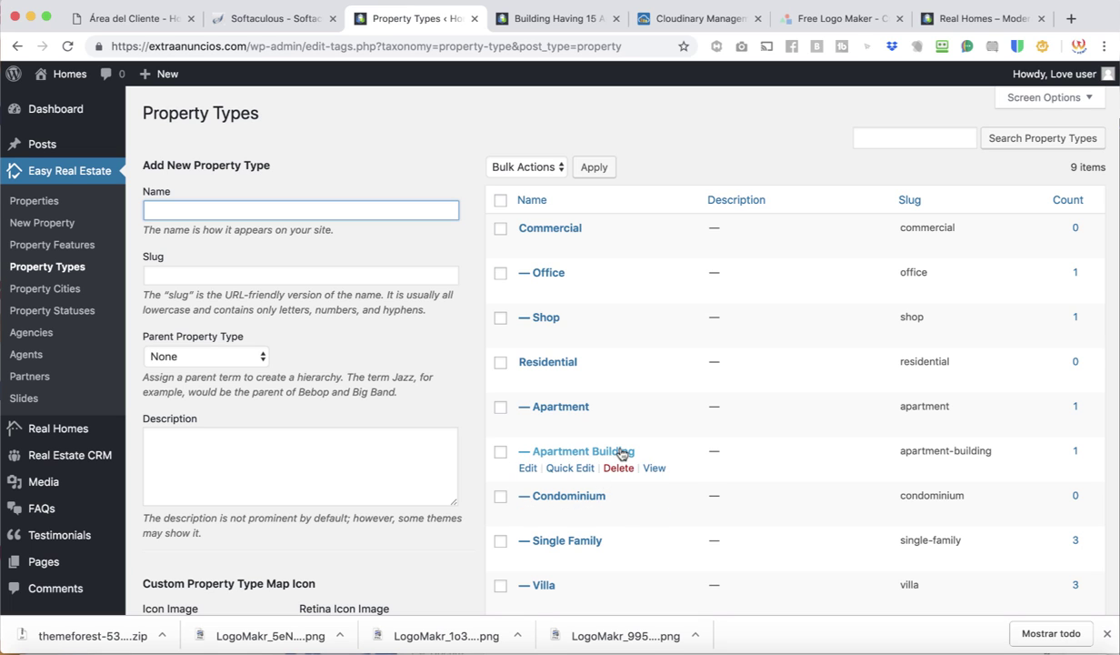
scroll(608, 572, down, 2)
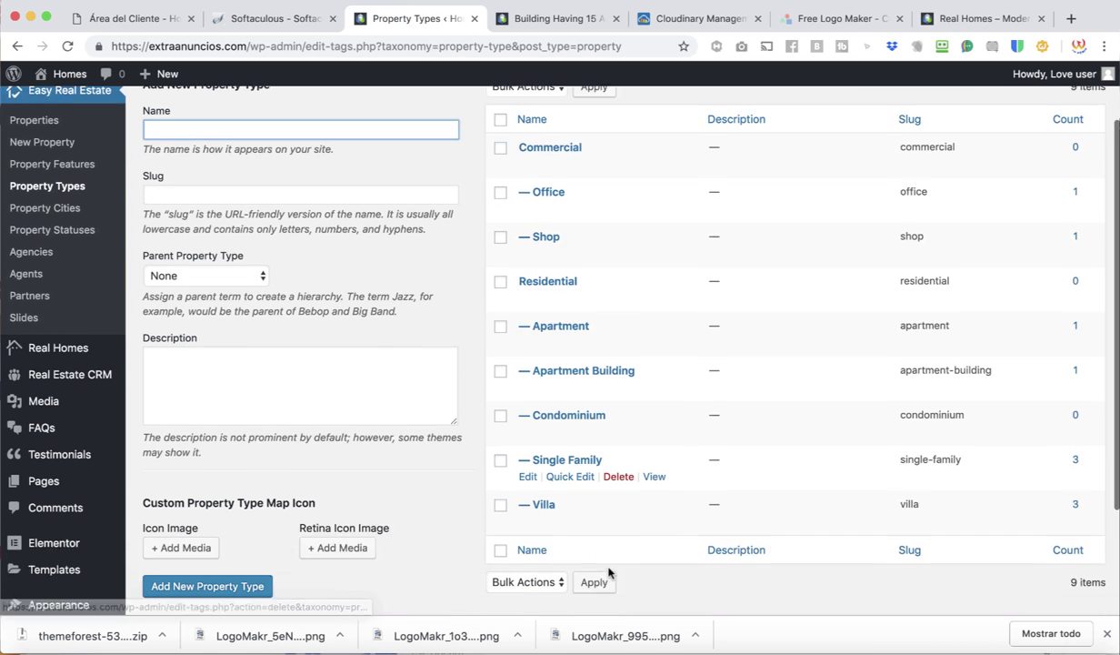
scroll(605, 563, down, 1)
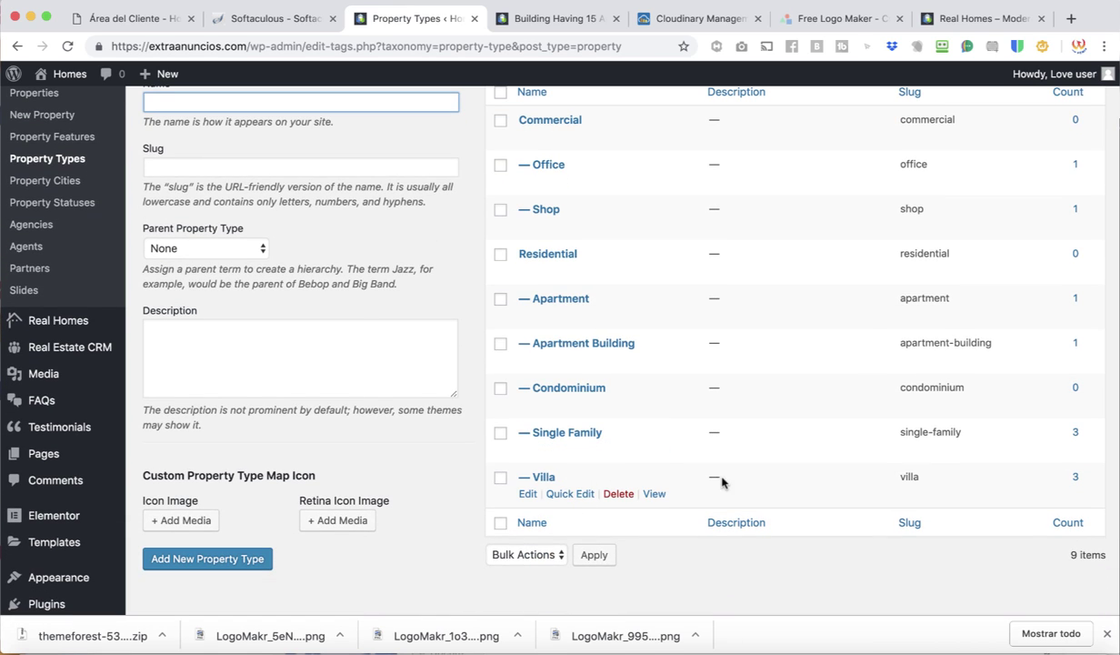
scroll(428, 518, down, 3)
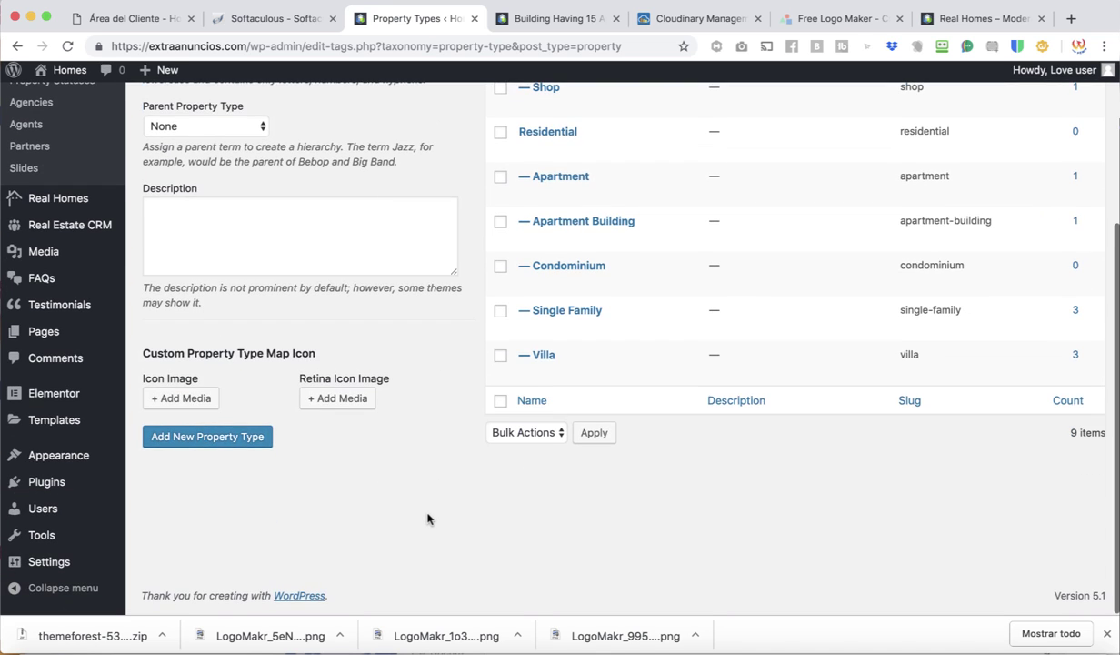
scroll(427, 517, up, 5)
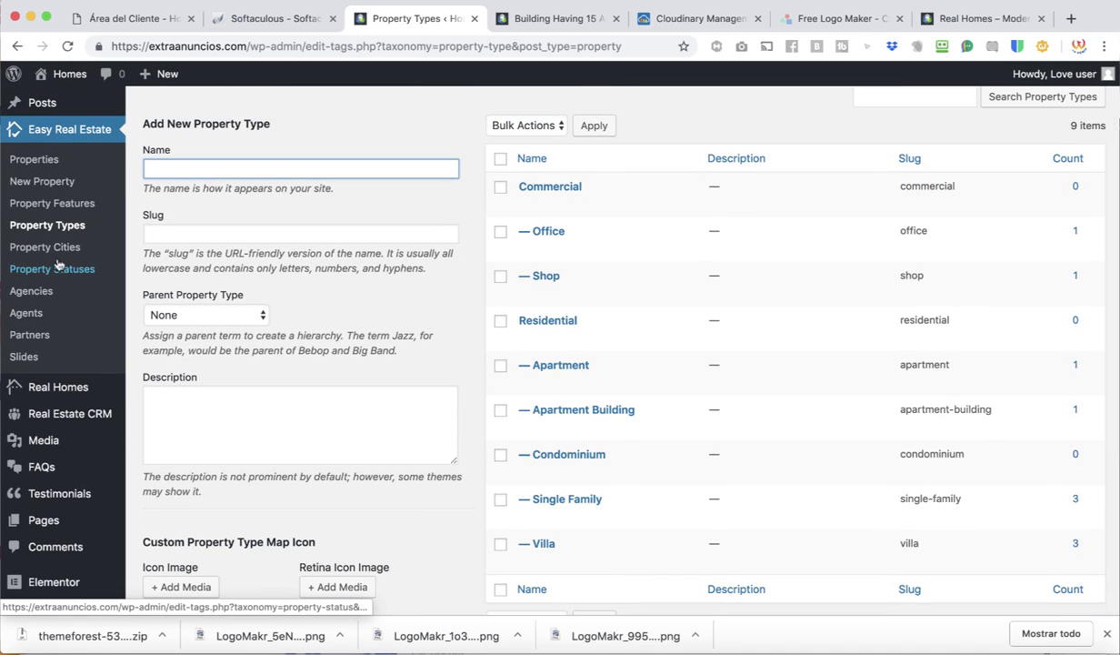
click(60, 248)
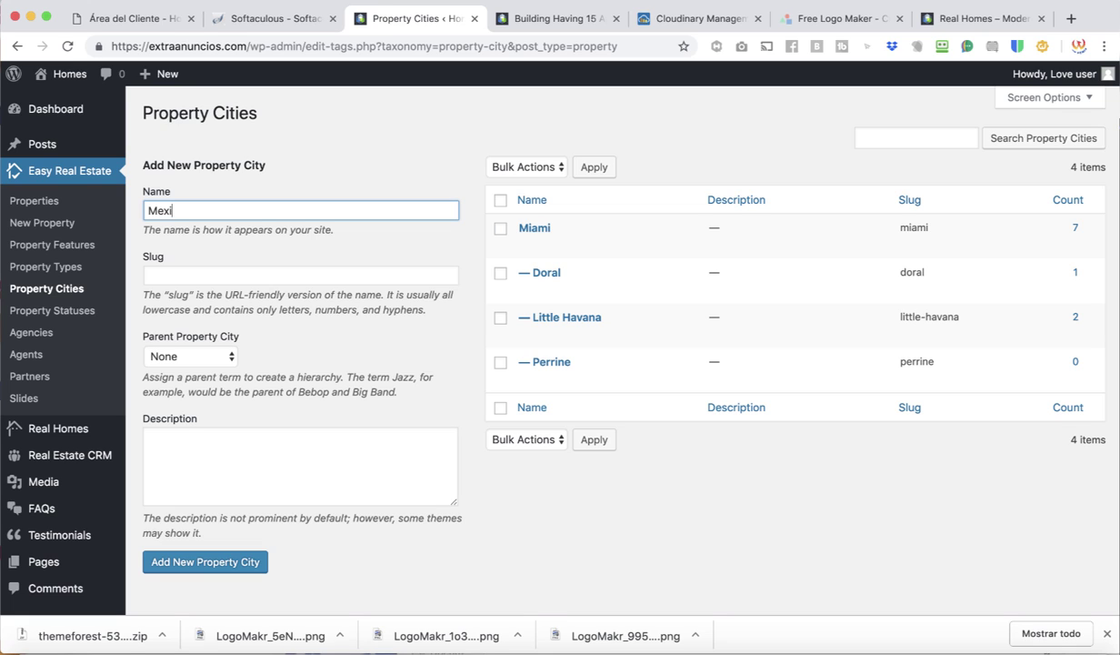
Step: Add Mexico as a city, then add Mexico City with Mexico as its parent
click(215, 557)
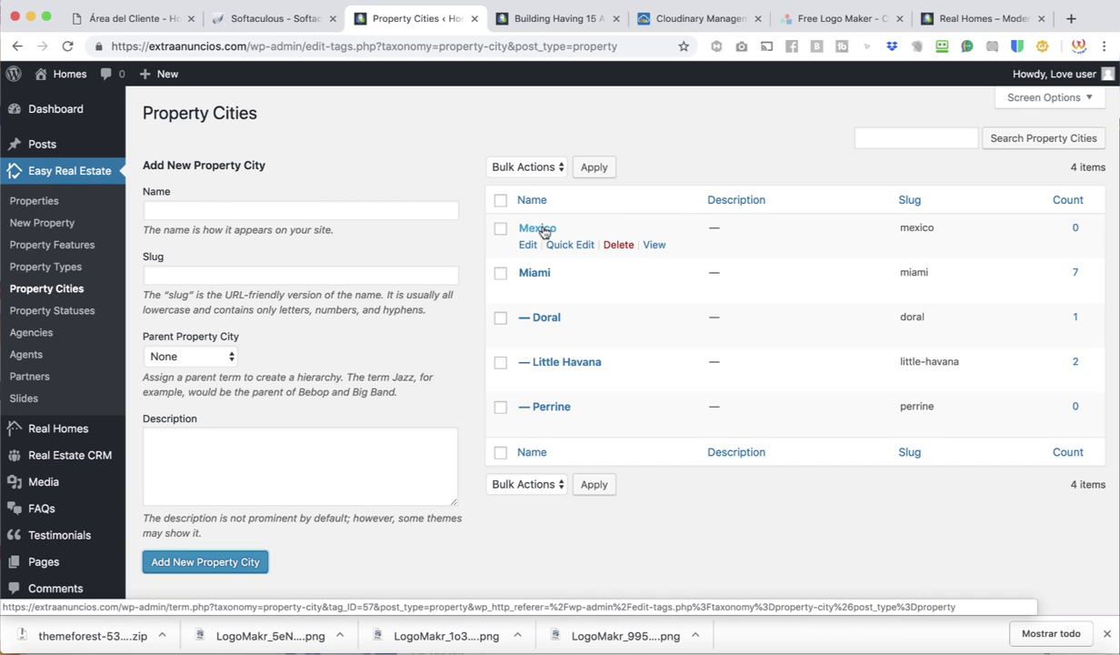
click(213, 207)
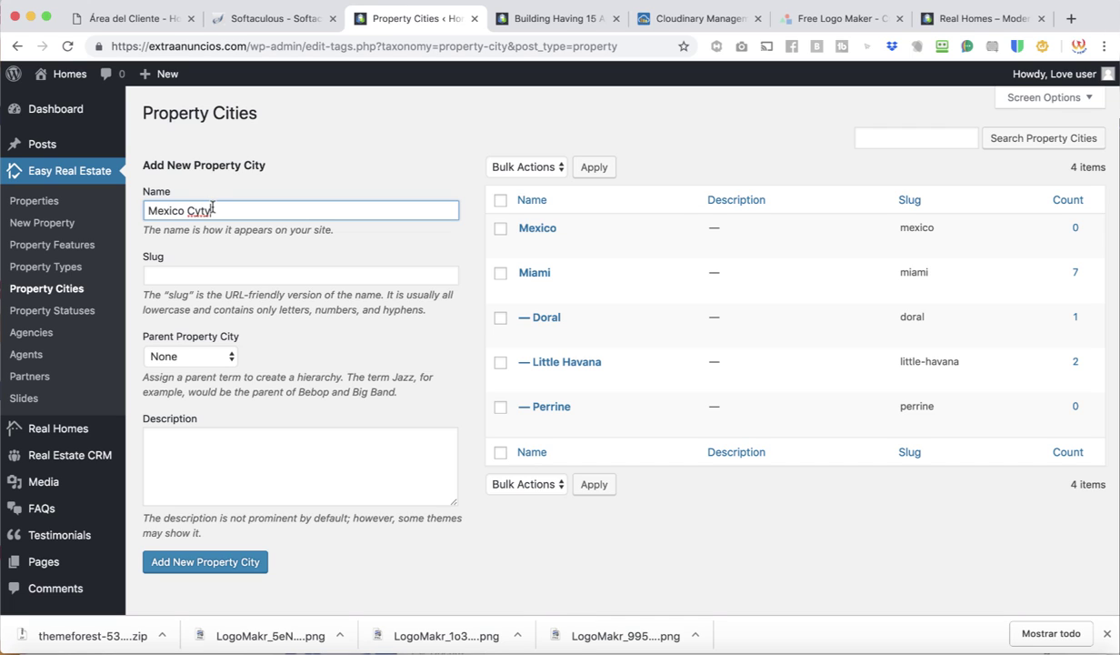
key(BackSpace)
key(BackSpace)
click(223, 356)
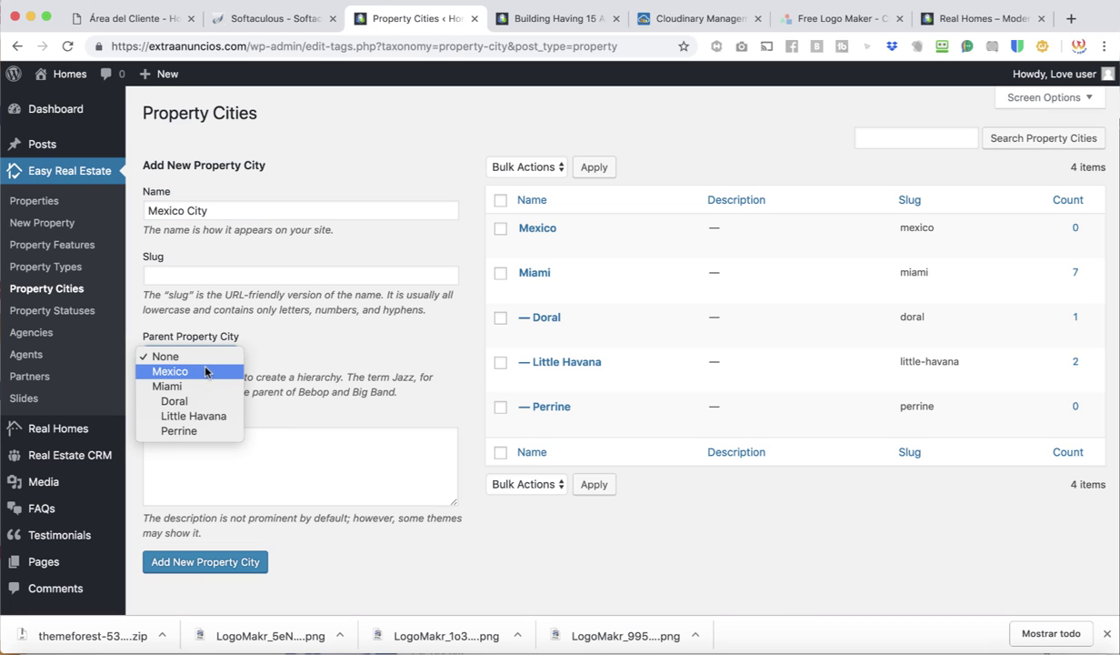
click(206, 368)
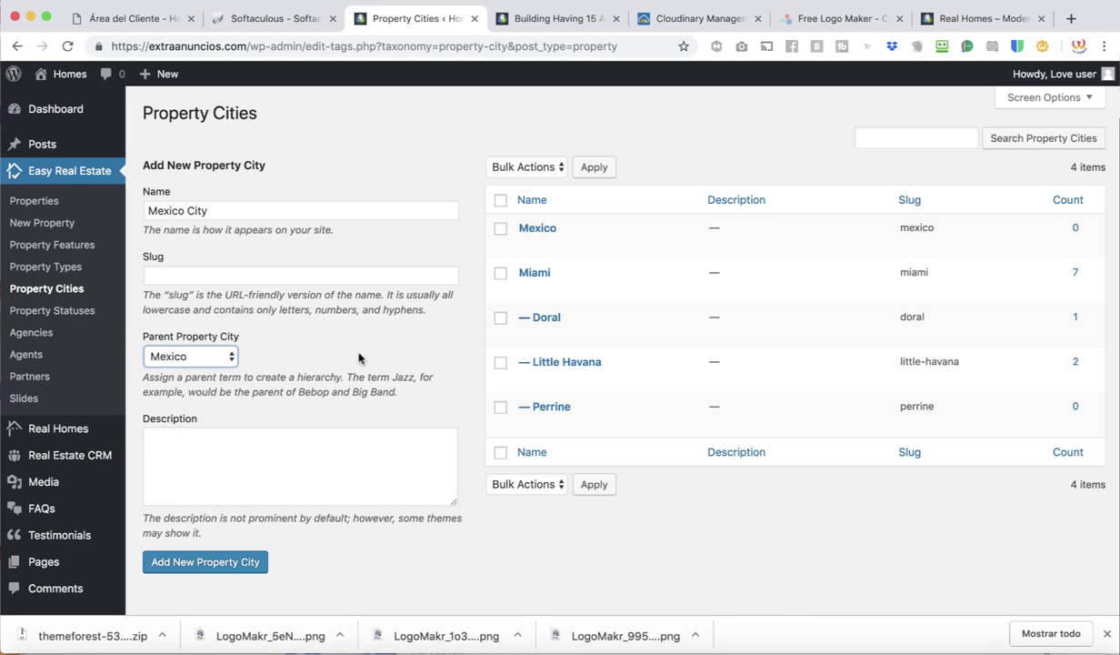
click(238, 562)
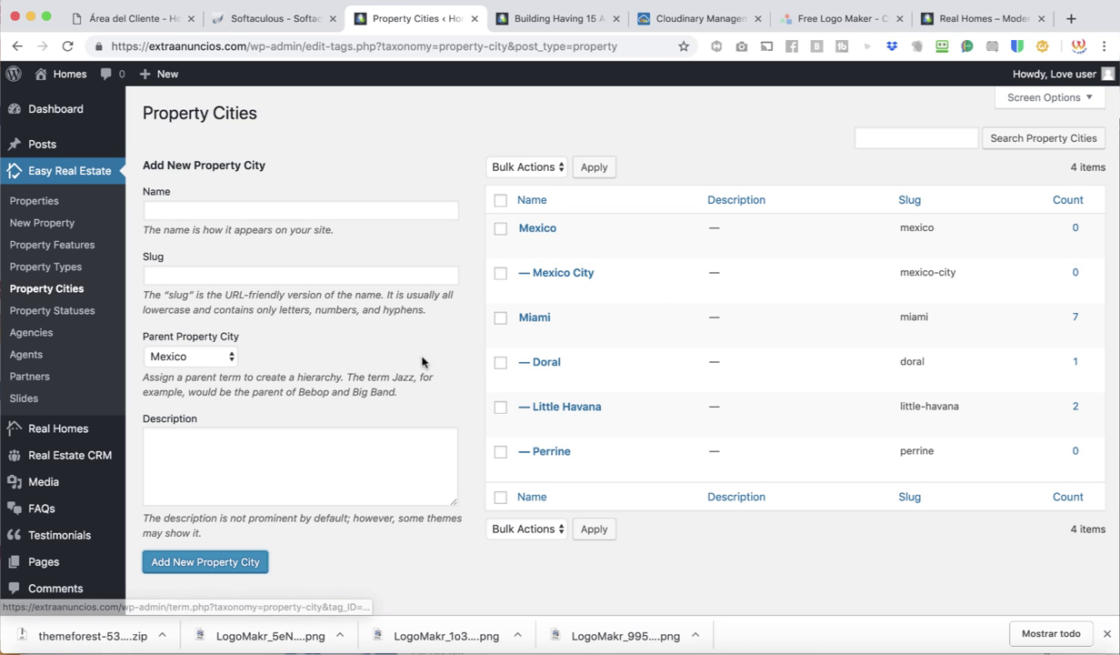
Step: Check the updated city list and go to the Properties list
scroll(425, 363, down, 1)
scroll(424, 363, up, 1)
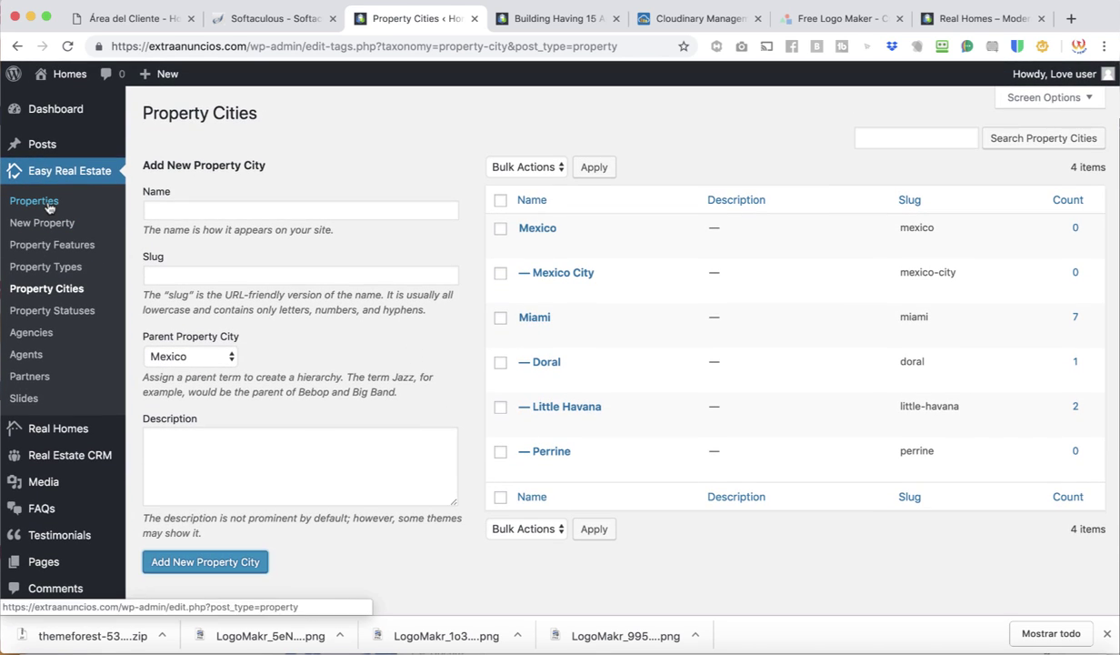
click(62, 202)
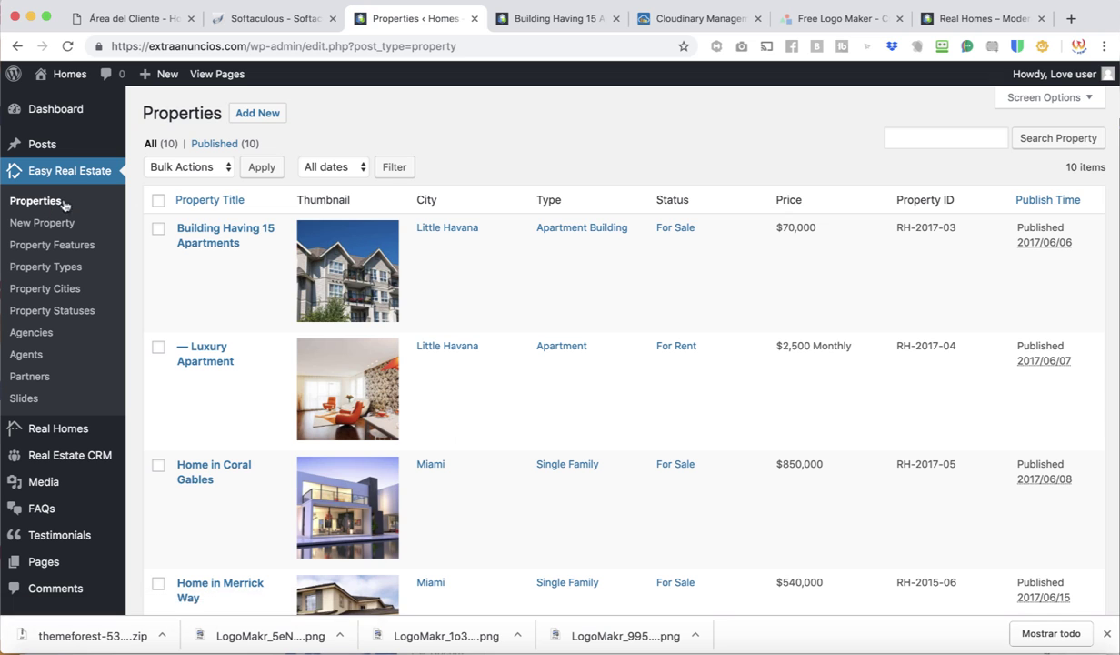
Step: Move Building Having 15 Apartments from Little Havana to Mexico and Mexico City, then update it
click(221, 241)
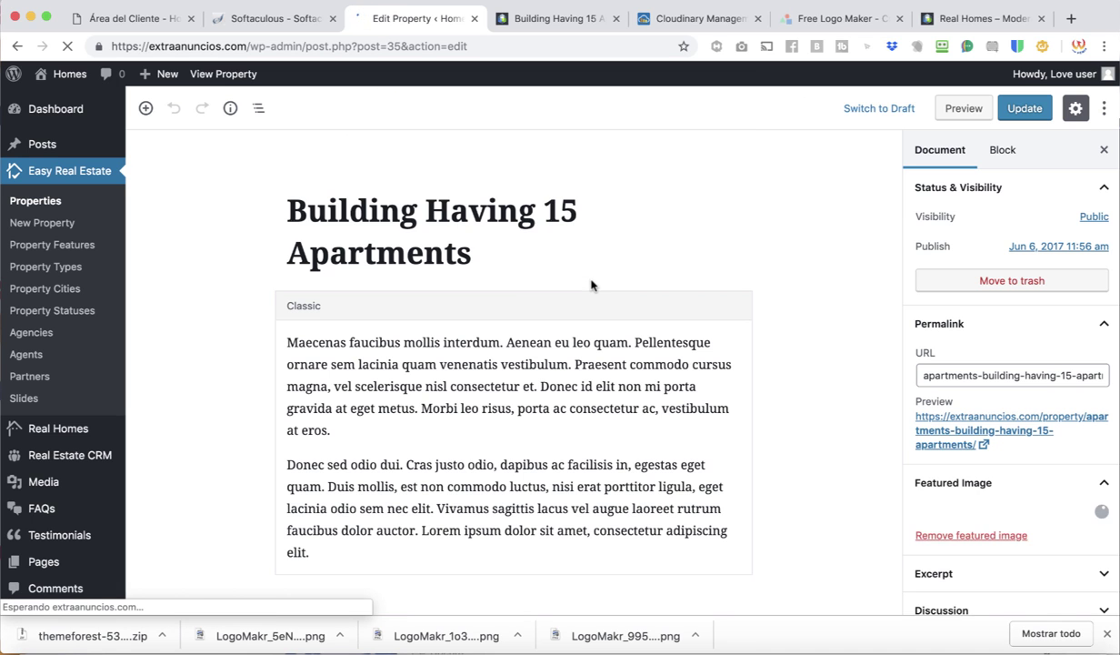
scroll(850, 467, down, 3)
scroll(927, 482, down, 10)
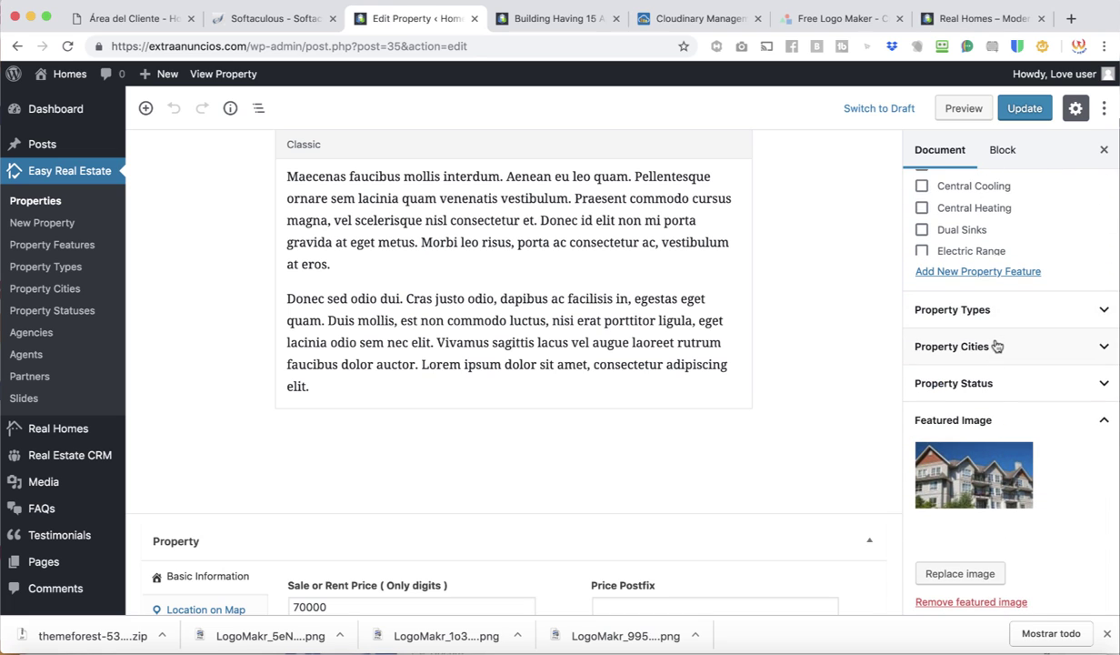
click(995, 348)
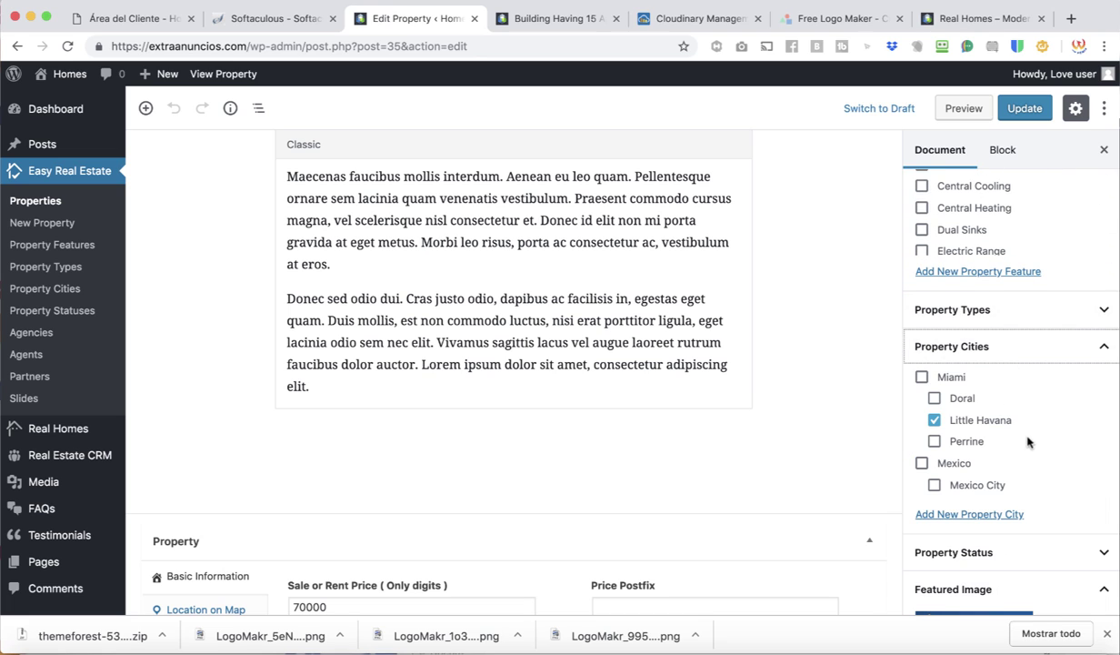
click(934, 401)
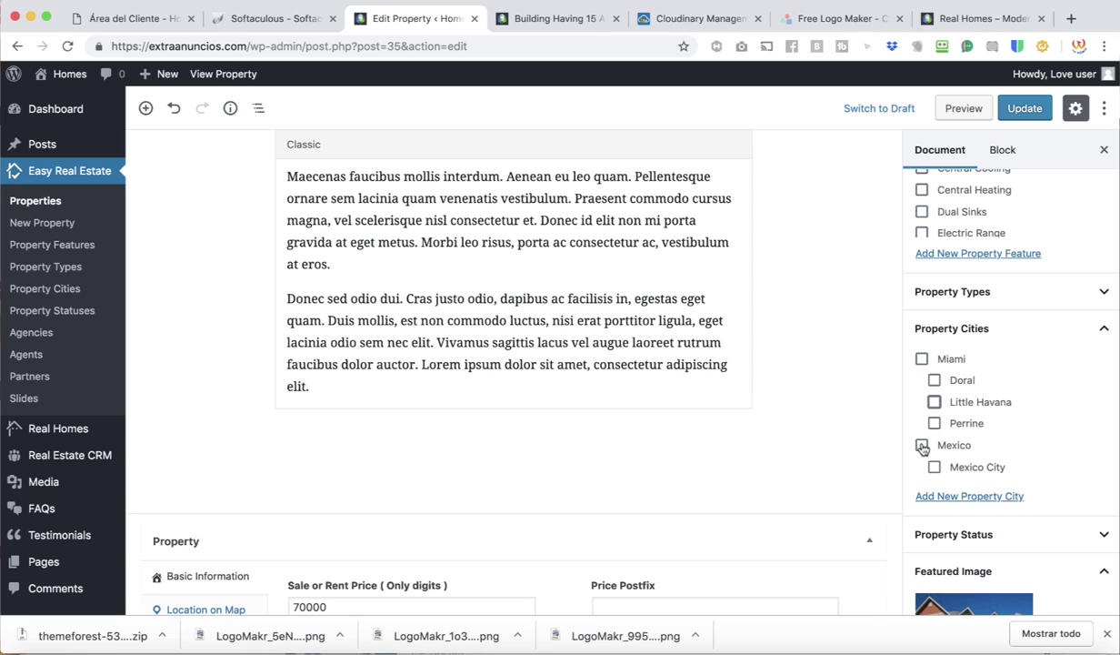
click(922, 445)
click(934, 466)
scroll(1030, 451, down, 2)
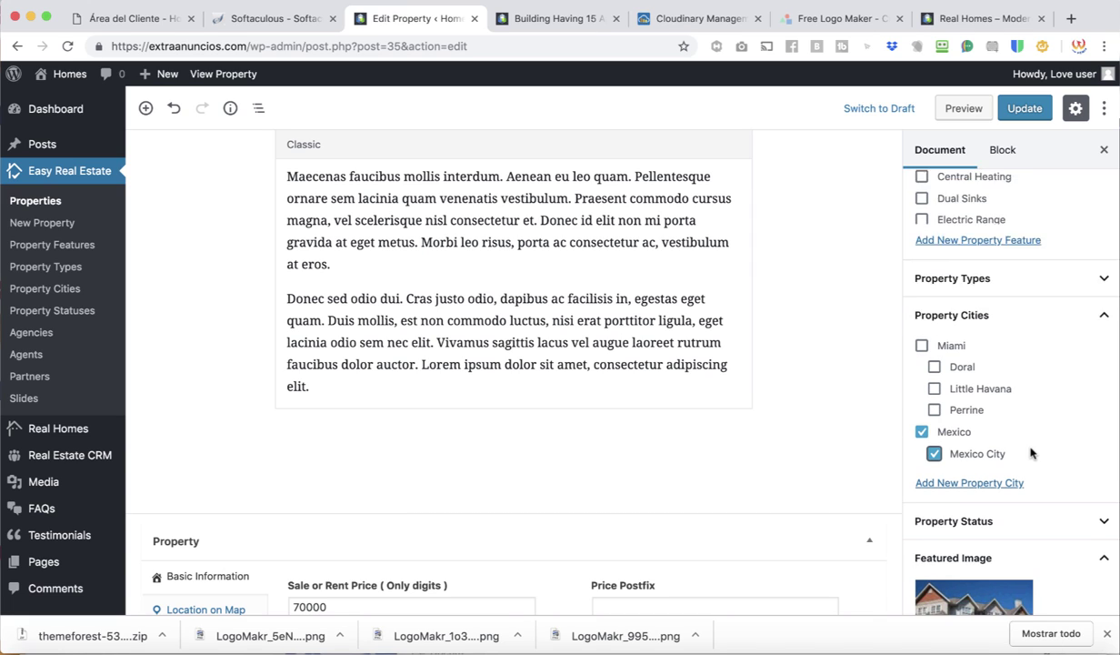
click(1025, 108)
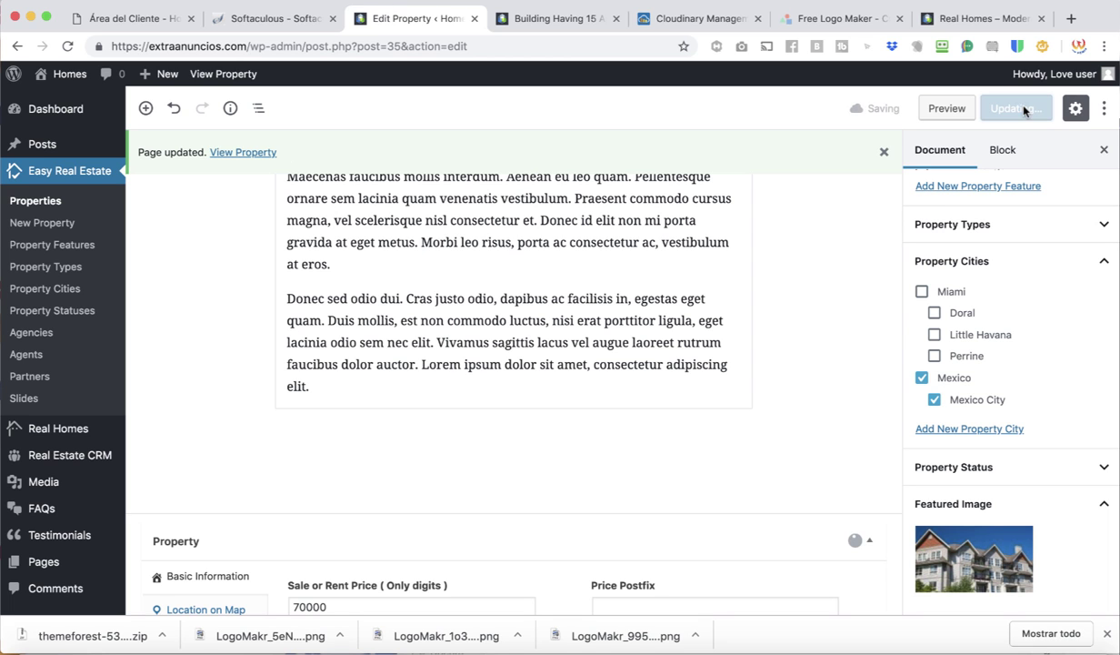
click(568, 21)
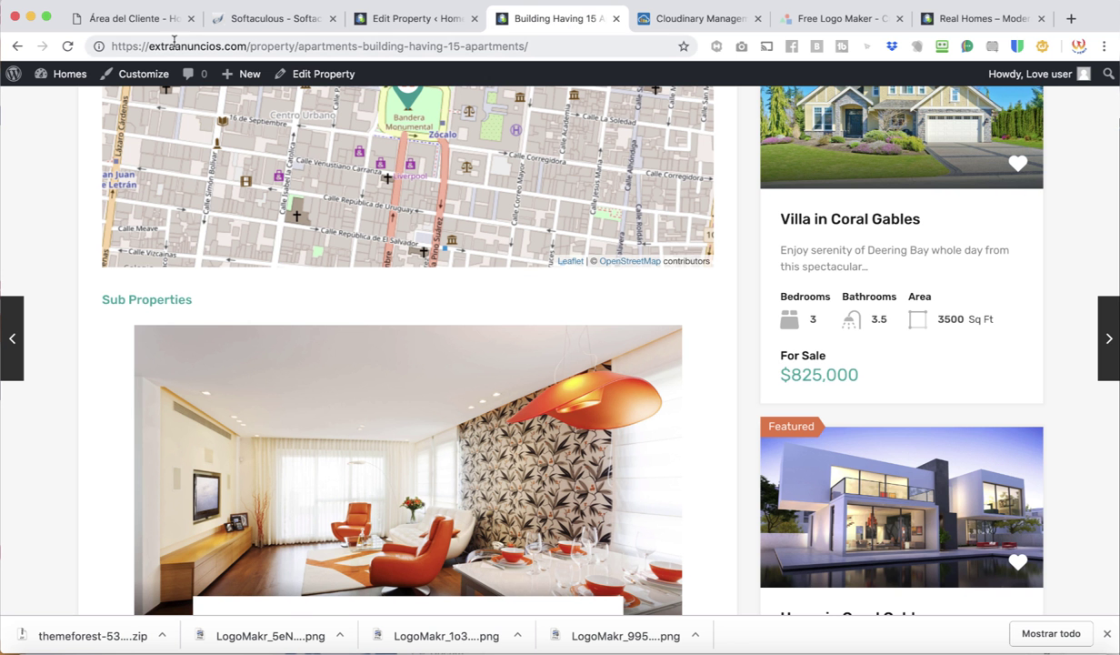
Step: Reload the live listing to confirm the Home › Mexico › Mexico City breadcrumb, then return to the editor
click(67, 47)
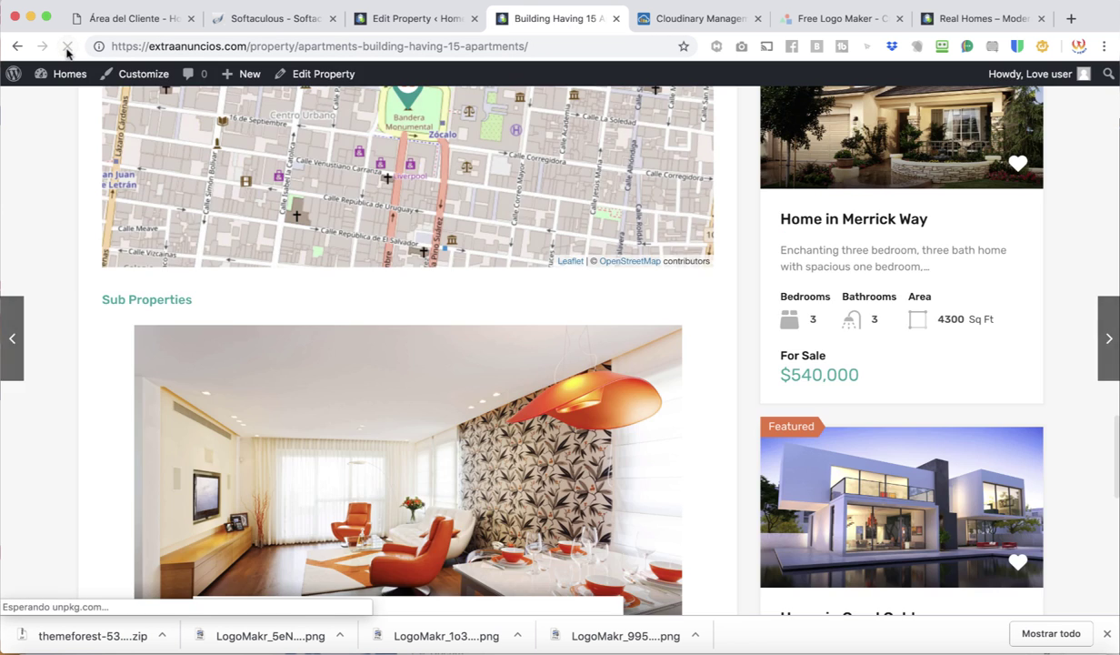
scroll(655, 291, up, 5)
scroll(655, 291, up, 10)
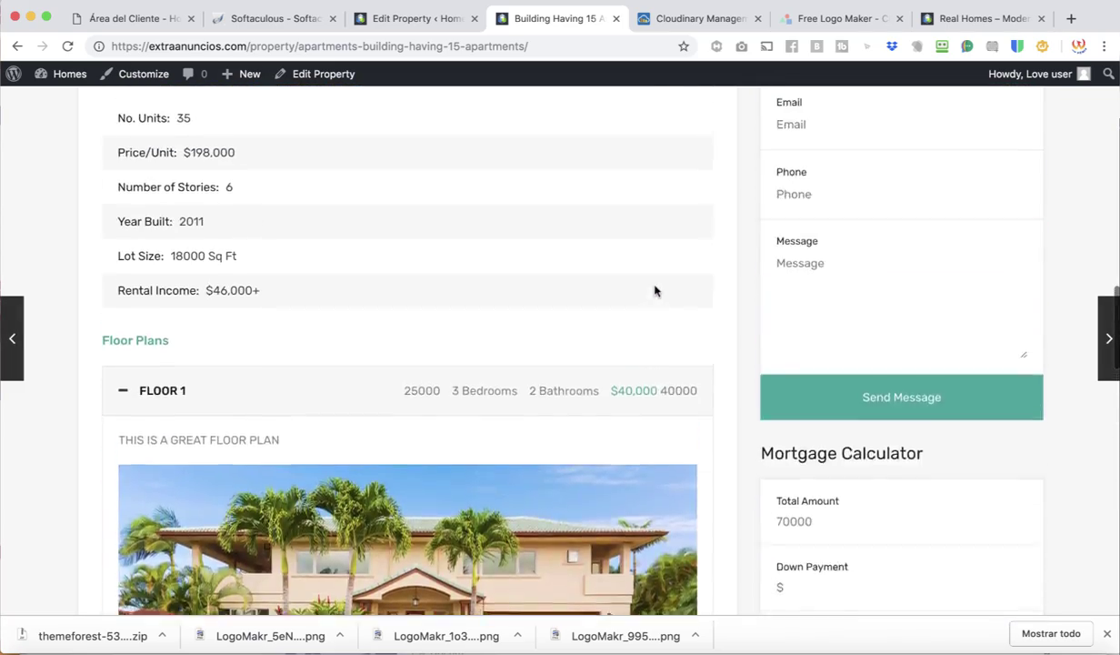
scroll(654, 291, up, 15)
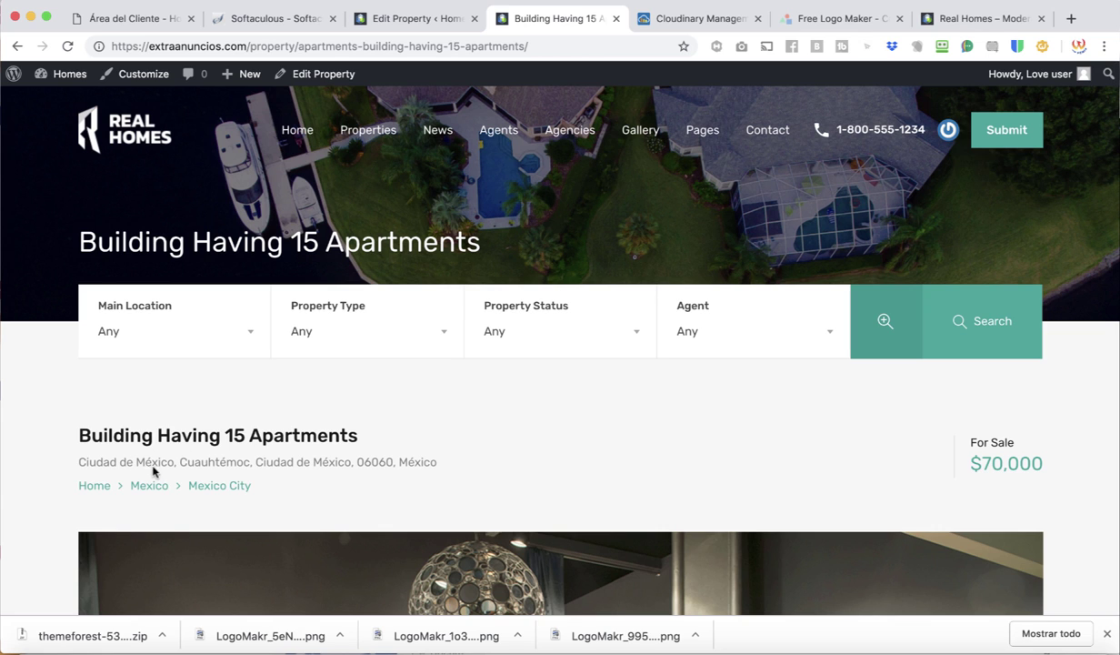
scroll(313, 482, down, 1)
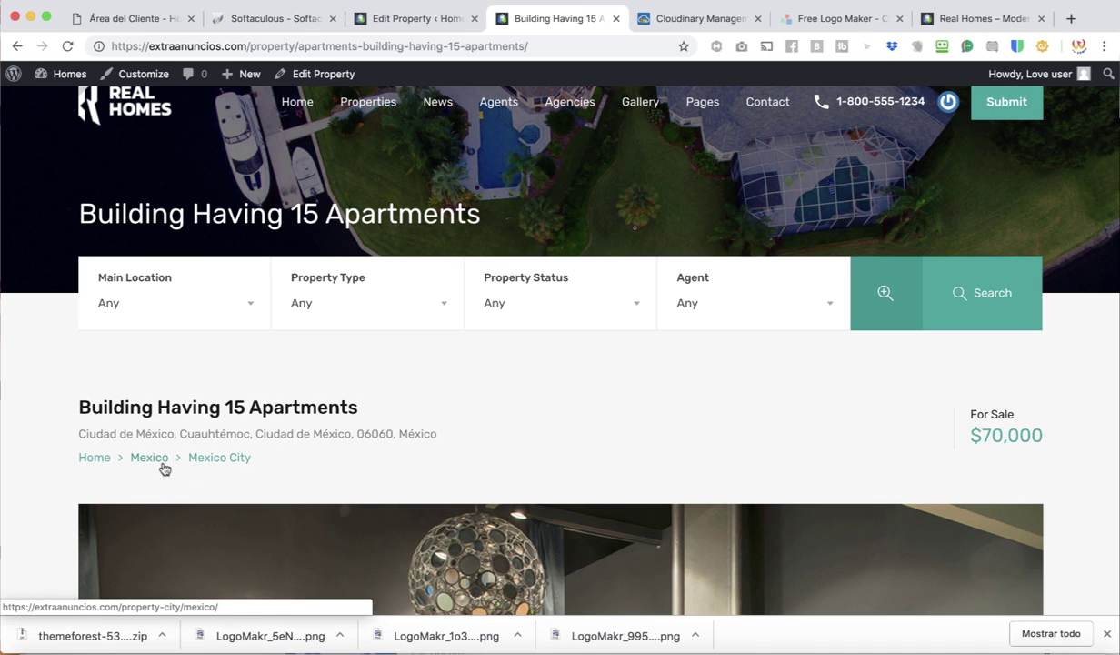
click(423, 16)
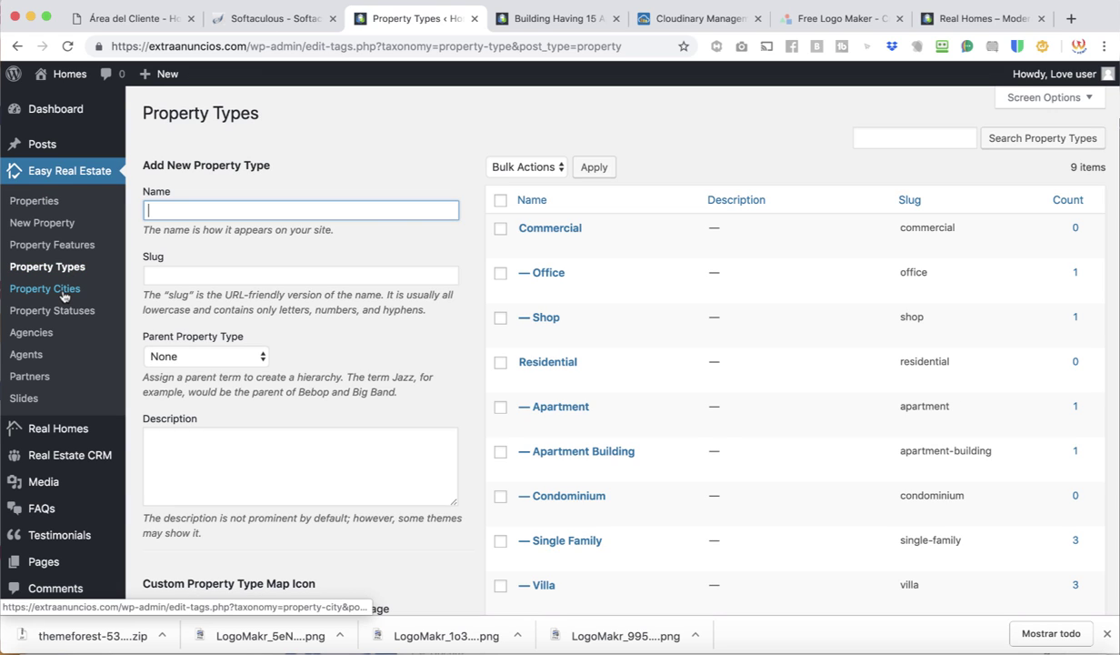
Step: Browse the Property Cities, Property Statuses and Agencies admin pages
click(64, 295)
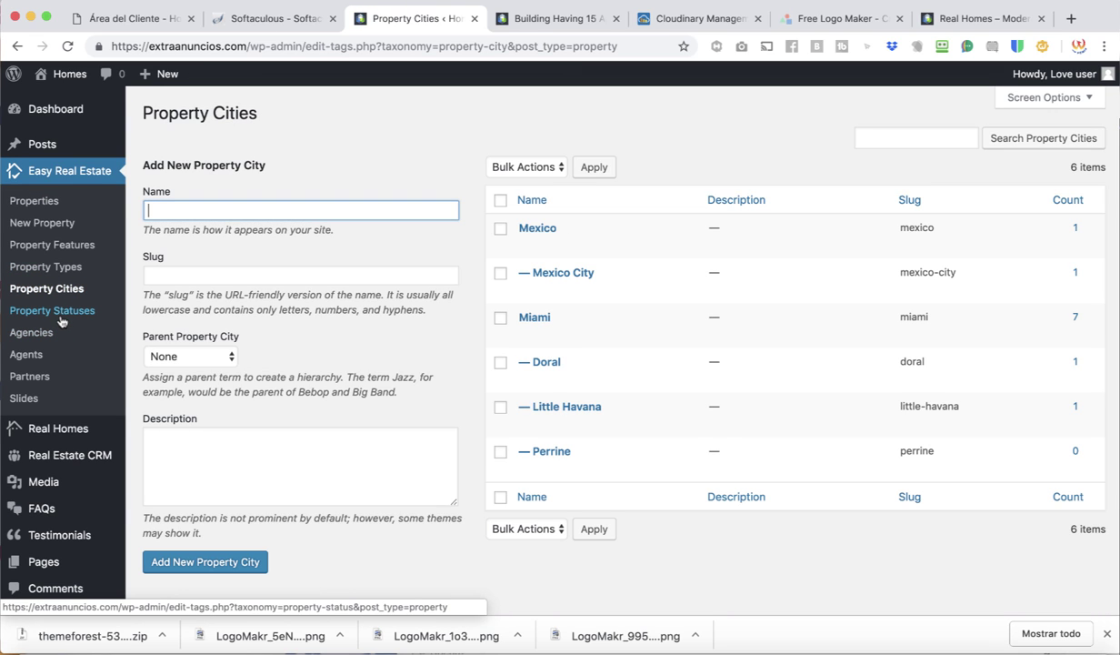
click(63, 314)
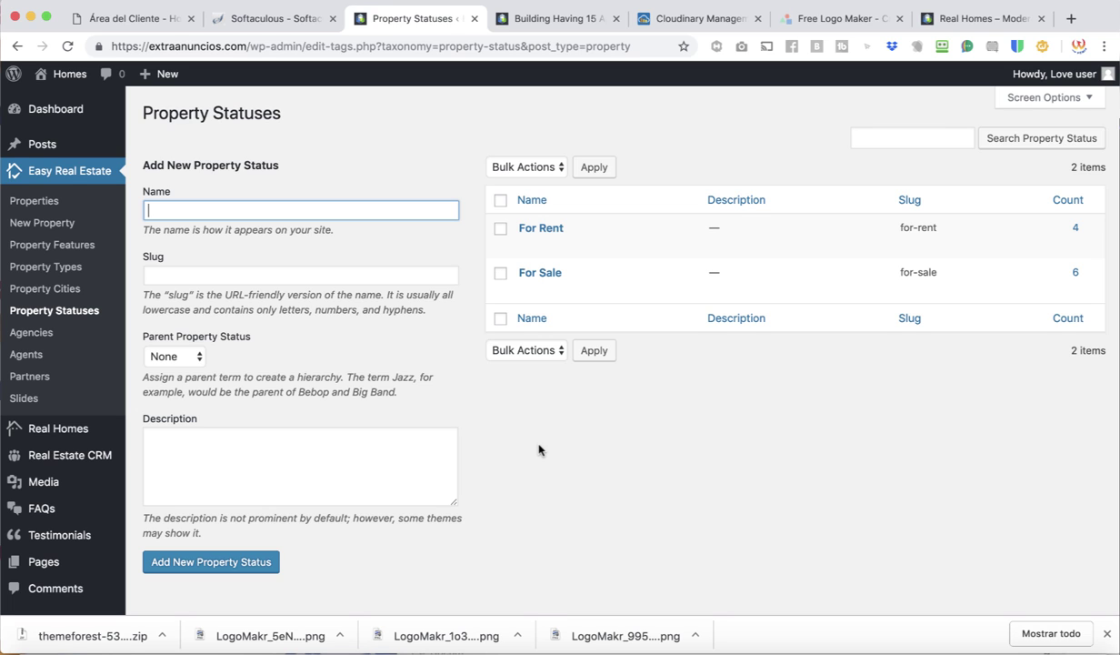
scroll(538, 449, down, 1)
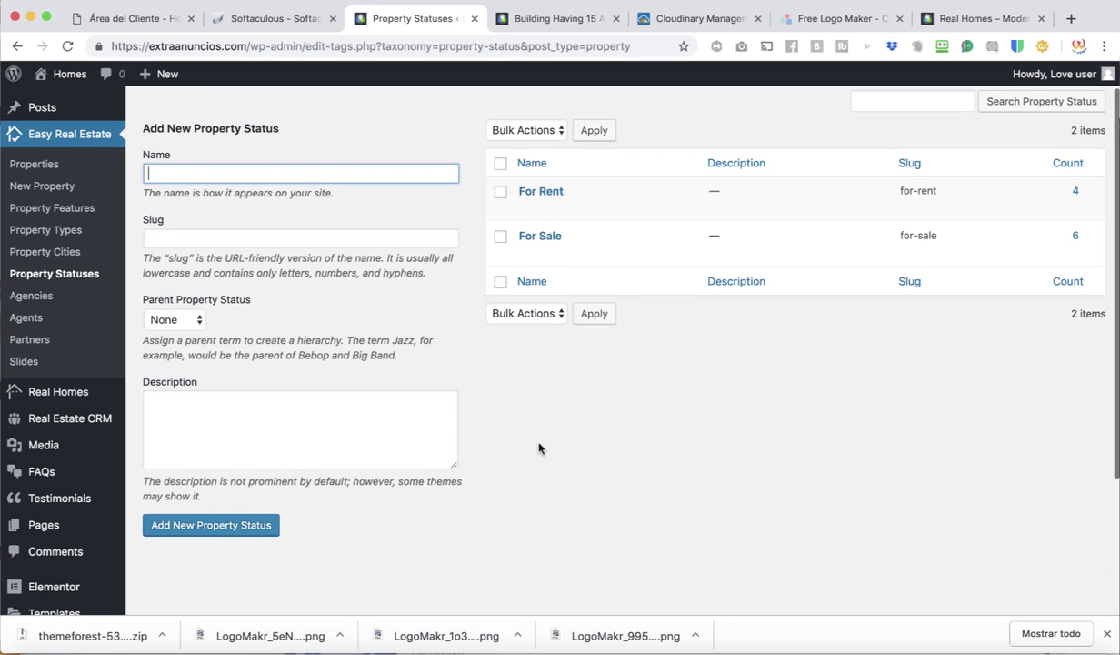
click(26, 296)
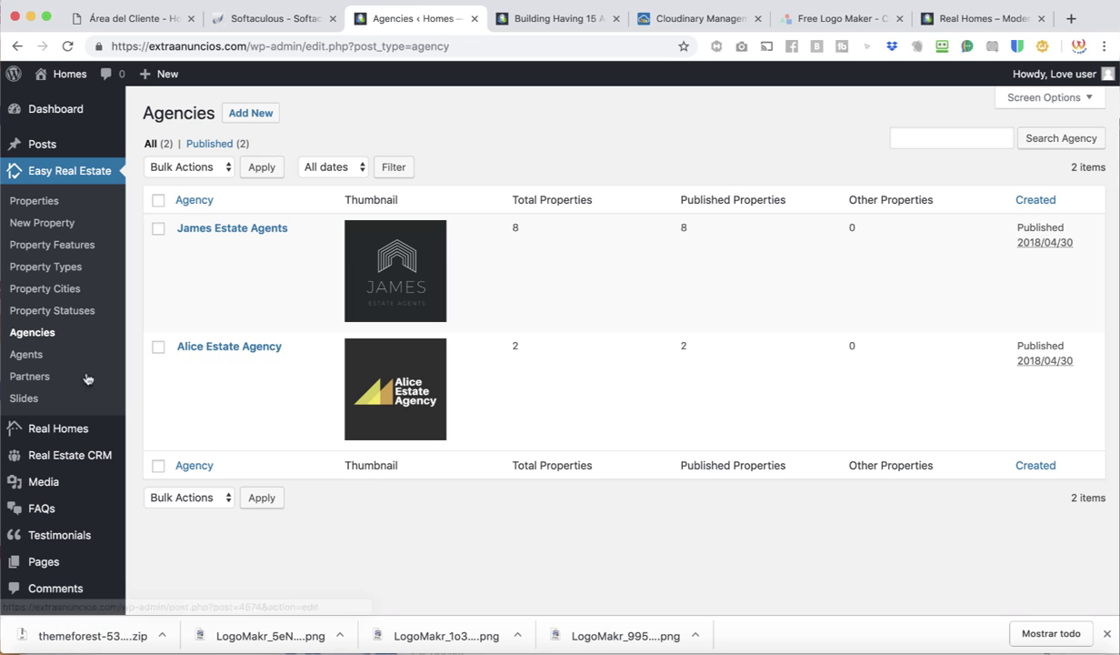
Step: Look through the Agents and Partners lists, then go to the empty Slides list
click(40, 358)
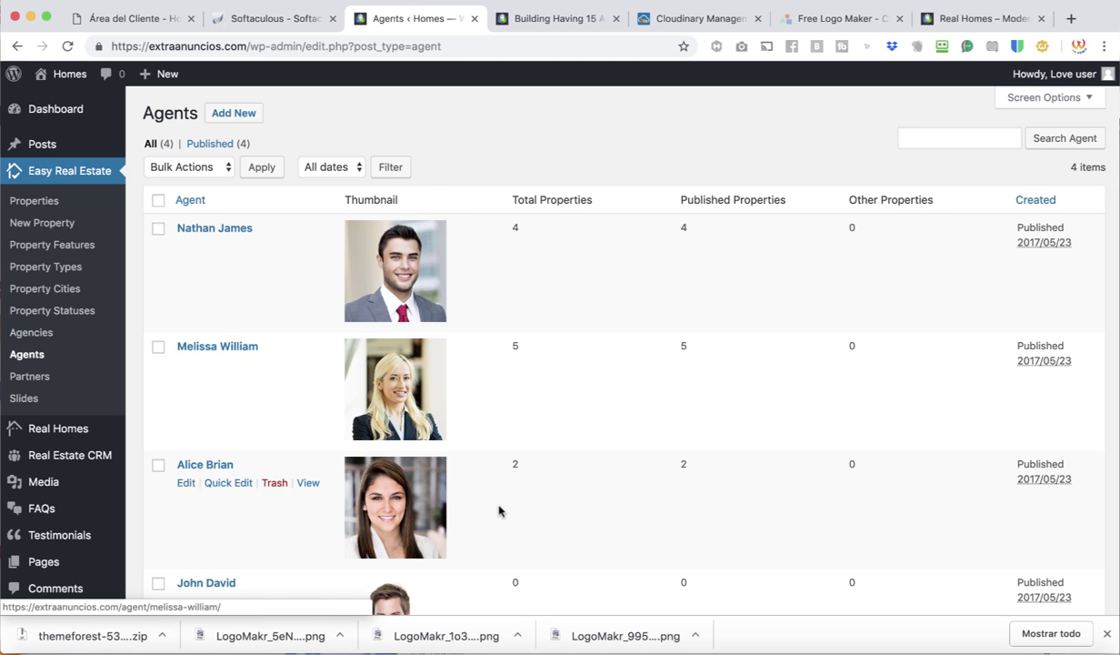
scroll(498, 510, down, 5)
scroll(498, 510, up, 5)
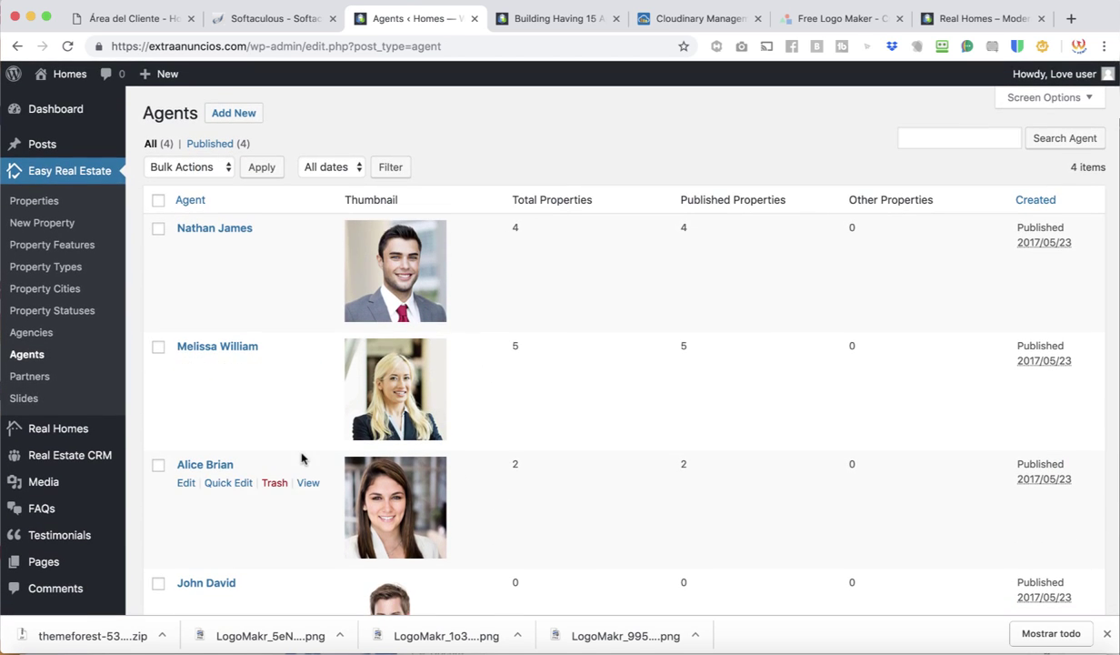
scroll(381, 400, down, 3)
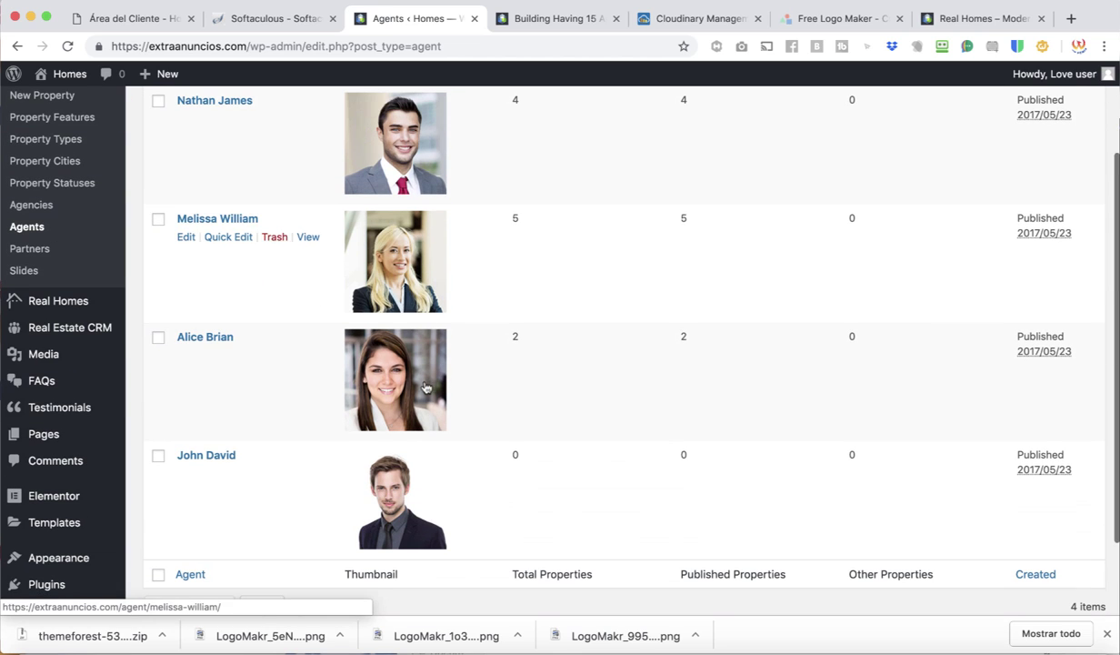
click(41, 256)
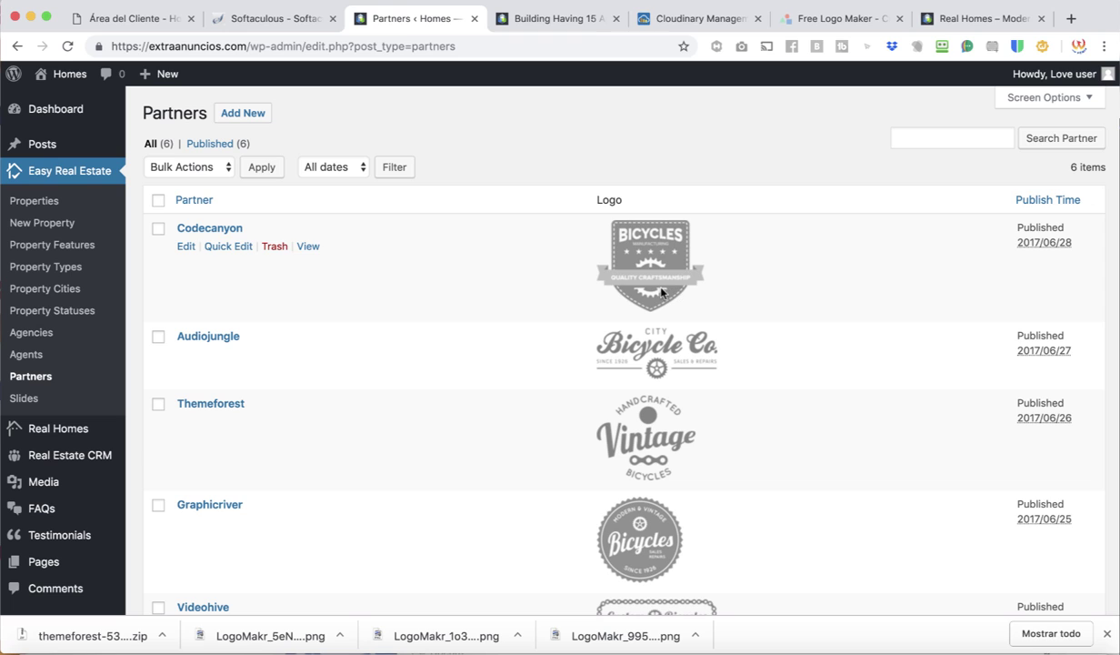
click(28, 403)
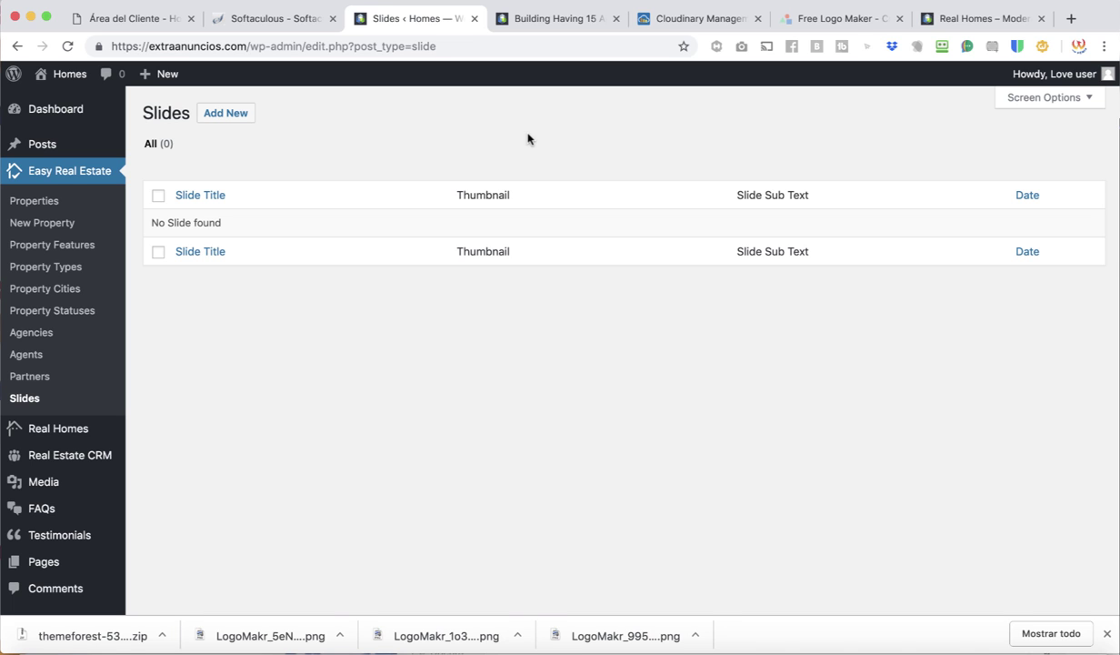
Step: Load the site's home page in the other tab, then return to the Slides list
click(555, 18)
click(68, 103)
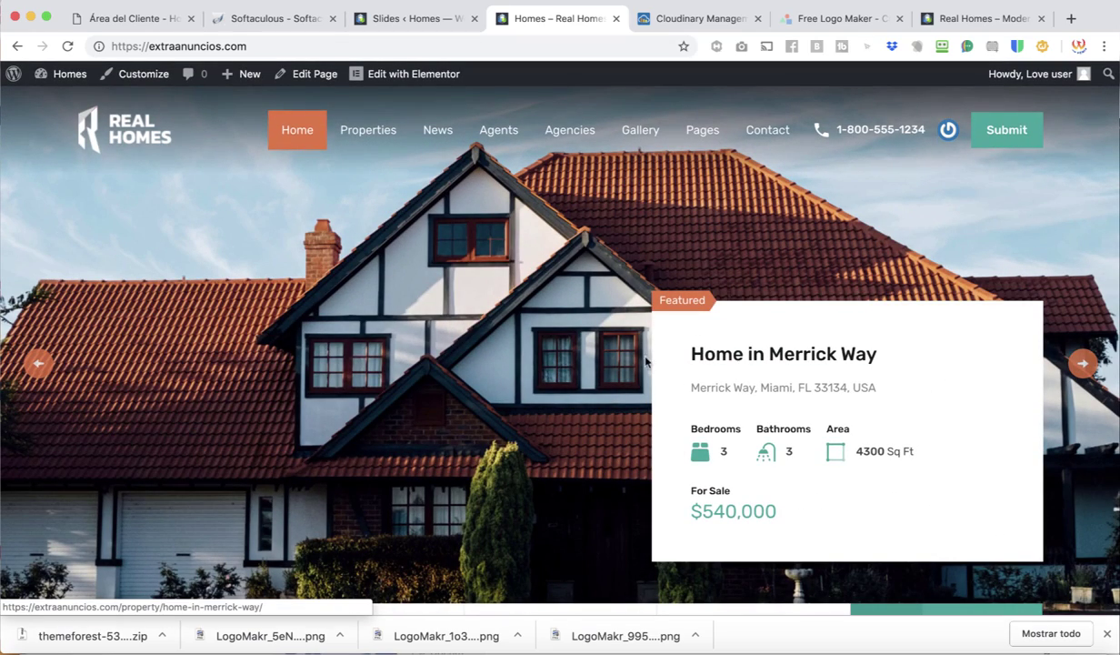
click(430, 22)
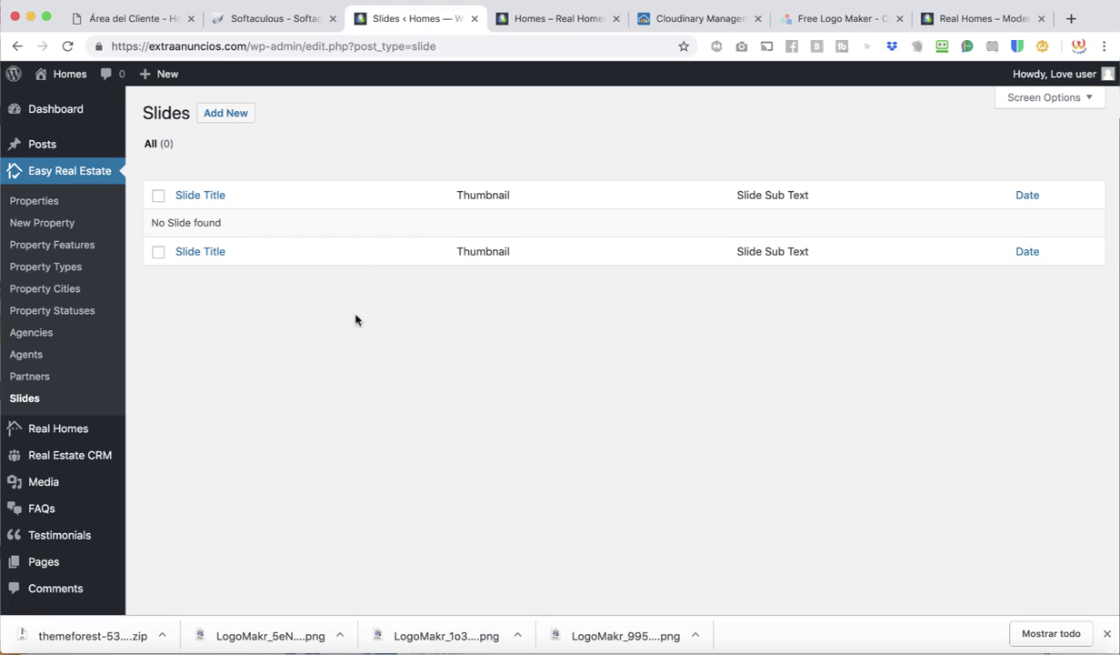
Step: Look over the Real Homes Design settings, then go to the Real Estate CRM Enquiries list
click(42, 431)
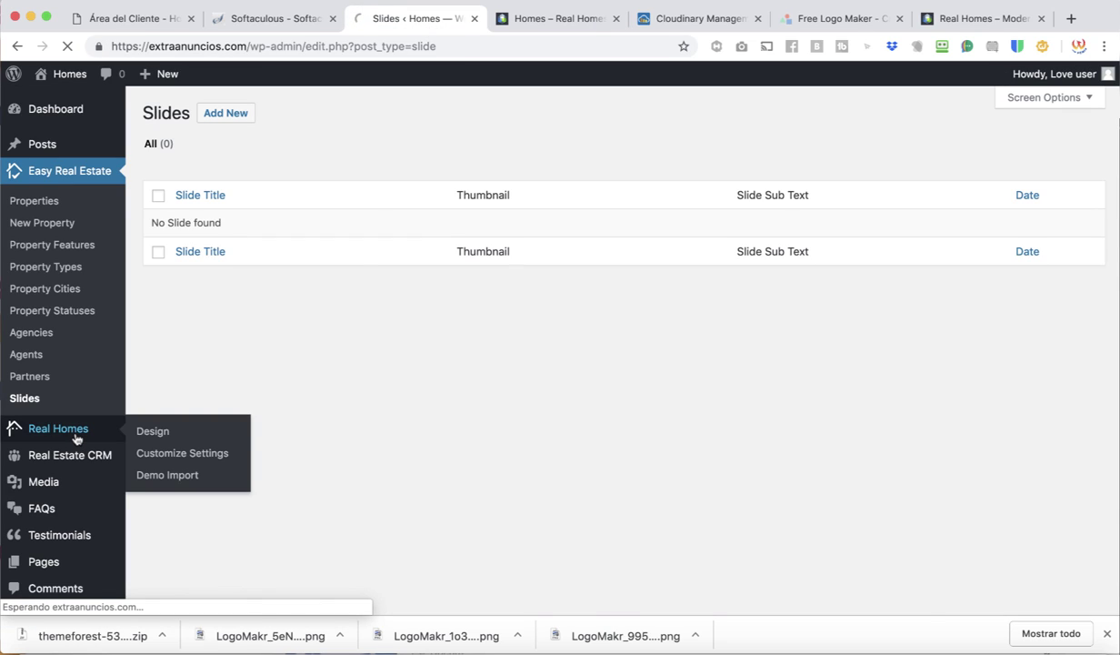
scroll(493, 530, down, 5)
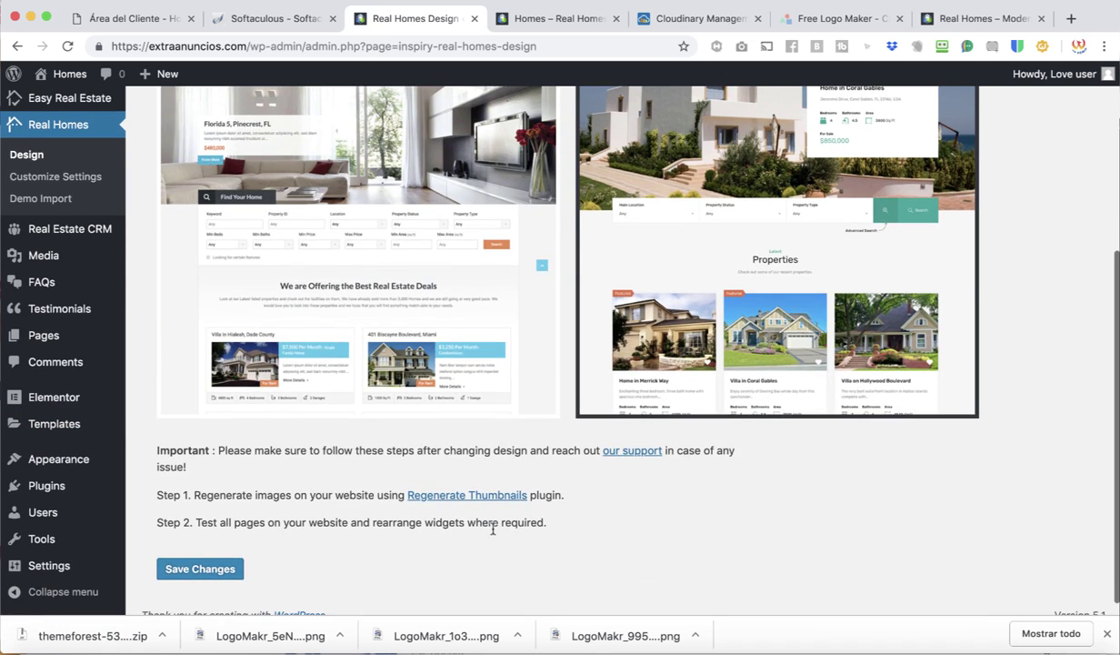
scroll(493, 530, up, 3)
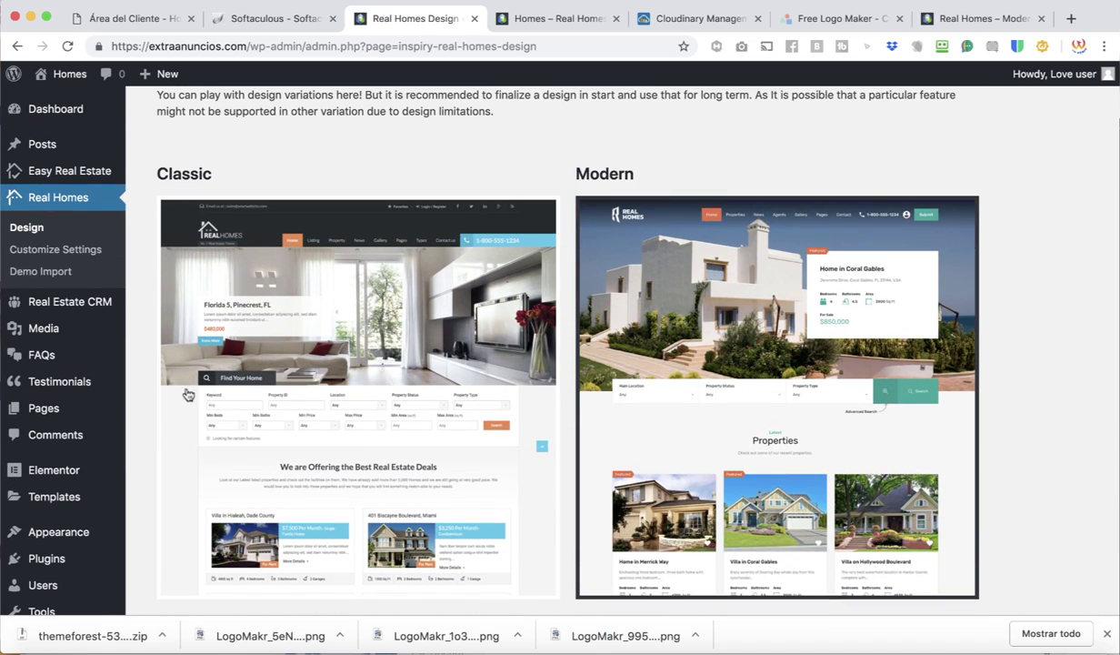
click(69, 301)
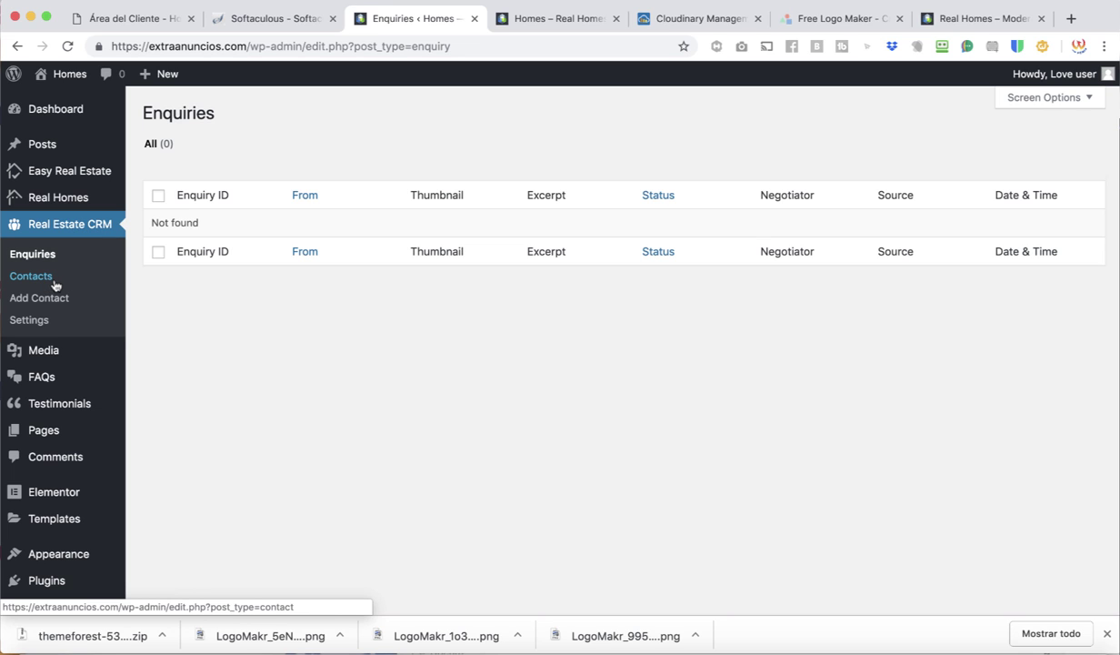
Step: Start a new contact from the Real Estate CRM Contacts list and focus its title field
click(38, 325)
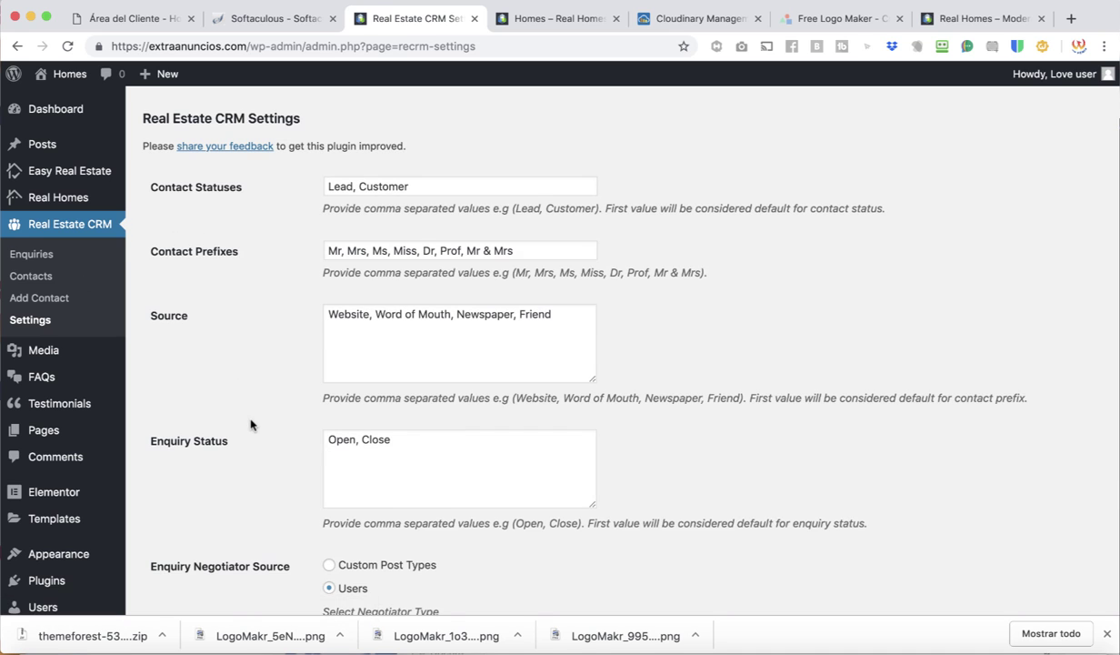
scroll(250, 425, down, 5)
scroll(251, 424, up, 5)
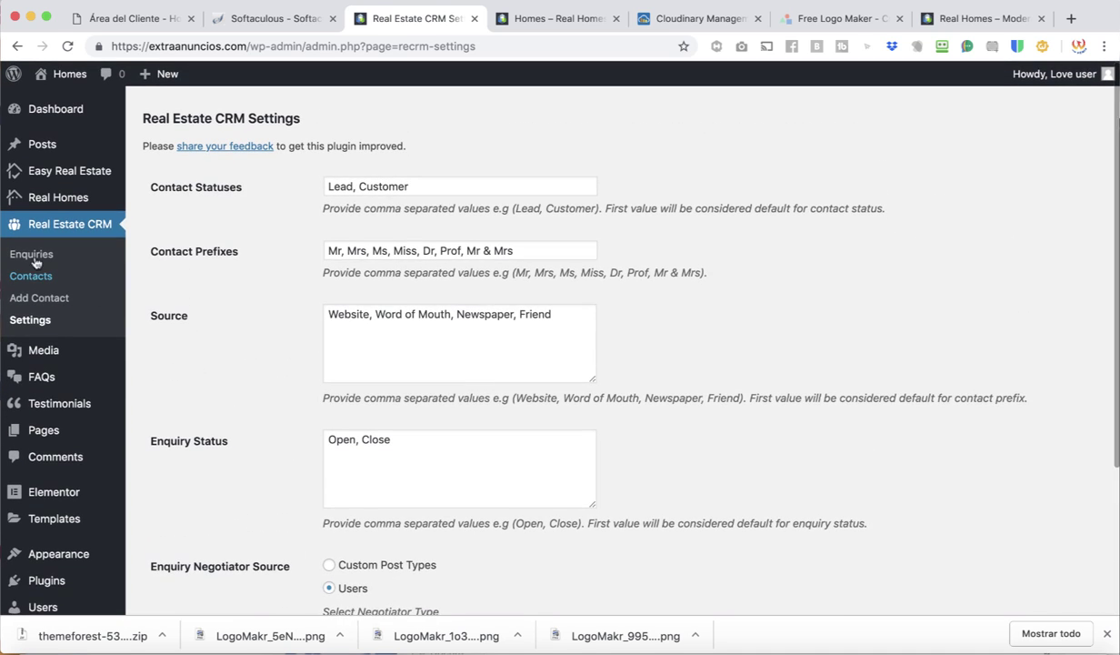
click(33, 275)
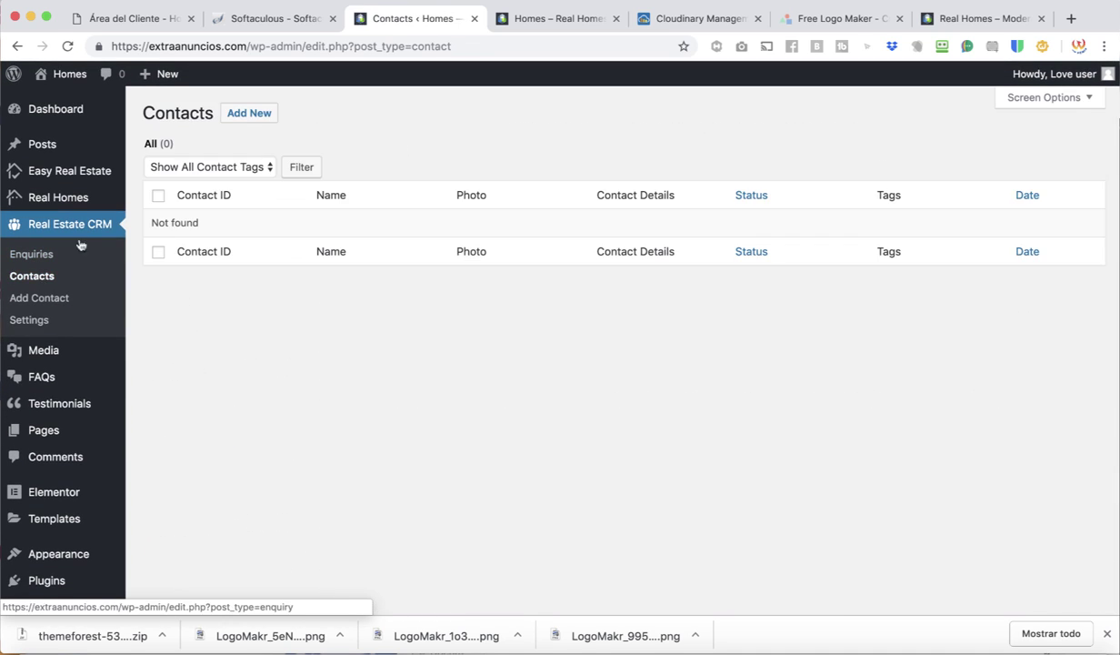
click(247, 119)
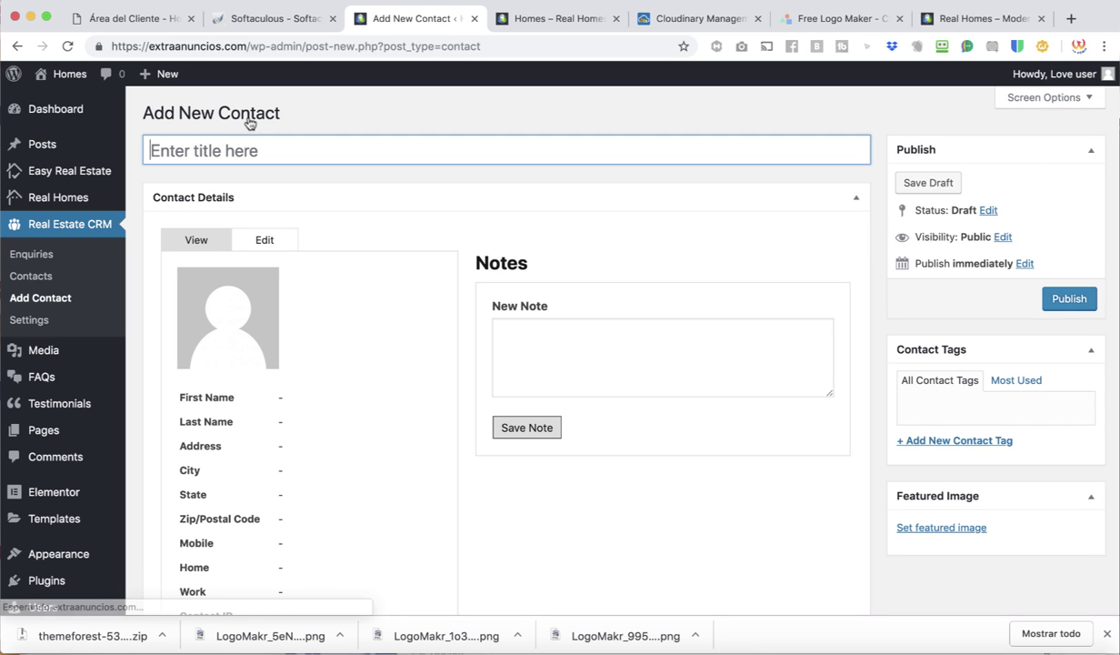
click(294, 170)
click(305, 151)
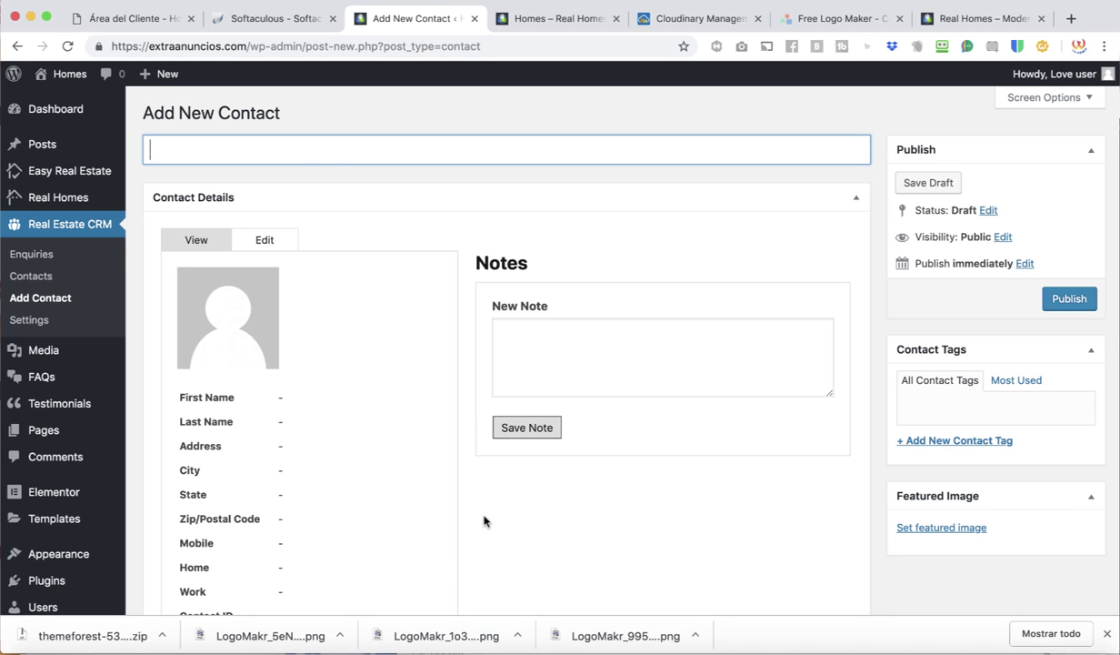
Step: Scroll through the blank Add New Contact form to review its contact details and notes
scroll(464, 565, down, 4)
scroll(465, 564, up, 4)
scroll(473, 380, down, 1)
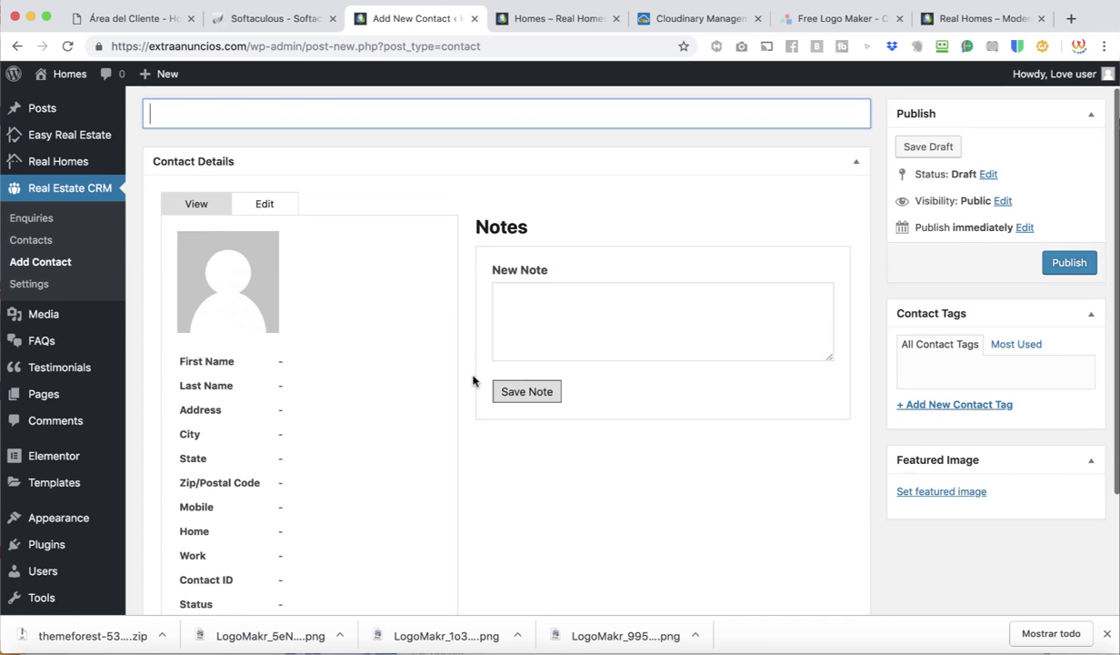
scroll(473, 380, up, 1)
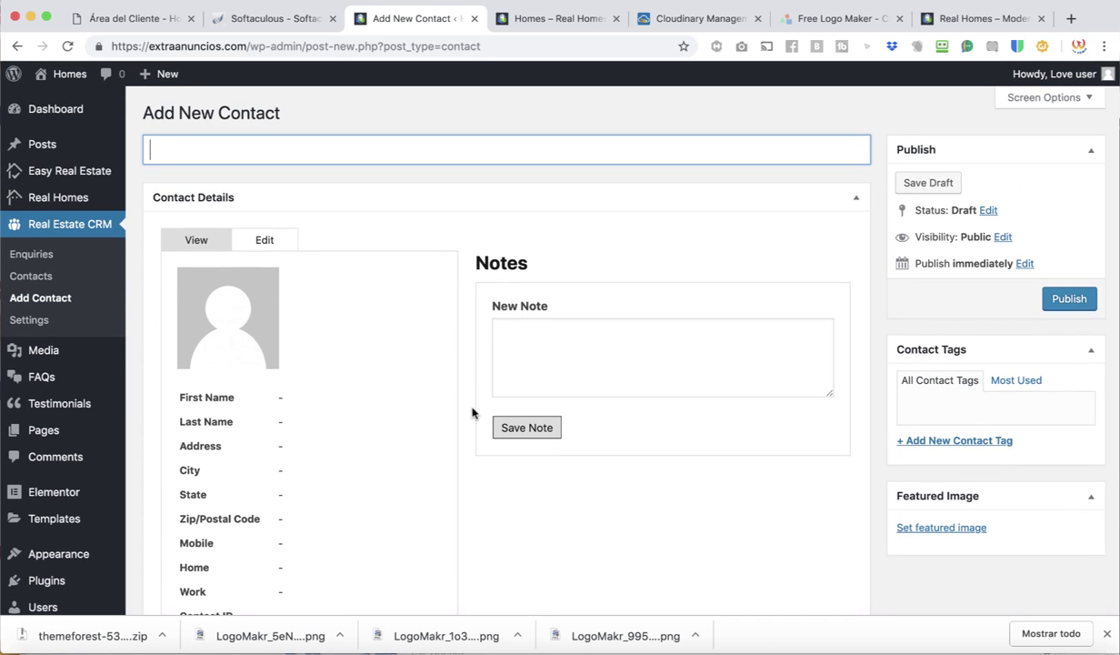
scroll(66, 382, down, 2)
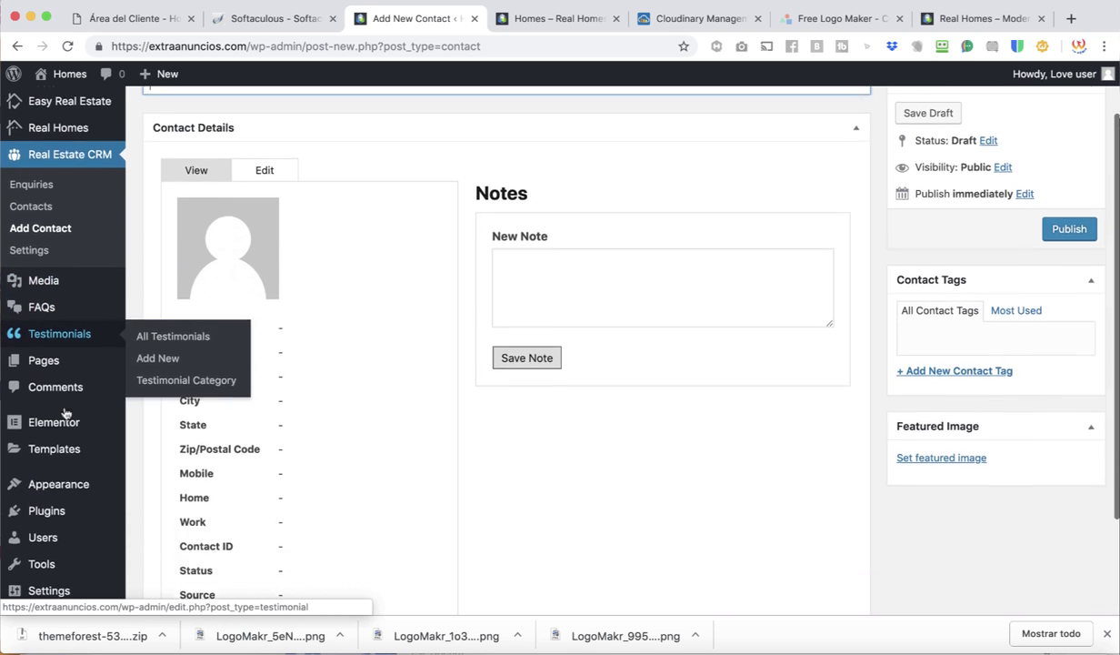
mouse_move(64, 413)
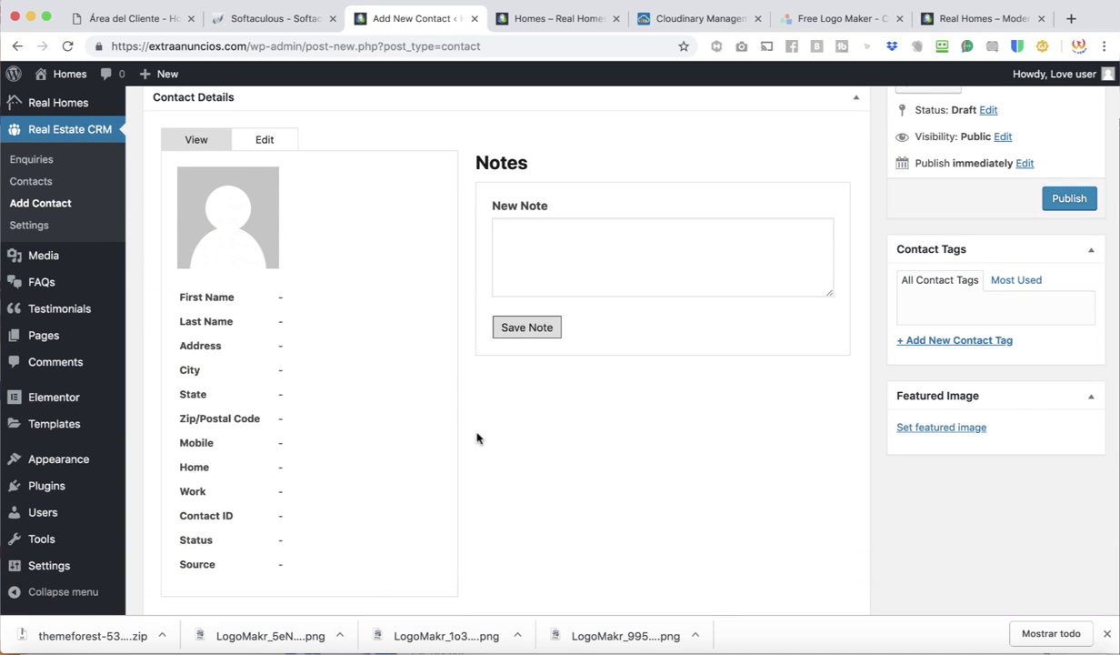
scroll(478, 437, up, 2)
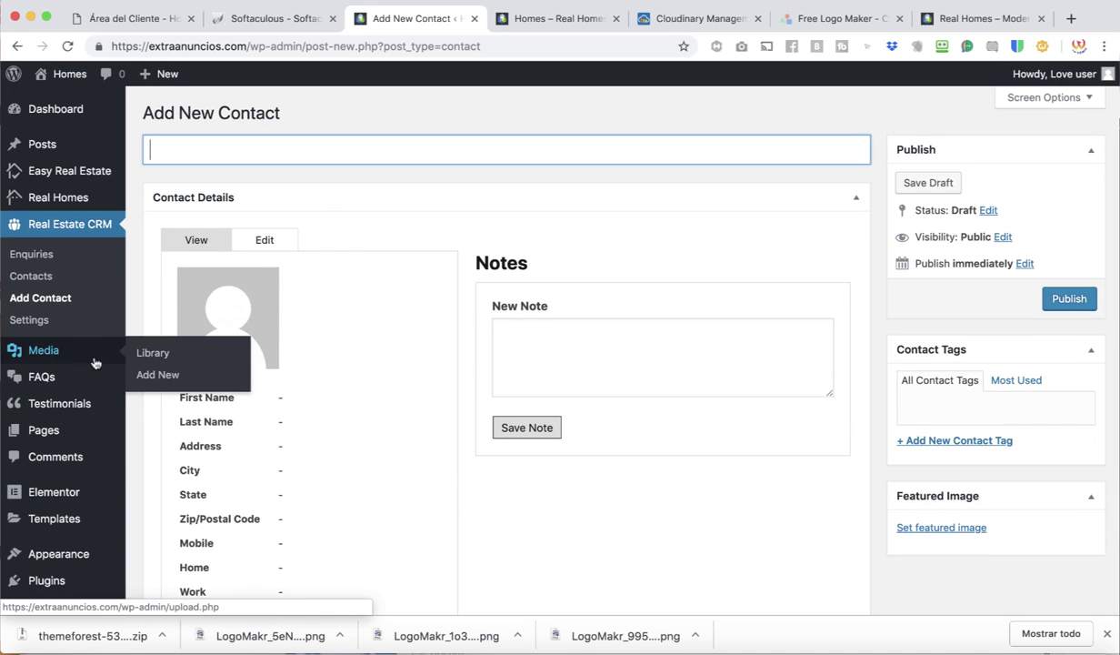
scroll(71, 427, down, 2)
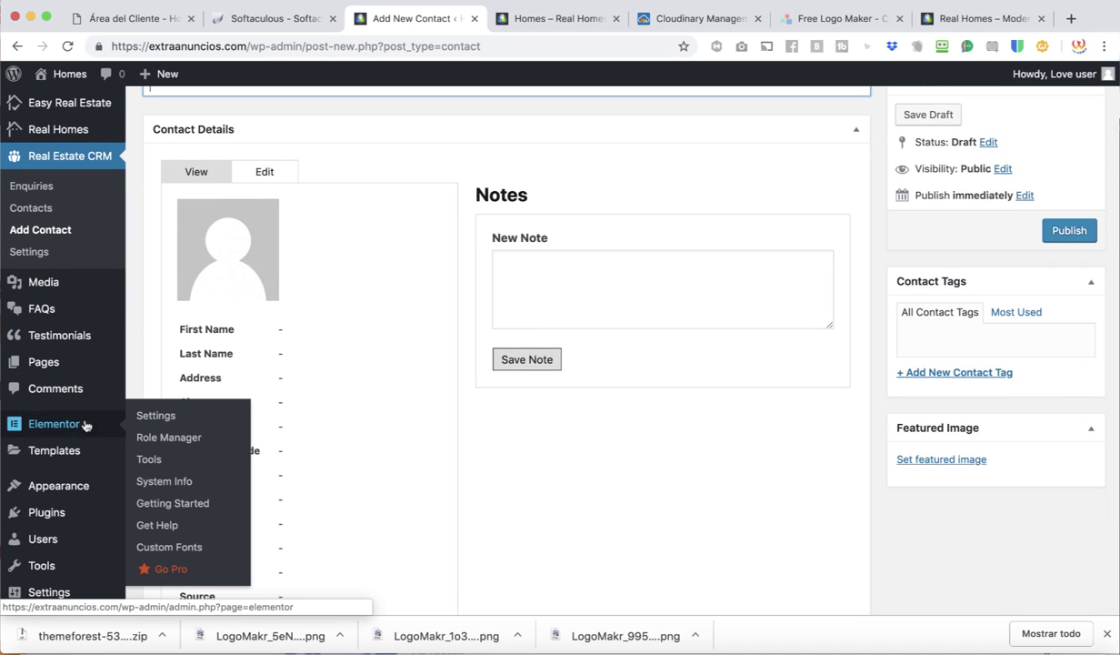
scroll(85, 427, down, 2)
Step: In Customize > Site Identity, upload LogoMakr_1o3uS0.png and choose it as the site logo
mouse_move(85, 463)
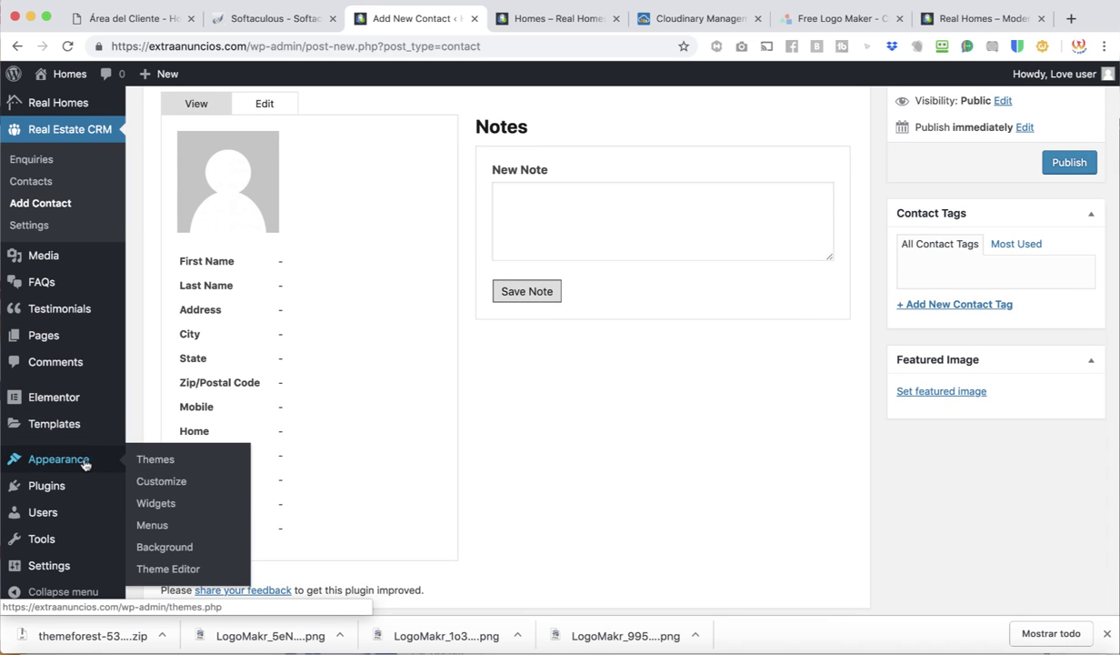
click(174, 488)
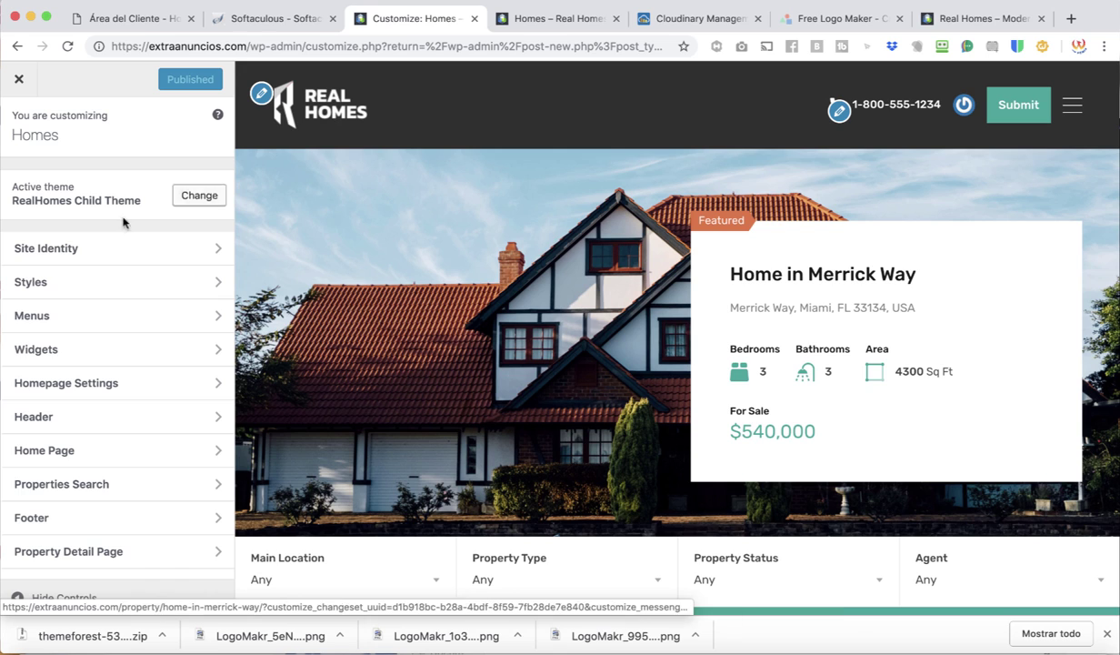
click(93, 247)
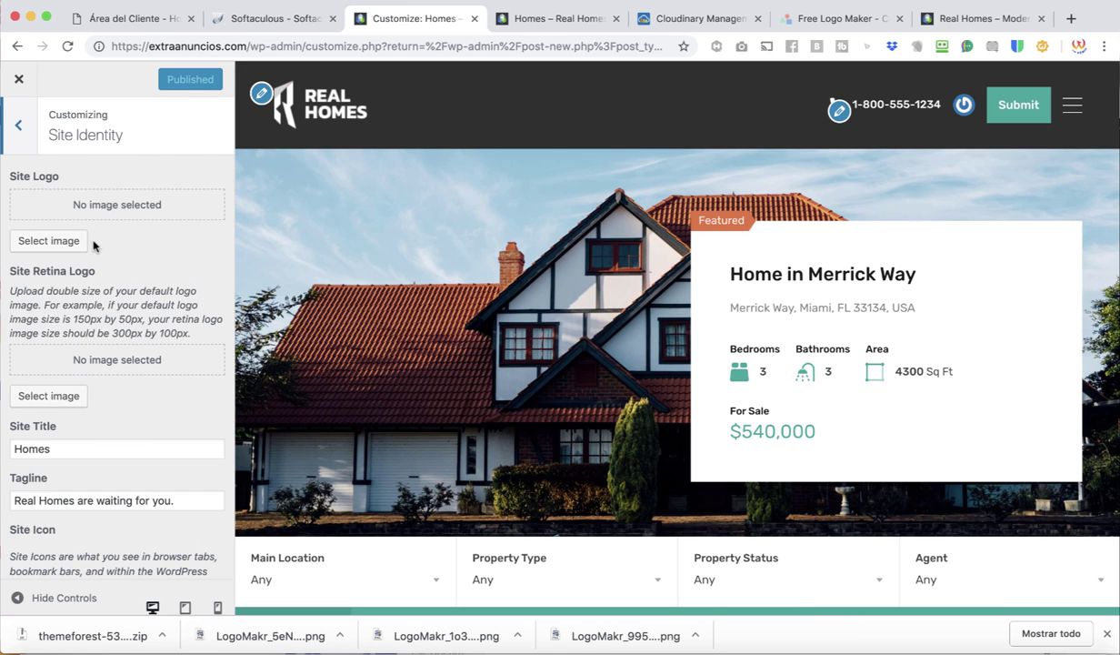
click(68, 247)
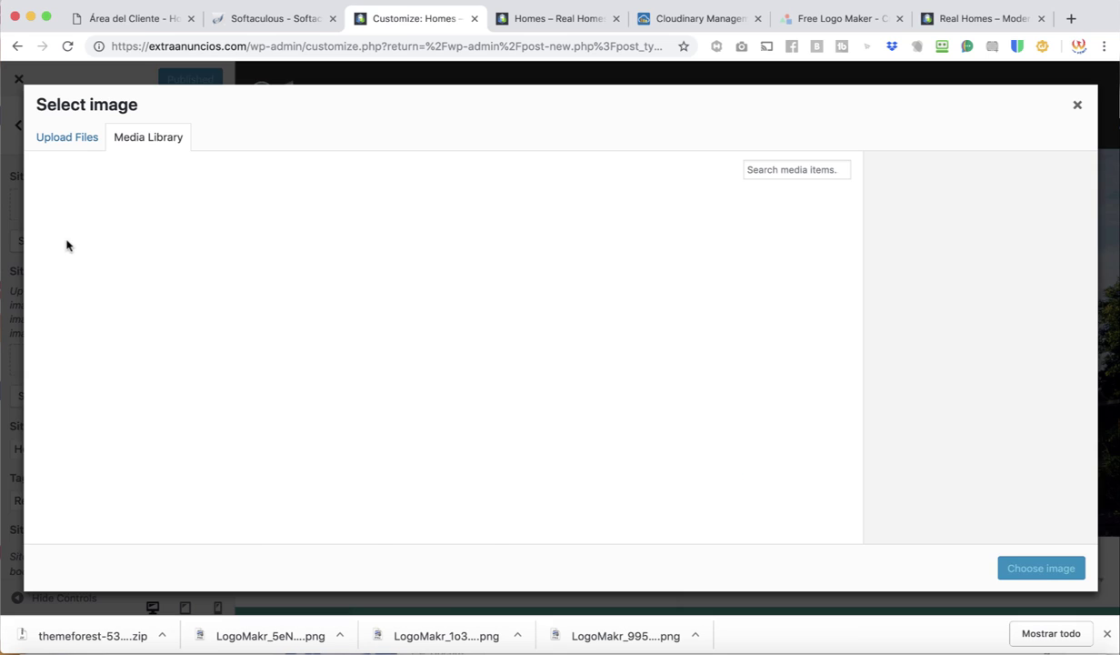
click(70, 141)
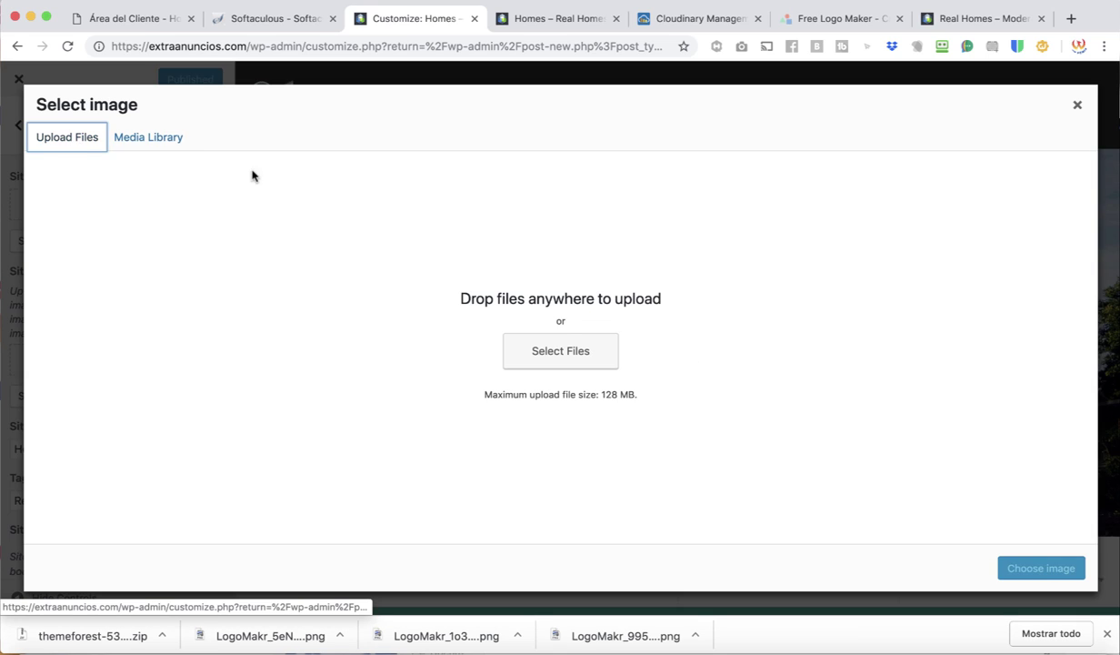
click(1073, 647)
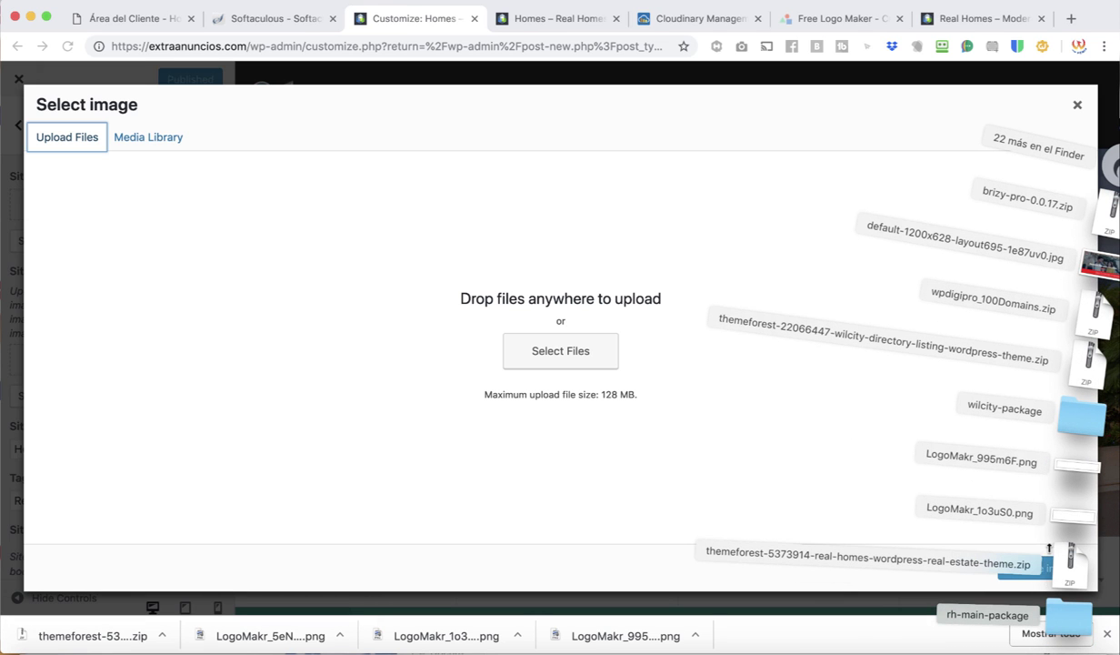
drag(1075, 509, 512, 364)
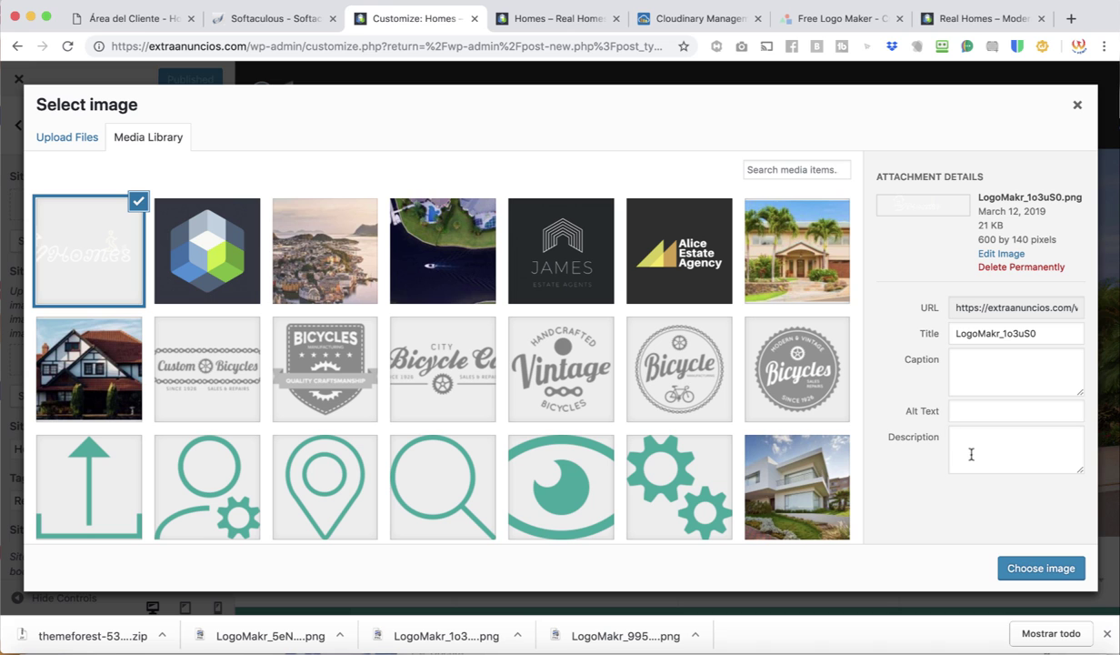
click(1037, 567)
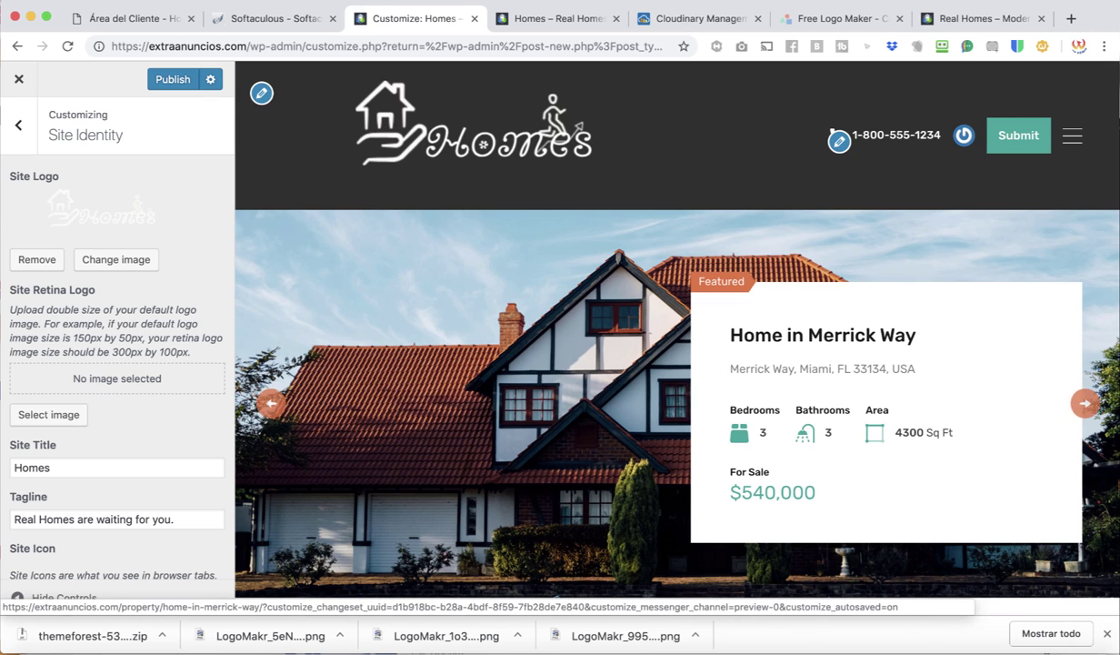
Step: In LogoMakr, delete the Fancy Text and small clipart, and recolour the house clipart black (000000)
click(852, 20)
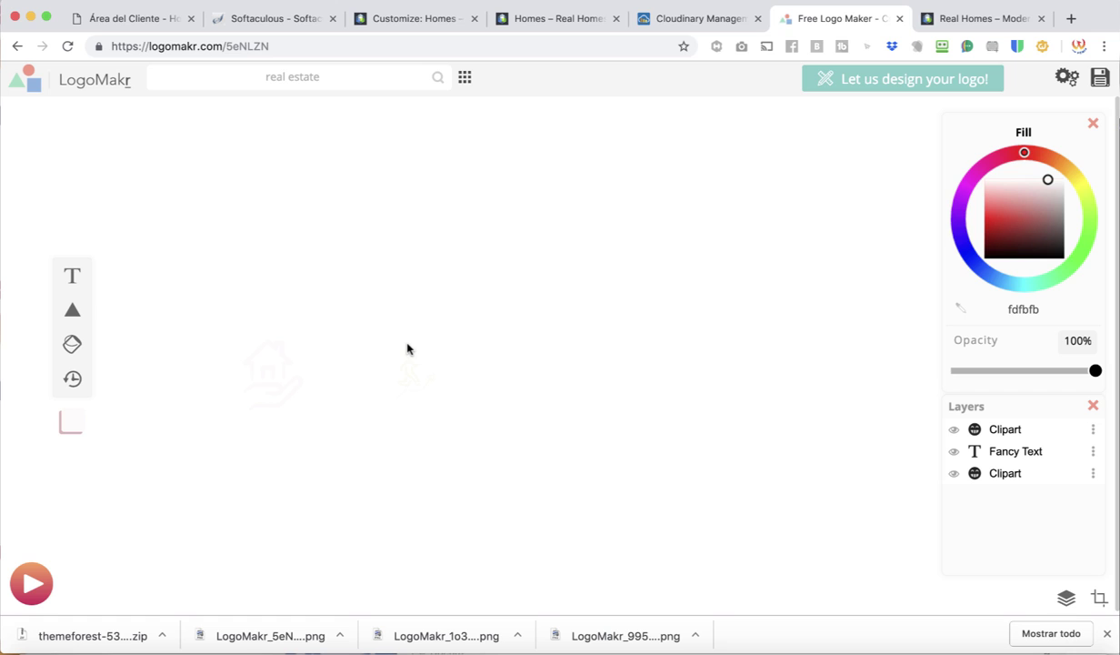
click(357, 370)
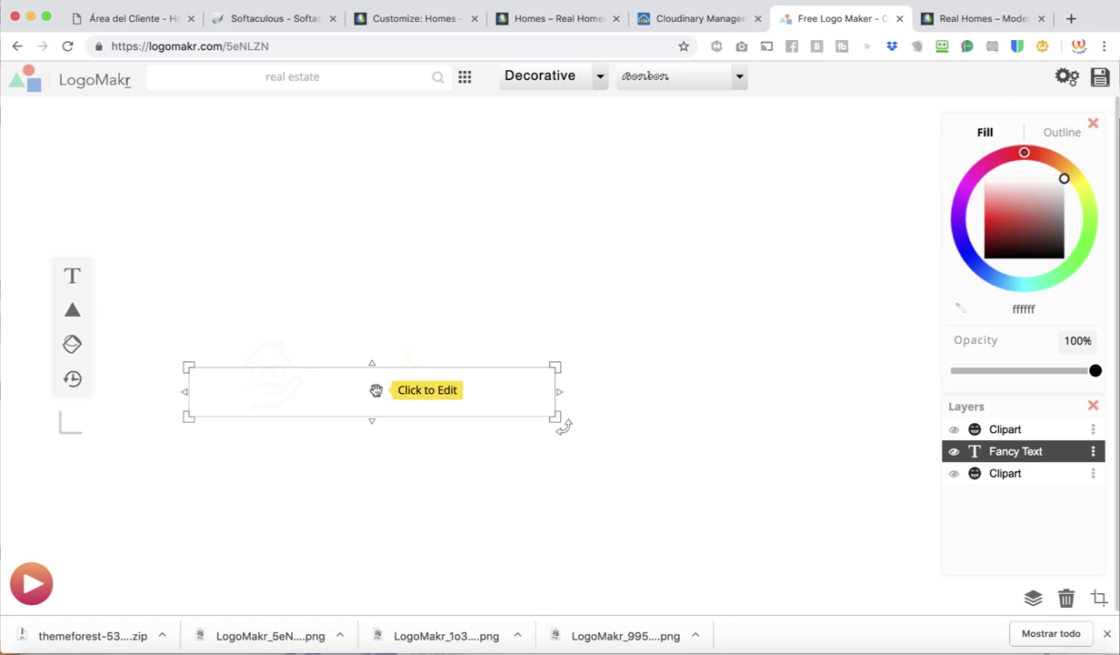
key(Delete)
click(432, 384)
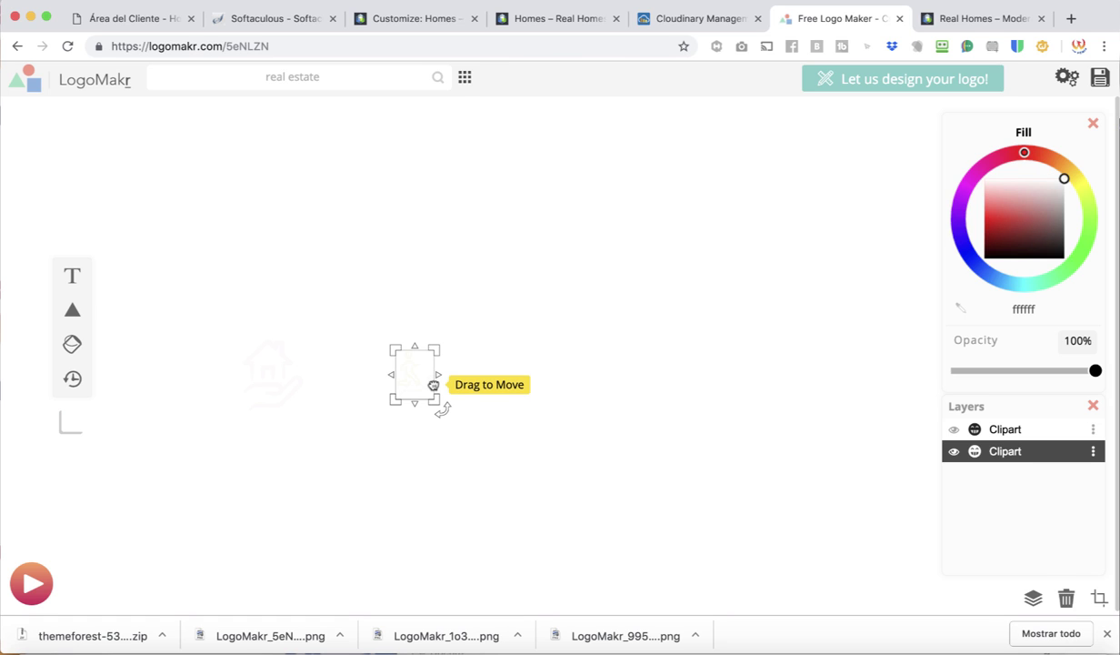
key(Delete)
click(277, 378)
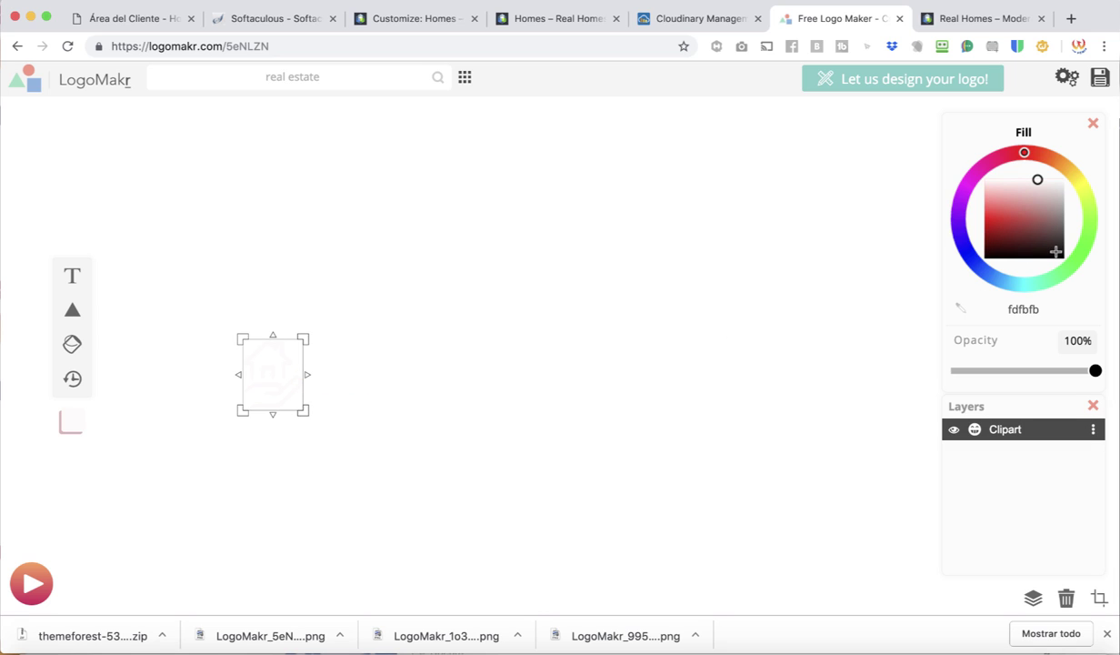
click(1057, 252)
drag(1059, 253, 1064, 257)
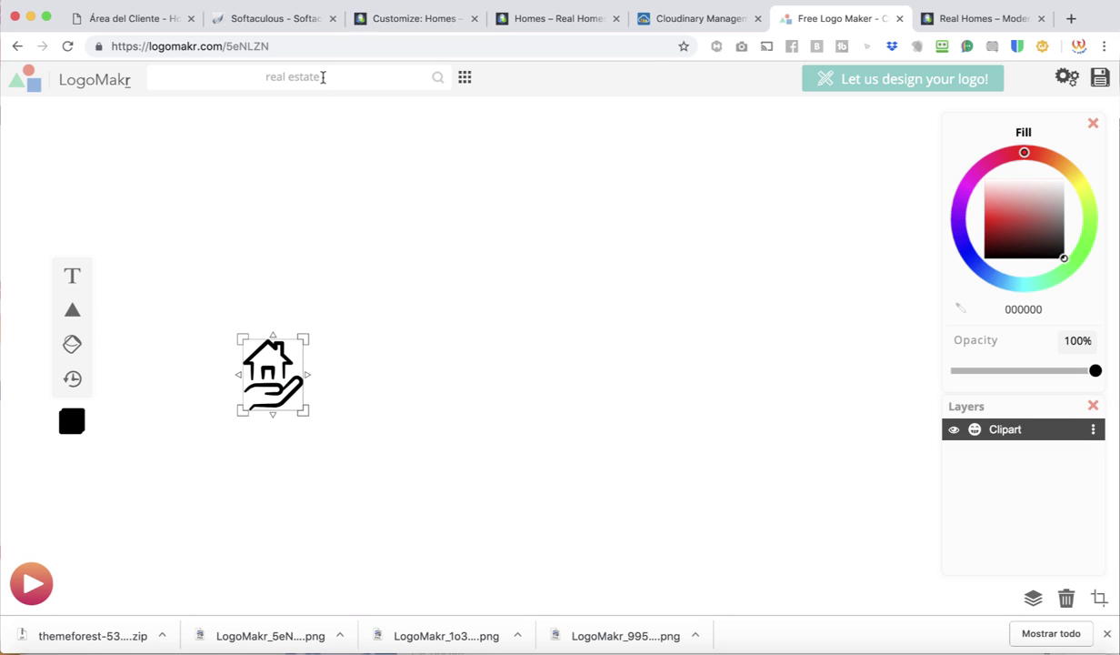
click(348, 404)
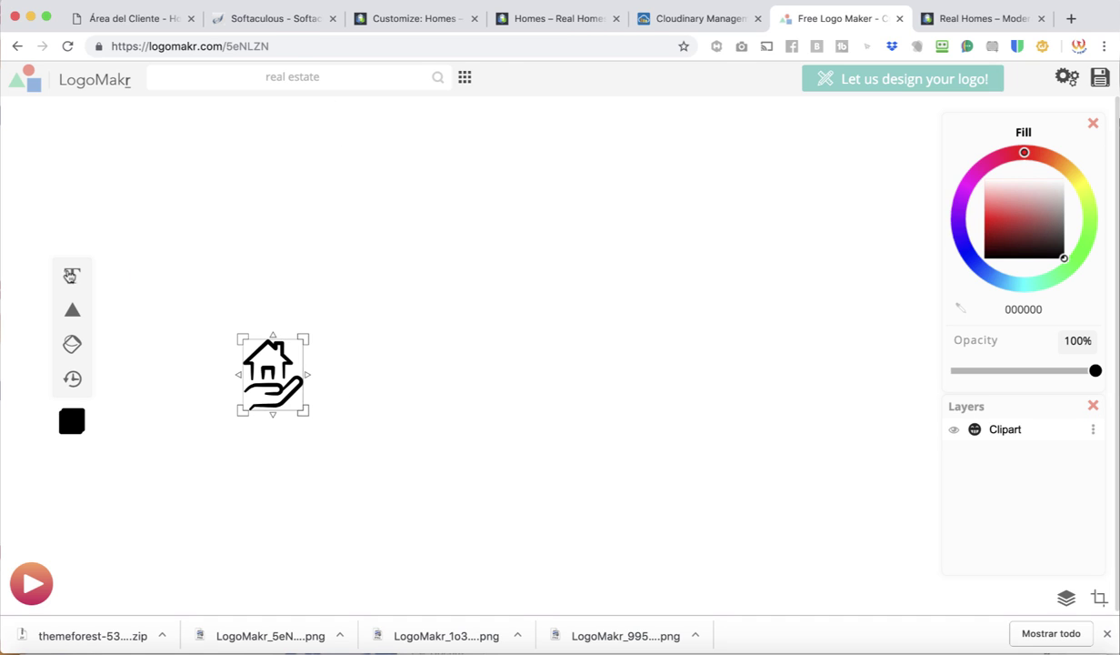
Step: Add the text 'sweet Home' and set its font to Diplomata
click(72, 275)
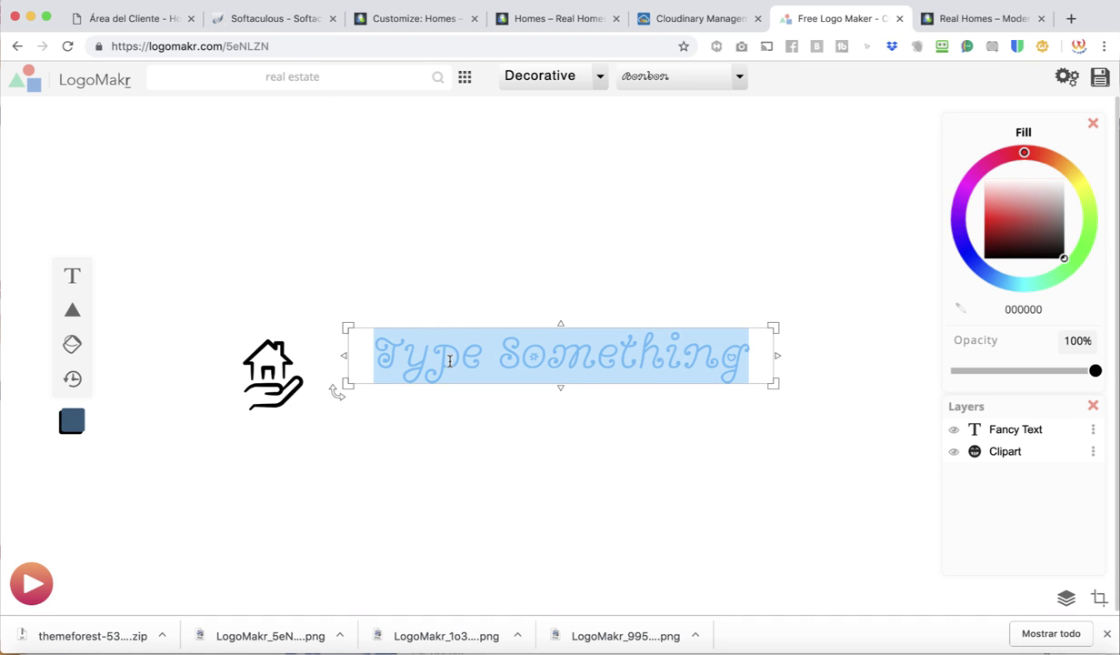
text(sweet)
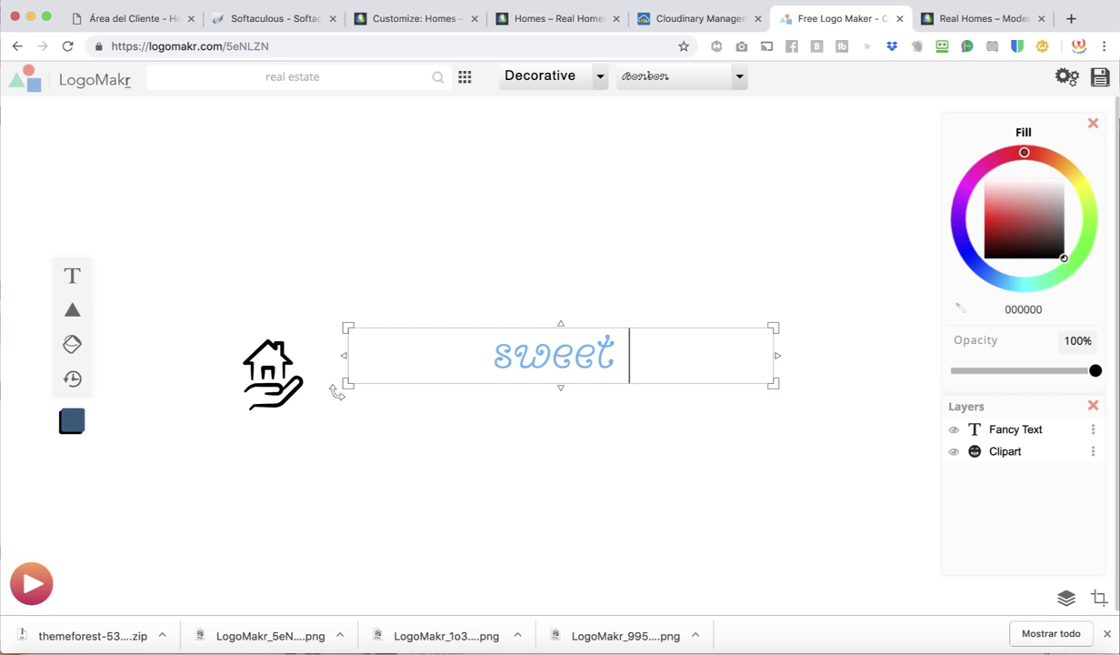
text( h)
key(BackSpace)
key(BackSpace)
text(Home)
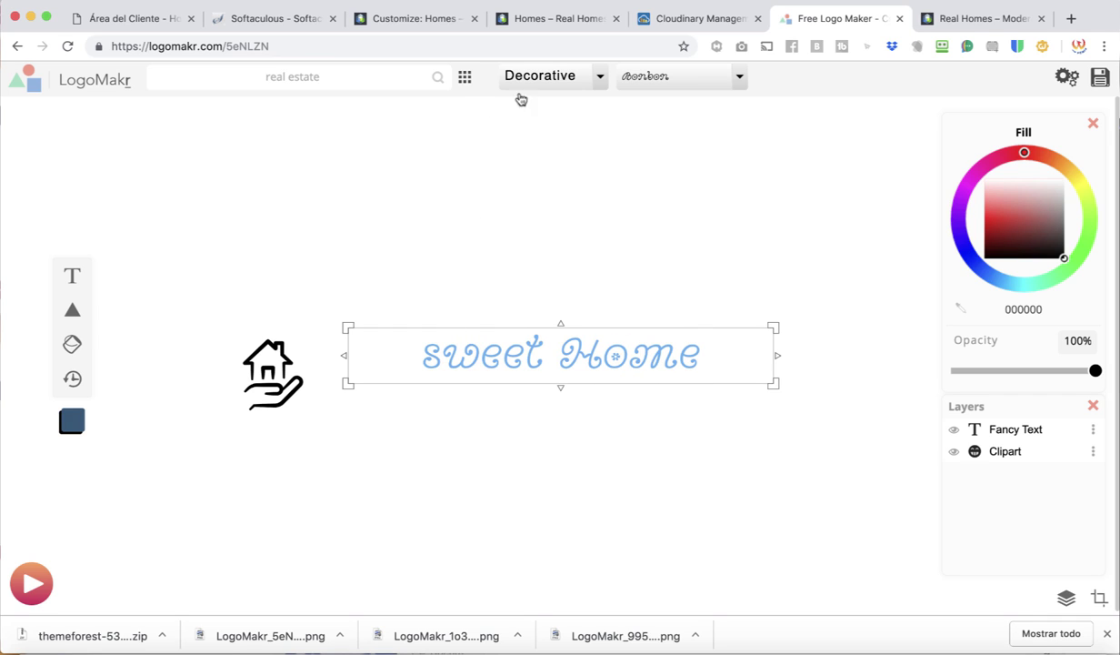
click(739, 81)
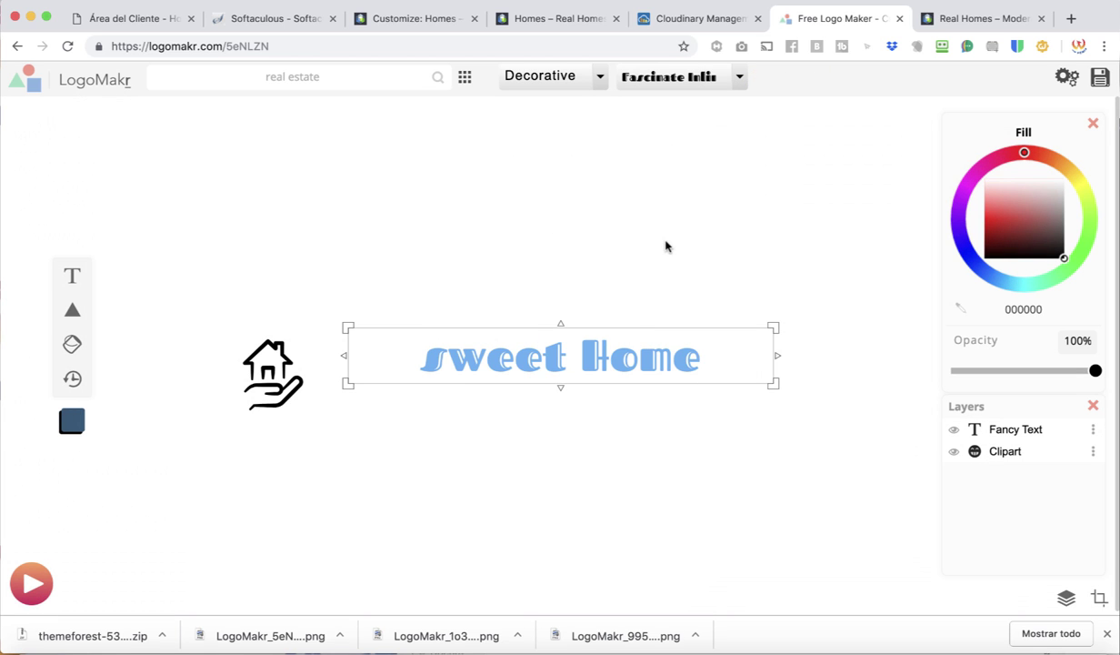
click(680, 78)
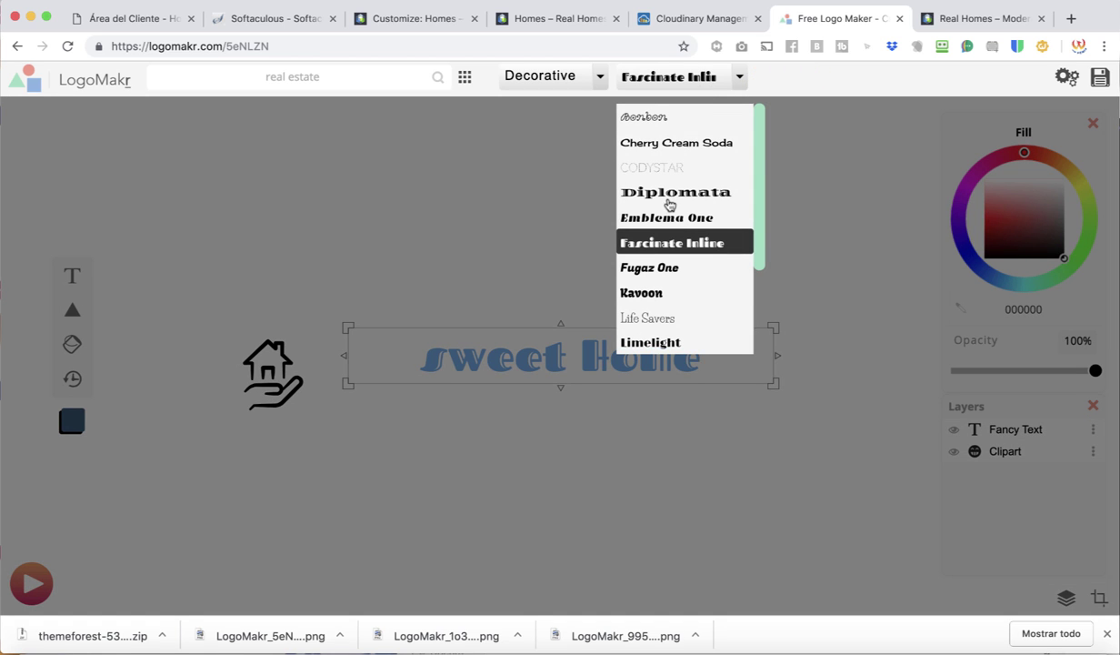
click(669, 204)
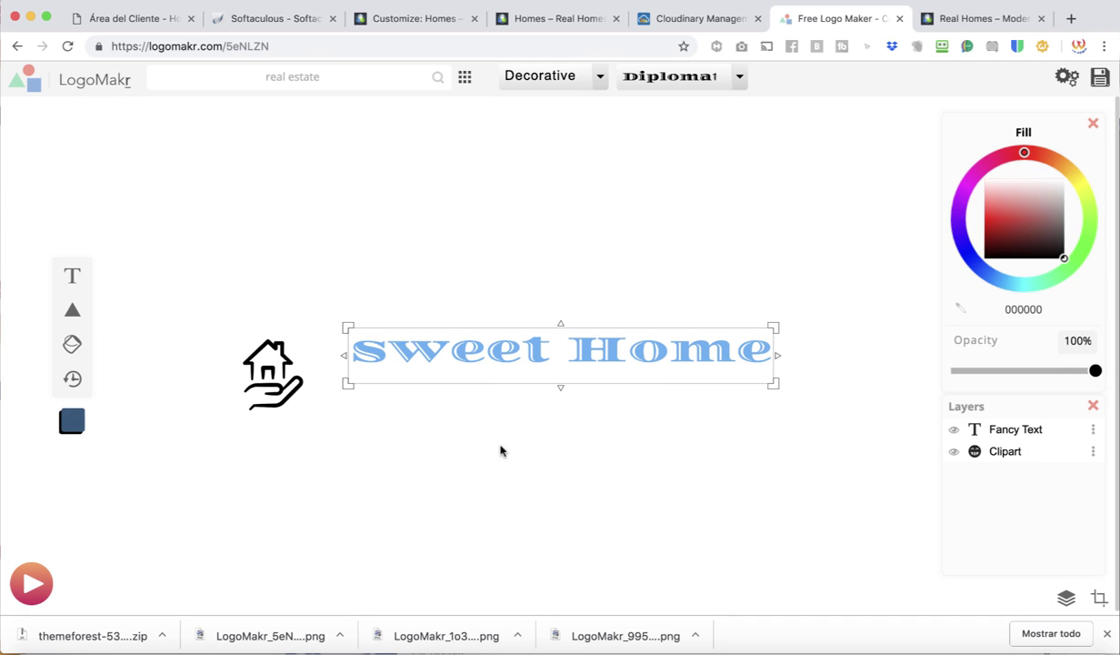
click(401, 361)
Step: Shrink the 'sweet Home' text and place the house icon beside it
drag(393, 359, 358, 385)
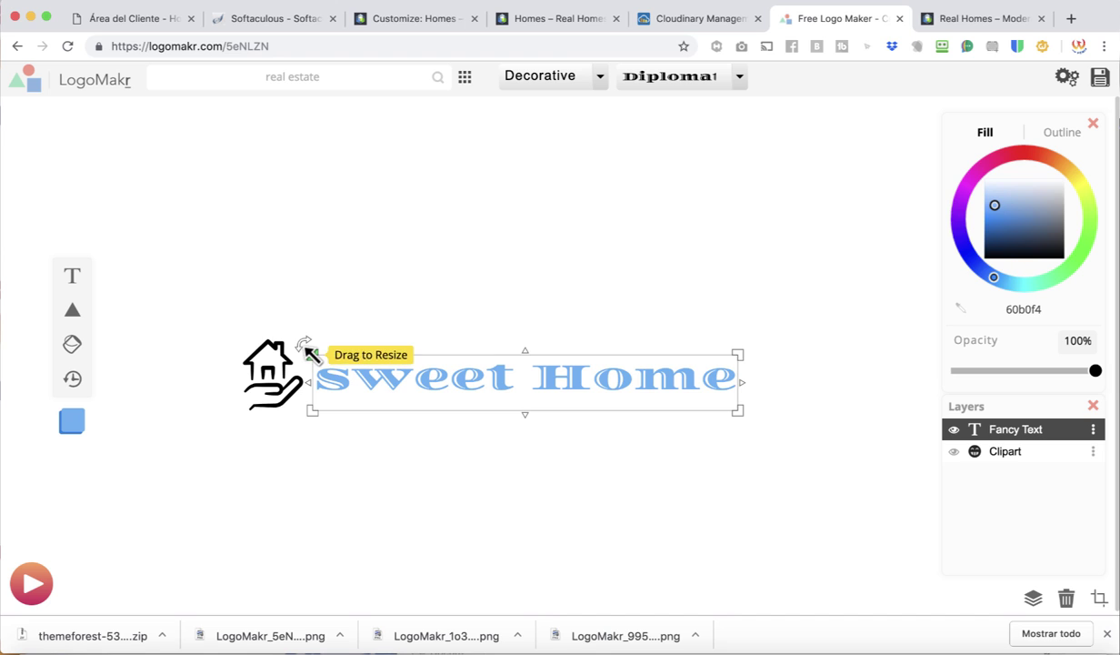
drag(312, 355, 668, 415)
drag(735, 433, 466, 382)
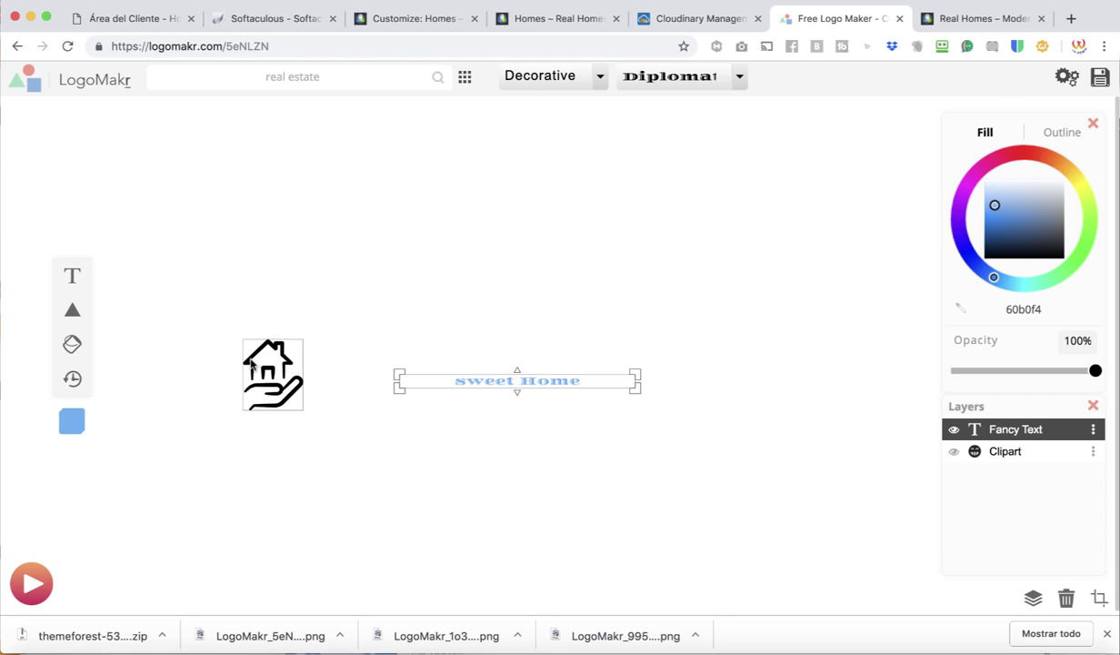
drag(253, 363, 445, 373)
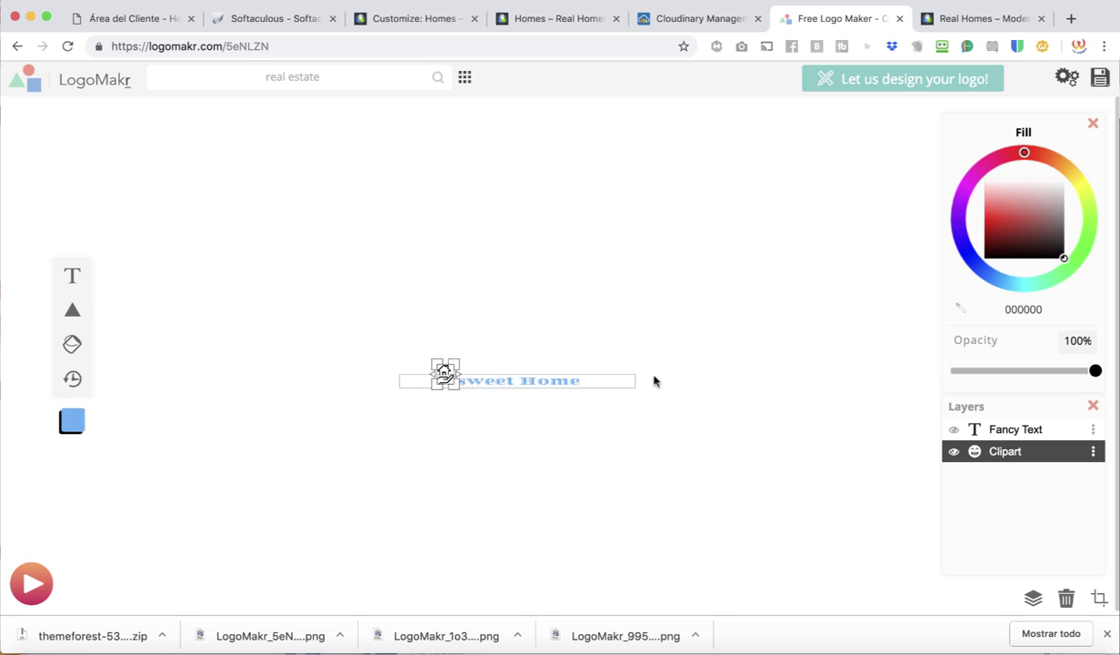
click(717, 392)
Step: Recolour the house icon and 'sweet Home' text white (ffffff)
click(444, 372)
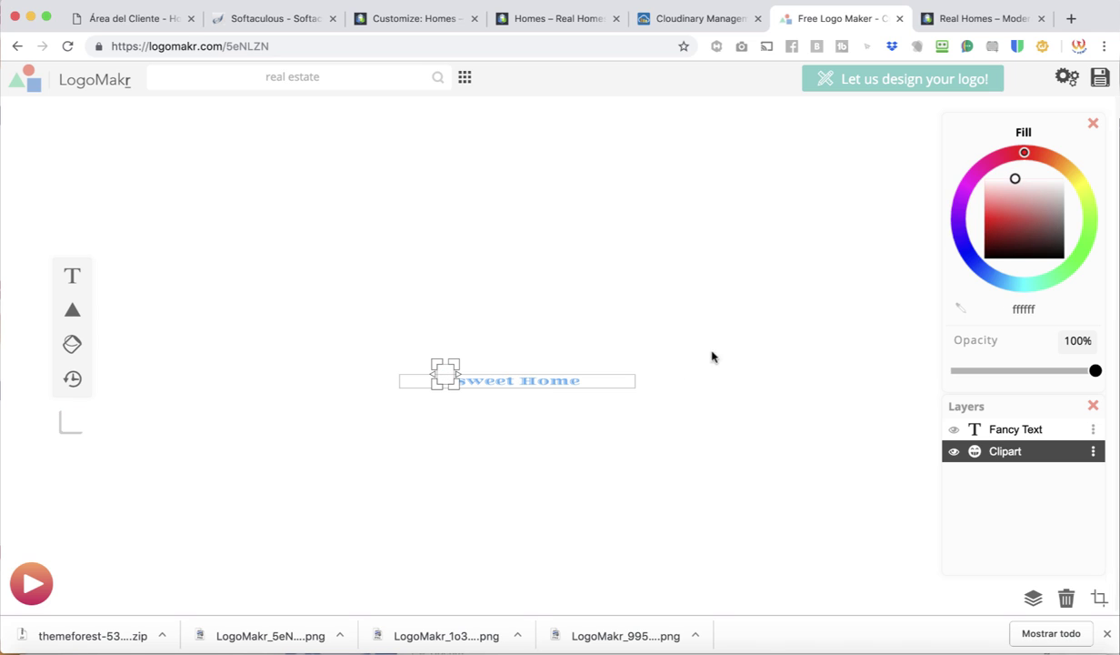
click(557, 379)
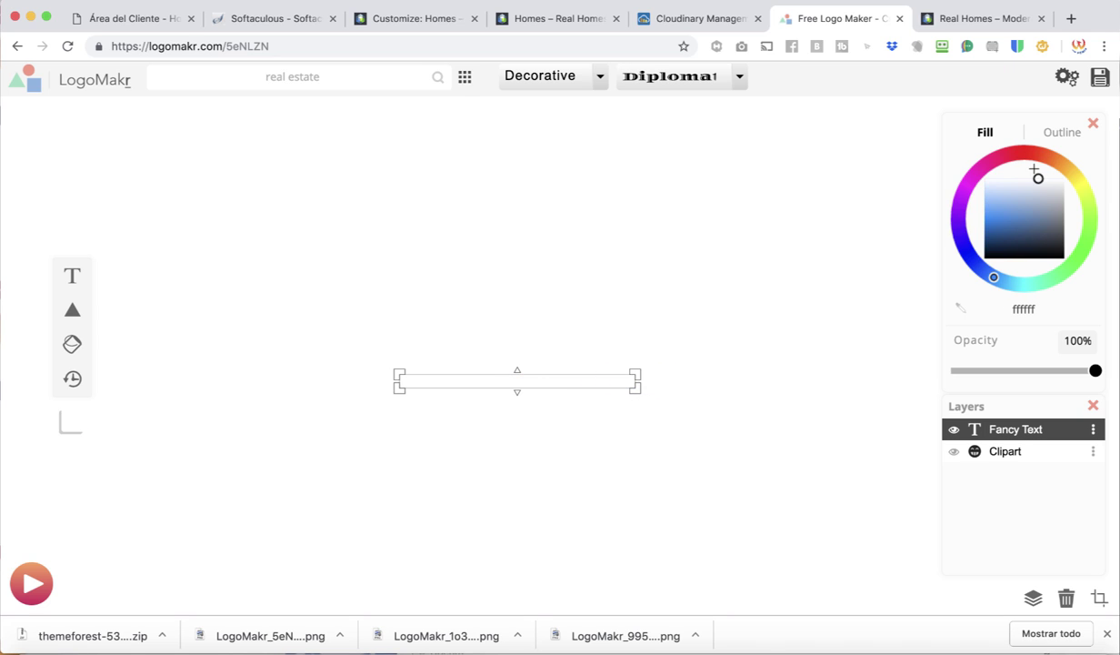
click(652, 222)
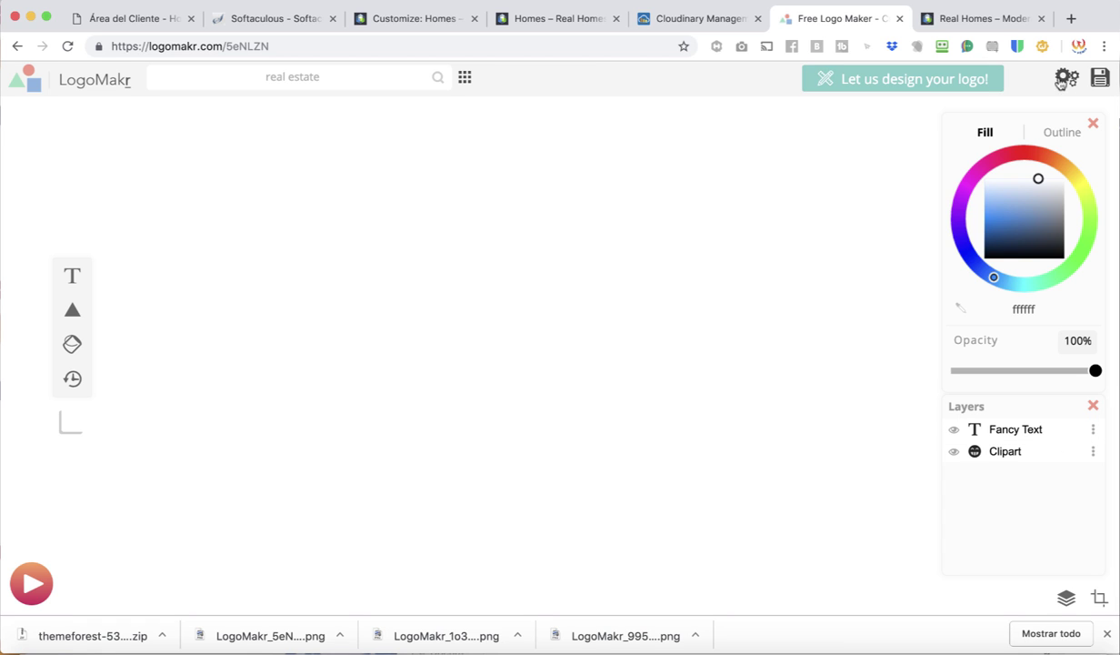
Step: Save the logo and download the free low-resolution PNG file
click(1099, 82)
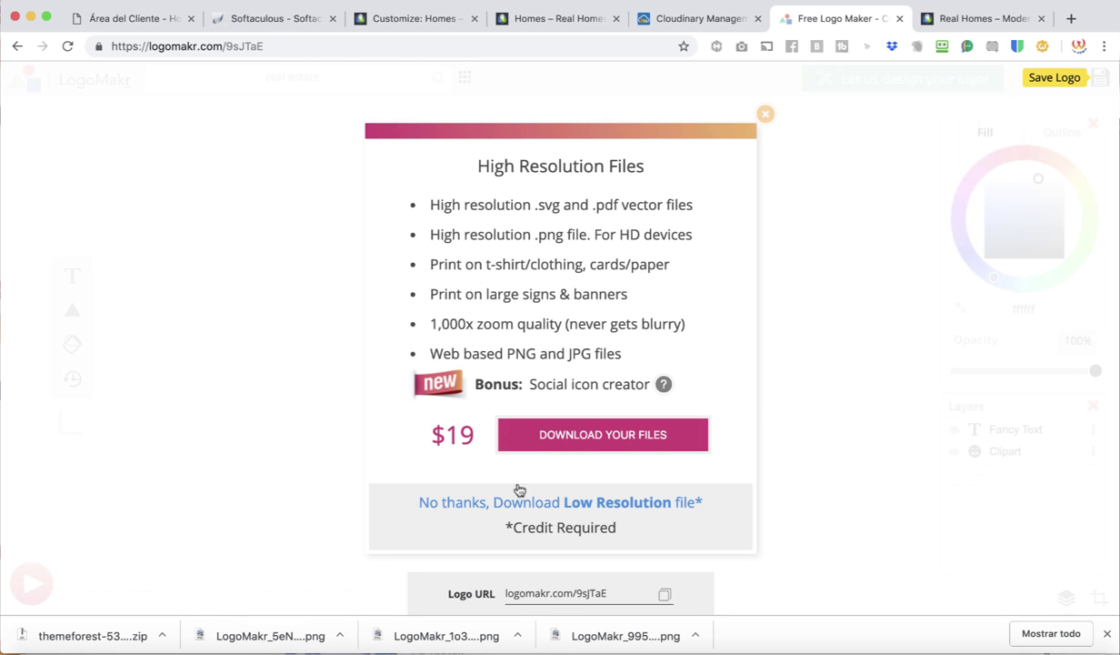
click(546, 509)
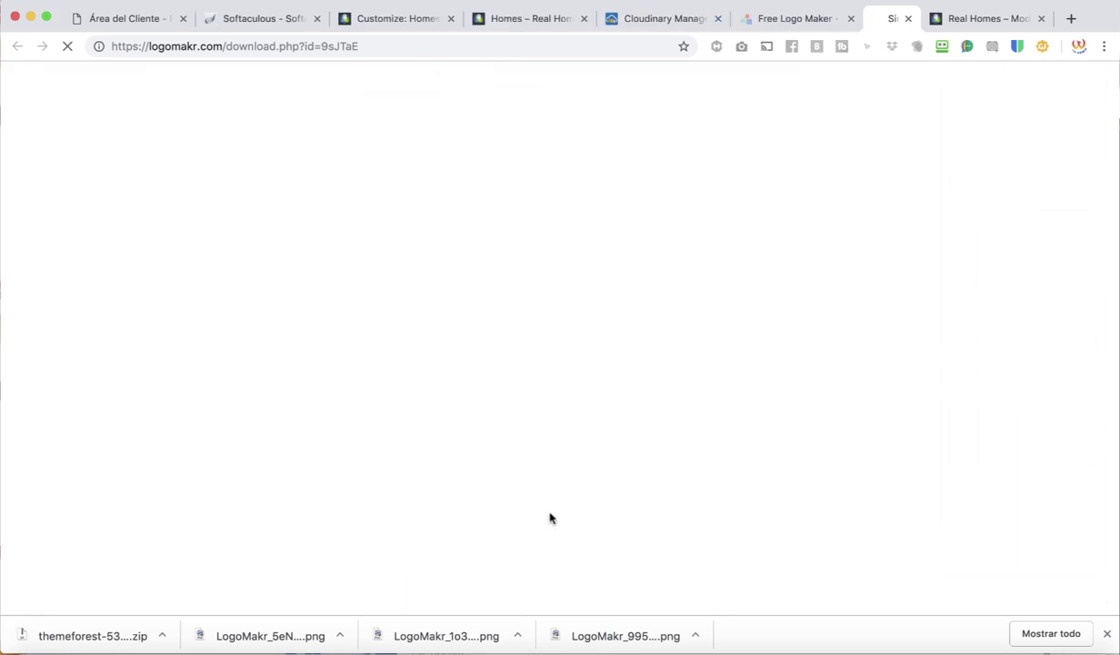
click(560, 20)
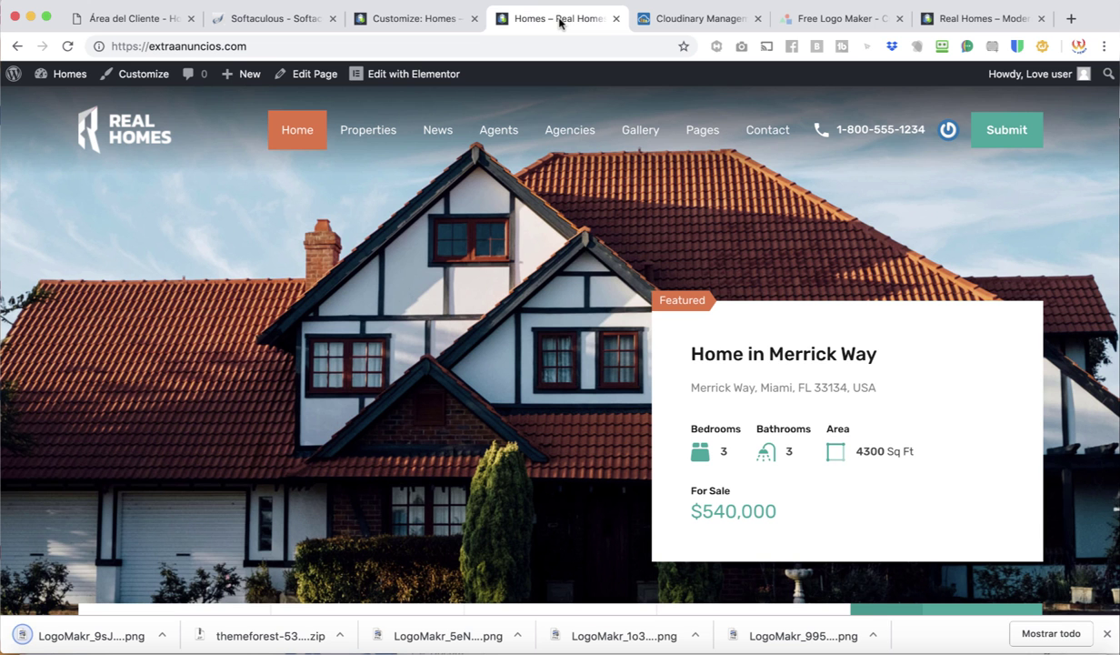
Step: Replace the current site logo with the uploaded white 'sweet Home' LogoMakr PNG
click(438, 20)
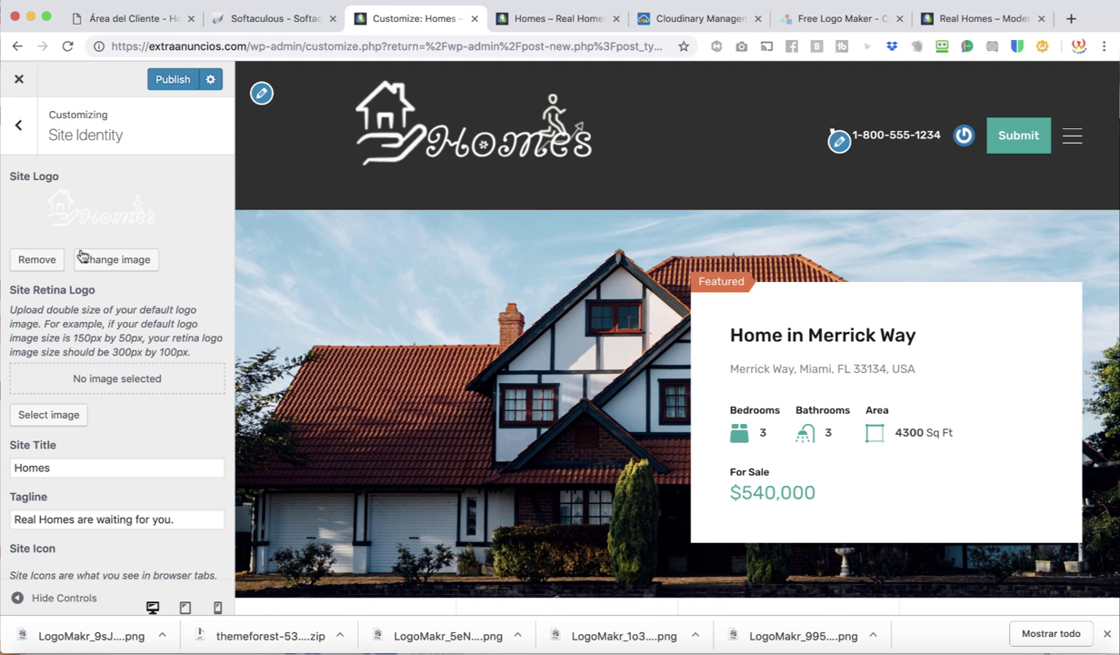
click(38, 260)
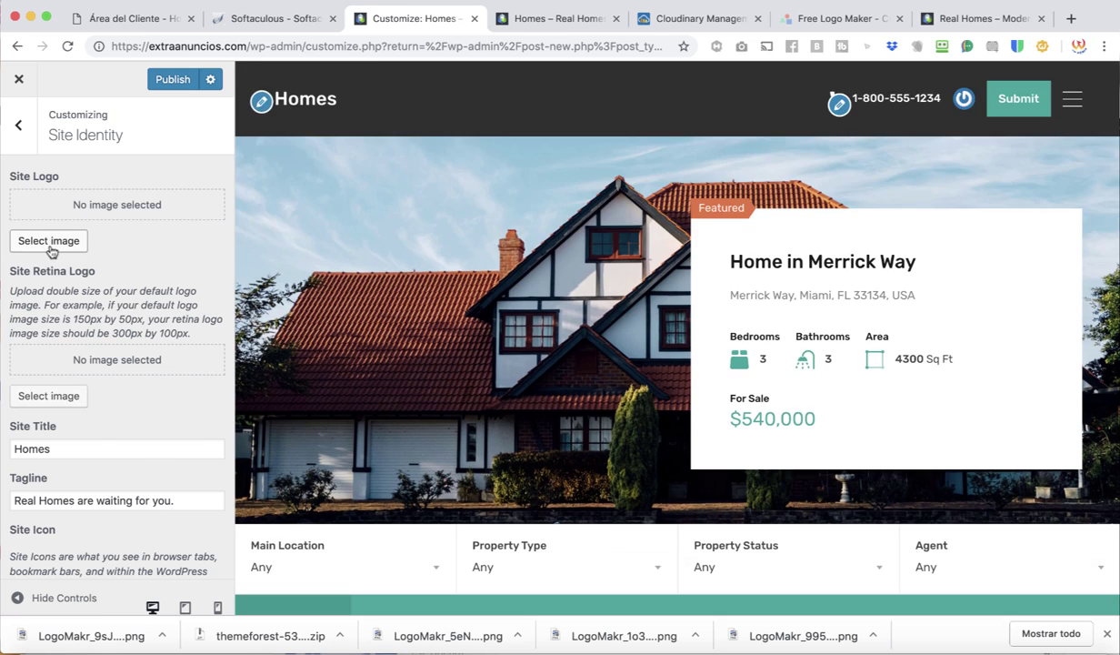
click(49, 240)
click(79, 140)
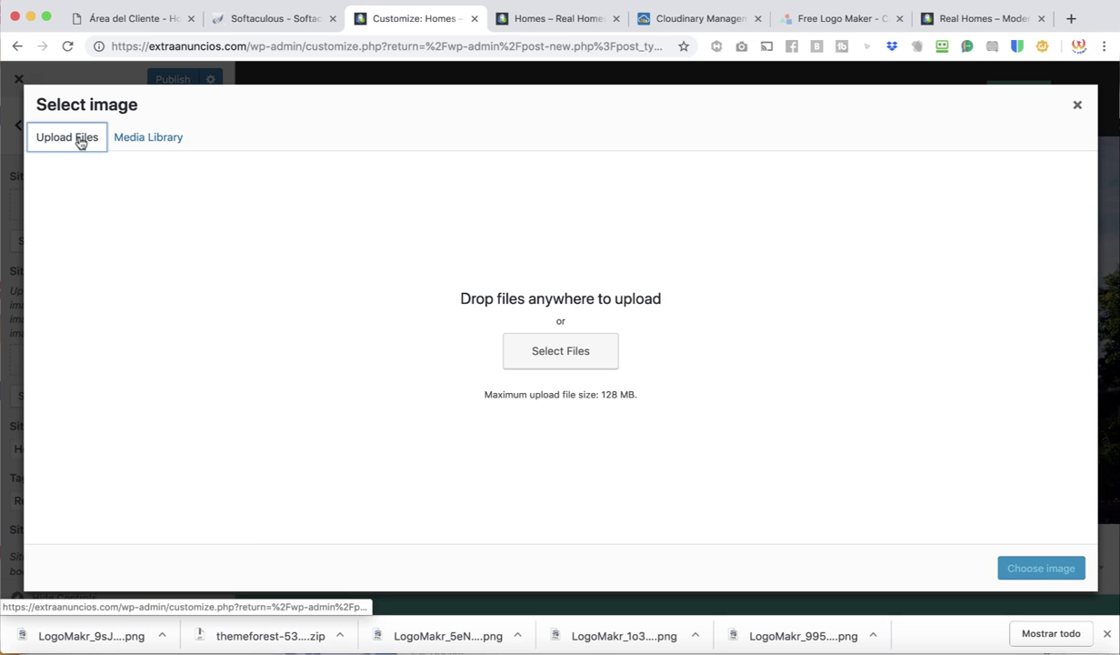
click(1074, 627)
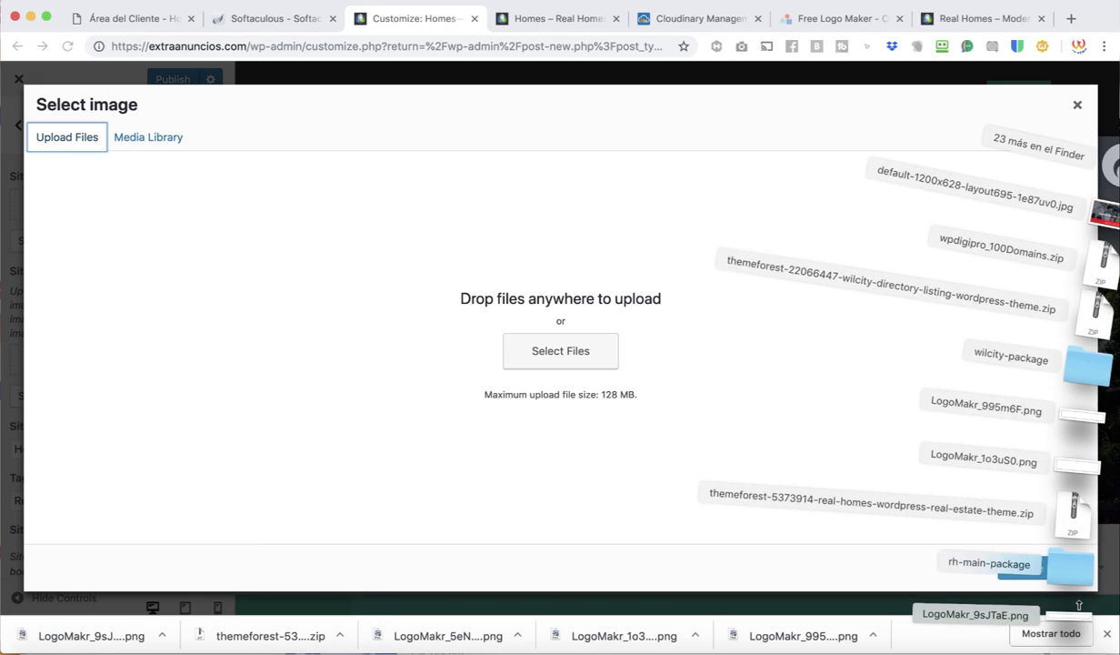
drag(1074, 626, 543, 344)
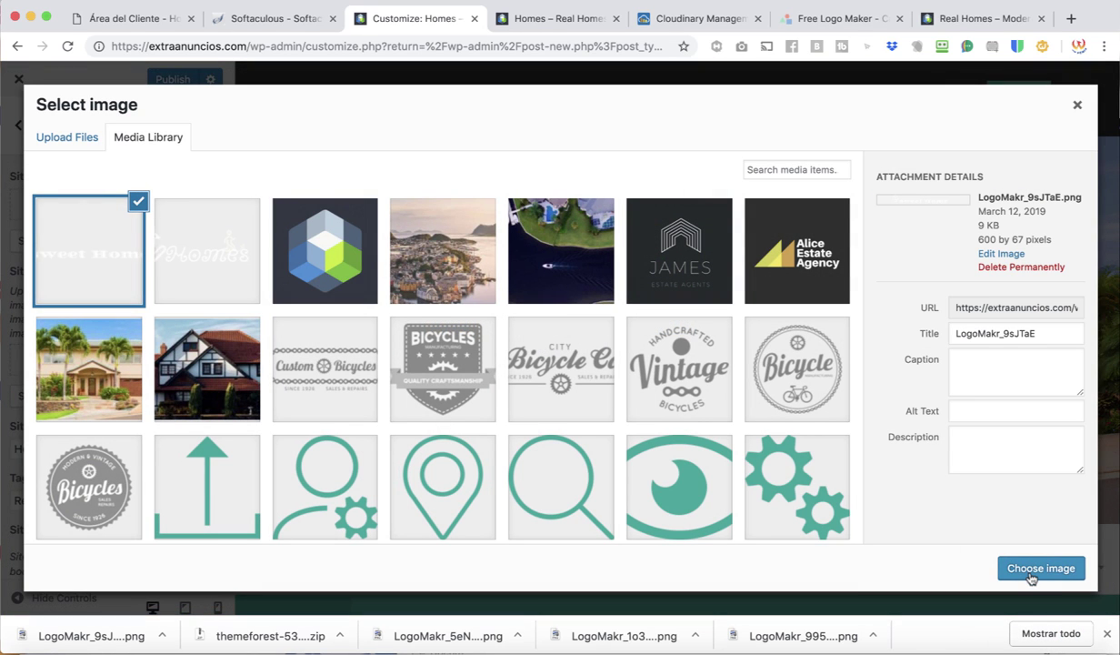
click(1039, 568)
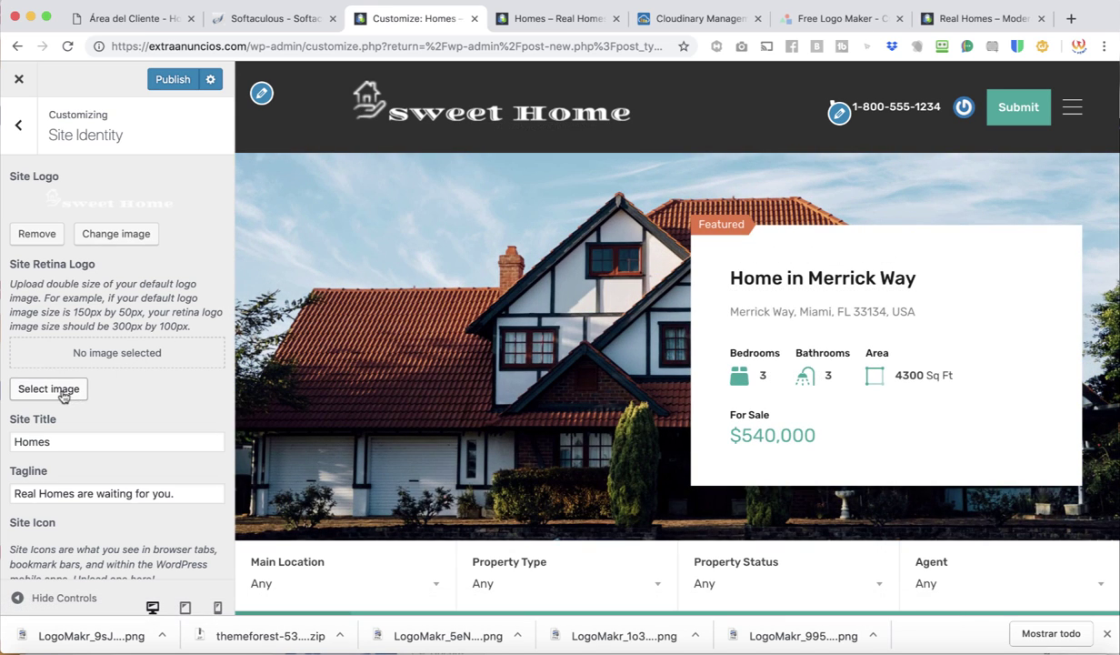
Step: Set LogoMakr_9sJTaE.png as the Site Retina Logo too
click(48, 389)
click(104, 275)
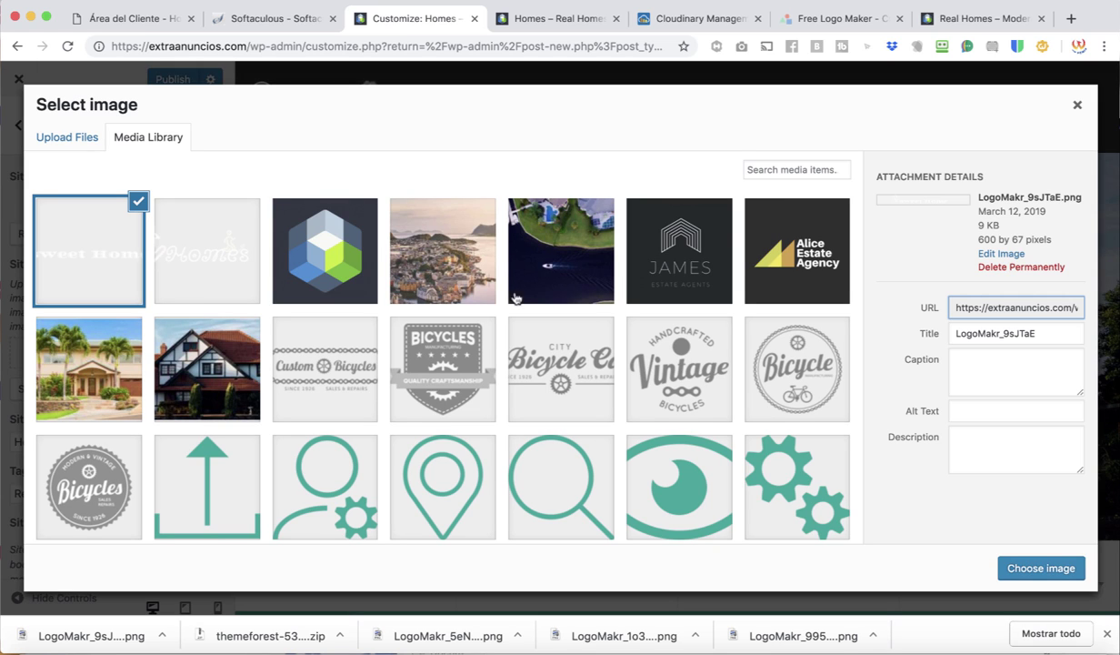
click(1033, 570)
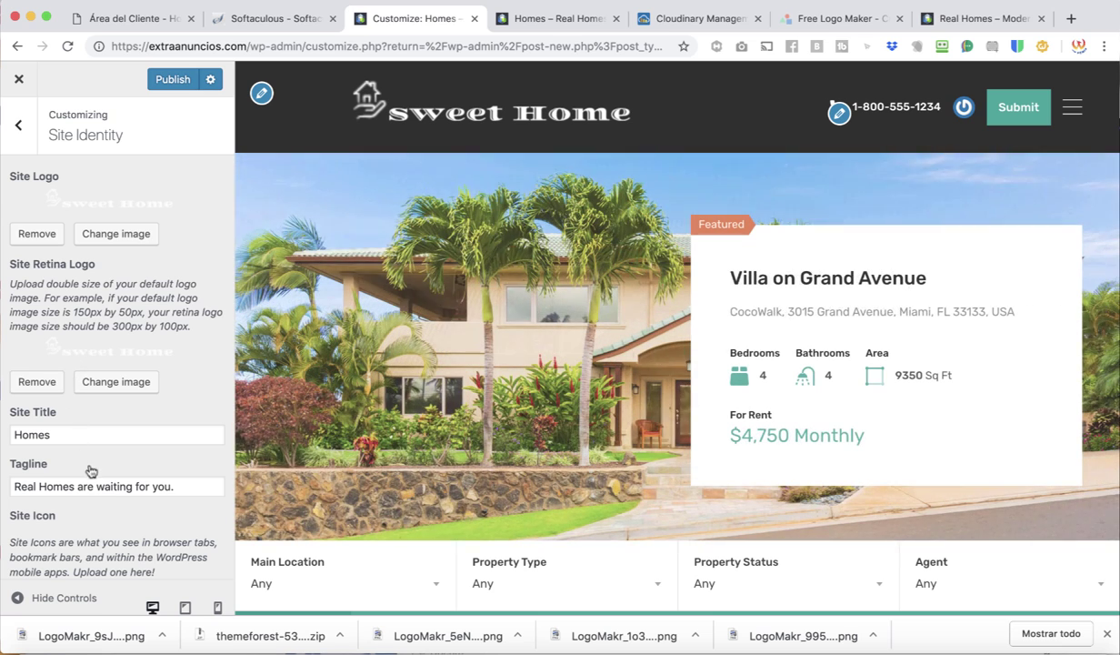
scroll(111, 506, down, 3)
scroll(93, 182, up, 3)
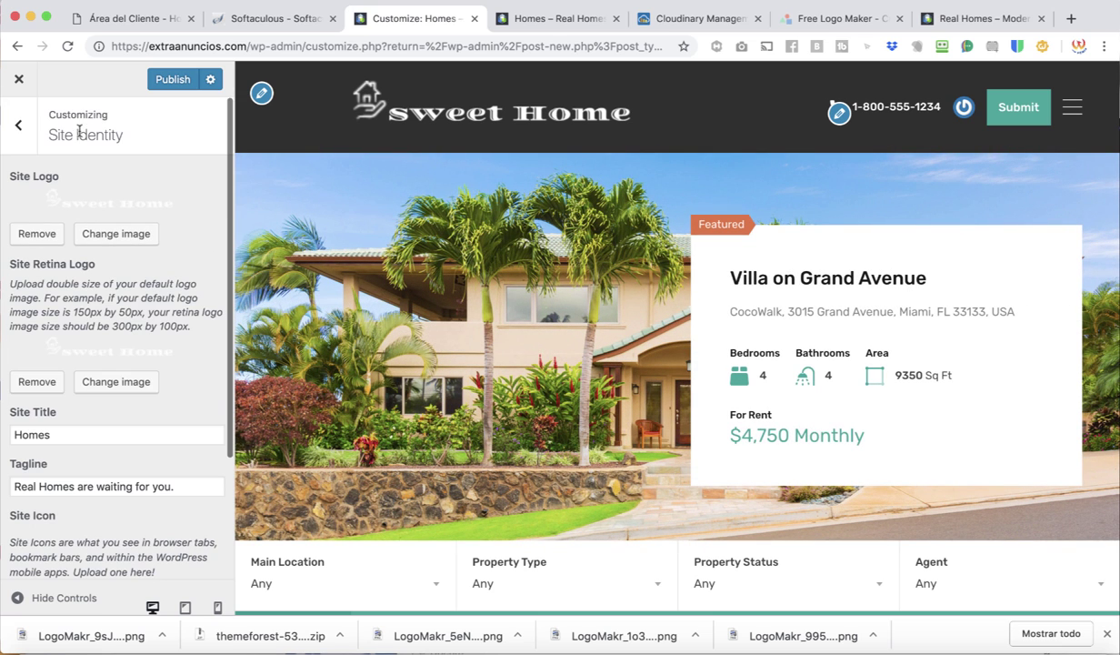
Step: Browse the Styles sections, checking Background Image and the Default or Custom colours choice
click(19, 134)
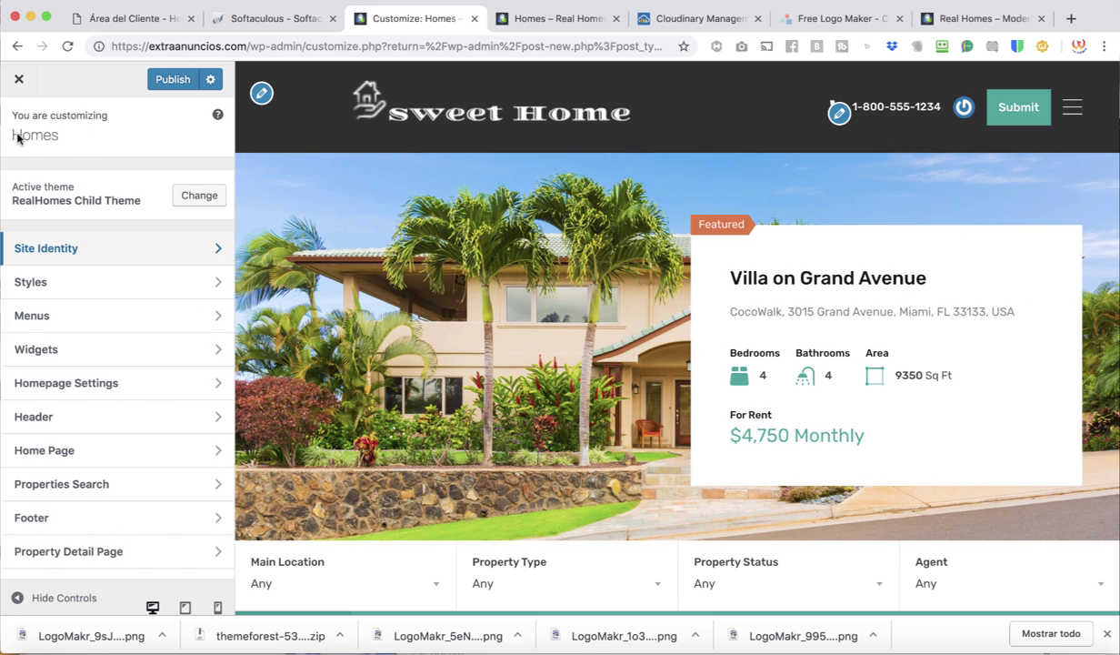
click(73, 286)
click(117, 188)
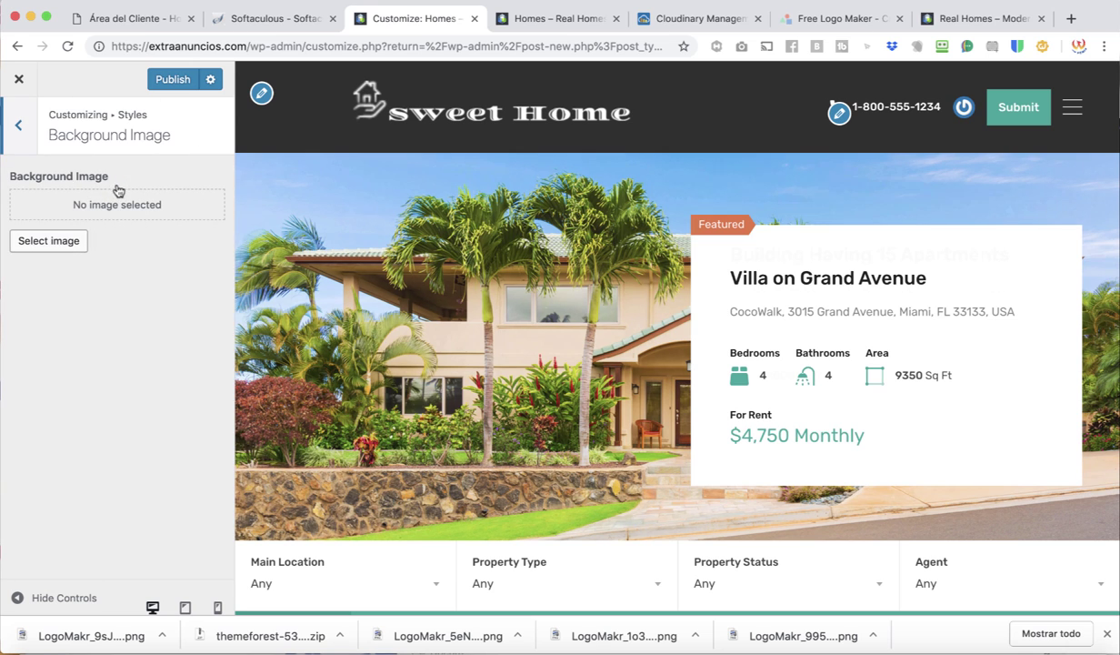
click(20, 133)
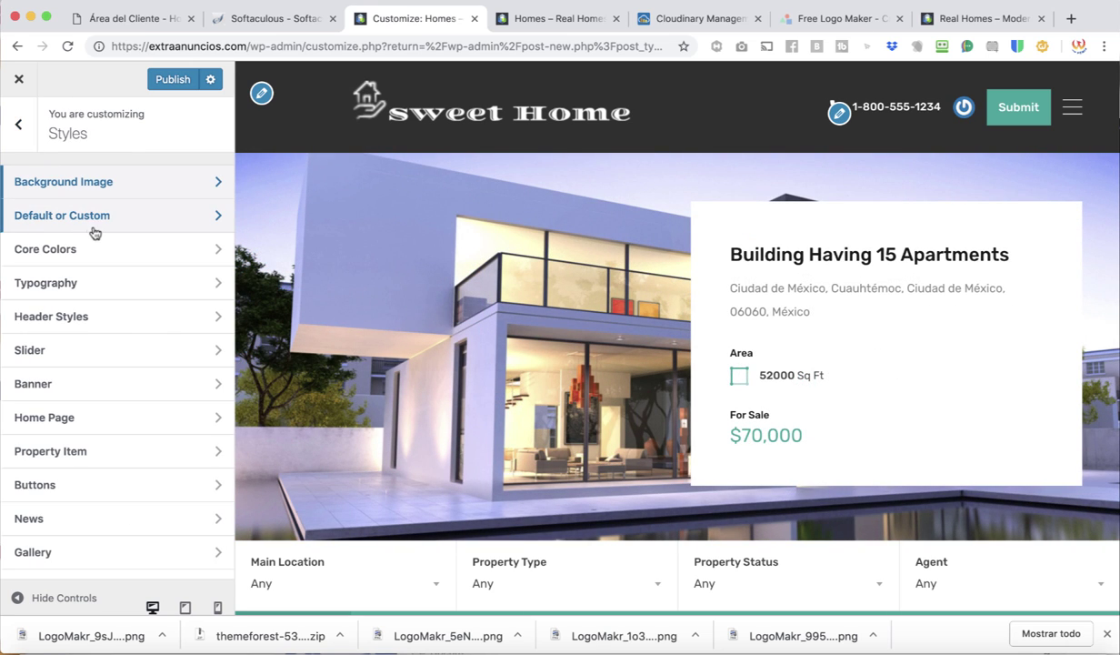
click(103, 226)
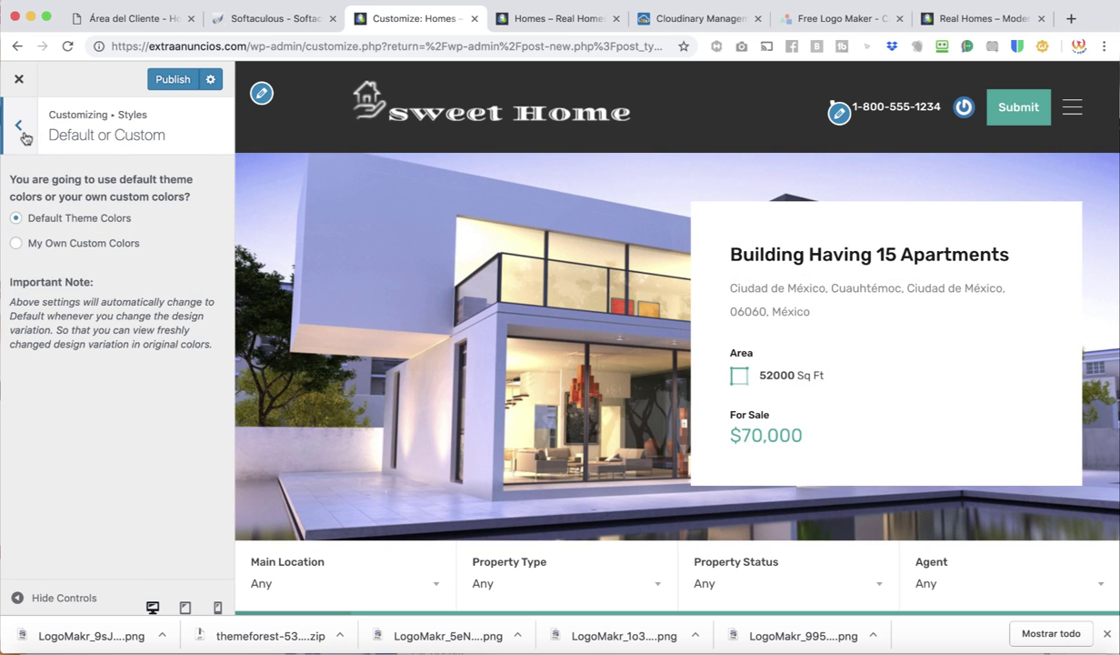
click(20, 130)
click(97, 231)
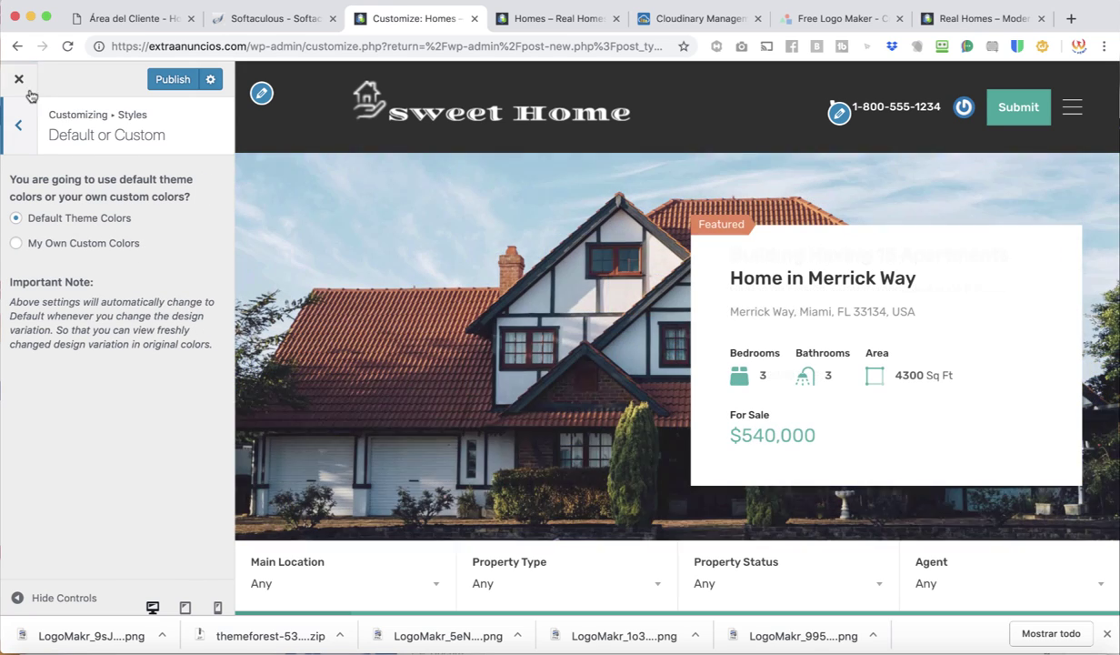
click(21, 124)
Step: In Core Colors, change the Orange colour from #ea723d to purple-blue #422eb2
click(88, 259)
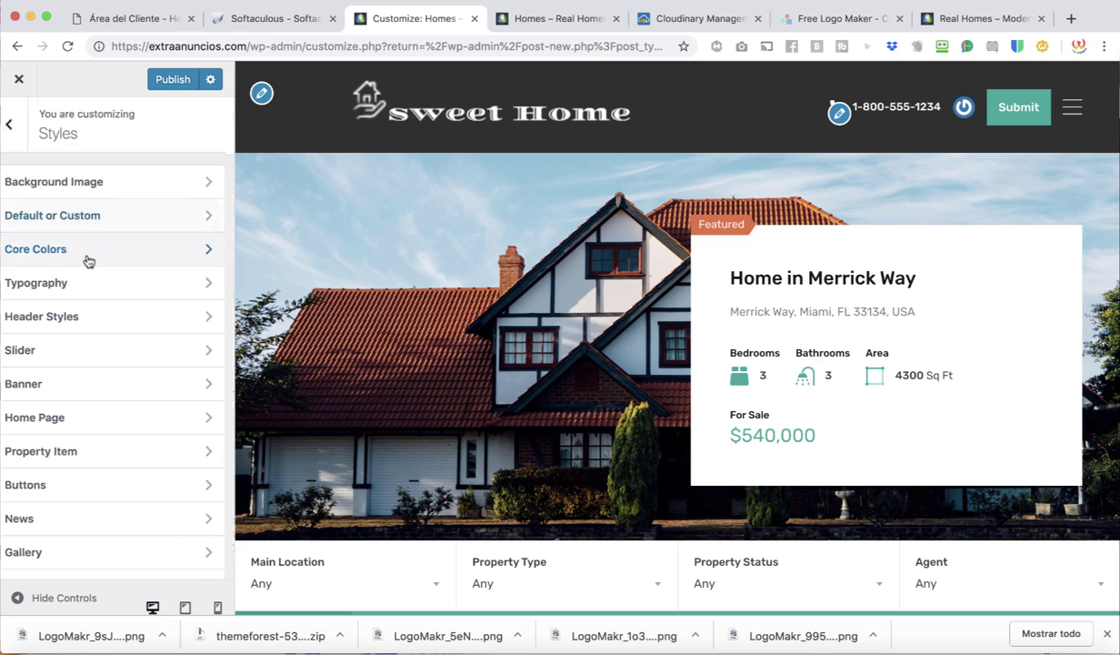
scroll(135, 392, down, 6)
scroll(135, 393, down, 4)
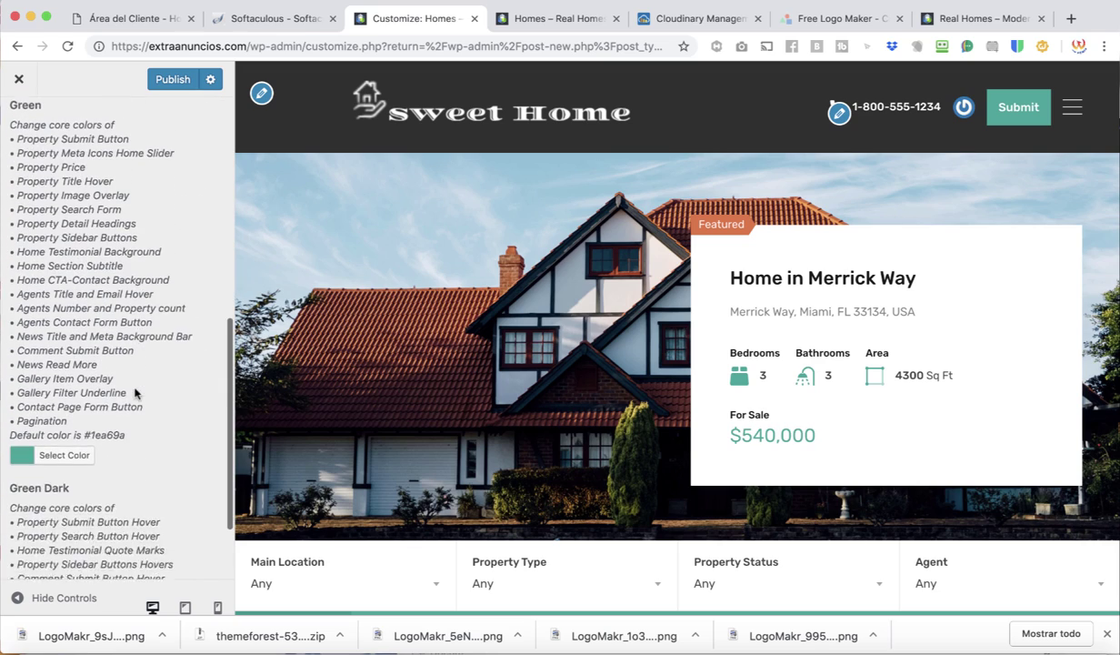
scroll(187, 263, up, 5)
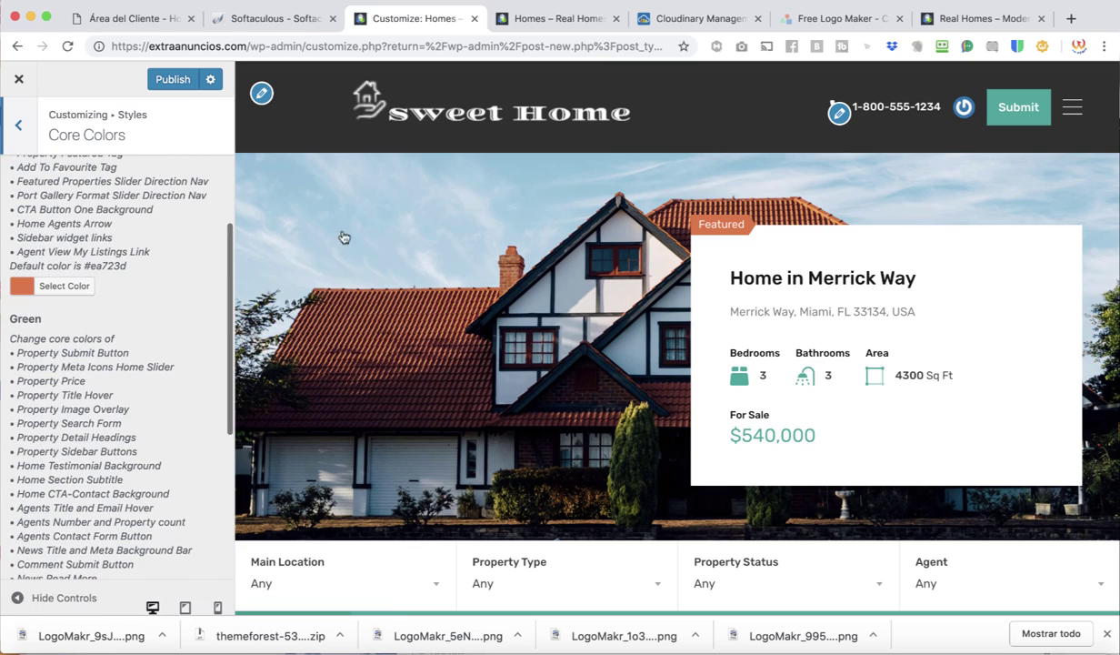
scroll(170, 301, up, 1)
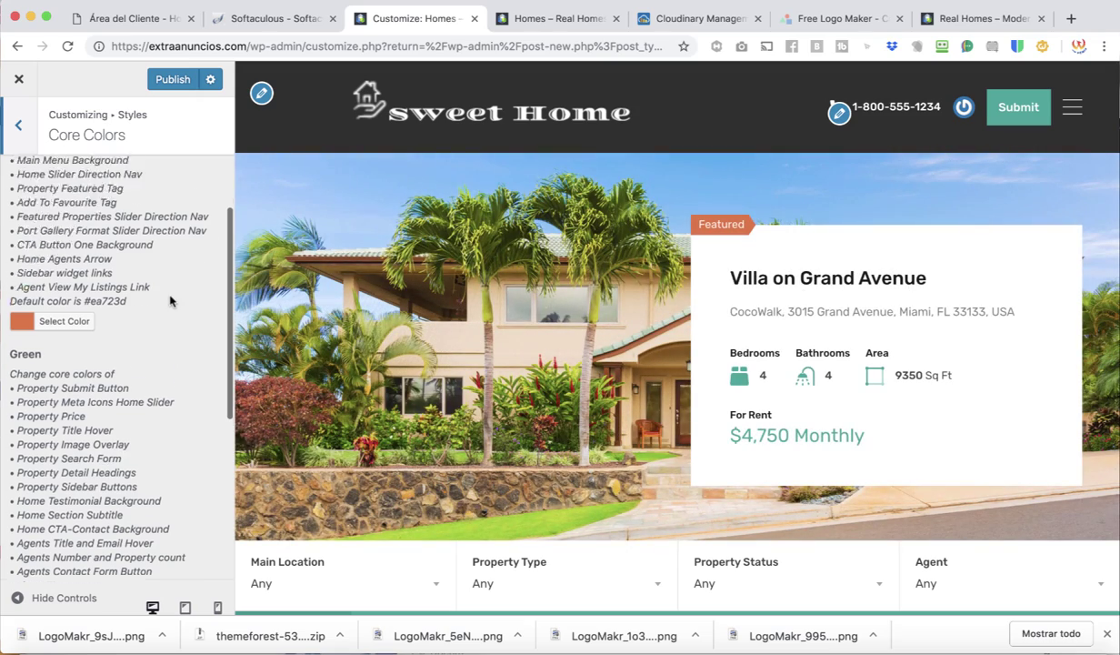
scroll(170, 301, up, 1)
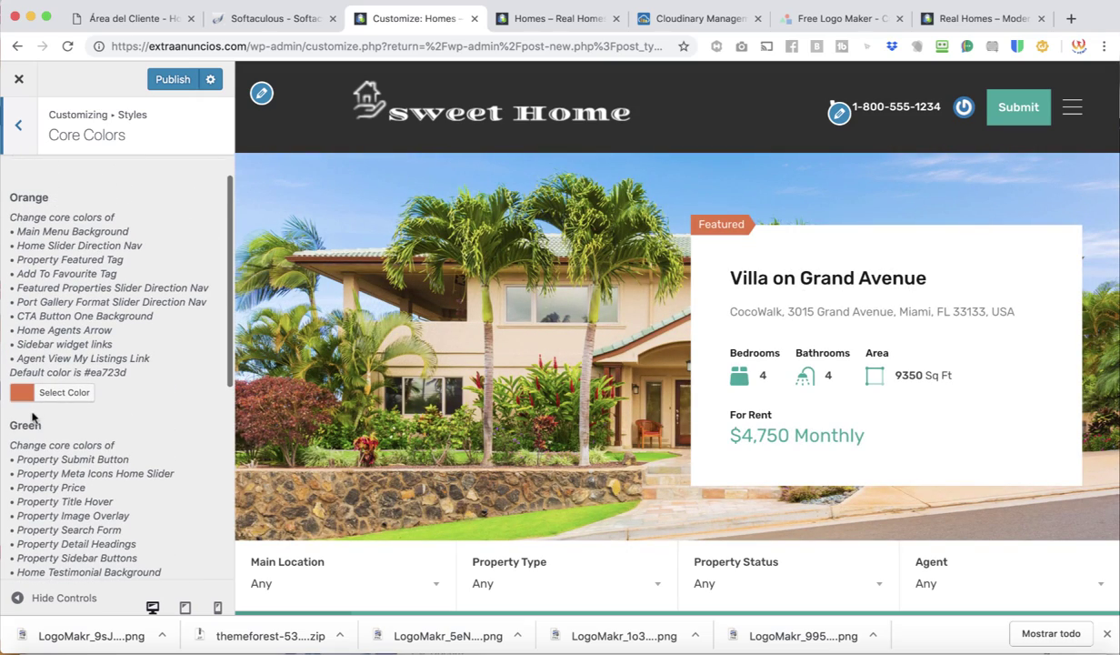
click(24, 395)
drag(107, 479, 117, 481)
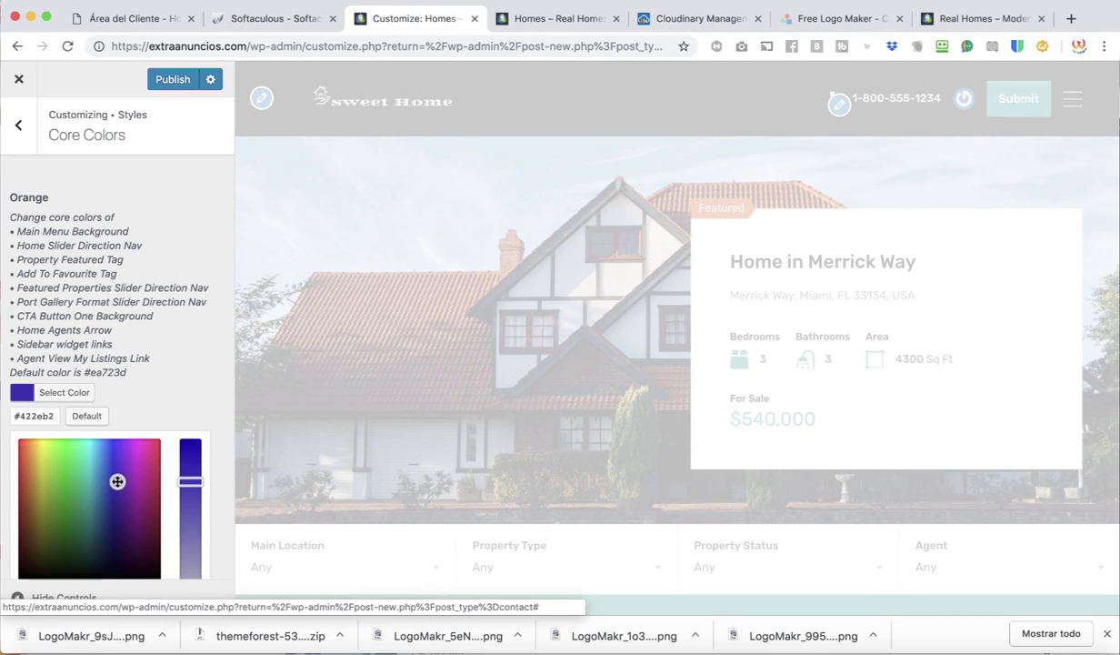
scroll(670, 395, down, 3)
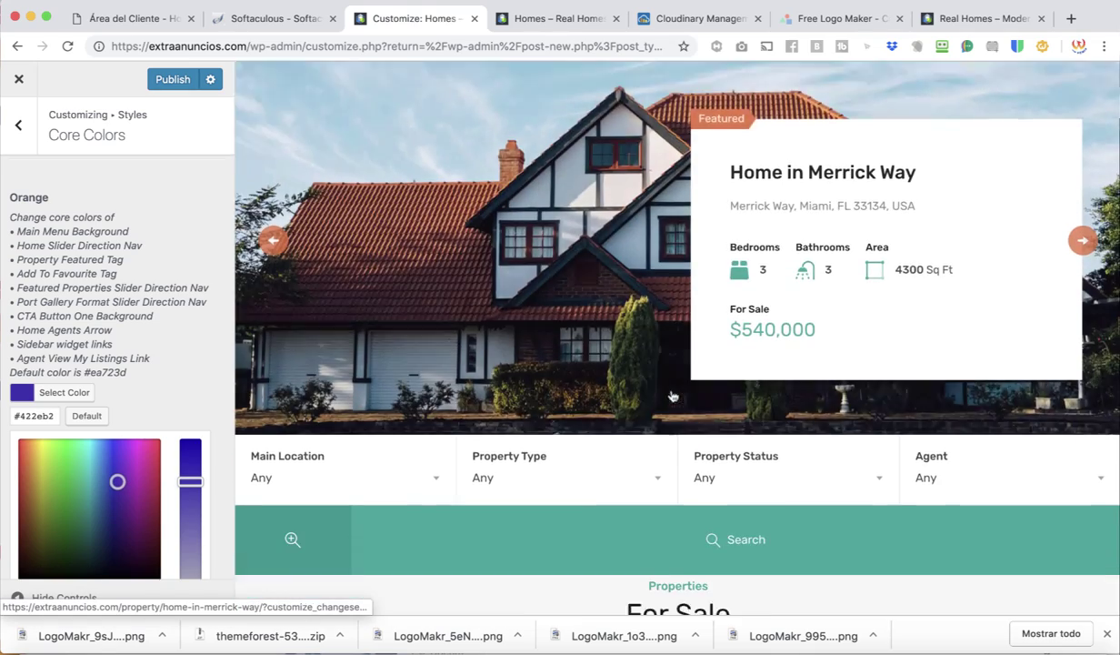
scroll(670, 395, down, 3)
Step: Choose My Own Custom Colors so the preview's Featured tag and slider arrows turn purple
scroll(562, 322, up, 6)
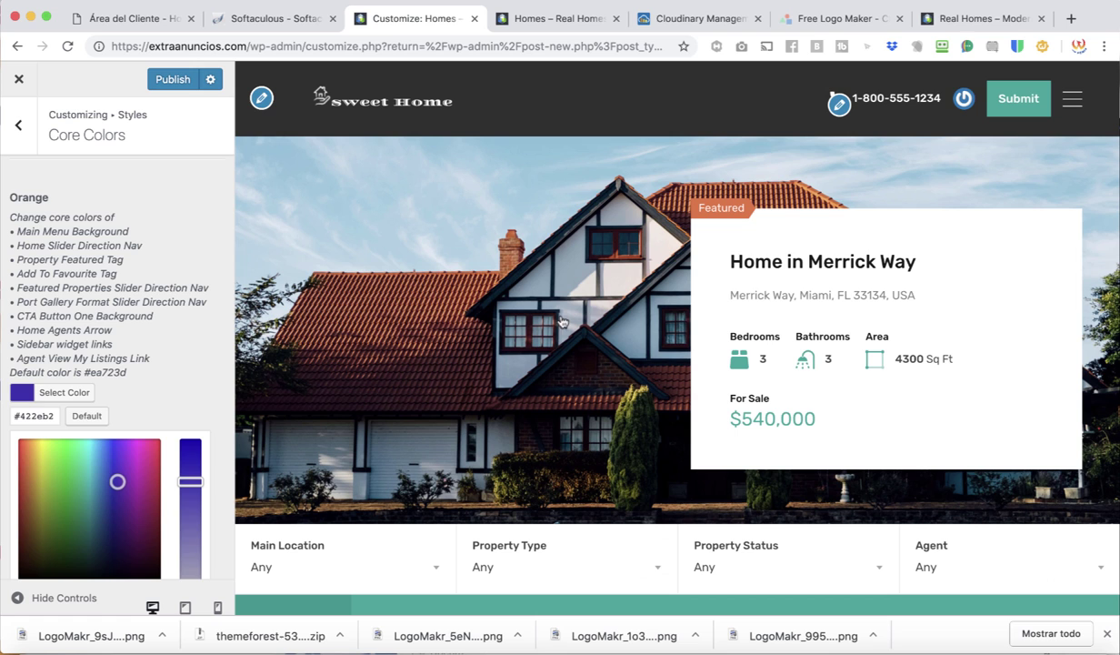
click(33, 150)
click(70, 218)
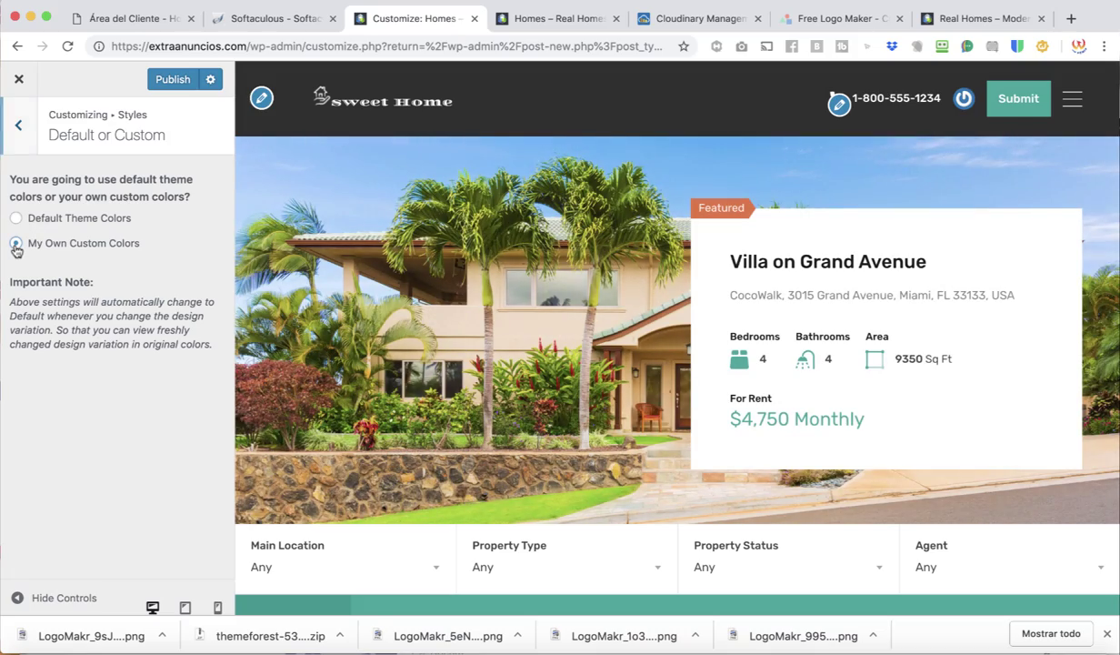
click(14, 245)
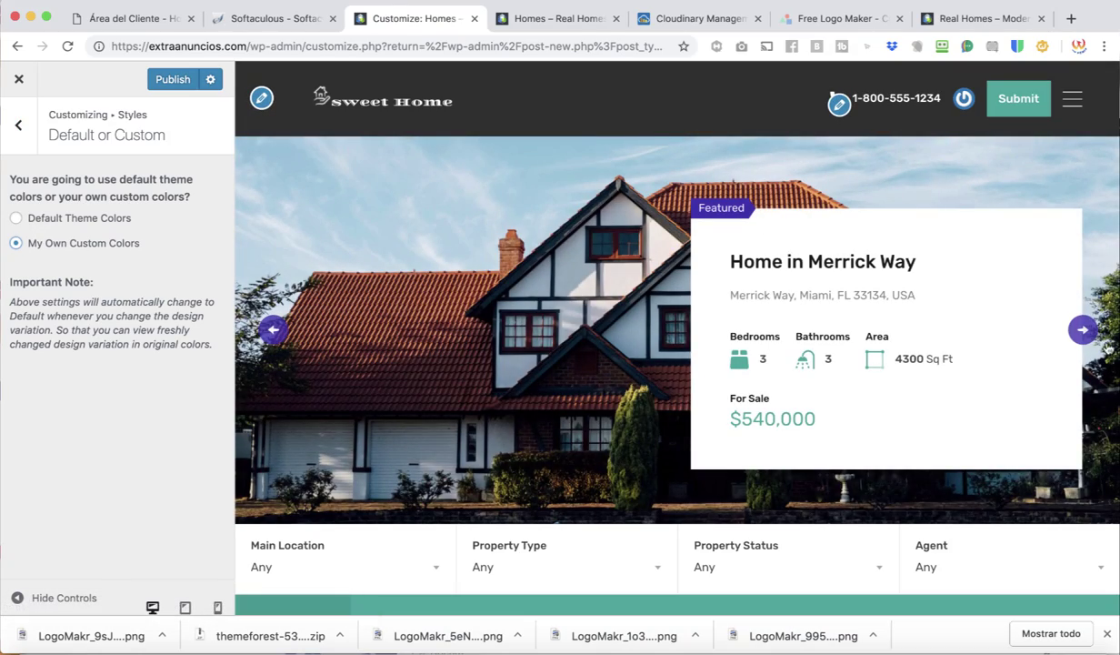
click(1073, 332)
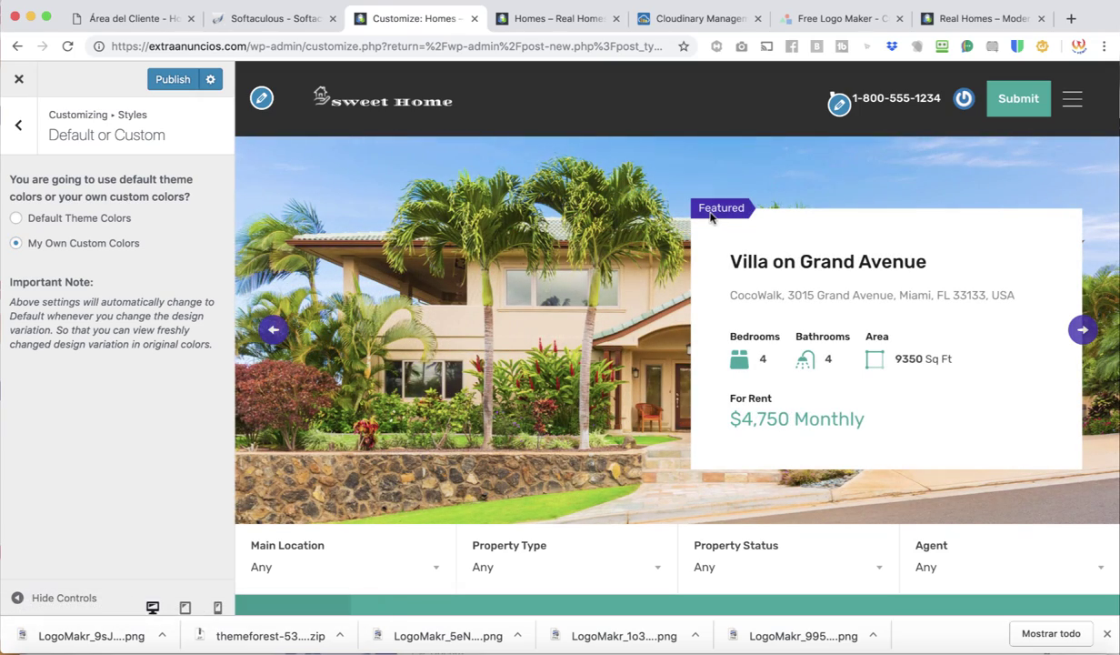
scroll(593, 527, down, 10)
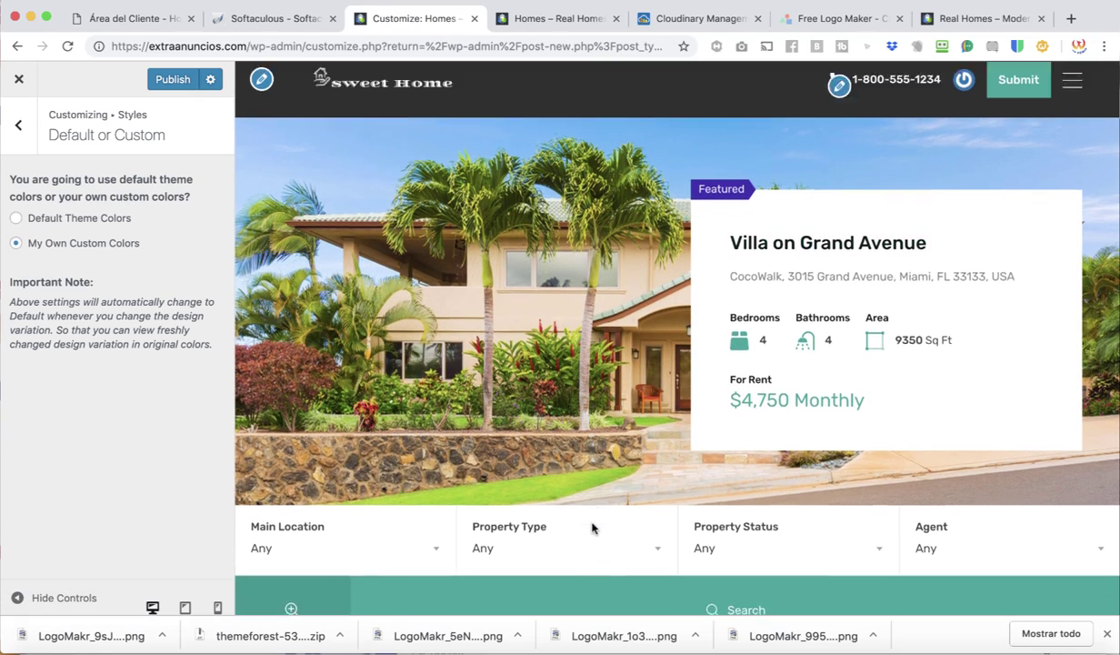
scroll(593, 527, up, 5)
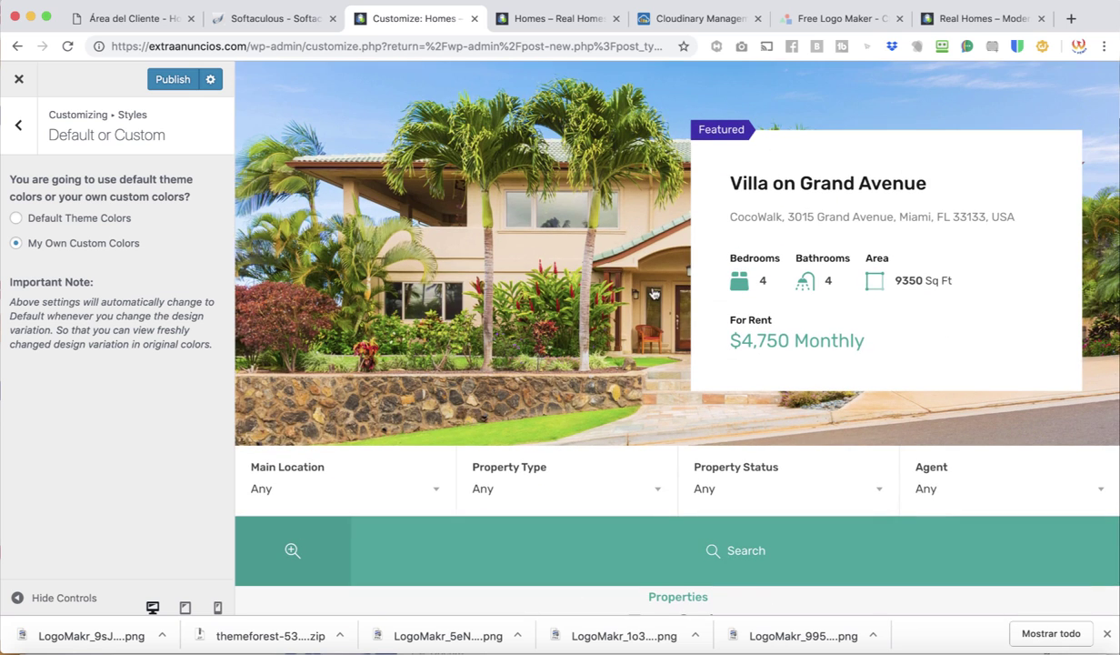
click(15, 129)
Step: Set the Green core colour to #2aeaea and copy its hex value
click(70, 250)
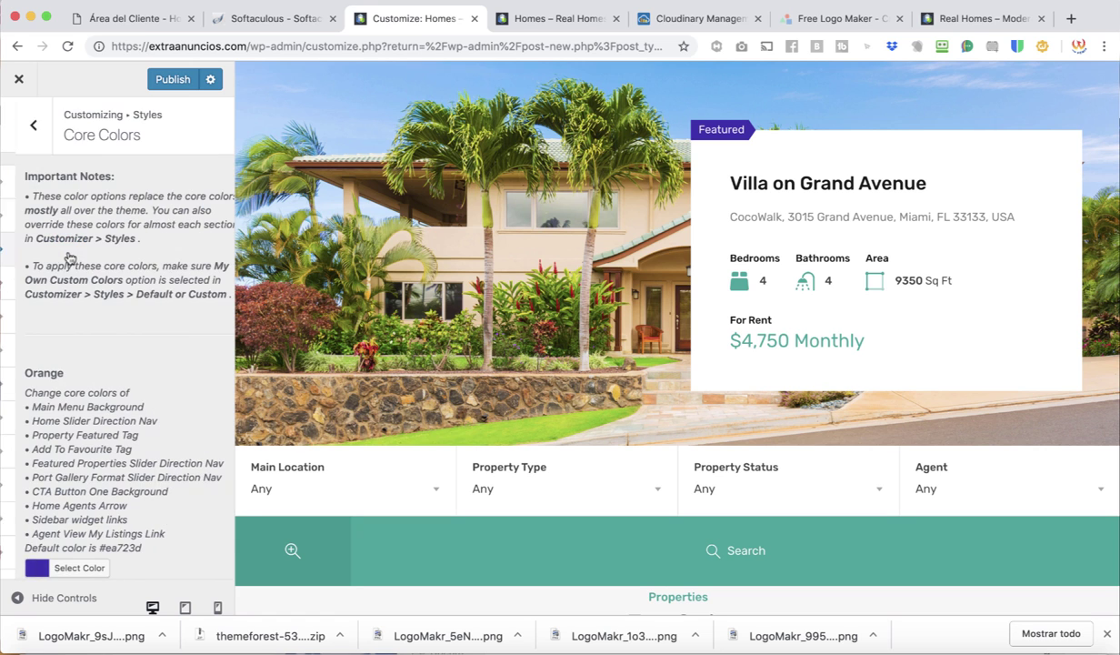
scroll(117, 400, down, 10)
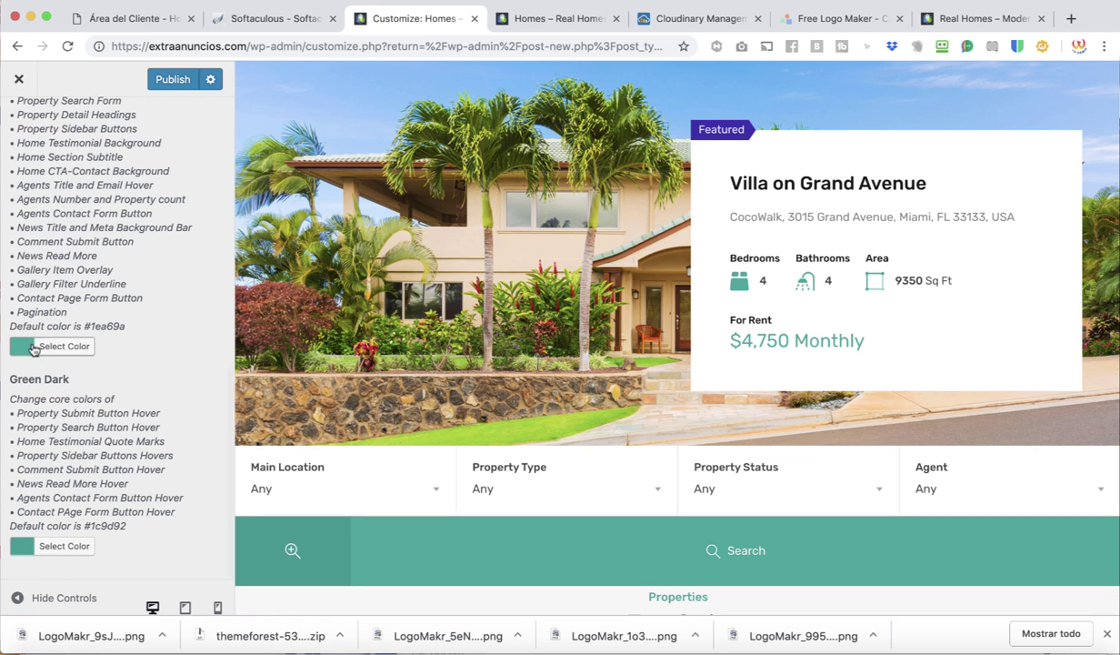
click(31, 349)
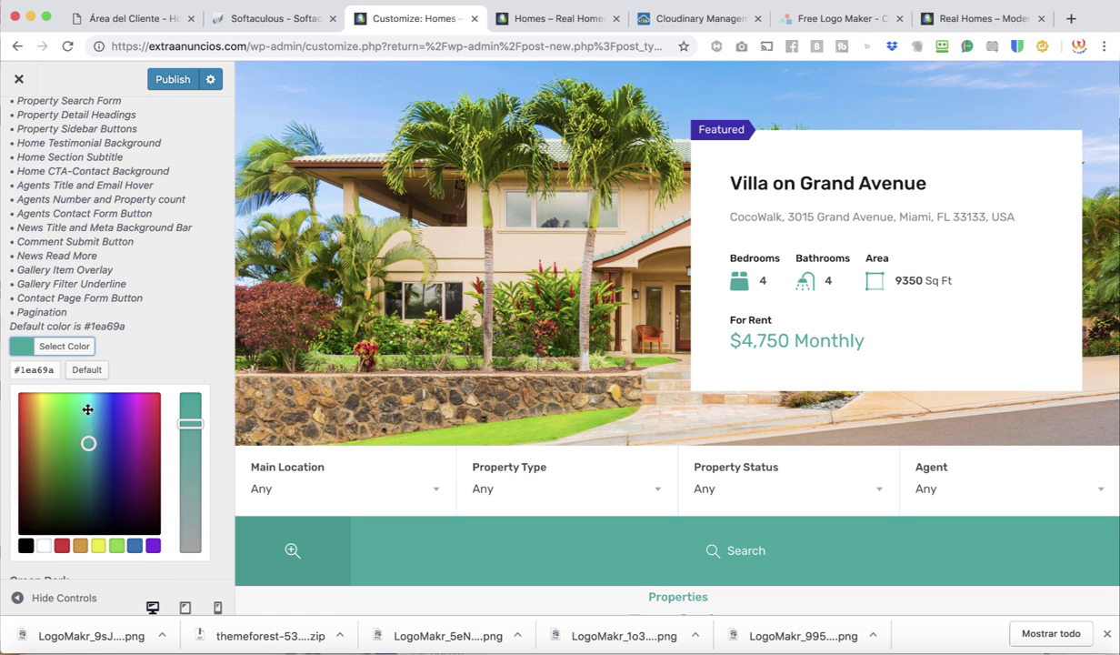
drag(88, 409, 90, 403)
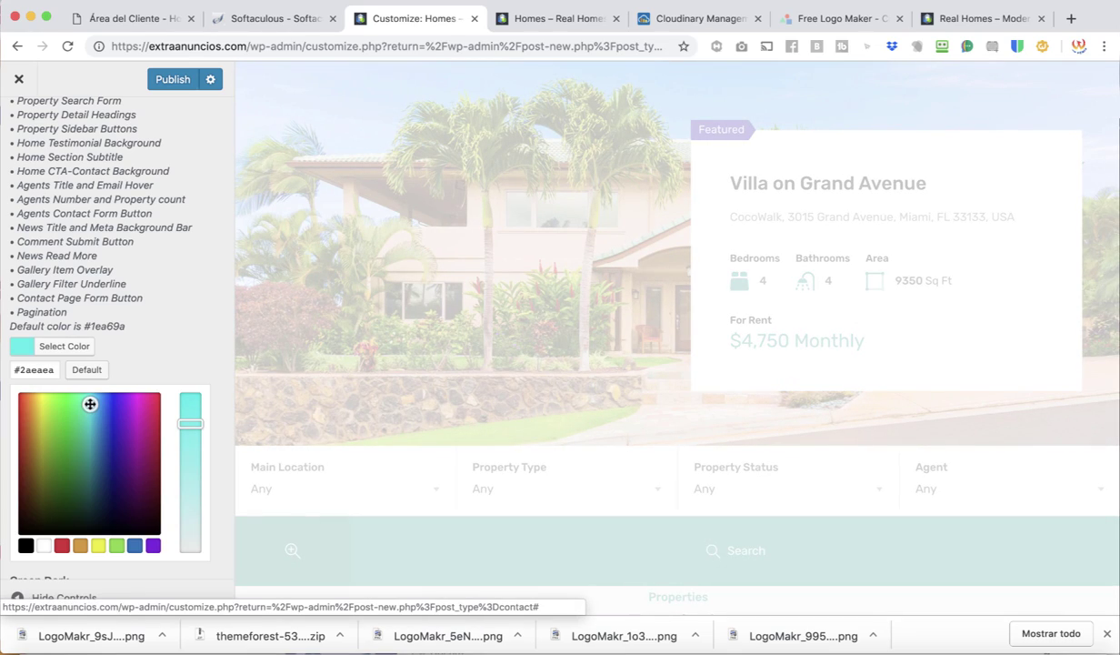
double_click(37, 370)
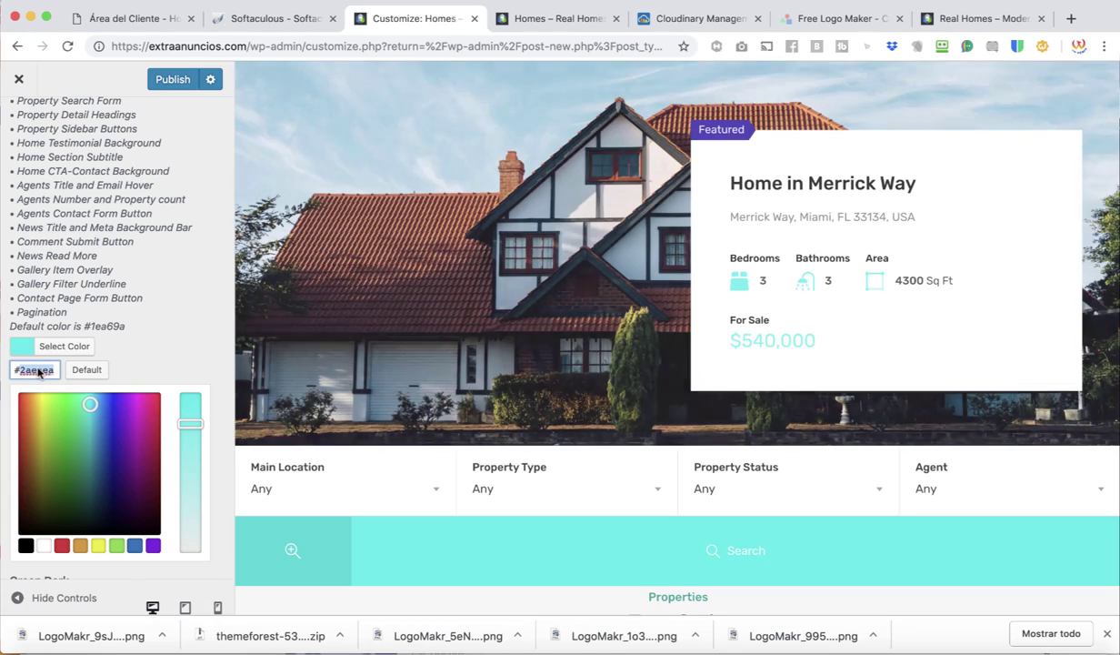
right_click(39, 371)
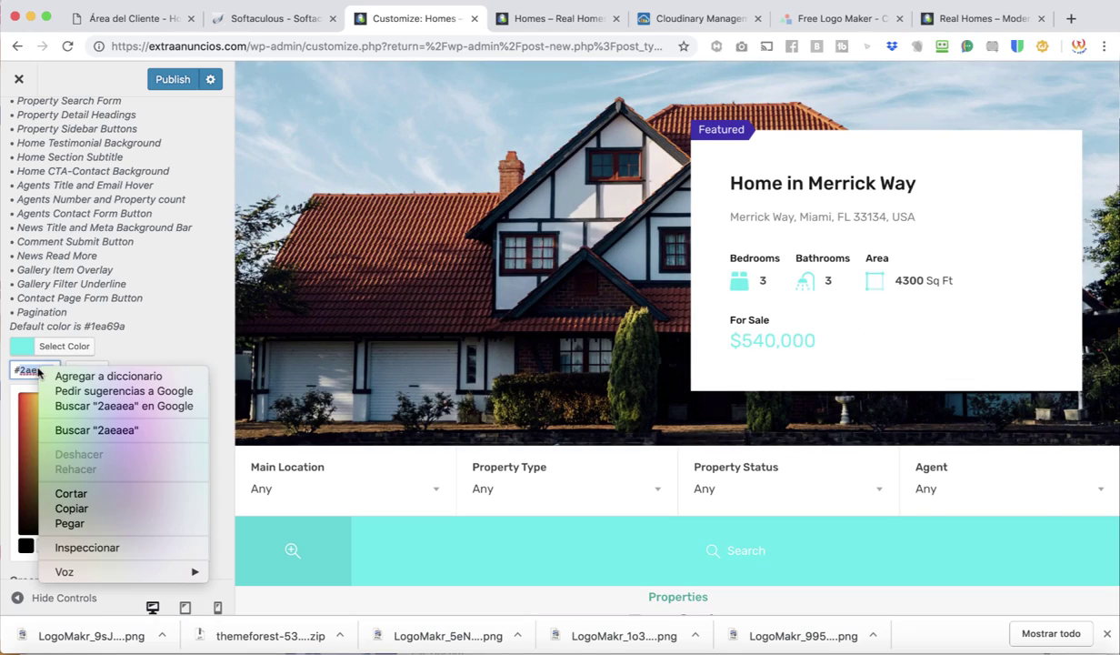
click(73, 508)
click(176, 337)
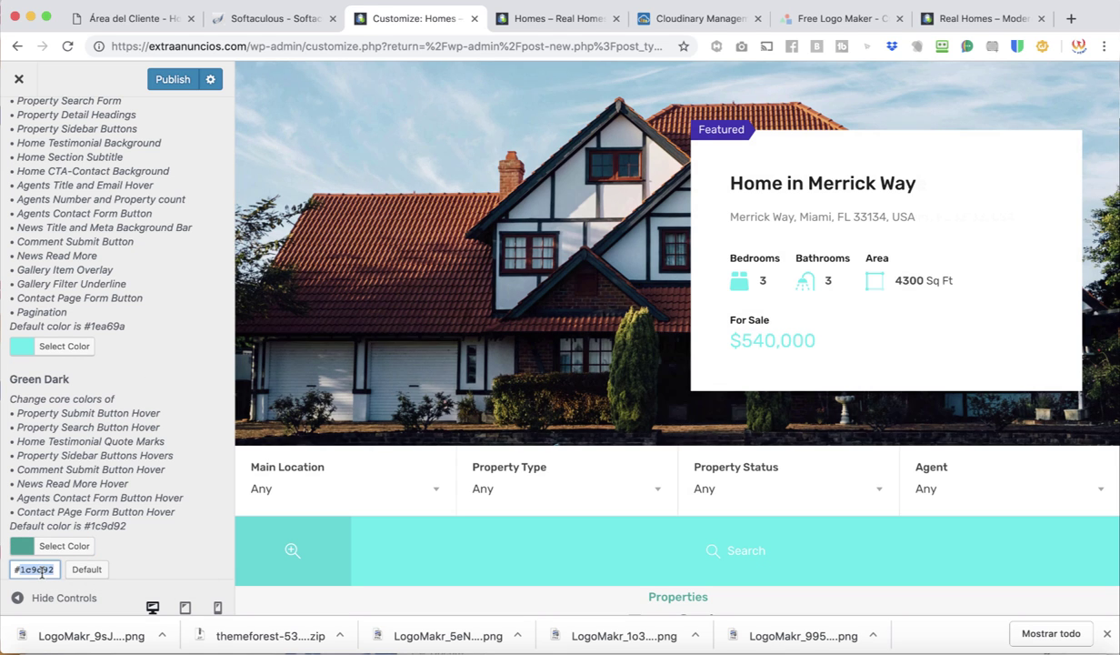
Step: Paste #2aeaea into Green Dark, replacing #1c9d92, and apply it
right_click(41, 570)
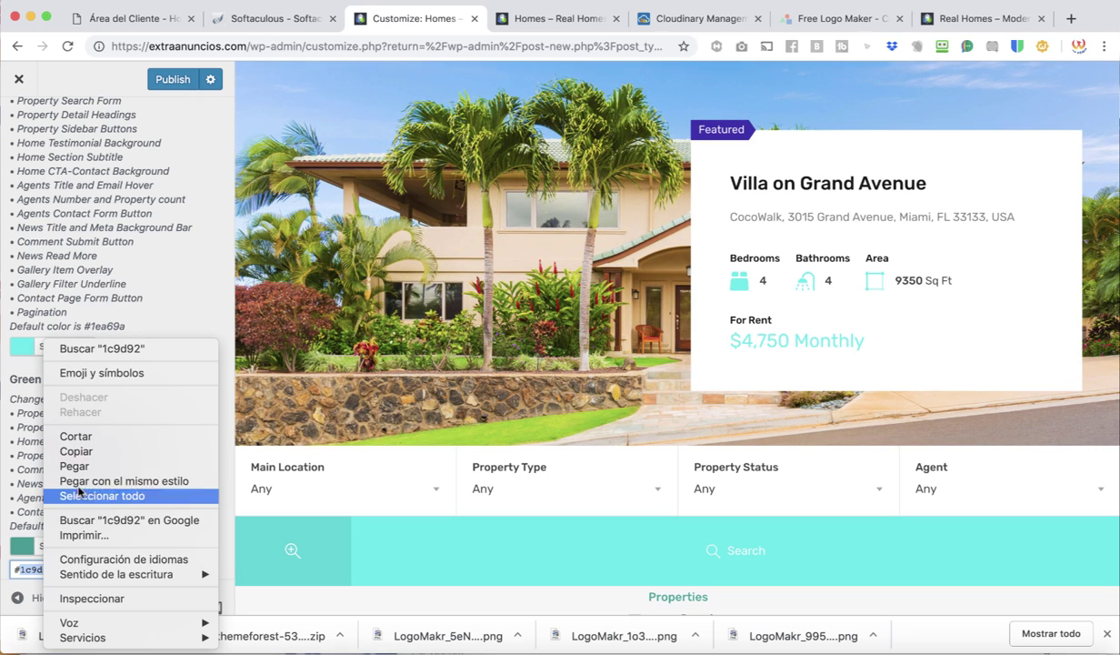
click(91, 480)
scroll(175, 371, down, 3)
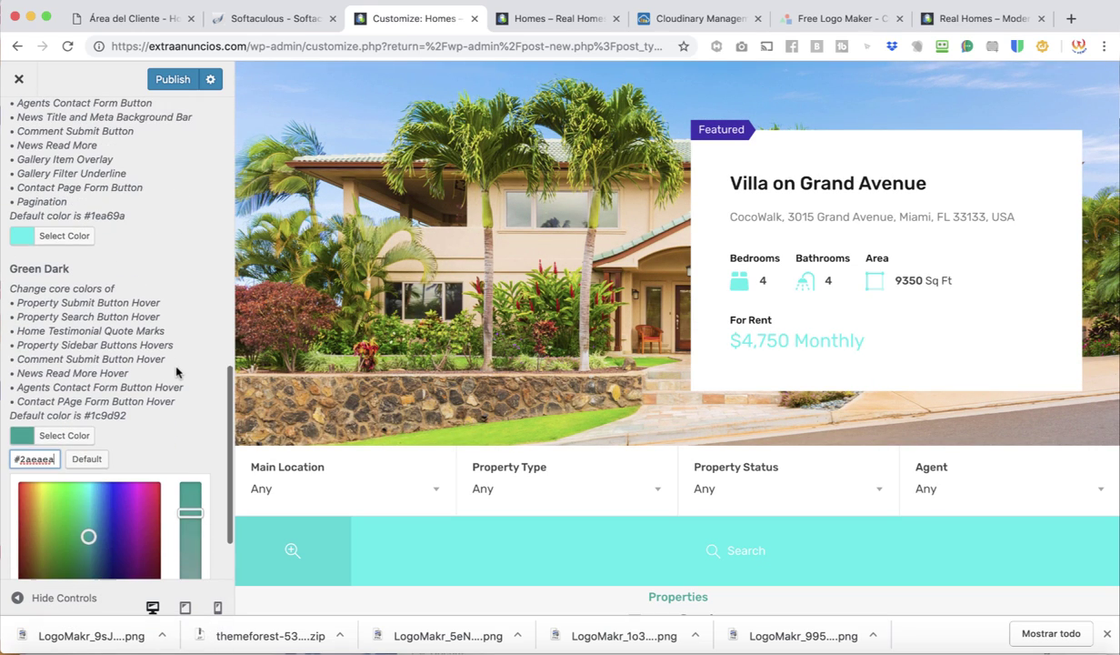
click(175, 382)
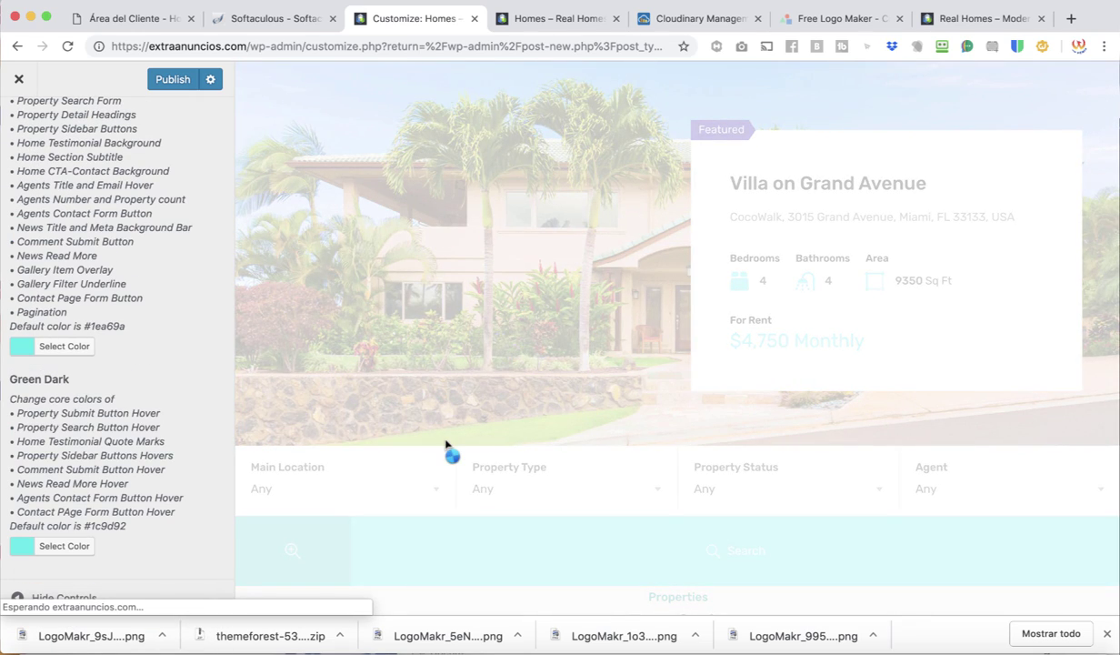
scroll(445, 445, down, 5)
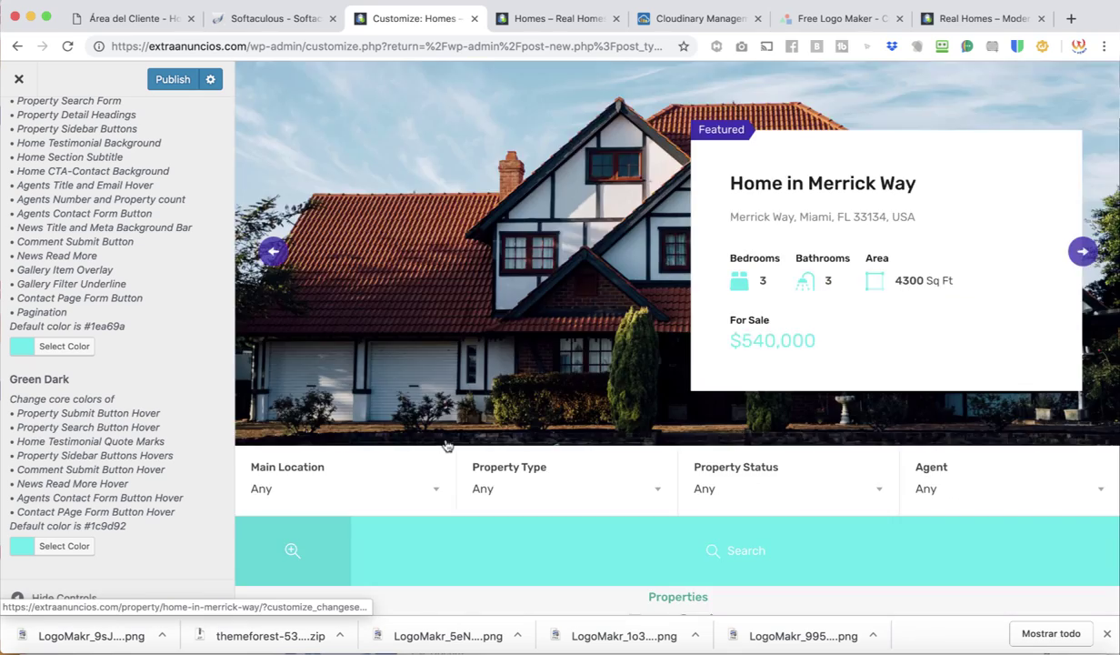
scroll(445, 445, down, 15)
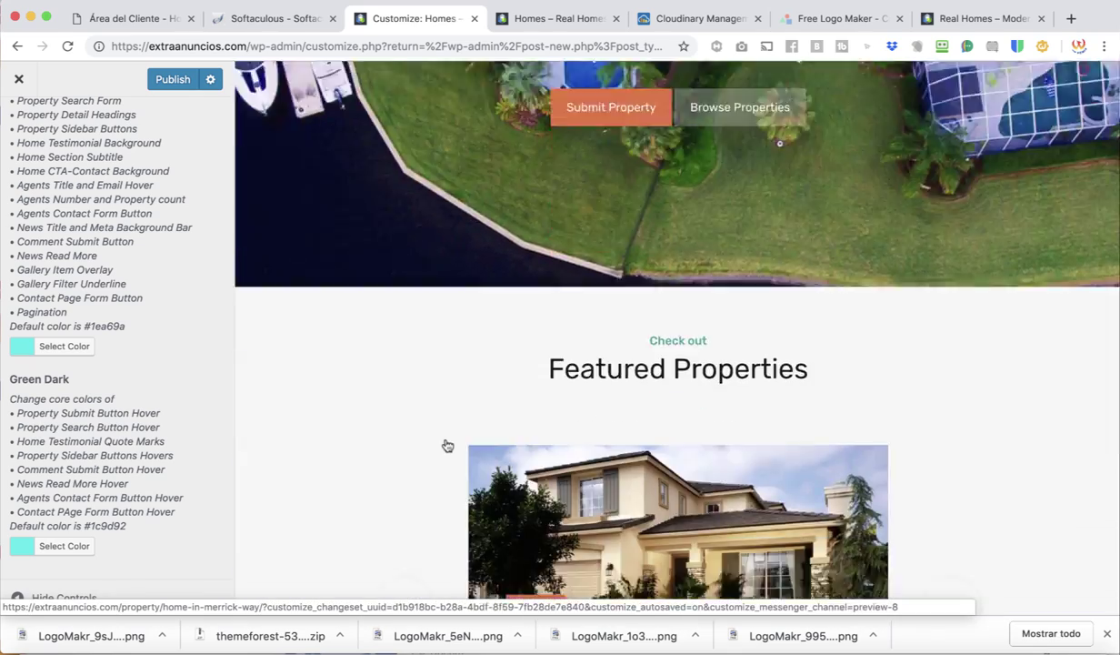
scroll(445, 446, down, 4)
scroll(114, 231, up, 8)
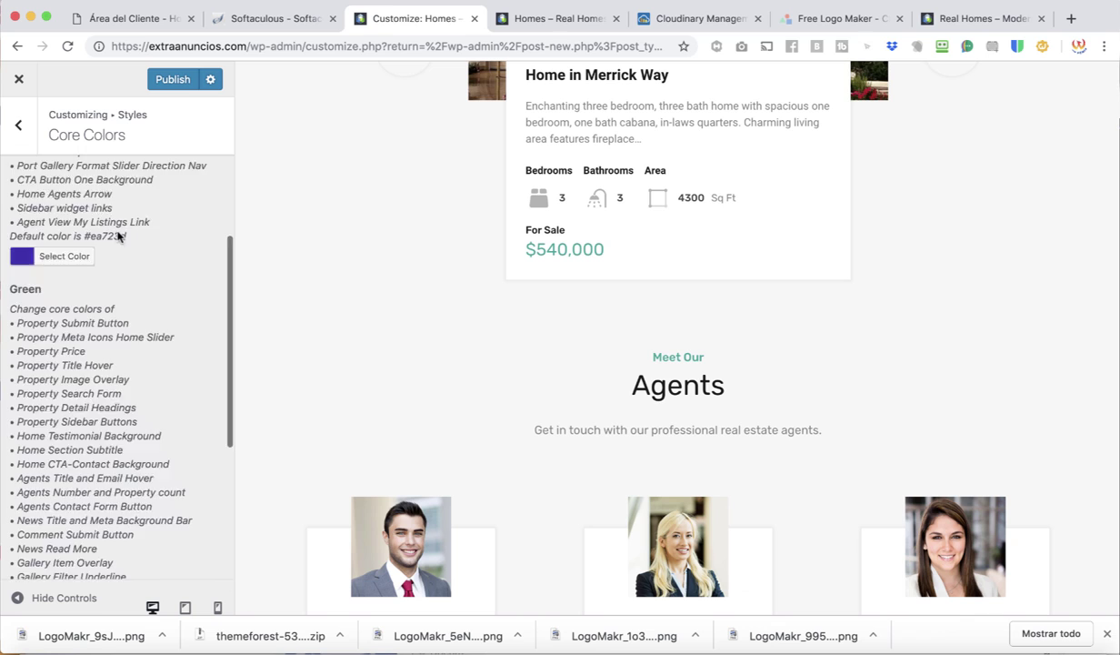
Step: Review the Typography and Header Styles sections, reloading the homepage preview
click(33, 141)
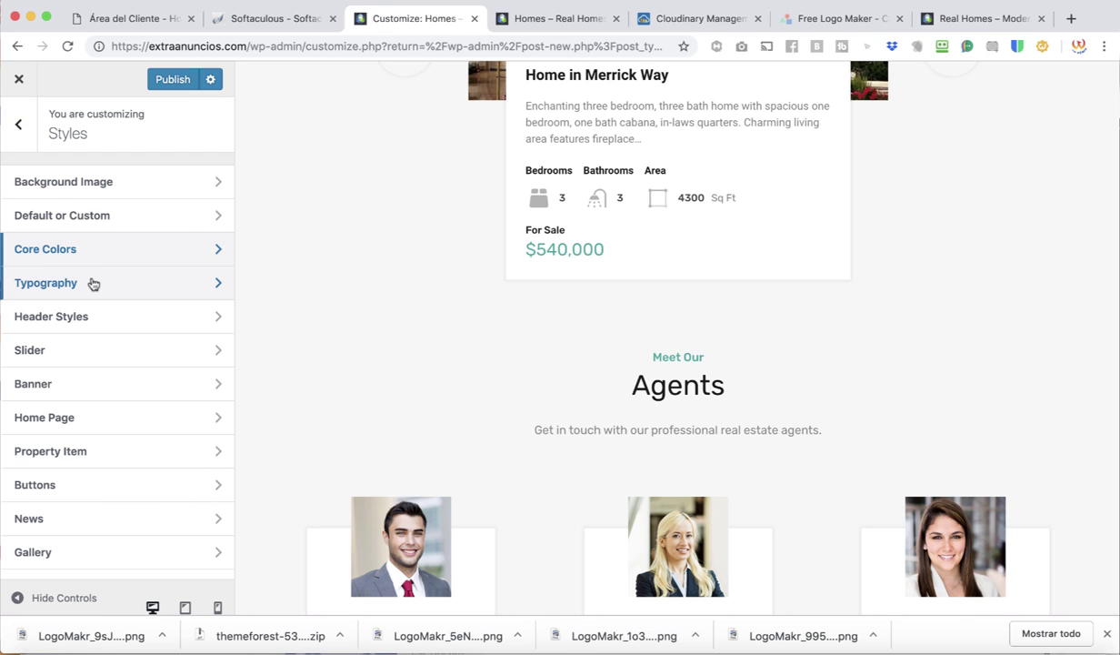
click(92, 284)
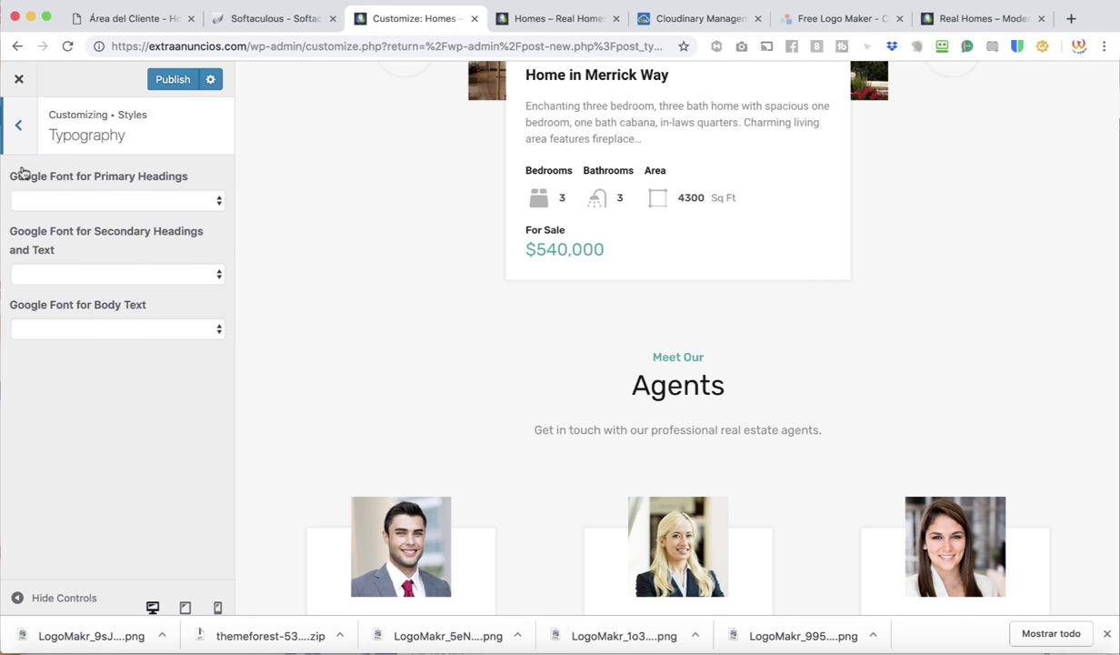
click(17, 132)
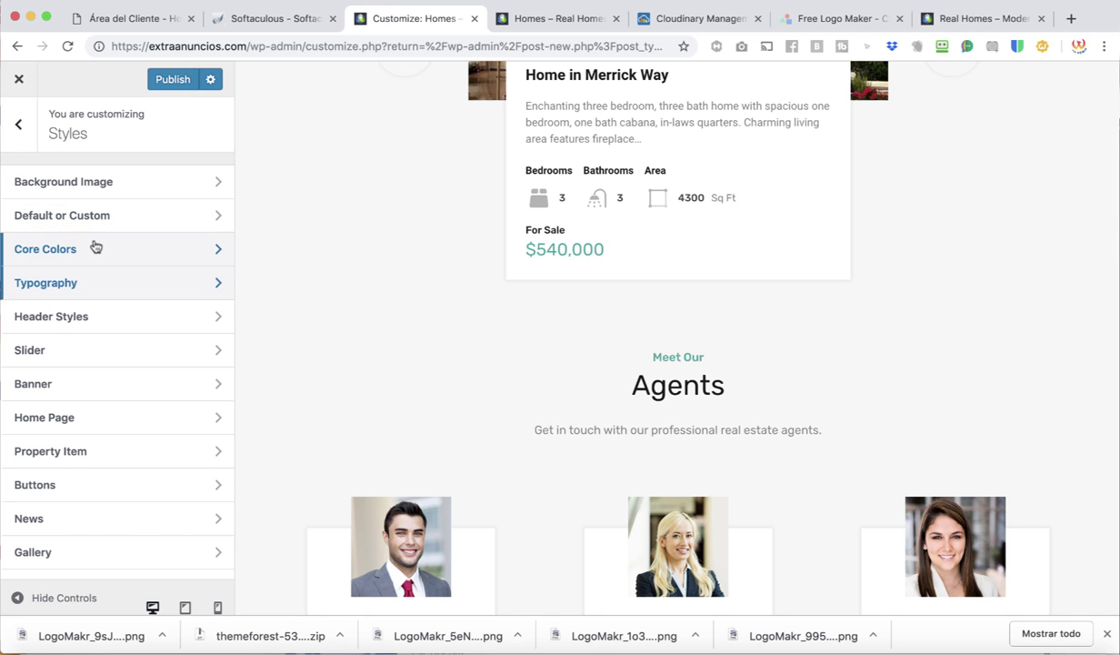
click(119, 311)
scroll(177, 365, down, 15)
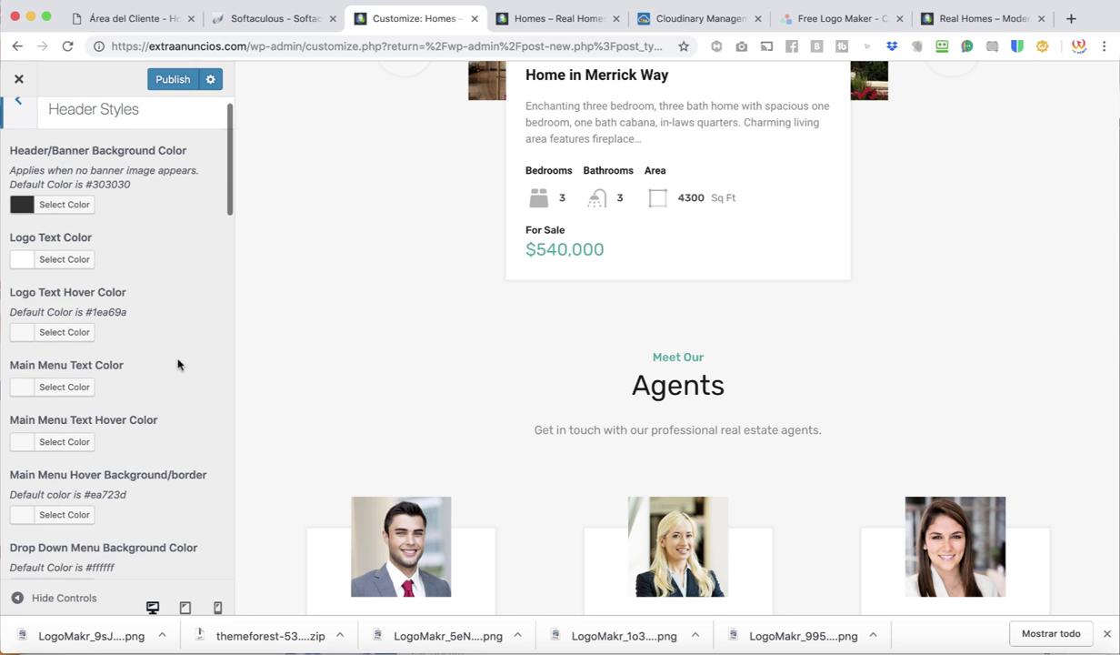
scroll(178, 365, down, 5)
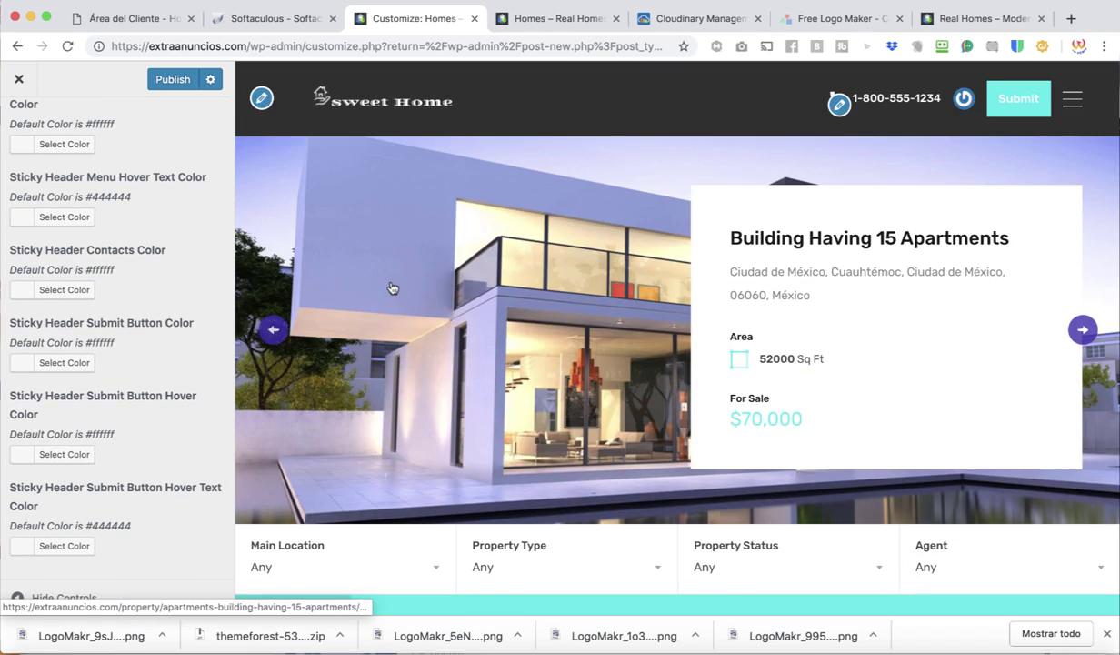
click(392, 287)
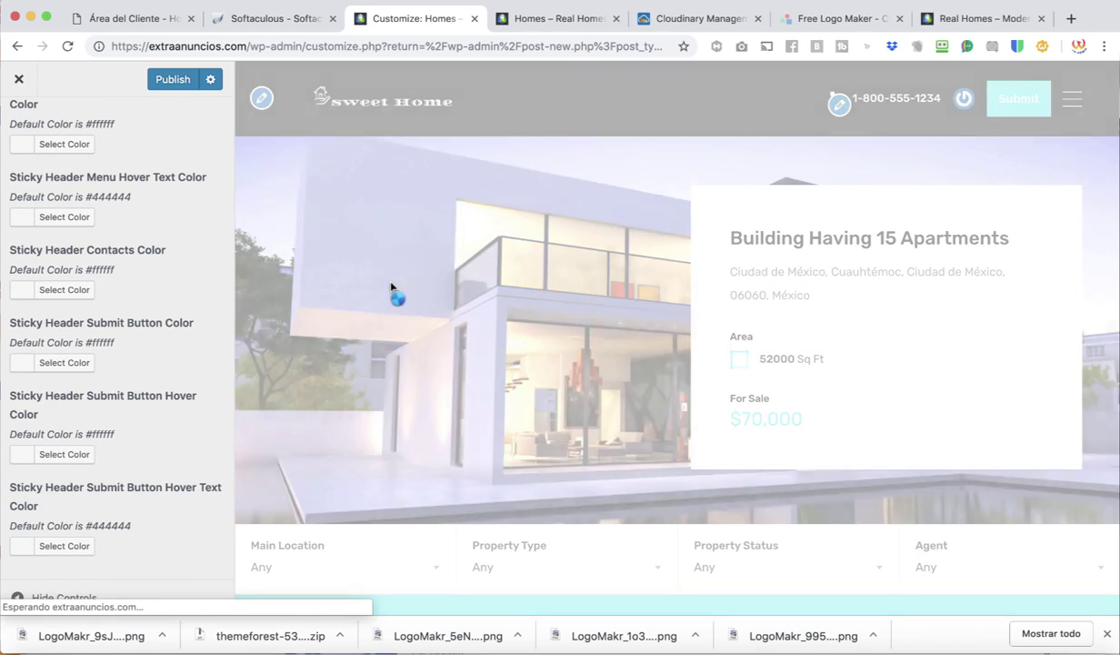
scroll(64, 268, up, 10)
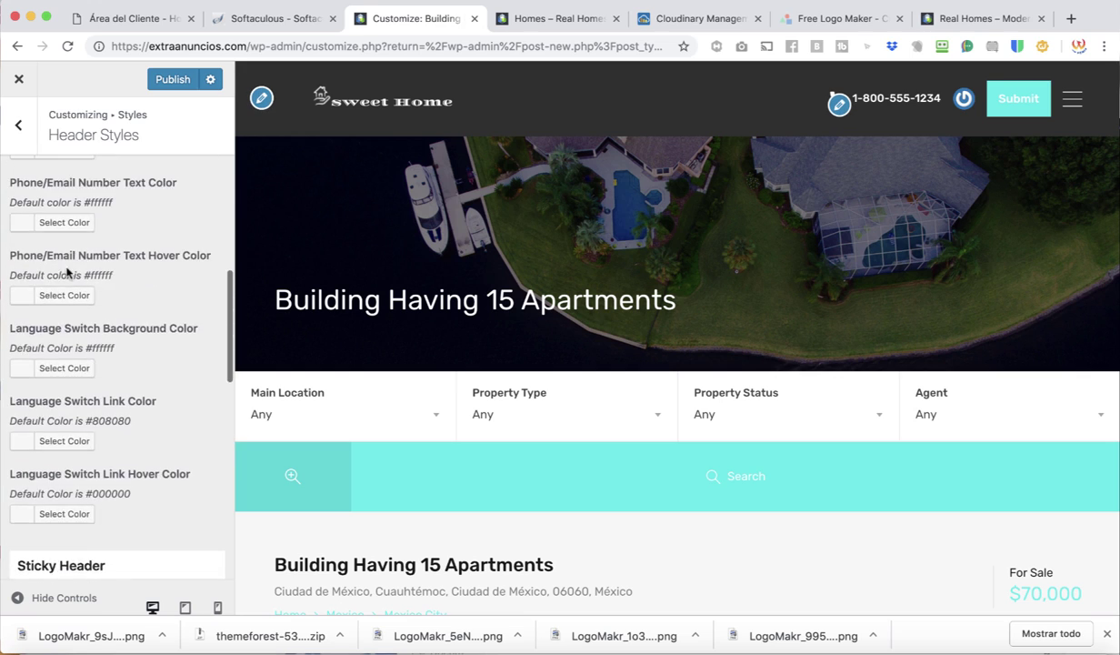
scroll(66, 269, up, 5)
click(362, 116)
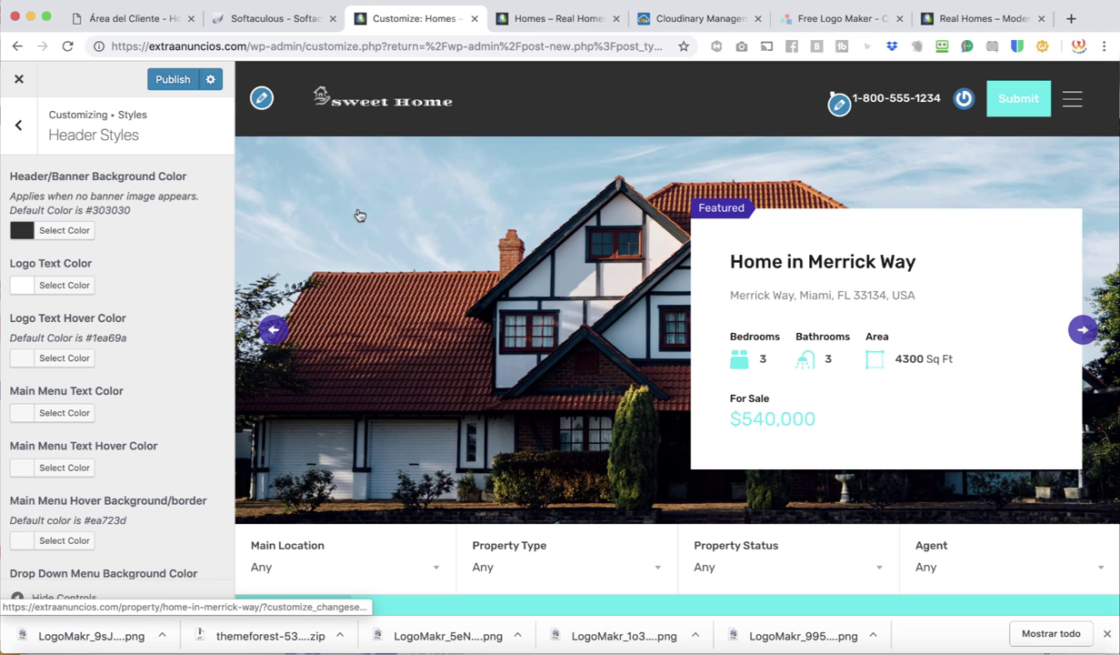
Step: Review the Slider, Banner and Home Page colour settings
click(19, 125)
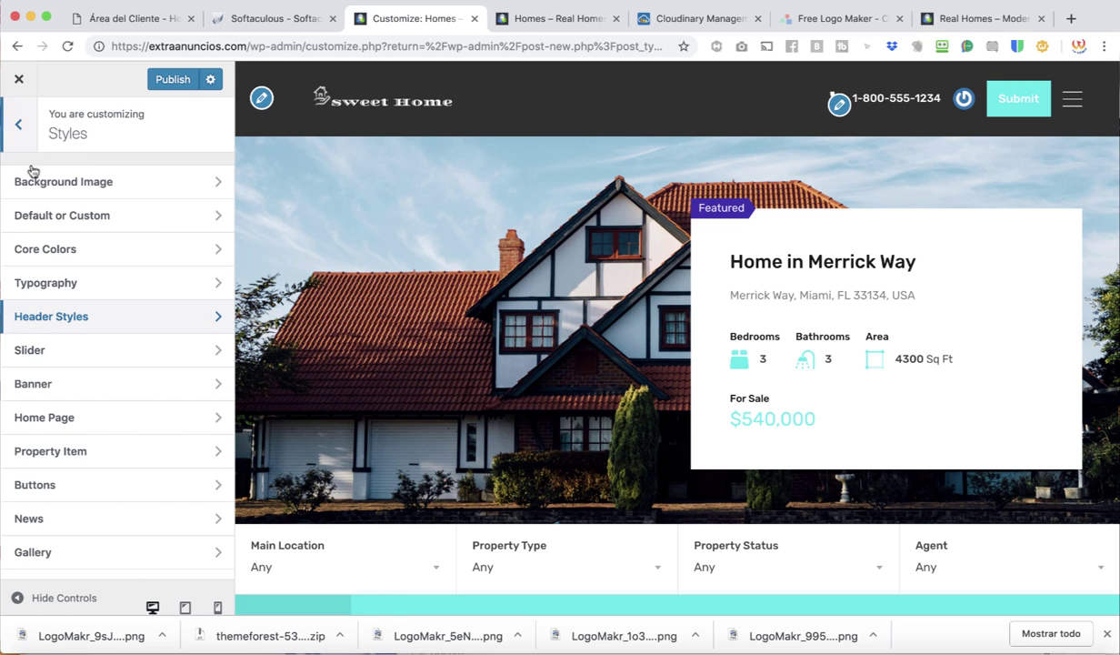
click(55, 361)
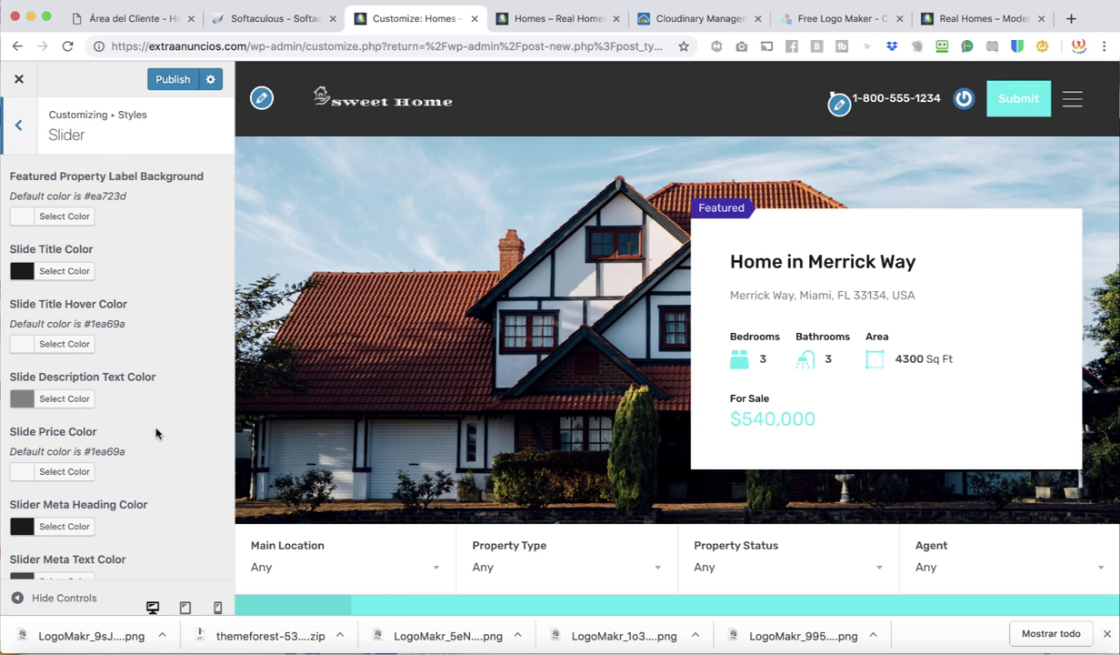
click(11, 127)
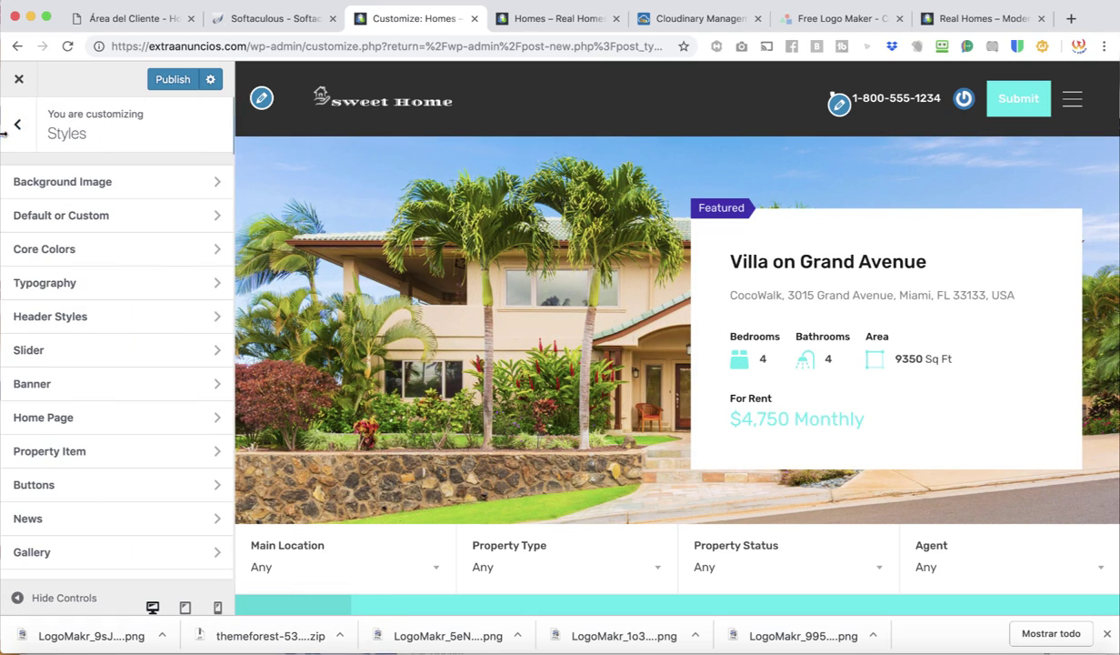
click(103, 387)
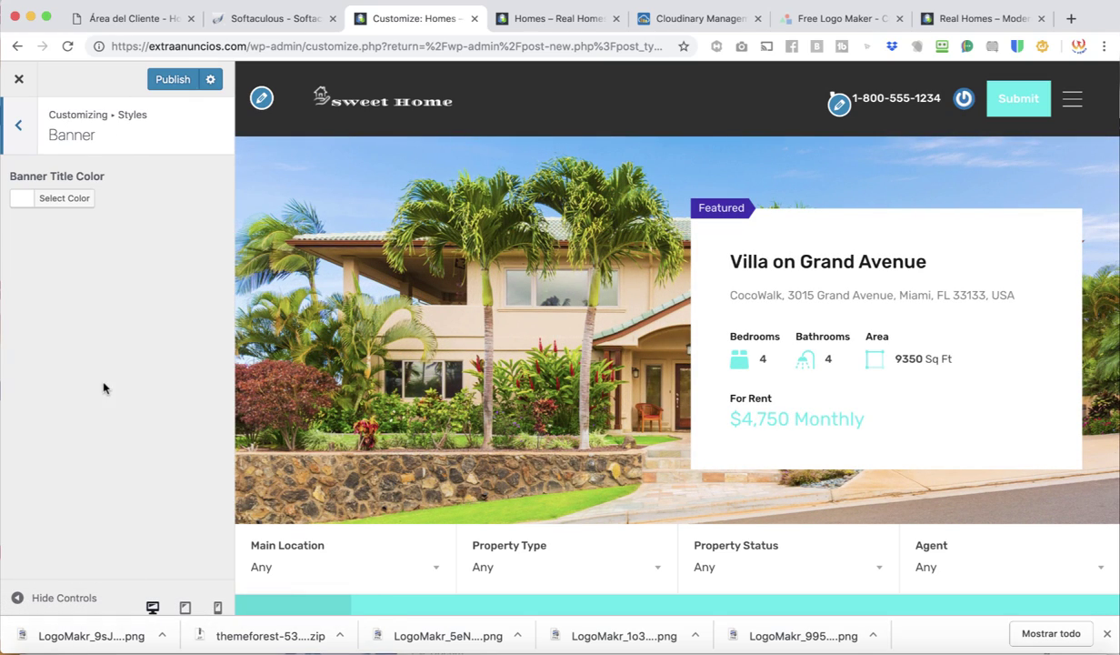
click(20, 129)
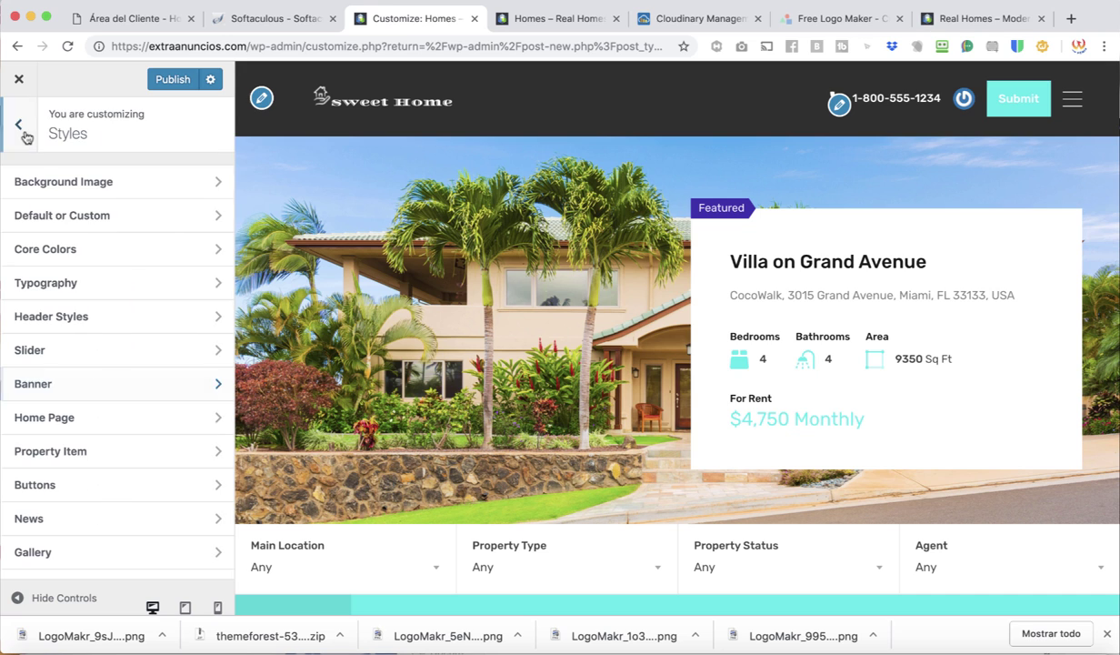
click(129, 425)
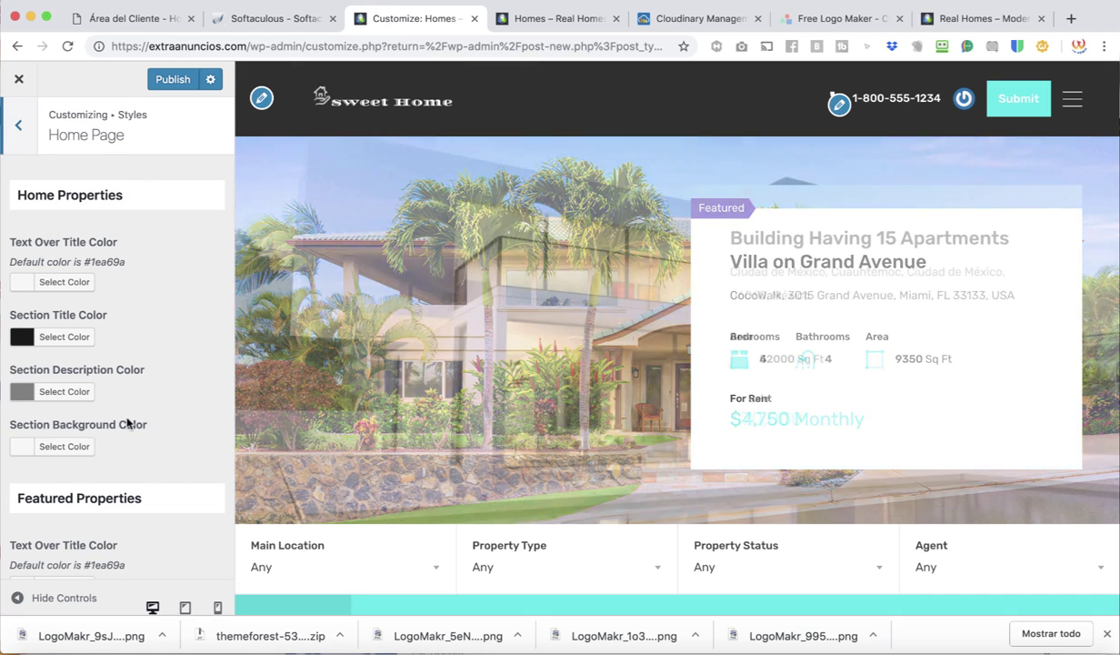
scroll(383, 406, down, 3)
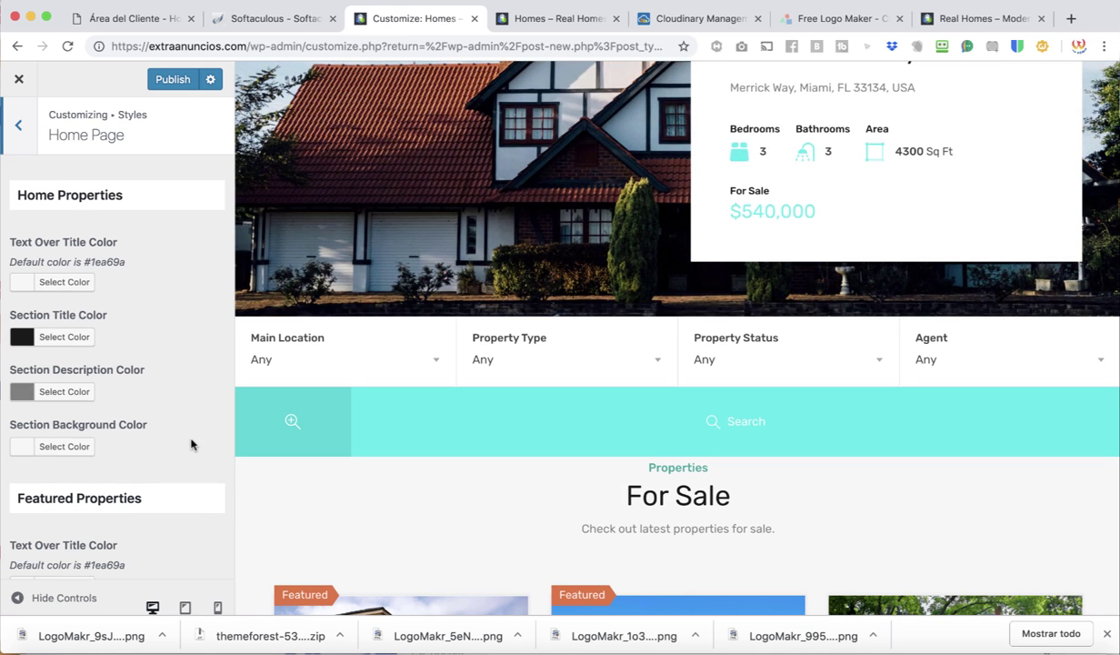
scroll(191, 444, down, 15)
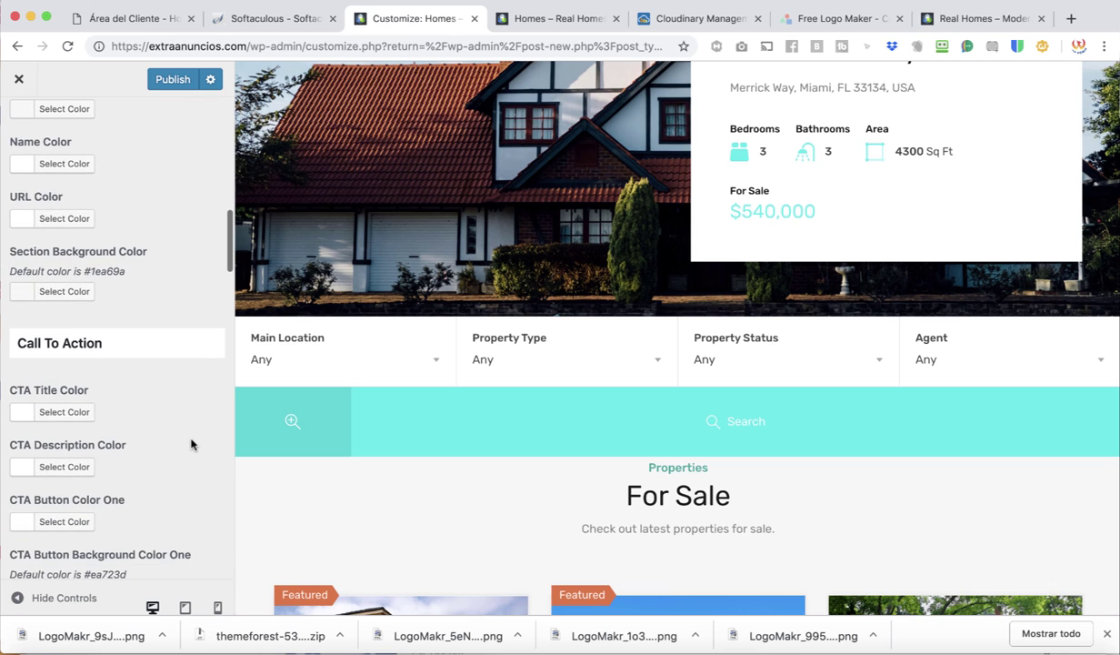
scroll(137, 296, up, 5)
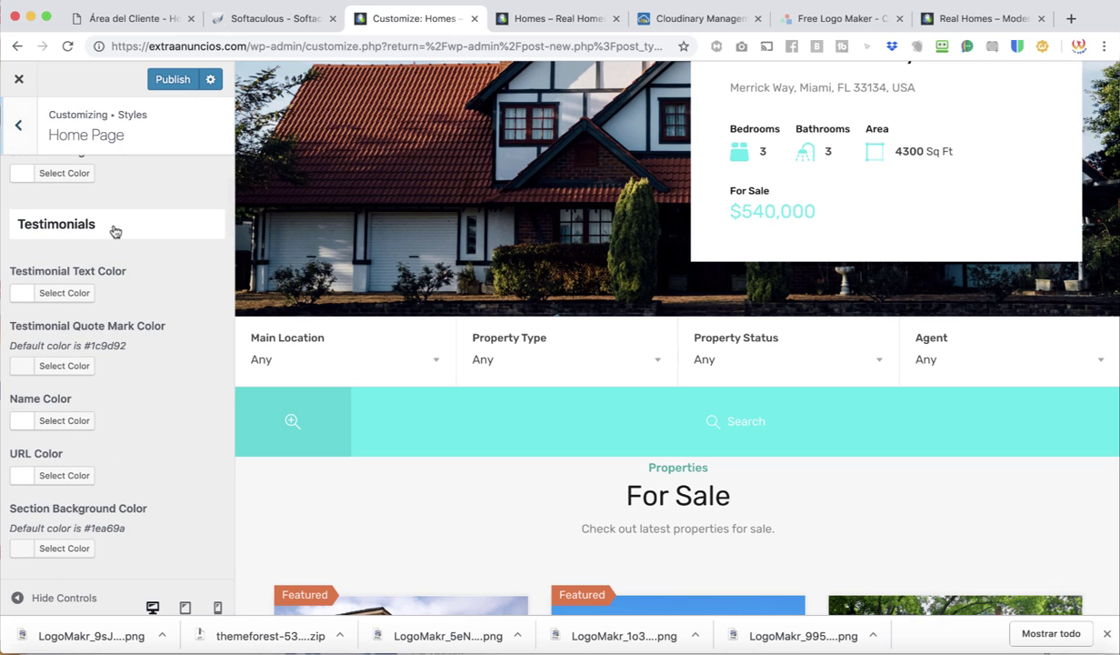
scroll(133, 194, up, 2)
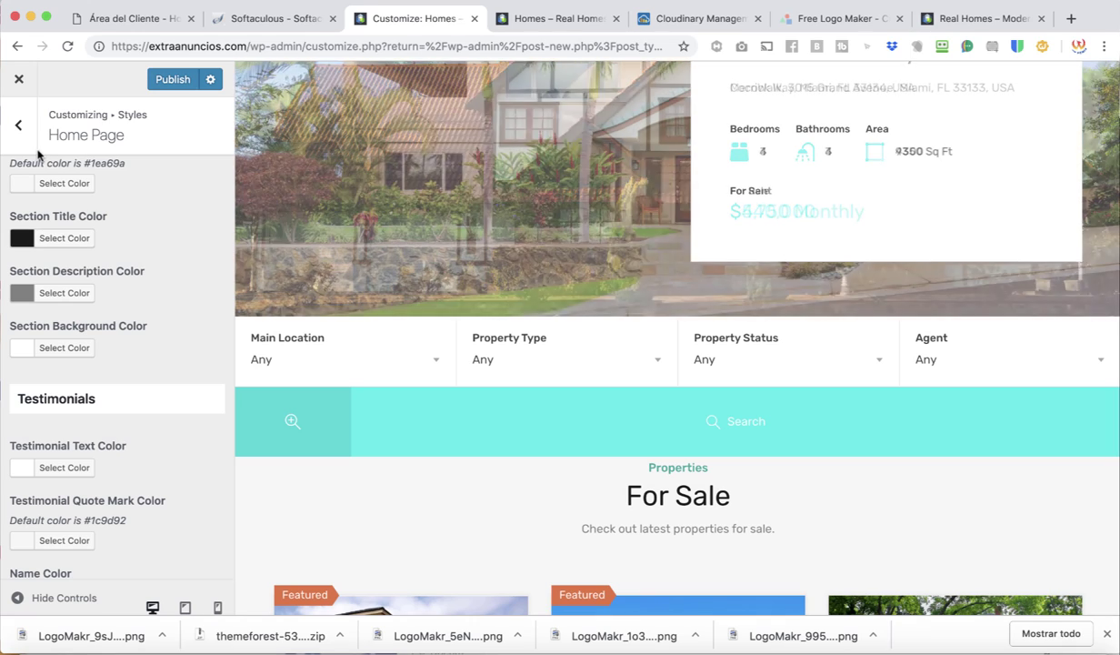
Step: Review the Property Item and Buttons colour settings, ending on News
click(18, 125)
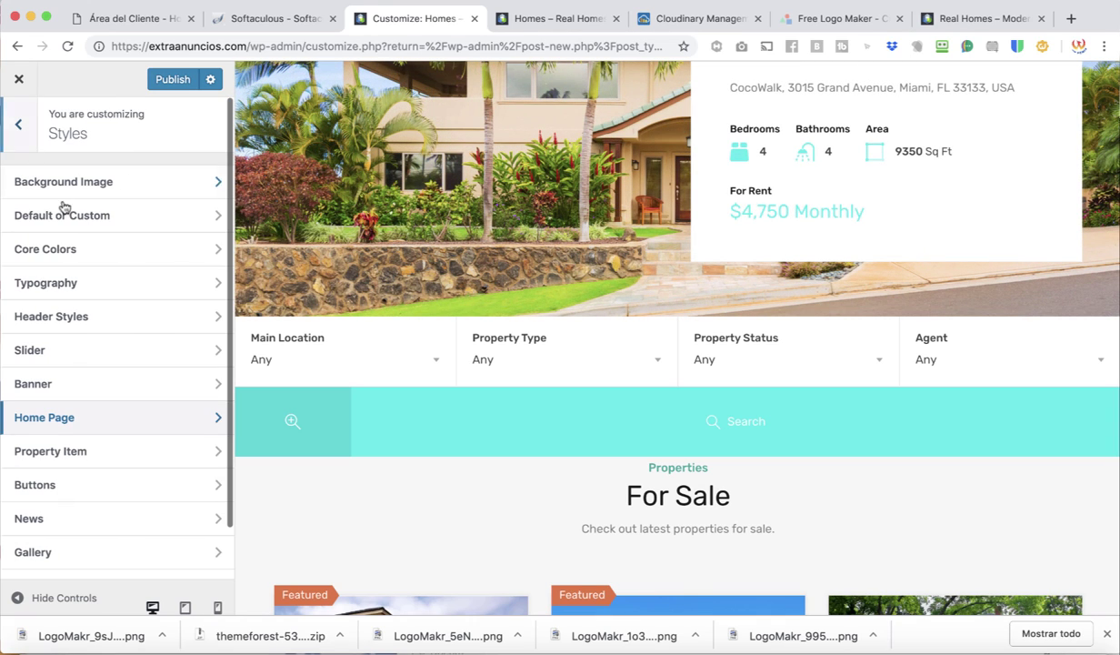
click(118, 454)
click(22, 146)
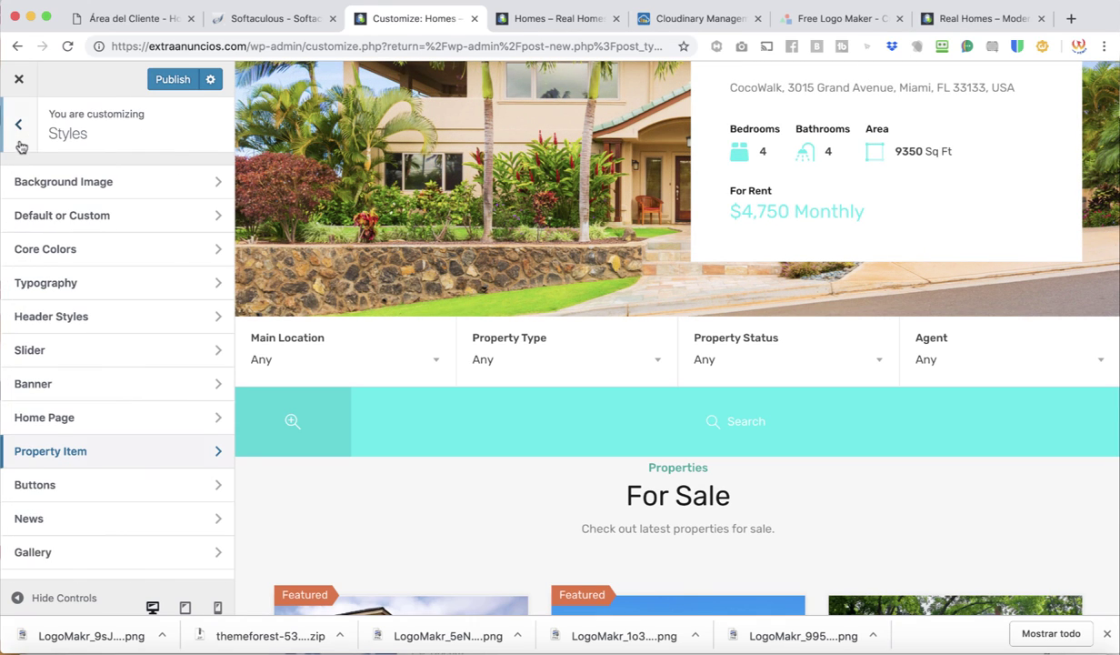
scroll(154, 532, down, 2)
click(152, 439)
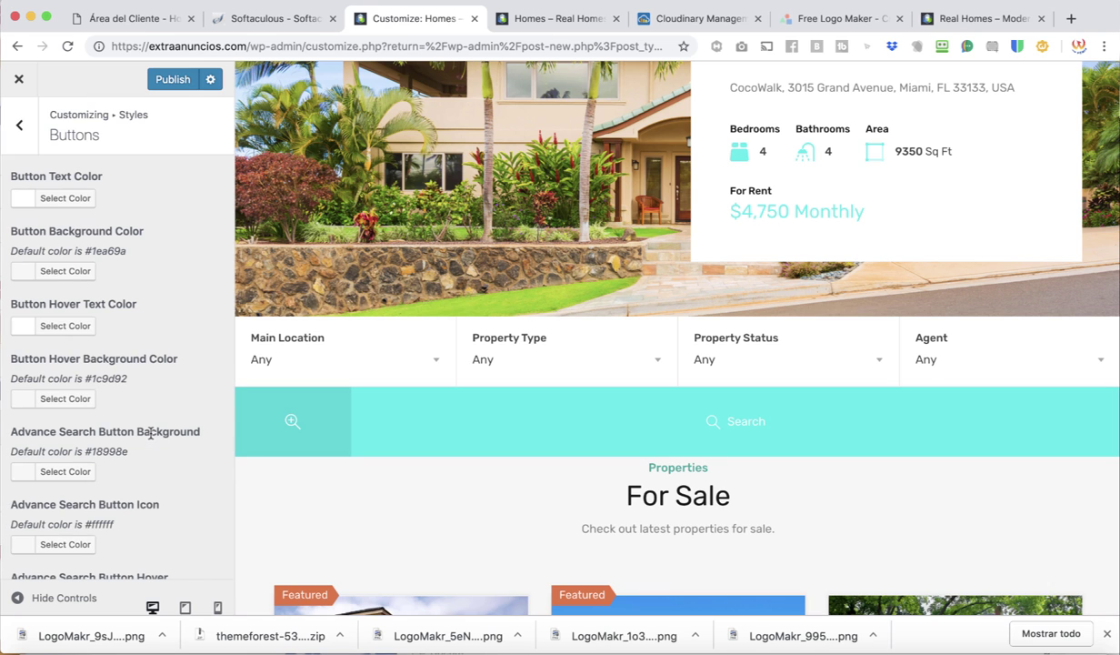
scroll(364, 612, down, 3)
scroll(364, 612, down, 3)
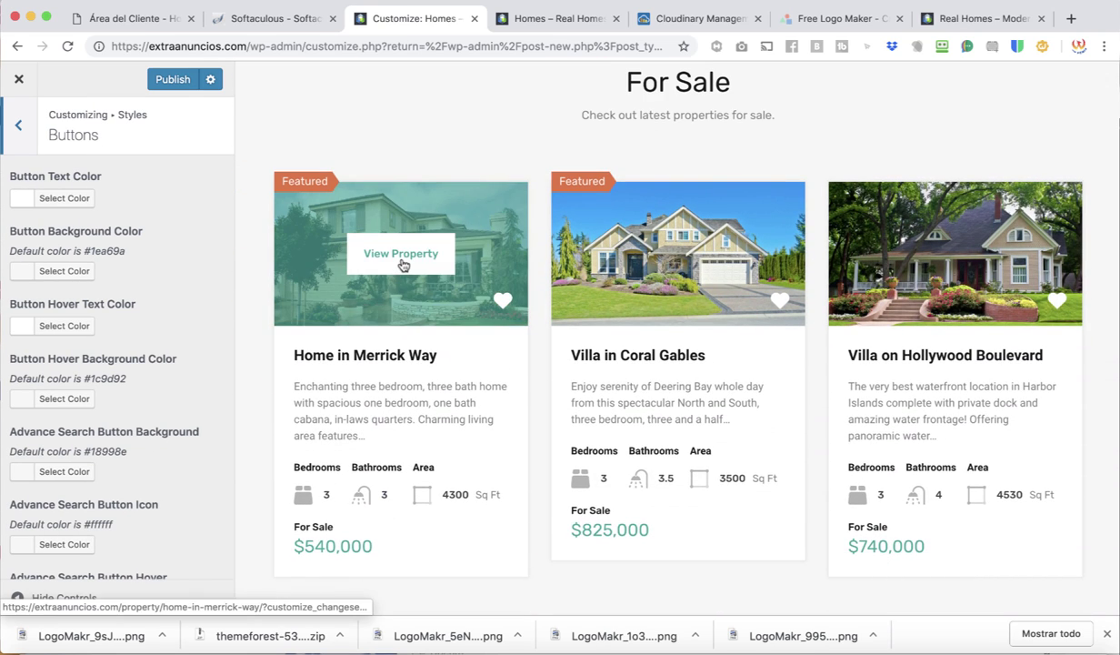
click(17, 126)
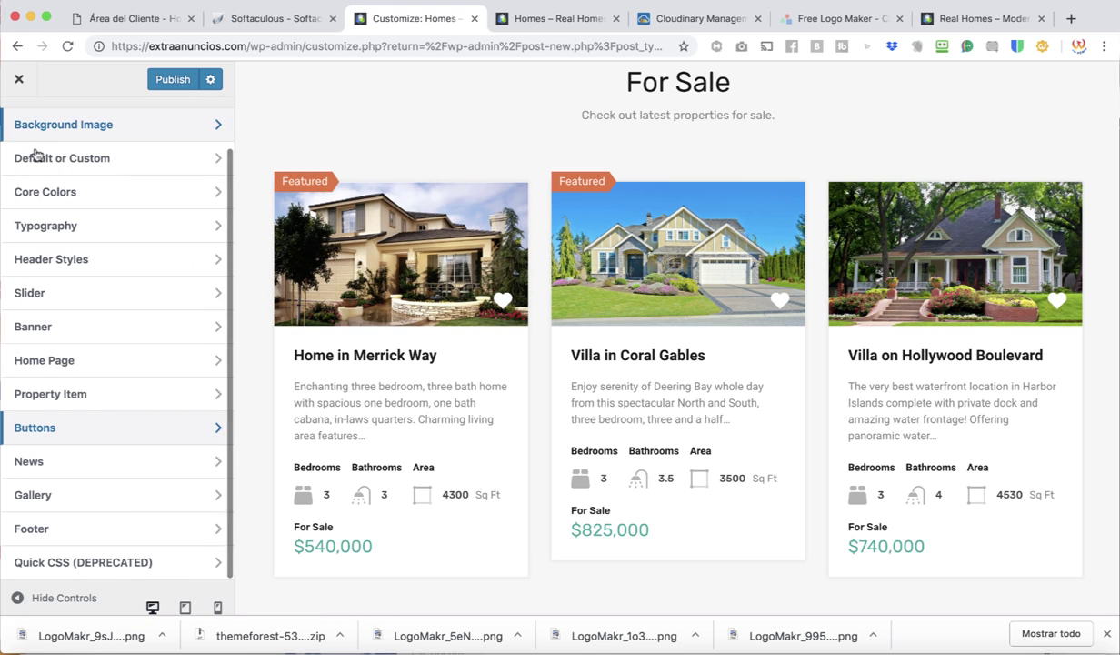
click(93, 461)
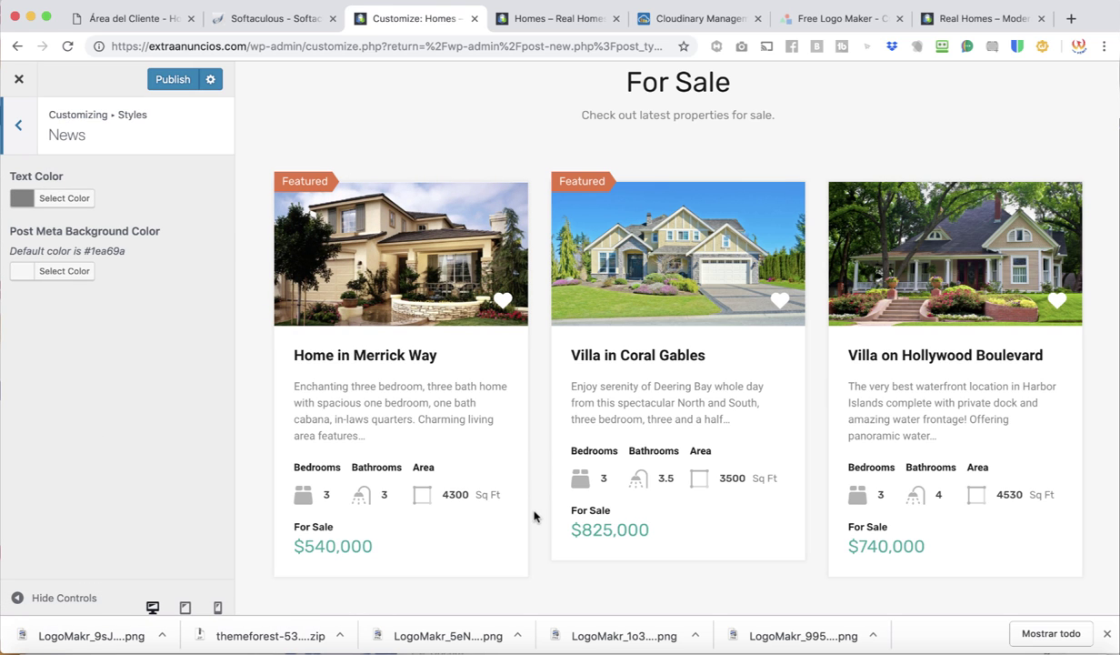
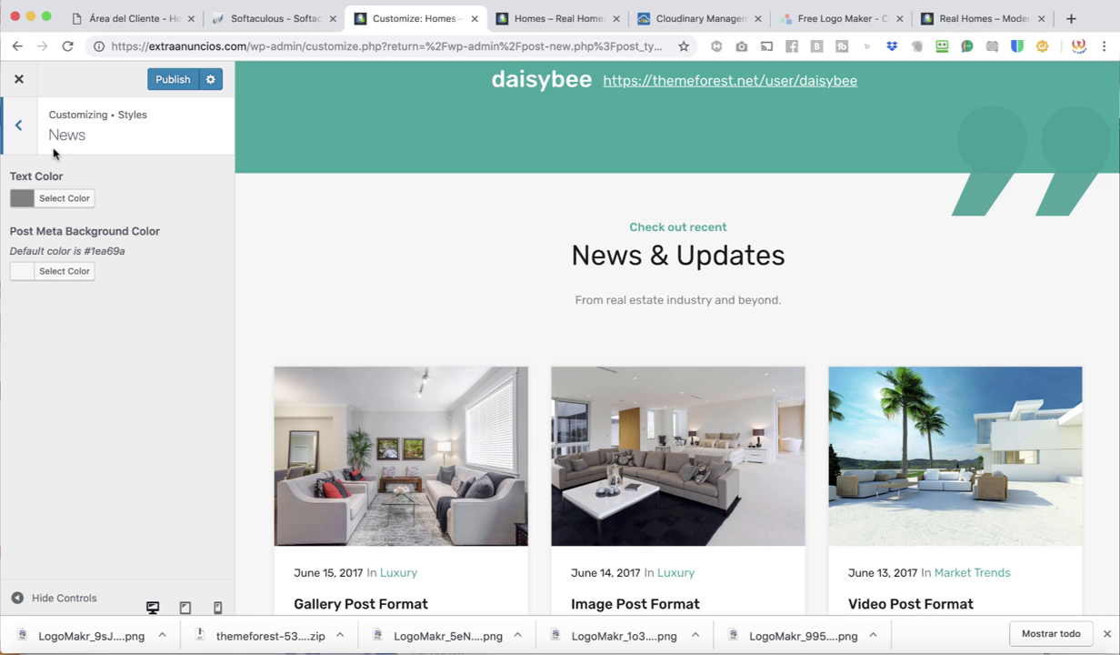
Step: Change the Footer Background Color from #303030 to black (#000000), after briefly trying purple
click(22, 127)
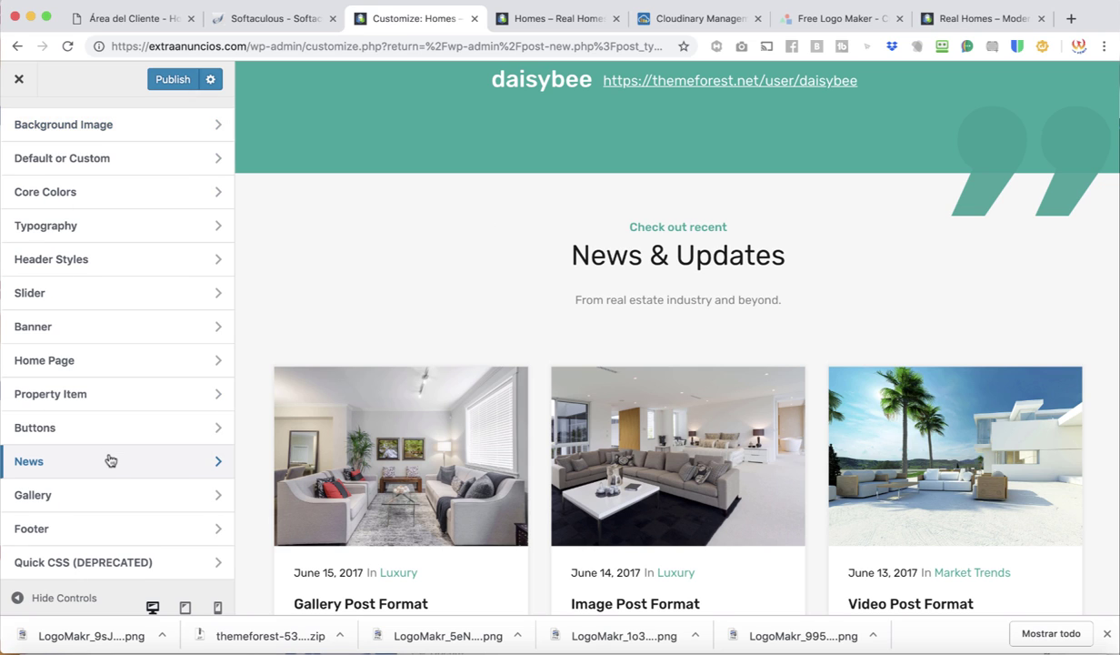
click(107, 494)
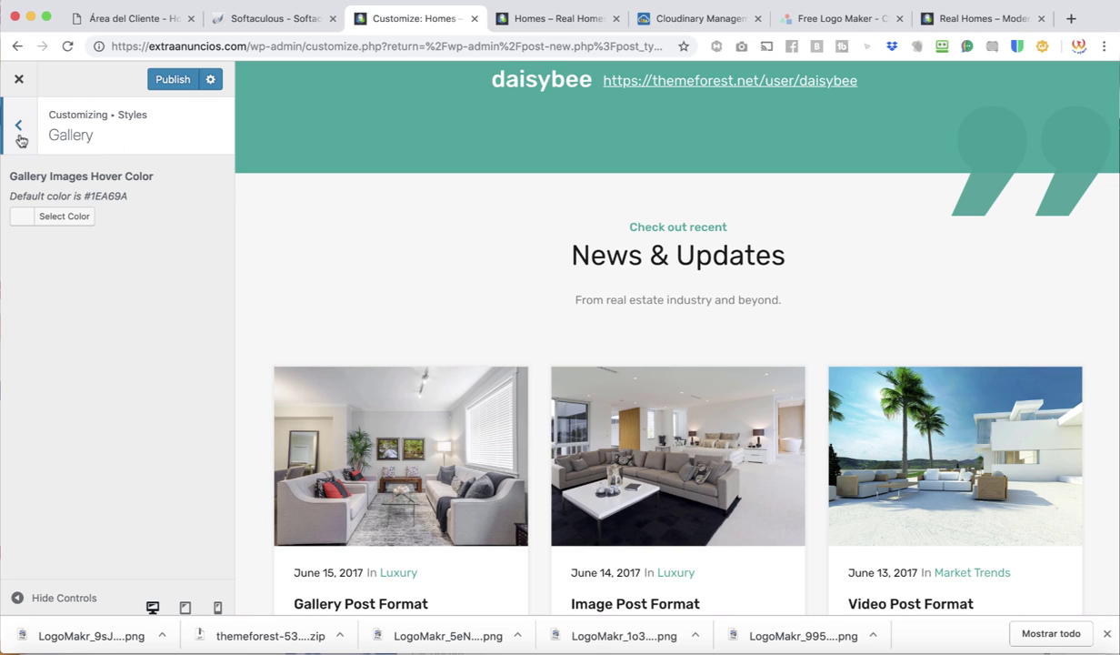
click(20, 134)
click(76, 532)
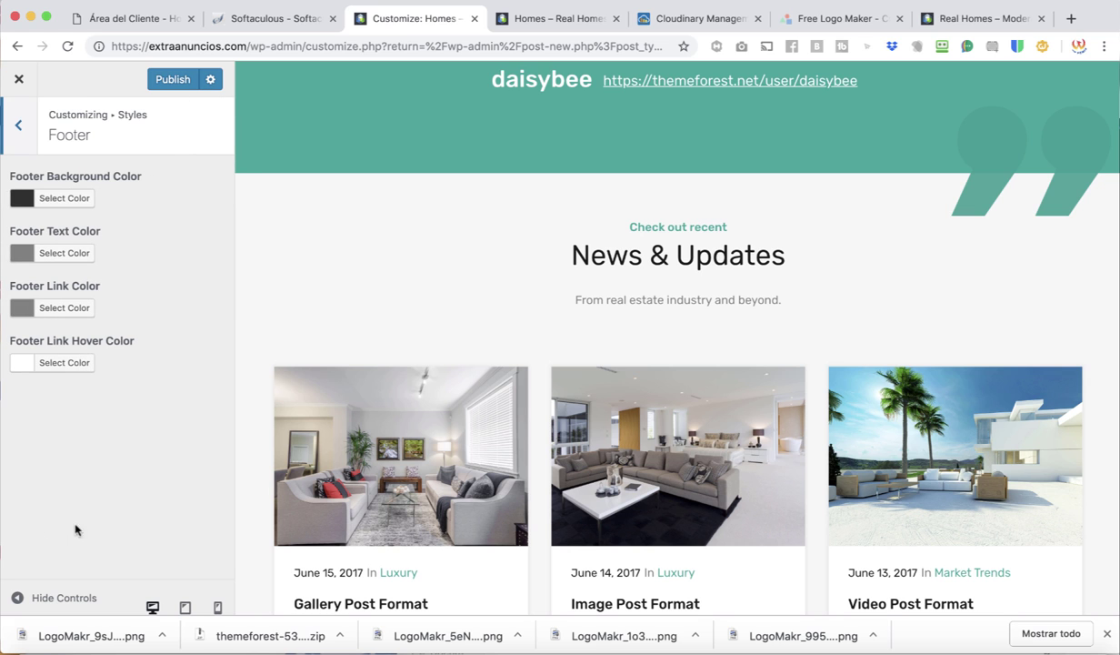
scroll(496, 450, down, 10)
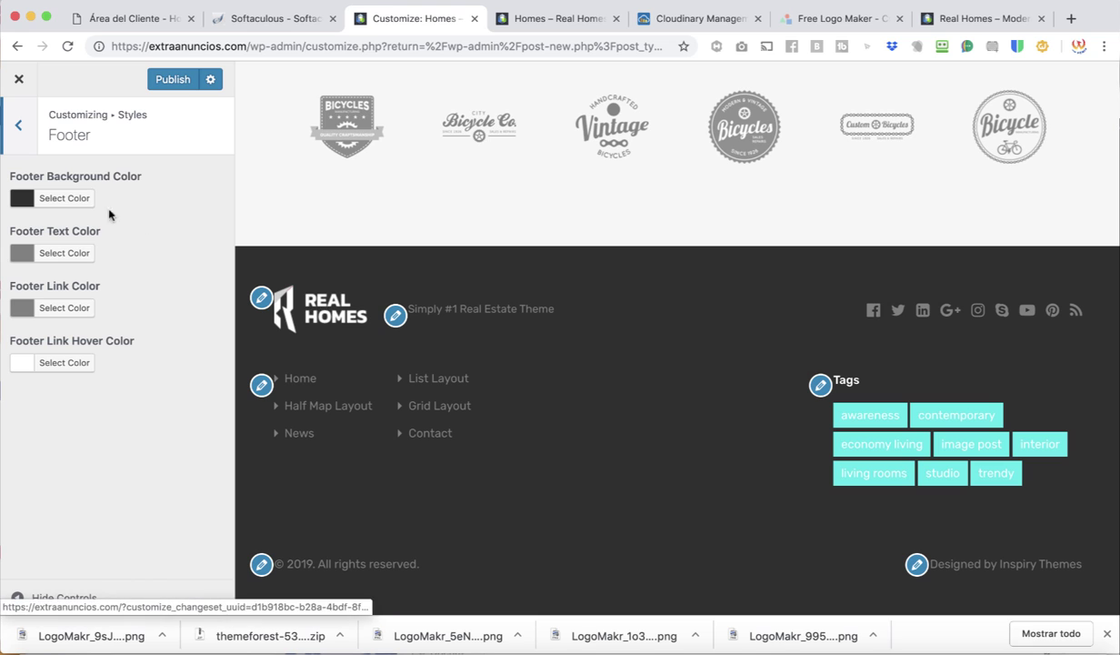
click(79, 200)
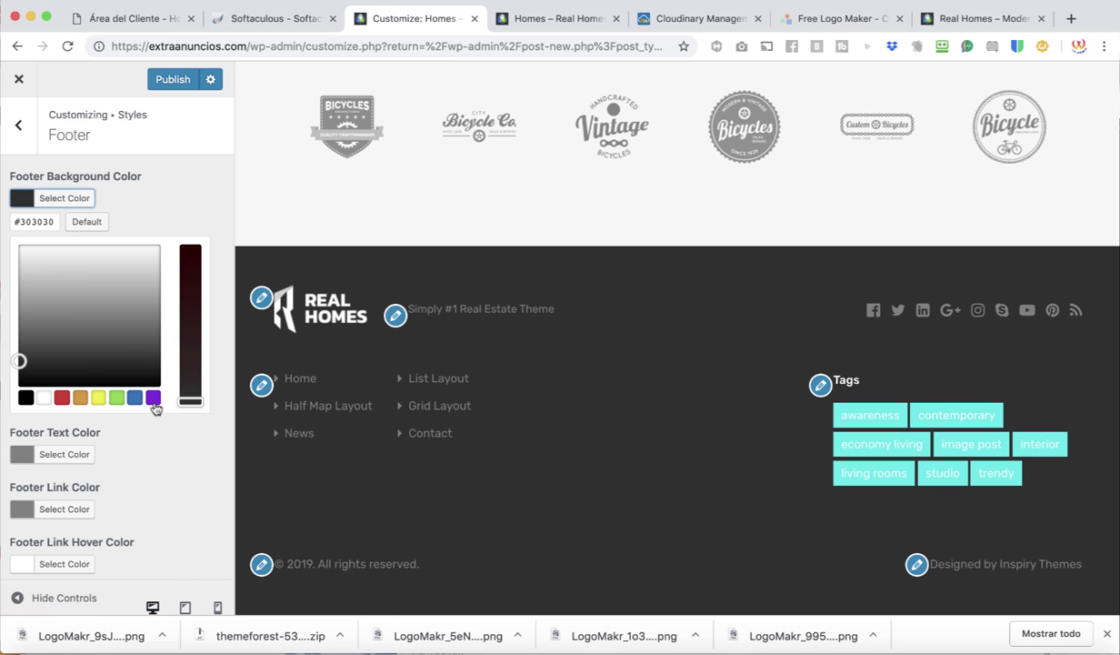
click(153, 400)
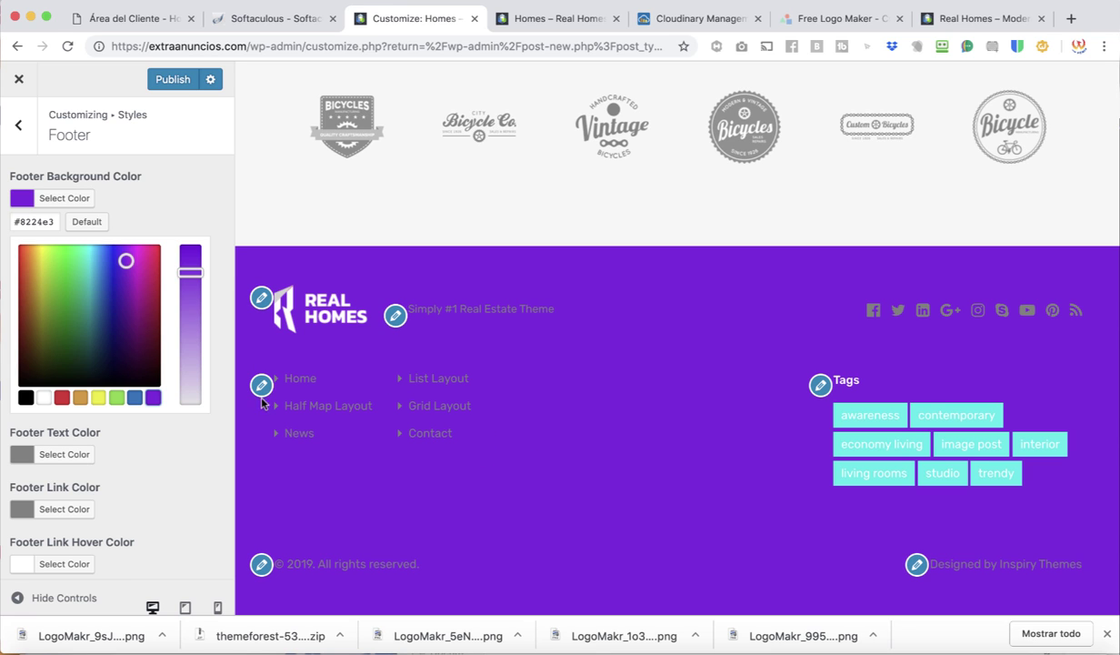
click(25, 394)
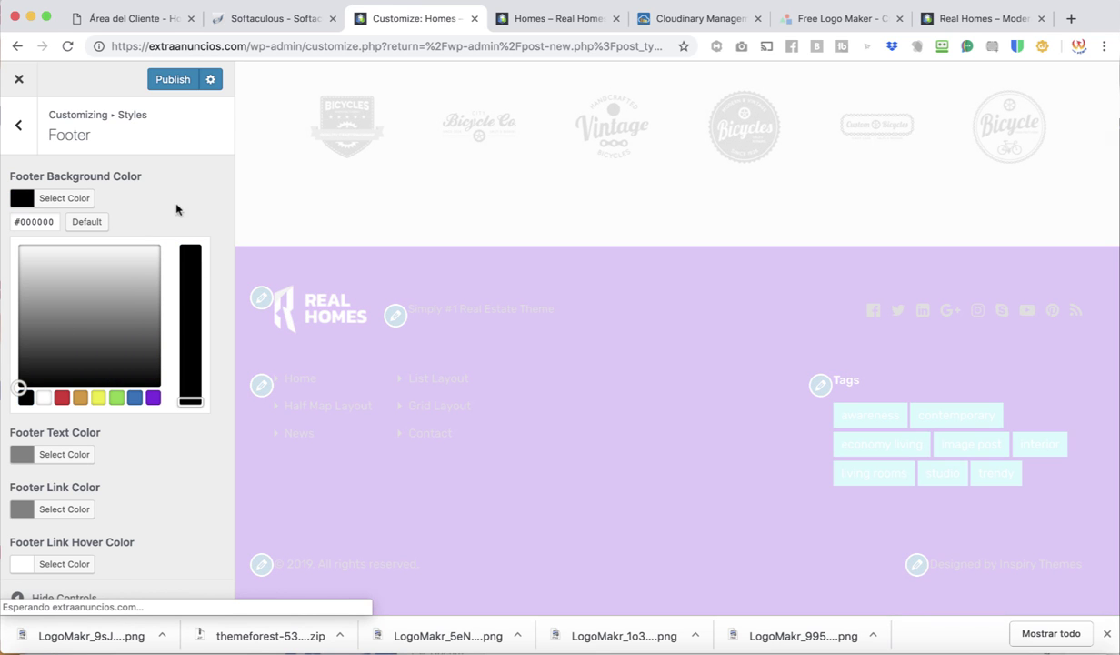
click(18, 128)
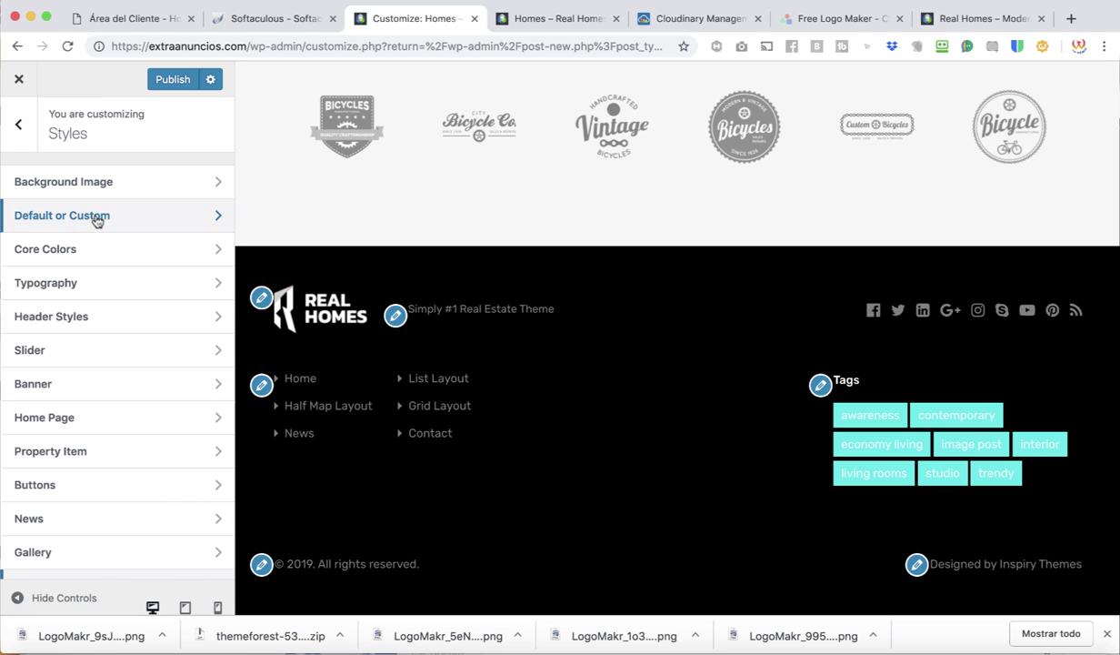
Step: Glance at Quick CSS, then open the Footer Widget Menu under Menus
scroll(130, 566, down, 1)
click(130, 565)
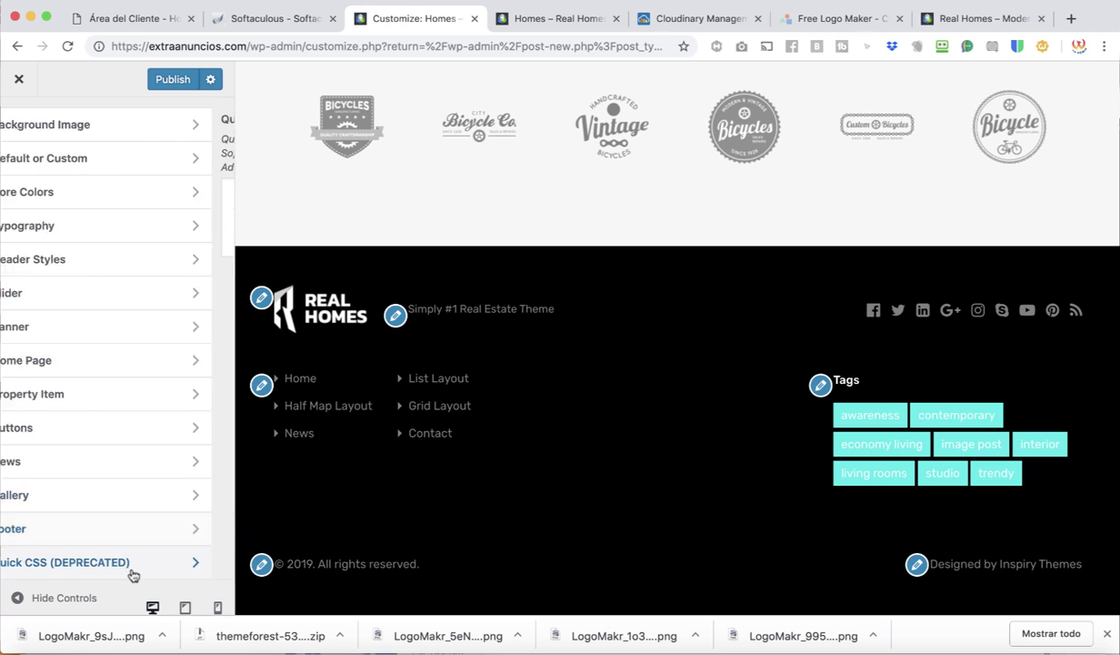
click(16, 131)
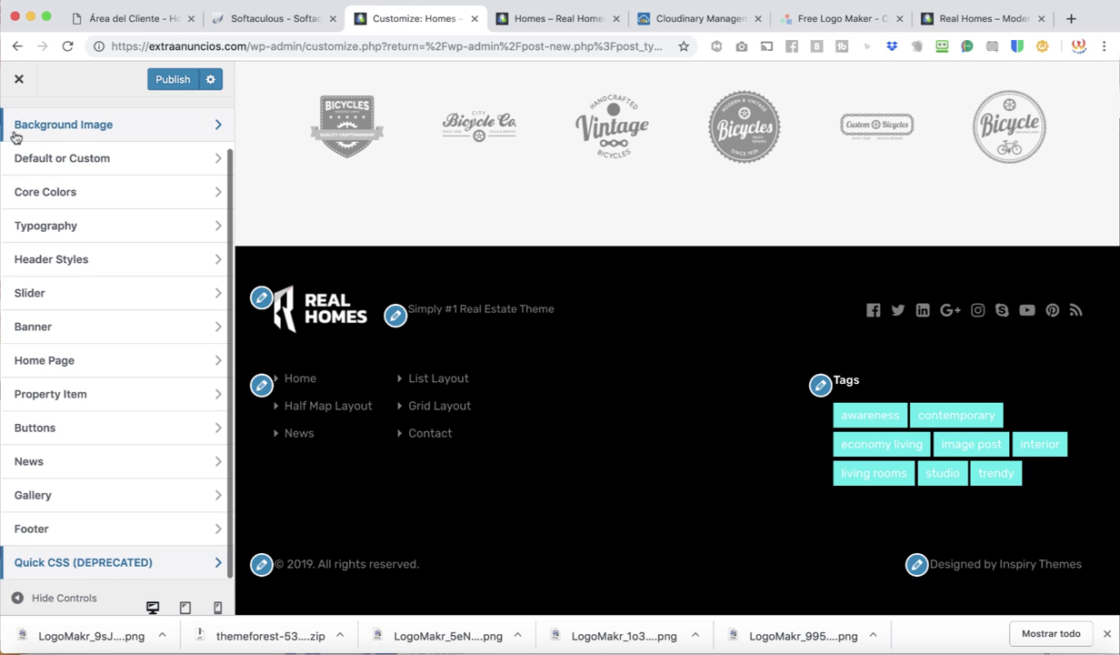
click(17, 121)
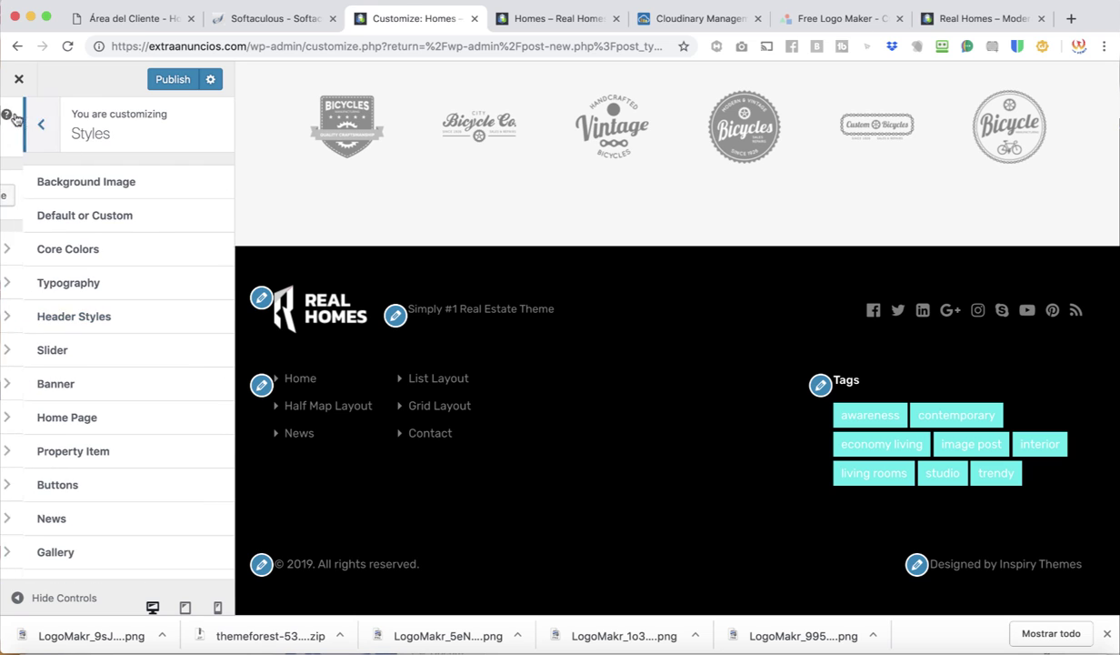
click(104, 329)
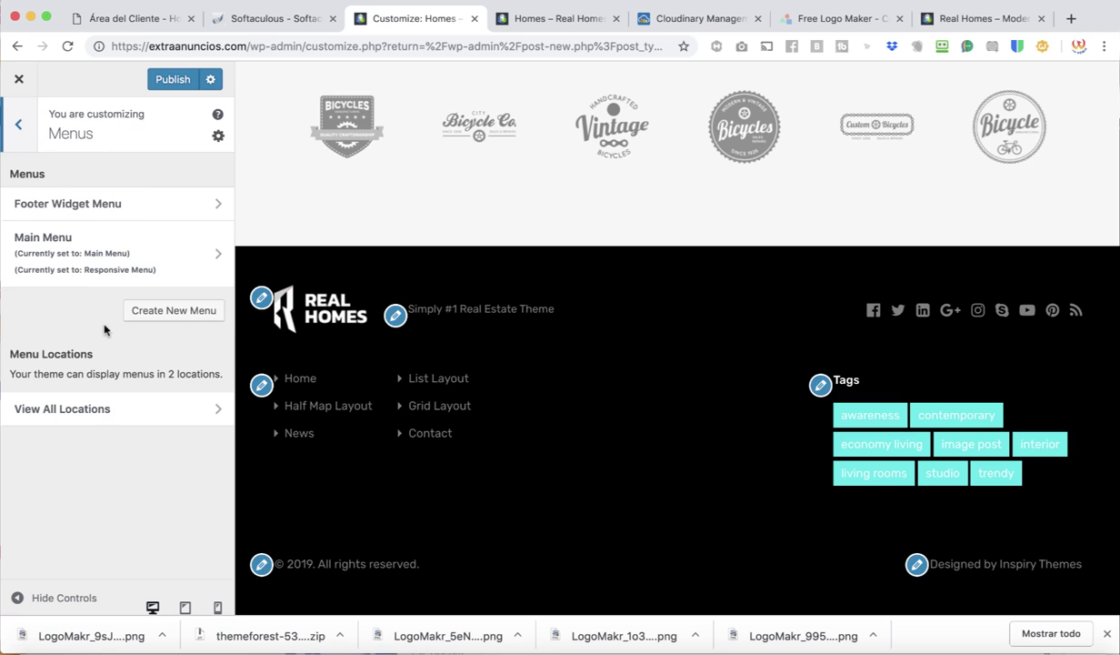
click(137, 214)
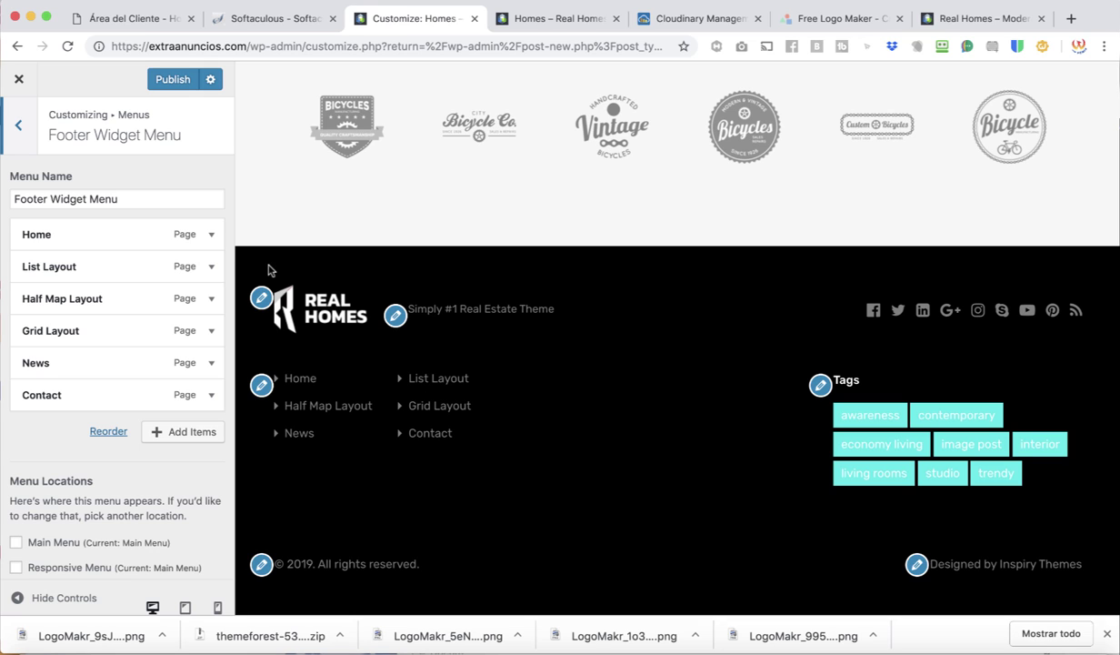
Step: Remove the List Layout item from the Footer Widget Menu and return to the menu list
click(208, 236)
click(204, 237)
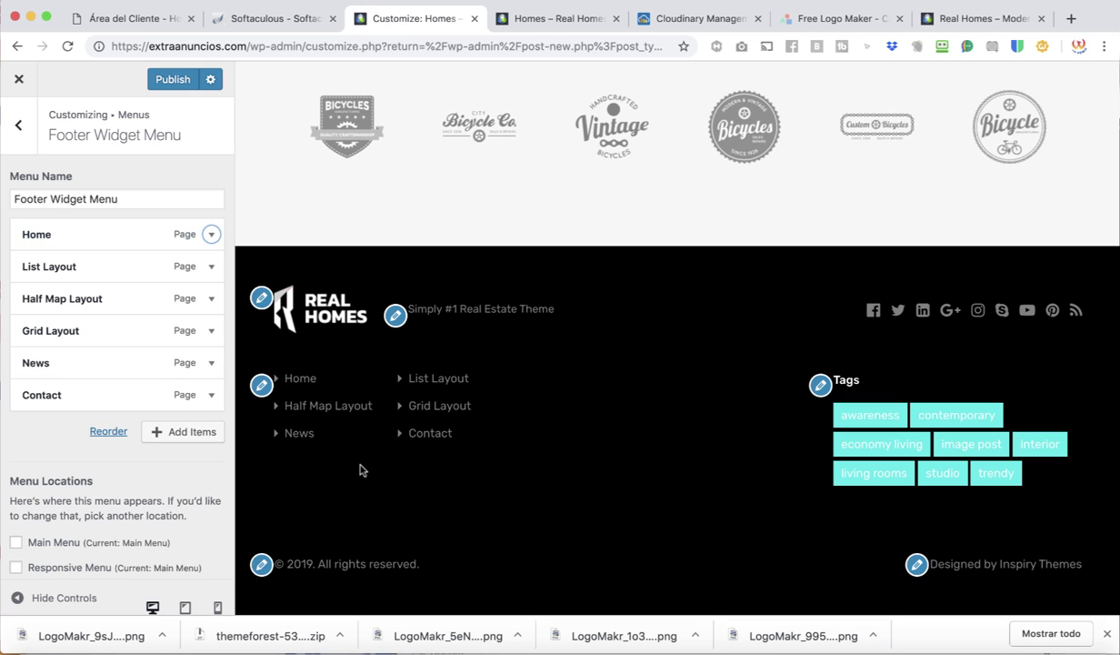
click(210, 266)
scroll(112, 455, down, 5)
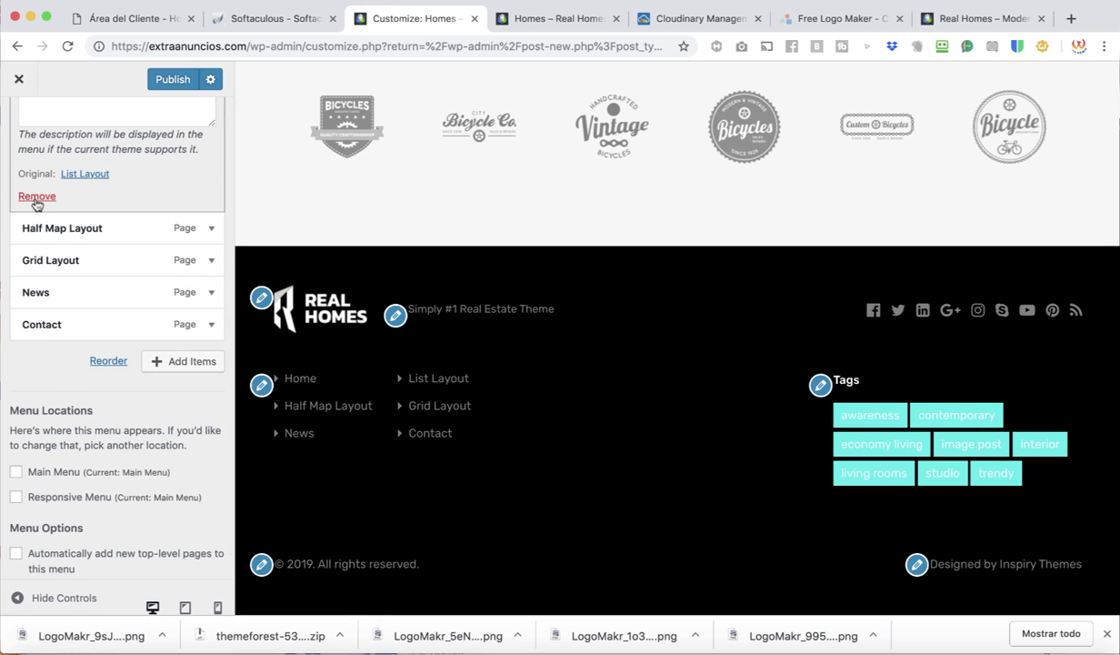
click(37, 197)
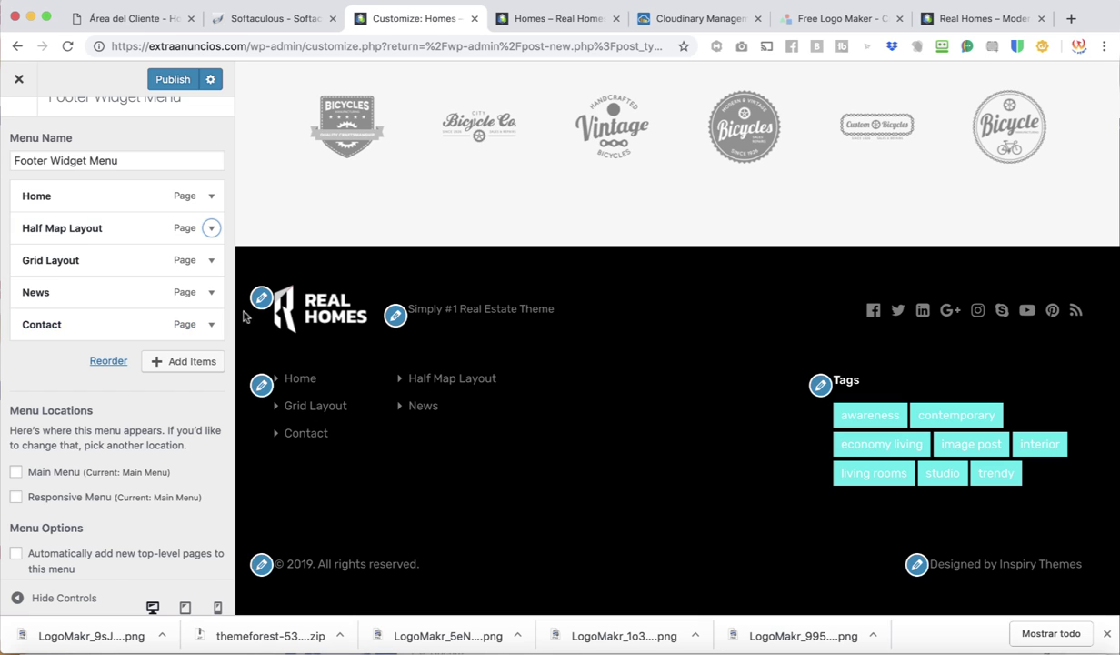
scroll(210, 200, up, 2)
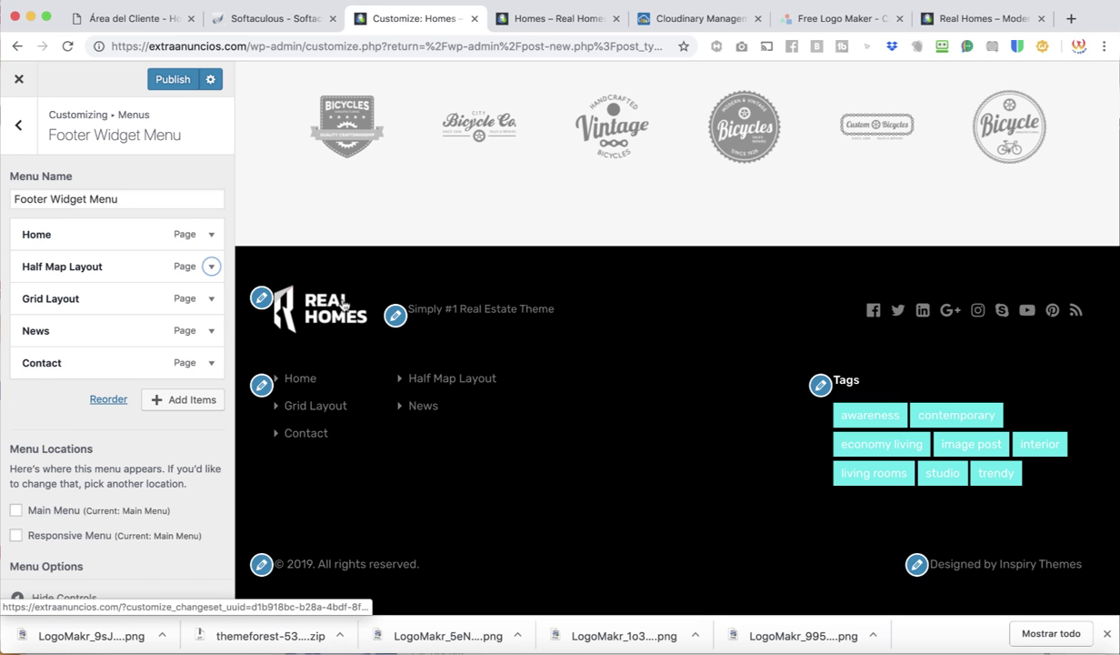
click(20, 122)
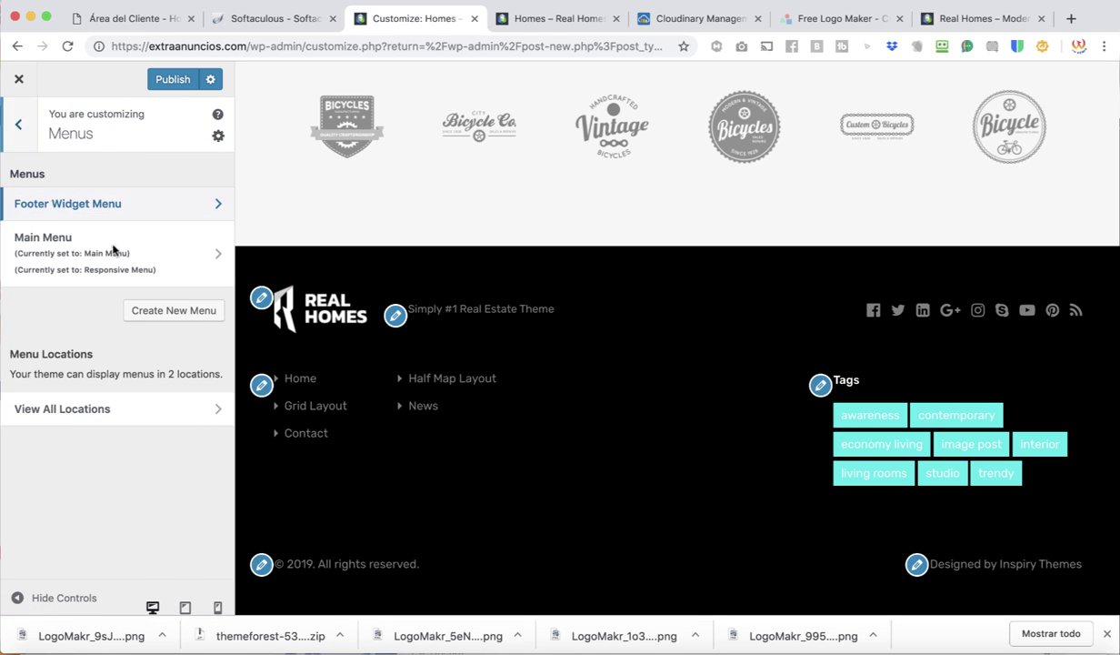
scroll(388, 358, up, 20)
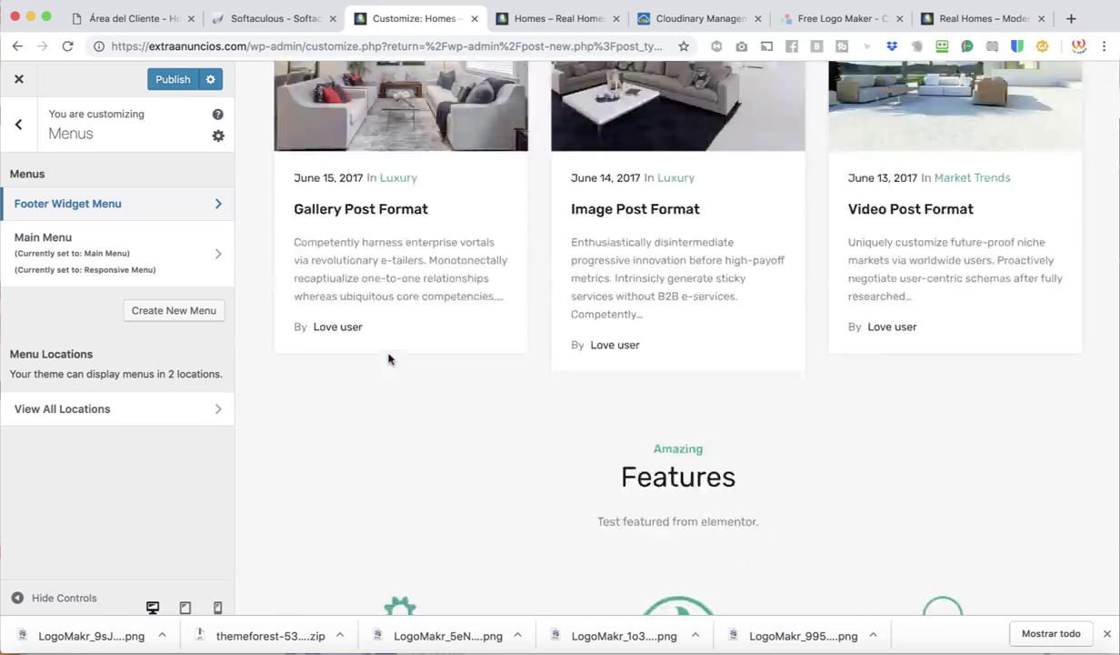
scroll(388, 358, up, 20)
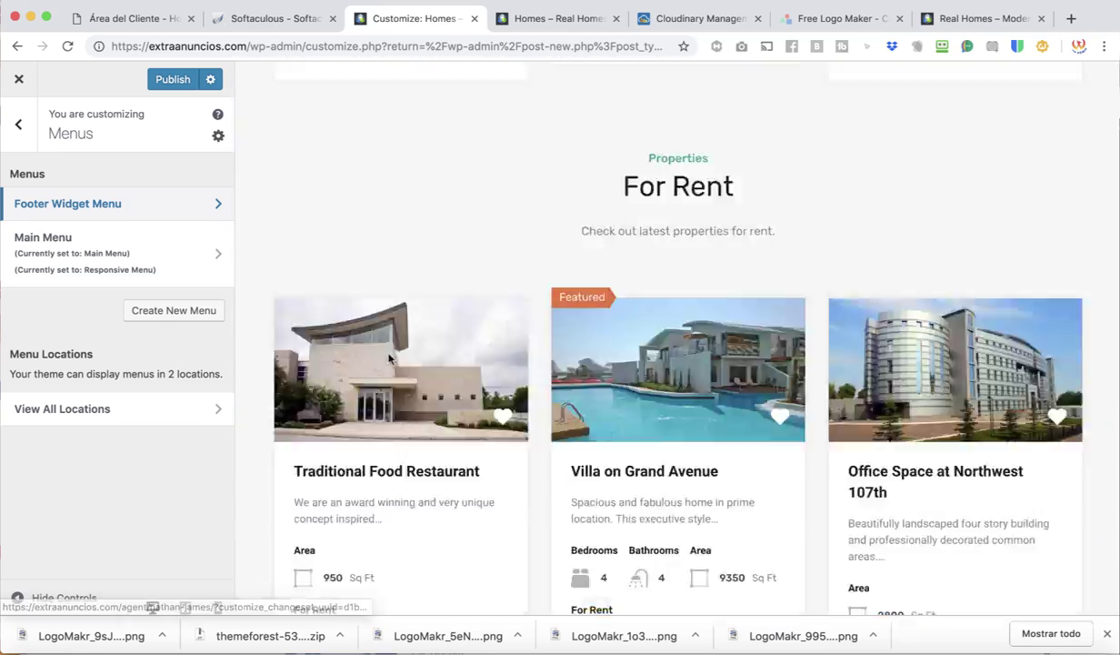
scroll(389, 358, down, 20)
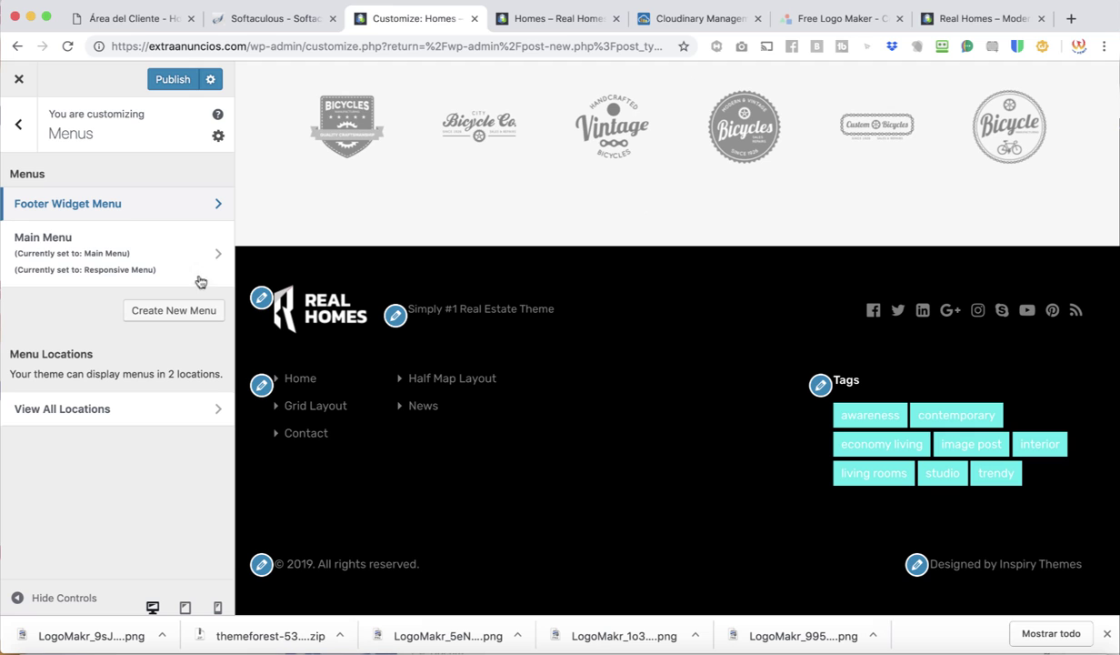
Step: Revisit Menus, then reach the footer logo and copyright text settings from the preview
click(18, 124)
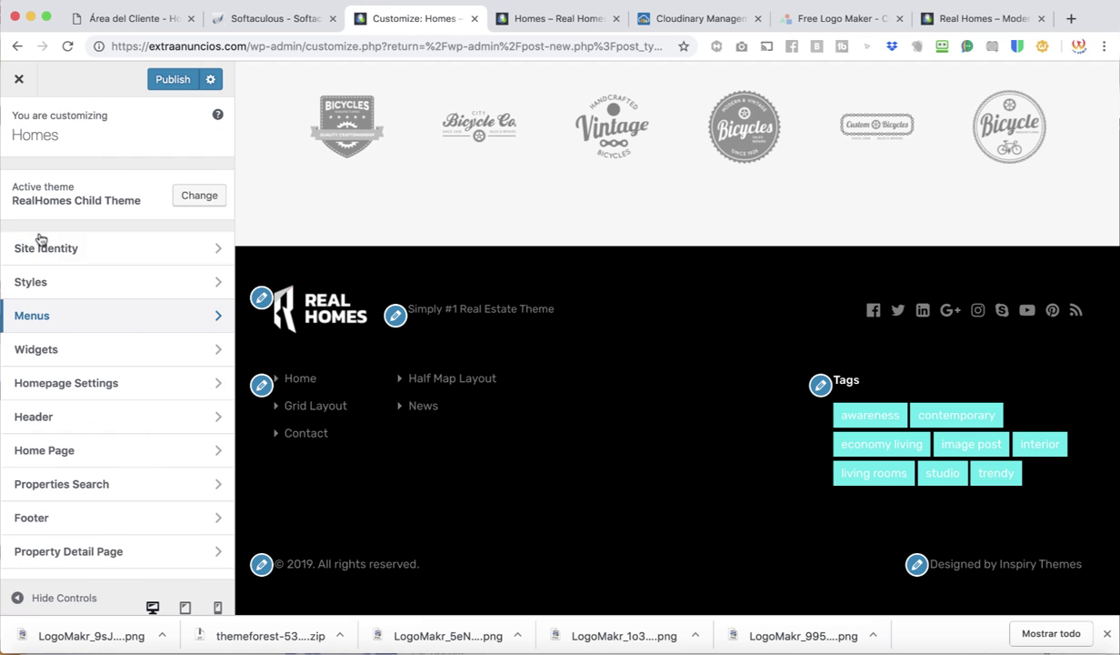
click(76, 322)
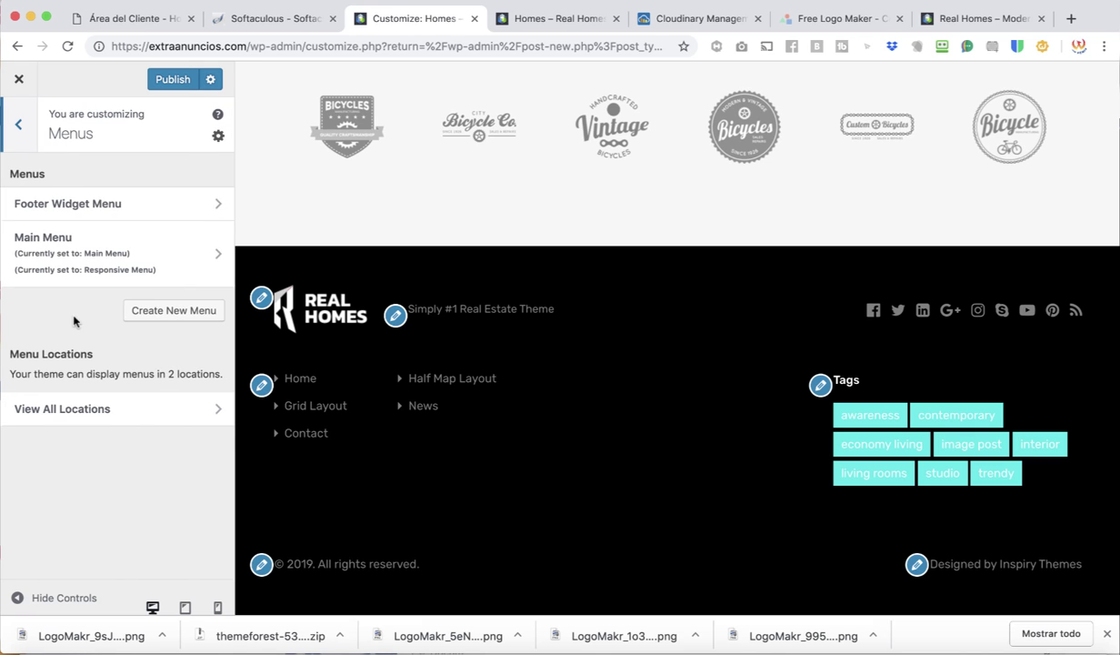
click(15, 141)
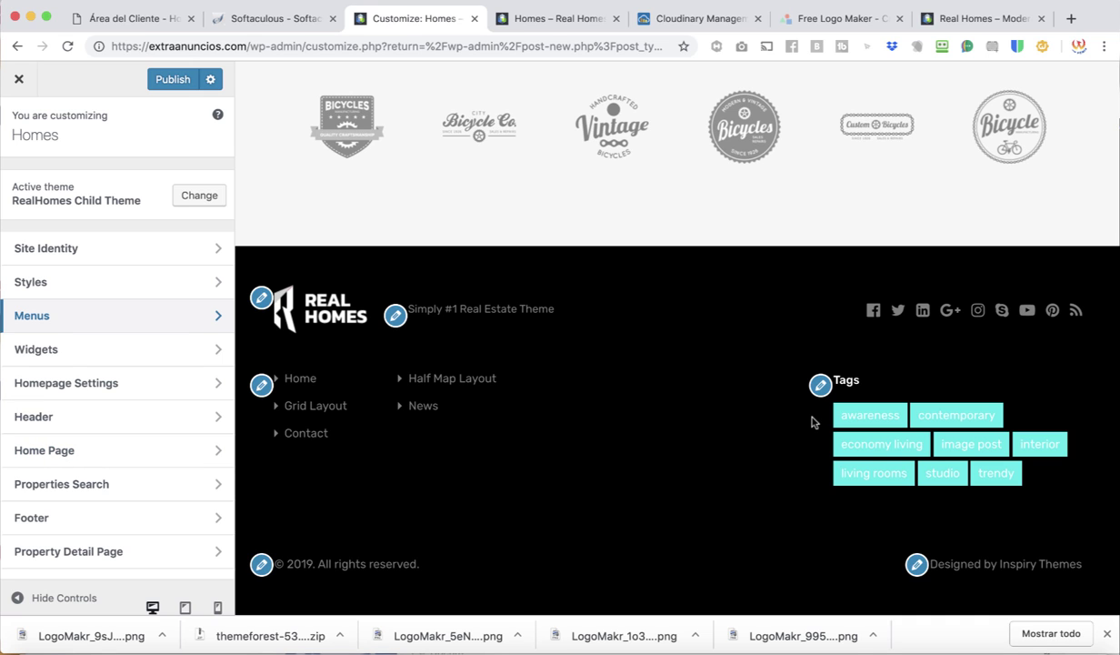
click(261, 385)
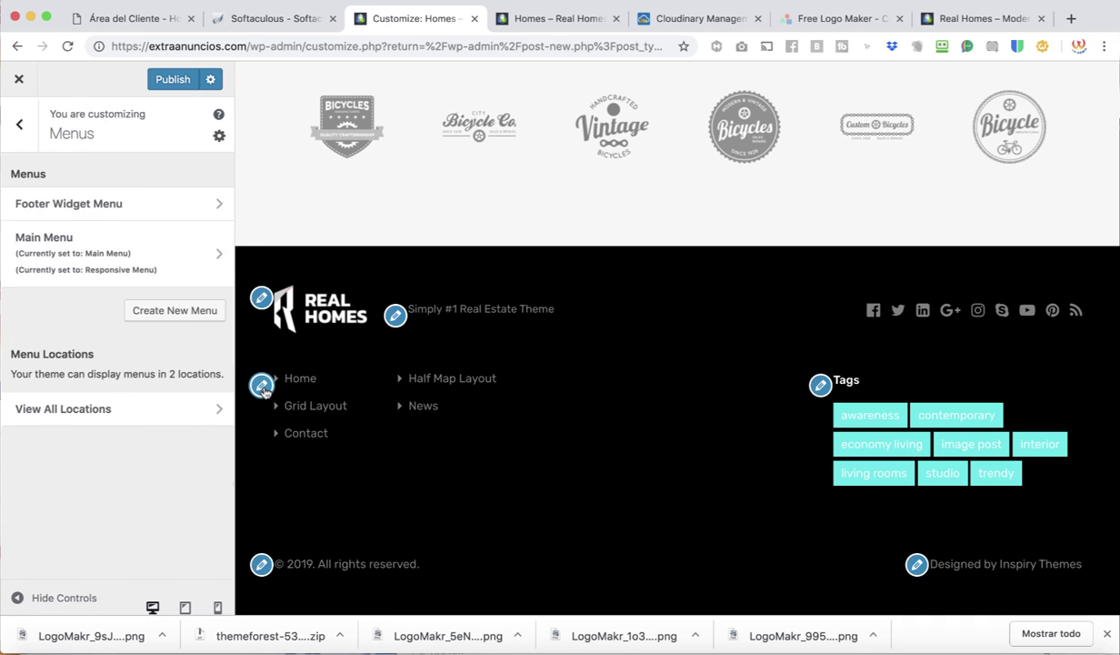
click(394, 315)
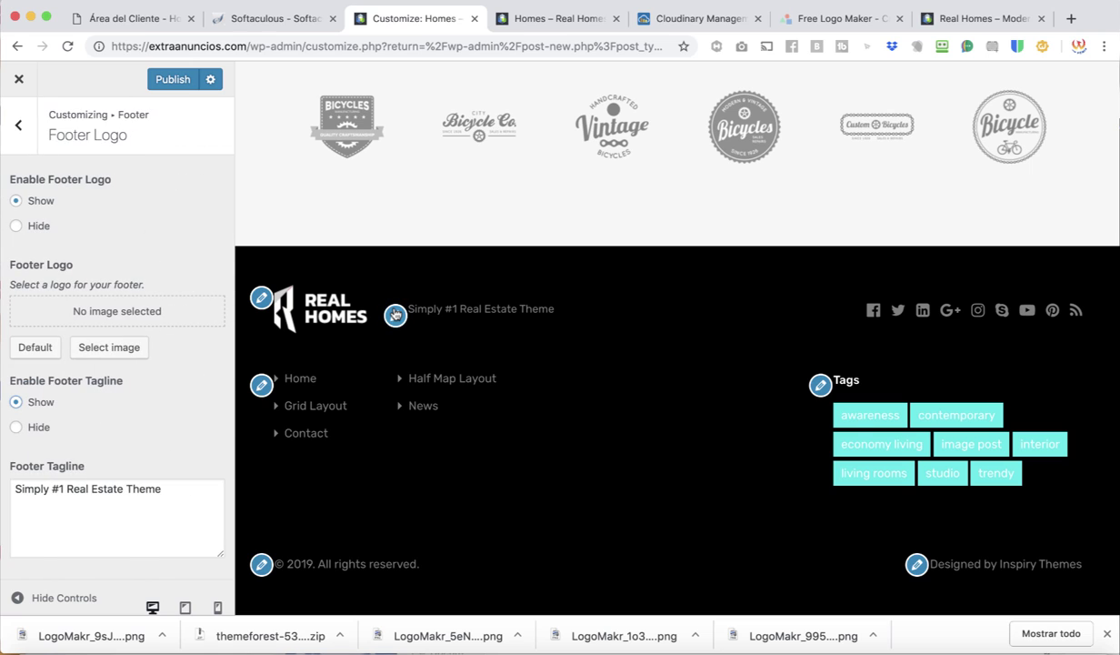
click(916, 565)
Step: Review the footer copyright and designed-by text, then back out to the main sections
scroll(640, 314, up, 12)
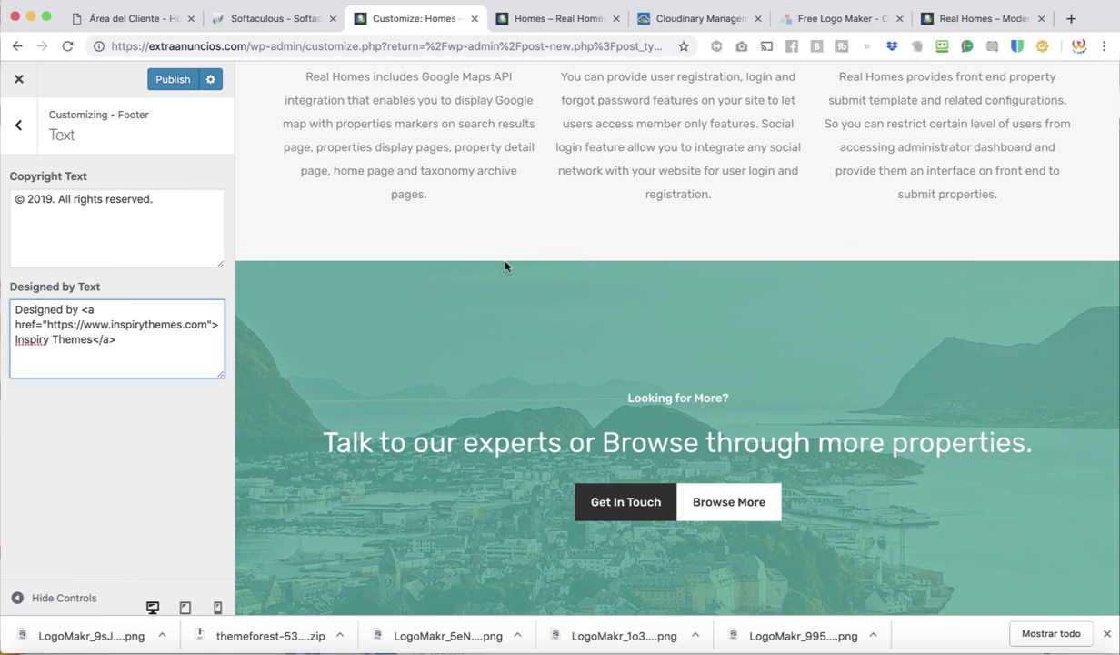
scroll(595, 291, up, 15)
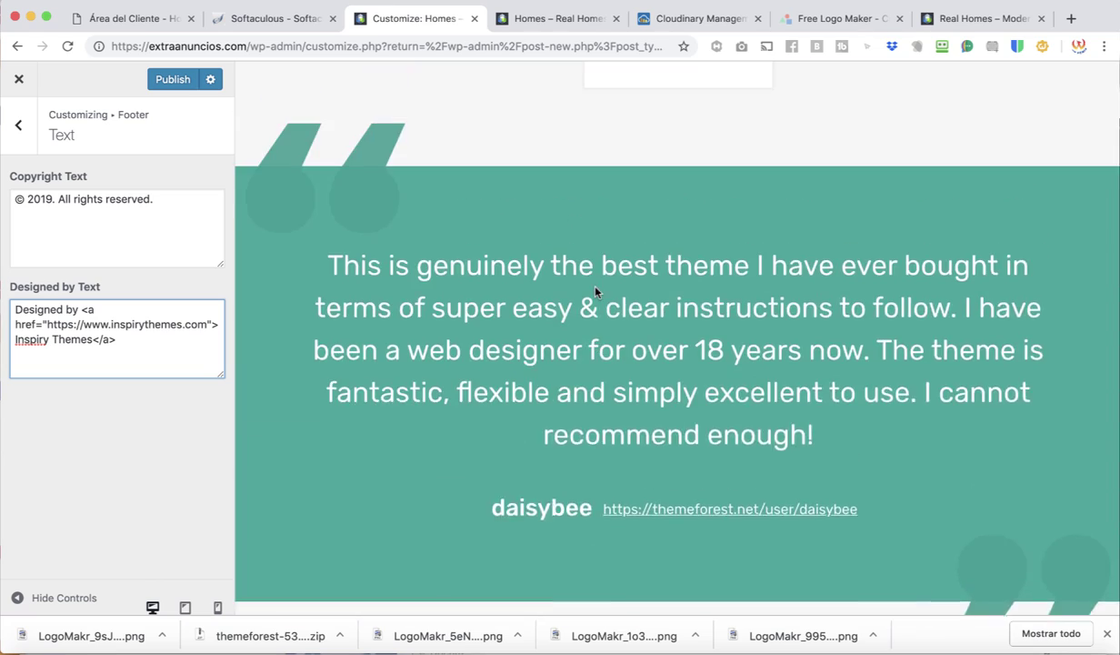
scroll(595, 292, up, 15)
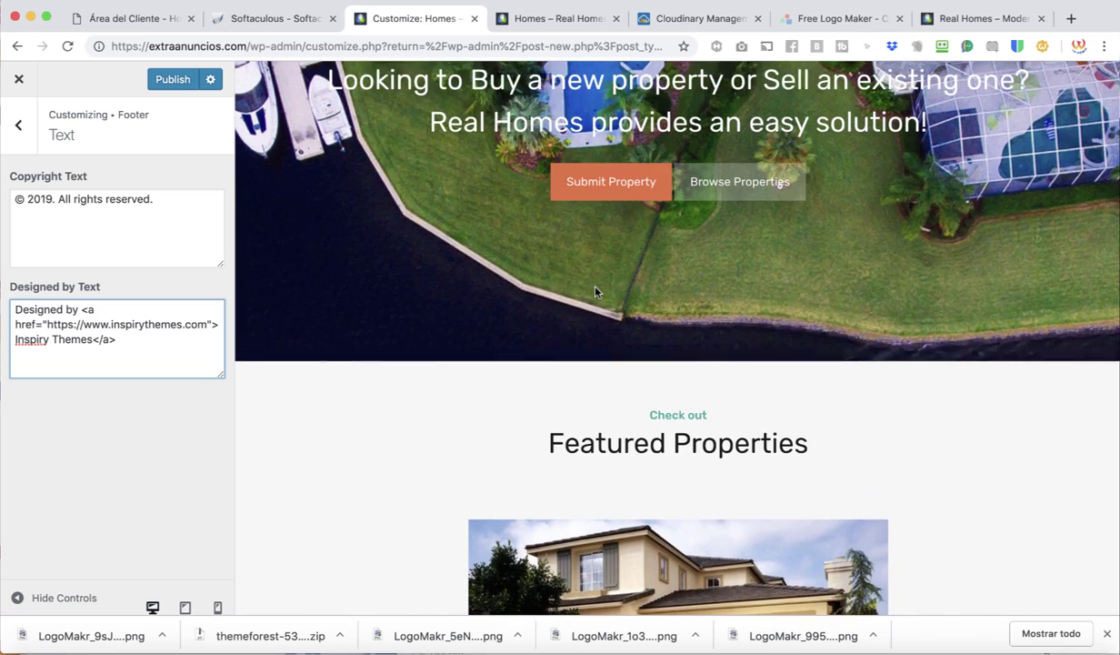
scroll(499, 350, down, 12)
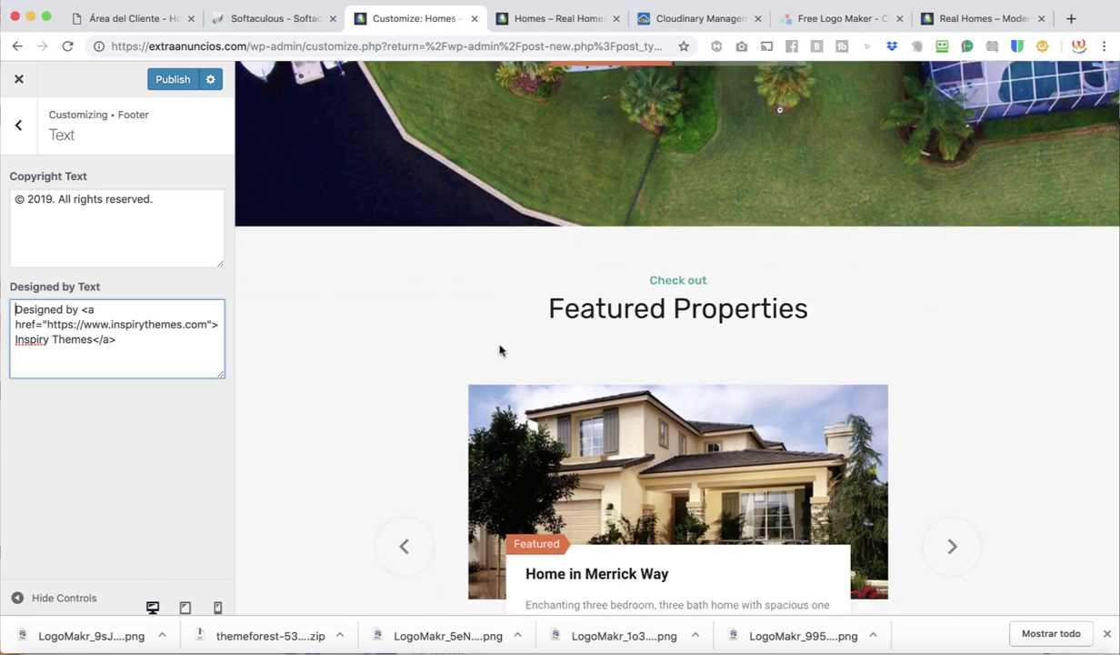
scroll(499, 350, down, 8)
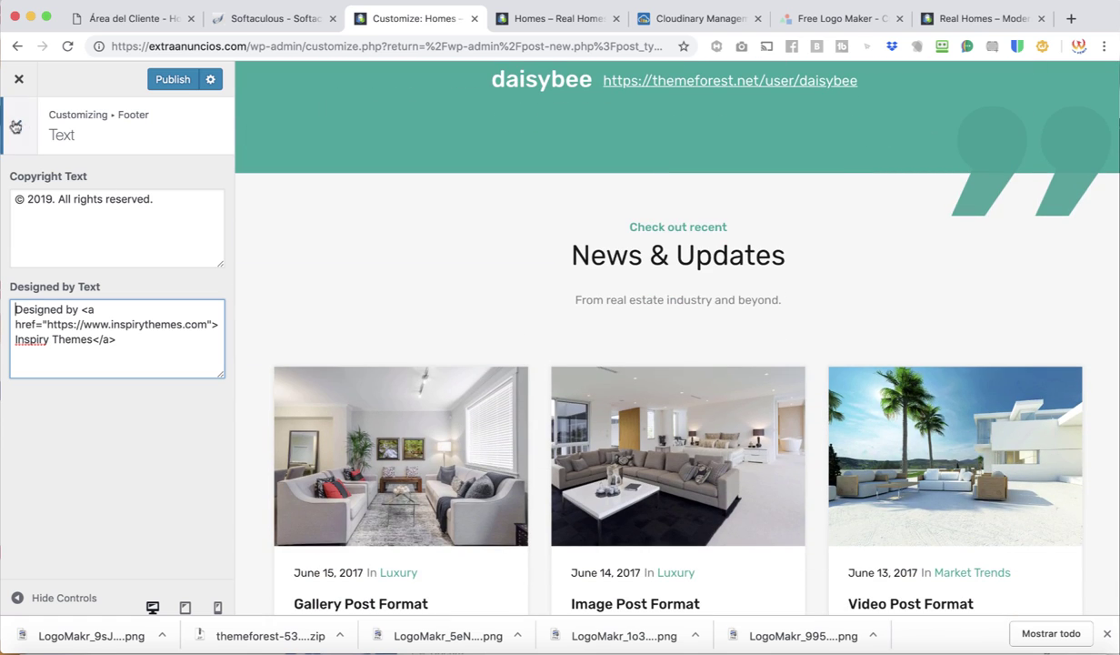
click(16, 126)
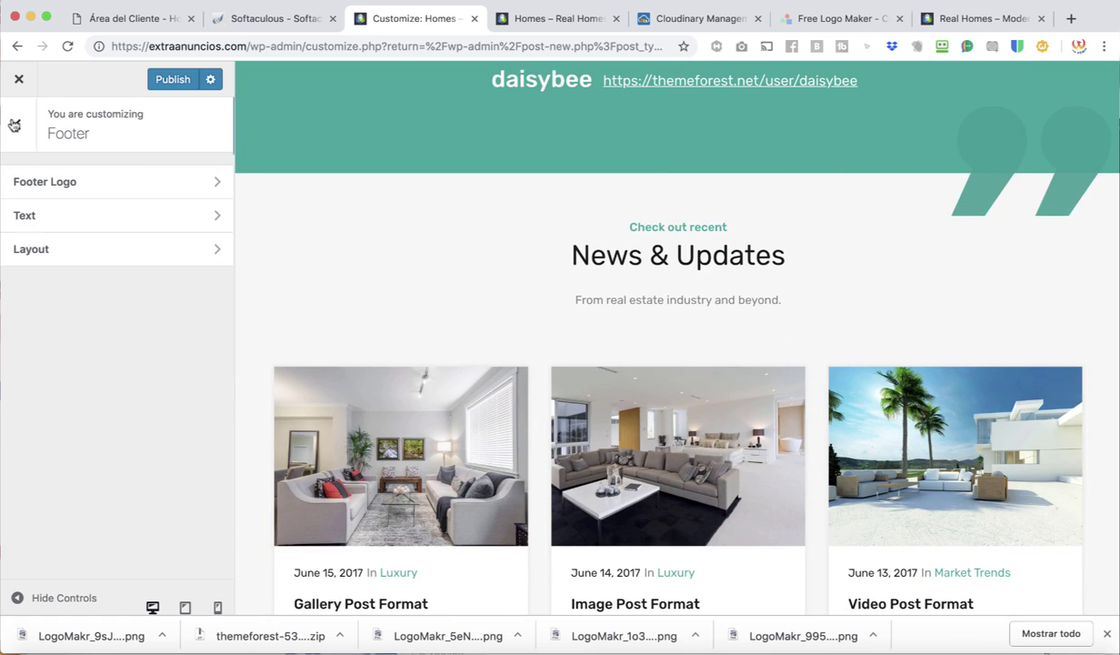
click(15, 127)
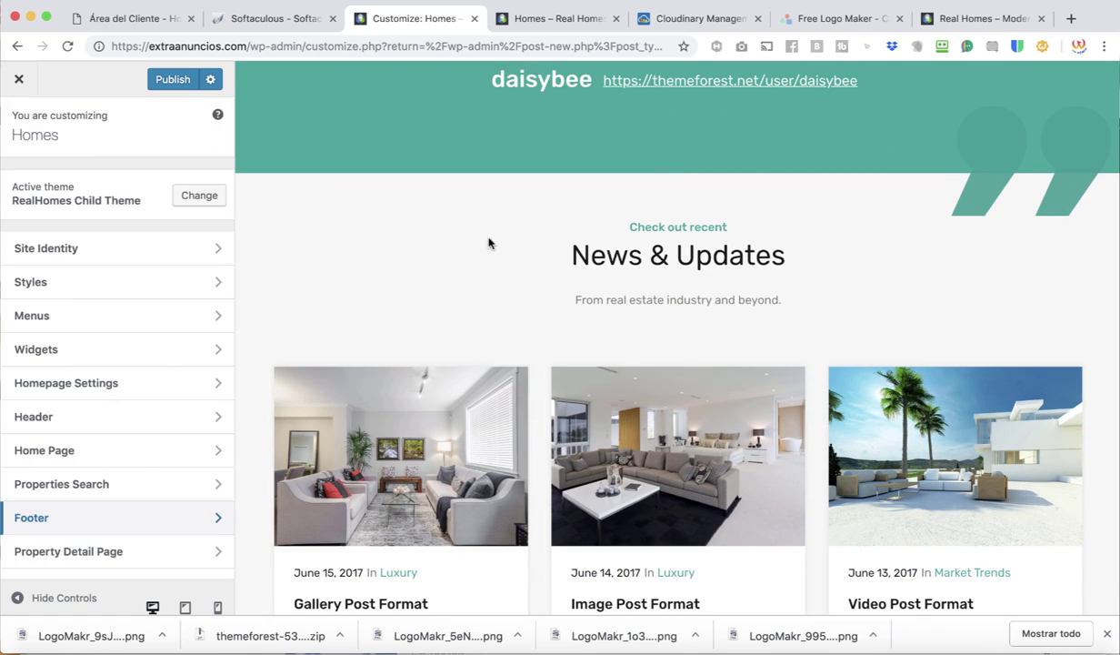
scroll(473, 232, up, 5)
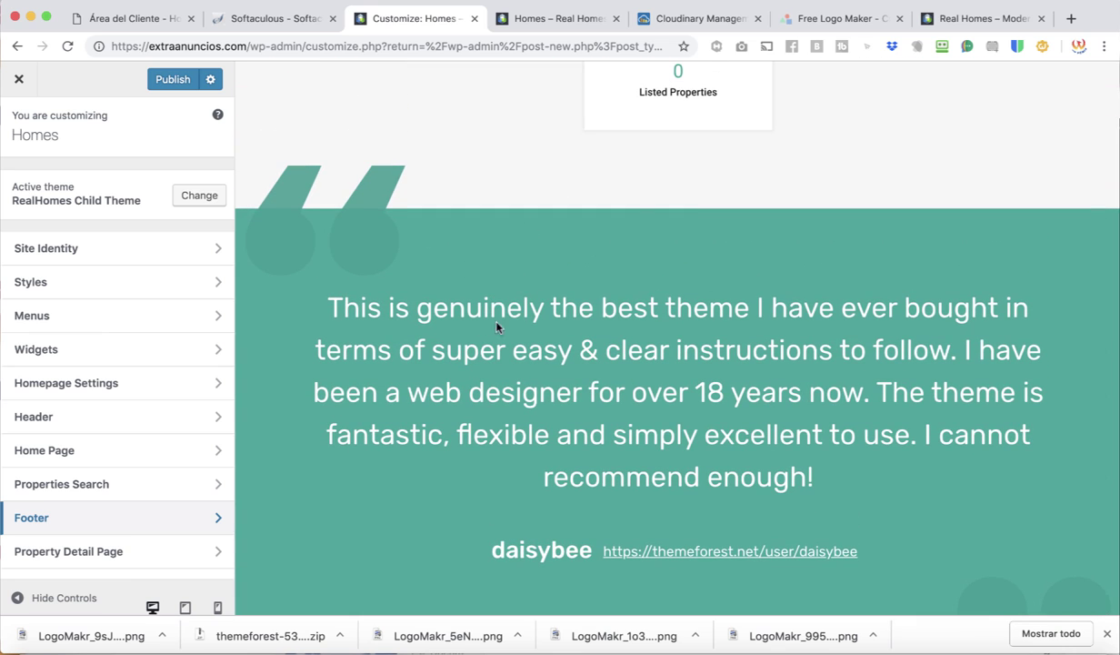
scroll(470, 449, down, 2)
click(135, 548)
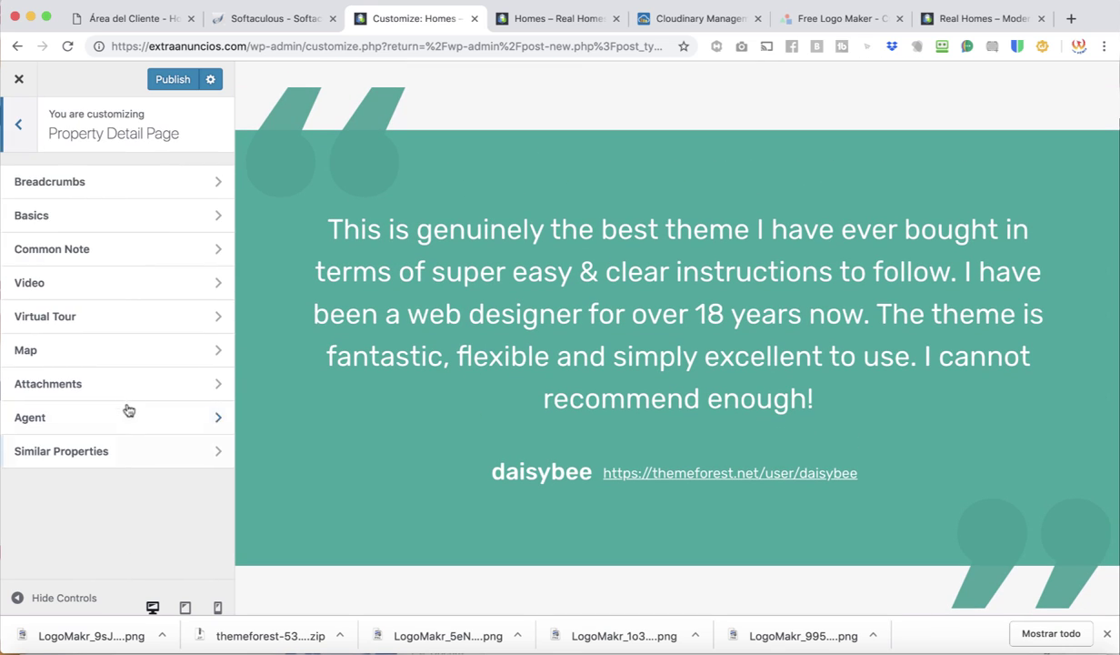
click(118, 187)
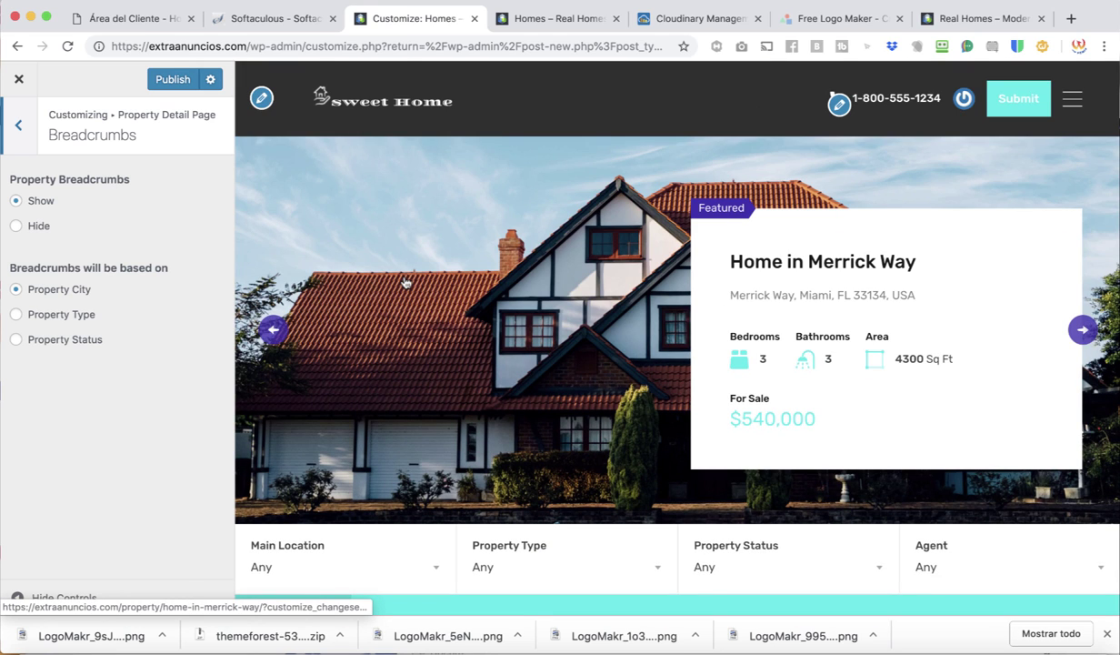
scroll(407, 282, down, 2)
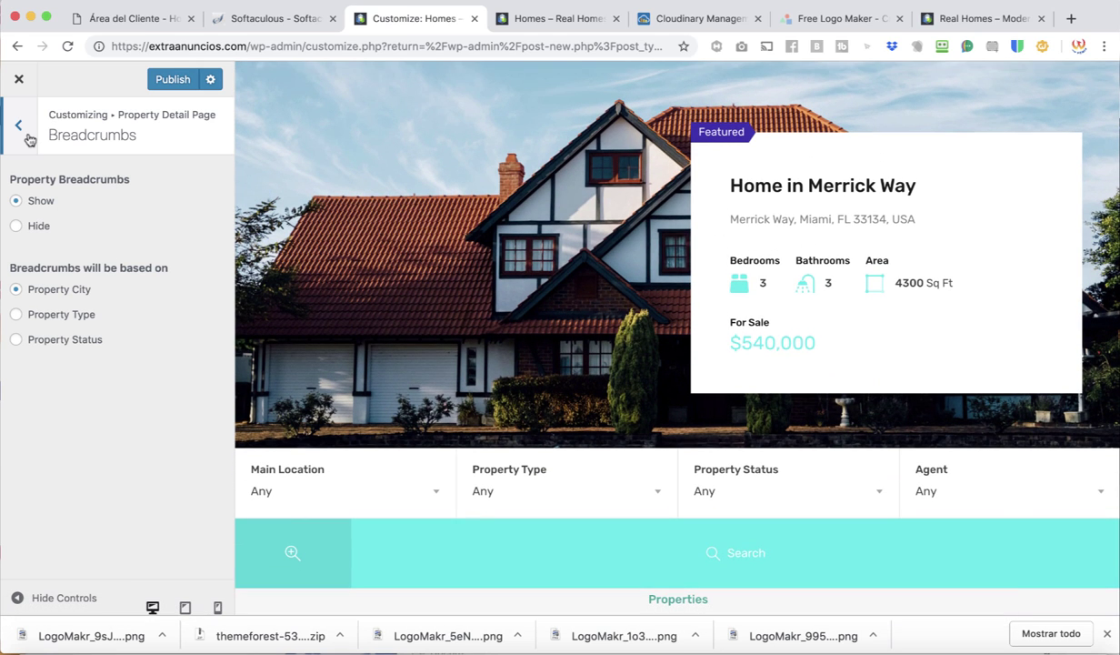
click(28, 139)
click(88, 215)
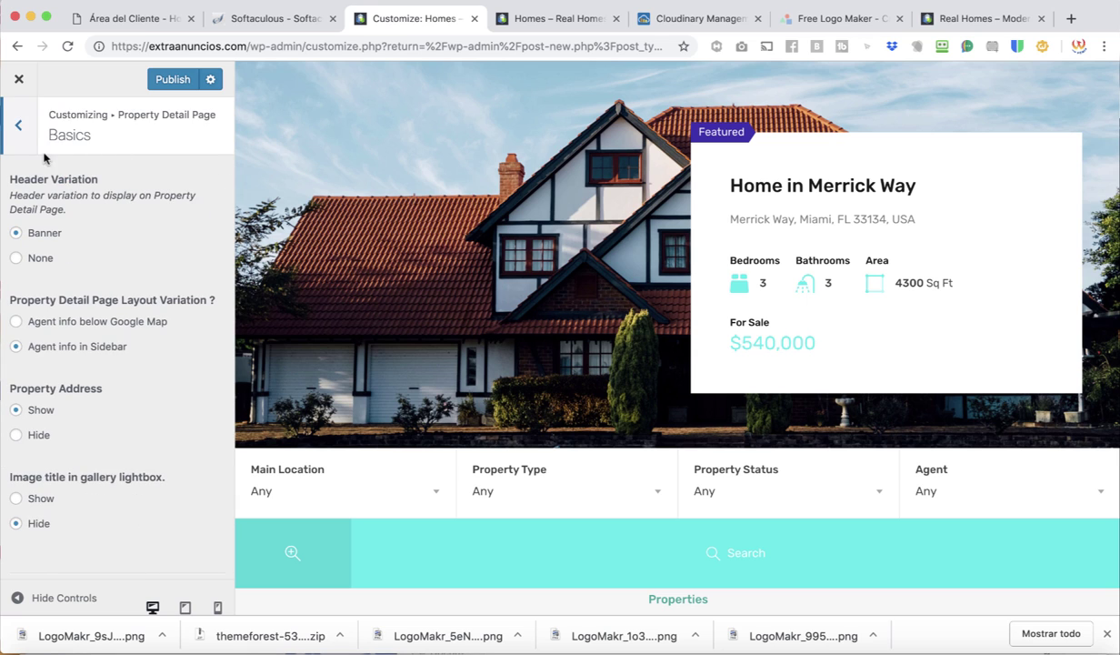
click(20, 125)
click(68, 247)
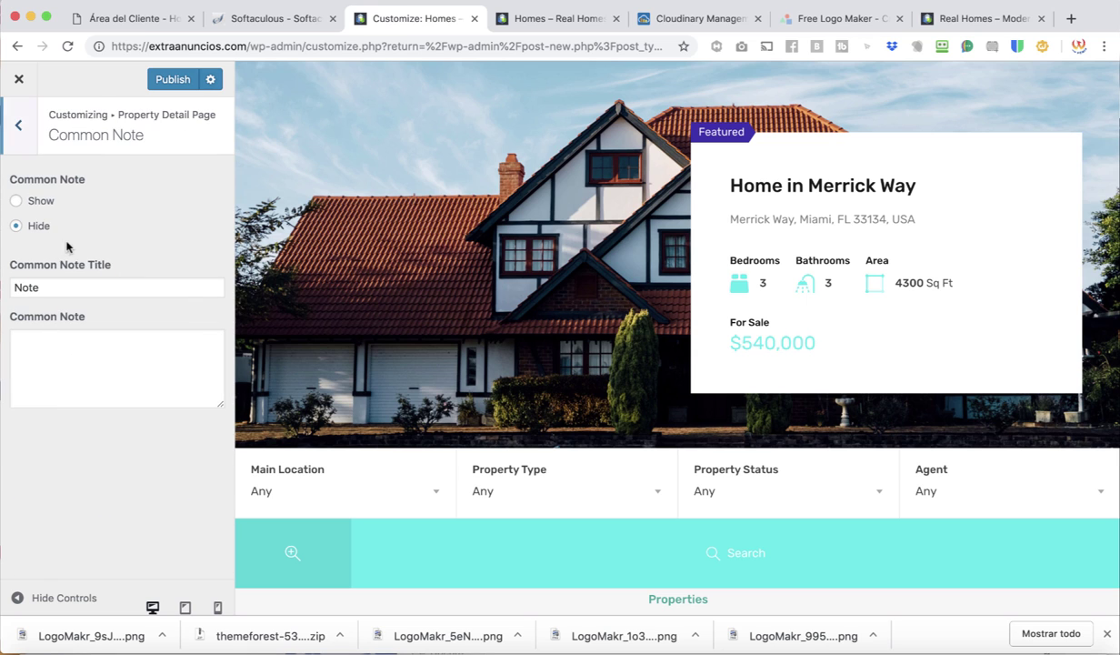
click(27, 148)
click(28, 148)
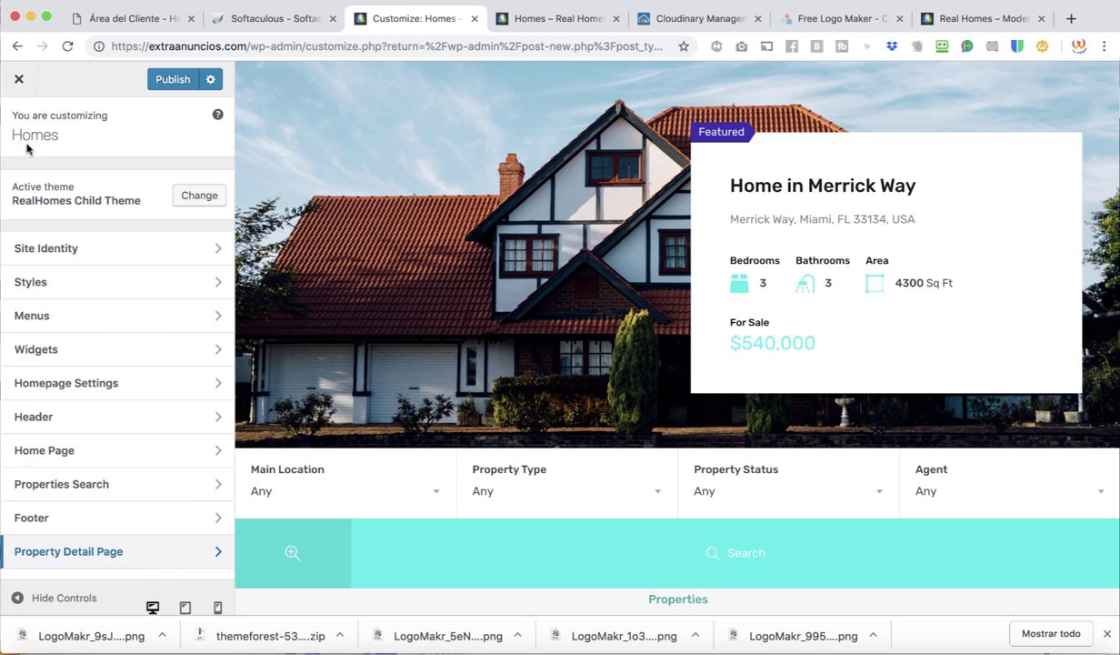
scroll(113, 470, down, 5)
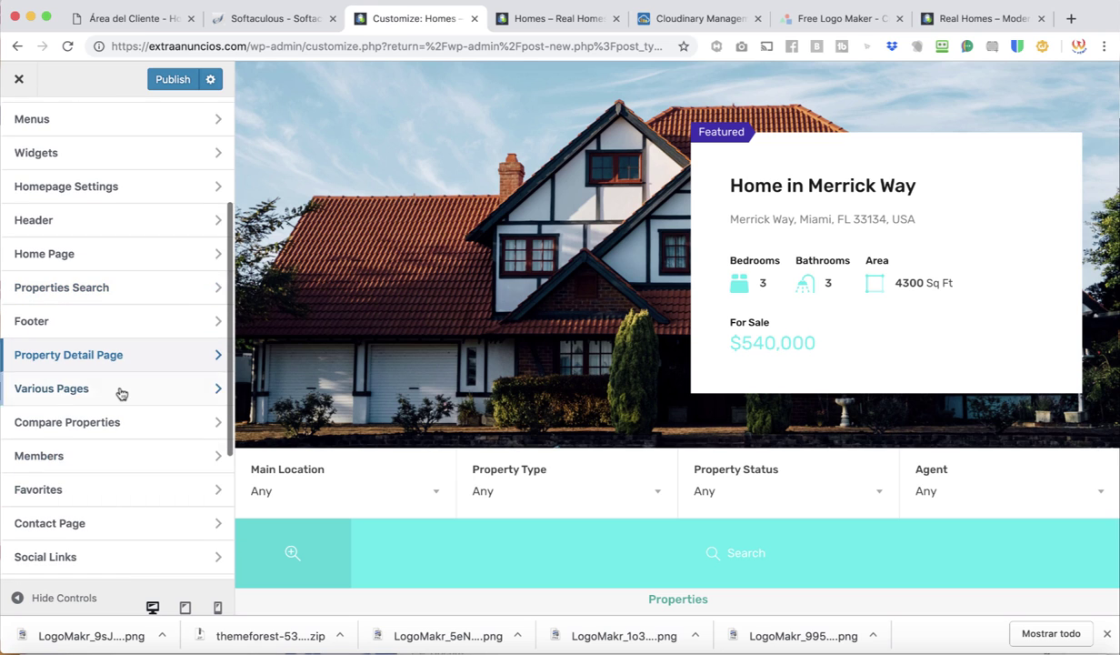
click(122, 391)
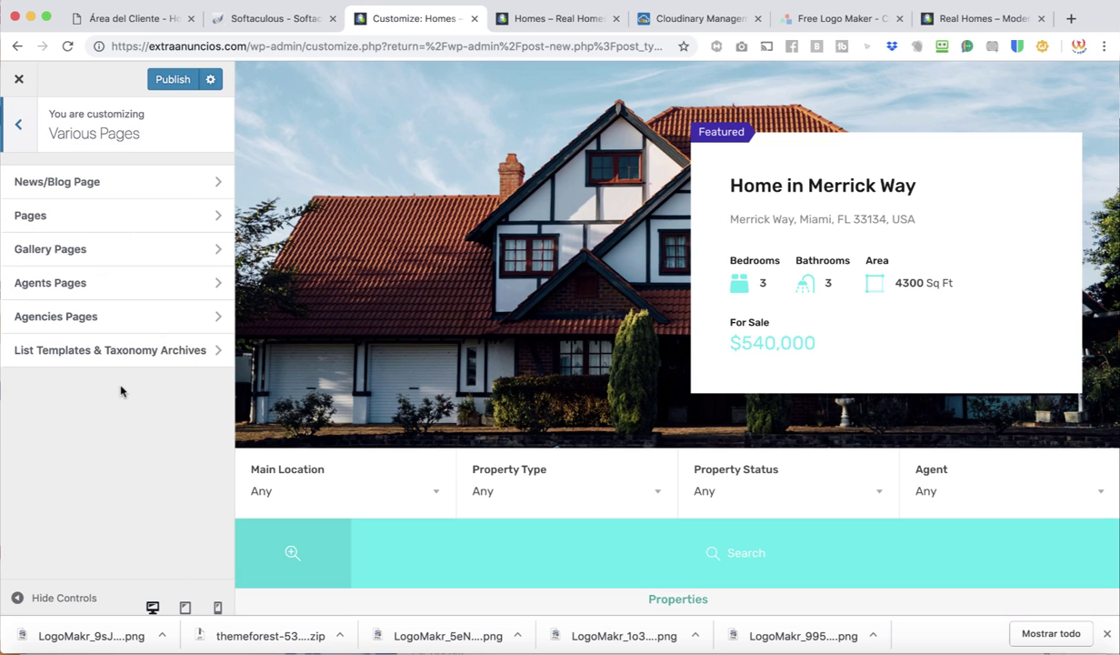
click(126, 187)
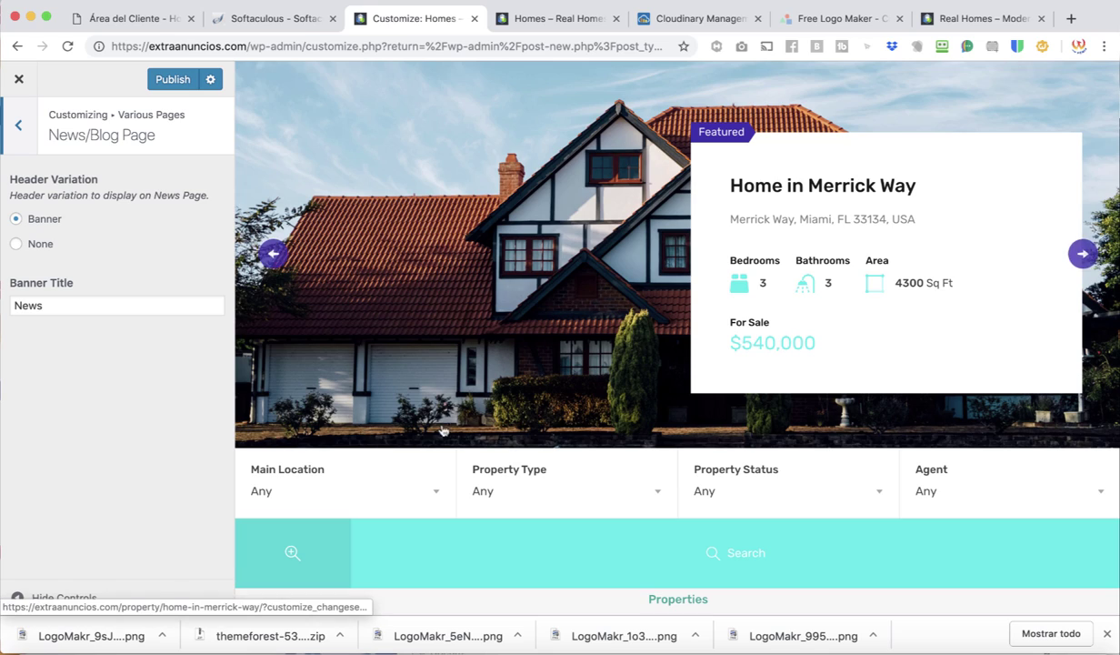
scroll(450, 433, down, 5)
scroll(450, 432, down, 18)
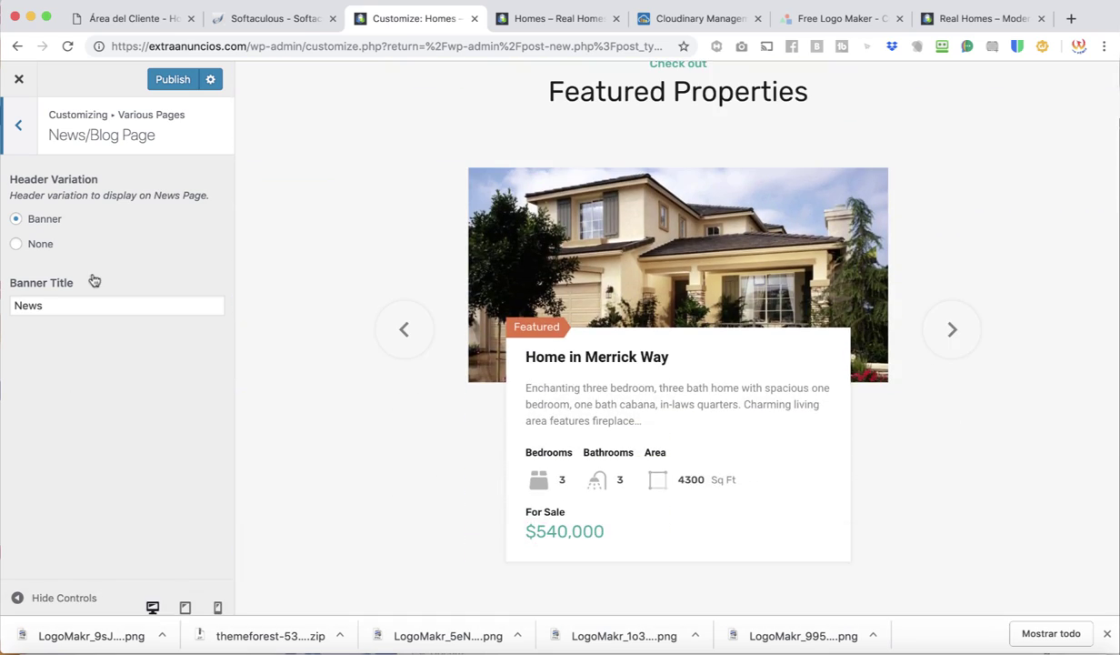
scroll(505, 364, down, 15)
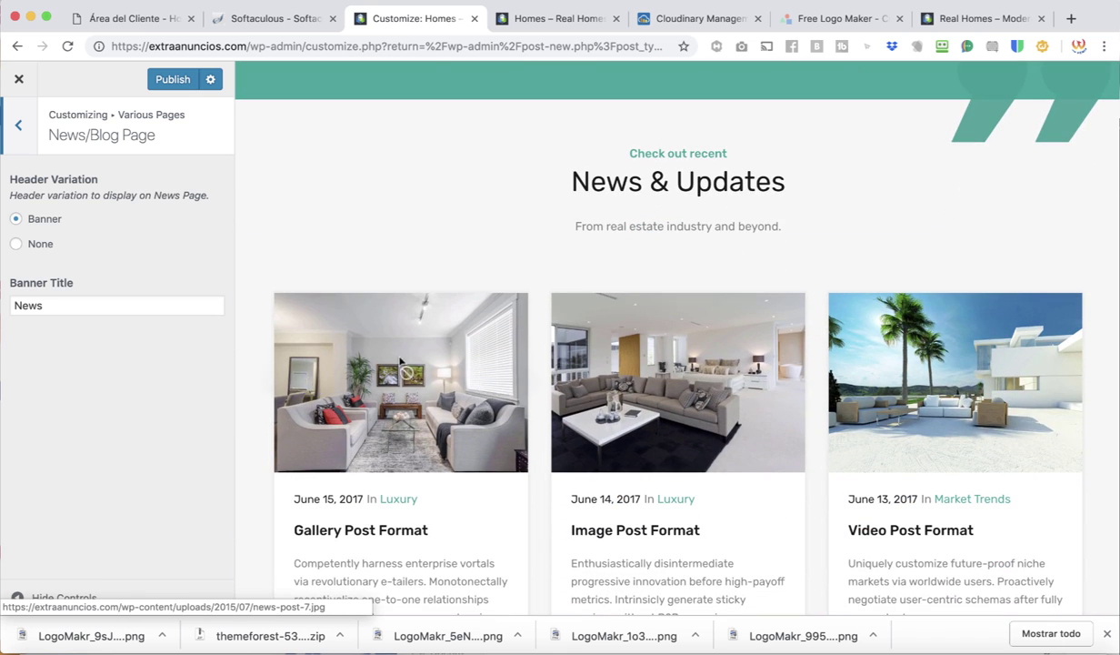
scroll(400, 362, up, 5)
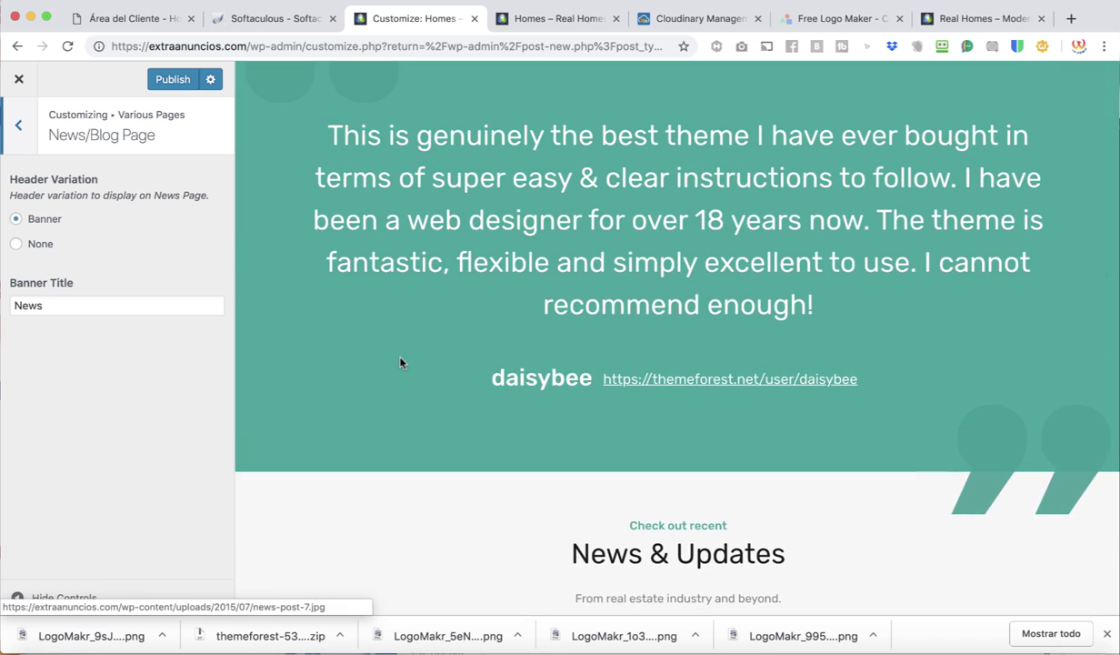
click(76, 306)
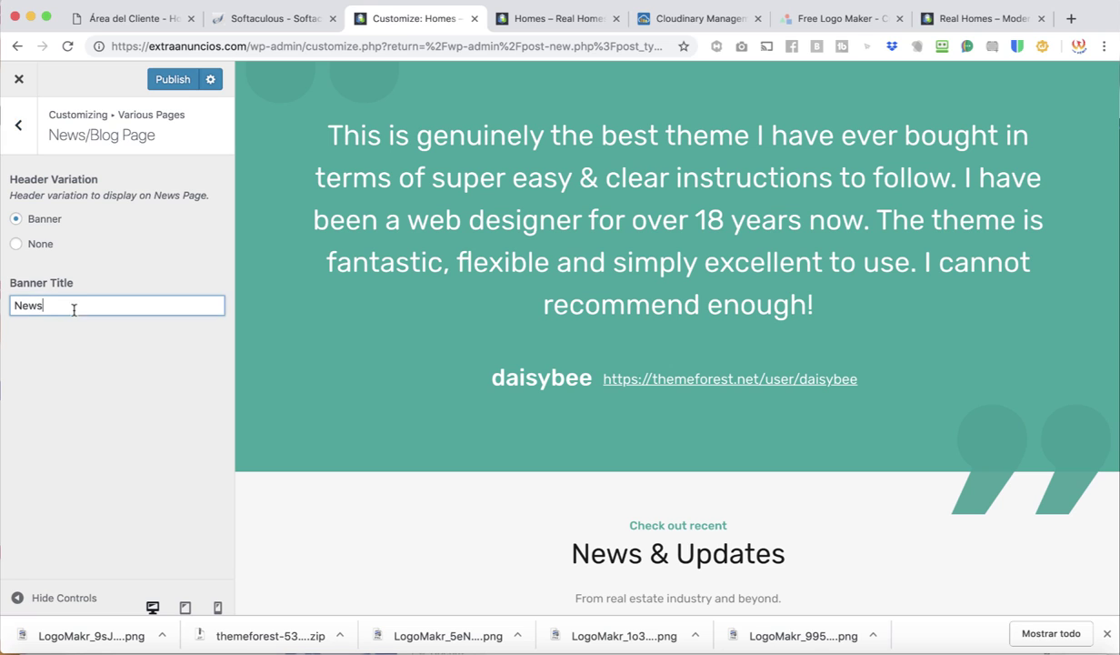
click(17, 126)
click(95, 218)
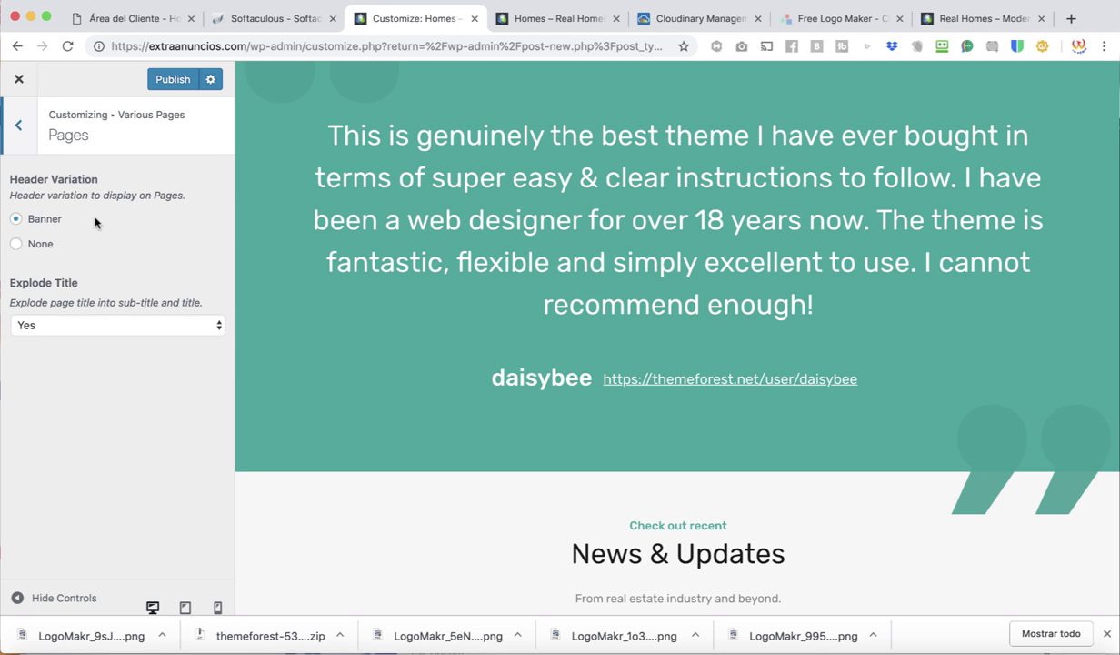
click(23, 124)
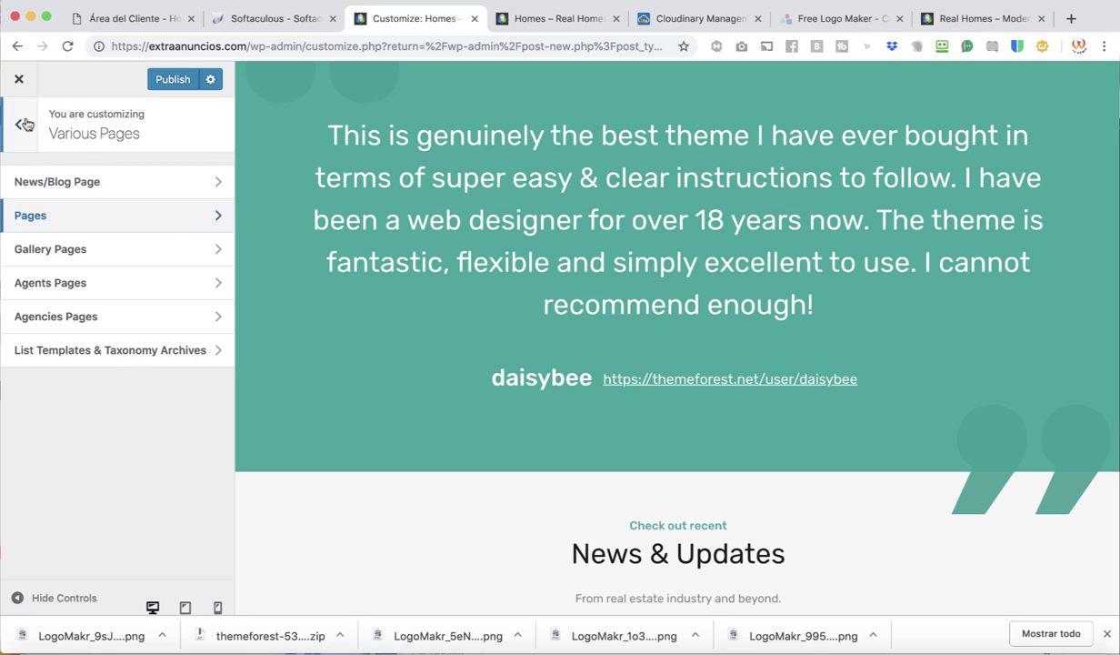
click(69, 255)
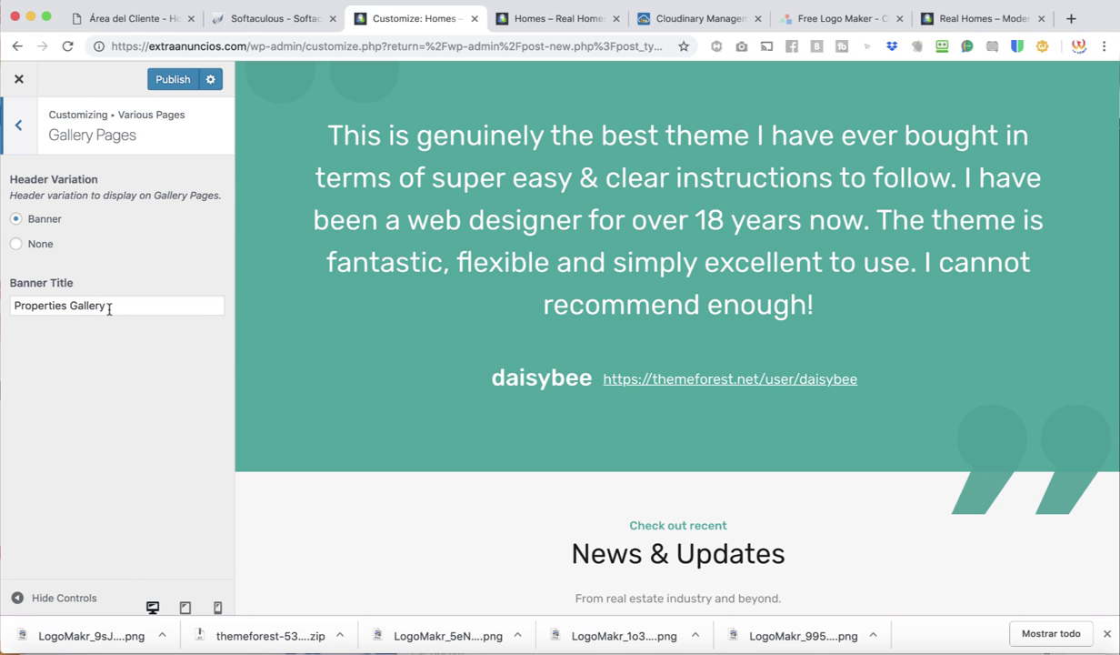
scroll(424, 283, up, 20)
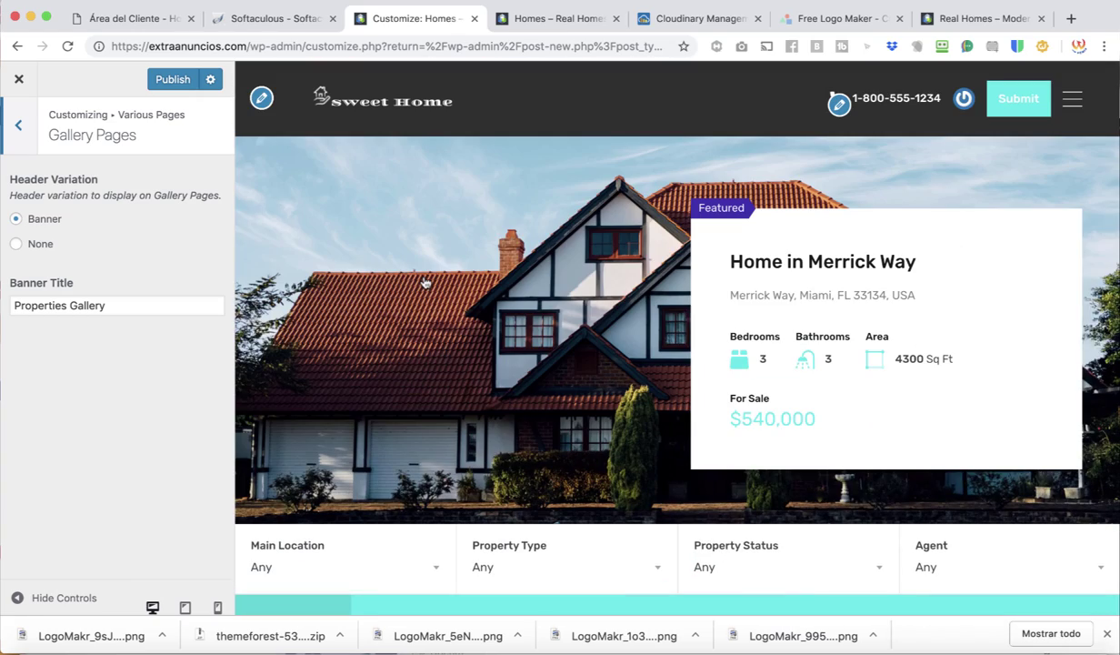
click(1073, 108)
scroll(1045, 391, down, 2)
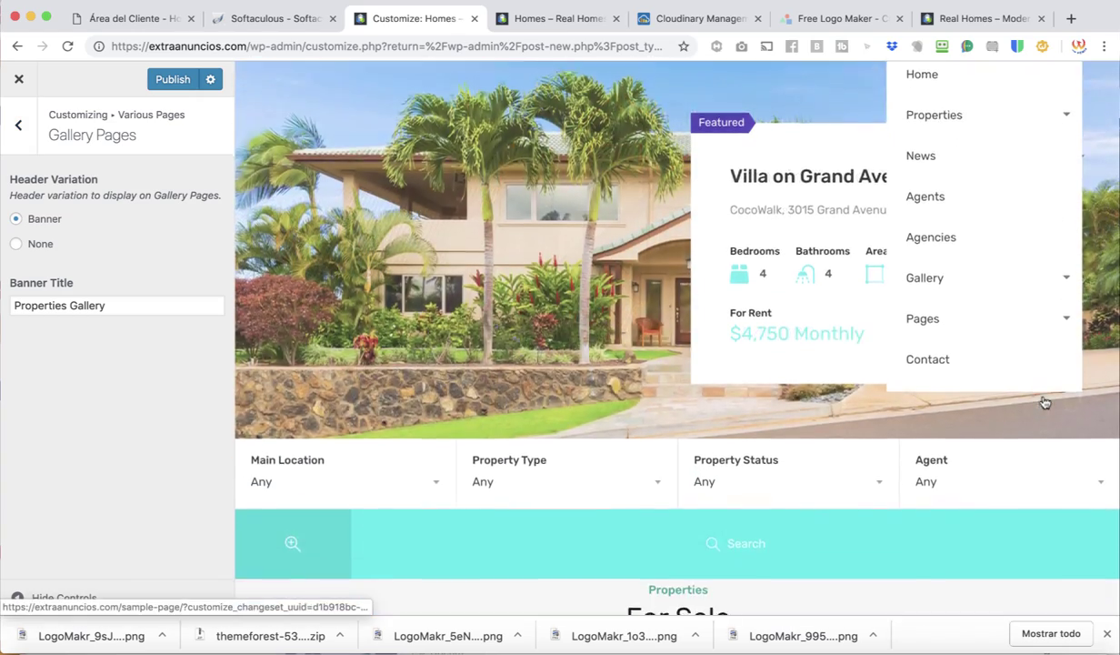
scroll(1046, 403, up, 2)
click(15, 136)
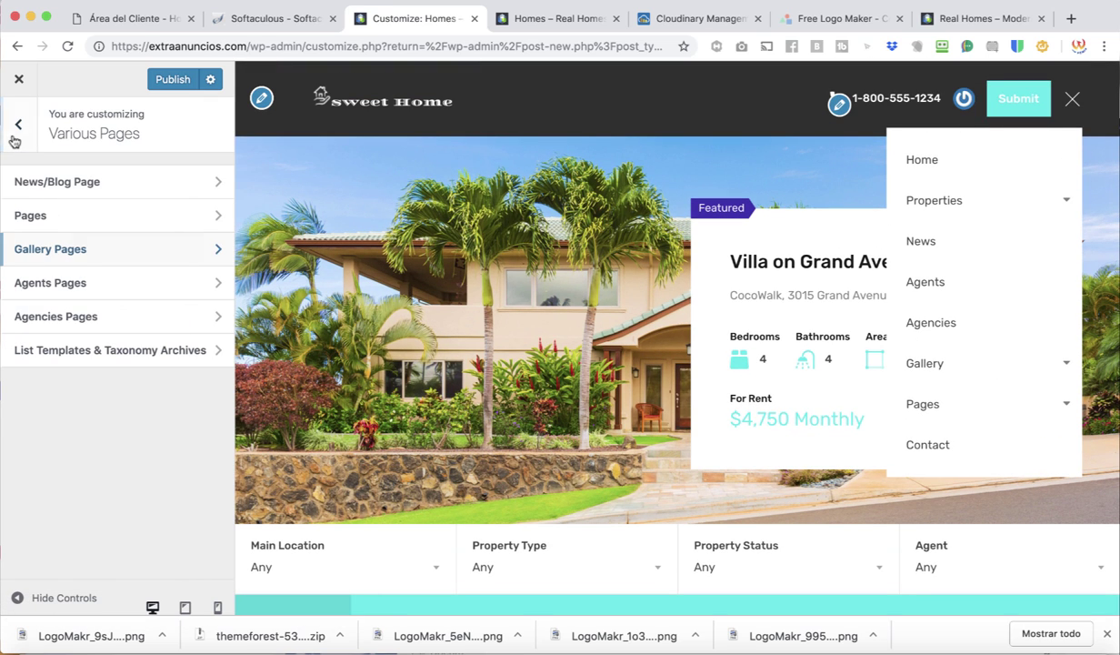
click(16, 138)
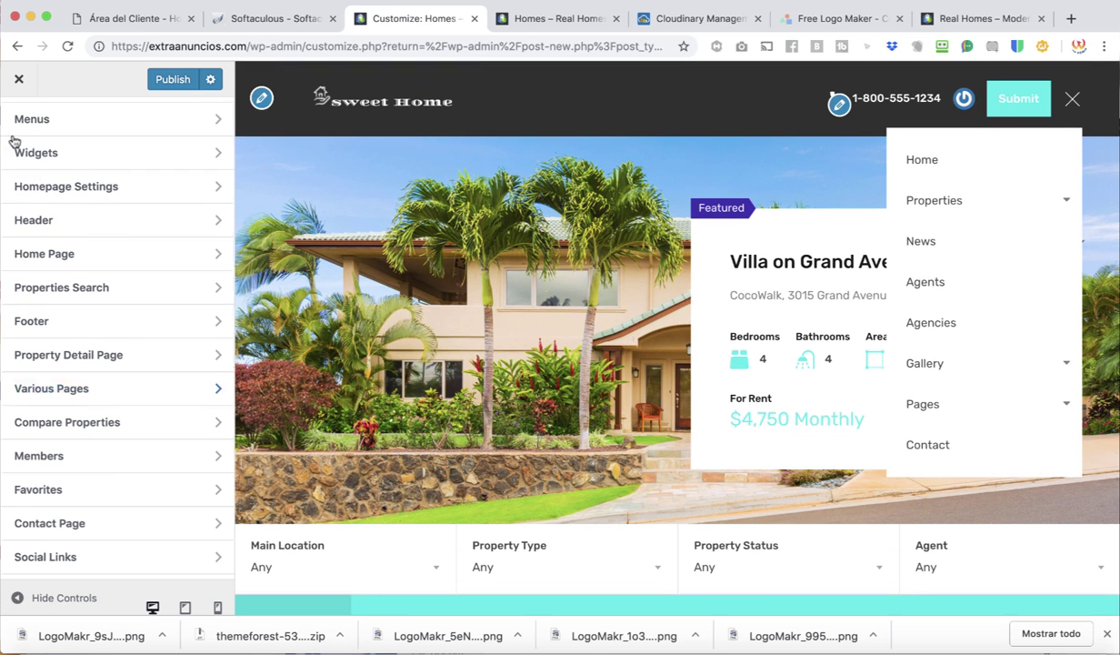
Step: Set Compare Properties to Enable and return to the main Customizer section list
click(75, 425)
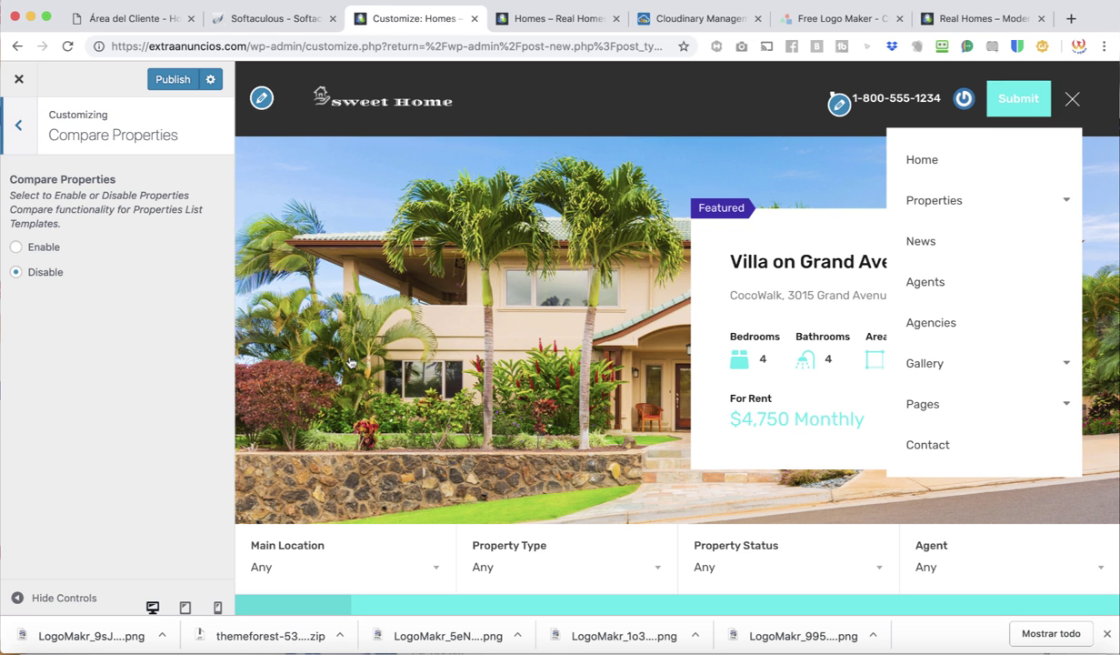
click(17, 248)
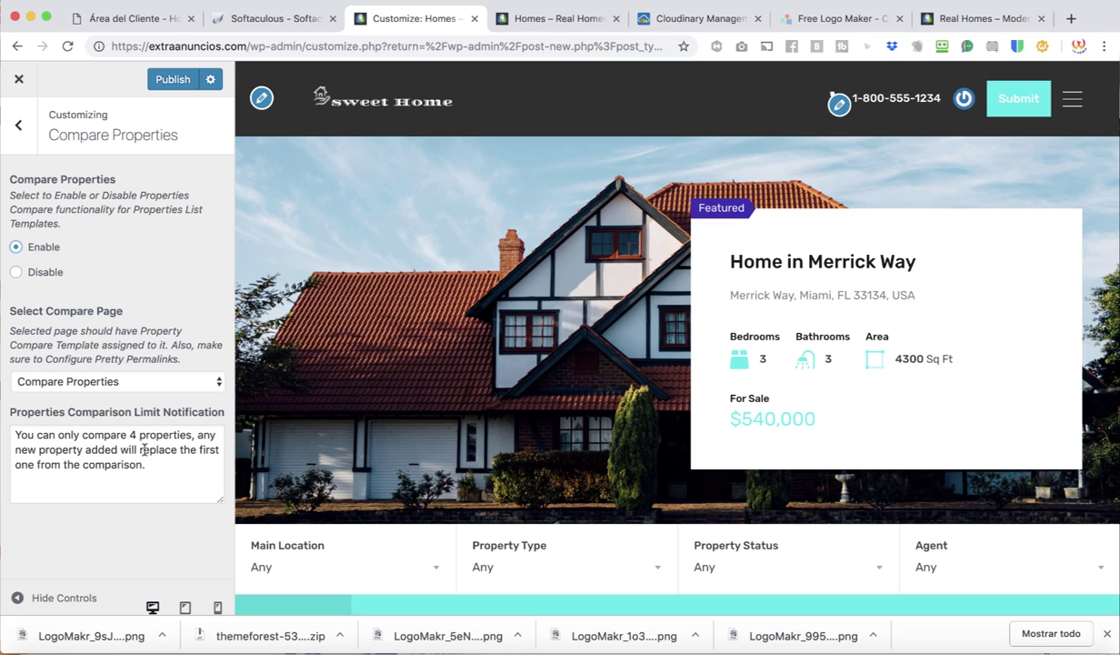
scroll(434, 556, down, 10)
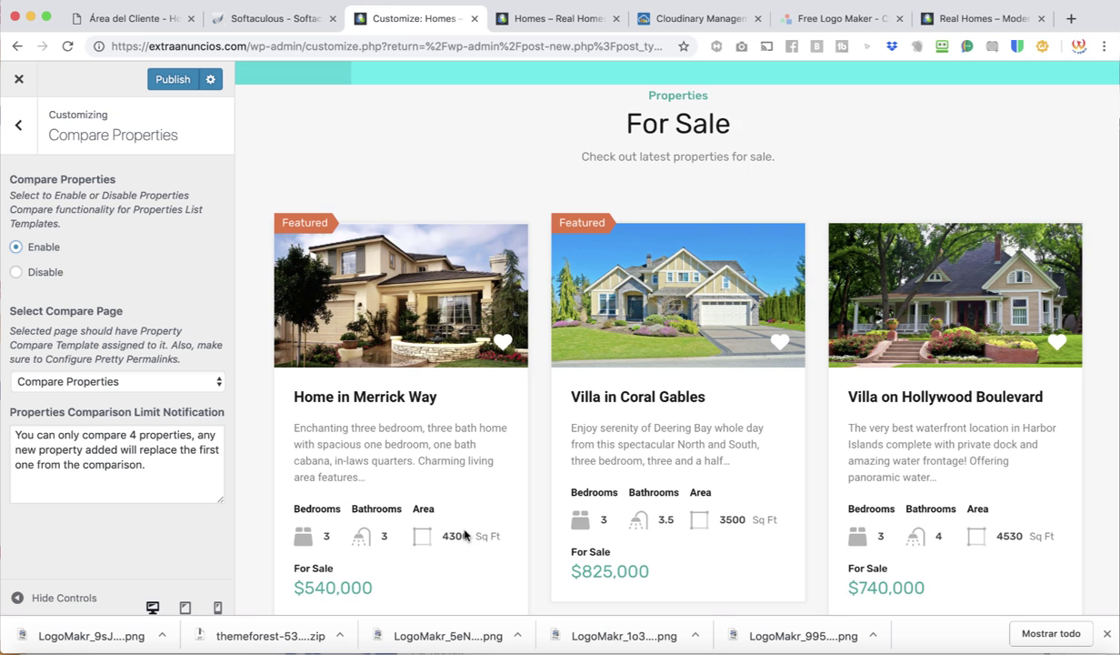
scroll(464, 535, down, 3)
scroll(463, 536, up, 4)
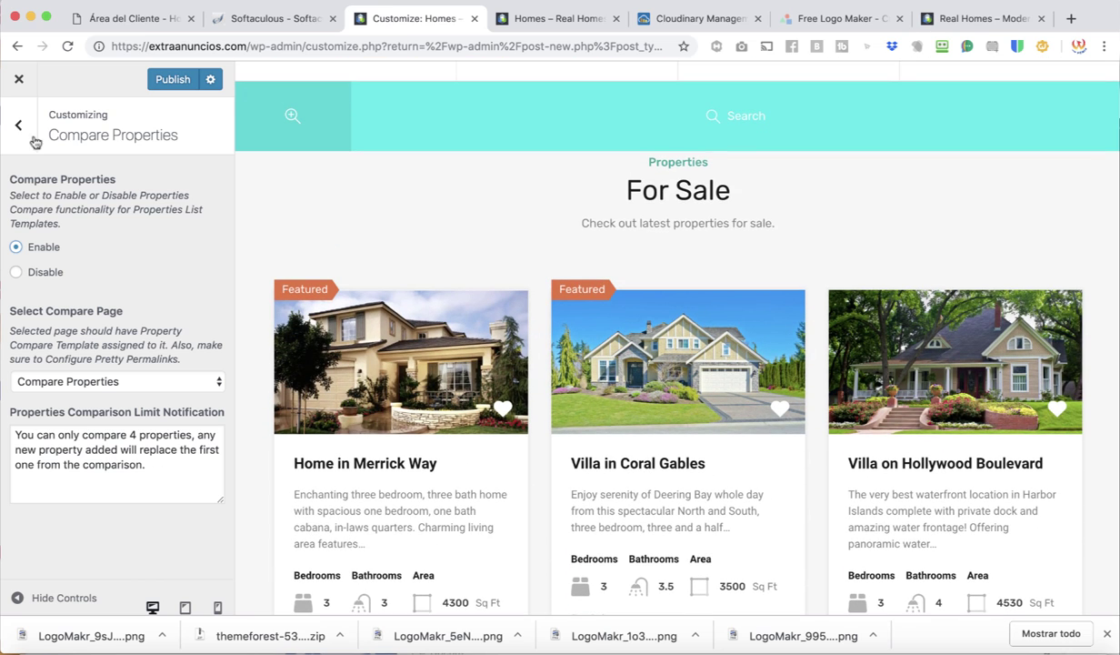
click(22, 132)
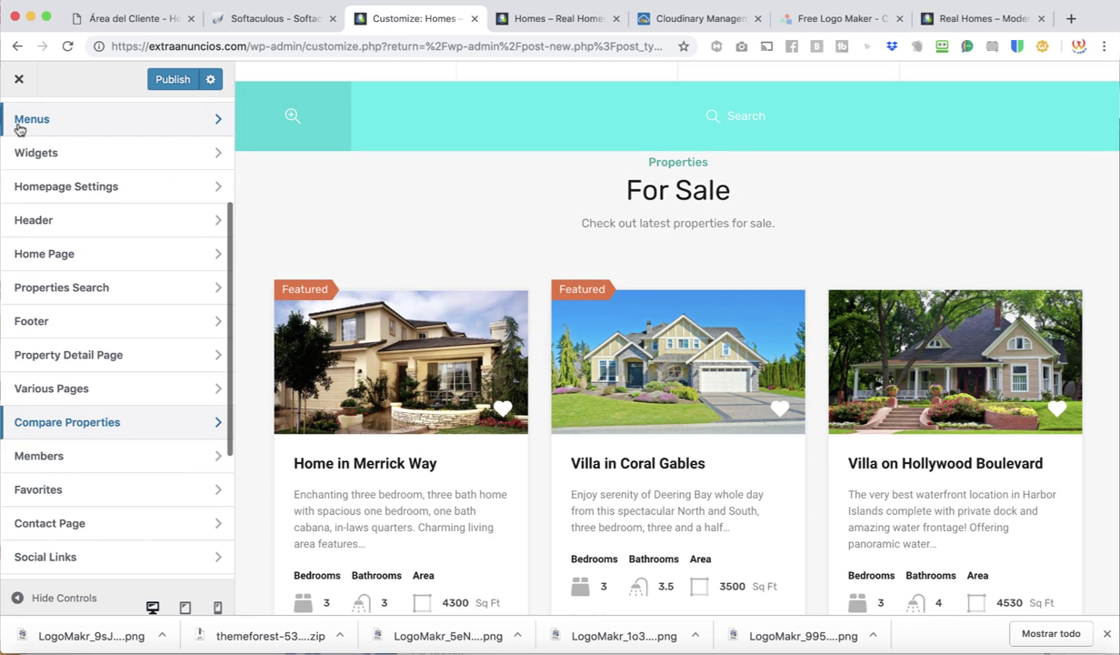
click(117, 459)
Step: Keep the Members Basic admin access level at Contributor
click(74, 191)
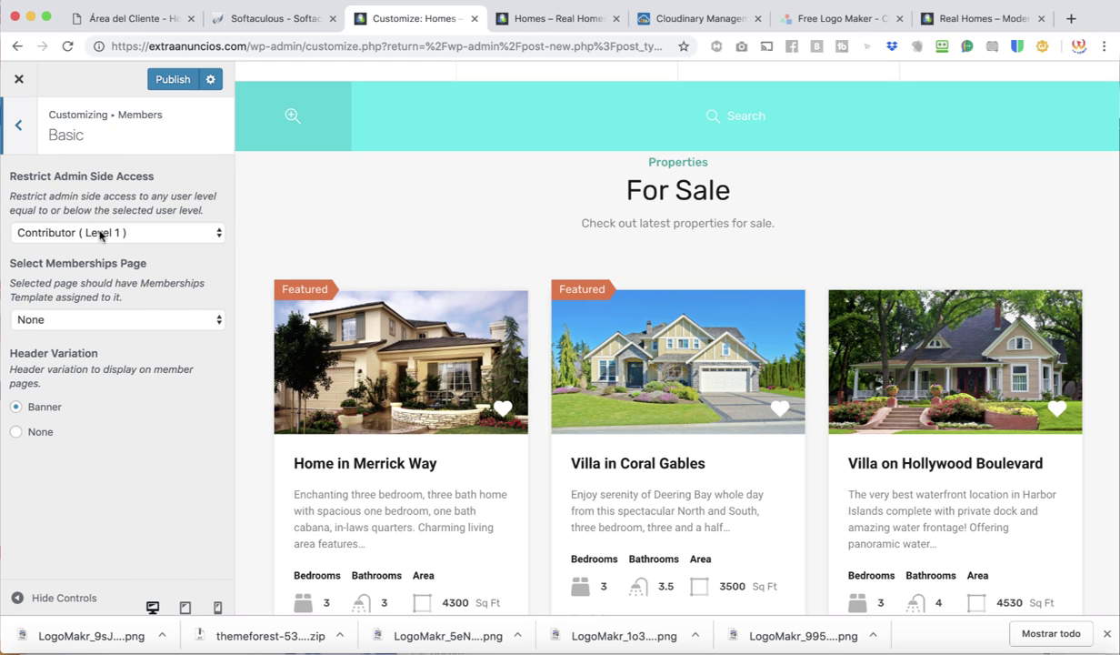
click(101, 235)
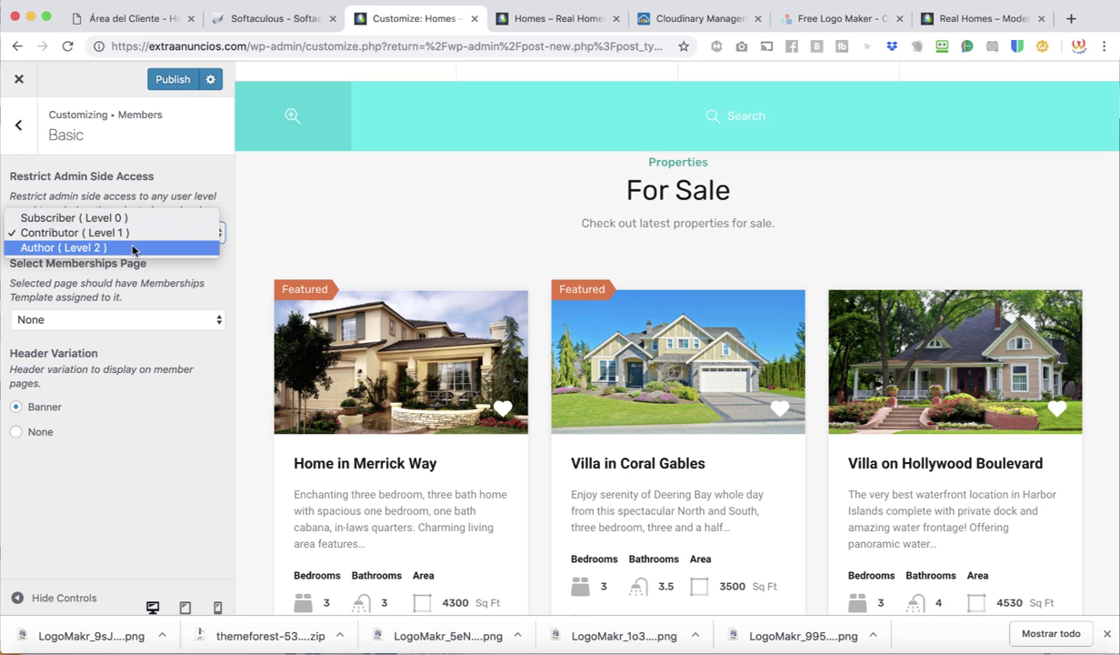
click(160, 194)
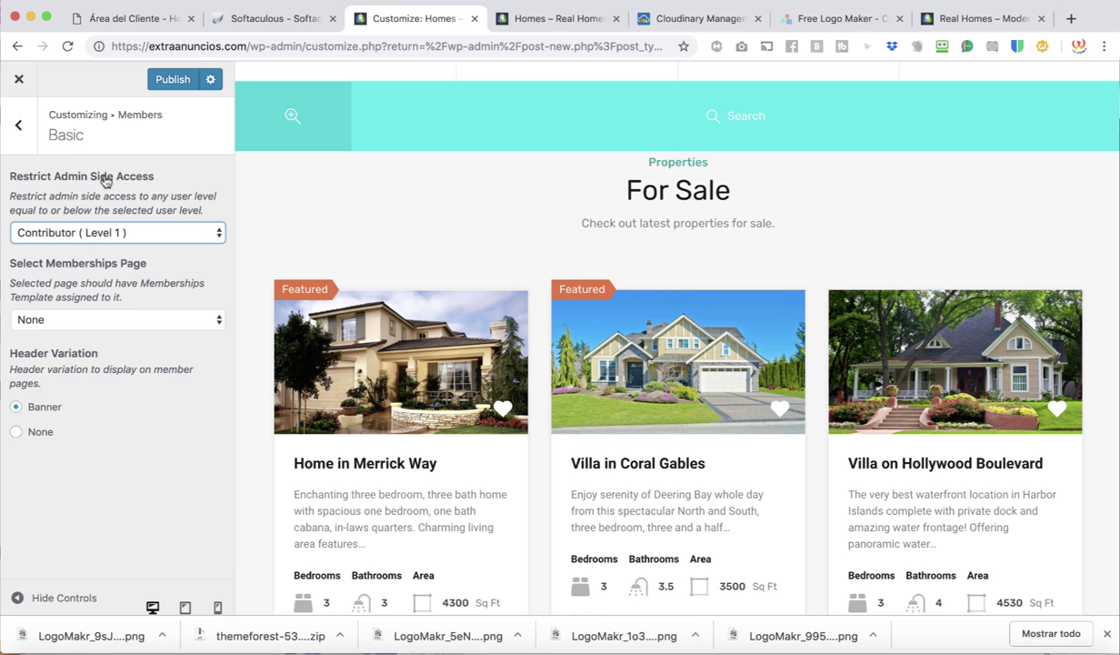
click(18, 124)
Step: Look through Login & Register and Edit Profile, then open Members > Submit Property
click(102, 215)
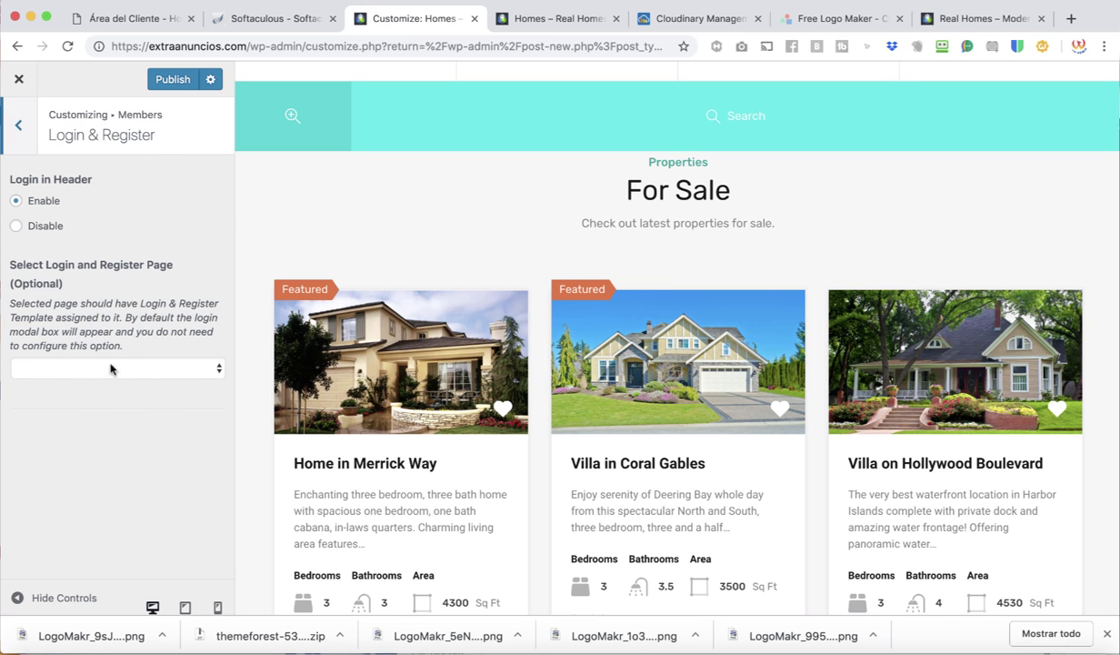
click(19, 131)
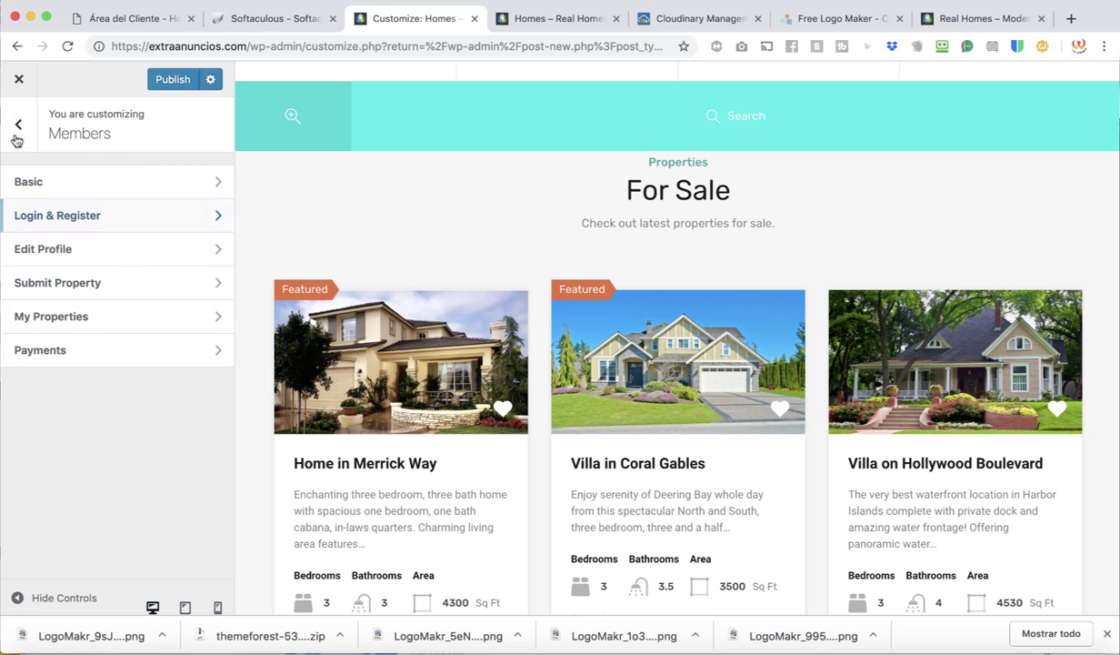
click(64, 249)
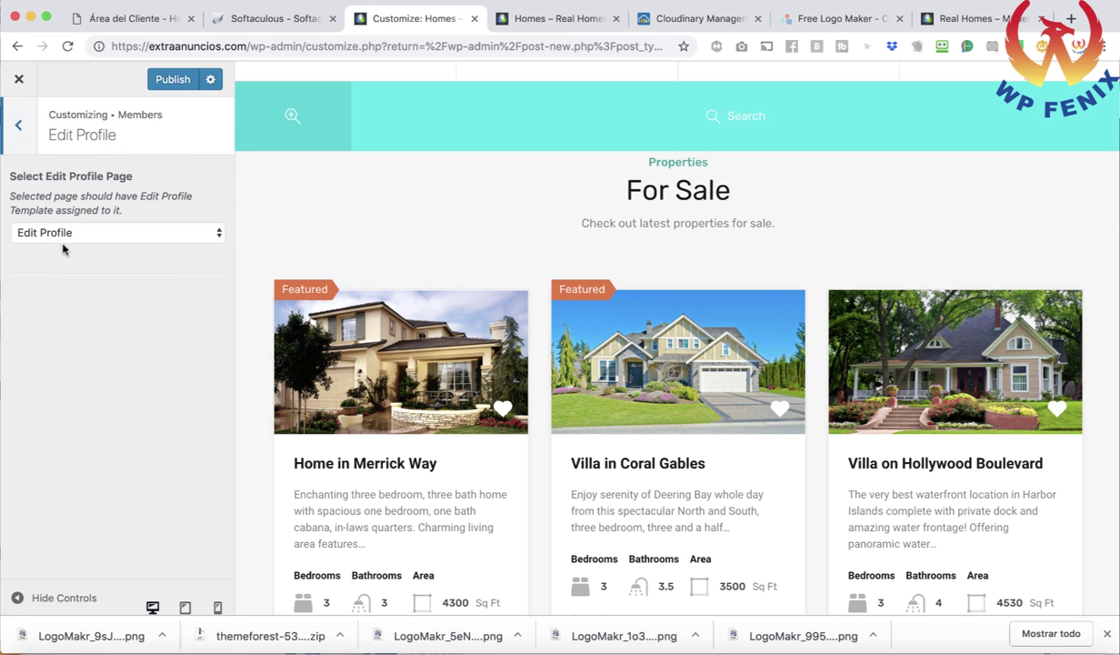
click(28, 147)
click(80, 284)
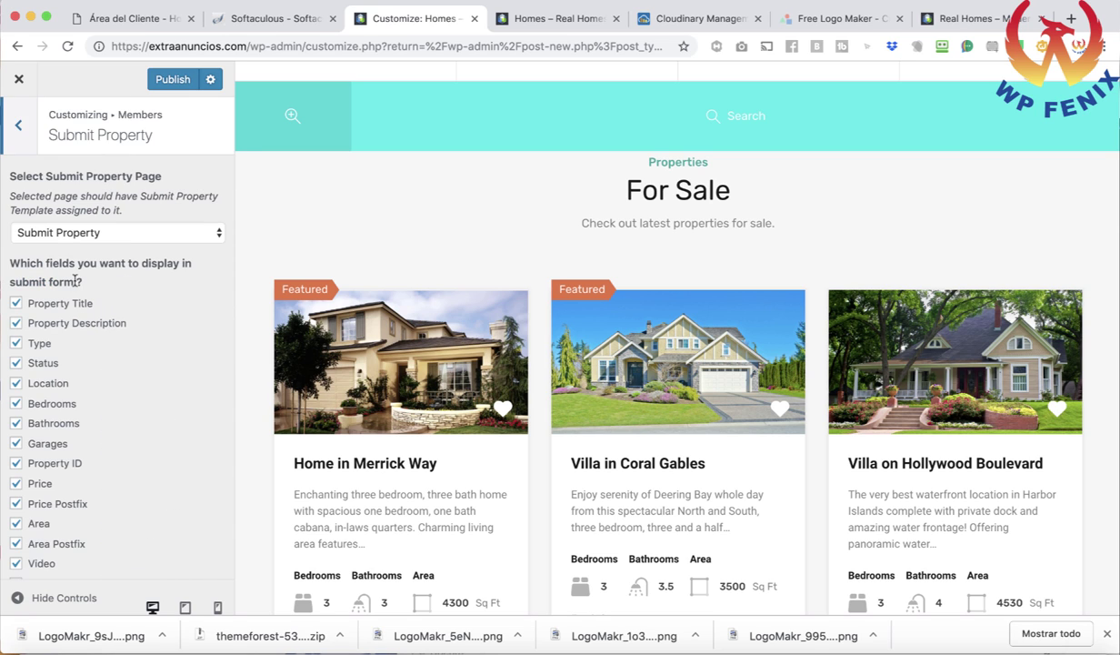
scroll(125, 391, down, 20)
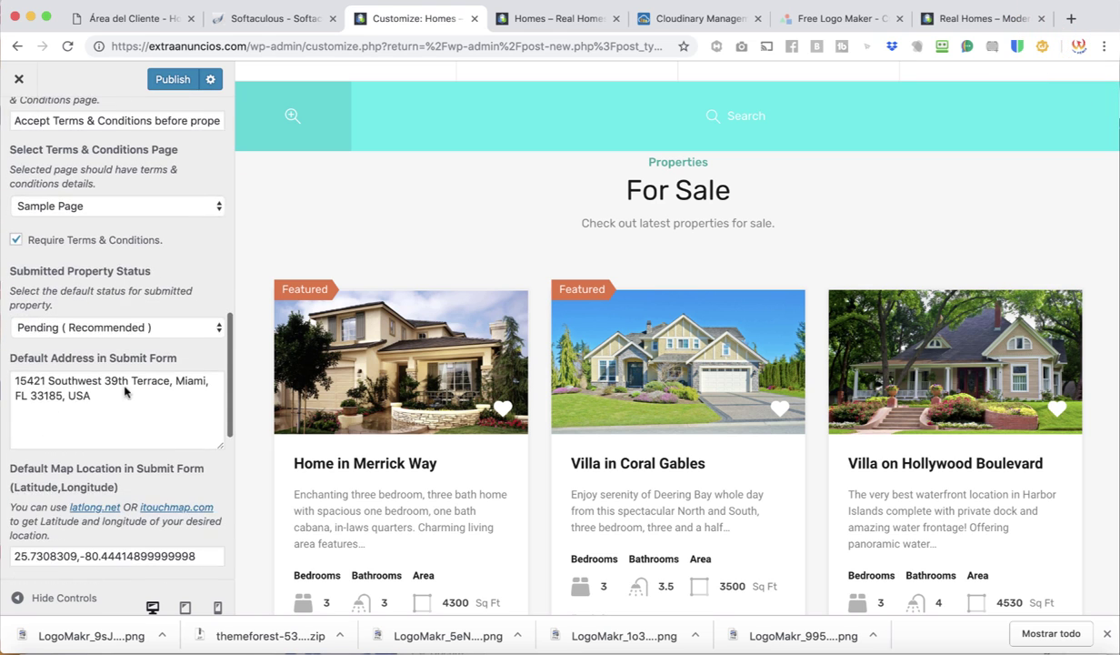
scroll(124, 391, up, 20)
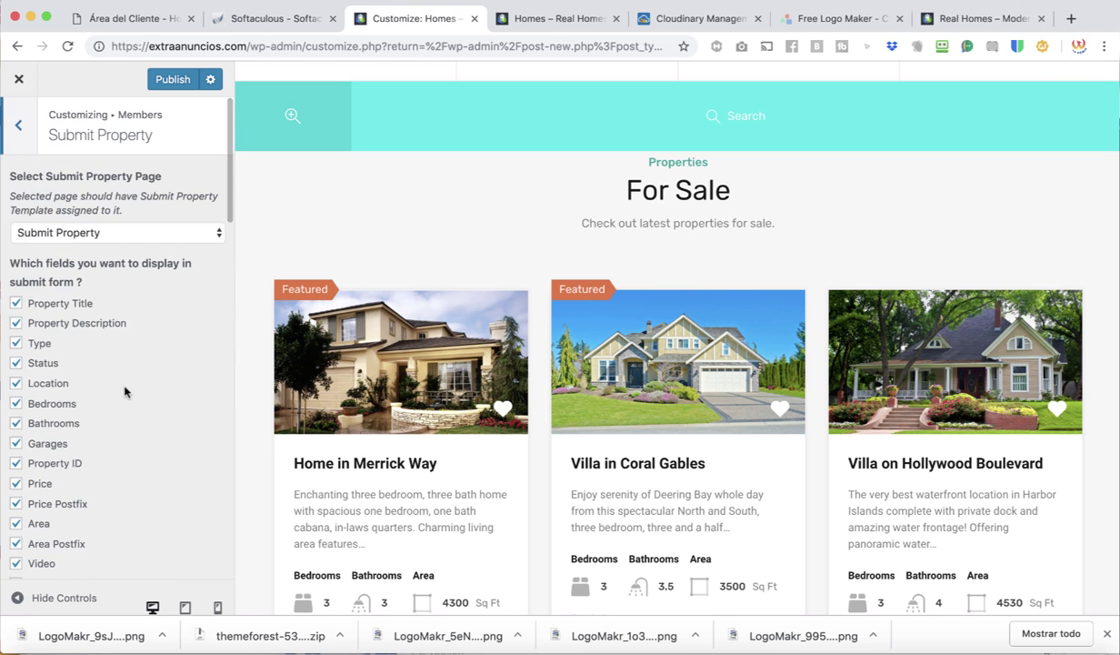
scroll(124, 391, down, 15)
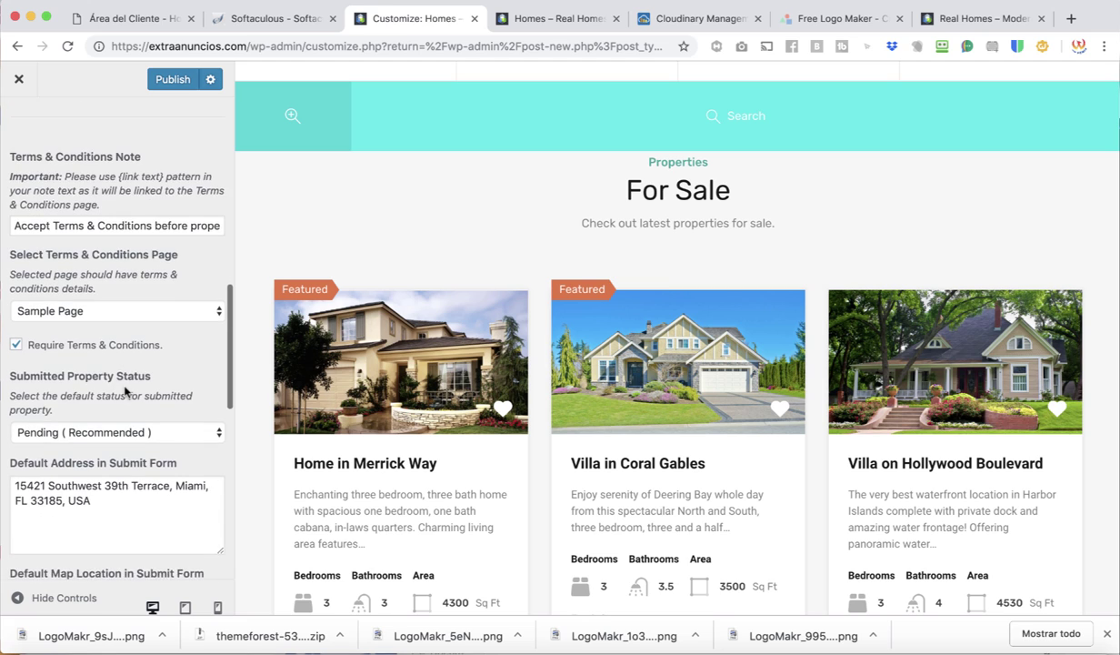
scroll(124, 391, down, 3)
click(132, 329)
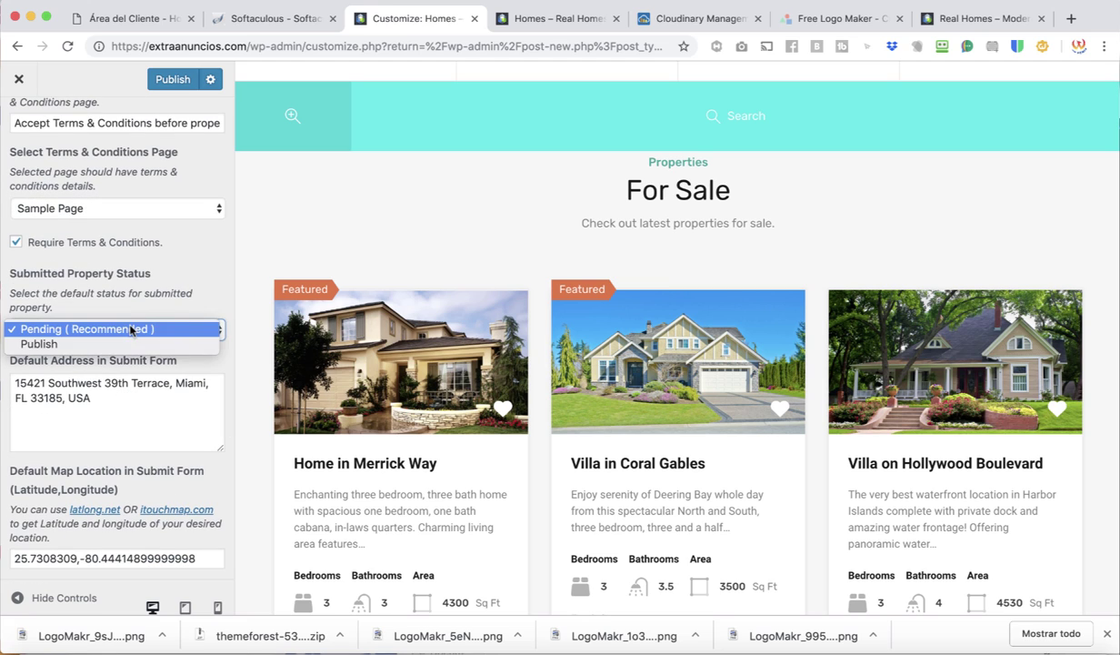
click(161, 291)
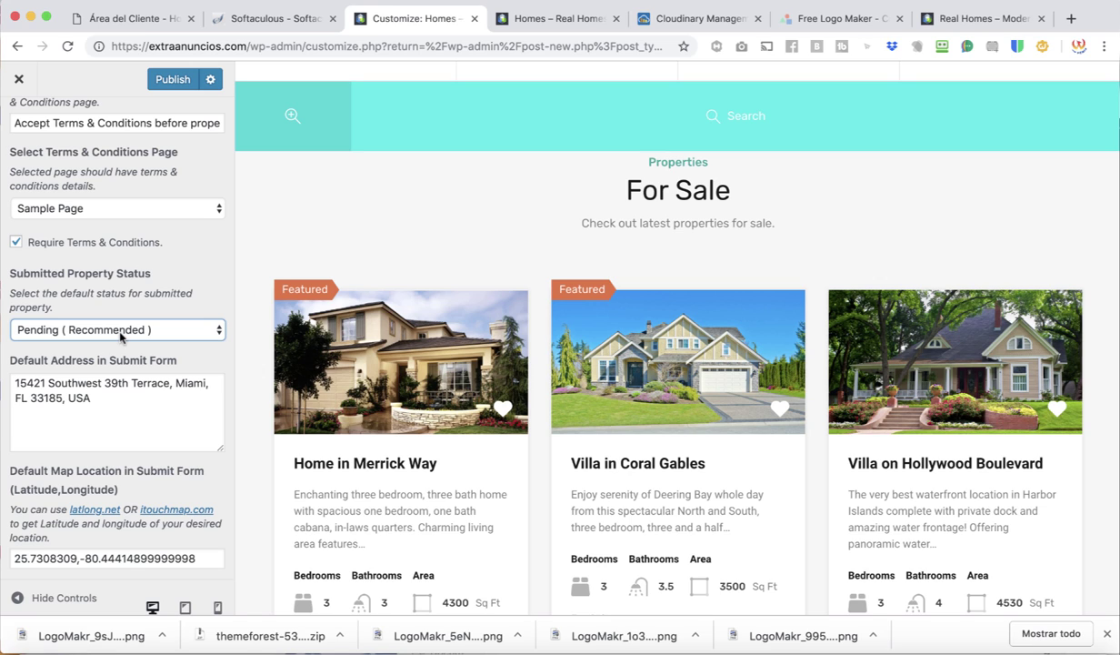
click(170, 331)
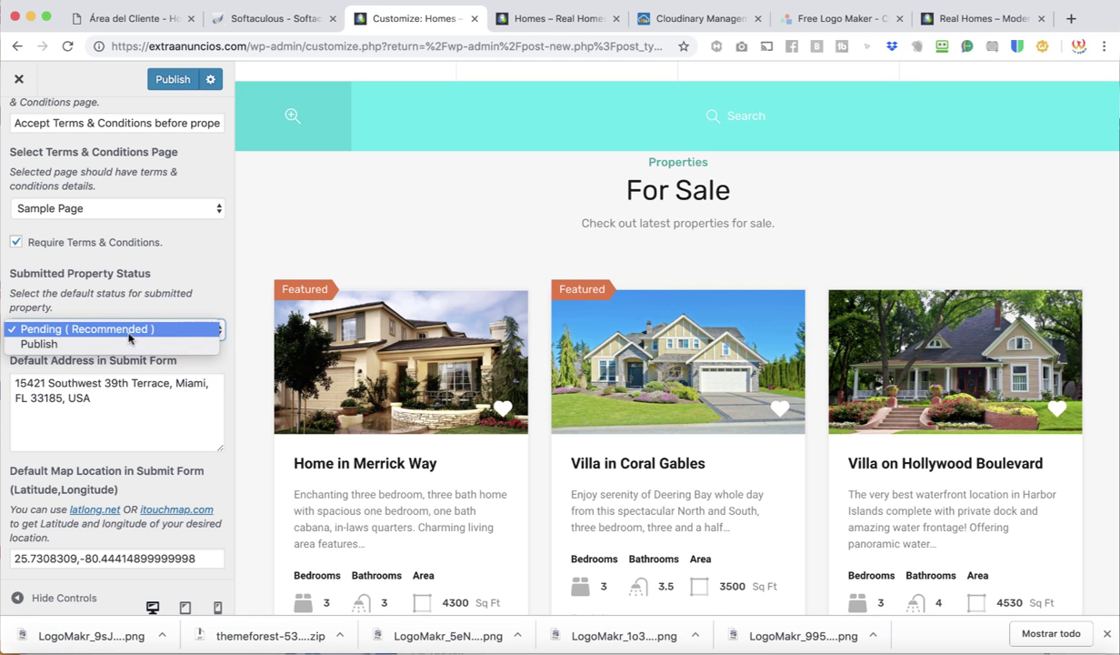
click(146, 312)
scroll(147, 312, down, 5)
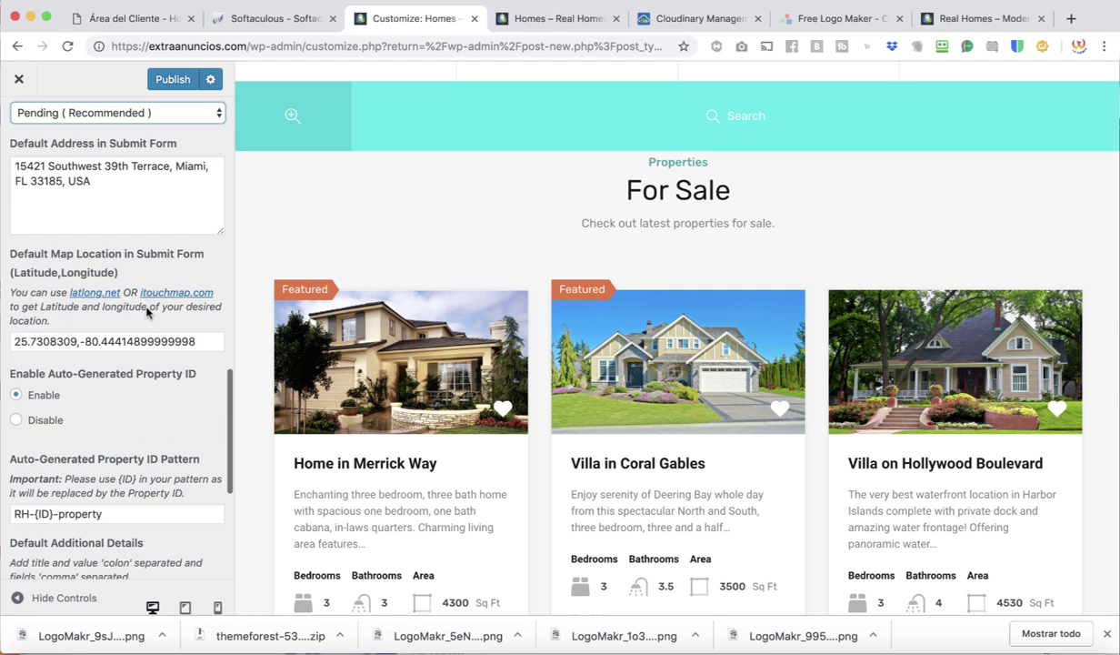
scroll(173, 416, down, 5)
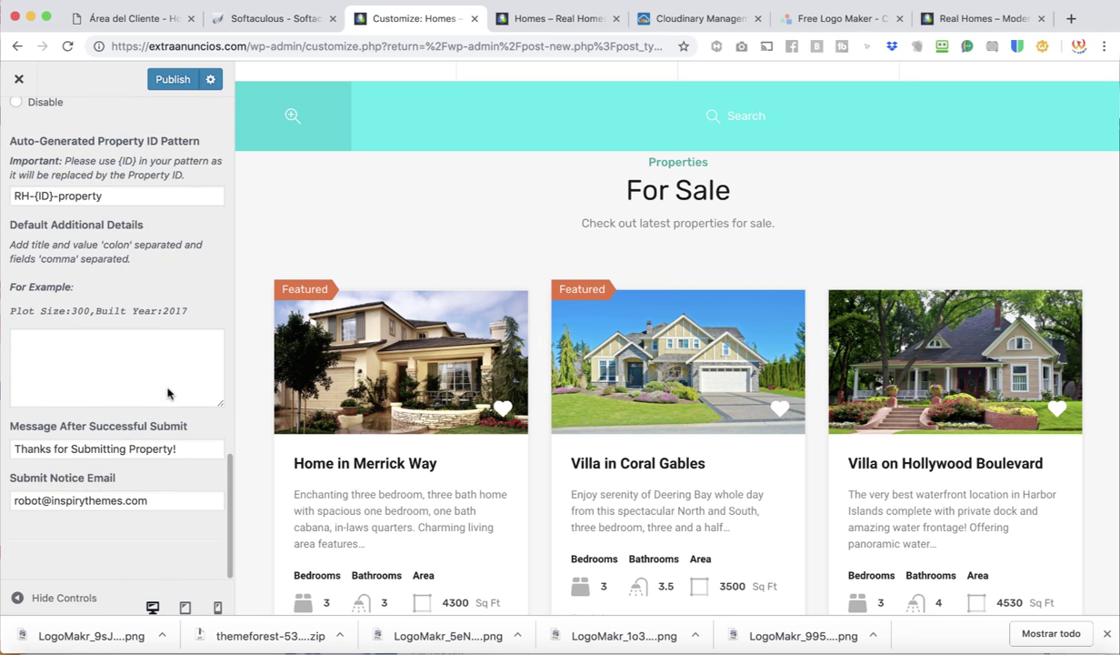
scroll(119, 504, up, 1)
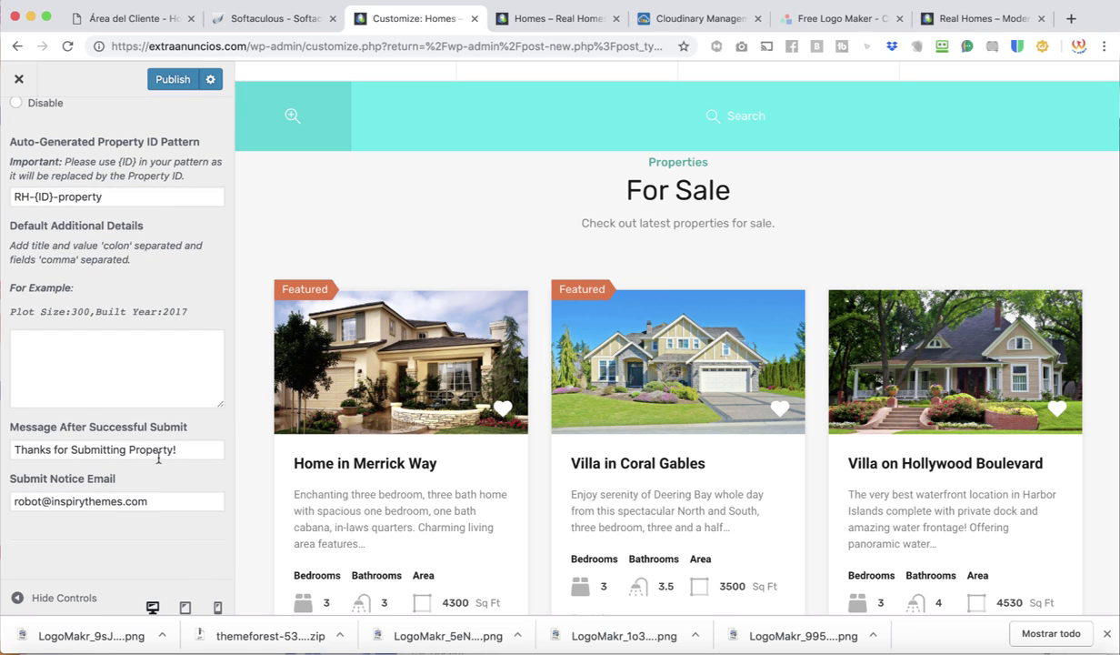
scroll(158, 458, up, 5)
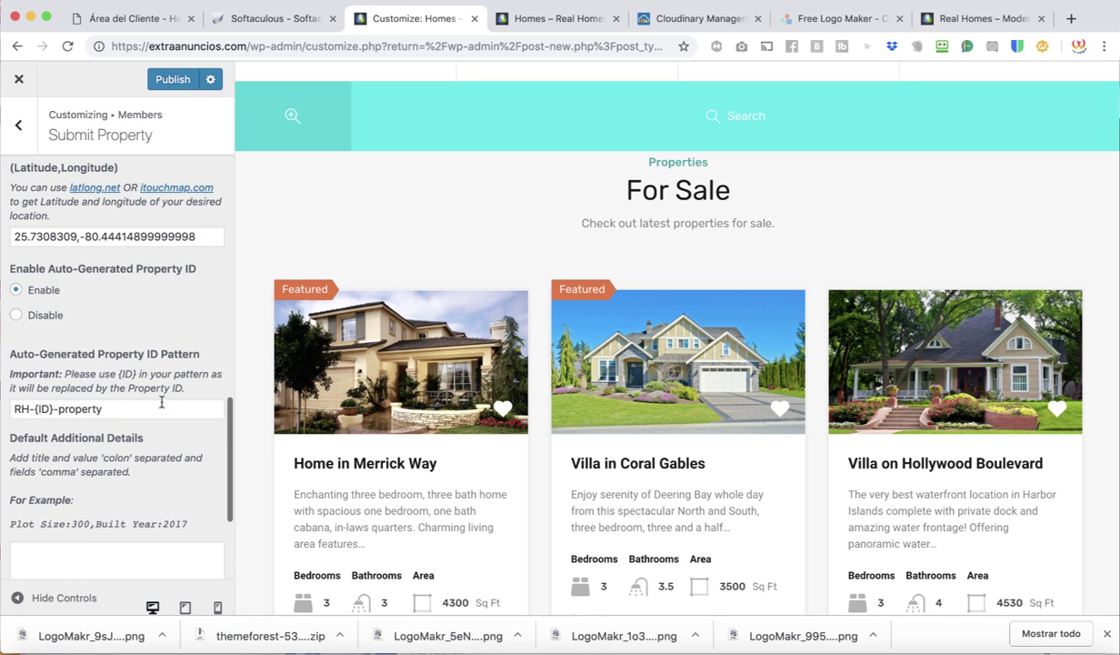
scroll(162, 401, up, 2)
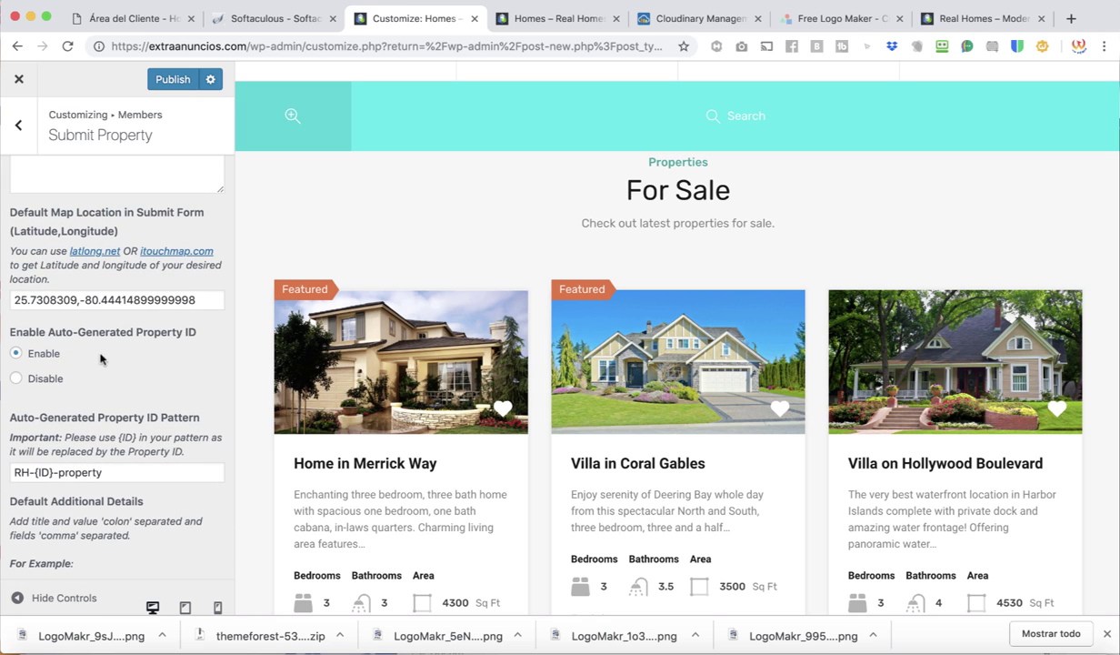
scroll(166, 346, up, 6)
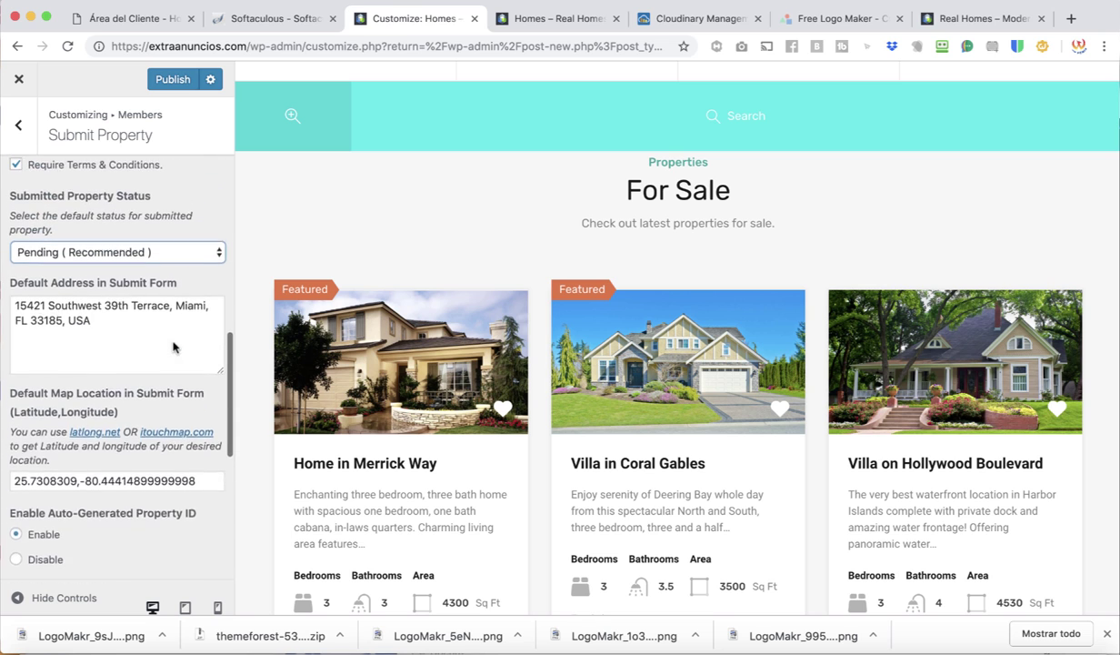
scroll(171, 277, up, 8)
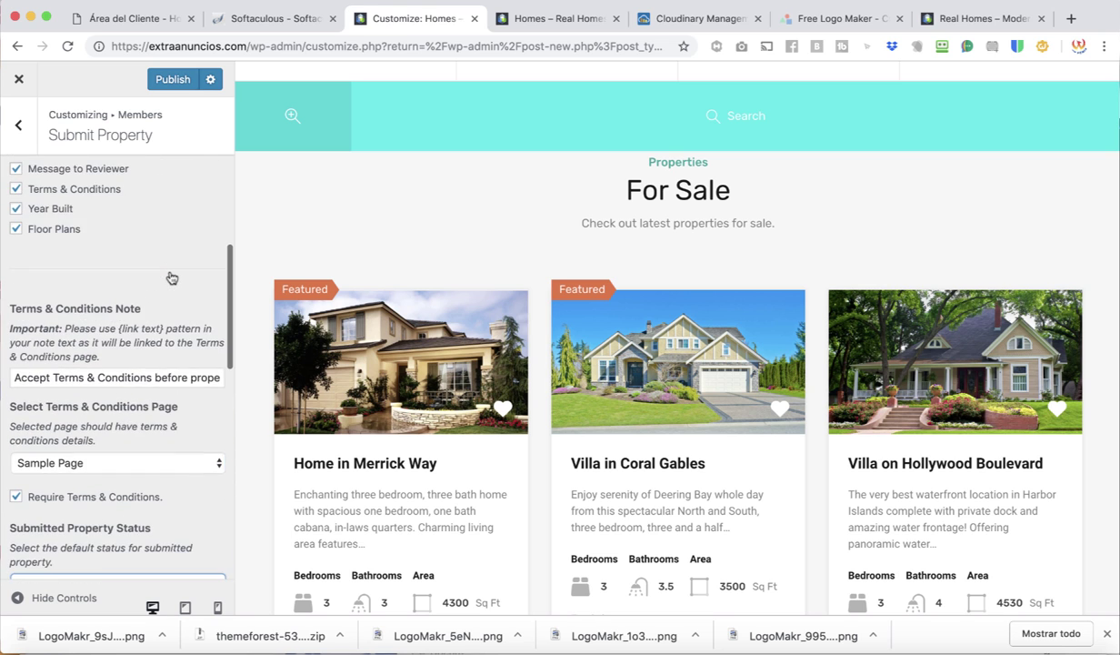
scroll(171, 277, up, 5)
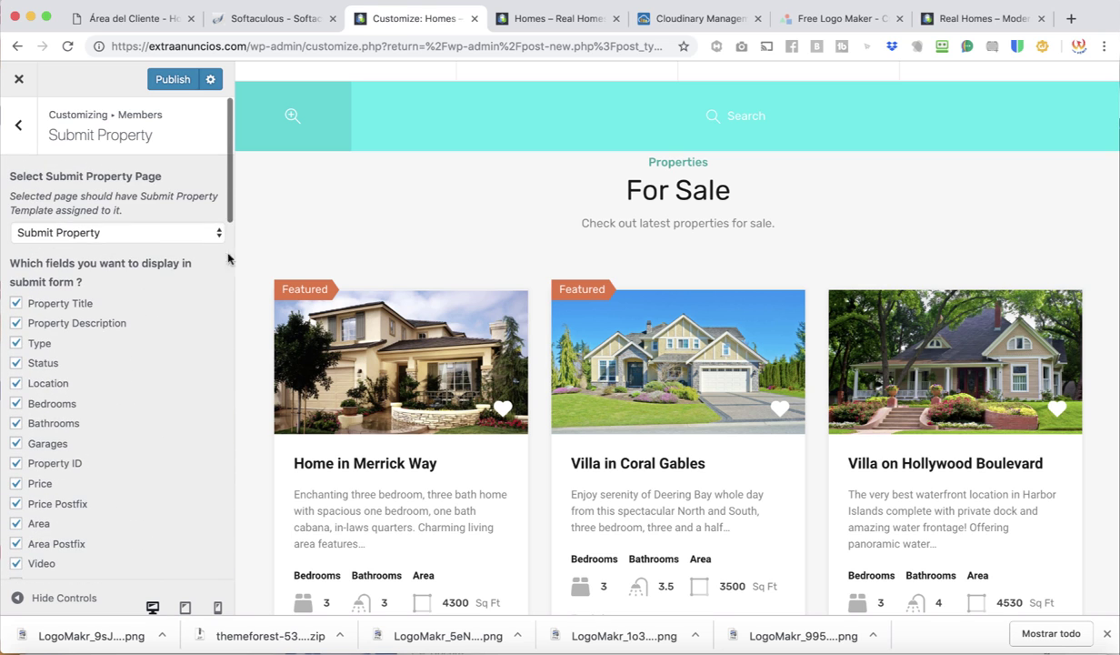
scroll(870, 220, up, 5)
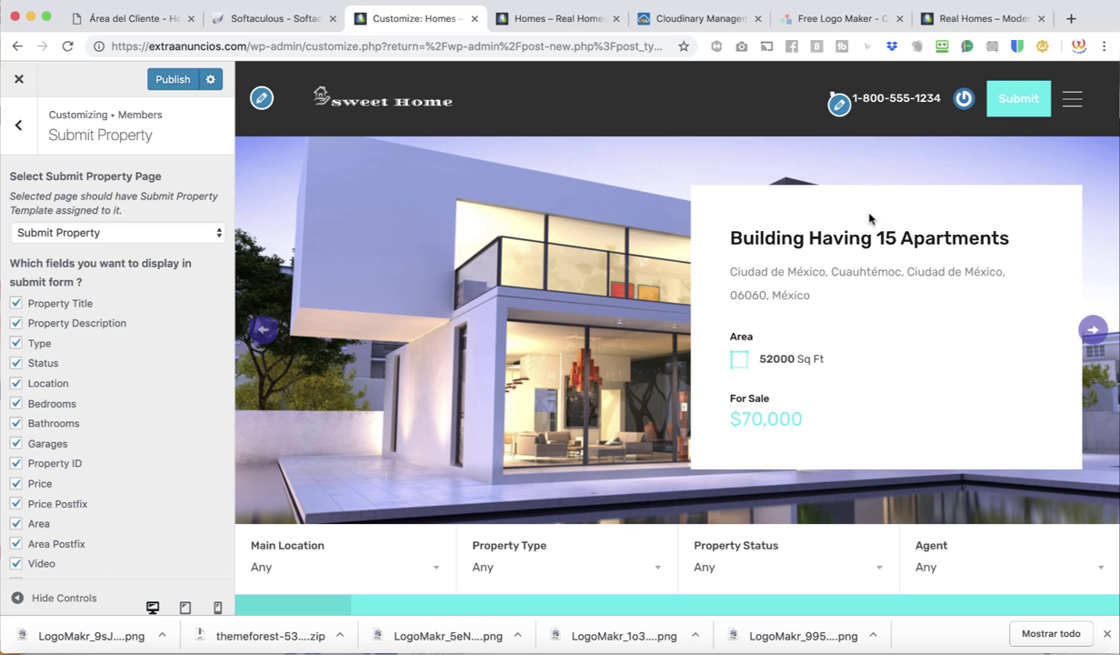
Step: Load the Submit Property form in the Customizer preview and on the live site's Homes tab
click(1011, 107)
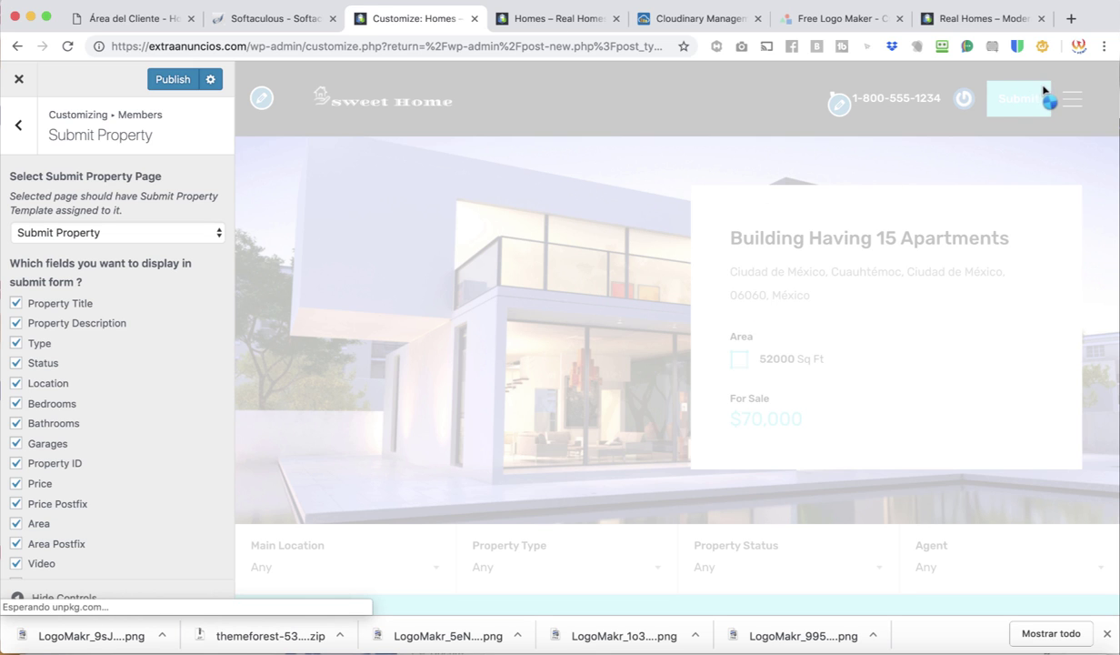
click(580, 26)
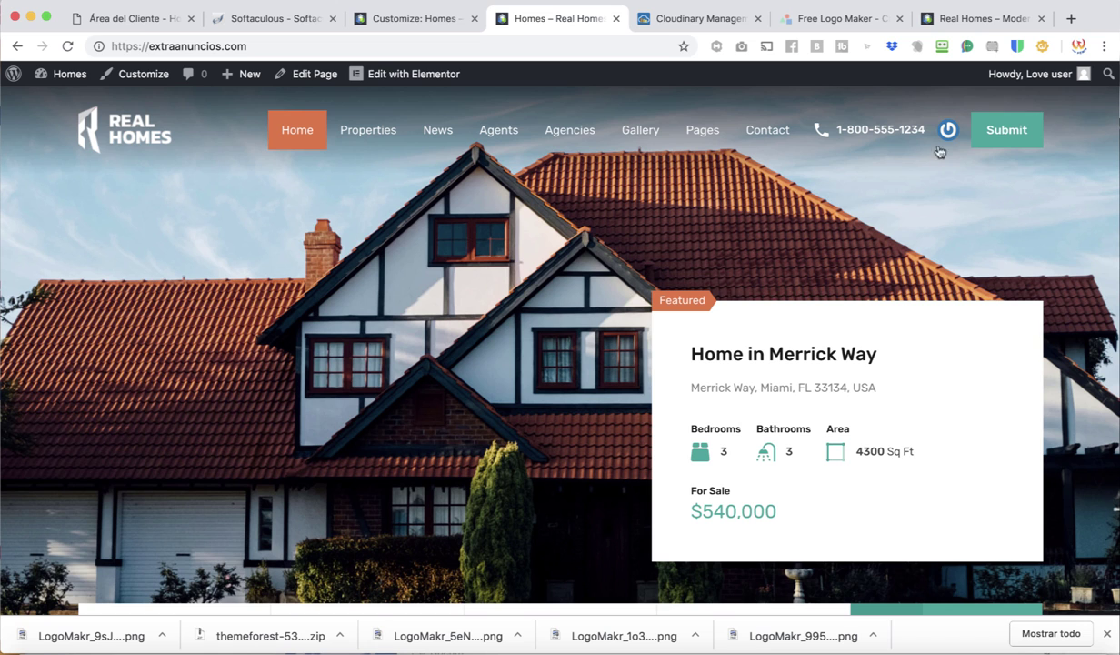
click(1025, 133)
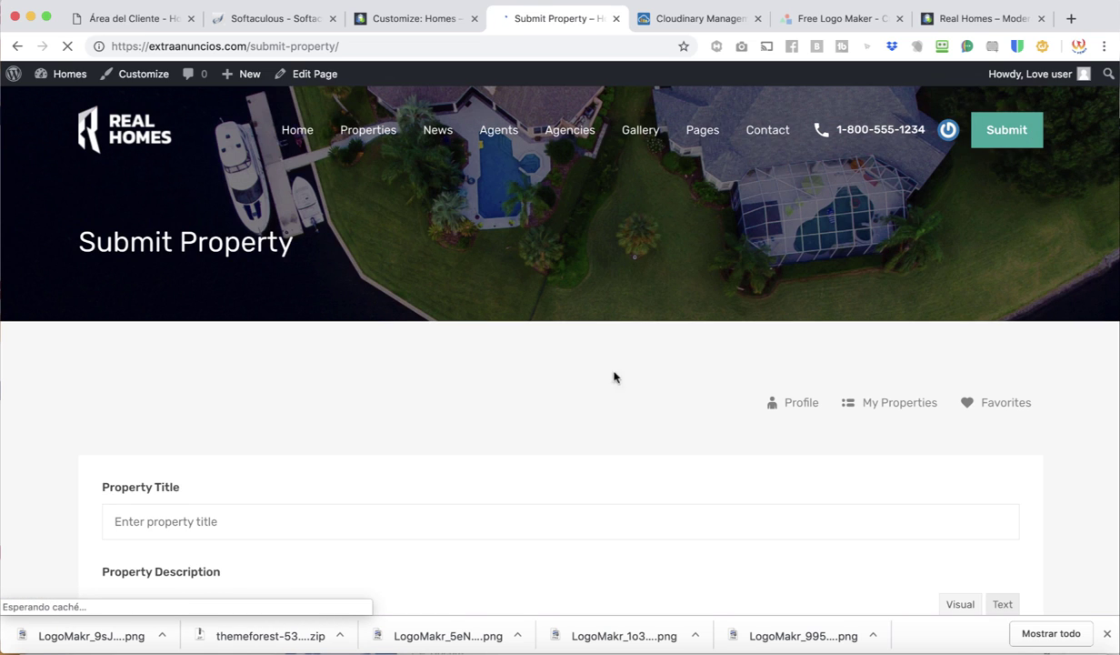
scroll(611, 382, down, 5)
scroll(611, 390, down, 4)
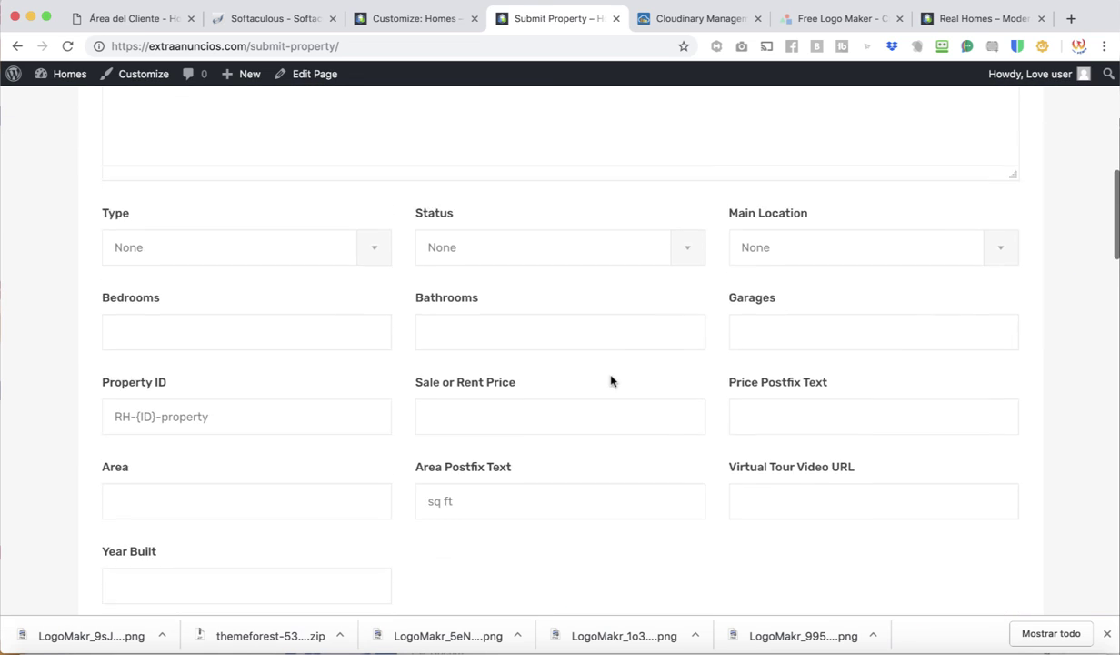
scroll(610, 387, up, 1)
scroll(611, 382, down, 10)
scroll(611, 380, down, 5)
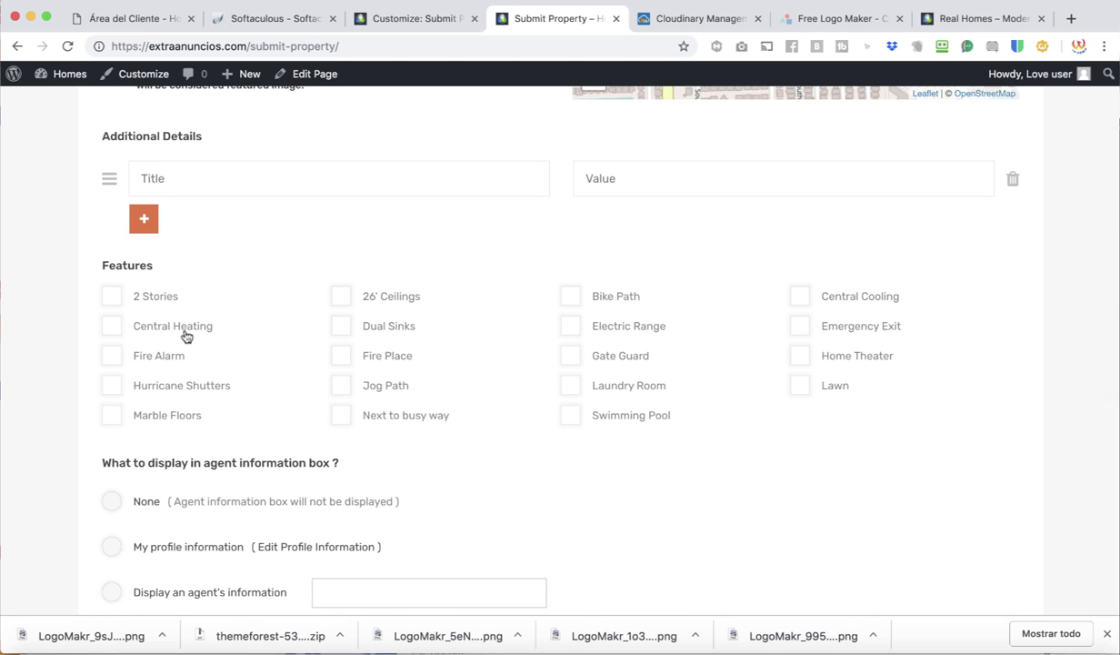
click(421, 18)
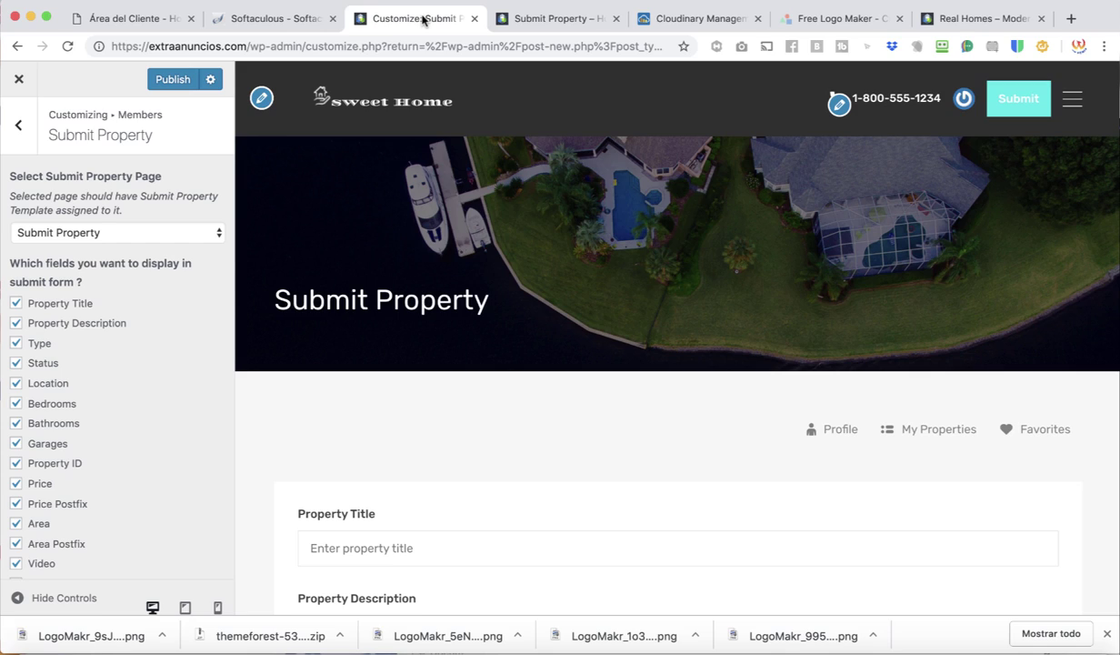
Step: Untick the Type field in Submit Property and publish the form without it
scroll(125, 480, down, 8)
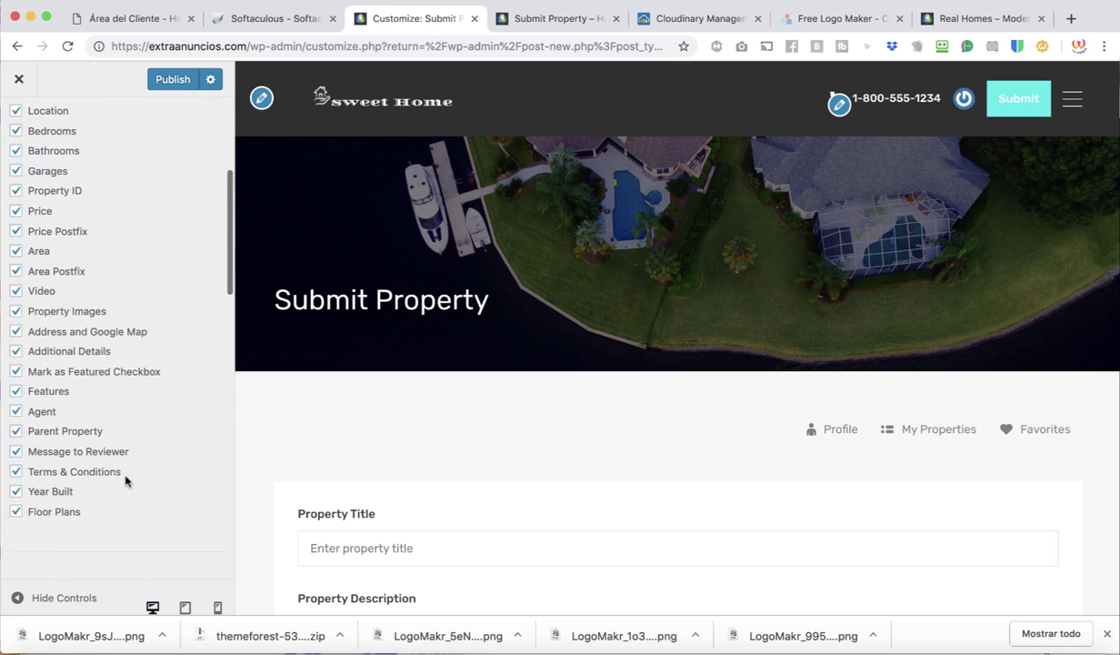
scroll(124, 480, up, 7)
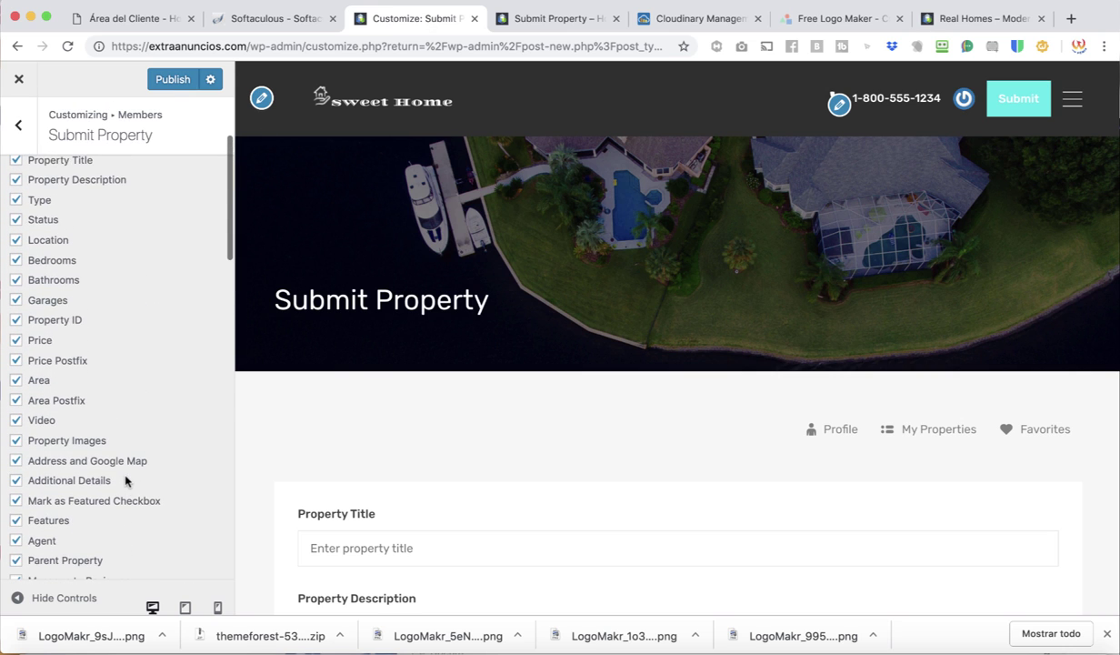
scroll(142, 404, up, 1)
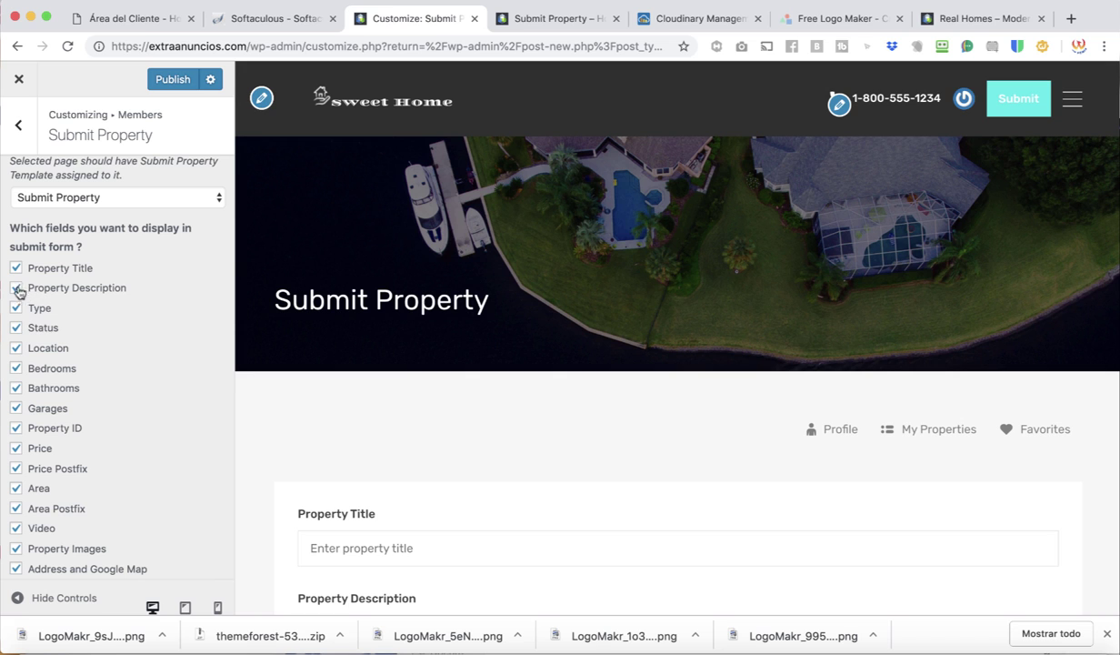
scroll(168, 490, down, 4)
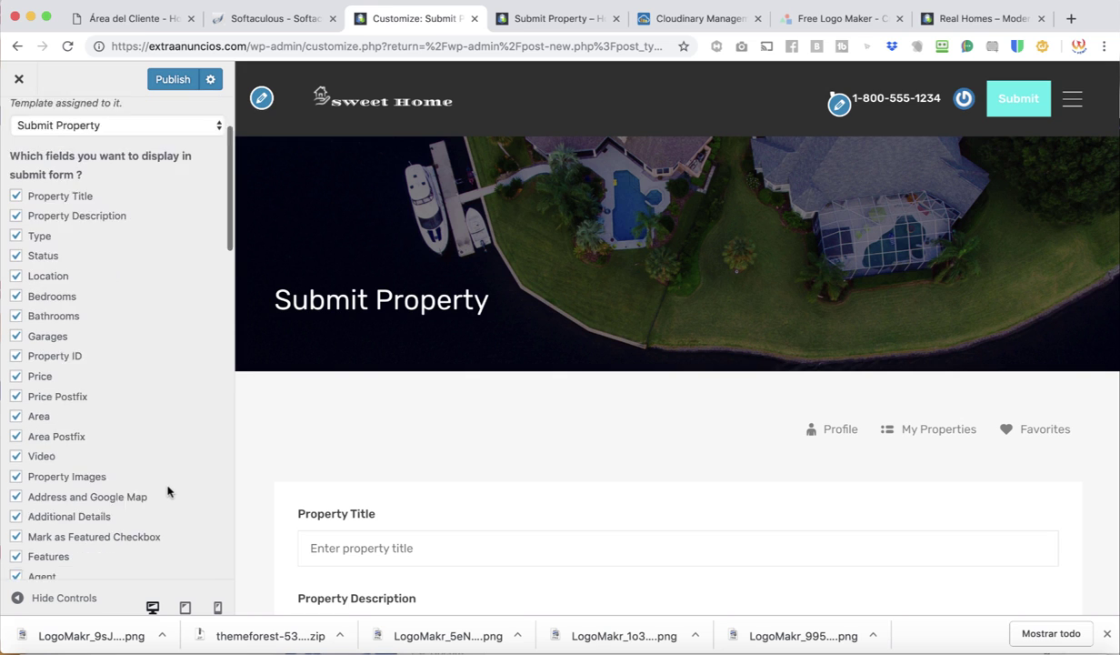
scroll(167, 491, down, 5)
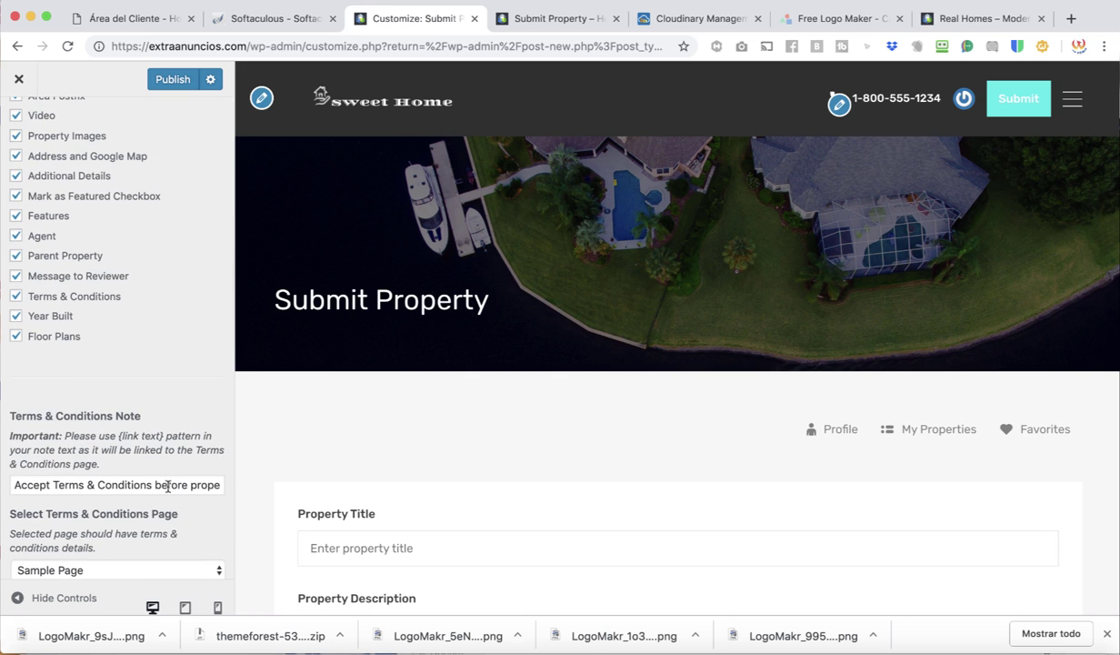
scroll(167, 491, up, 1)
scroll(176, 389, up, 4)
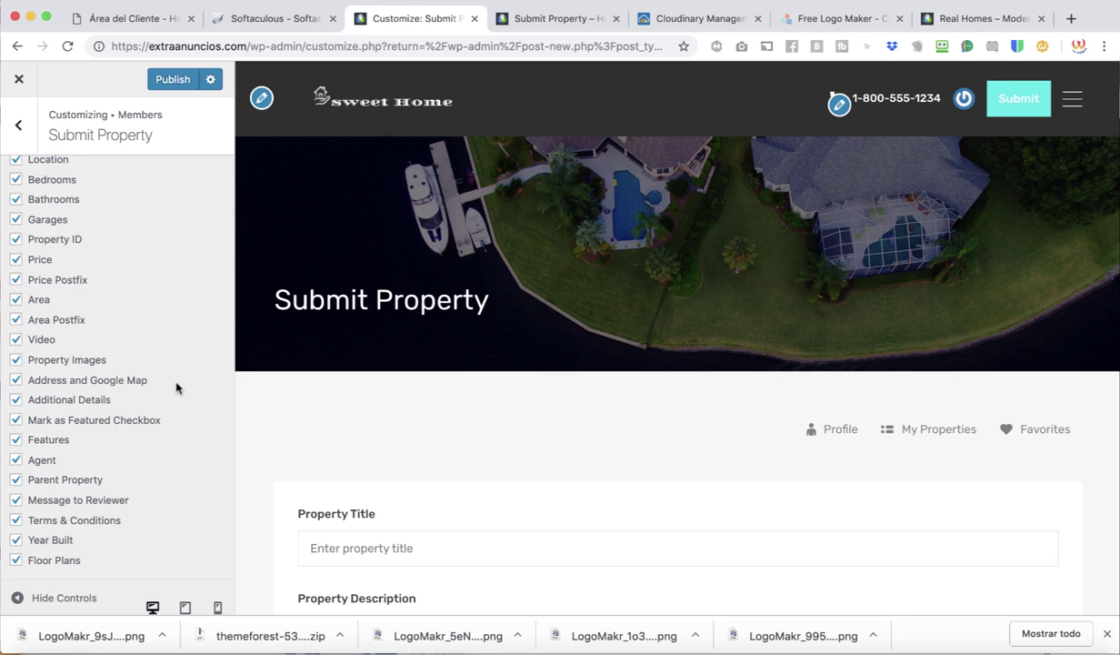
scroll(563, 433, down, 7)
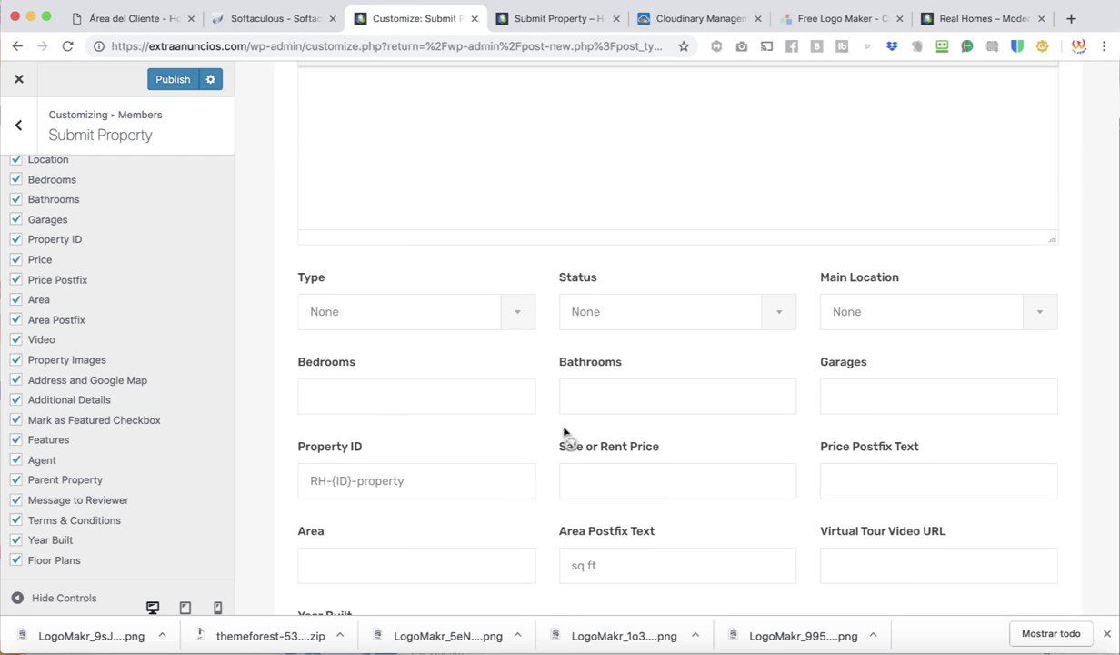
scroll(13, 254, up, 3)
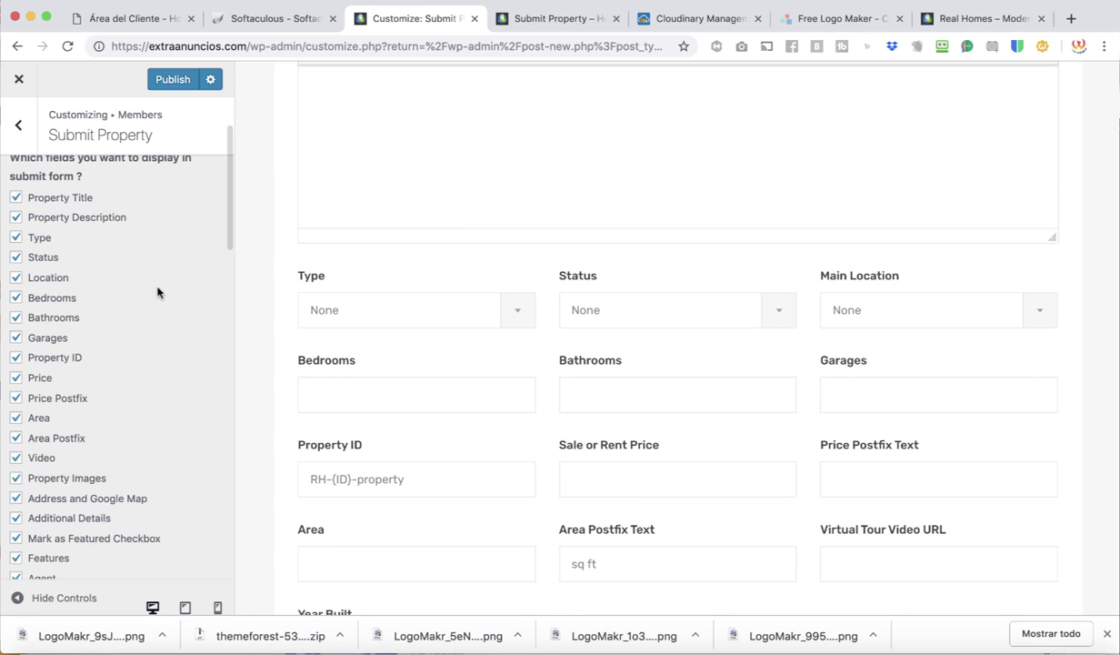
click(502, 317)
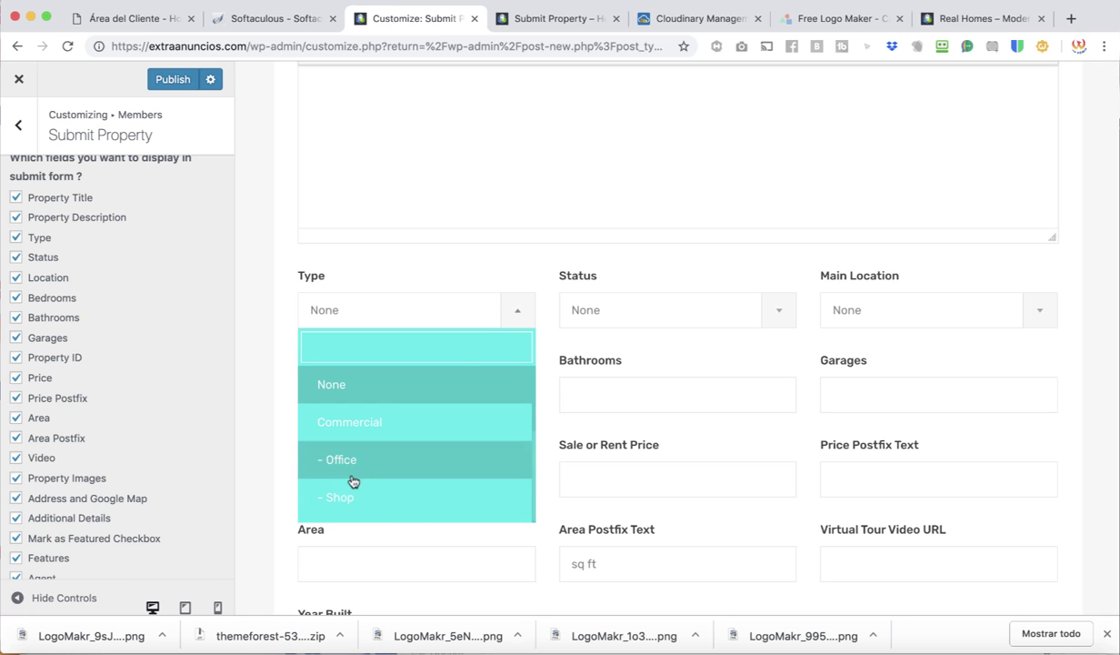
click(16, 239)
click(182, 89)
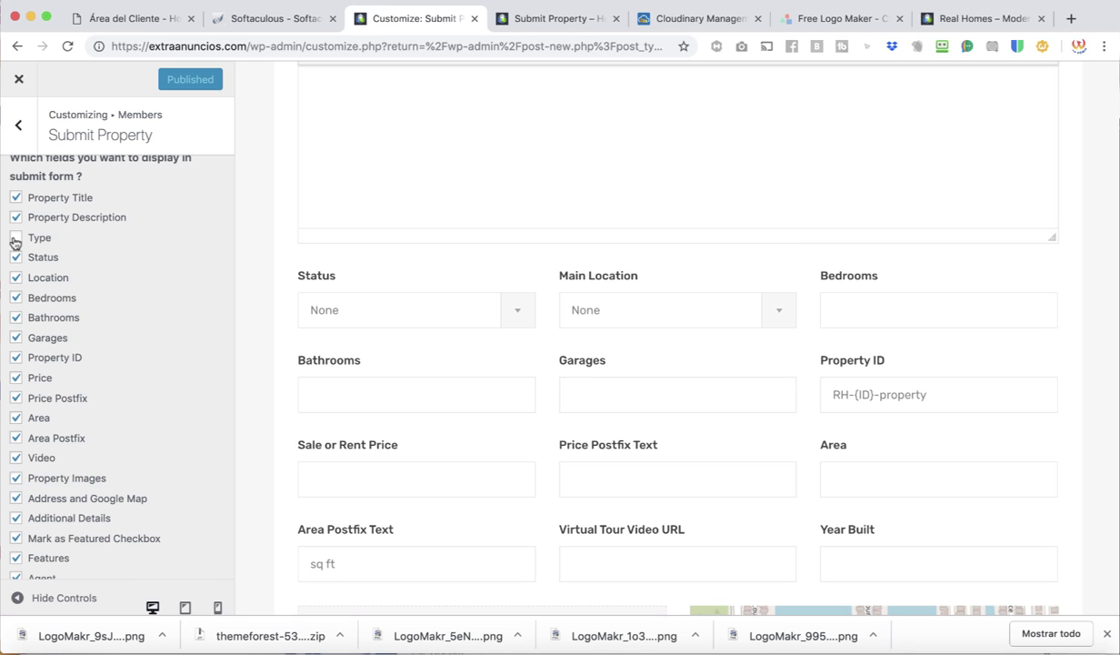
Step: Re-tick Type and publish again so every submit form field is shown
scroll(13, 242, up, 2)
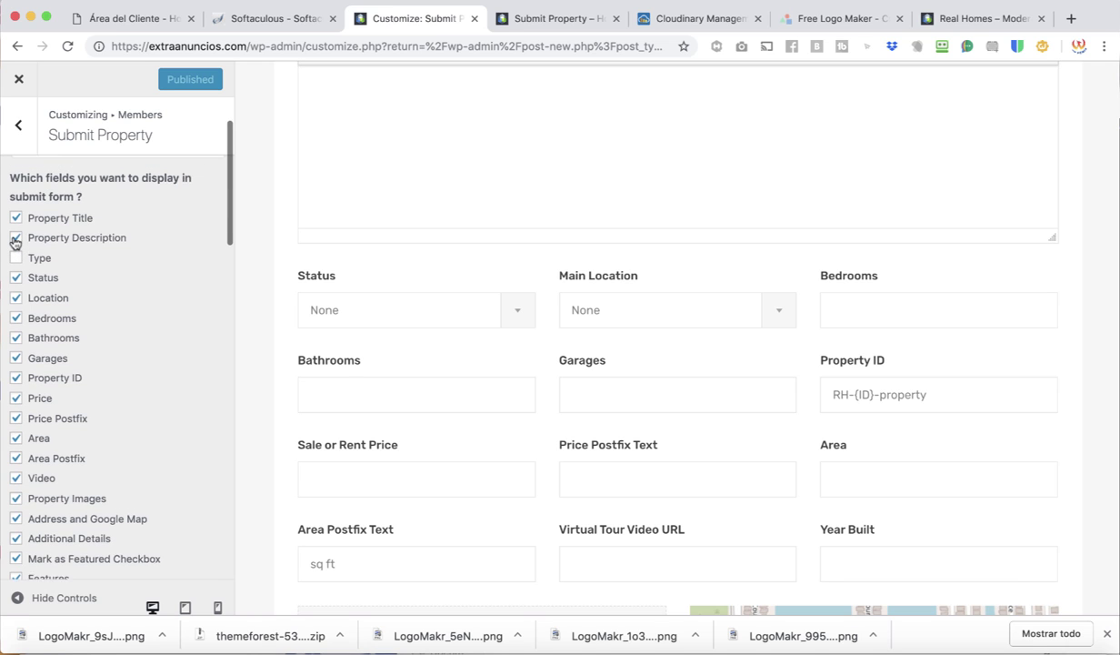
click(16, 270)
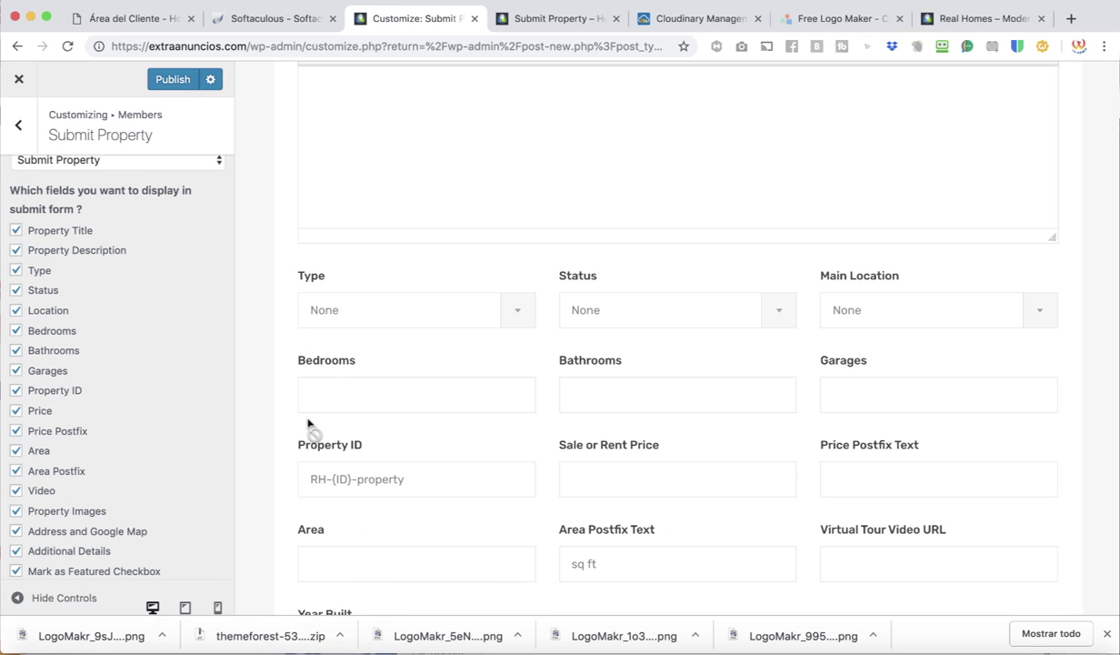
scroll(313, 430, down, 6)
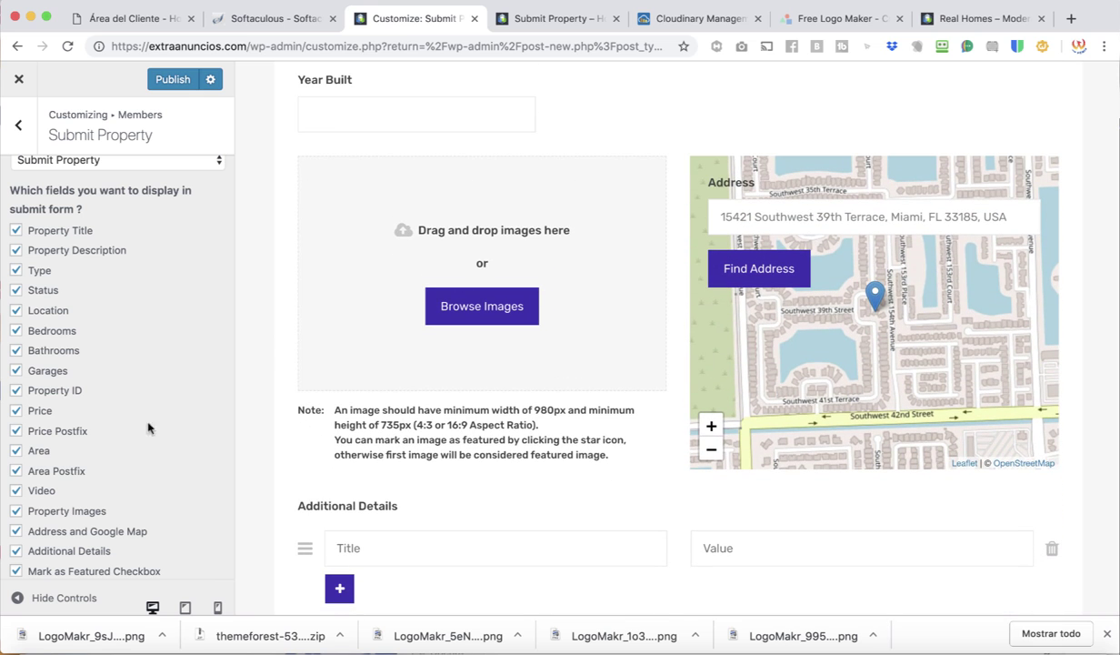
scroll(105, 440, down, 8)
scroll(104, 440, up, 8)
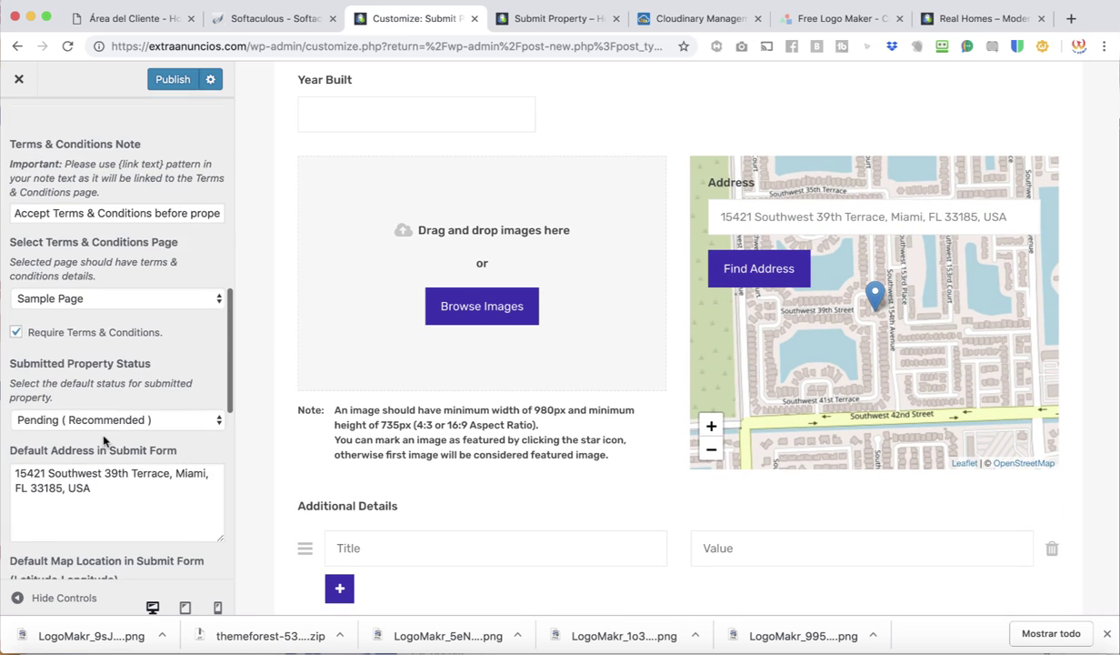
scroll(414, 306, up, 7)
scroll(411, 273, up, 4)
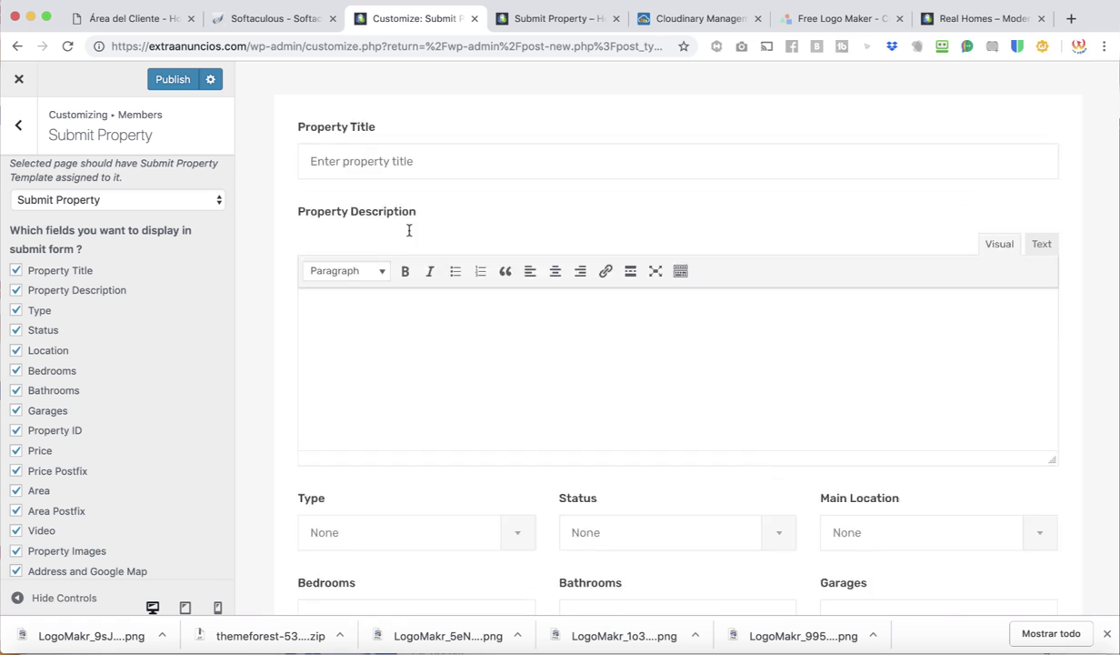
click(173, 80)
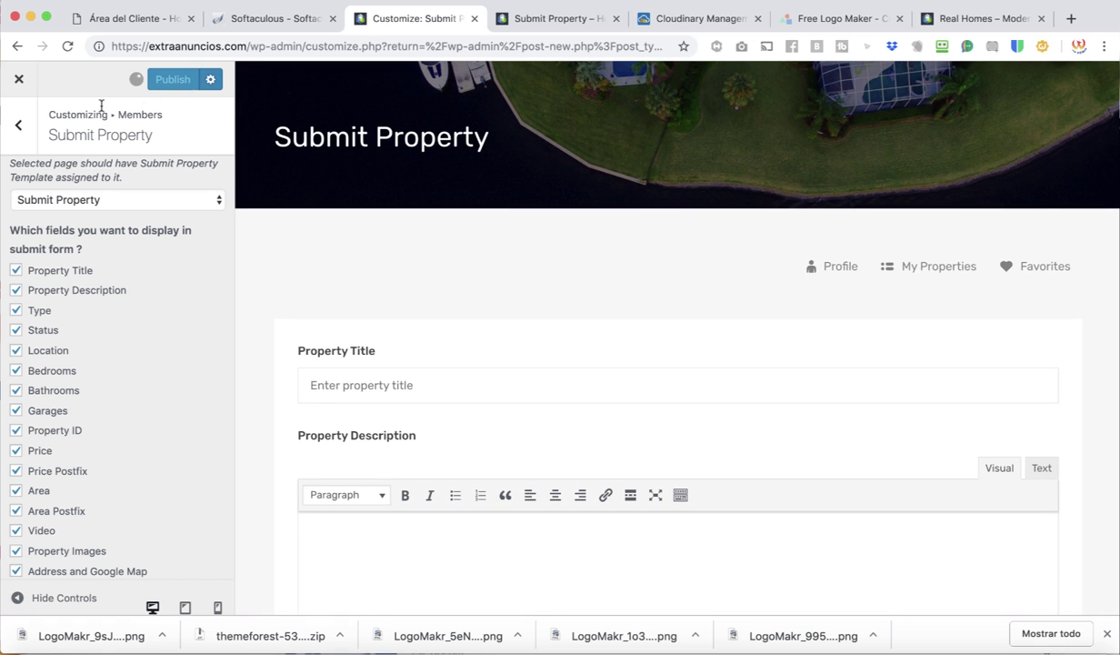
Step: Glance at My Properties, then open the Payments settings under Members
click(20, 126)
click(112, 327)
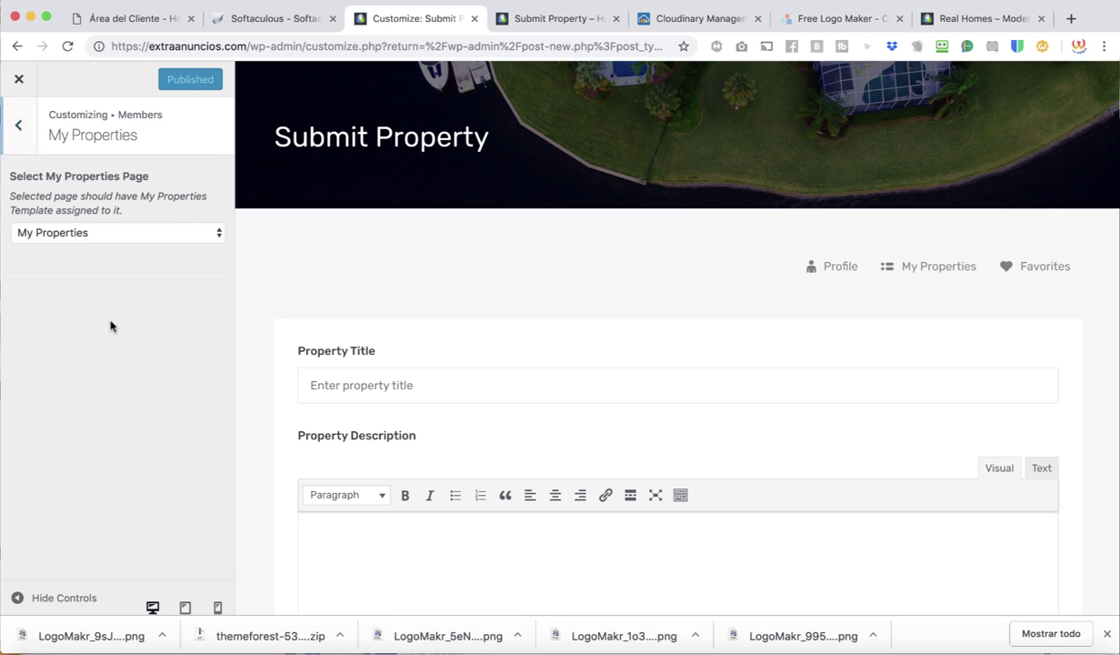
click(14, 137)
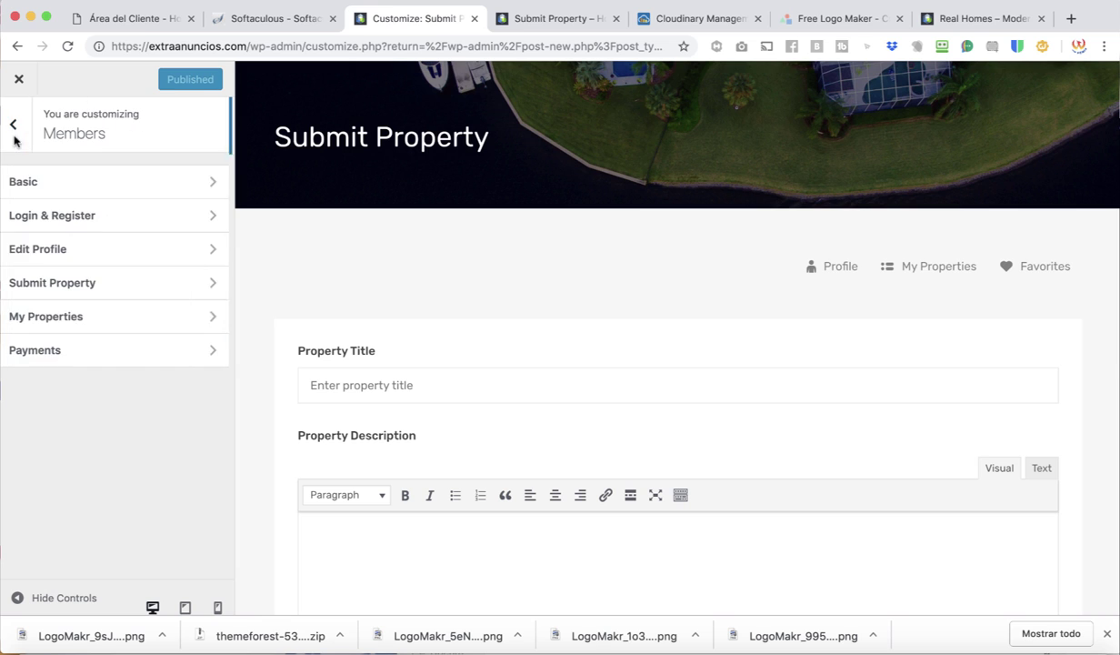
click(47, 350)
Step: Set Enable PayPal Payments to Yes without publishing, and return to Members
scroll(104, 231, down, 2)
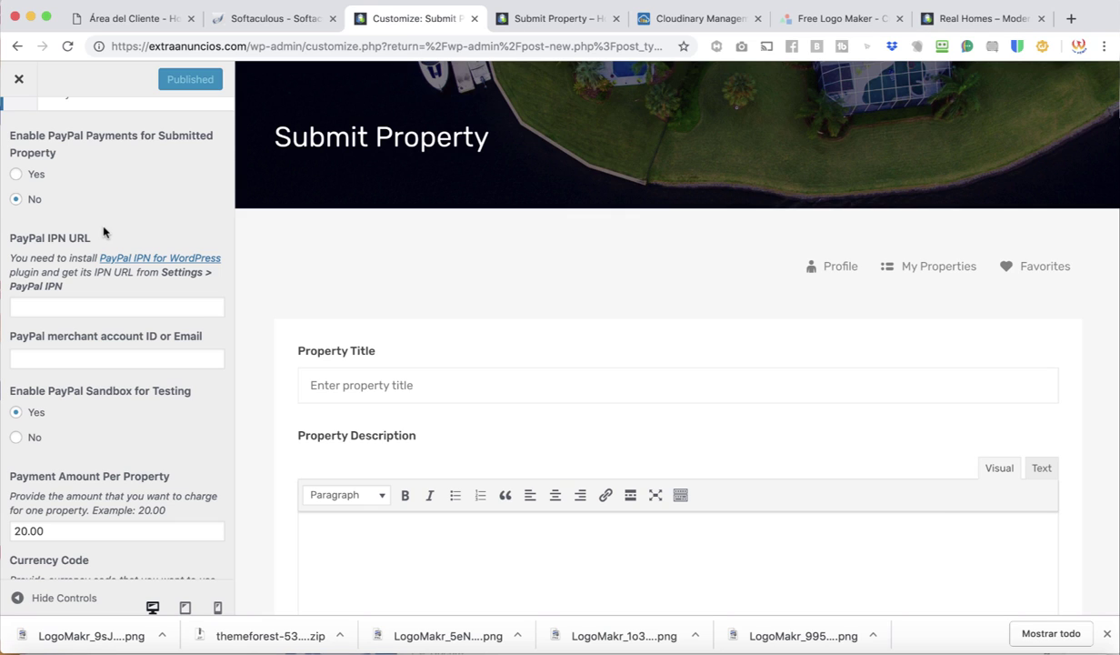
click(1106, 633)
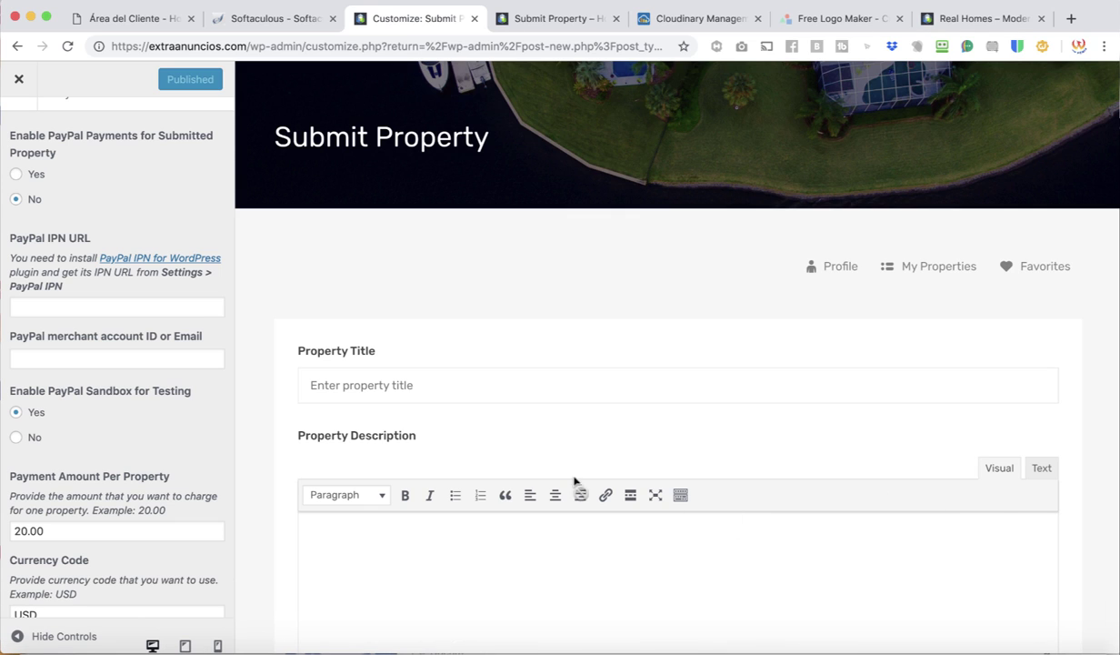
scroll(240, 460, down, 2)
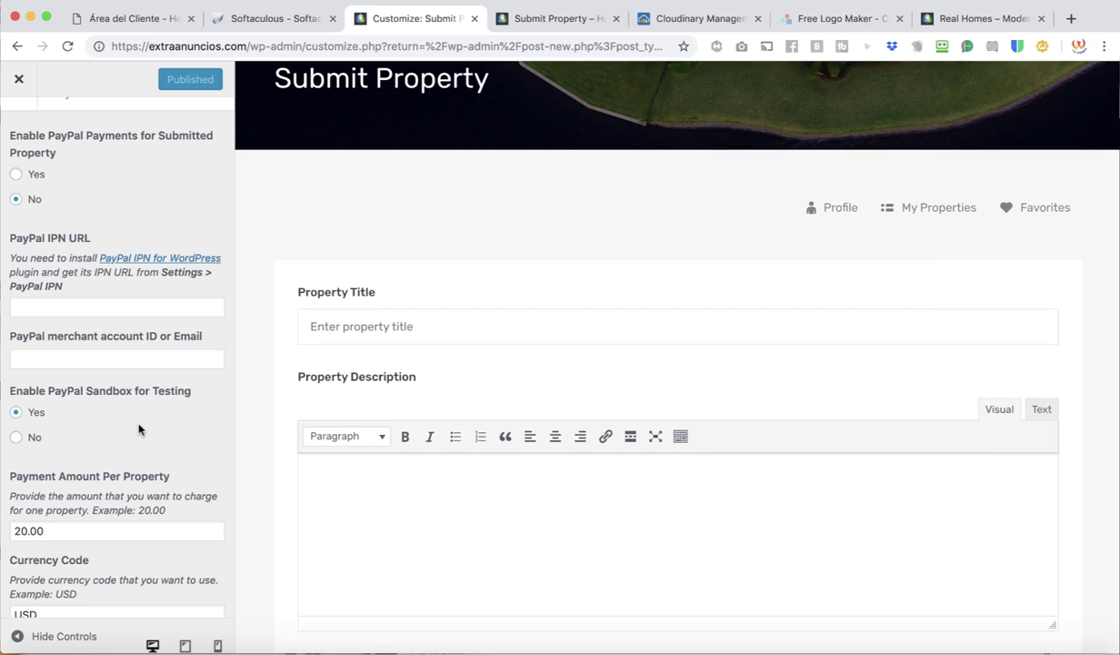
scroll(139, 429, down, 5)
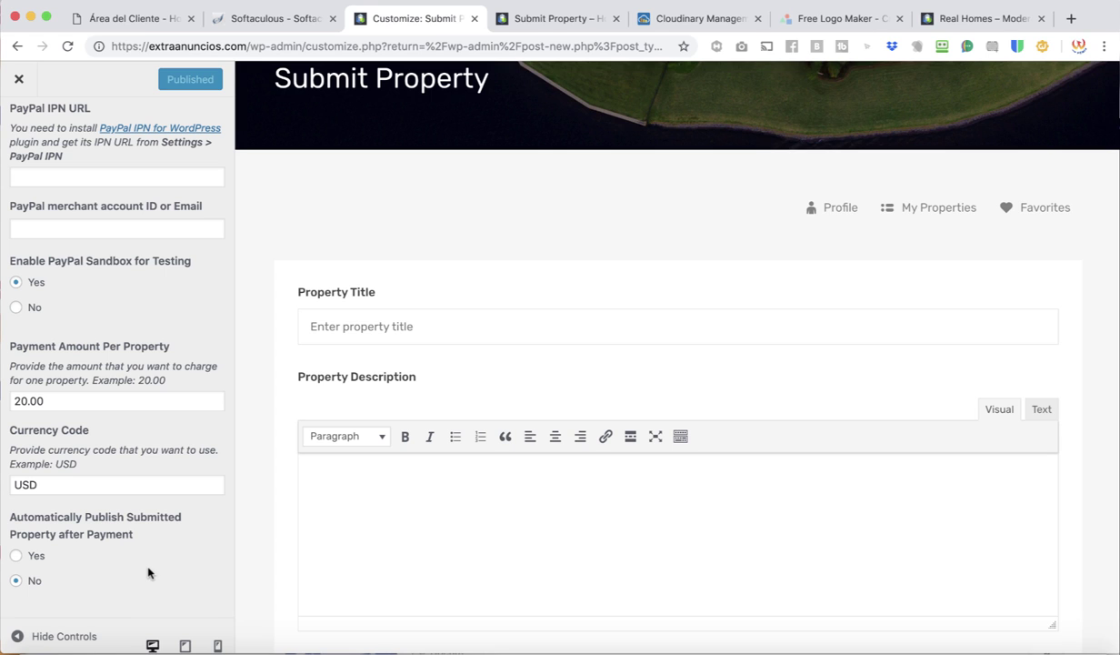
scroll(113, 566, up, 5)
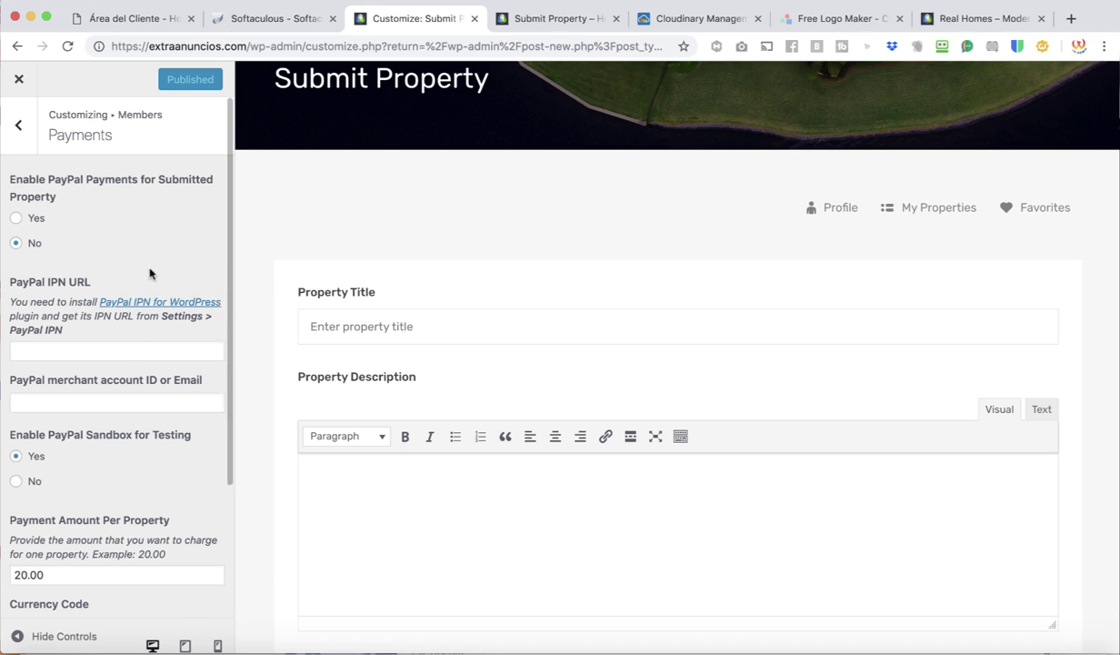
click(17, 219)
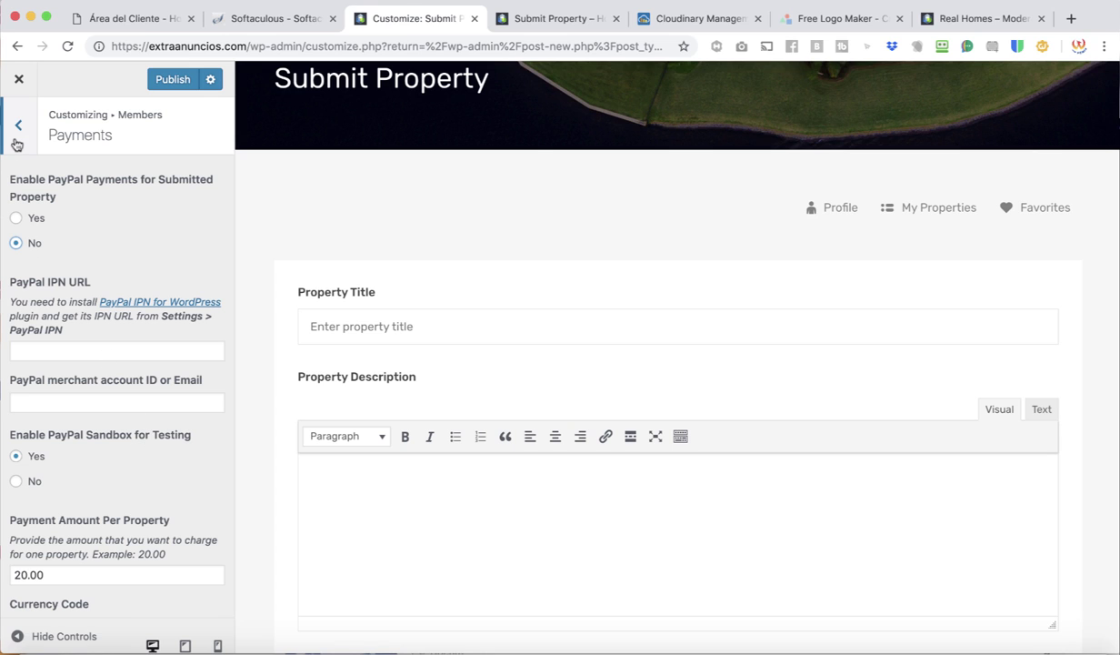
scroll(129, 498, down, 3)
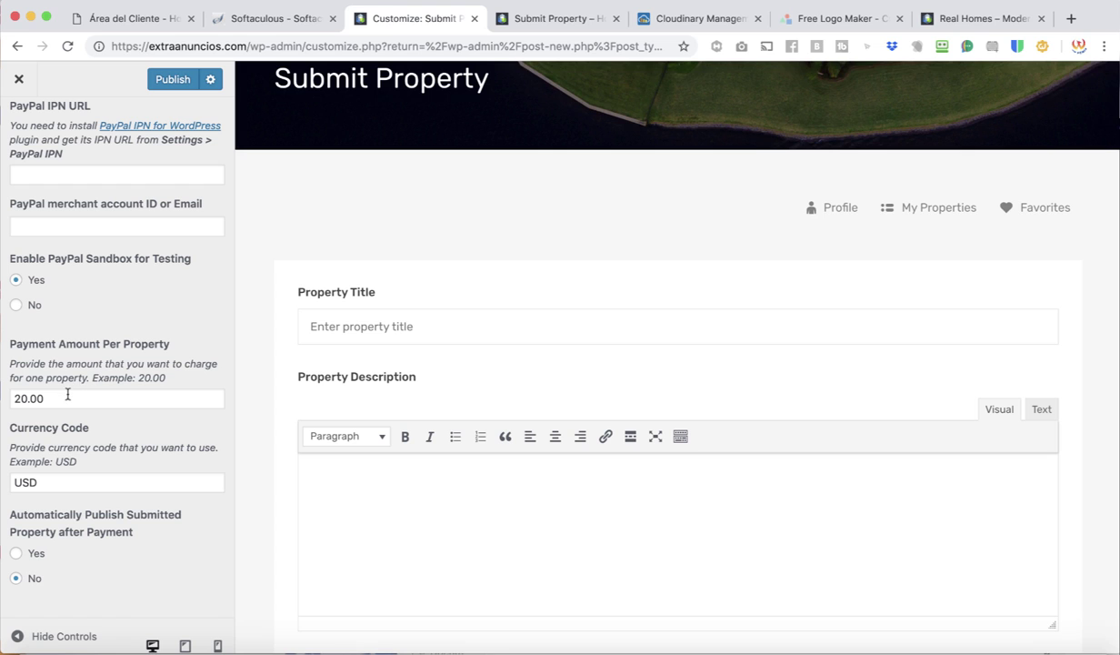
scroll(73, 291, up, 3)
click(30, 142)
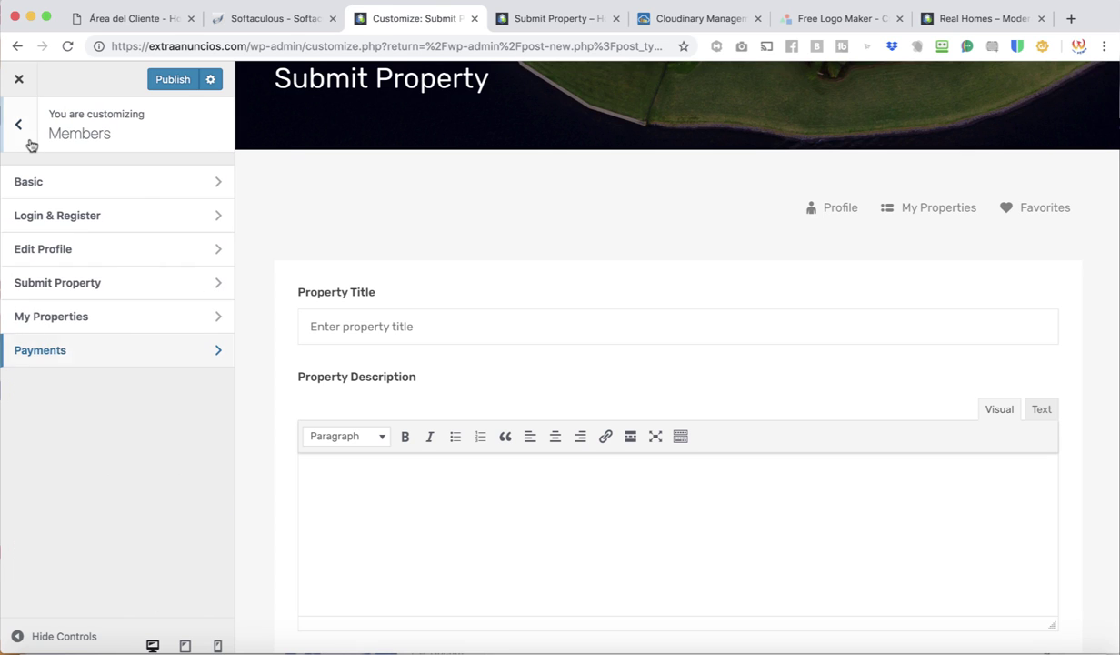
Step: Check the Favorites settings and load the site homepage in the preview
click(25, 138)
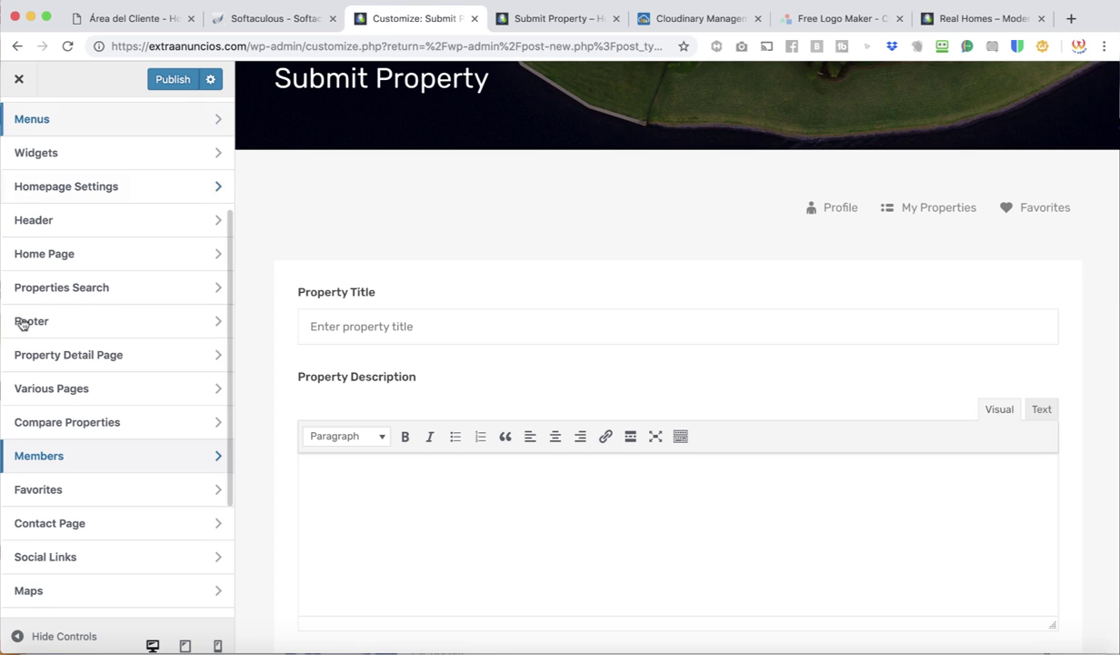
click(73, 496)
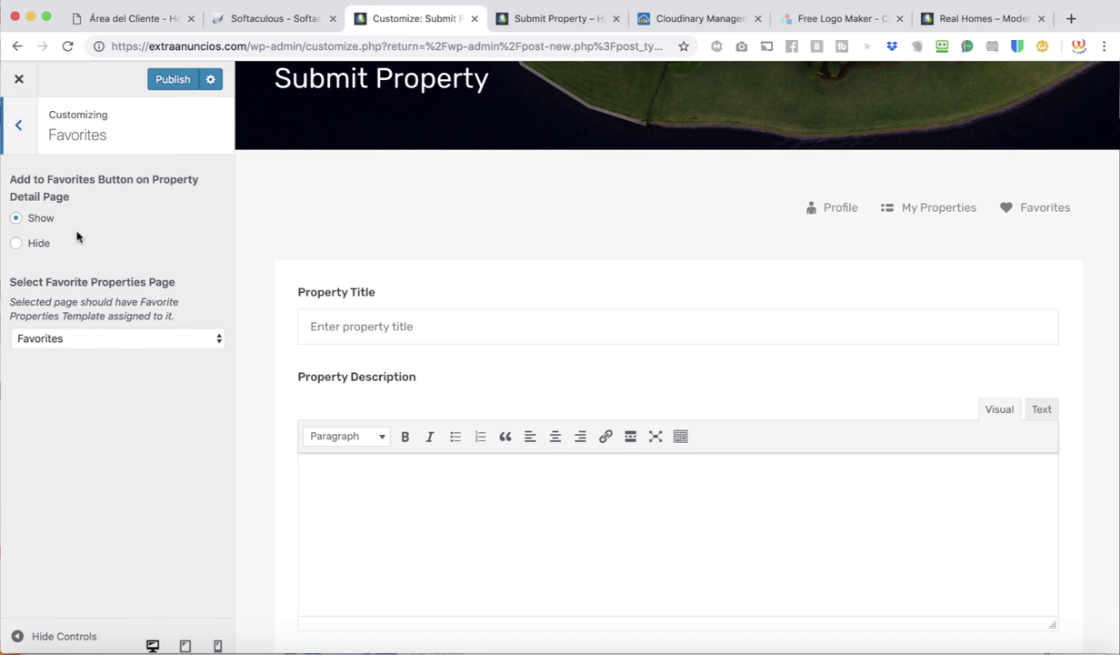
click(16, 121)
scroll(409, 145, up, 5)
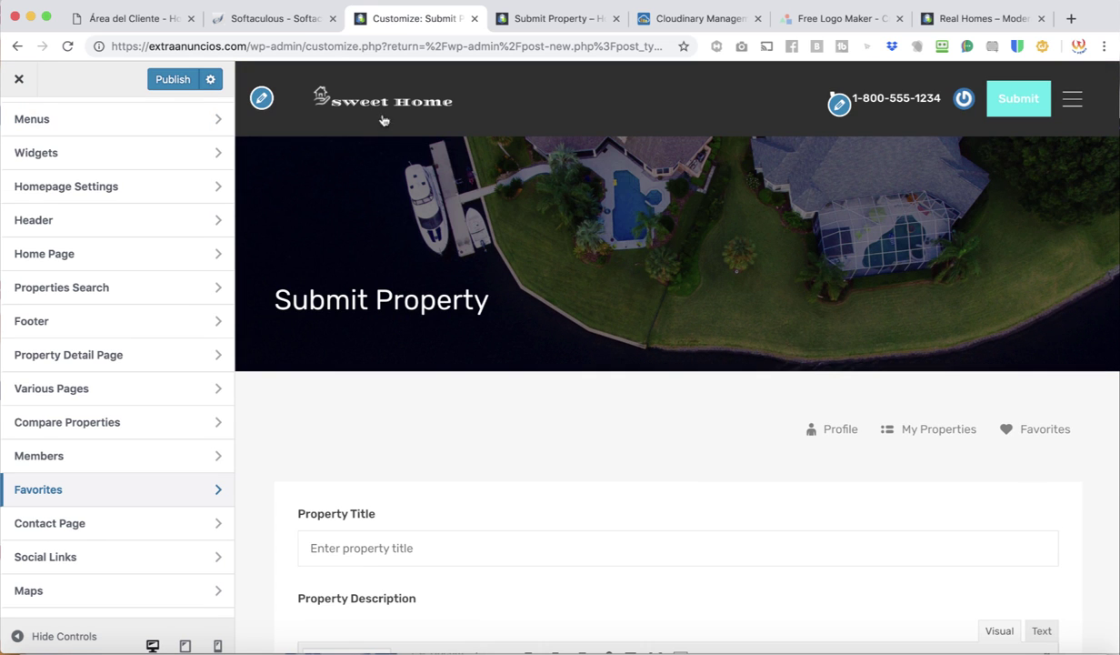
click(322, 100)
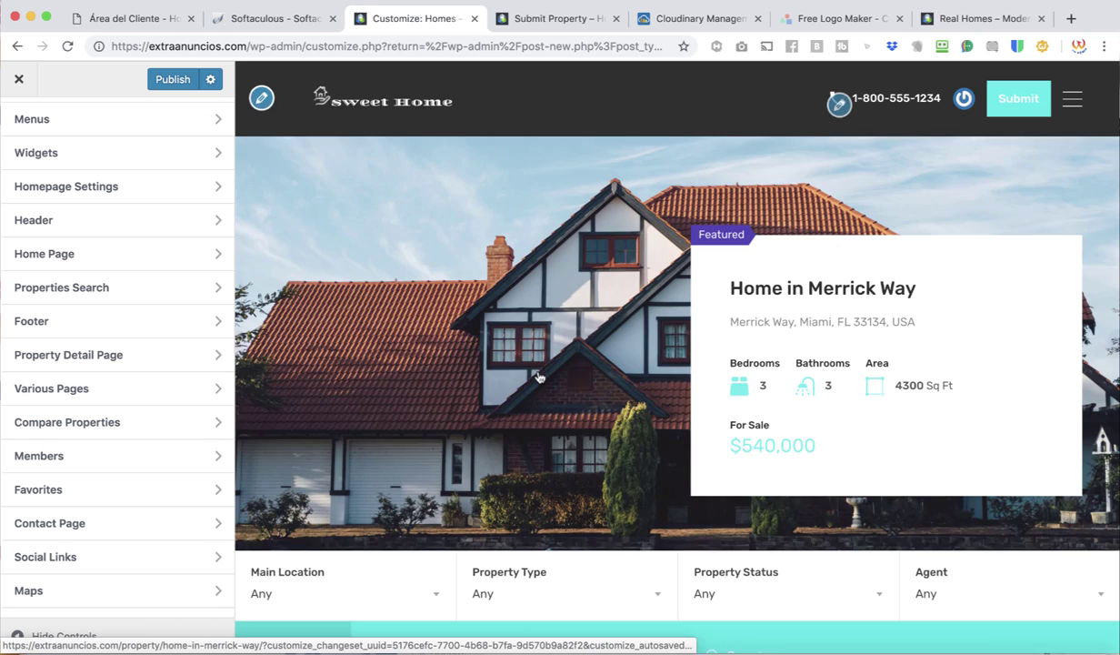
scroll(537, 376, down, 8)
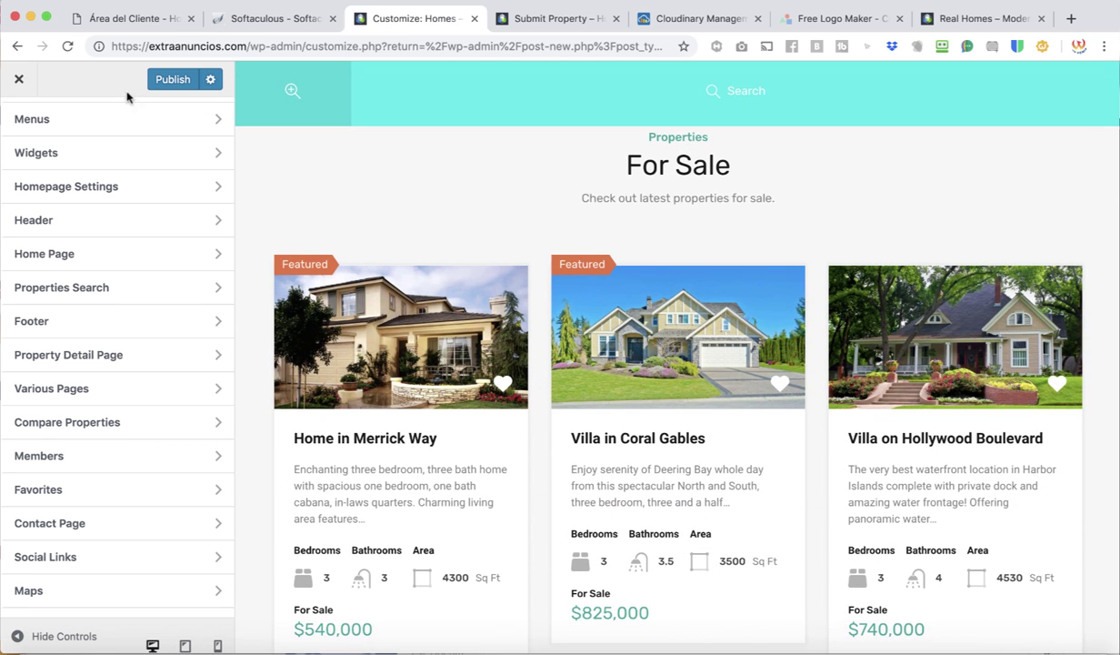
scroll(56, 175, up, 3)
scroll(67, 310, down, 8)
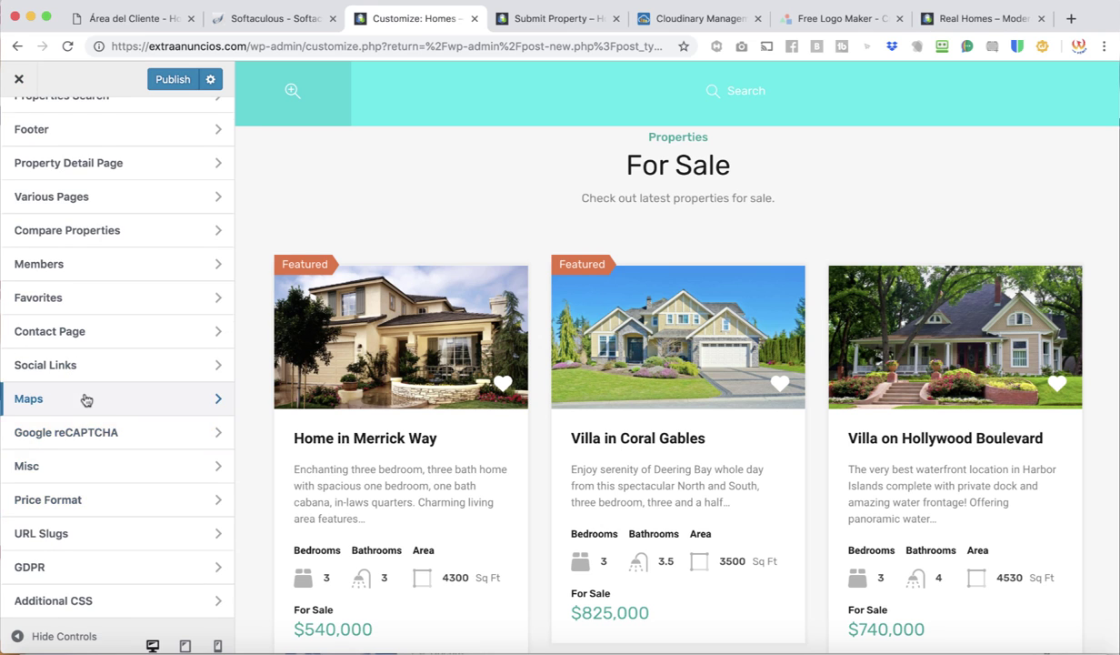
scroll(85, 396, up, 5)
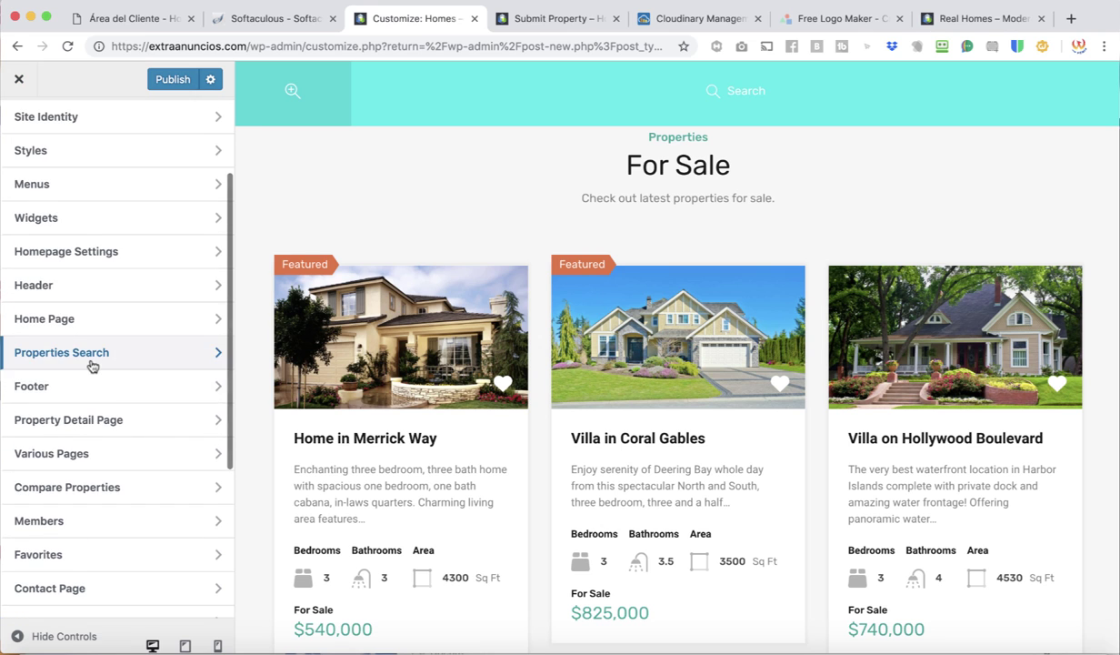
Step: Look through Properties Search and Homepage Settings, then open the Maps settings
click(88, 360)
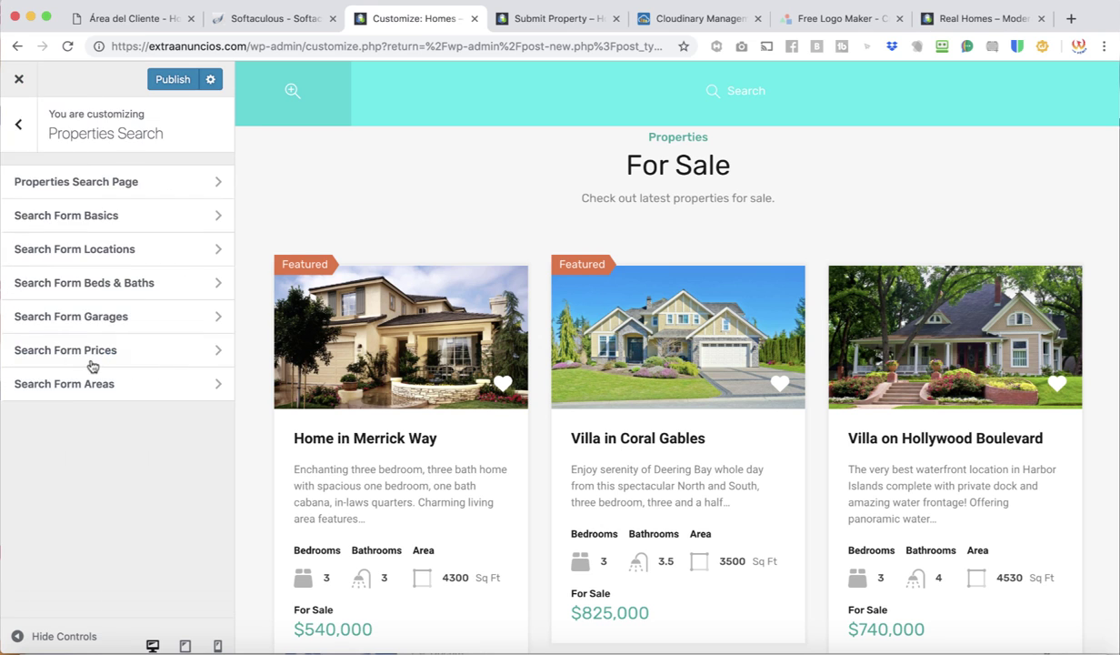
click(23, 124)
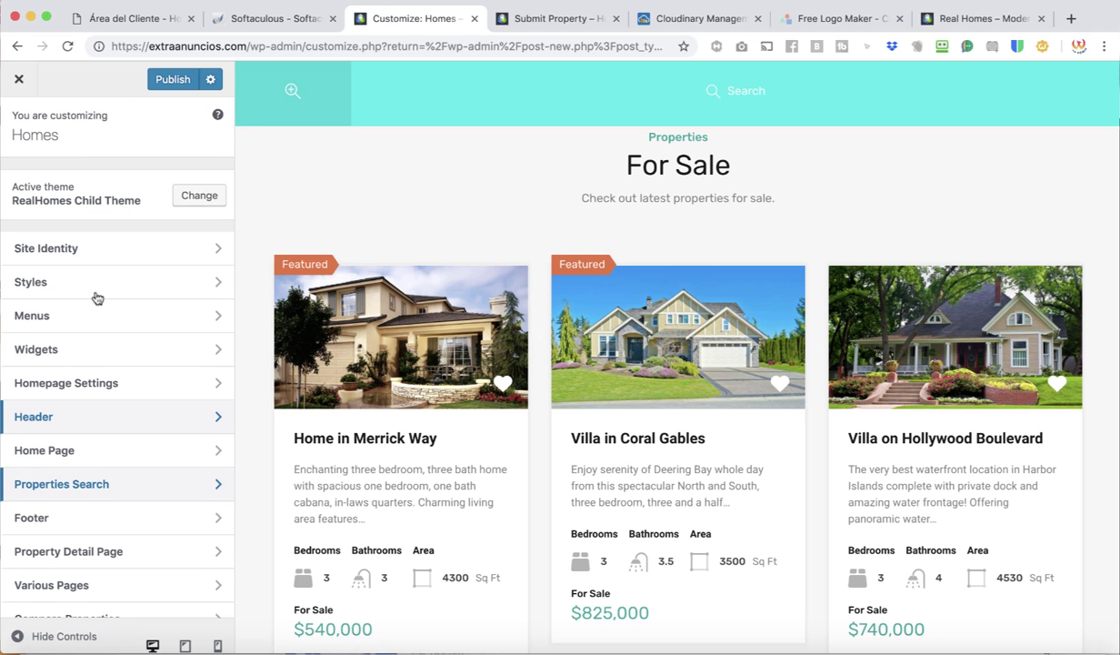
scroll(96, 296, down, 1)
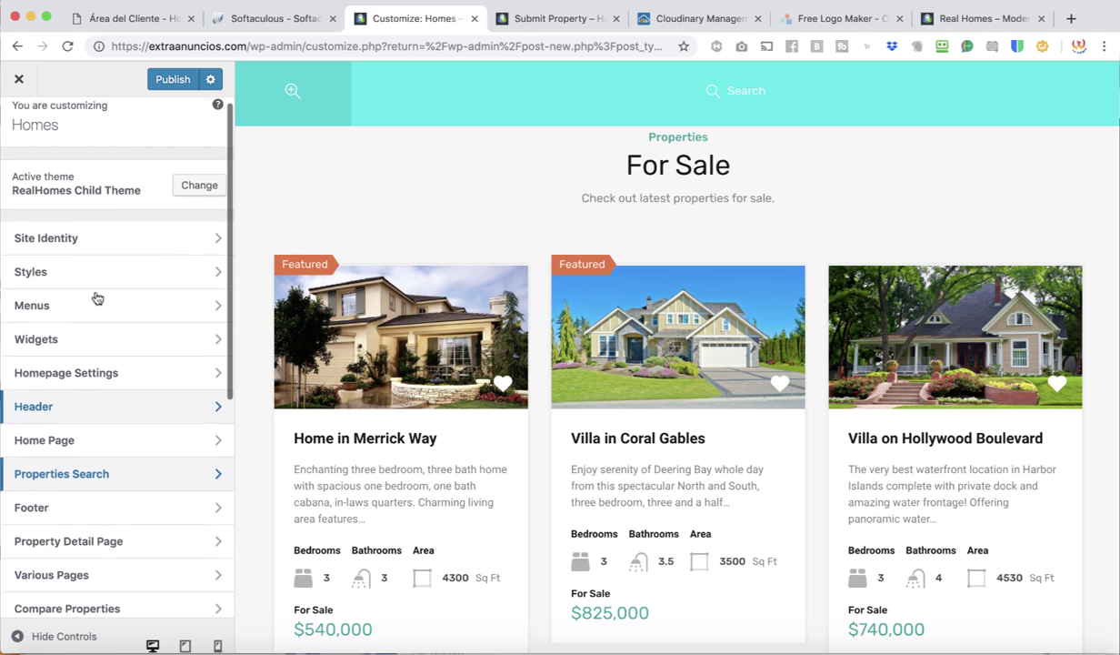
click(98, 374)
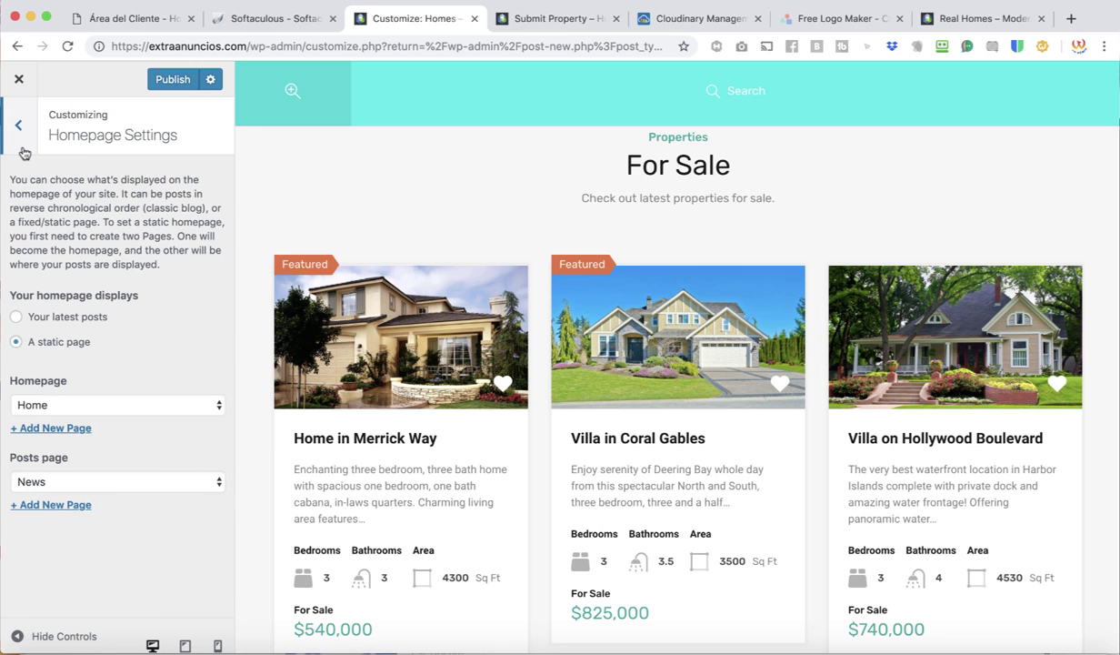
click(25, 151)
scroll(110, 415, down, 5)
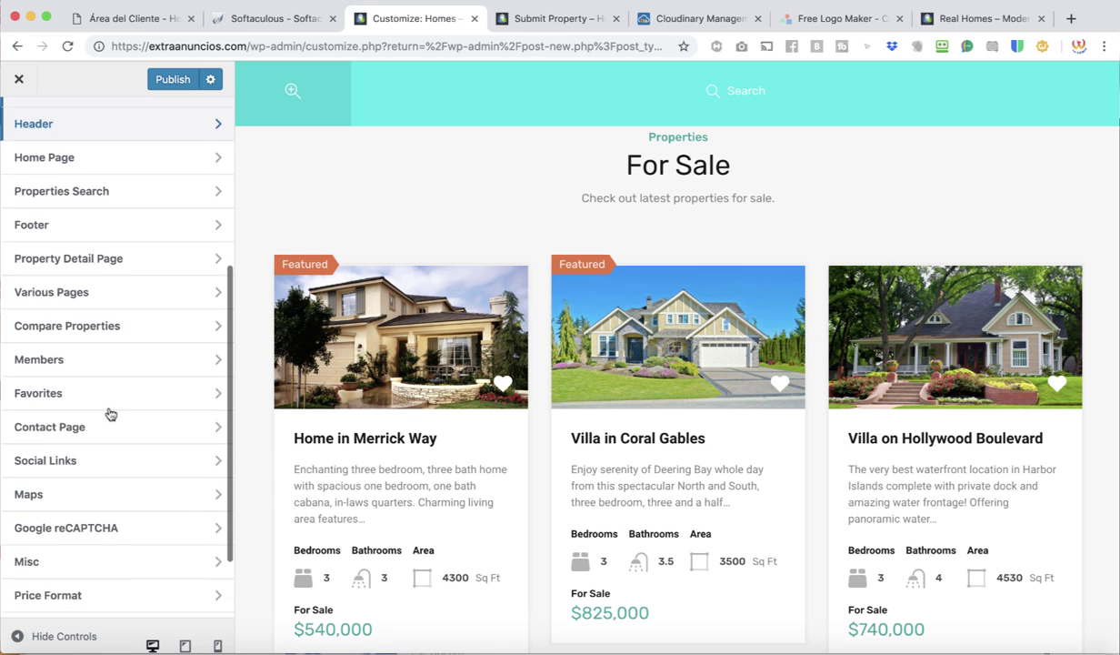
scroll(110, 415, down, 2)
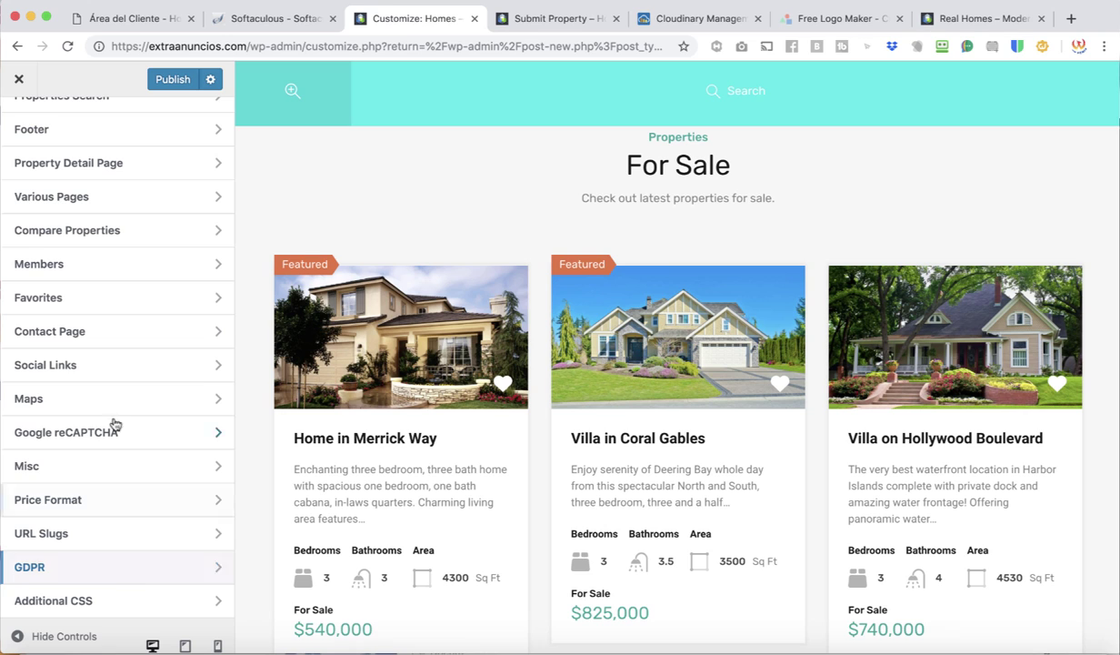
click(113, 400)
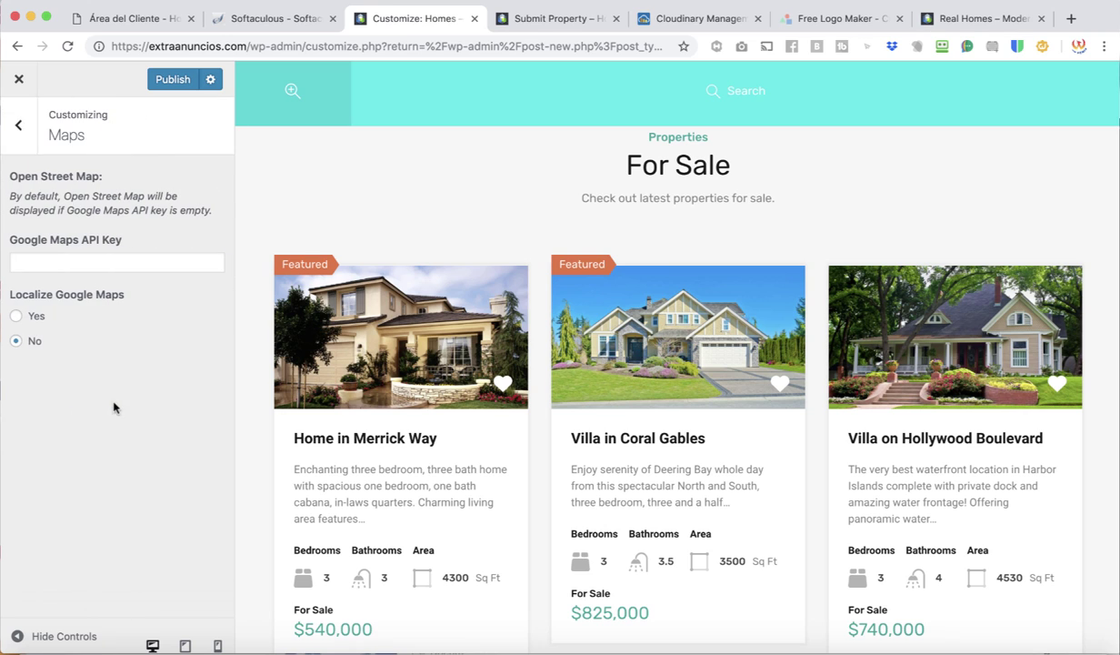
Step: Recheck Maps (no API key, localization No), glance at Members, then return to the main list
click(18, 127)
click(90, 405)
click(26, 136)
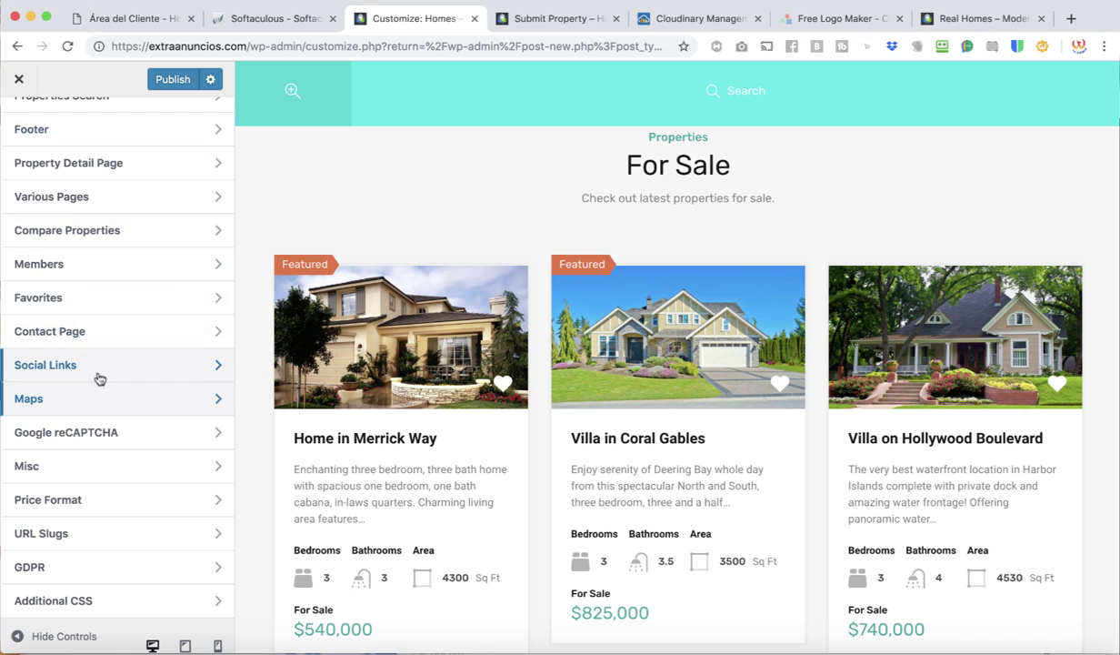
scroll(101, 378, up, 3)
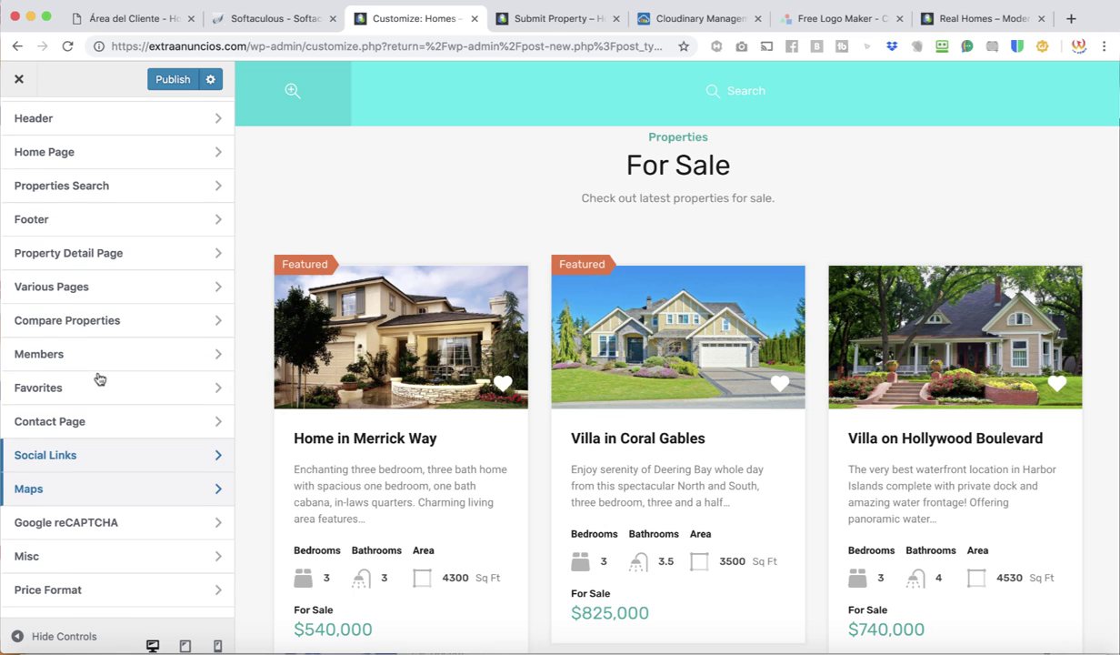
click(102, 366)
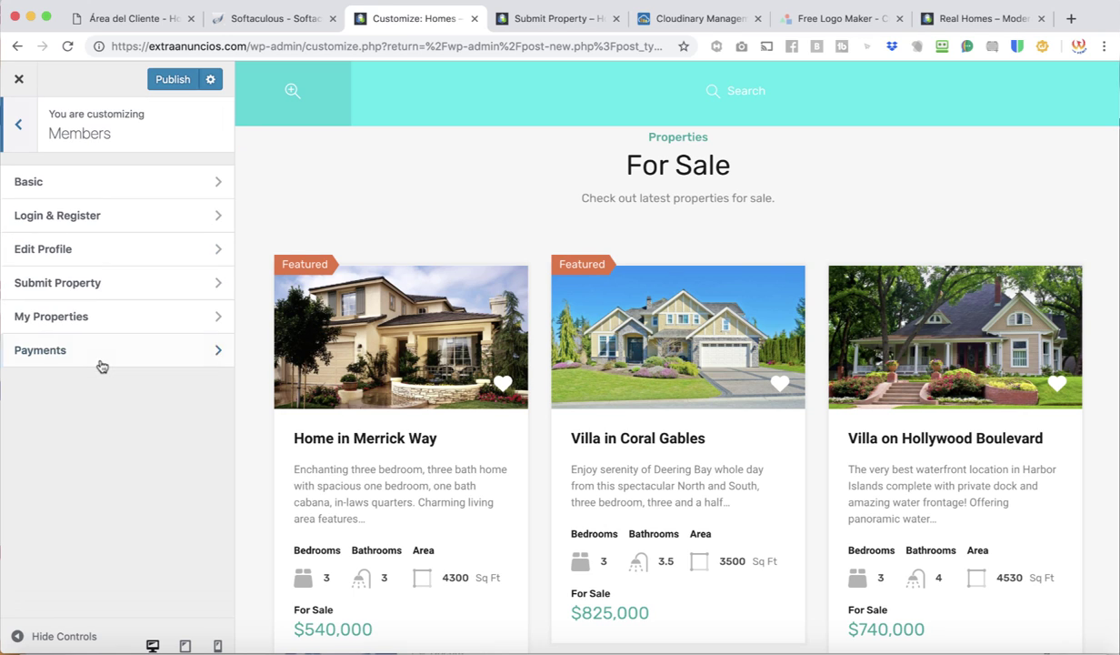
click(29, 144)
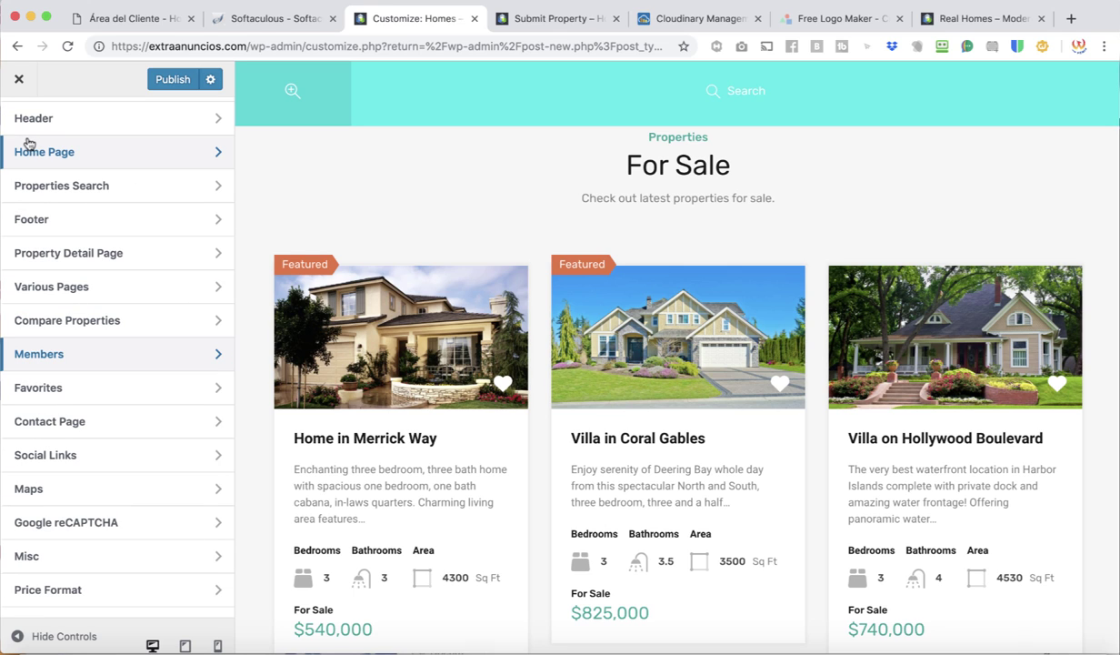
Step: Open the Contact Page settings and review the Get in Touch heading, Email, CC and BCC fields
click(94, 422)
scroll(145, 446, down, 3)
scroll(156, 467, down, 12)
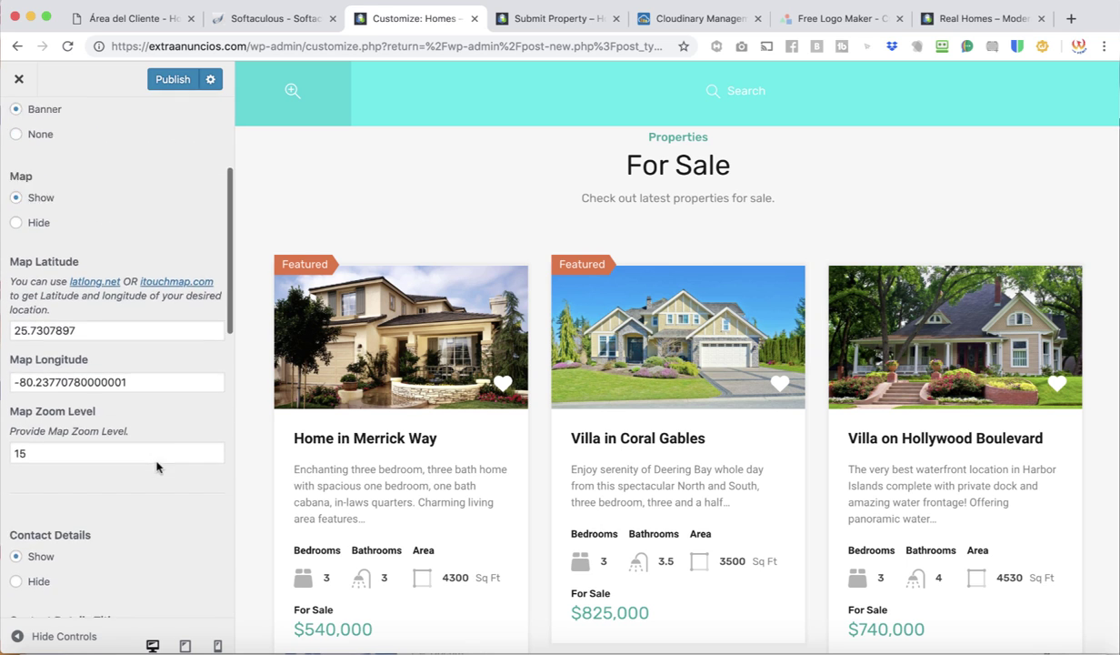
scroll(156, 466, down, 3)
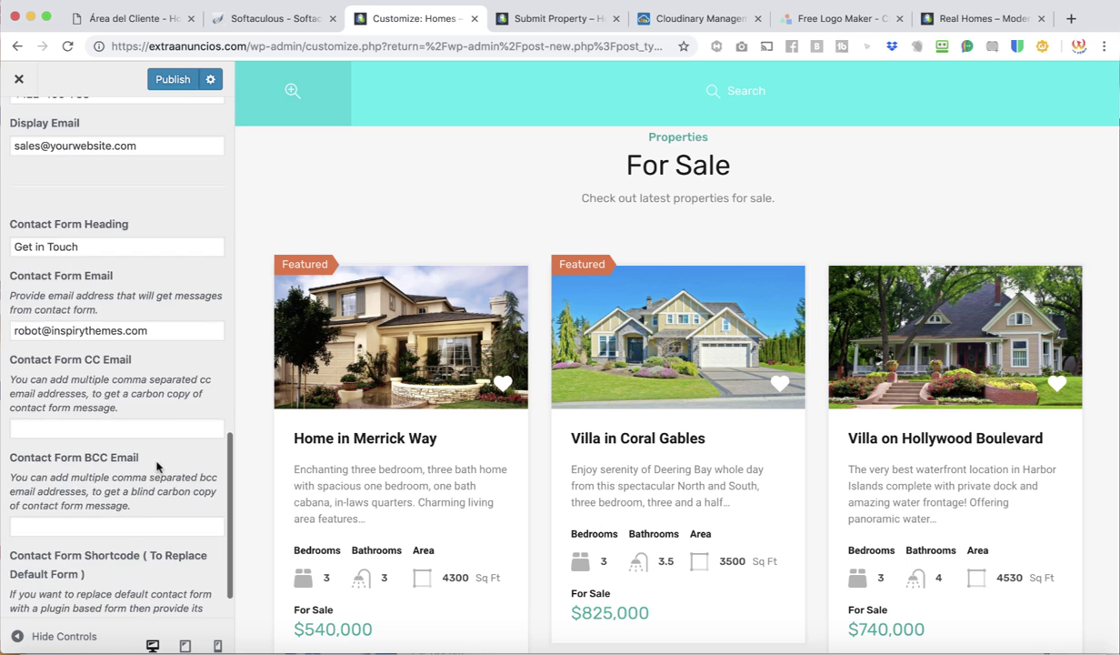
scroll(157, 466, up, 15)
scroll(880, 170, up, 10)
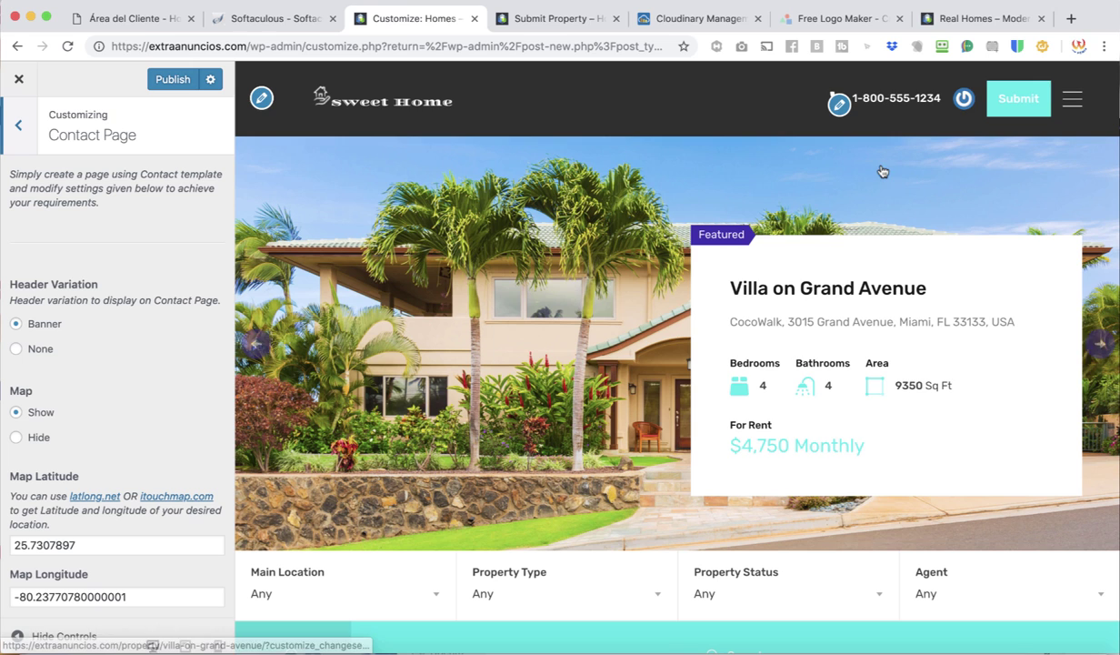
Step: Load the Contact page in the preview through the site menu and look over it
click(1071, 97)
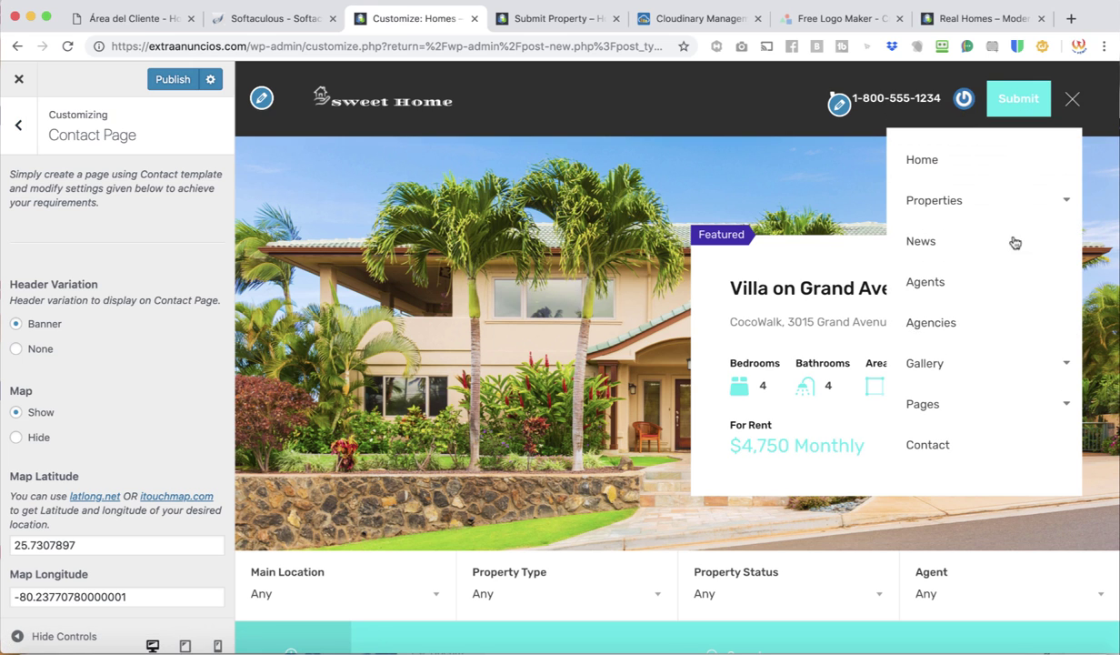
click(941, 448)
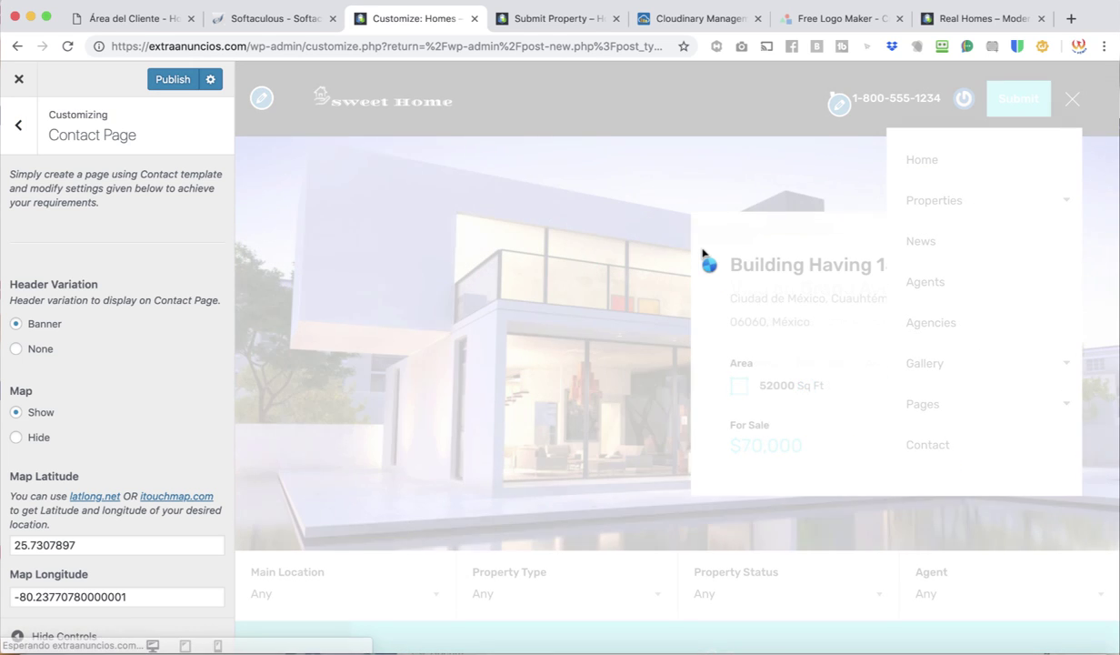
scroll(570, 378, down, 6)
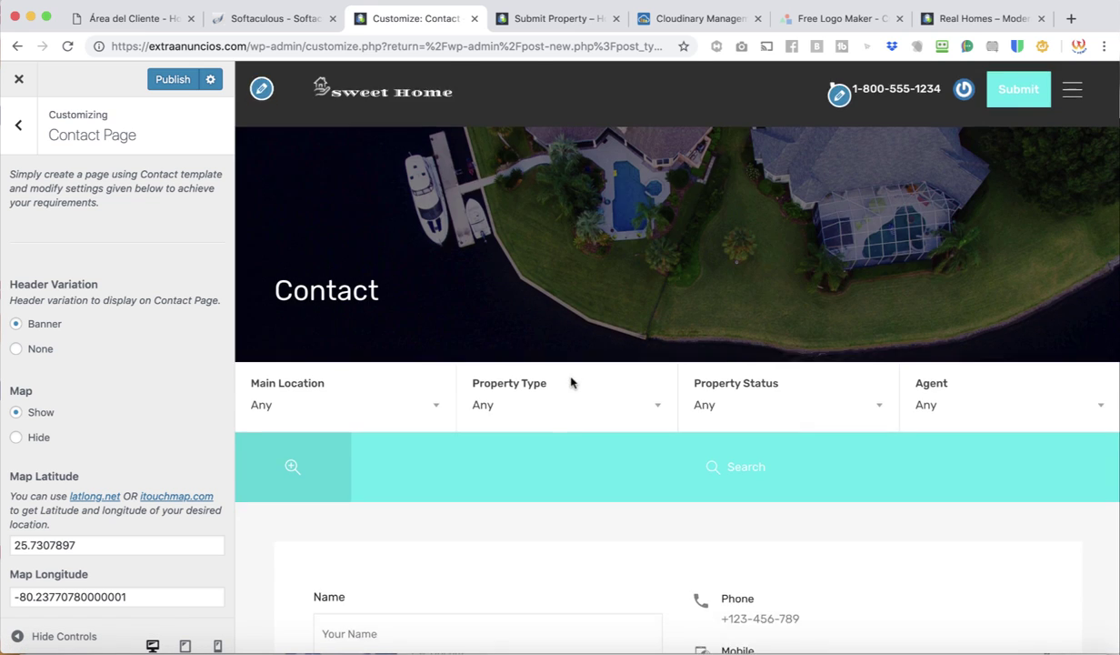
scroll(571, 377, up, 2)
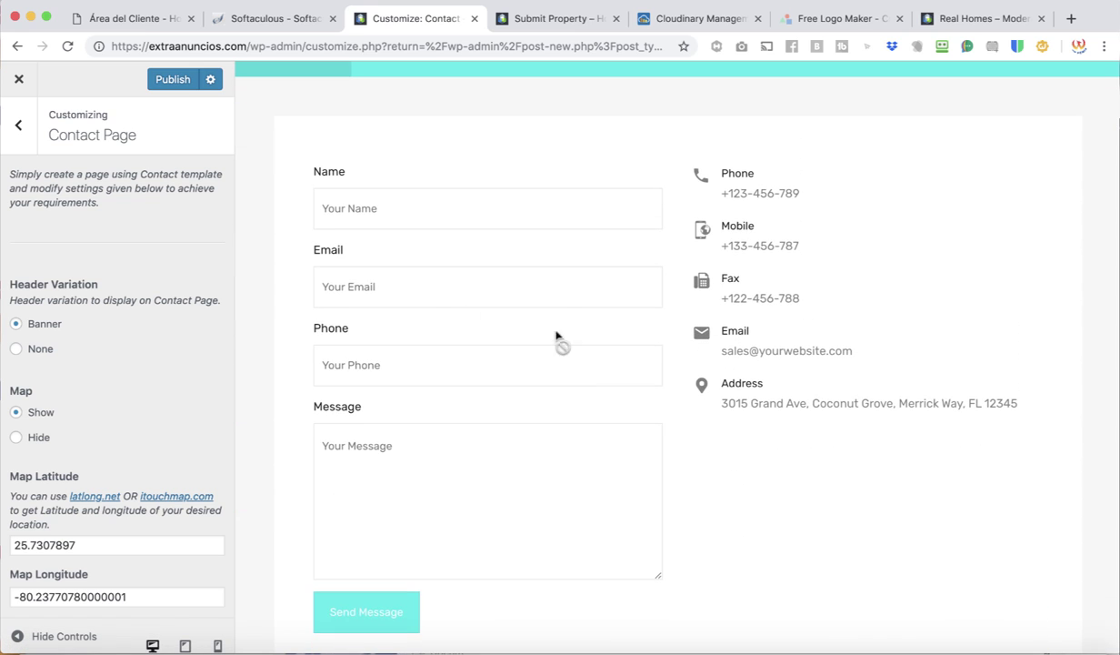
scroll(137, 432, down, 8)
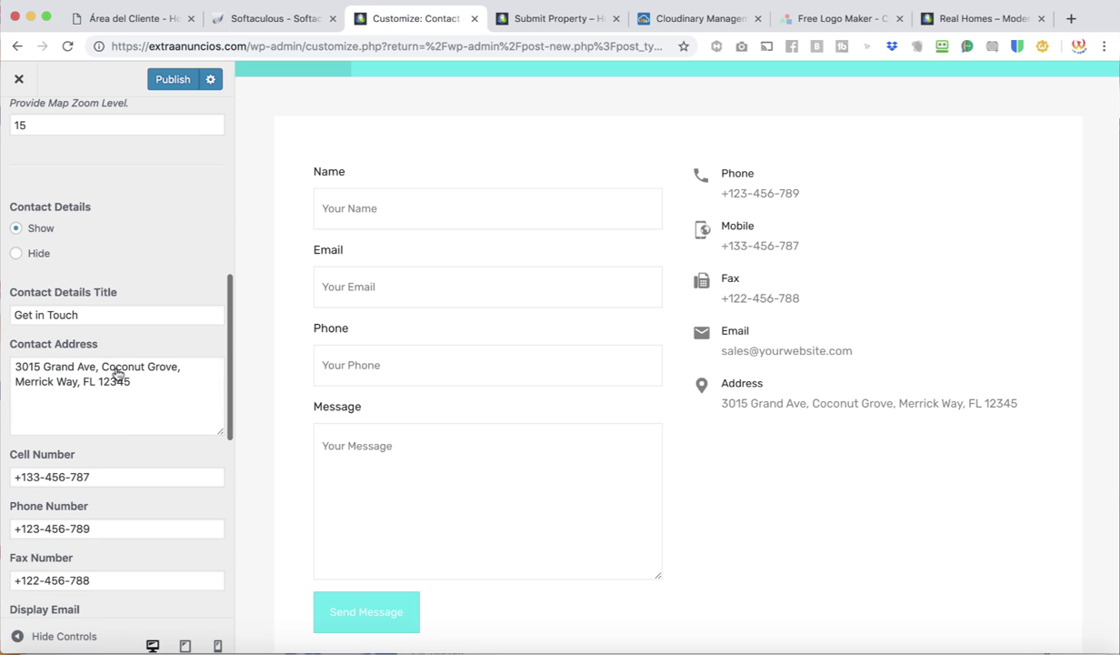
scroll(265, 336, up, 4)
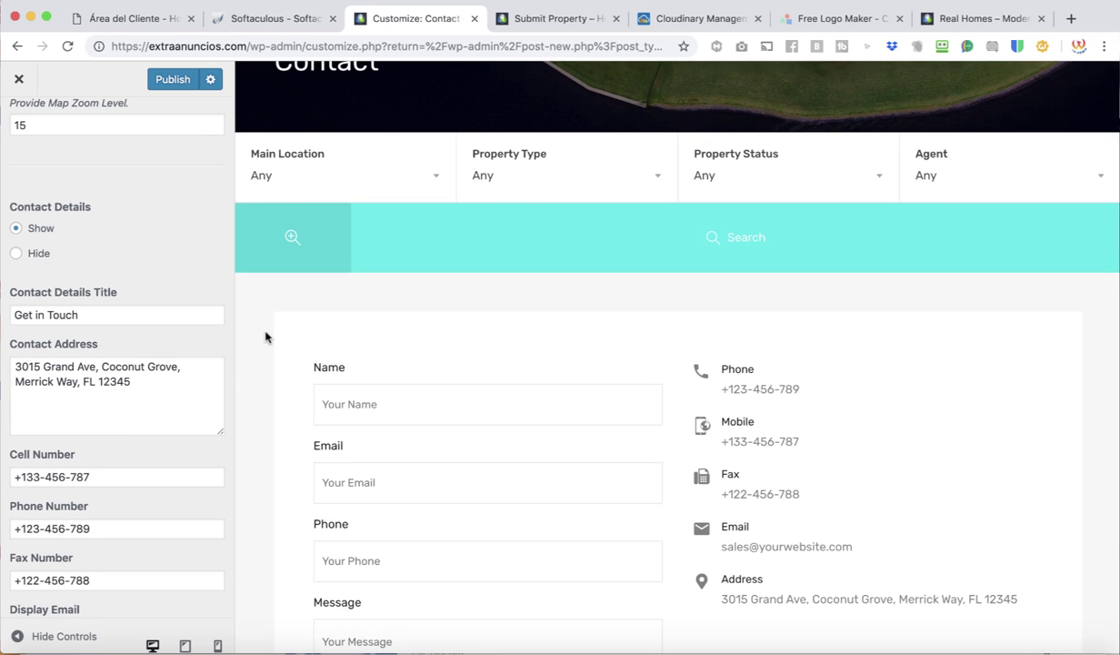
scroll(266, 336, down, 10)
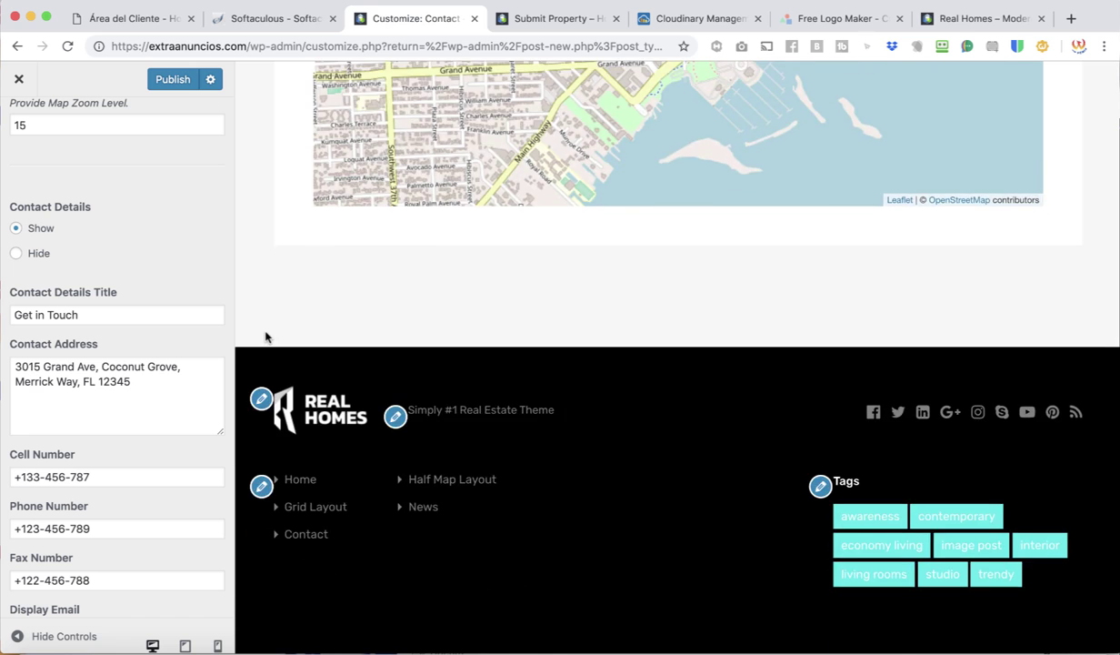
scroll(266, 336, up, 5)
scroll(265, 483, up, 10)
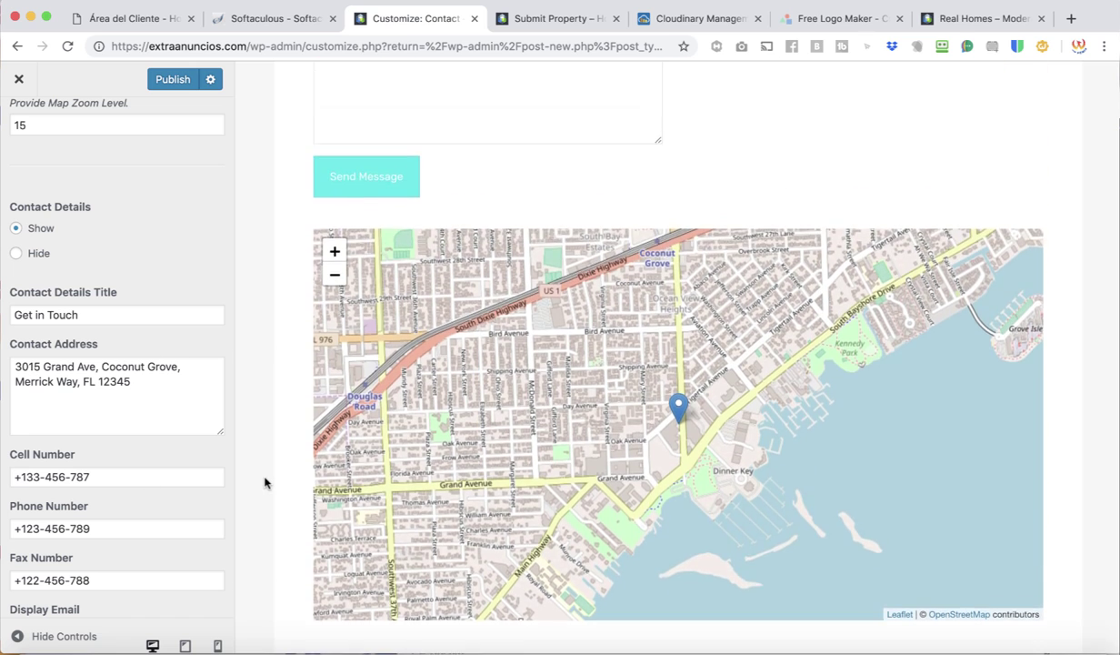
scroll(264, 483, up, 1)
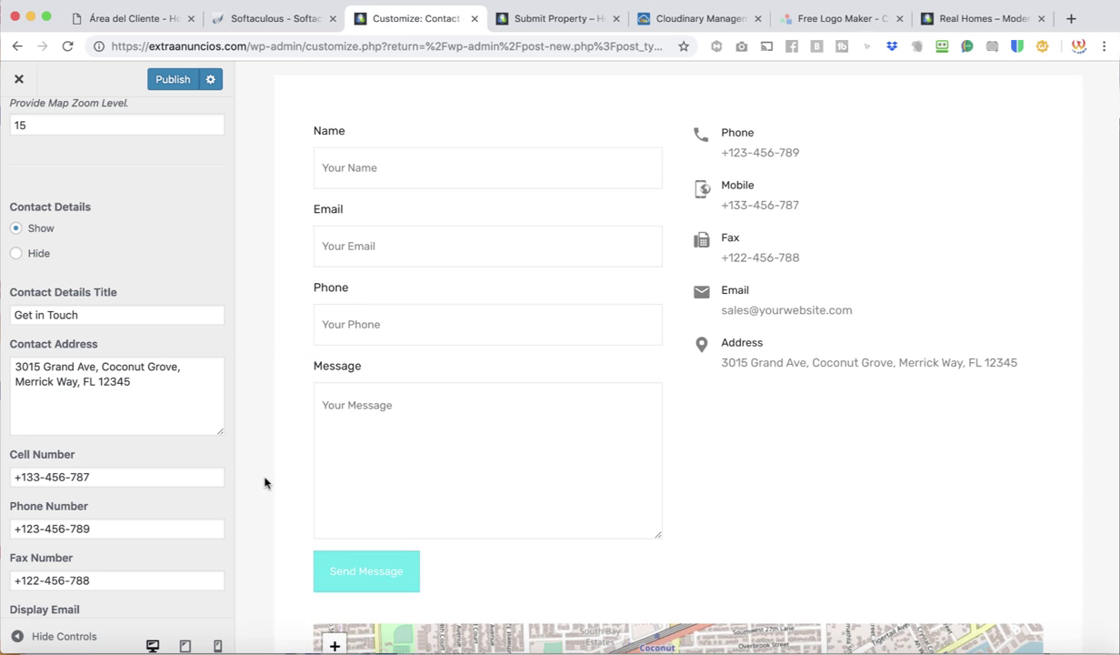
Step: Enter 000 in the contact phone number field and publish the change
click(113, 526)
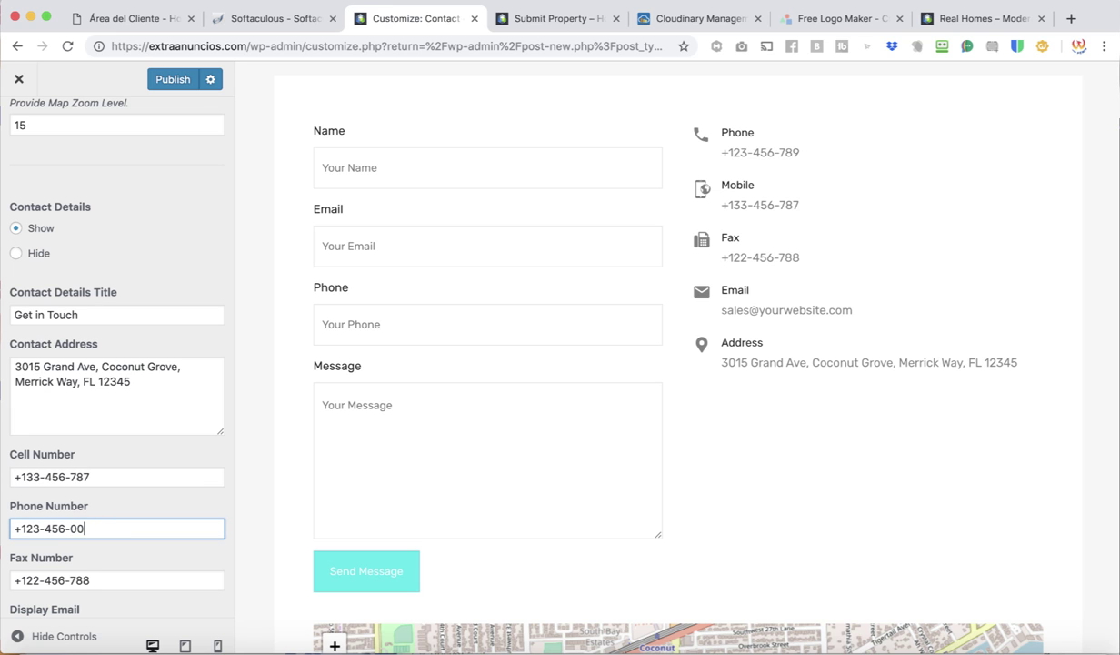
text(000)
drag(207, 130, 183, 82)
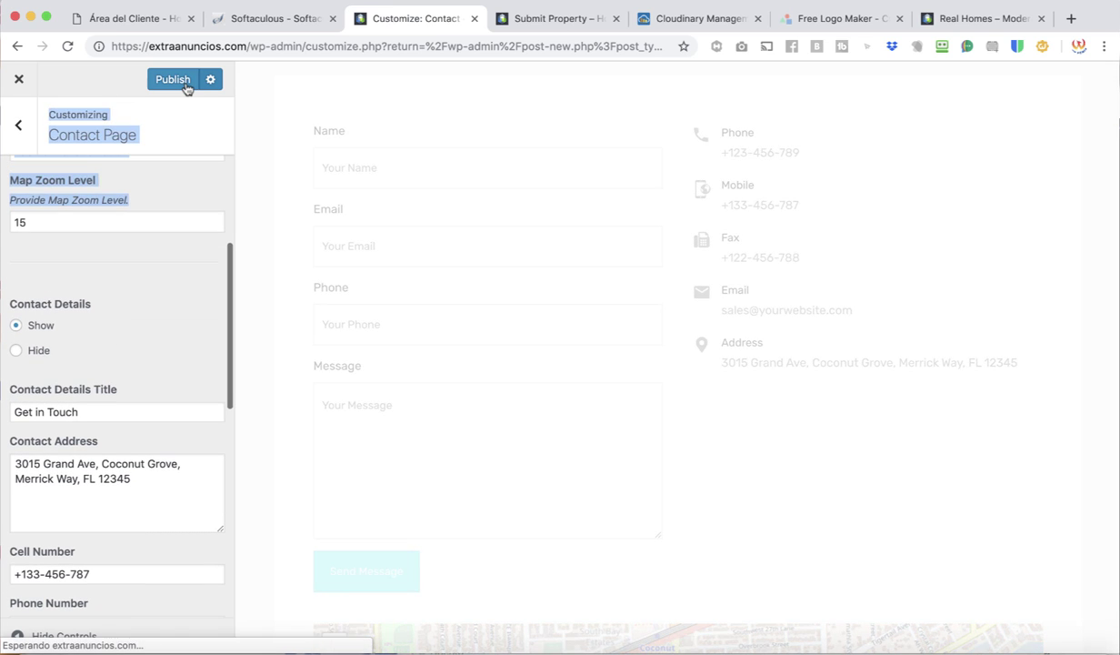
click(183, 80)
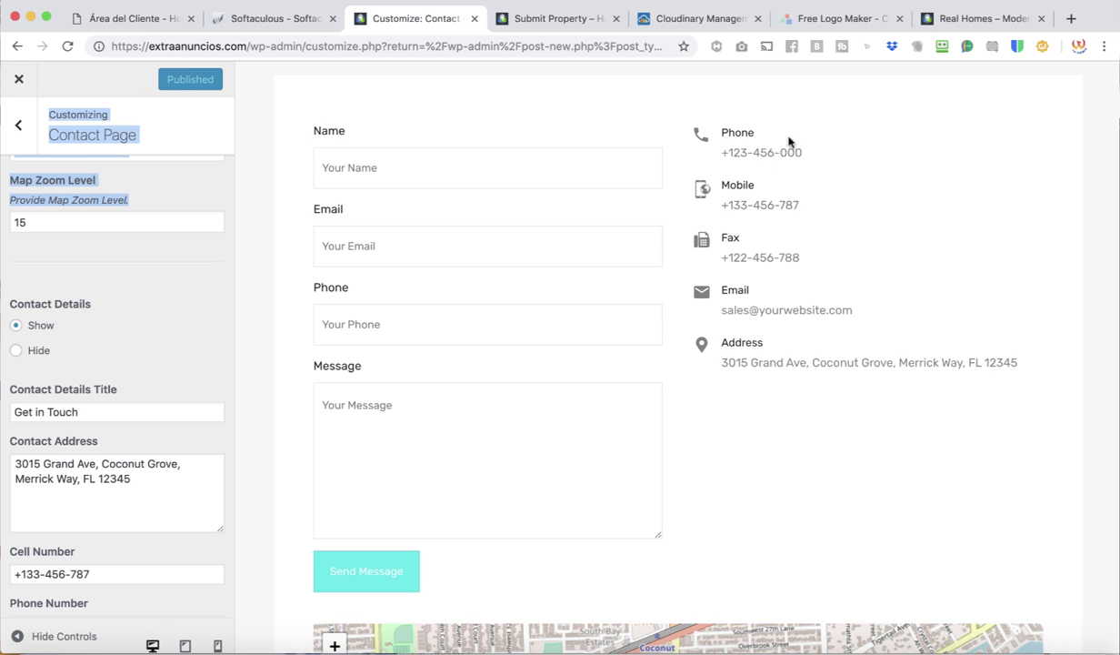
Step: Scroll through the Contact Page settings to check the published result
scroll(220, 370, down, 10)
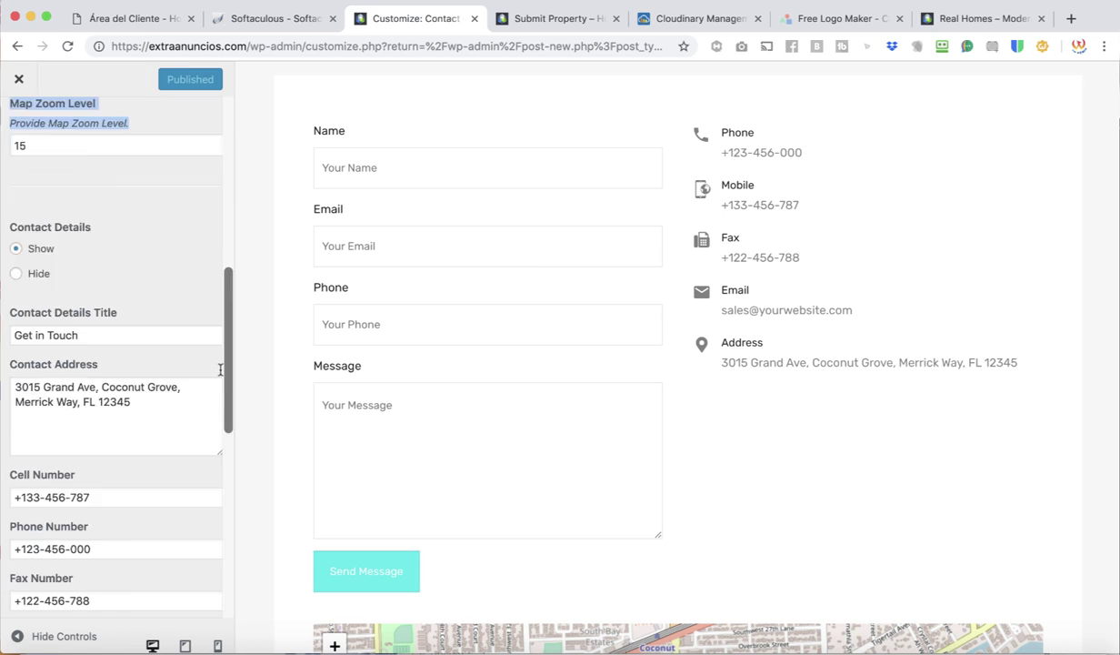
scroll(220, 370, down, 2)
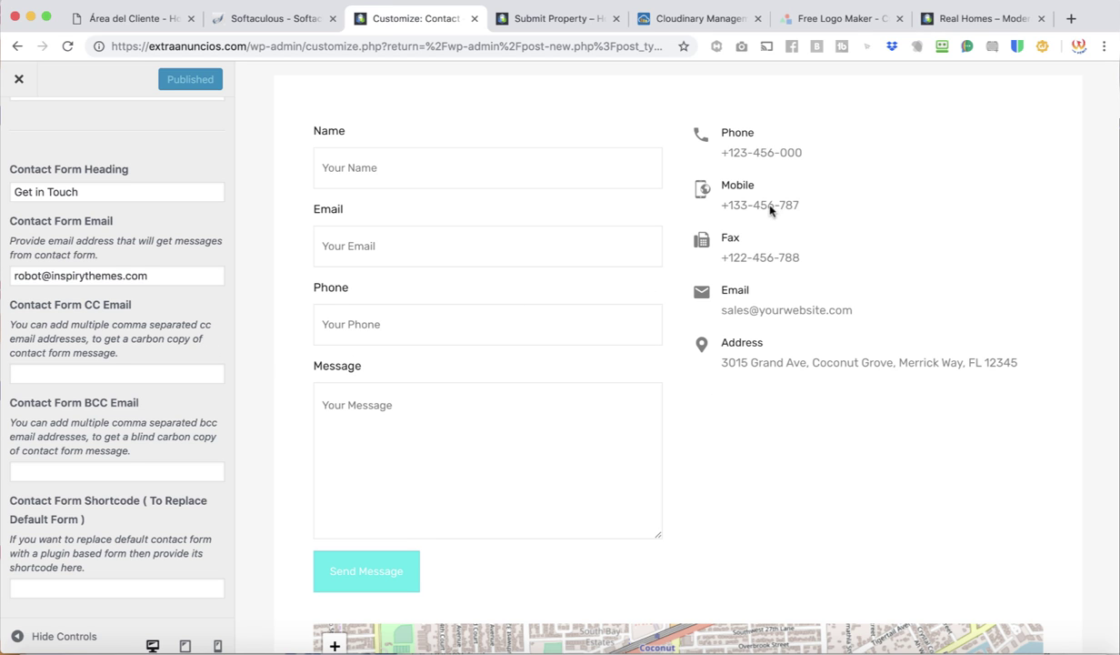
scroll(814, 449, down, 3)
scroll(814, 449, up, 3)
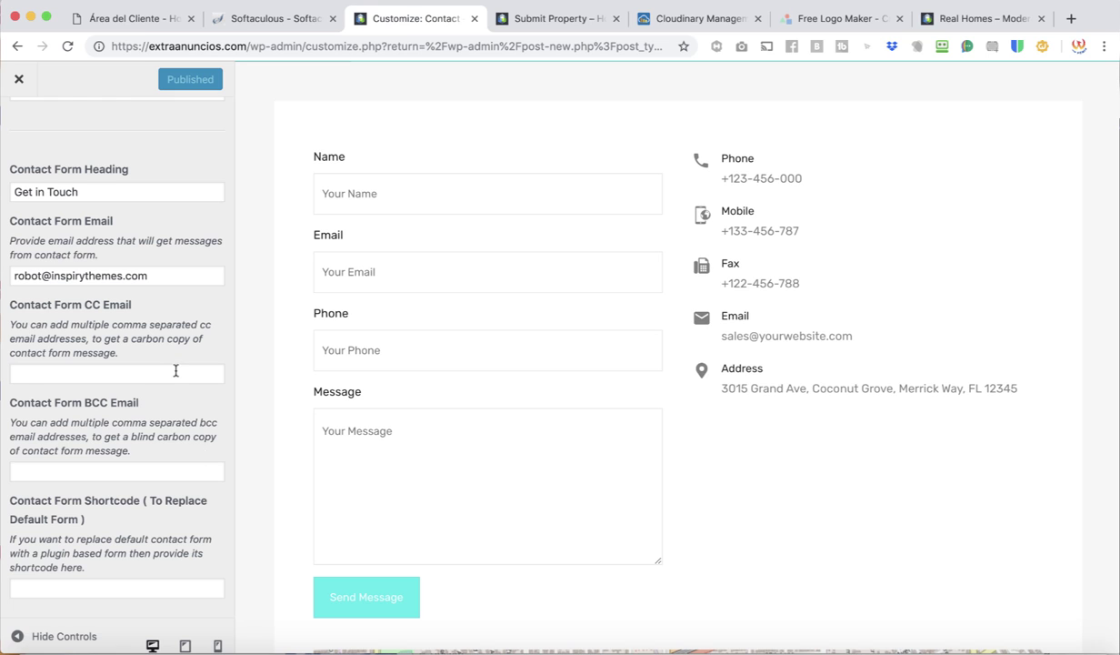
scroll(175, 370, up, 1)
scroll(175, 370, down, 1)
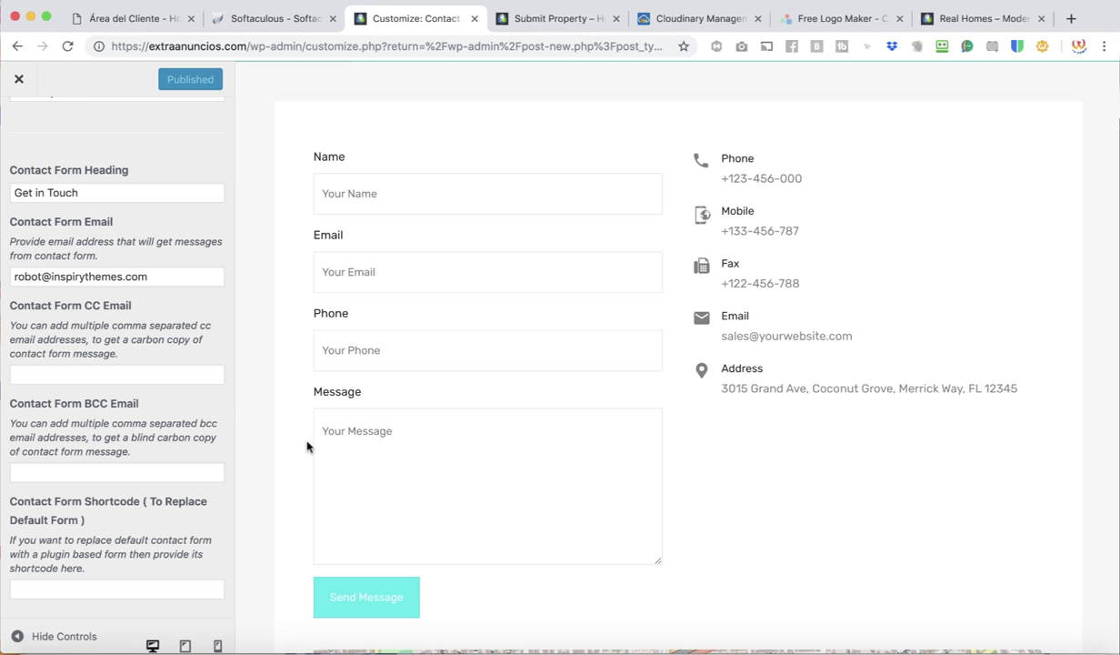
scroll(291, 417, up, 2)
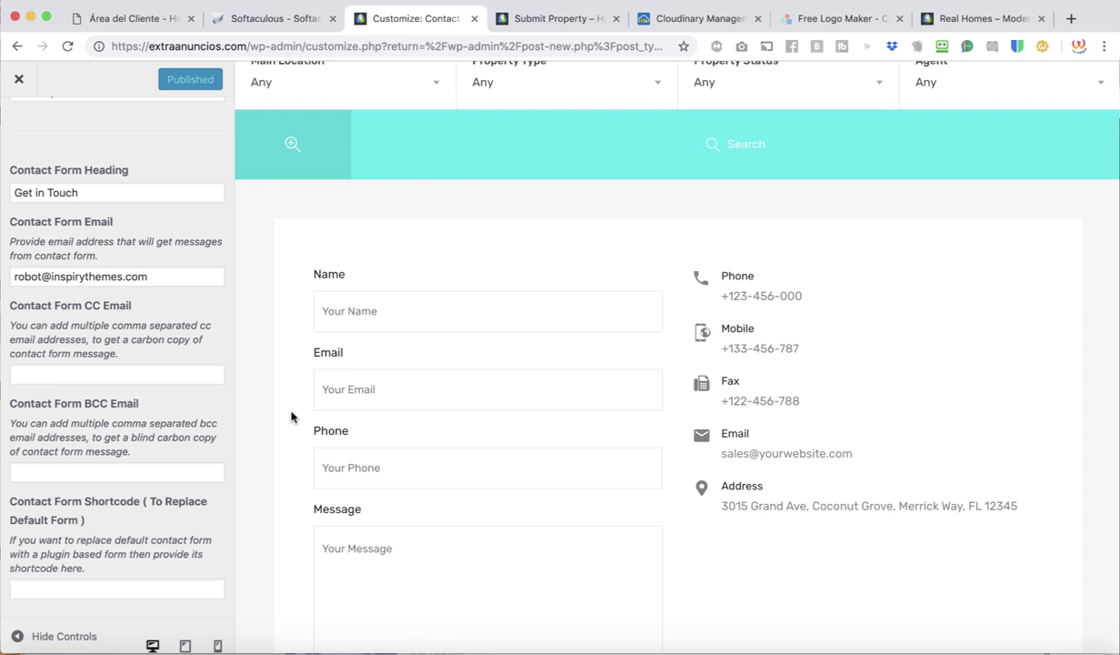
scroll(291, 416, down, 4)
scroll(291, 417, down, 2)
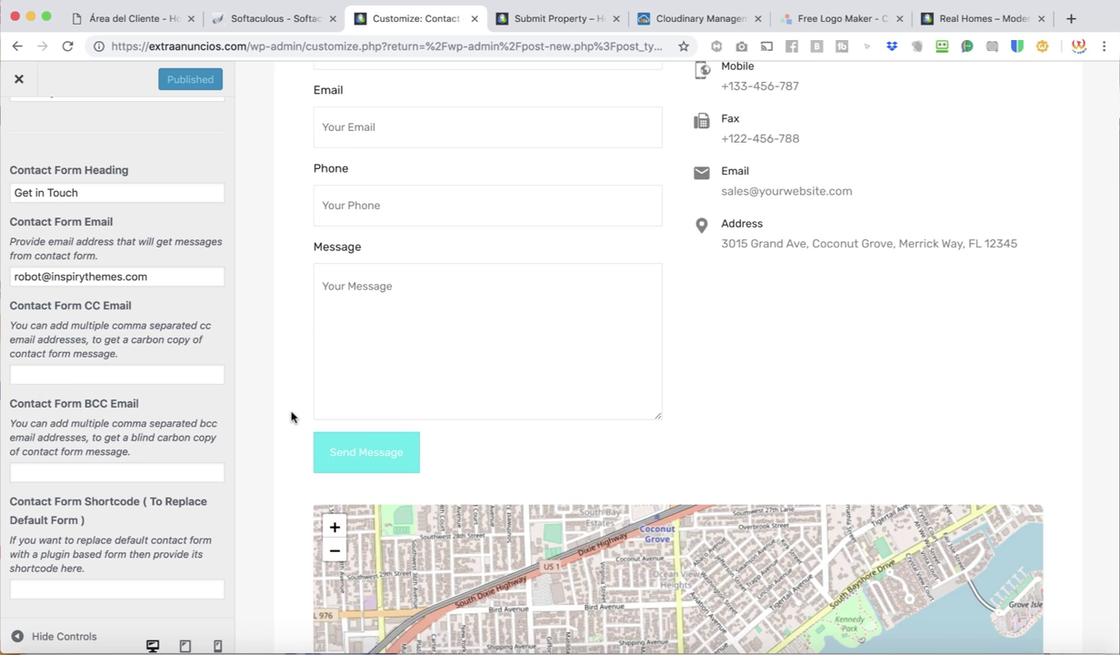
scroll(290, 417, up, 4)
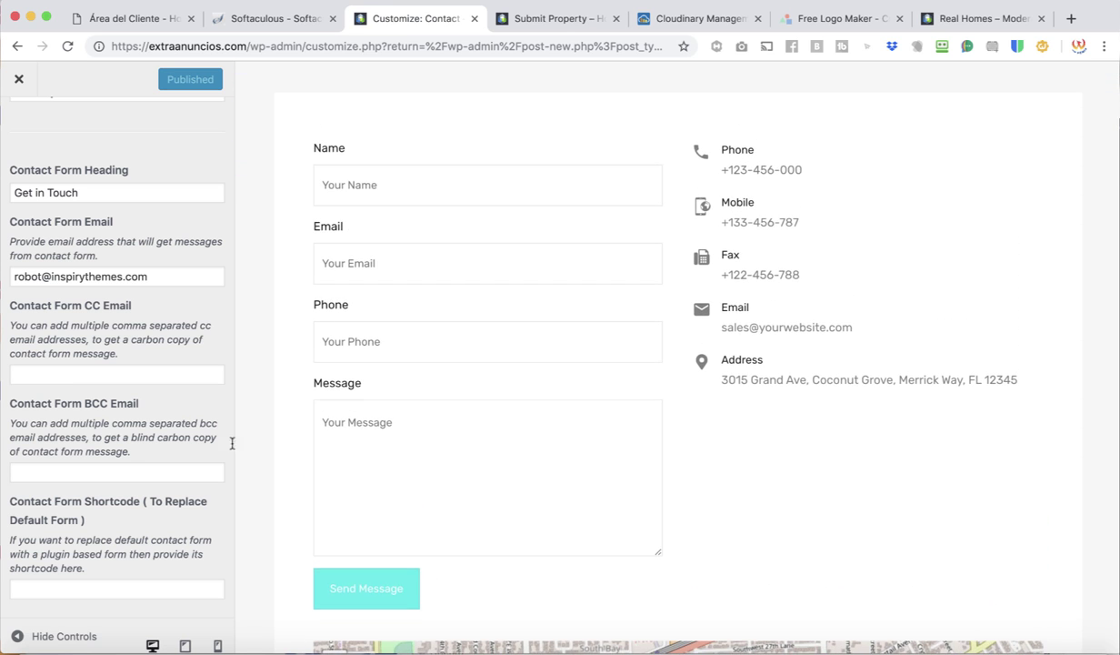
scroll(80, 530, up, 3)
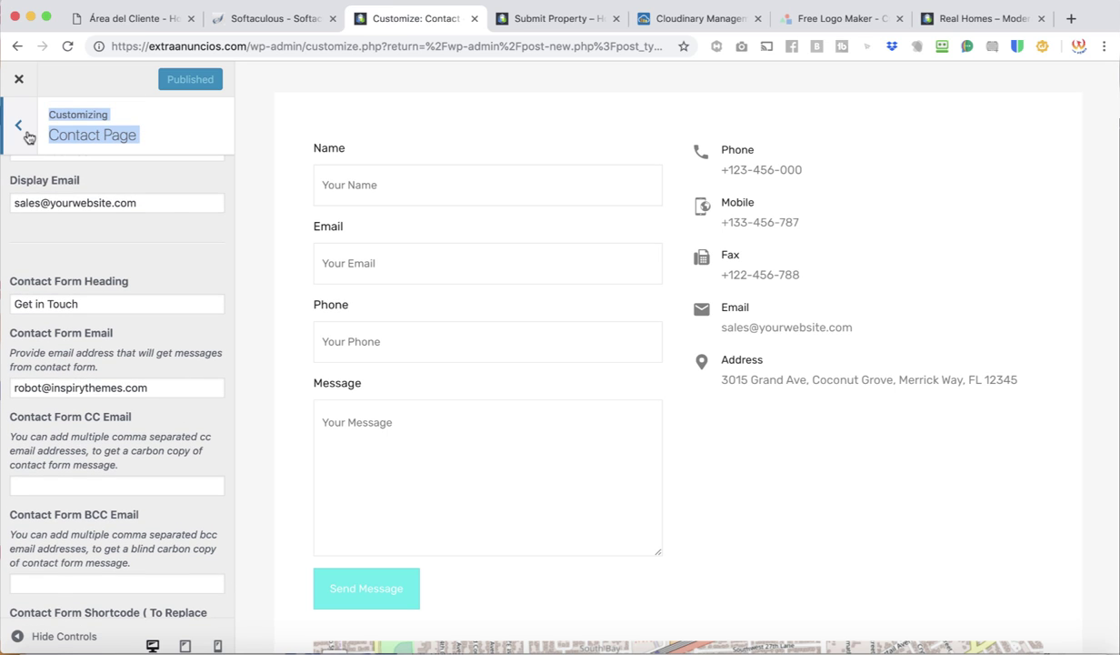
Step: Review the Social Links settings
click(28, 136)
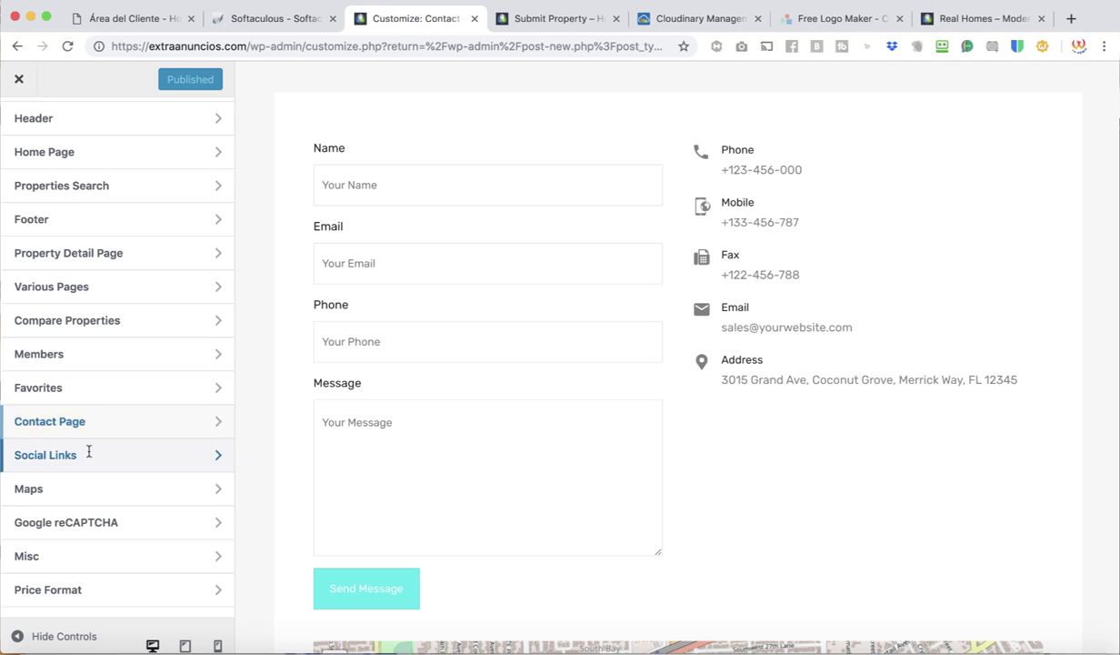
click(88, 452)
scroll(137, 380, down, 3)
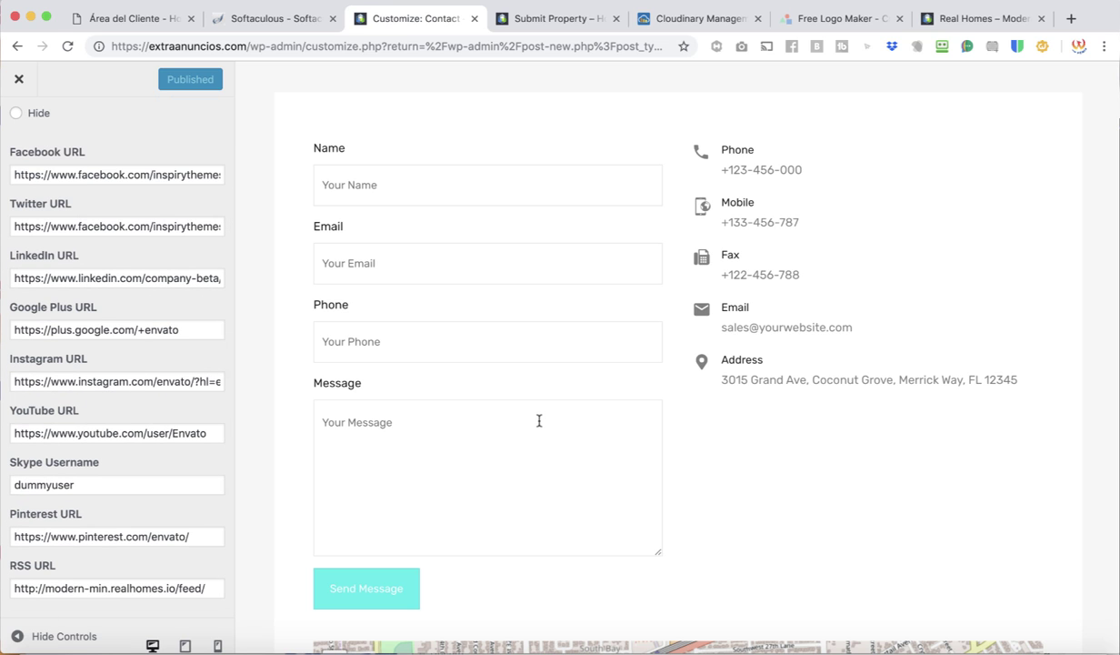
scroll(718, 451, up, 2)
scroll(223, 346, up, 3)
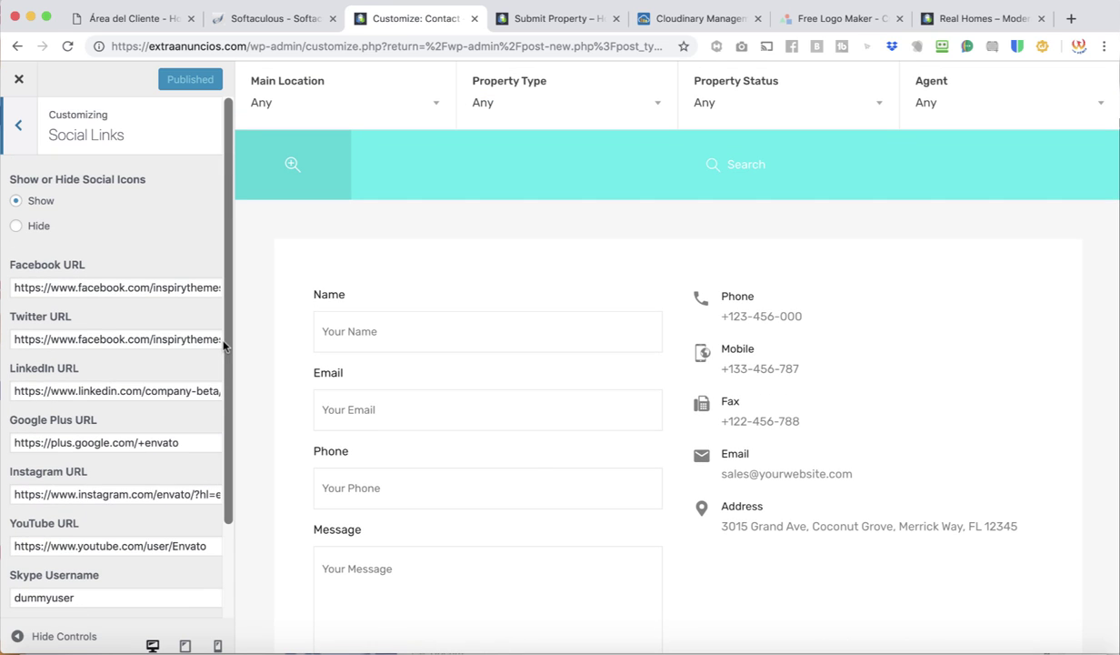
scroll(530, 463, down, 10)
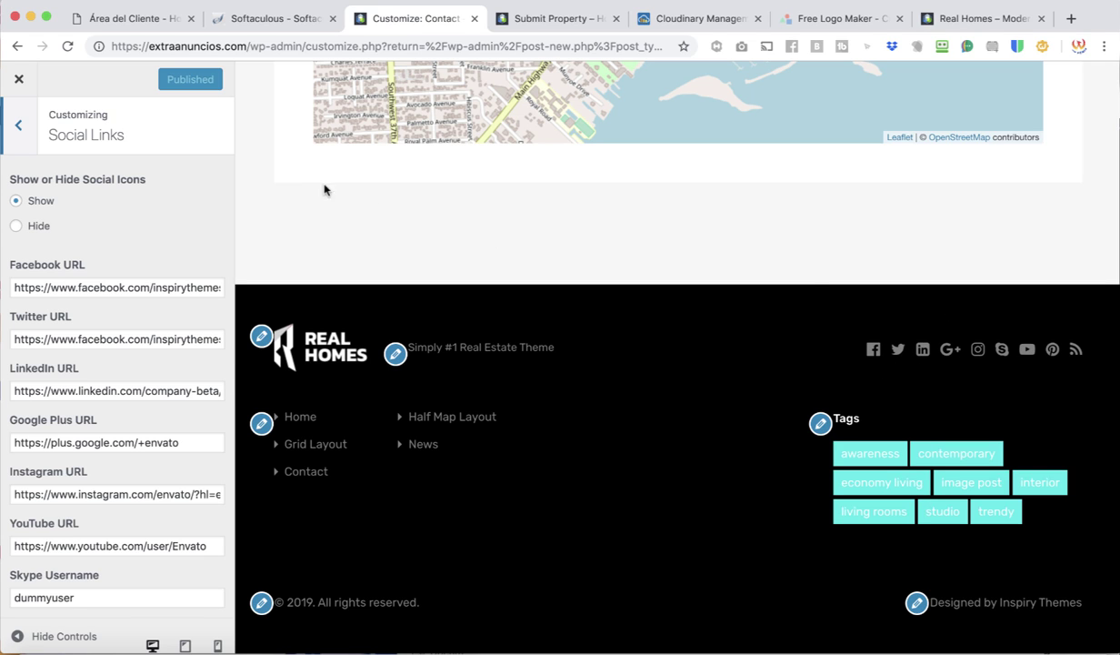
Step: Look over the Maps settings, then the Google reCAPTCHA site key field
click(20, 133)
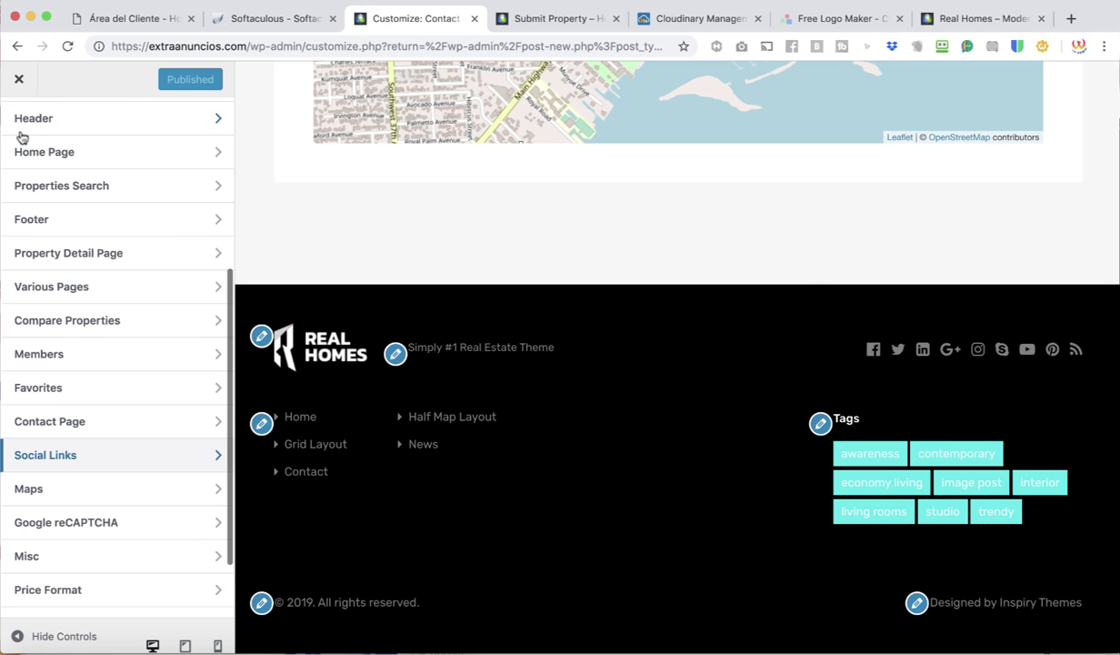
click(84, 499)
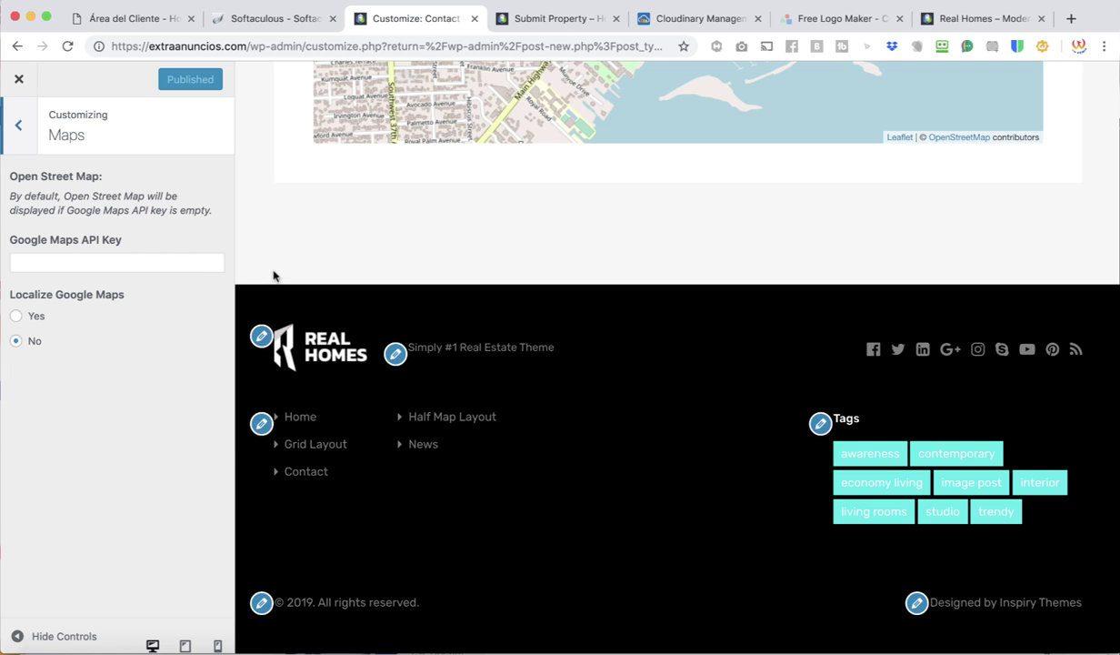
scroll(273, 276, up, 8)
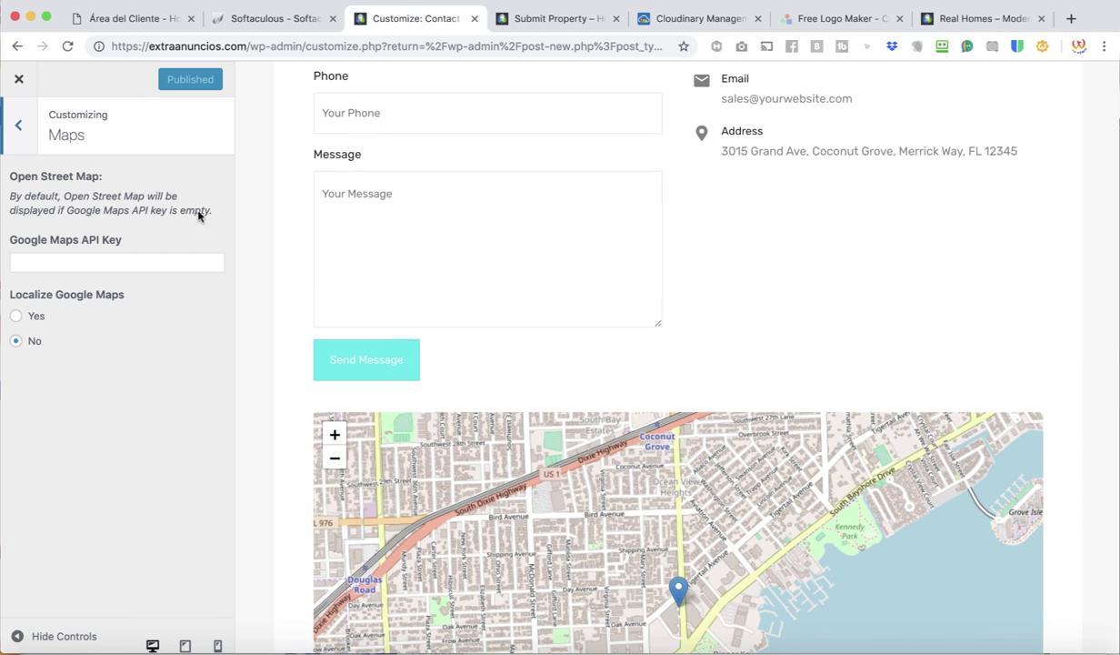
click(28, 132)
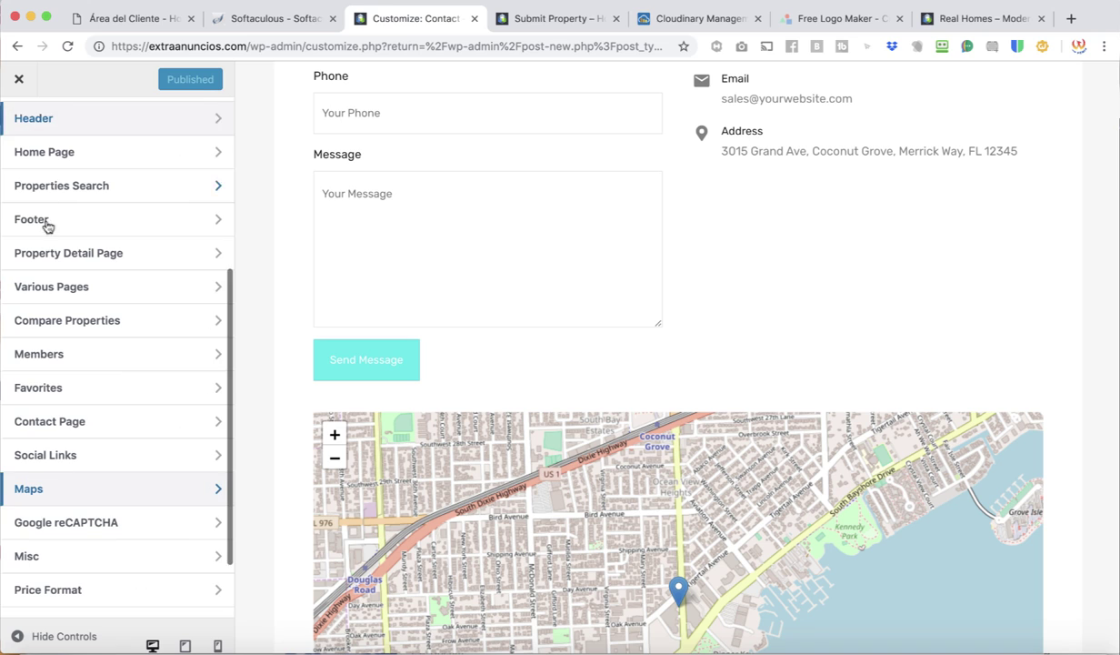
click(73, 525)
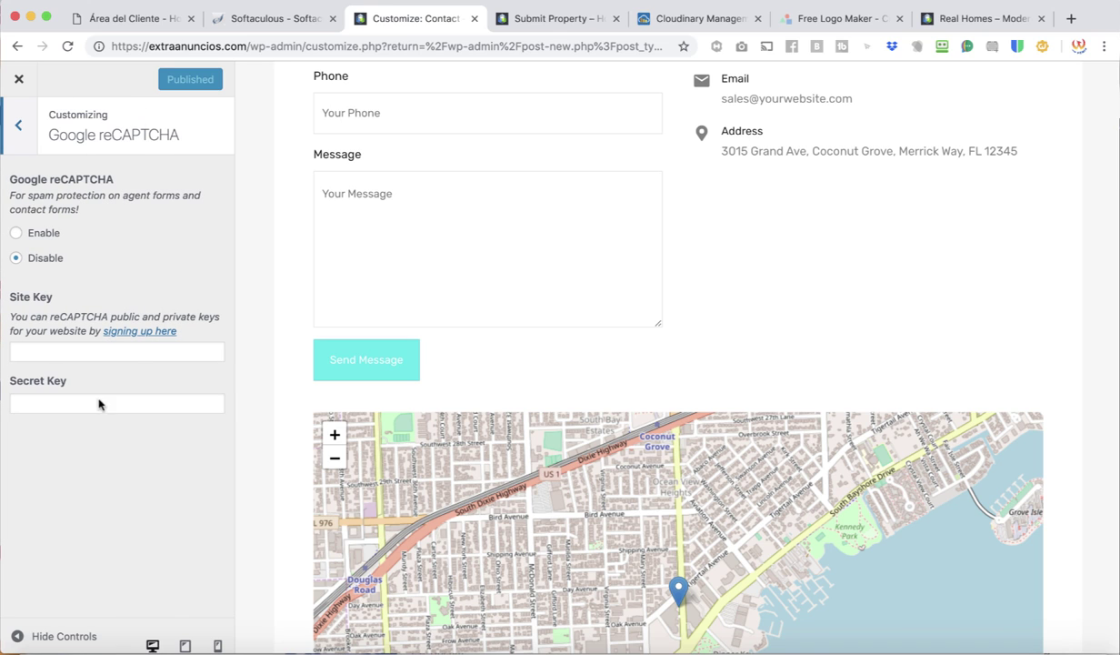
click(106, 353)
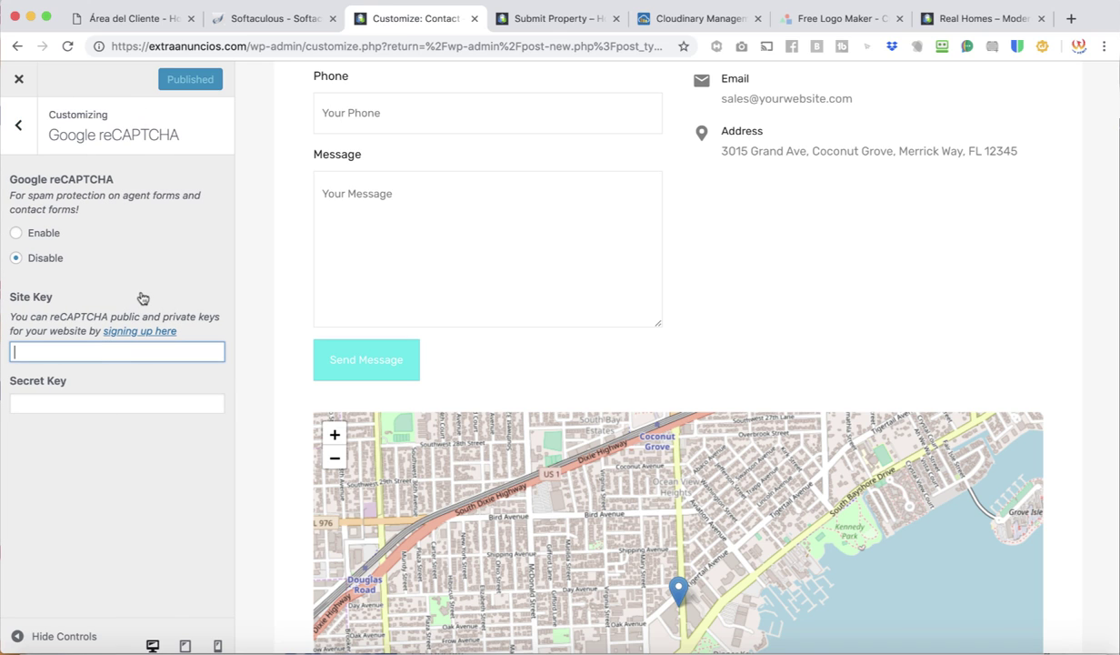
Step: Show the Misc settings: View Property link text and VenoBox Plugin lightbox
click(27, 136)
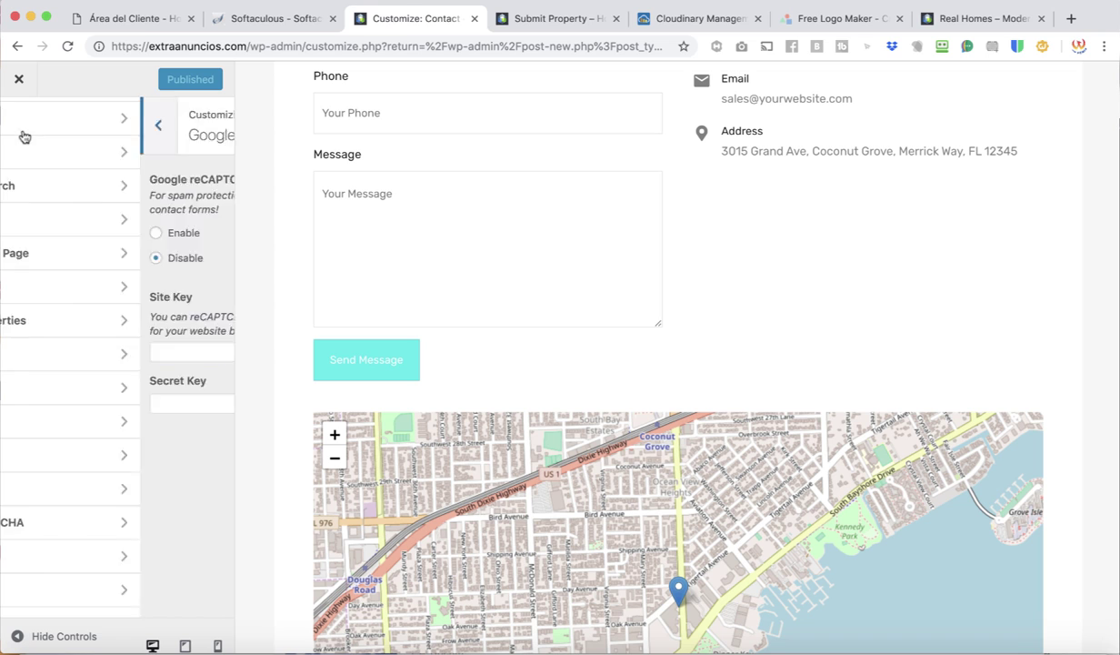
scroll(95, 493, down, 3)
click(97, 473)
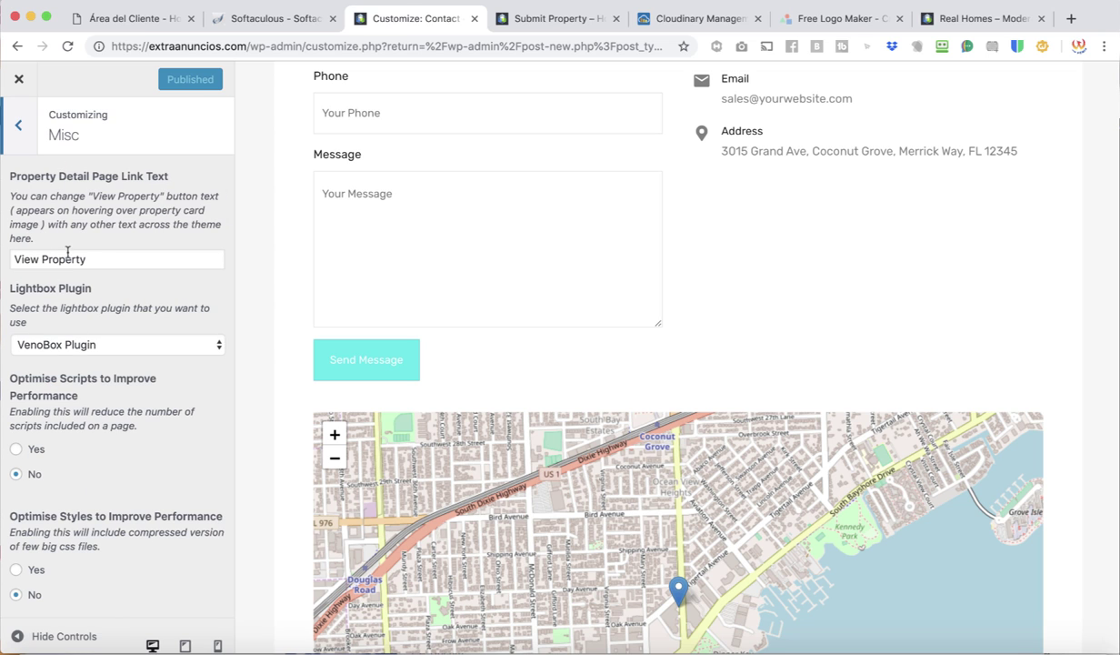
scroll(255, 265, up, 10)
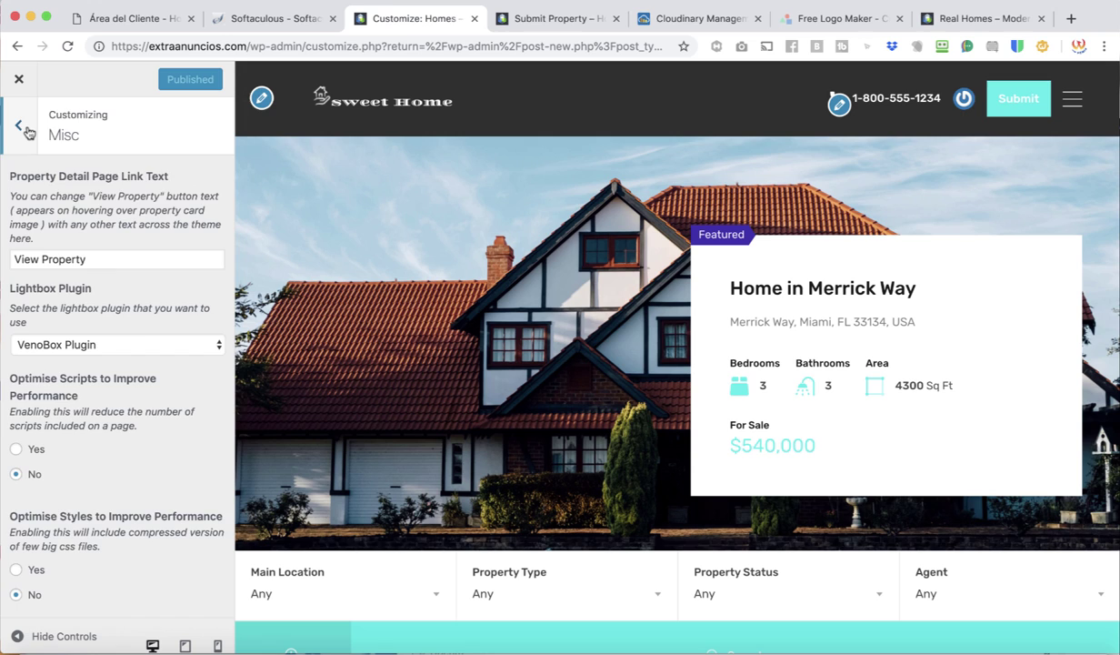
Step: Inspect the currency sign field in the Price Format settings without changing it
click(18, 125)
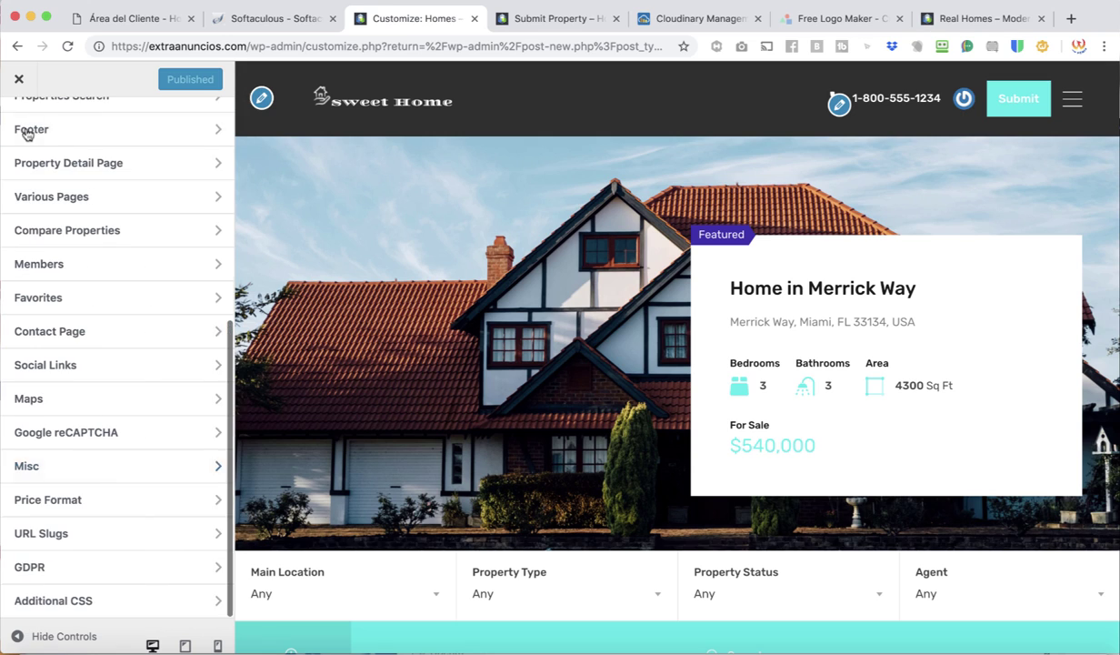
click(93, 507)
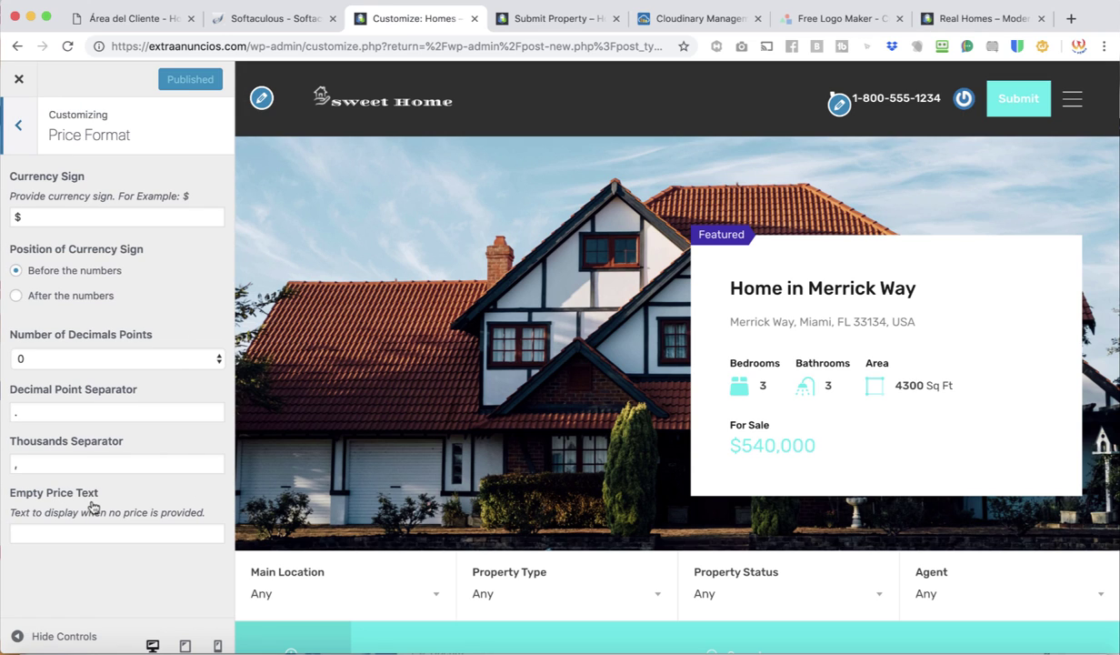
click(70, 220)
click(73, 220)
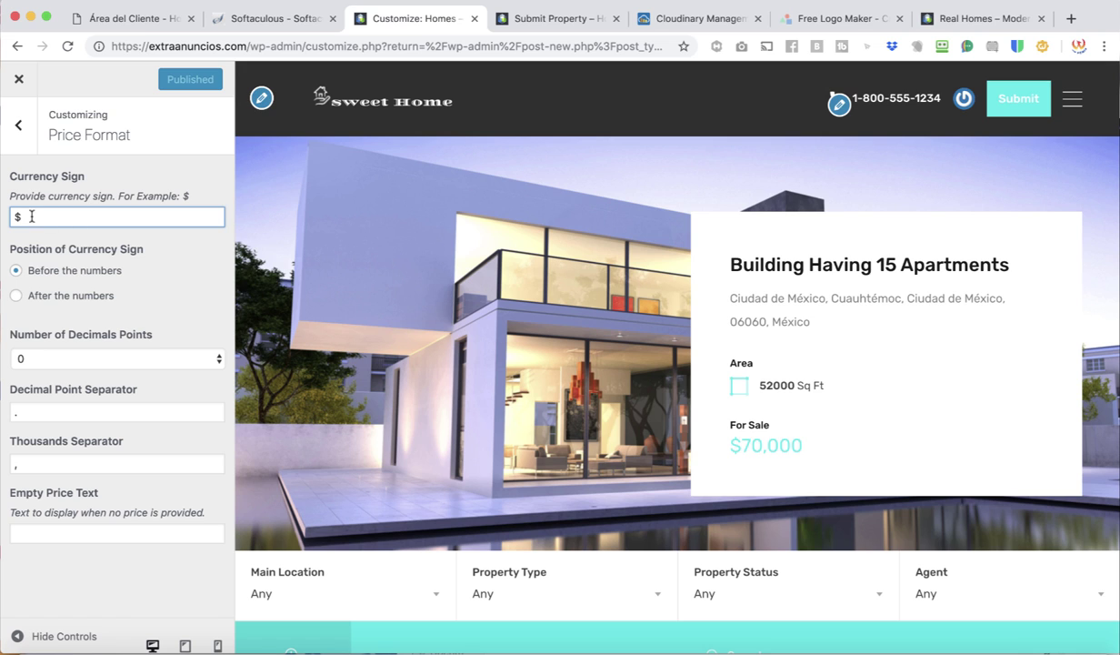
click(18, 136)
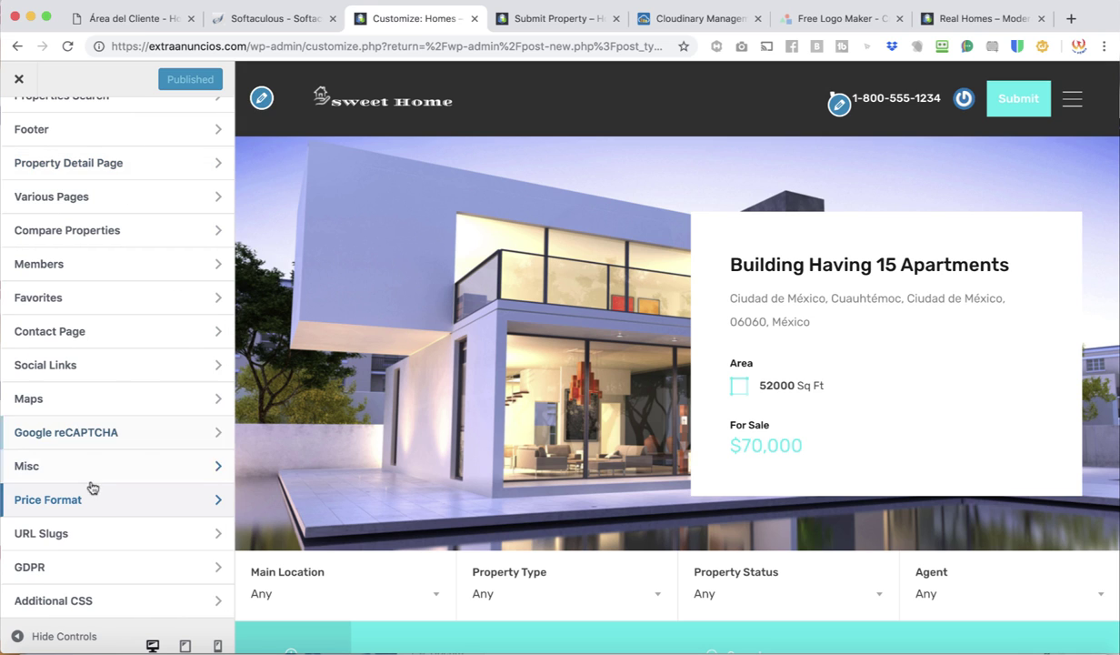
Step: Open the URL Slugs settings and scroll through the slug fields
click(103, 544)
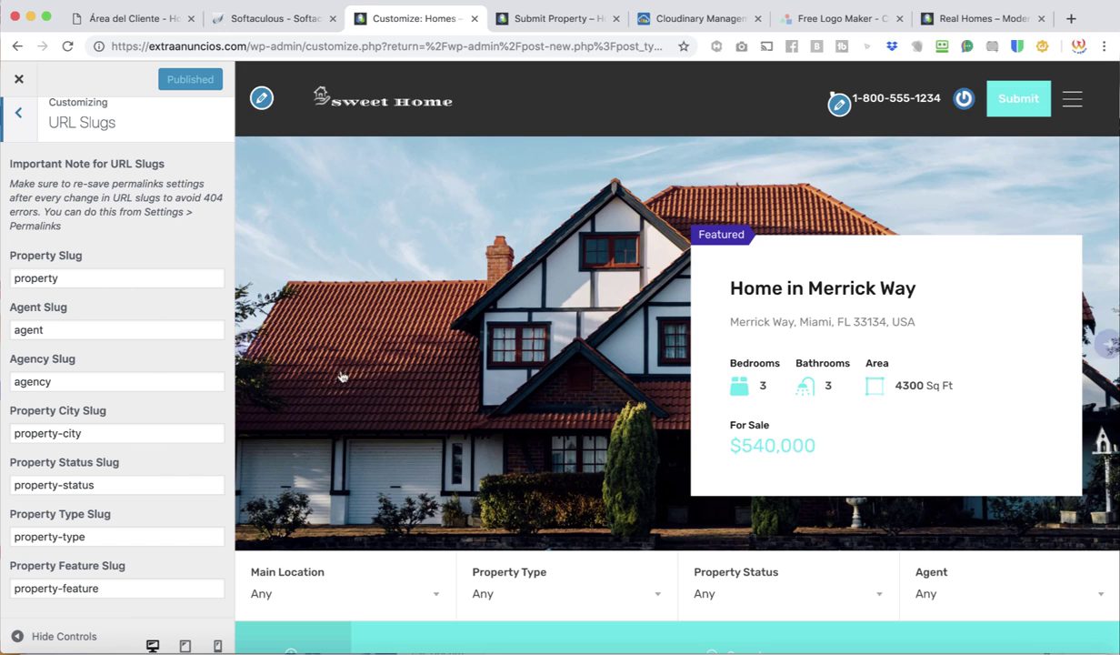
scroll(361, 461, down, 3)
scroll(361, 461, down, 5)
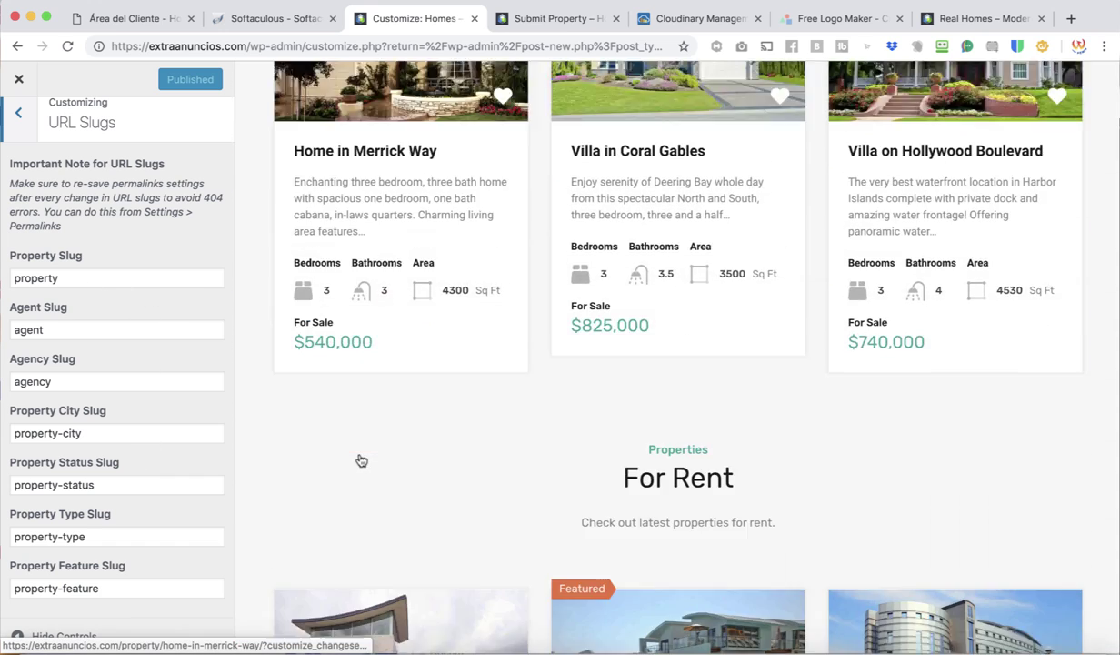
scroll(361, 461, up, 10)
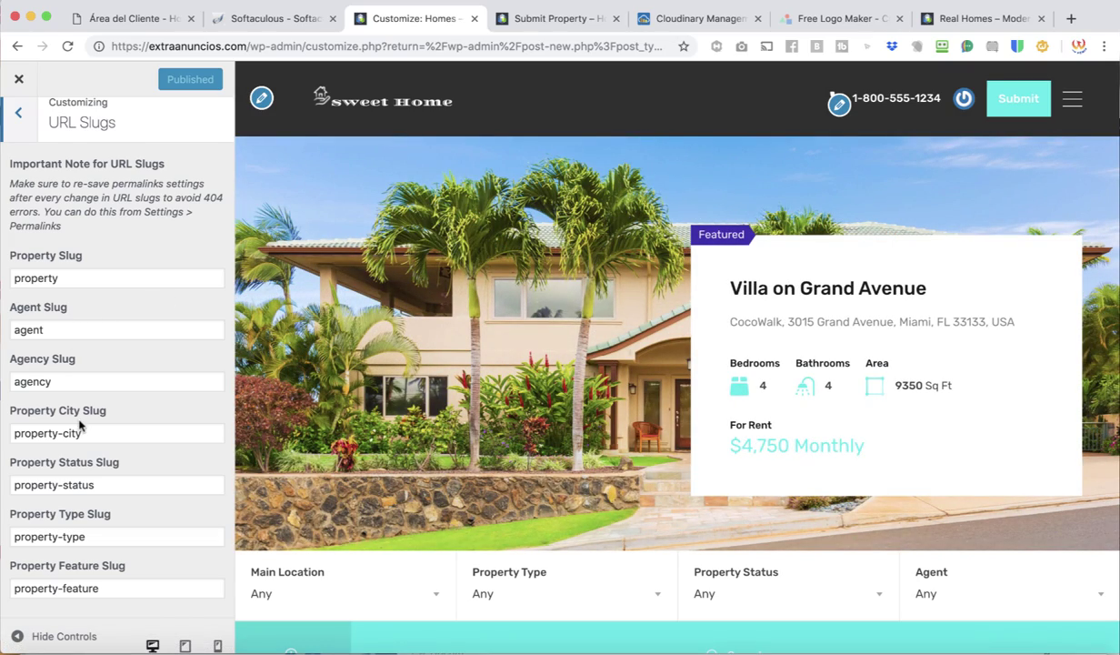
scroll(400, 528, down, 10)
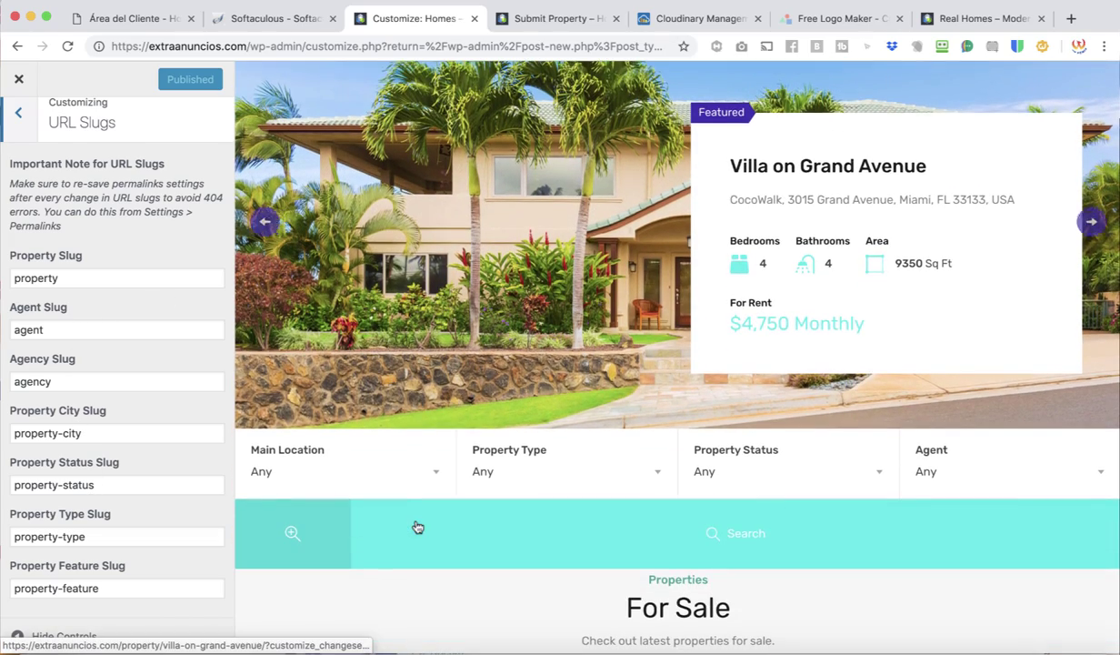
scroll(403, 507, down, 10)
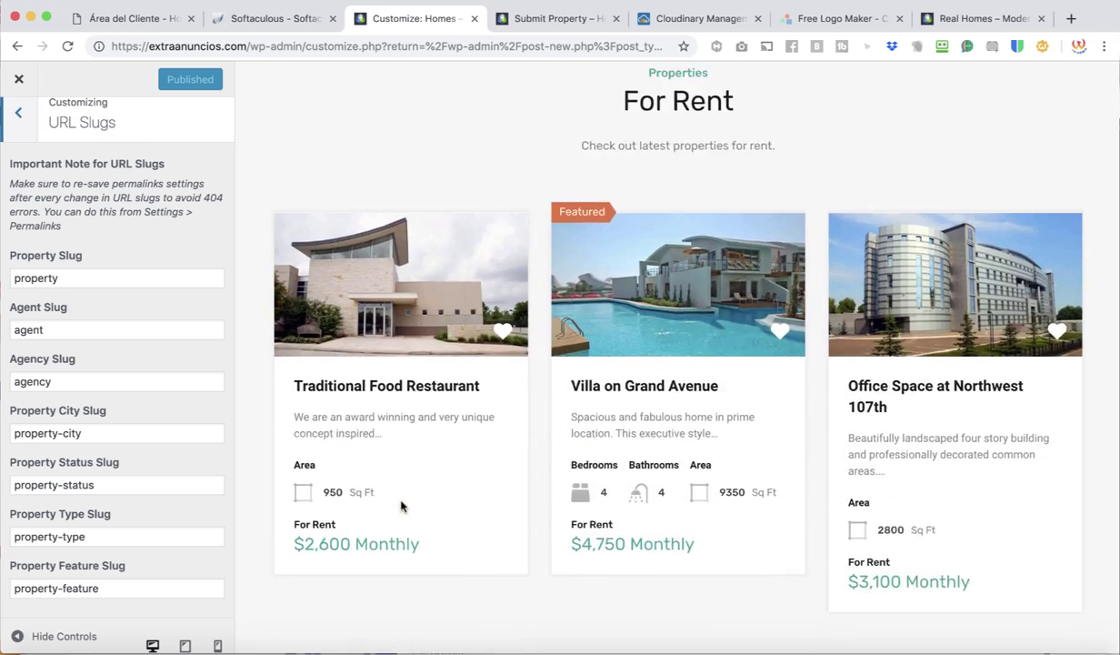
scroll(403, 507, down, 10)
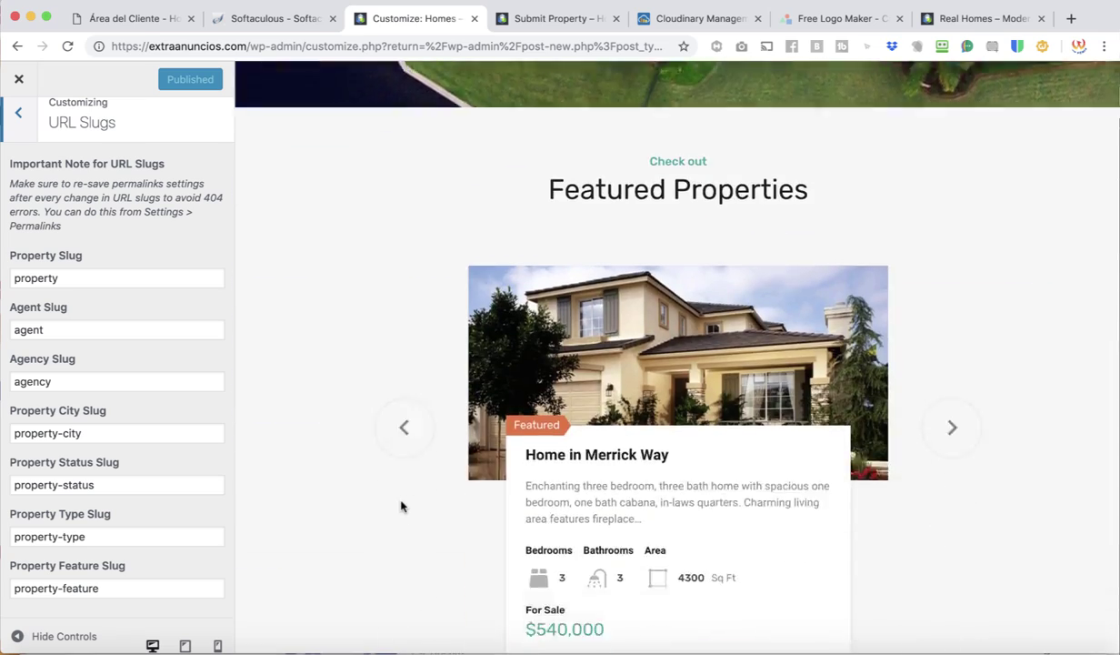
scroll(403, 507, down, 10)
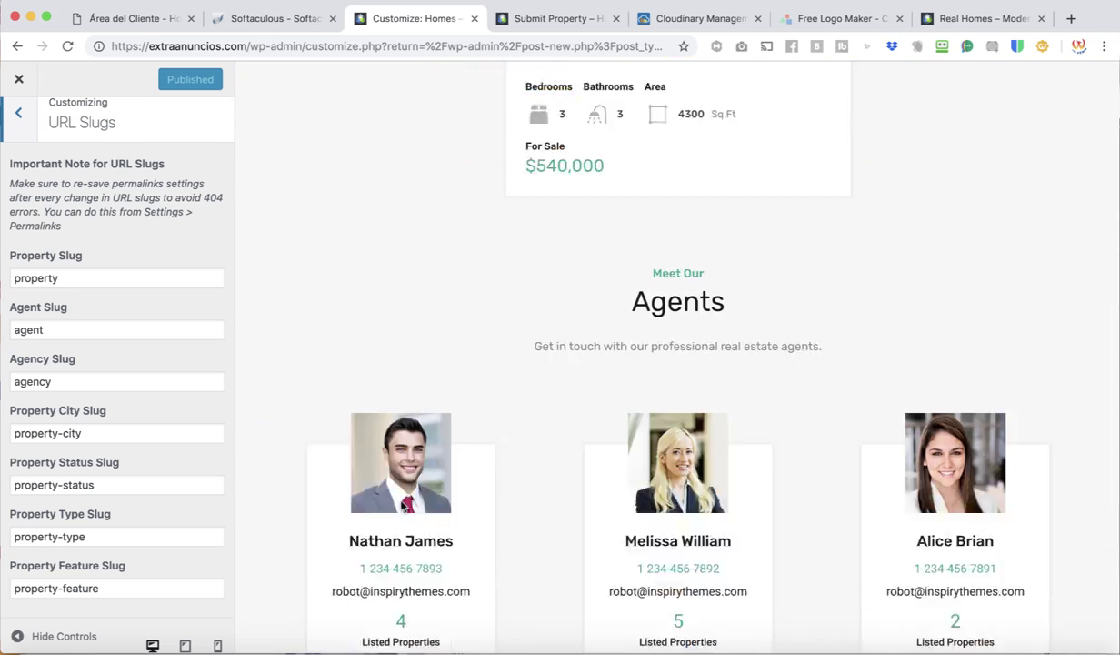
scroll(401, 506, down, 2)
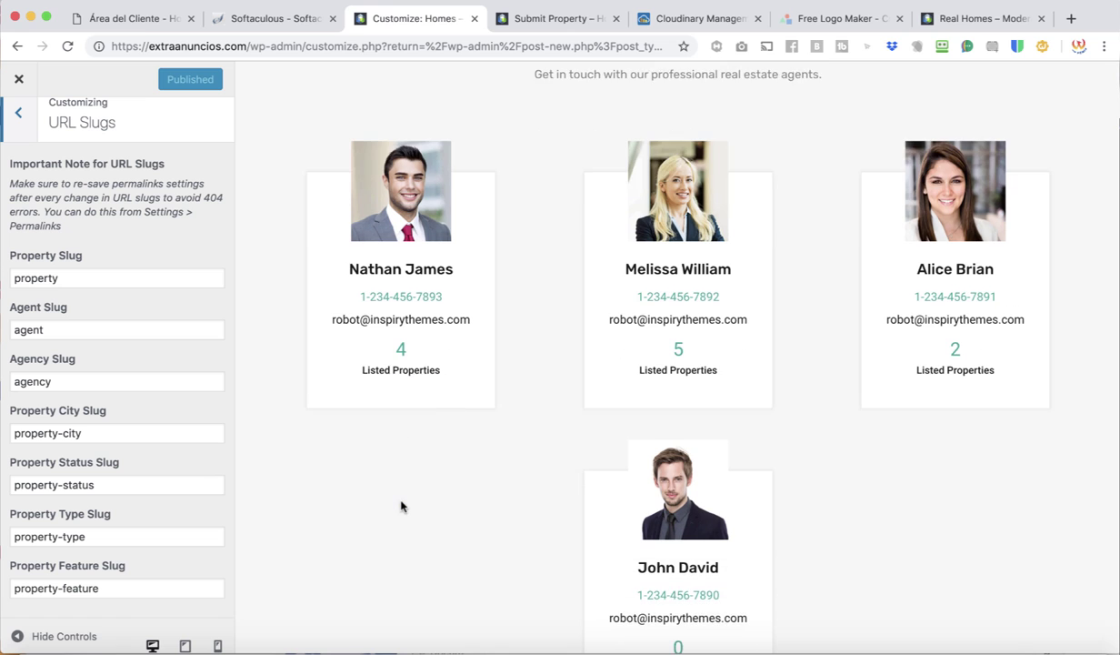
Step: Preview the first agent's profile page and return to the main section list
click(406, 203)
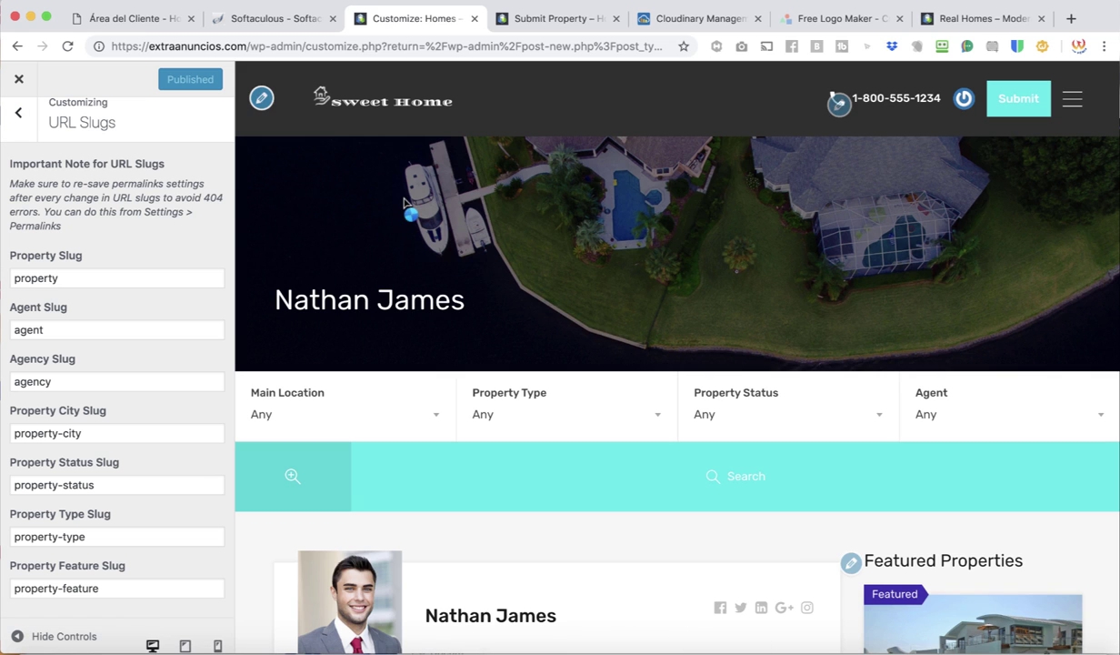
scroll(496, 363, down, 5)
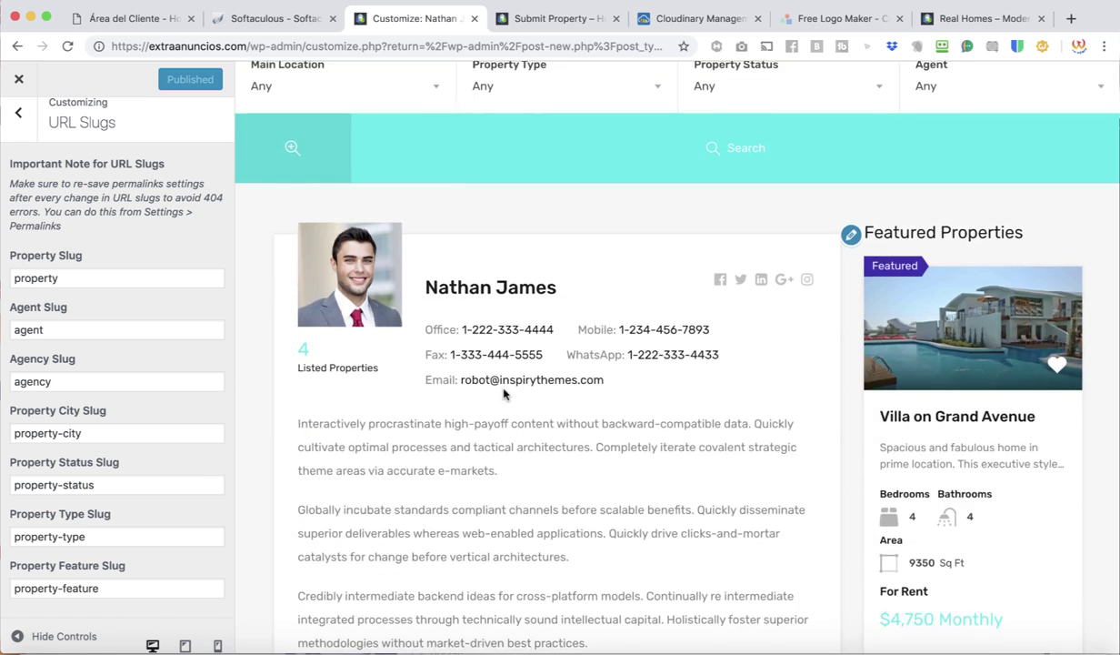
scroll(496, 381, up, 5)
click(18, 112)
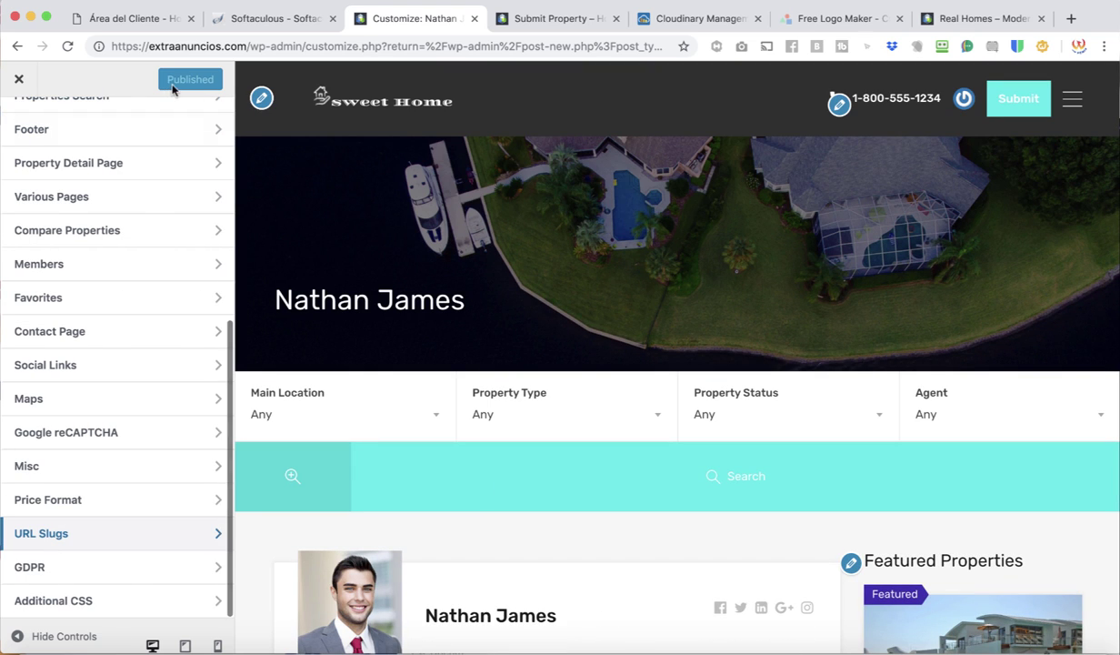
drag(245, 51, 111, 49)
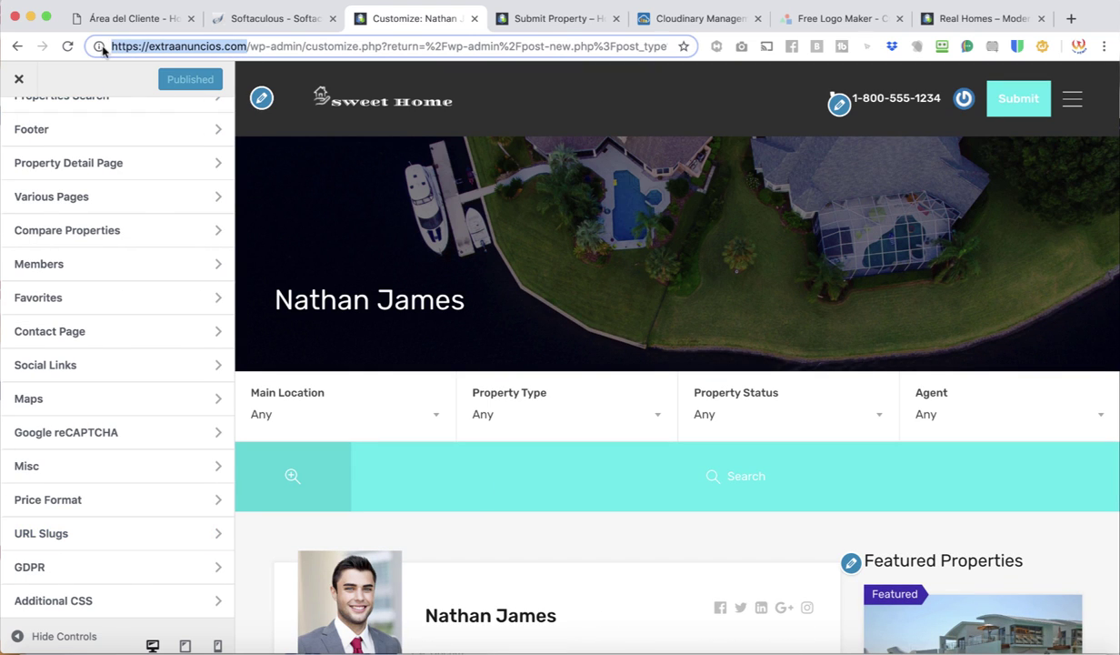
right_click(122, 51)
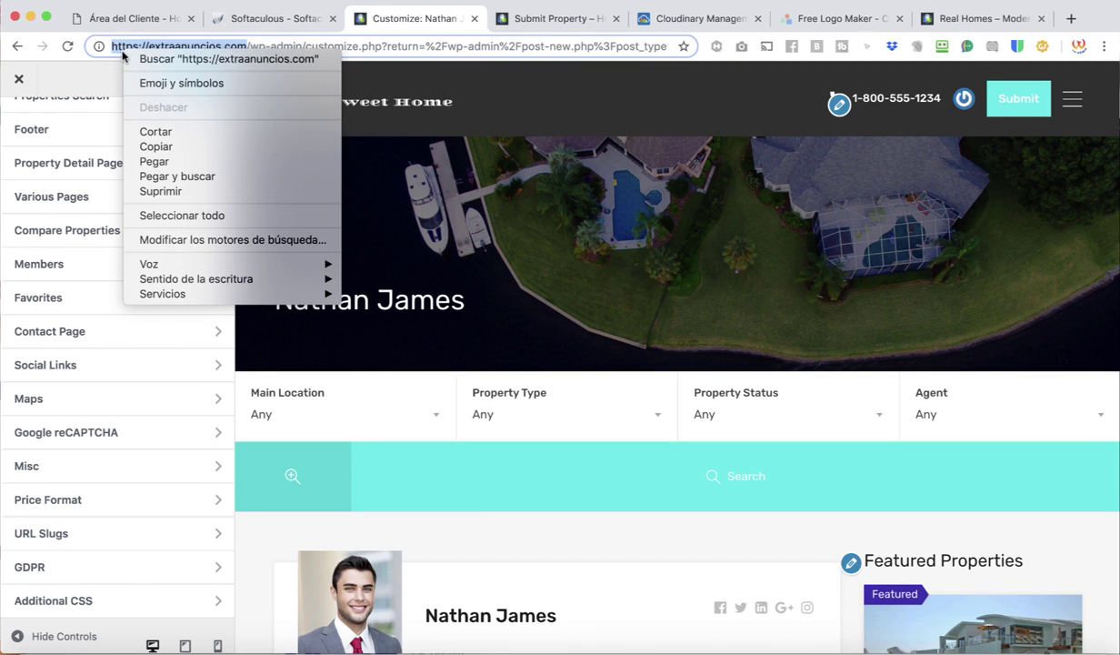
click(145, 145)
click(107, 647)
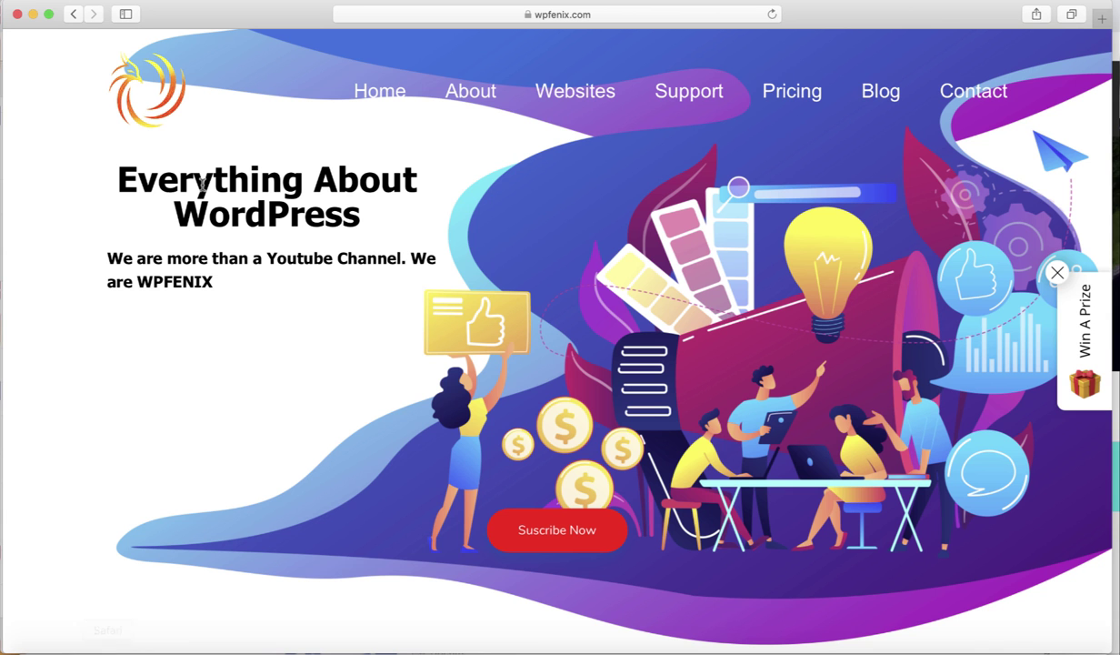
click(453, 17)
right_click(458, 17)
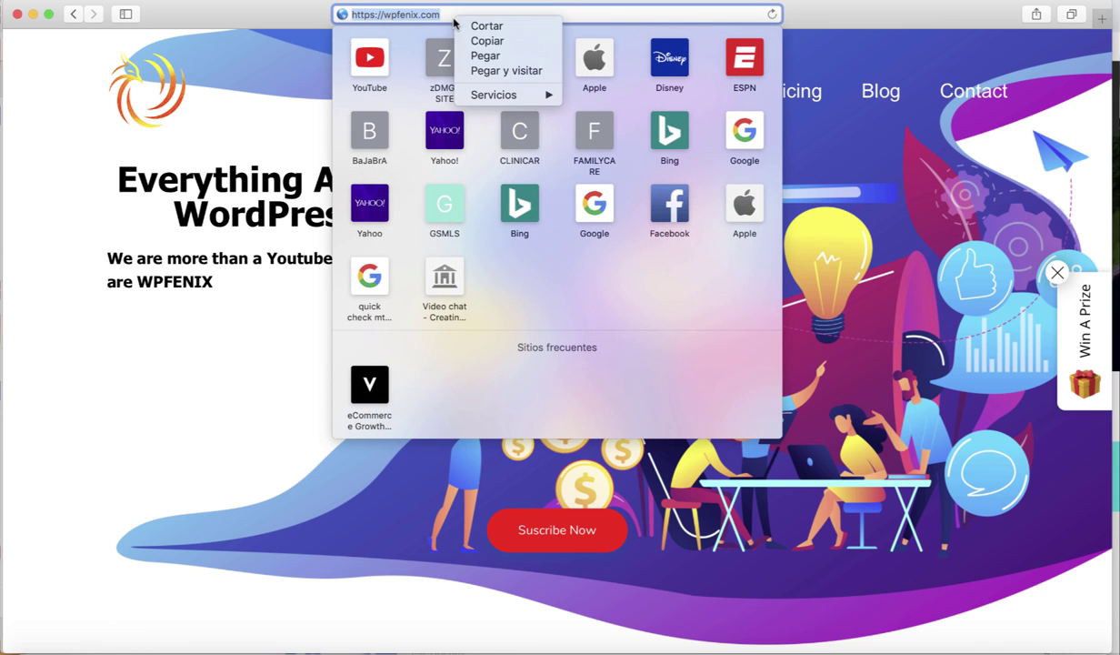
click(505, 71)
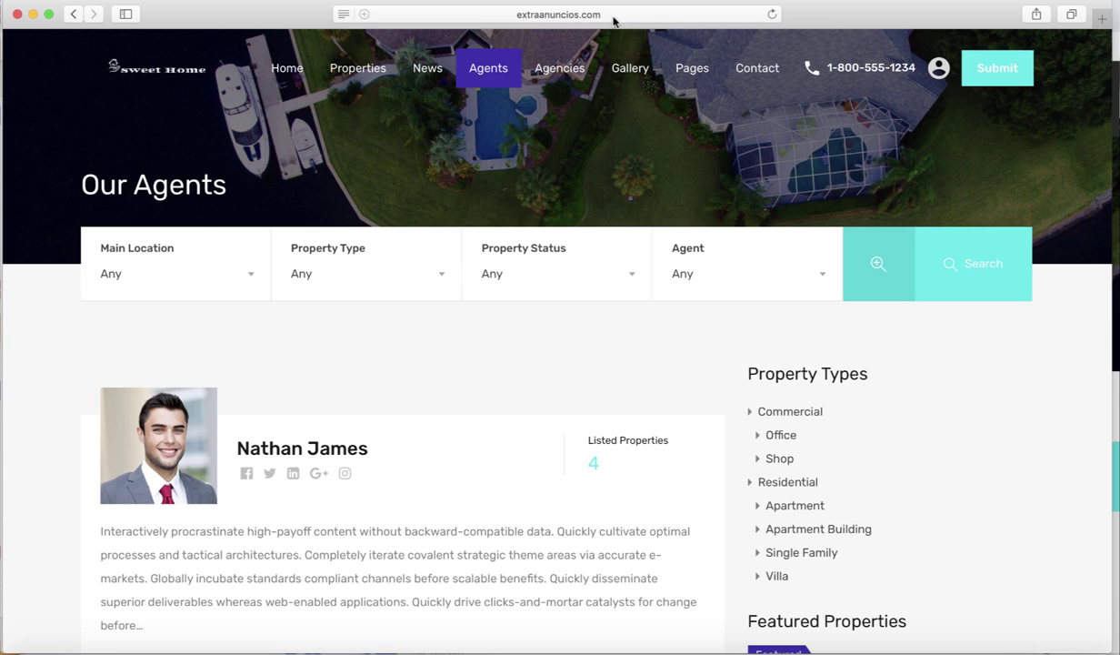
click(545, 15)
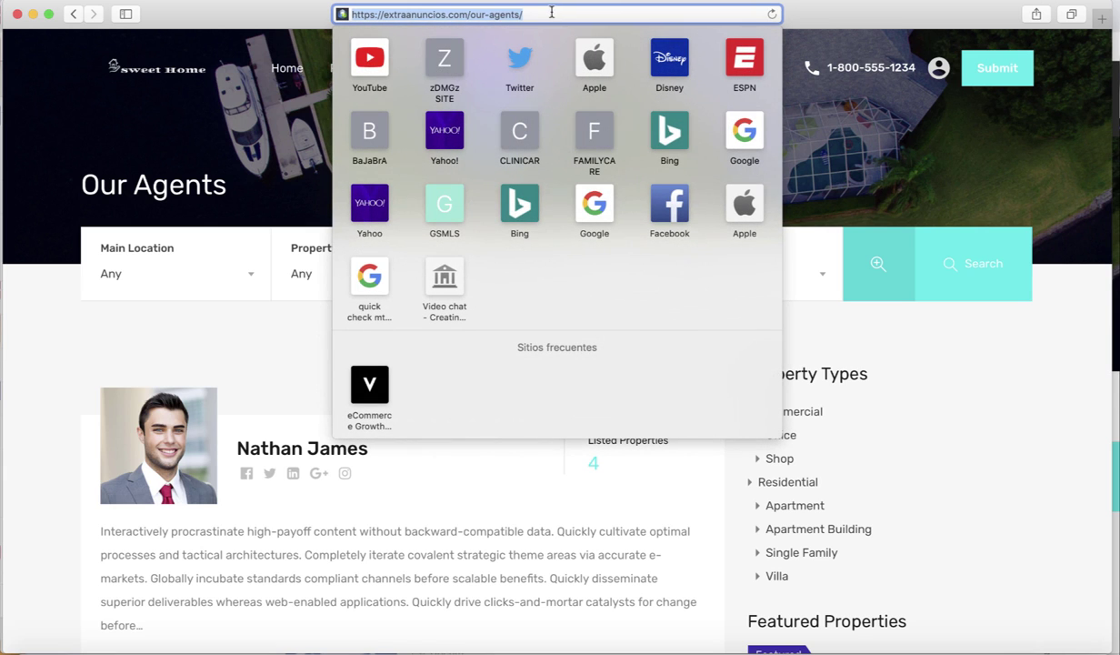
click(488, 14)
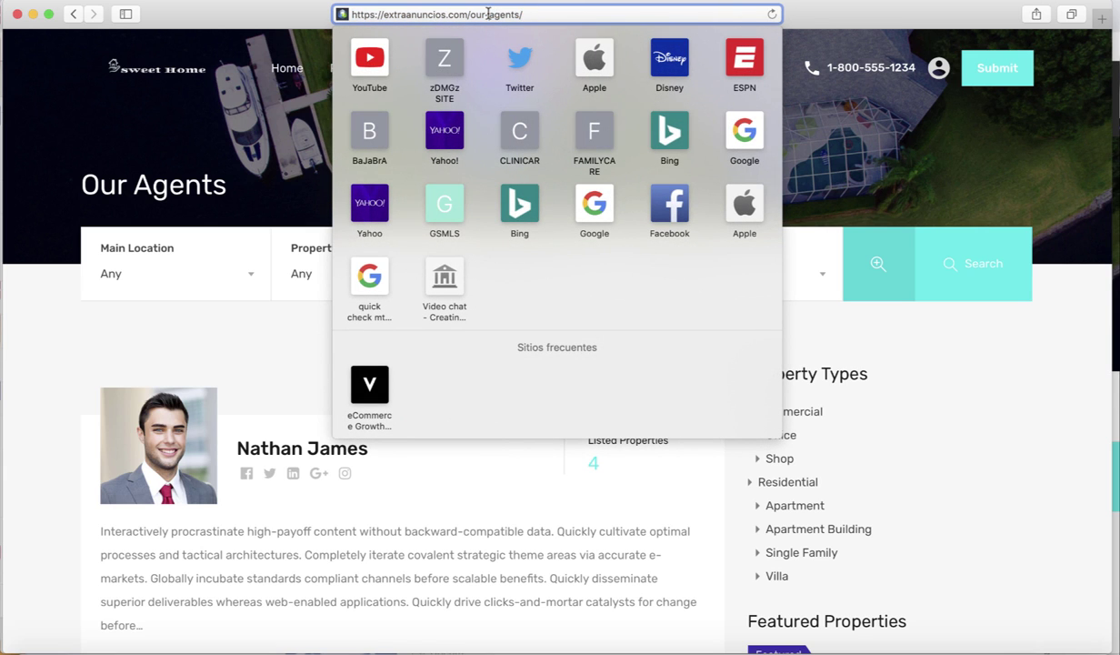
key(BackSpace)
key(Delete)
key(Return)
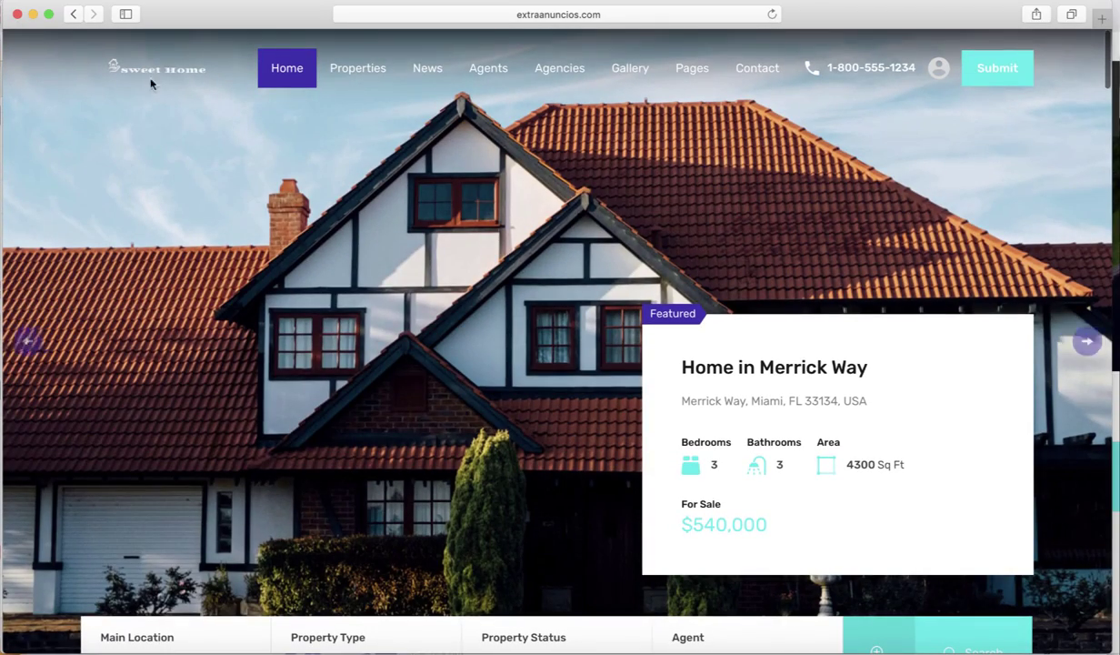
scroll(182, 110, down, 3)
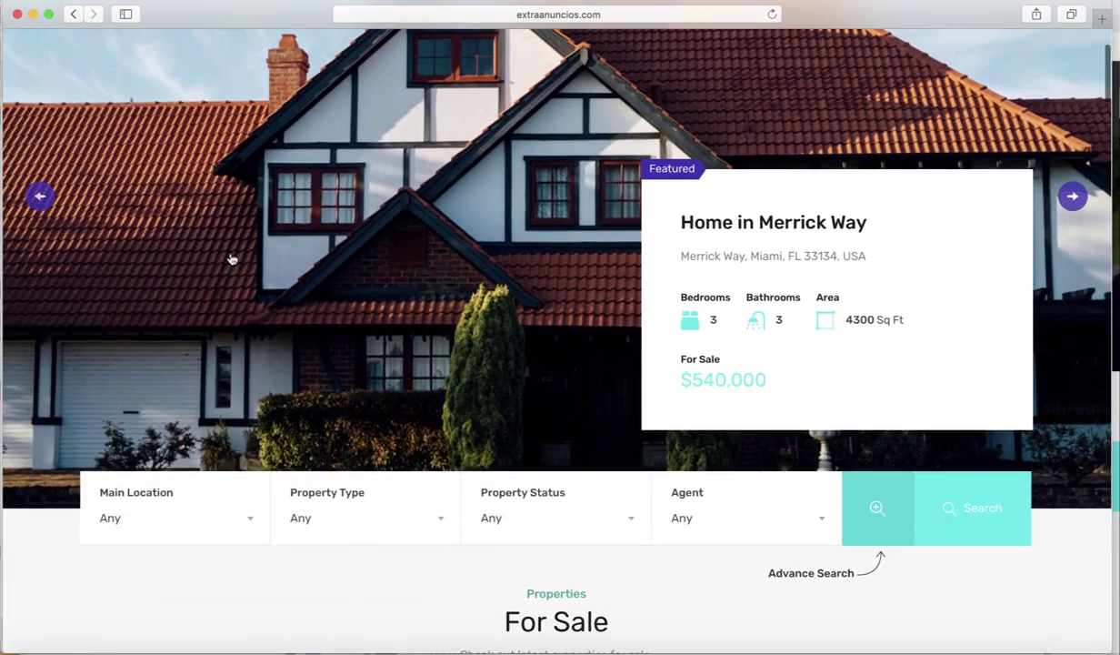
scroll(227, 254, up, 3)
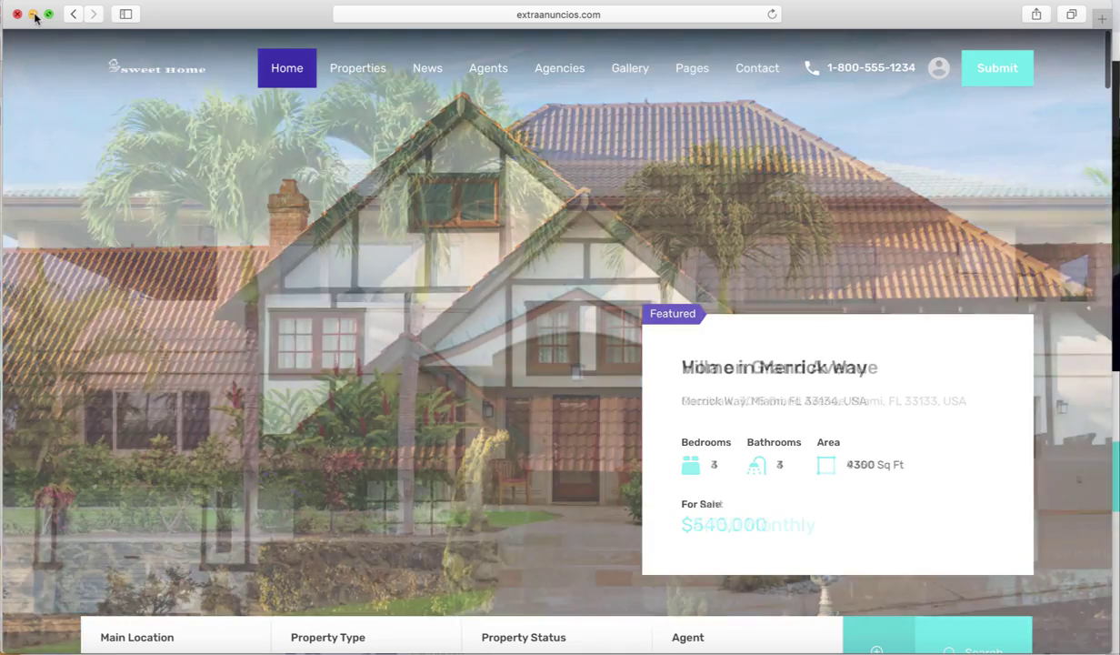
click(33, 14)
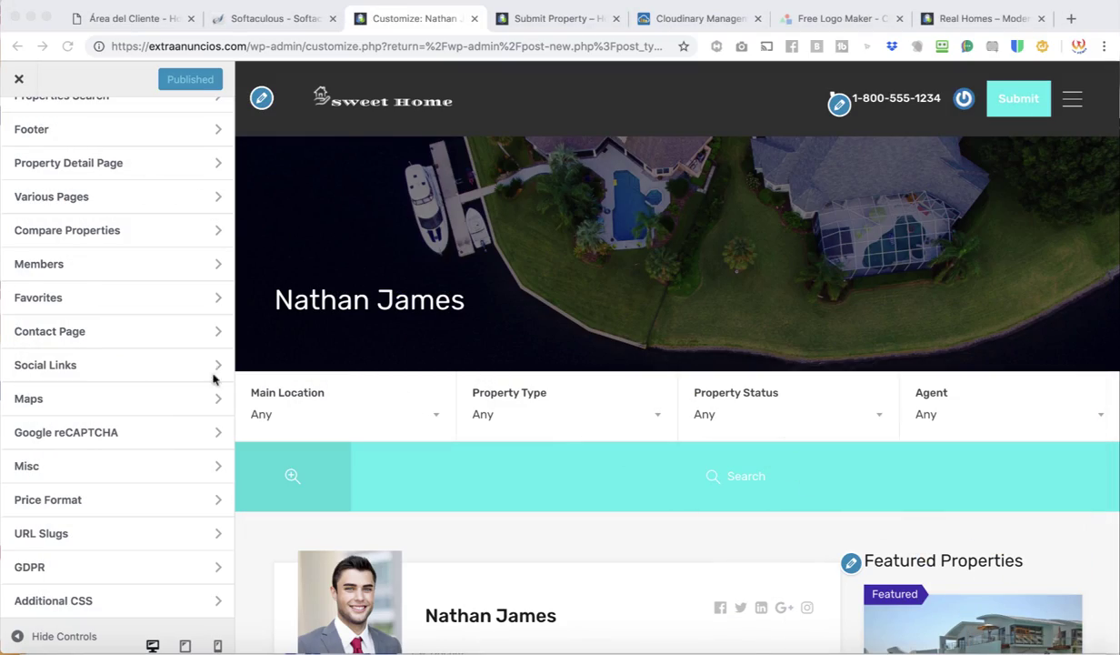
Step: In the GDPR settings, switch on the form agreement checkbox and GDPR details in emails
scroll(183, 329, up, 1)
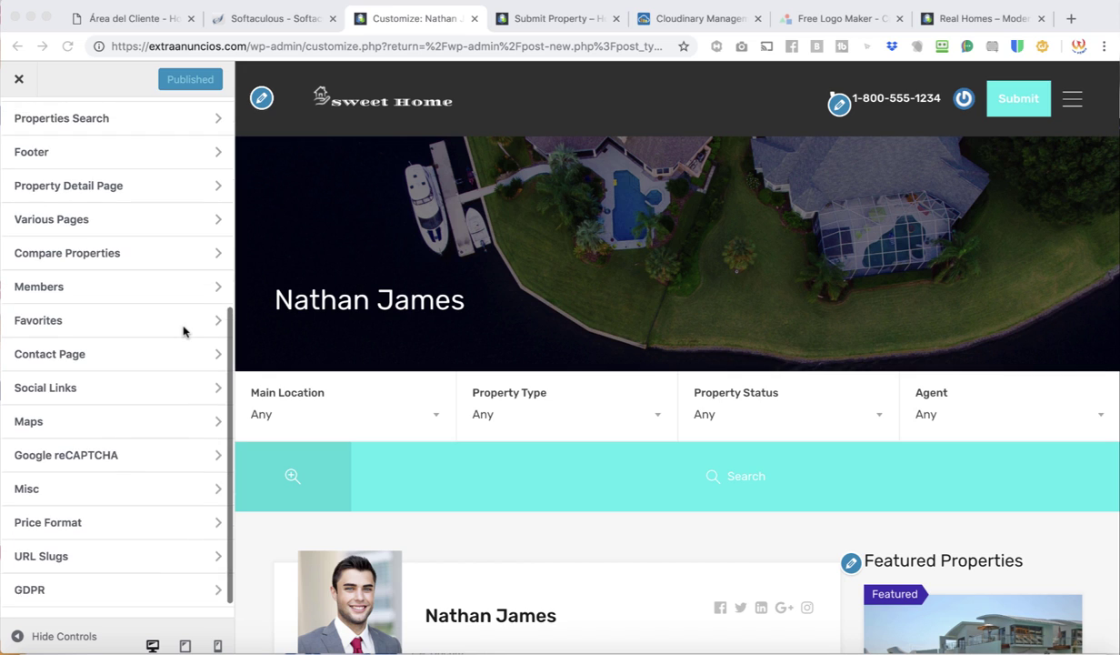
scroll(182, 329, down, 1)
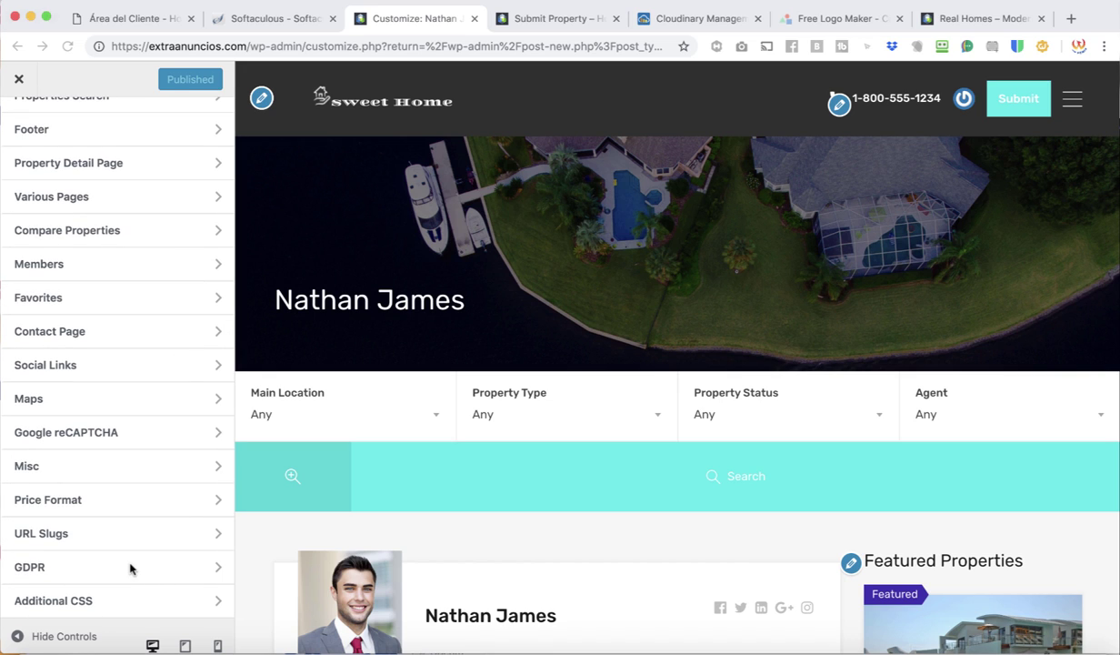
click(128, 568)
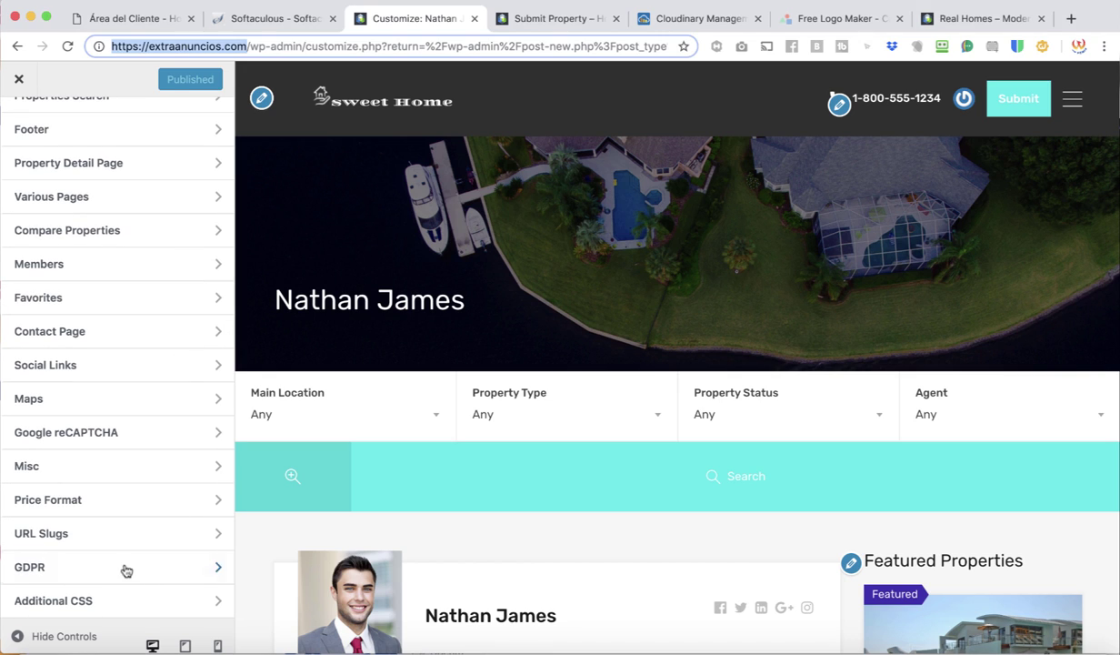
click(68, 570)
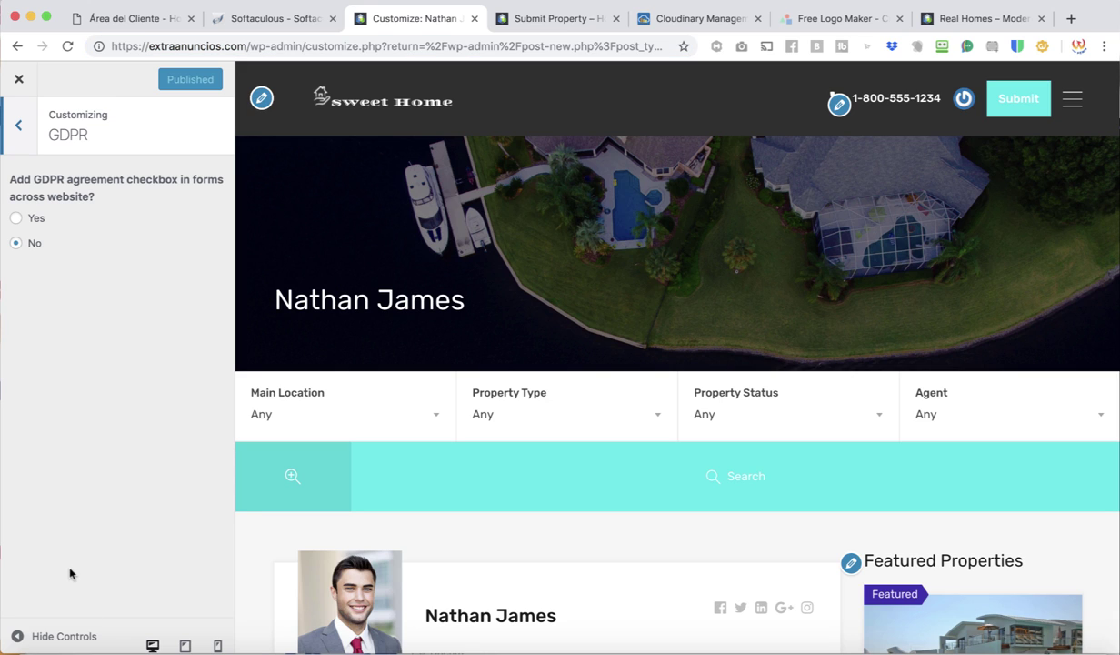
click(16, 219)
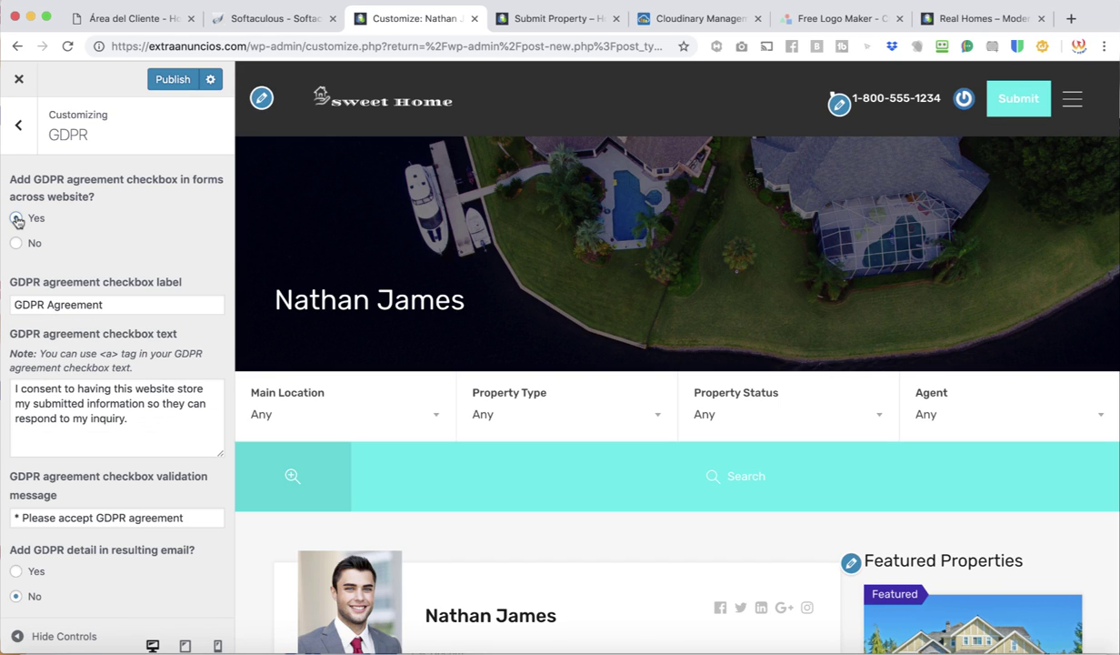
scroll(145, 400, down, 1)
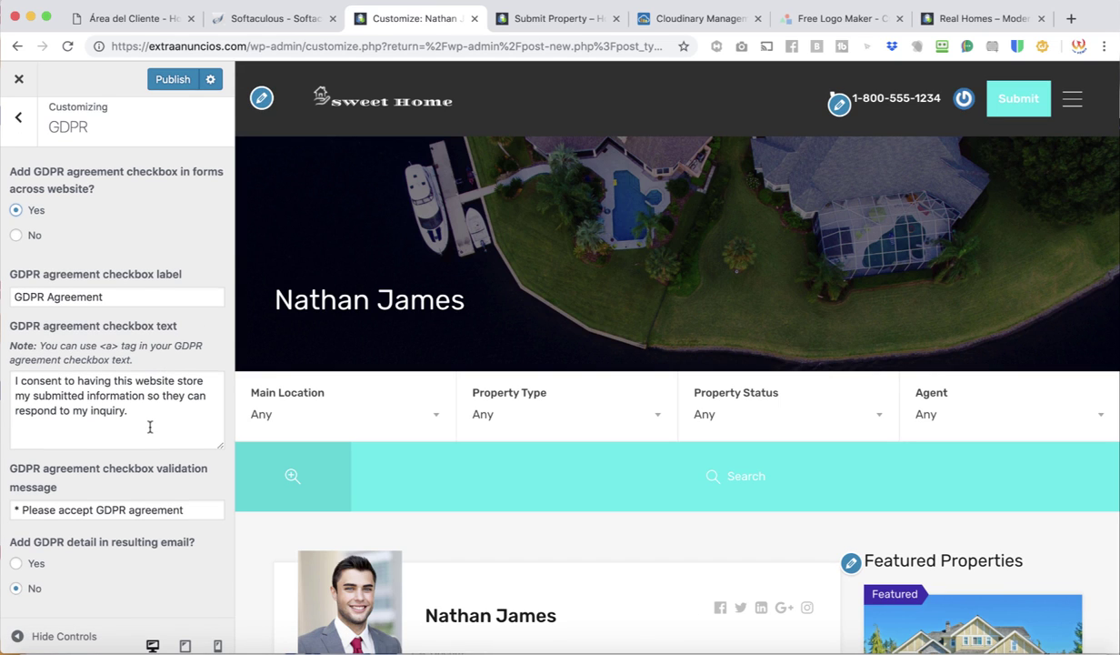
click(15, 554)
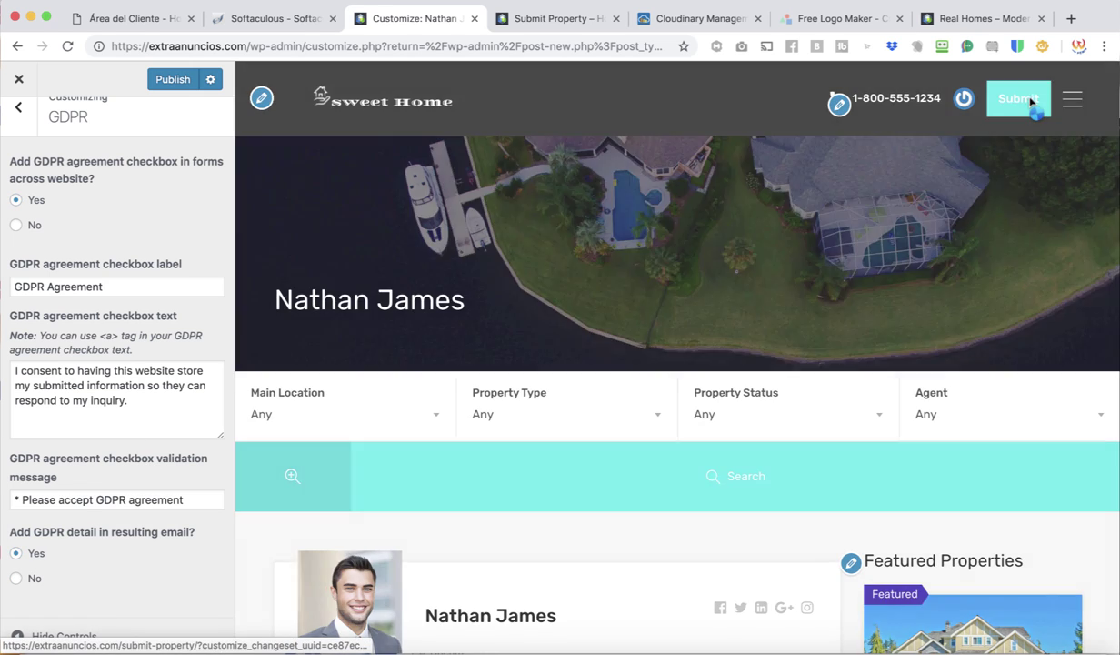
Step: Preview the Submit Property page and look over its form
click(1031, 103)
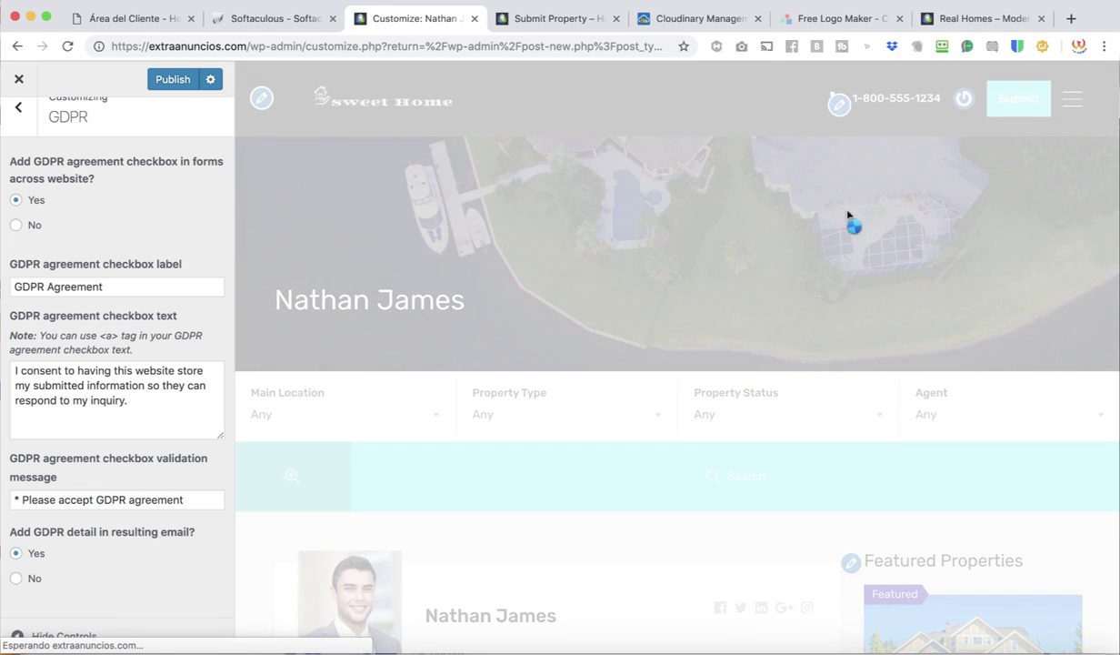
scroll(765, 351, down, 20)
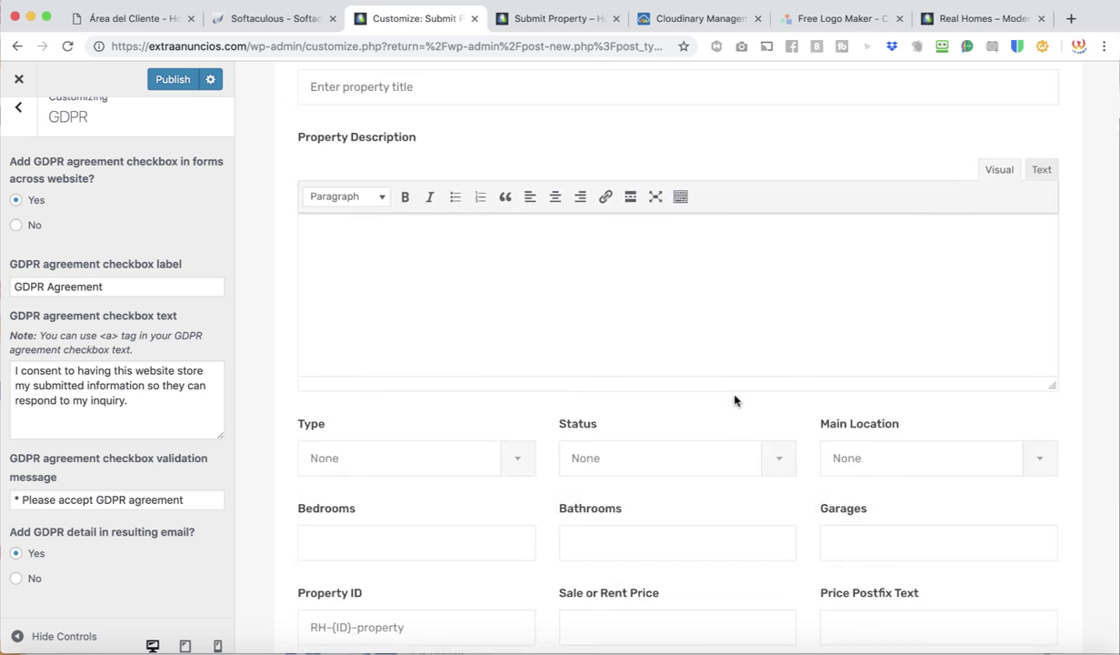
scroll(737, 400, down, 10)
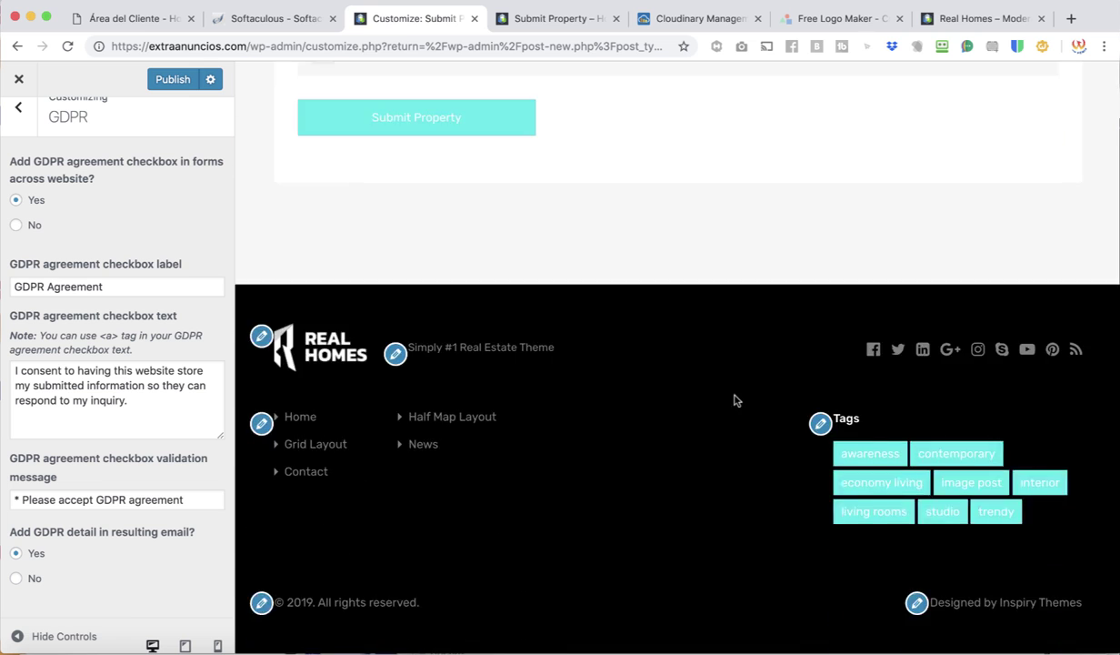
scroll(436, 336, up, 6)
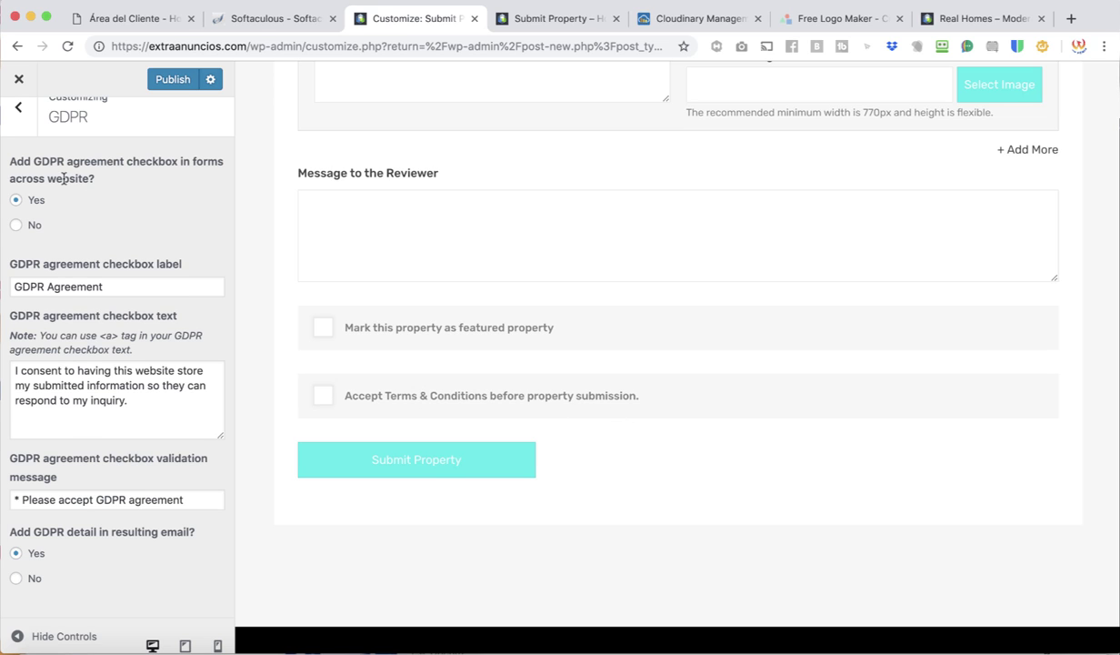
scroll(64, 178, up, 1)
Step: Set the GDPR agreement checkbox back to No and publish the changes
click(16, 243)
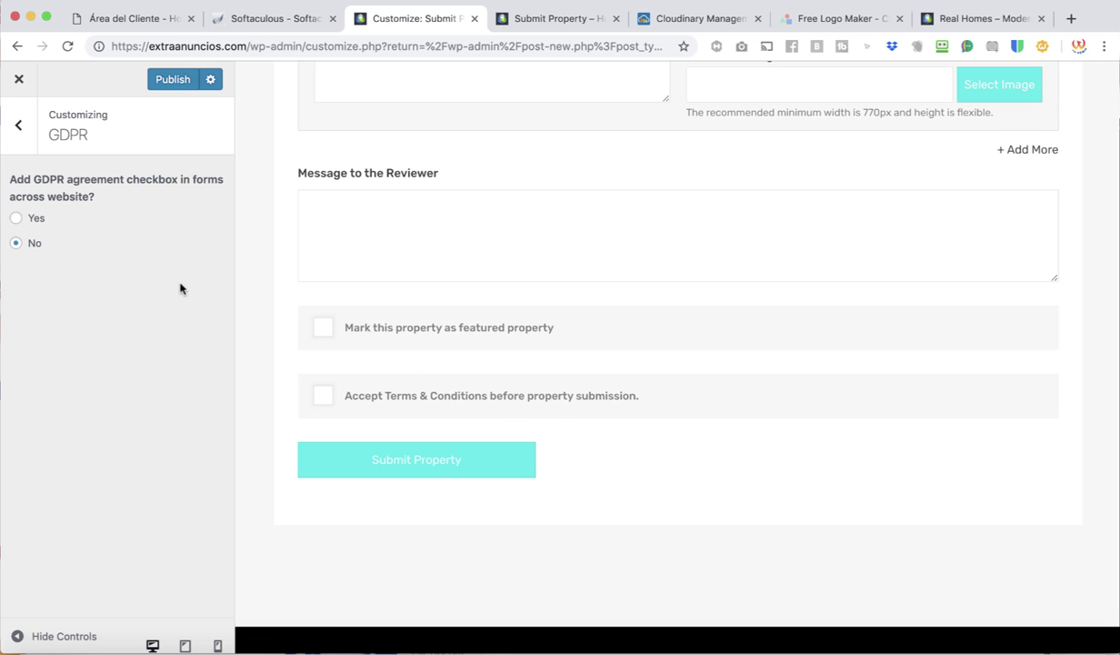
scroll(273, 230, up, 20)
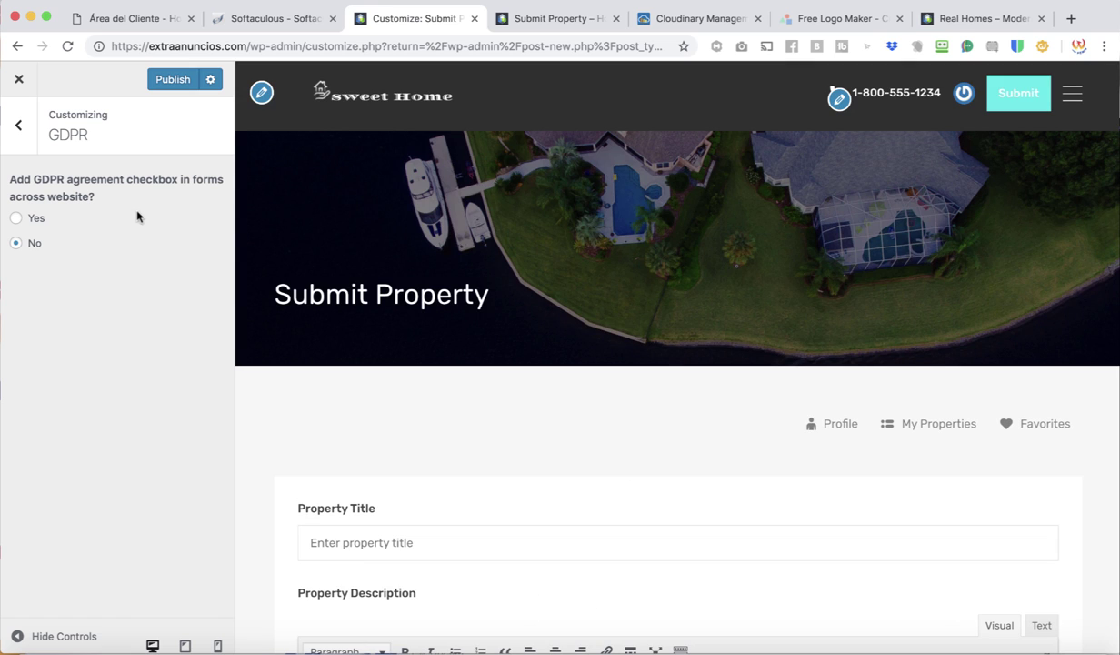
click(167, 87)
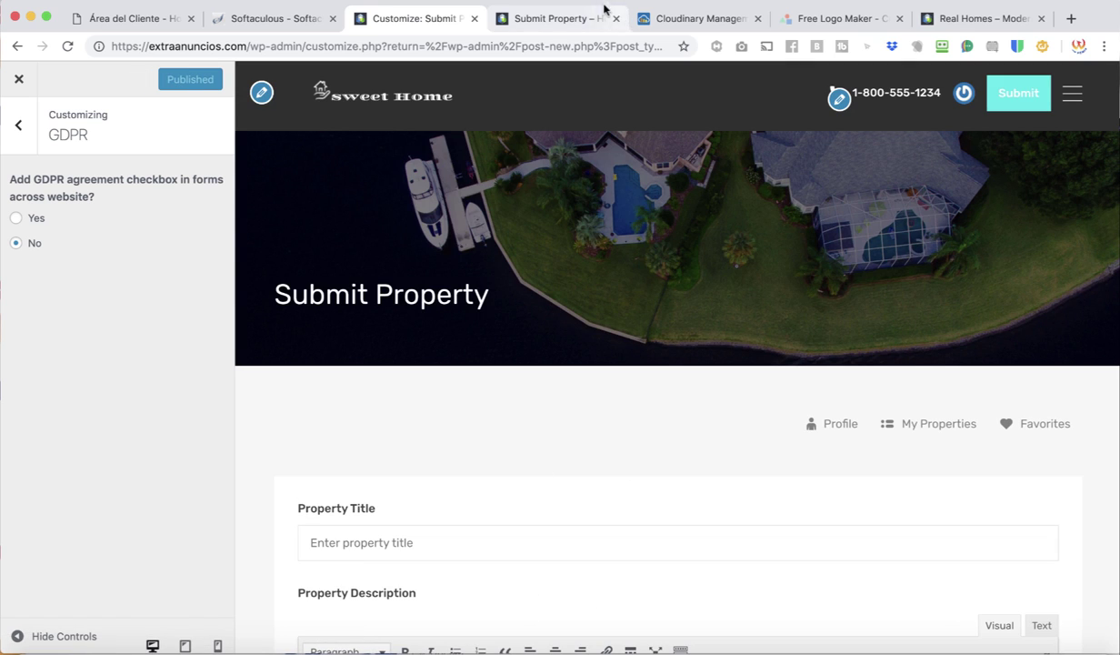
Step: Look over the live Submit Property page in its browser tab
click(571, 20)
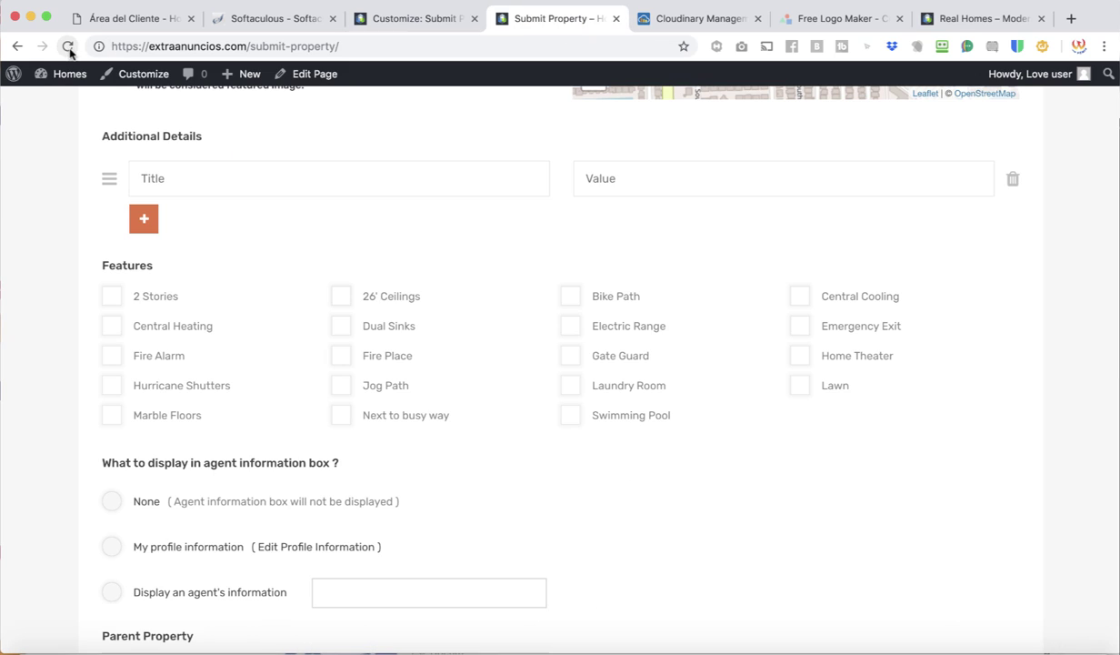
scroll(583, 410, down, 15)
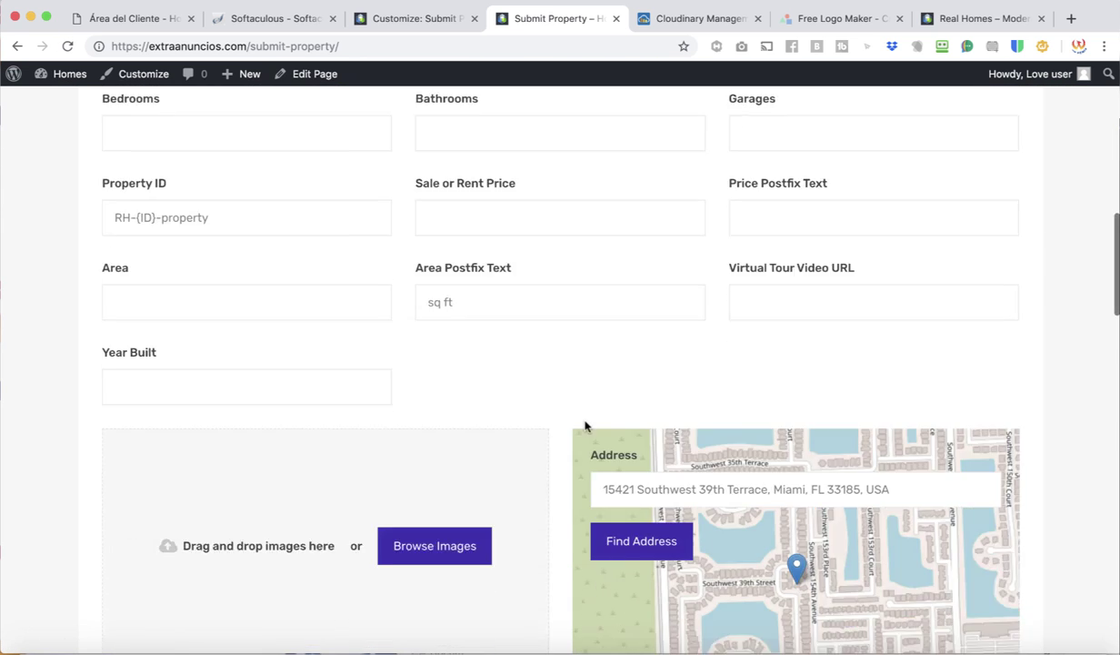
scroll(586, 427, down, 3)
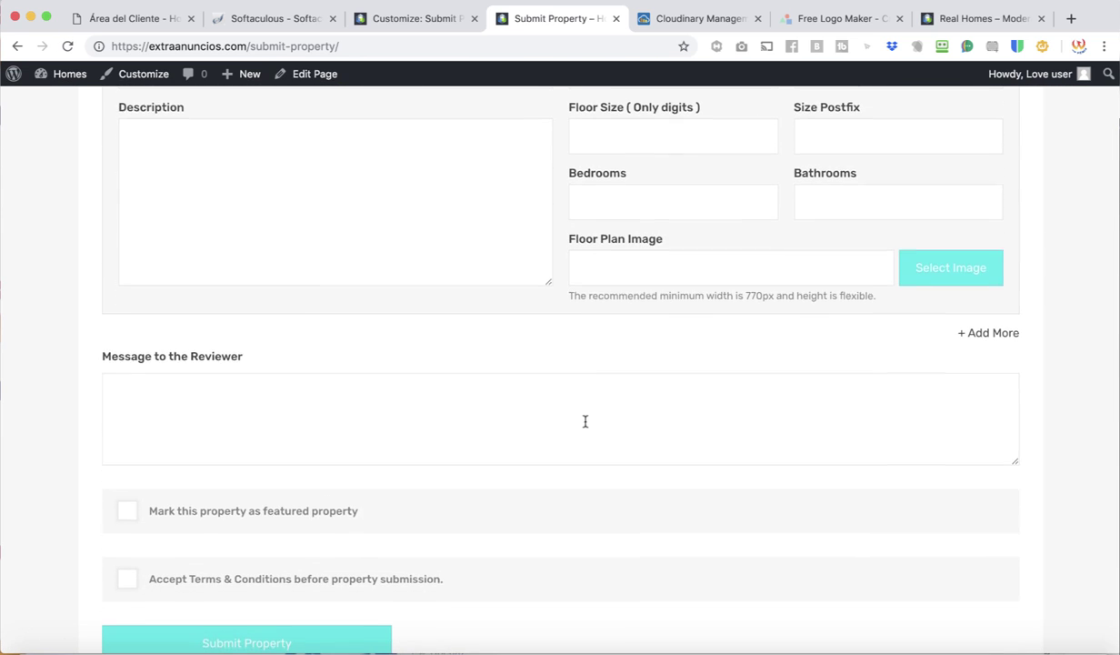
scroll(587, 426, down, 2)
scroll(587, 426, up, 8)
Step: Return to the Customizer and go back from GDPR to the top-level section list
click(439, 18)
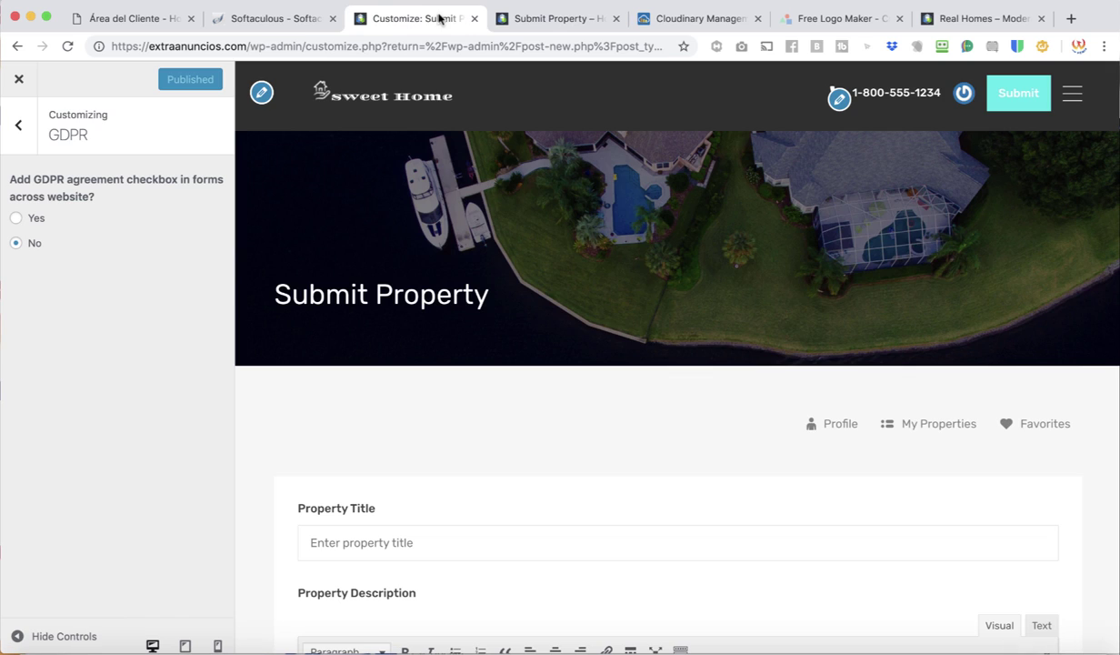
click(18, 125)
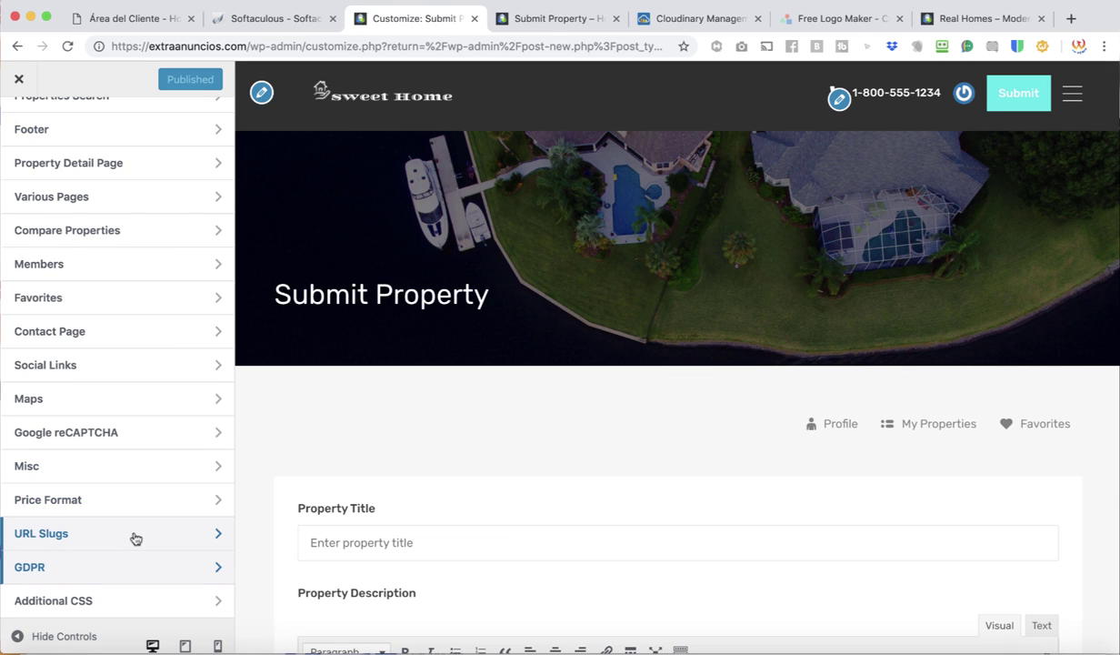
scroll(132, 509, up, 5)
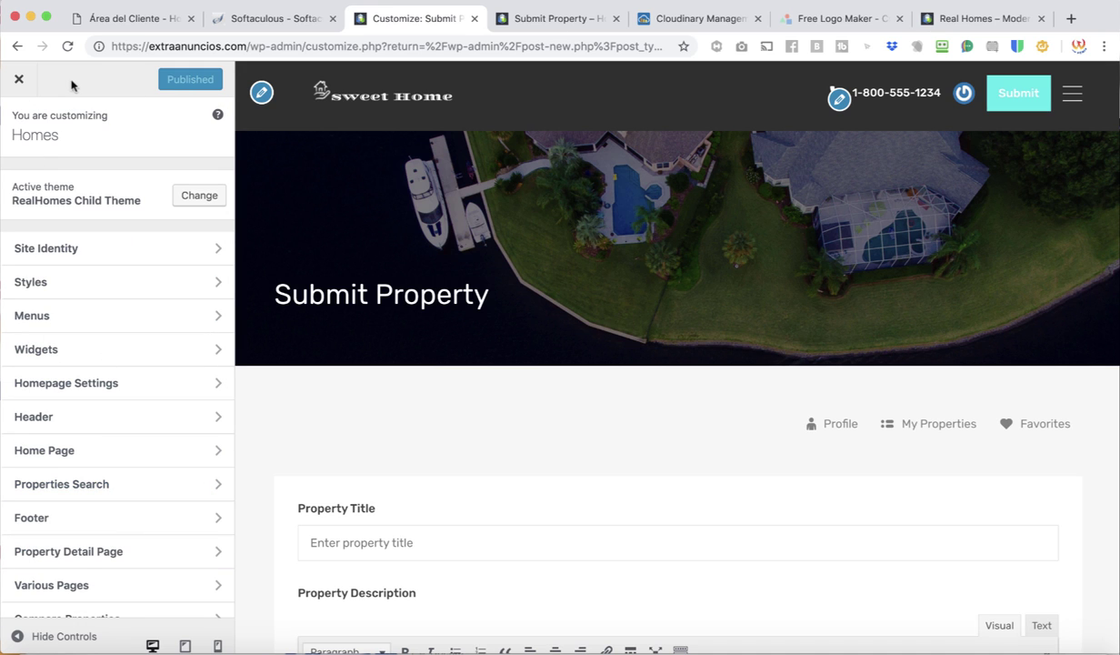
Step: Close the customizer and go to the live homepage with Visit Site from the site-name menu
click(19, 81)
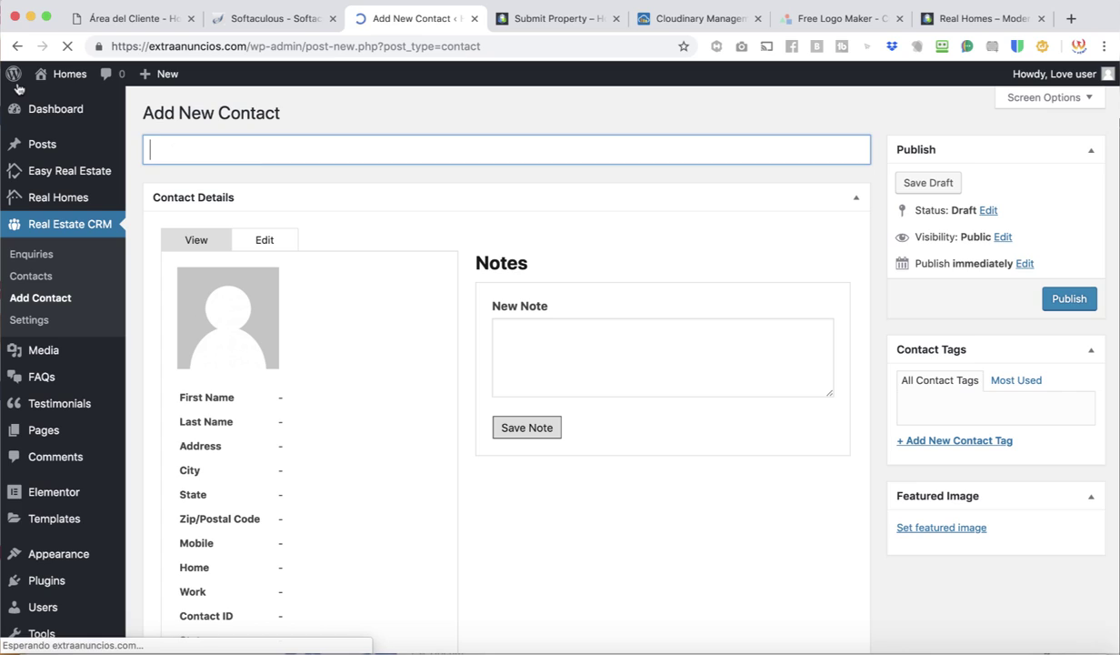
mouse_move(100, 365)
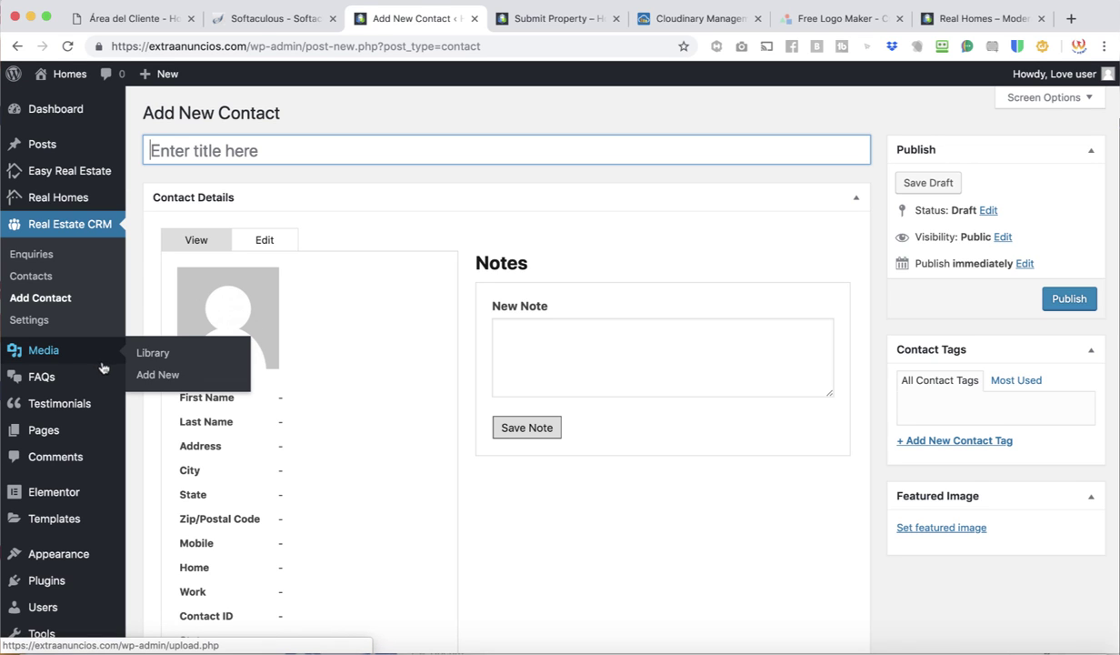
scroll(314, 350, down, 2)
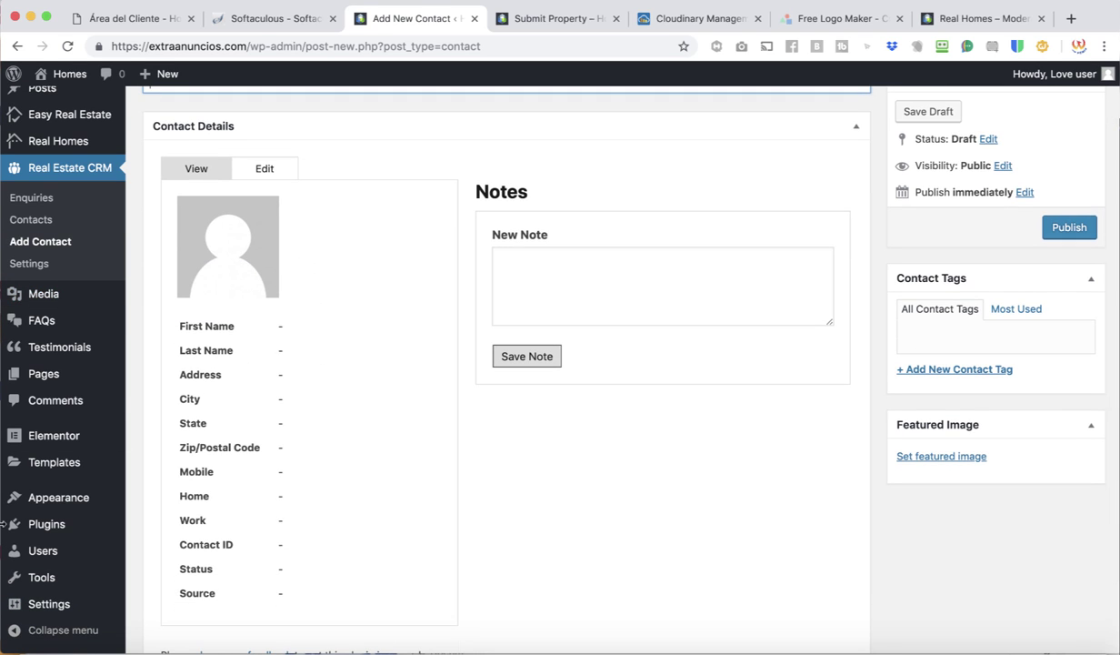
scroll(75, 523, down, 2)
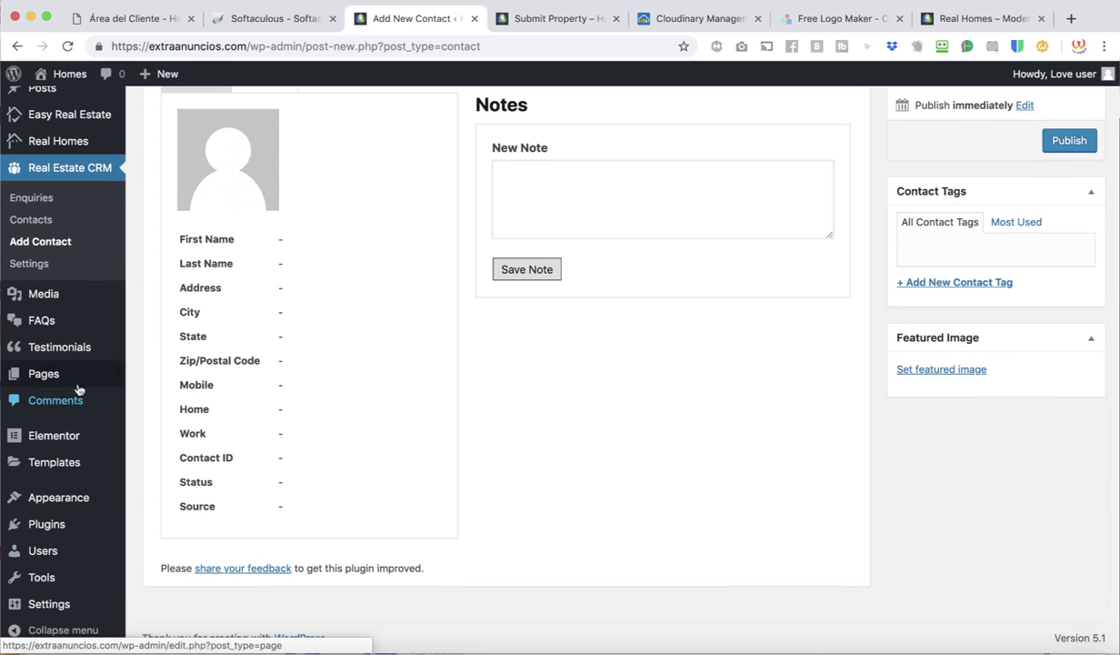
mouse_move(84, 461)
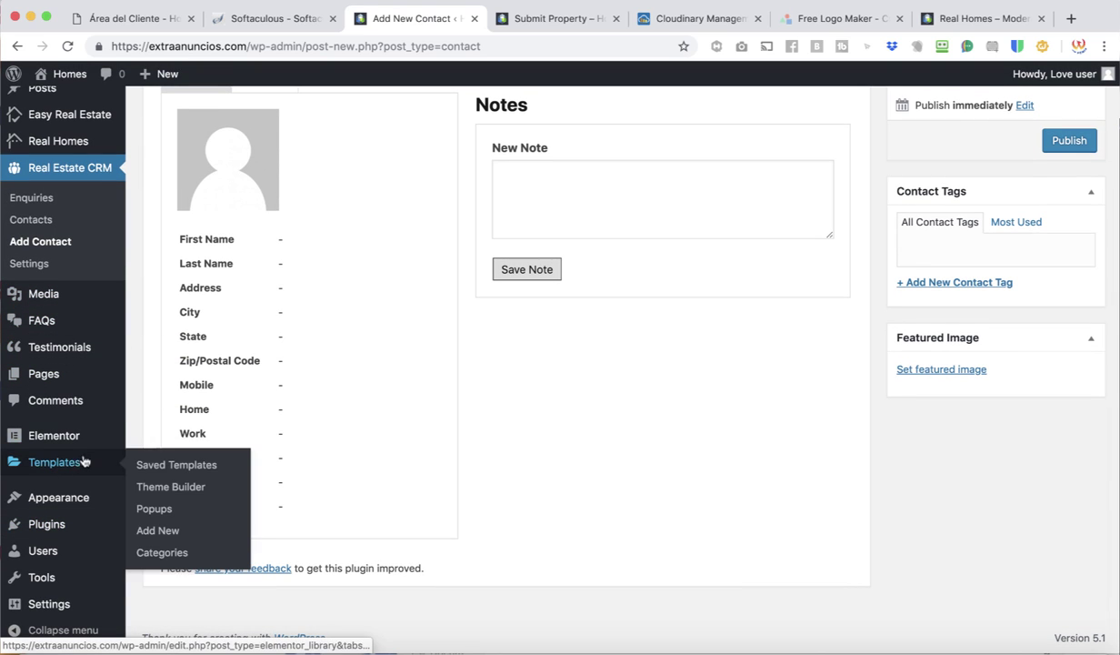
mouse_move(76, 80)
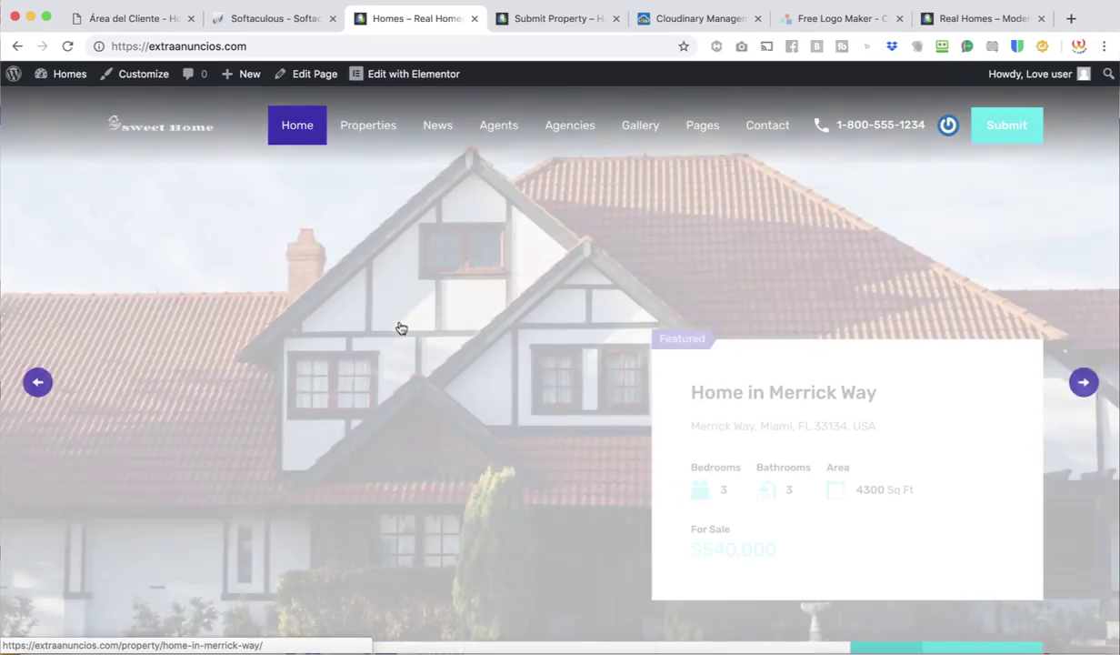
Step: Launch Edit with Elementor on the homepage and close the Submit Property browser tab
scroll(554, 445, down, 5)
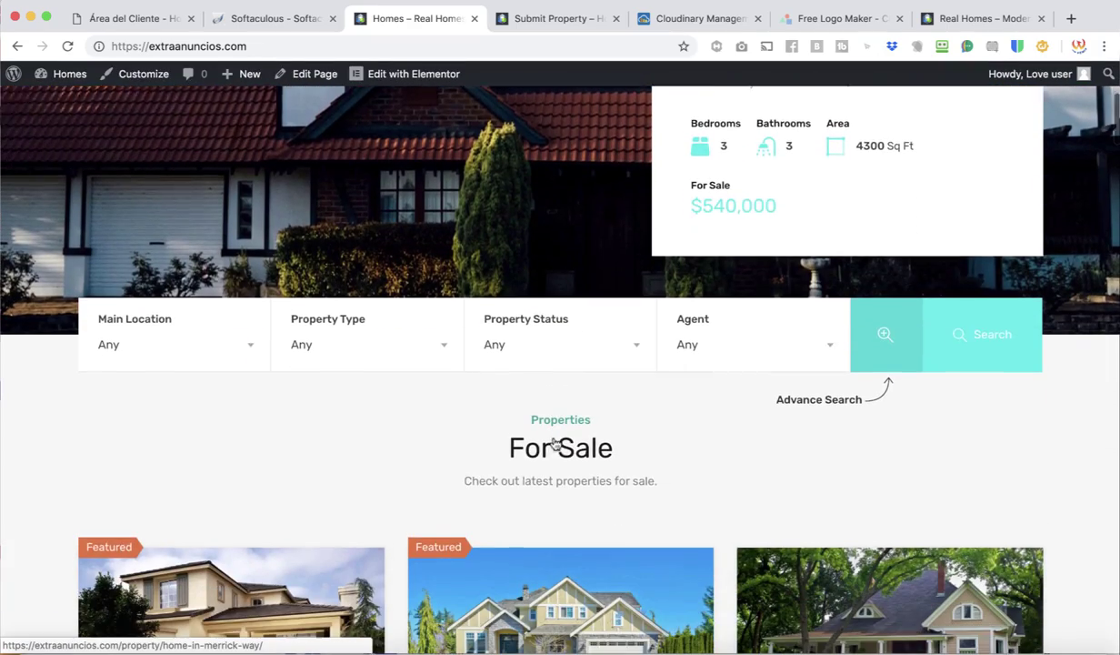
scroll(508, 477, down, 5)
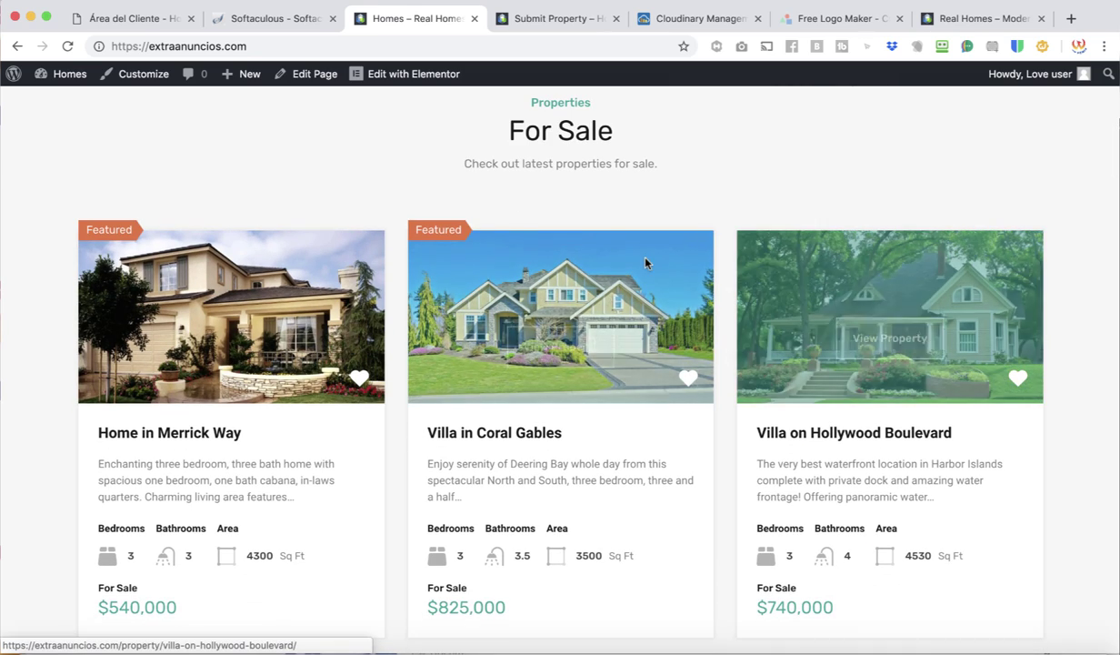
scroll(627, 254, up, 3)
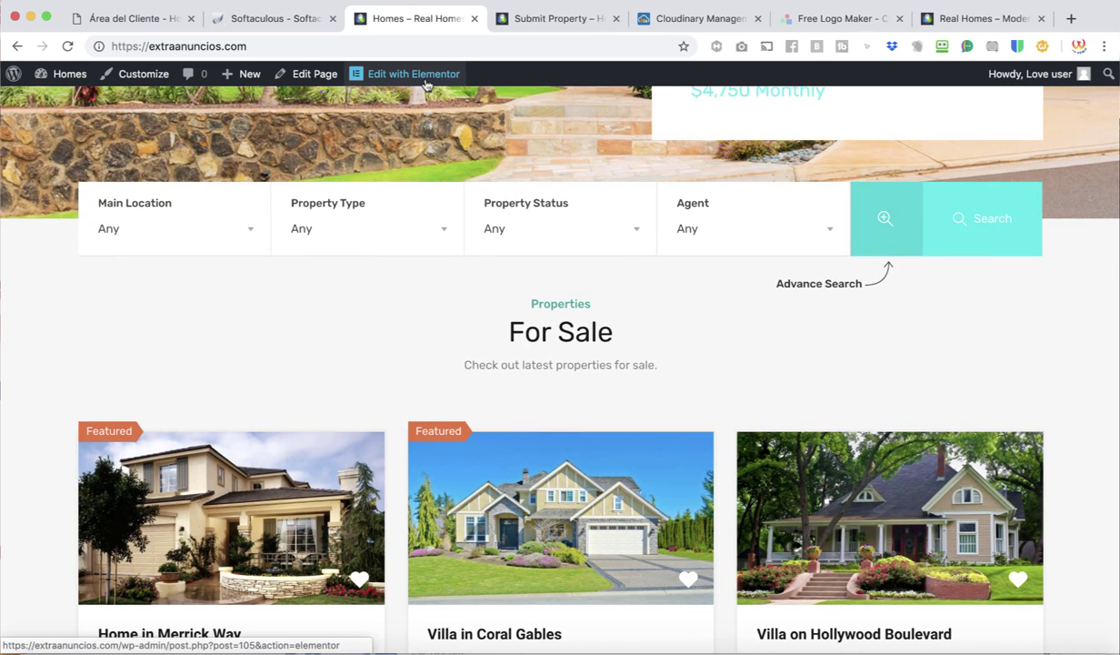
click(407, 73)
click(616, 18)
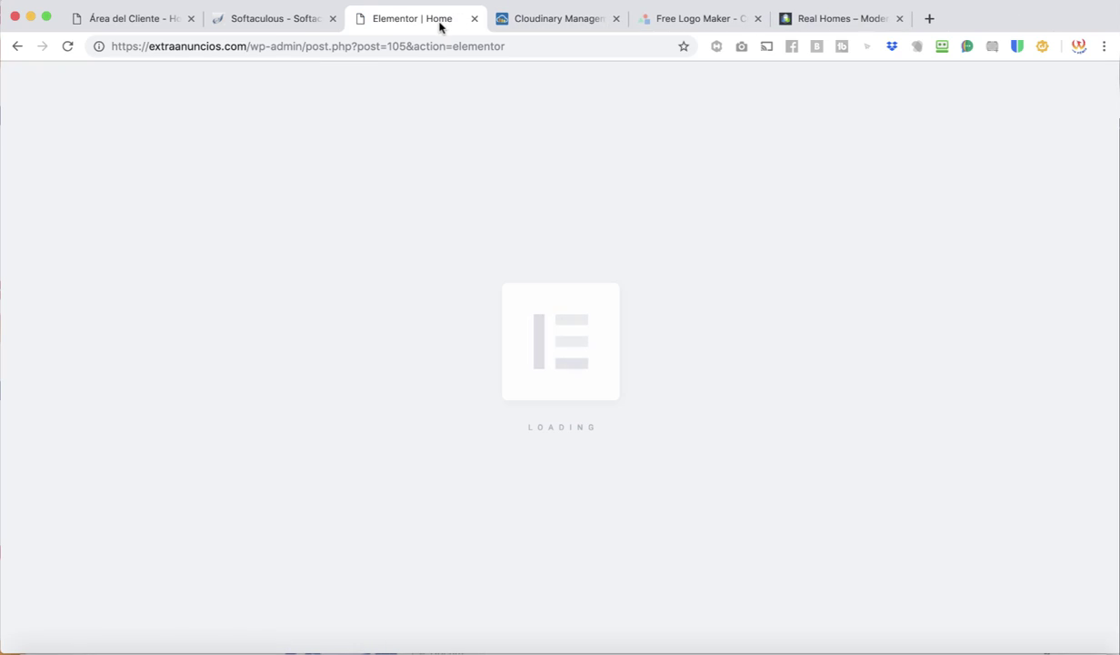
Step: Change the homepage section's Main Title from 'For Sale' to 'For Rent'
scroll(488, 397, down, 5)
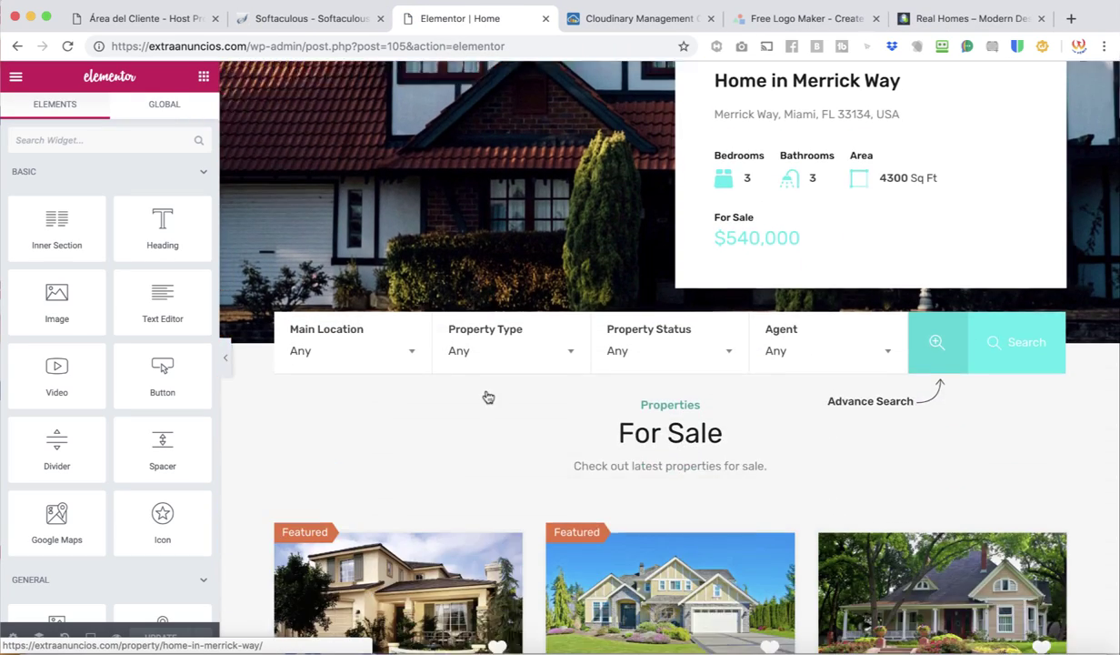
scroll(489, 398, down, 3)
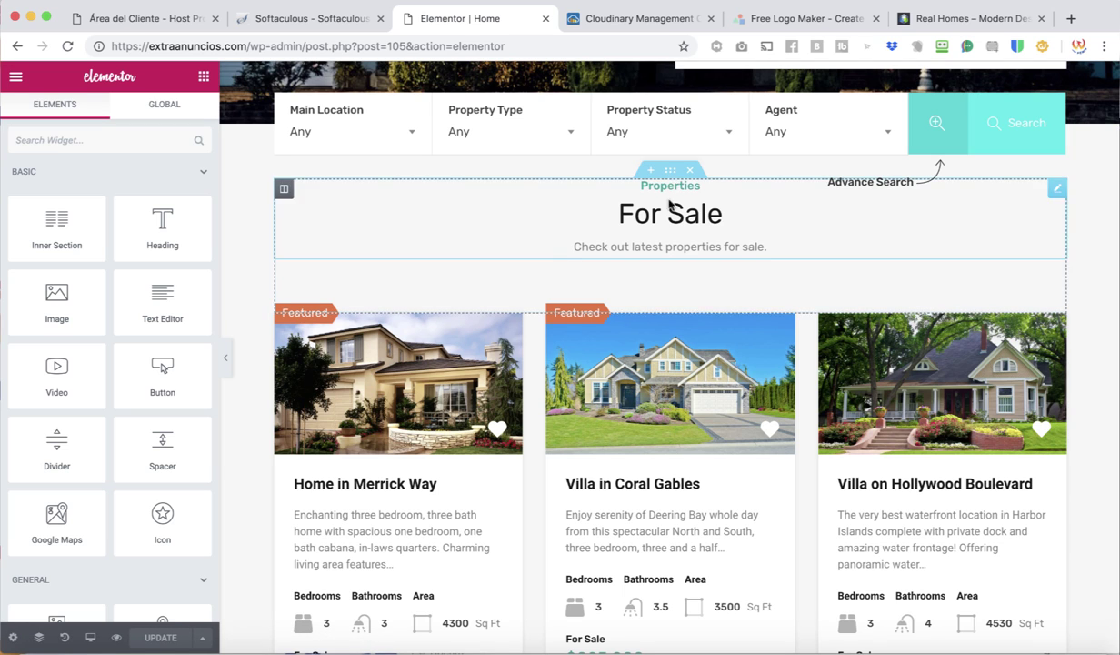
click(670, 170)
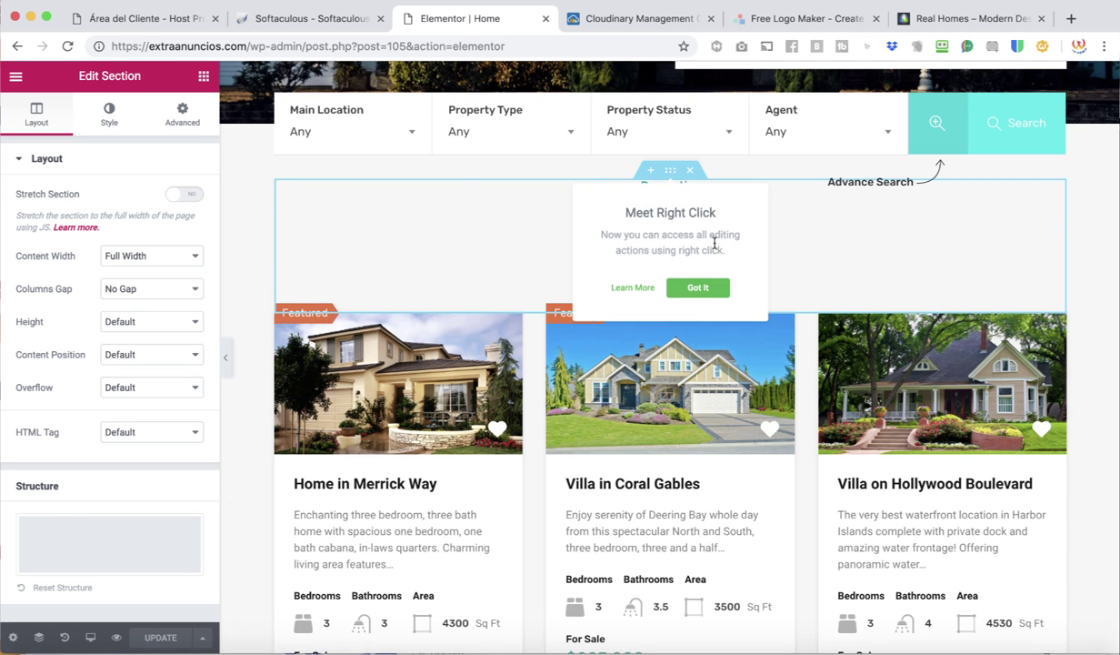
click(697, 288)
click(679, 218)
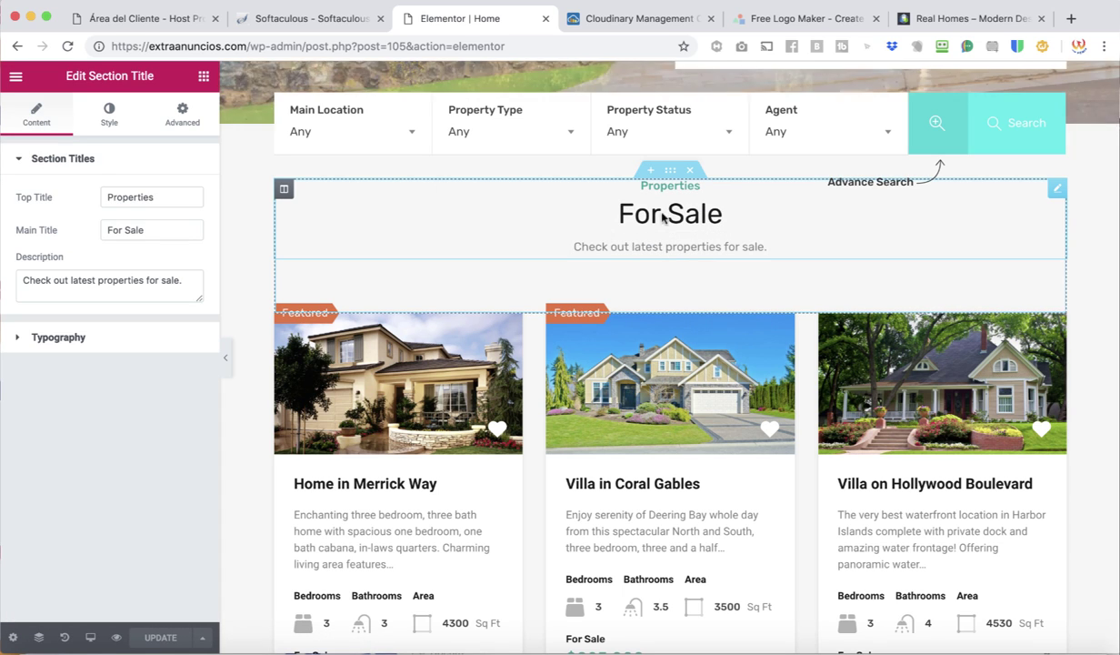
double_click(157, 232)
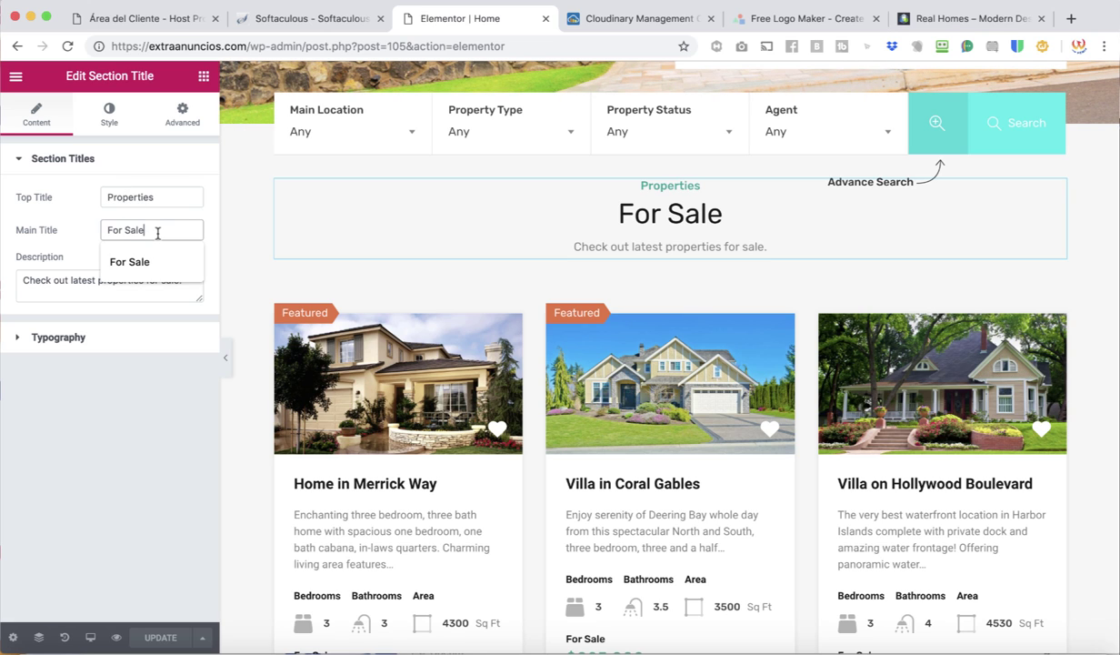
key(BackSpace)
key(BackSpace)
key(BackSpace)
key(BackSpace)
text(R)
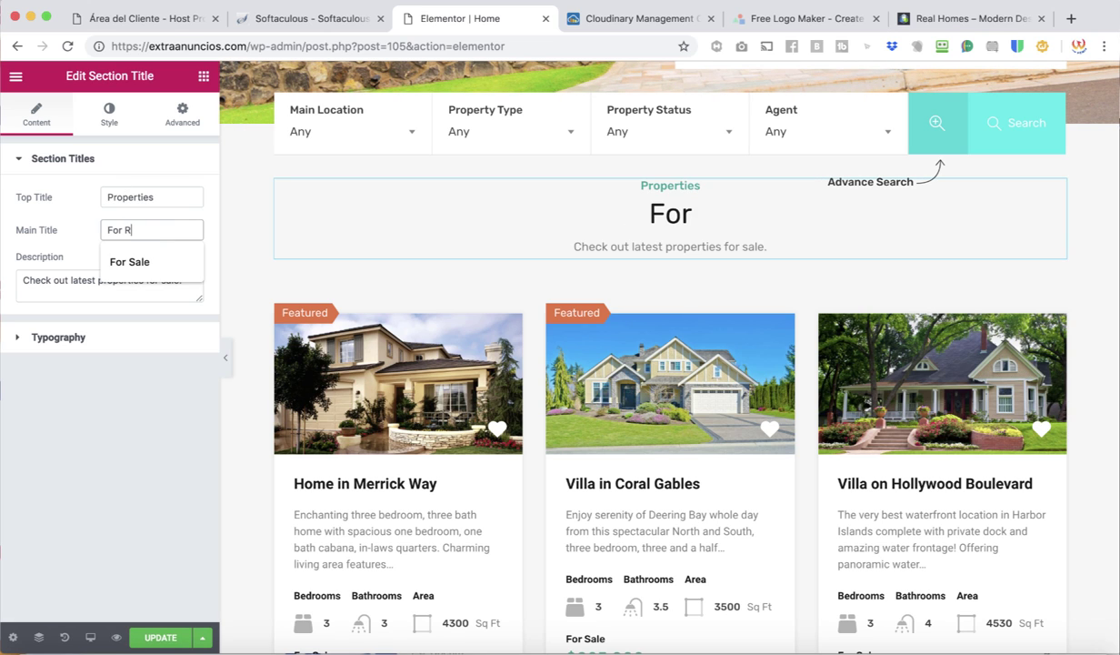
text(ENT)
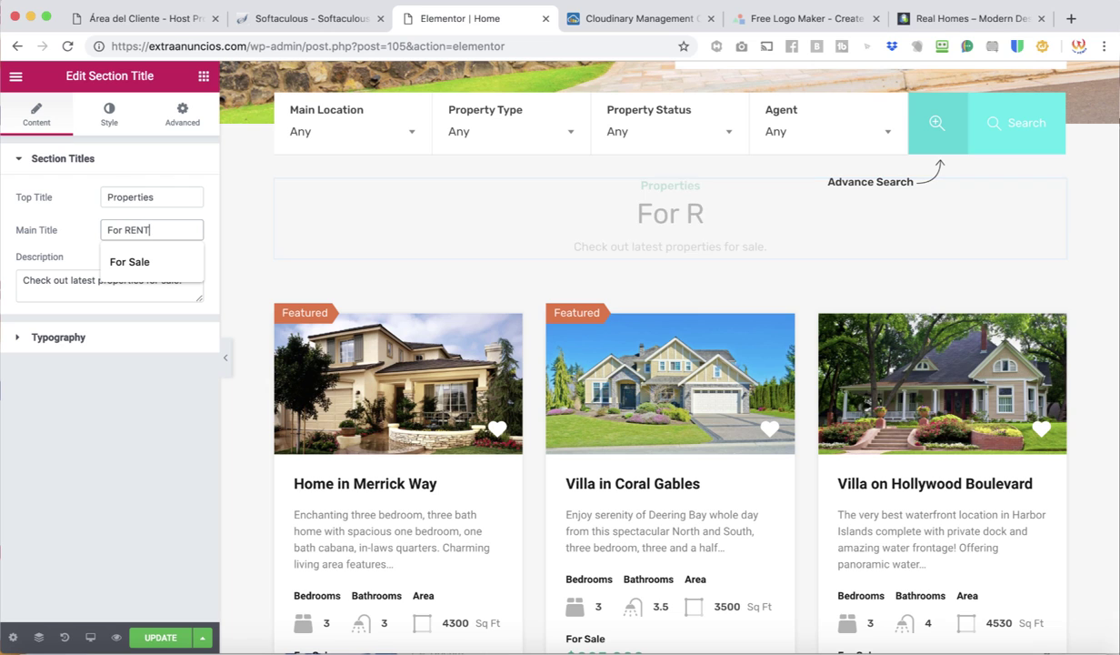
key(BackSpace)
key(BackSpace)
key(BackSpace)
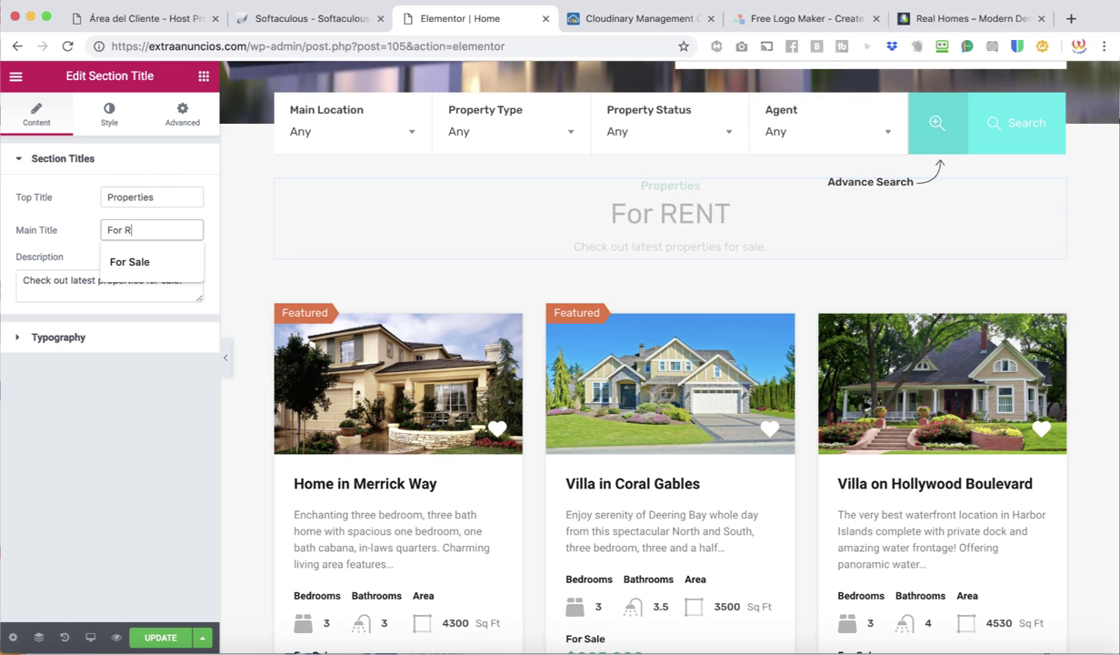
text(ent)
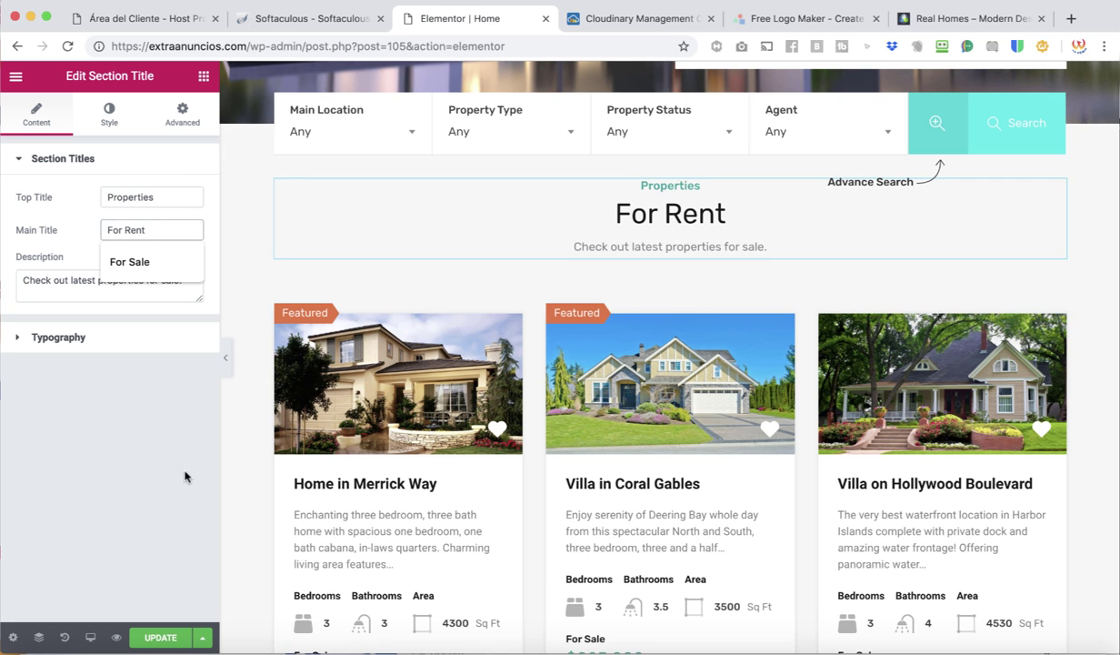
click(66, 280)
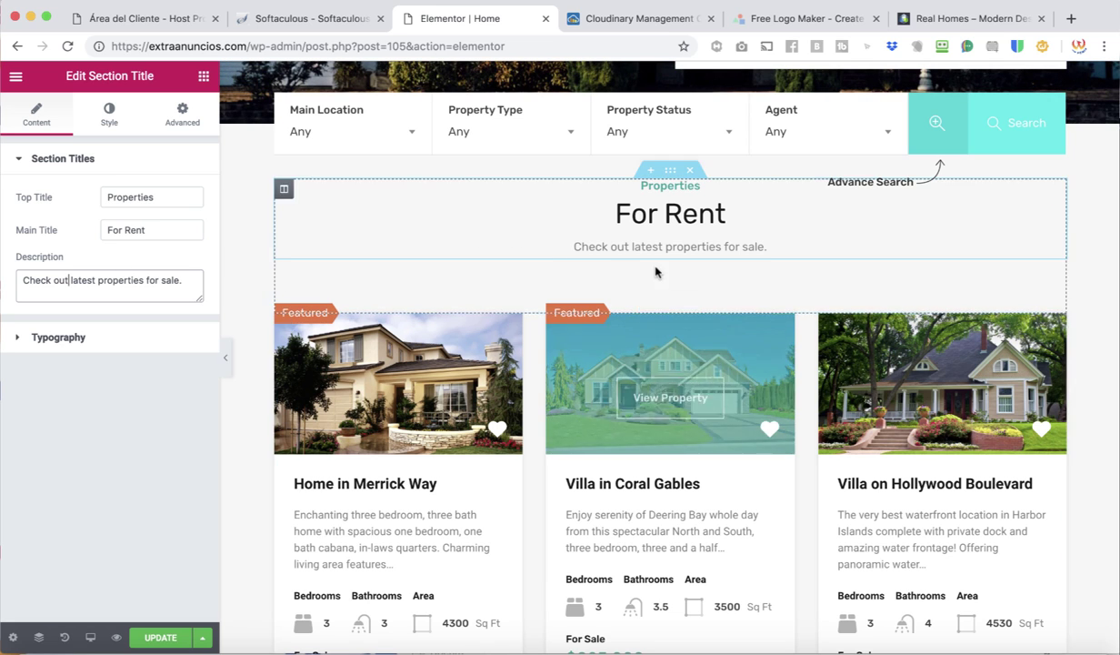
Step: Set Stretch Section to Yes on the property cards section
click(669, 306)
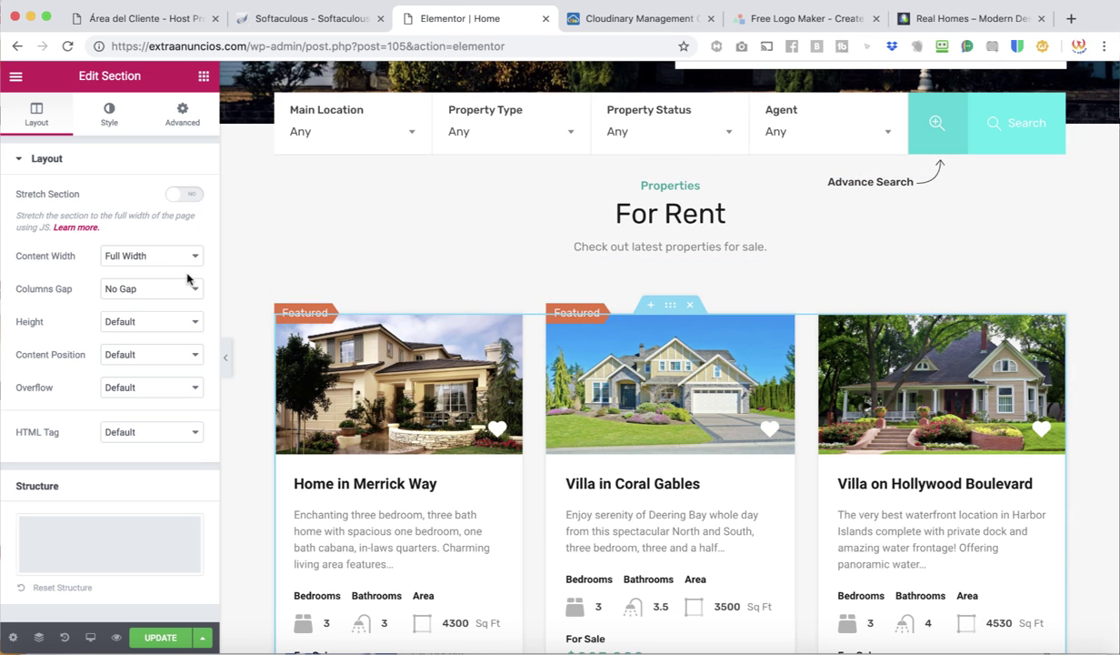
click(181, 196)
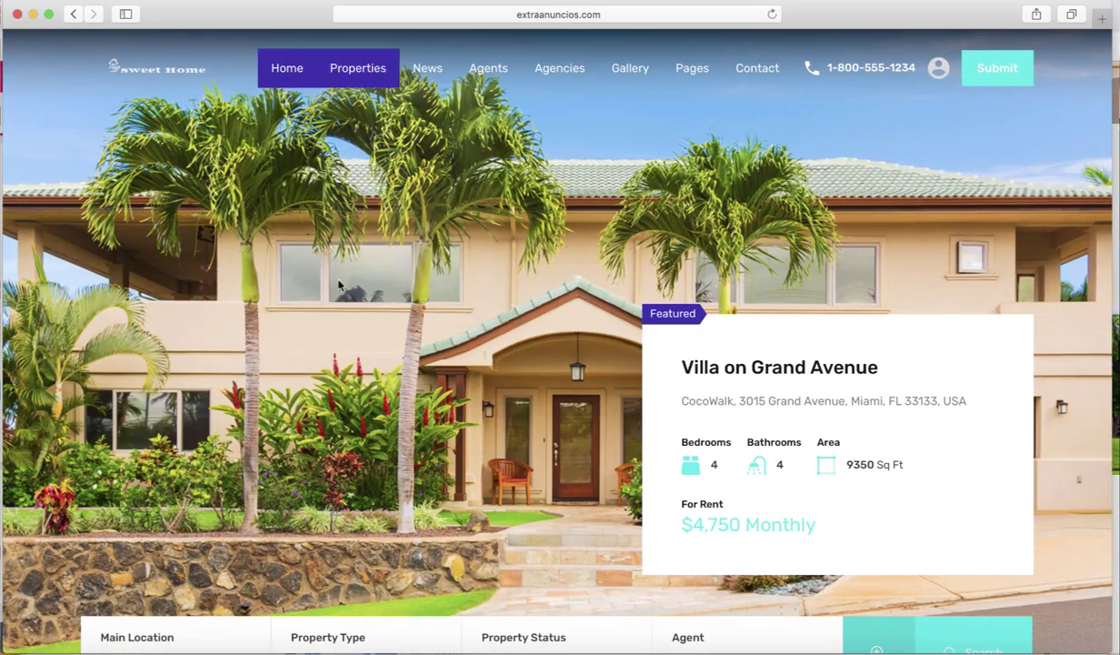
scroll(338, 284, down, 8)
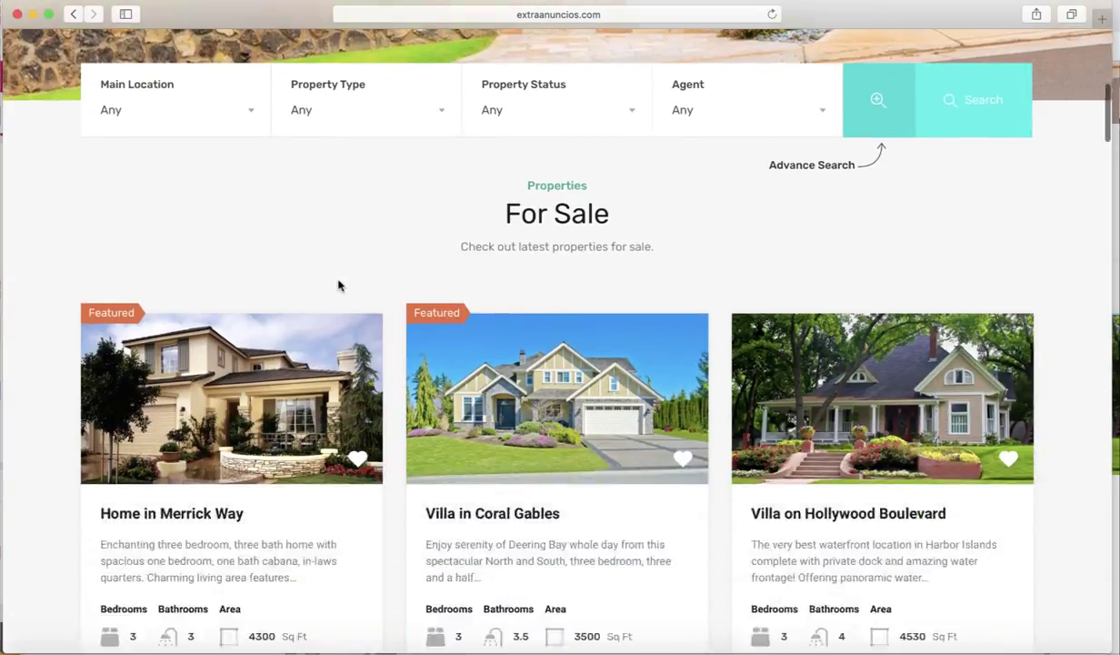
scroll(300, 382, up, 2)
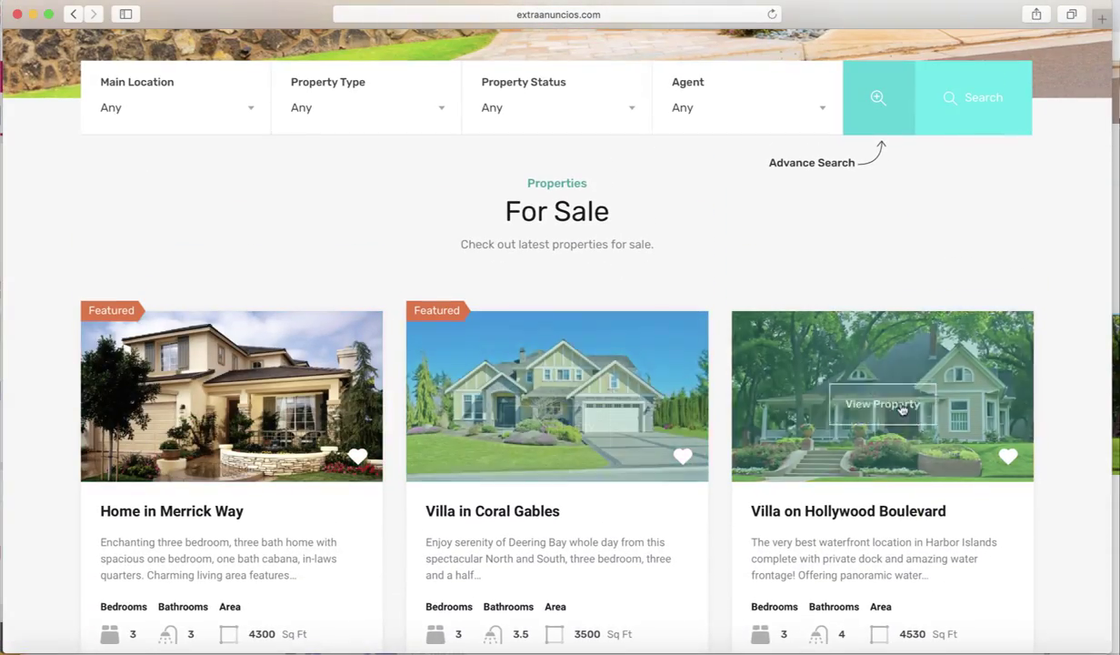
scroll(403, 401, down, 3)
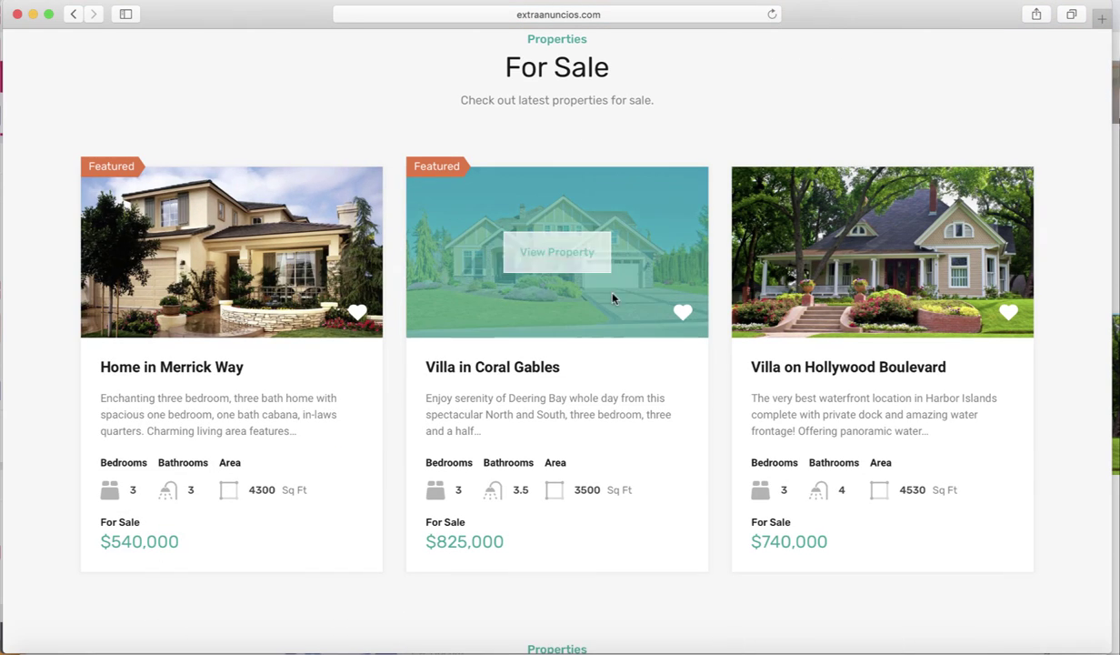
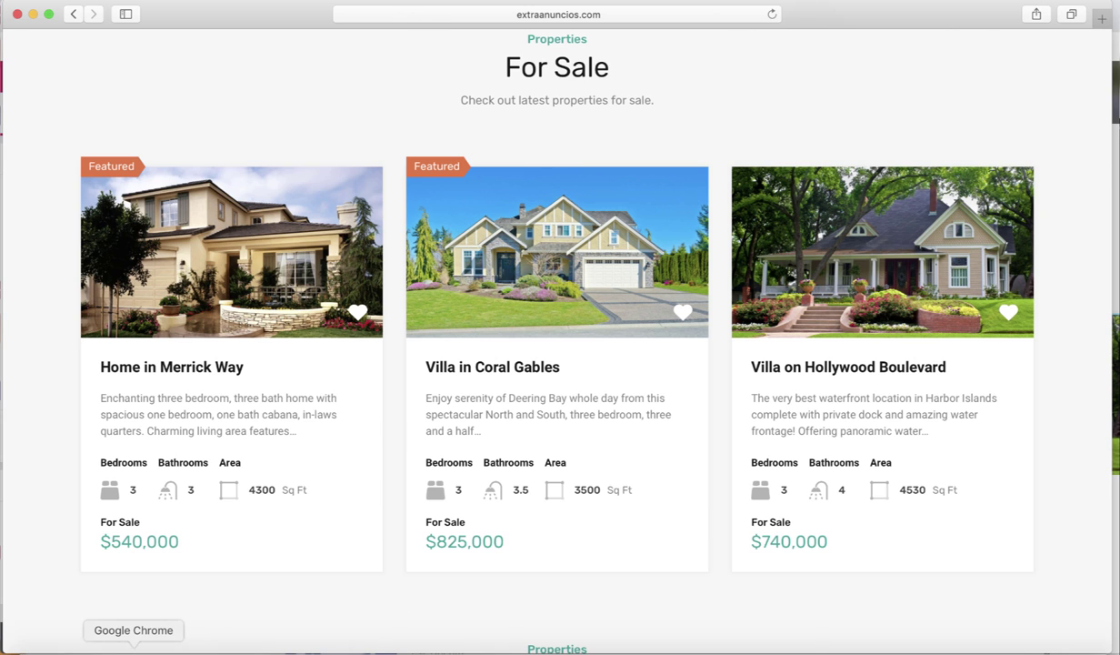
Step: Change the For Rent section's Columns Gap from No Gap to Default and compare with the live site
click(138, 647)
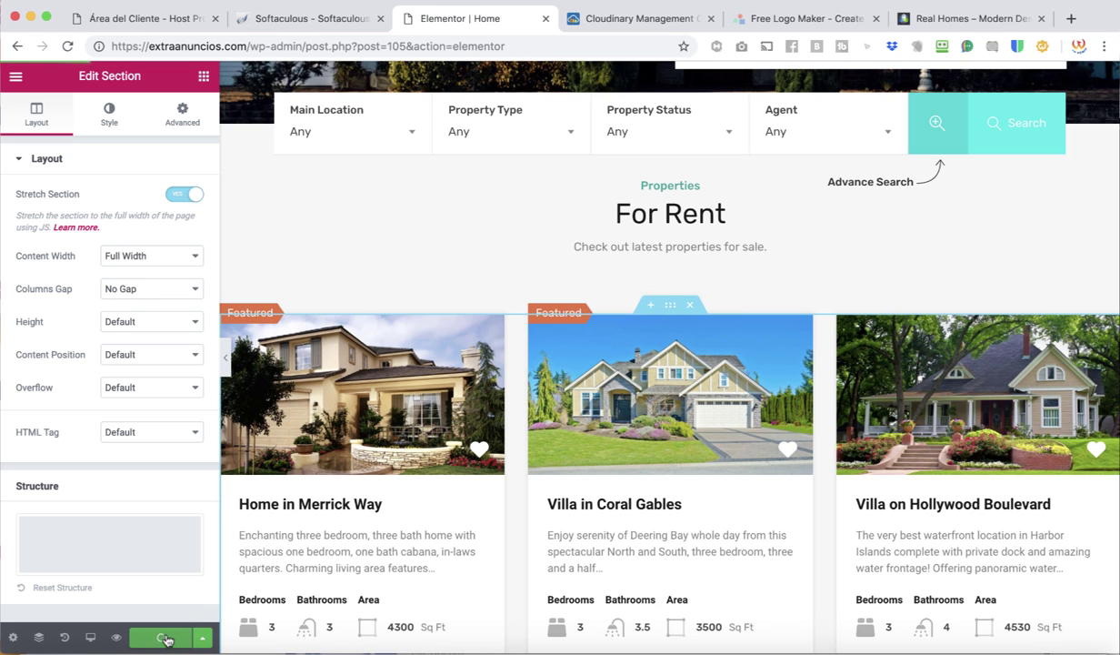
click(107, 648)
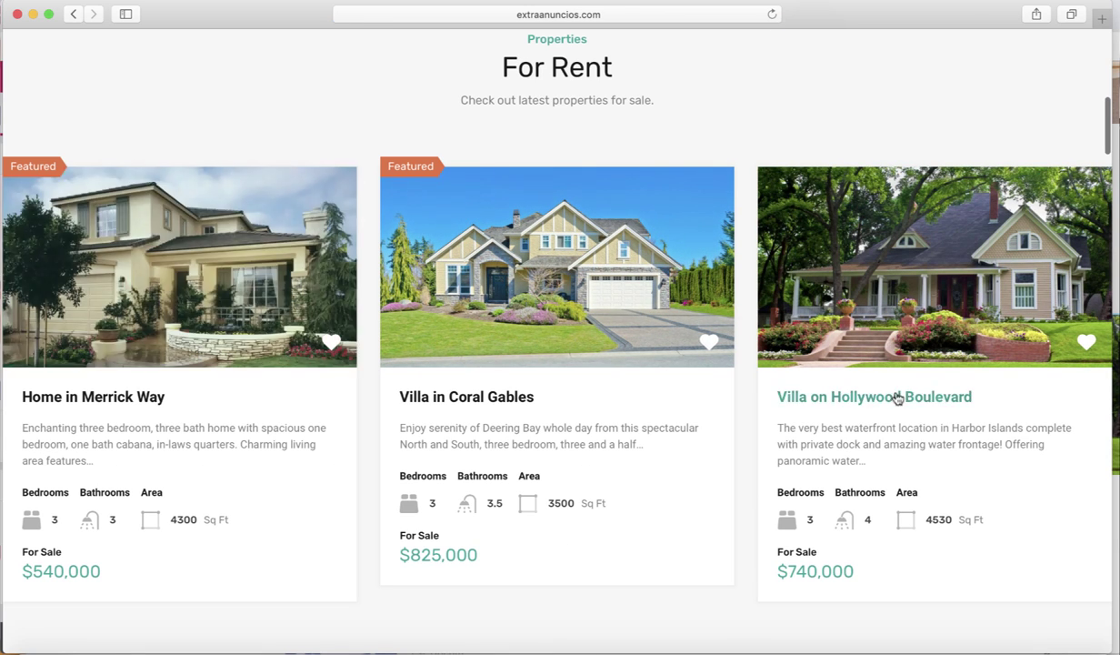
click(130, 647)
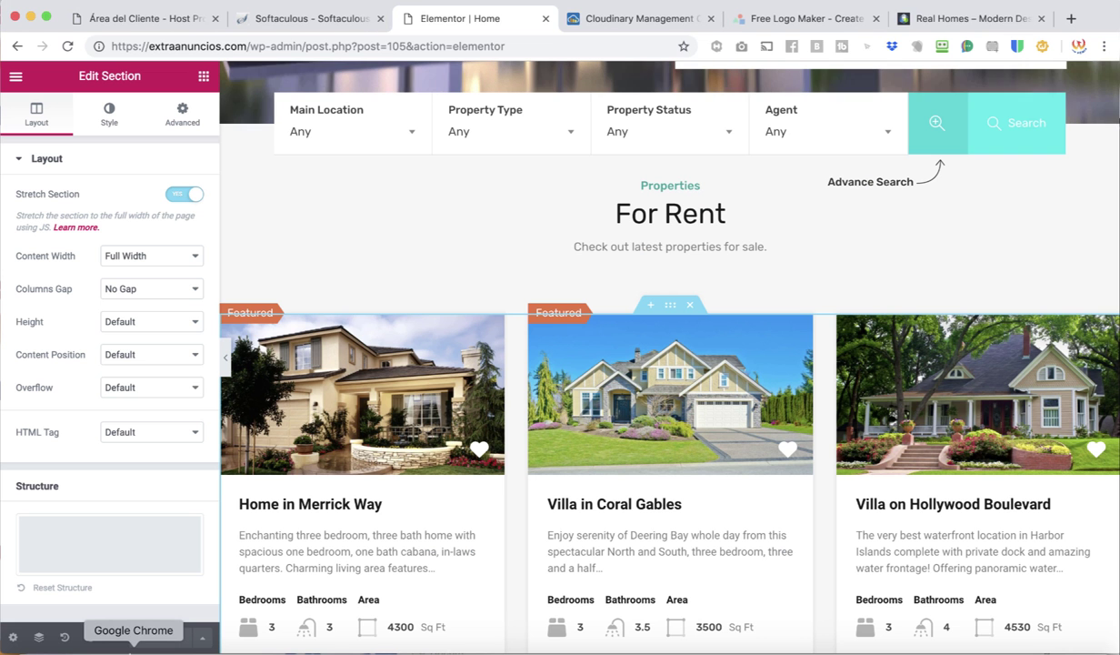
click(144, 294)
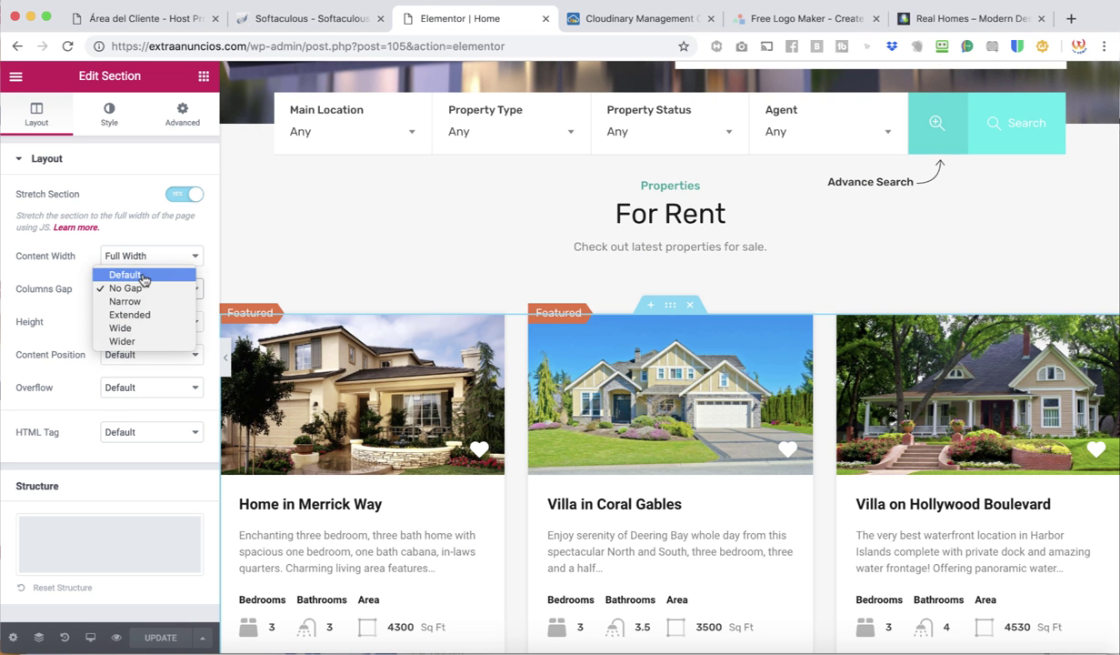
click(143, 284)
click(143, 280)
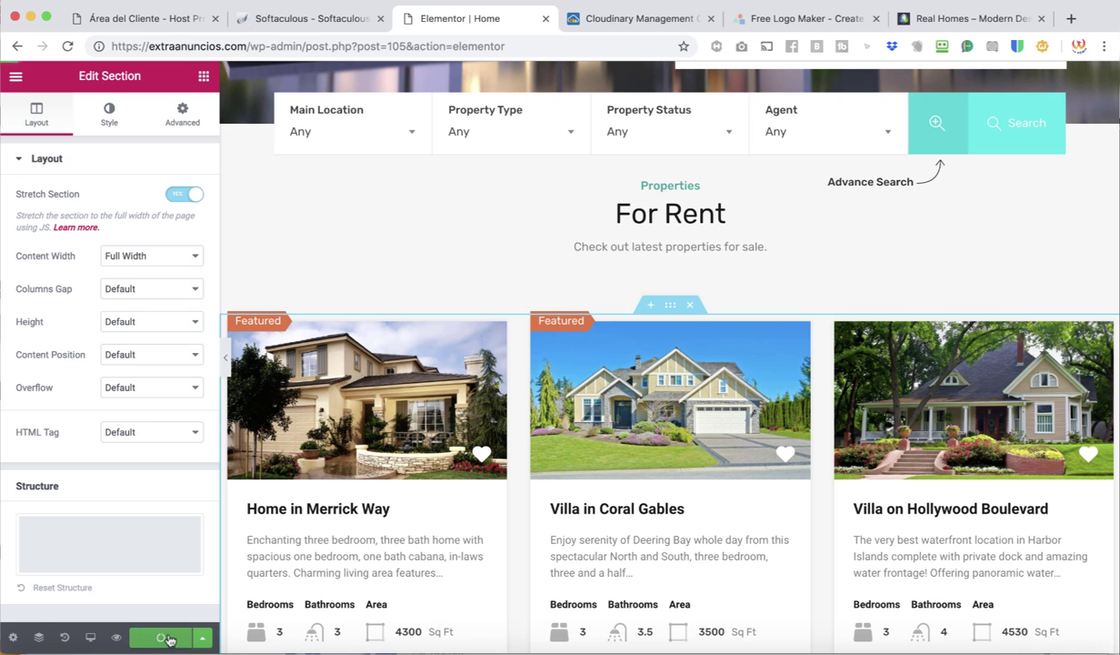
click(107, 648)
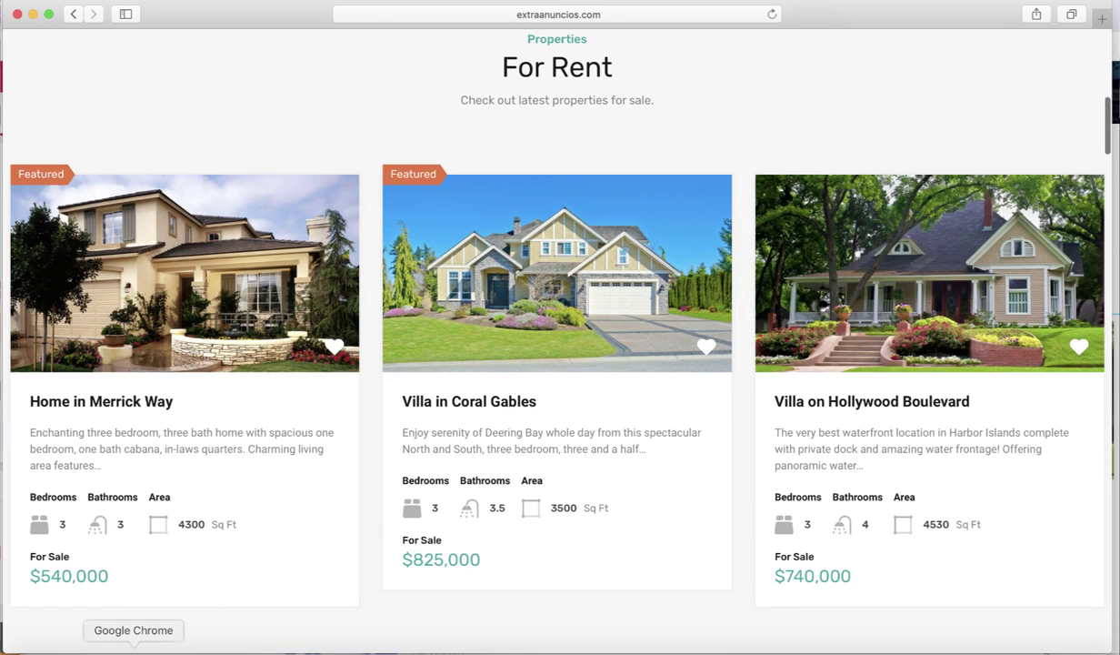
click(134, 648)
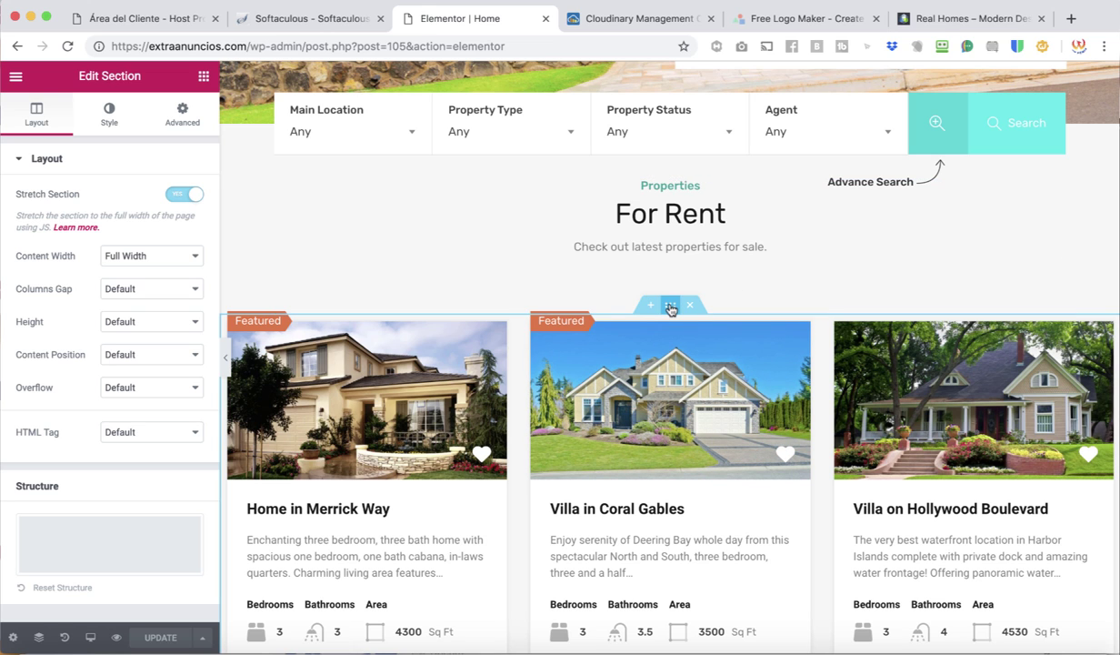
click(230, 323)
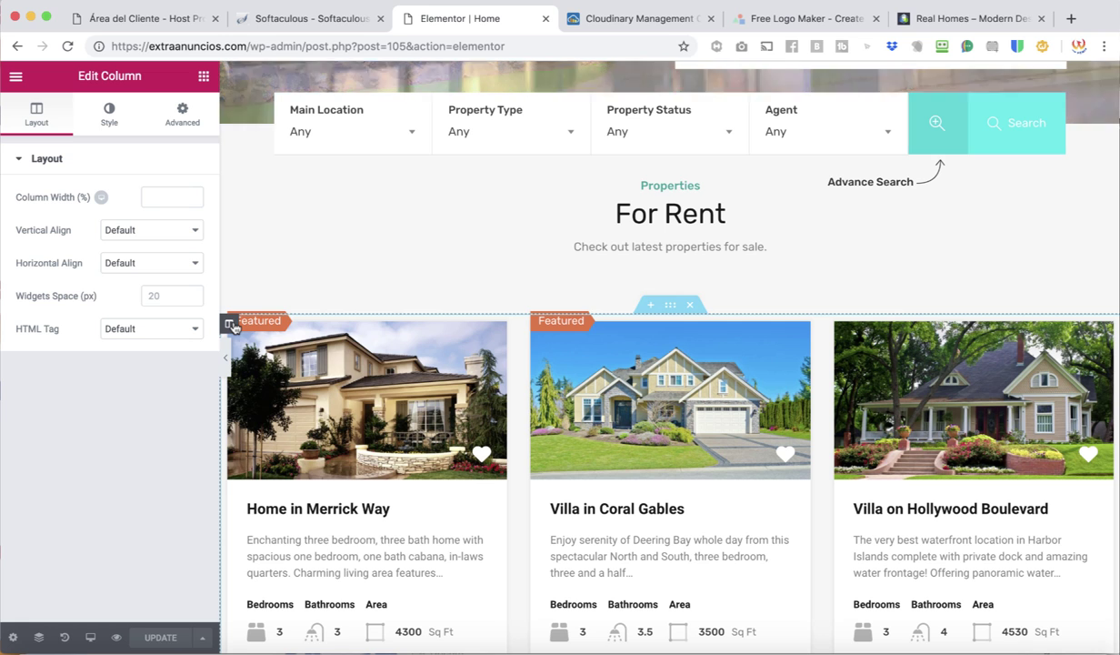
right_click(233, 327)
click(275, 357)
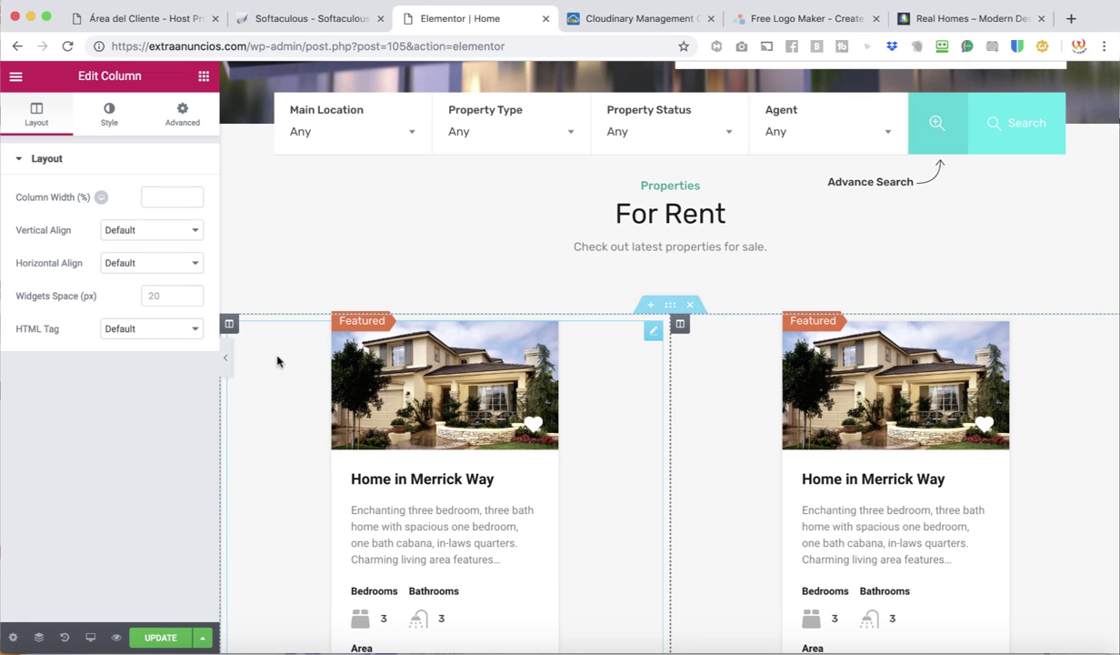
scroll(609, 382, down, 10)
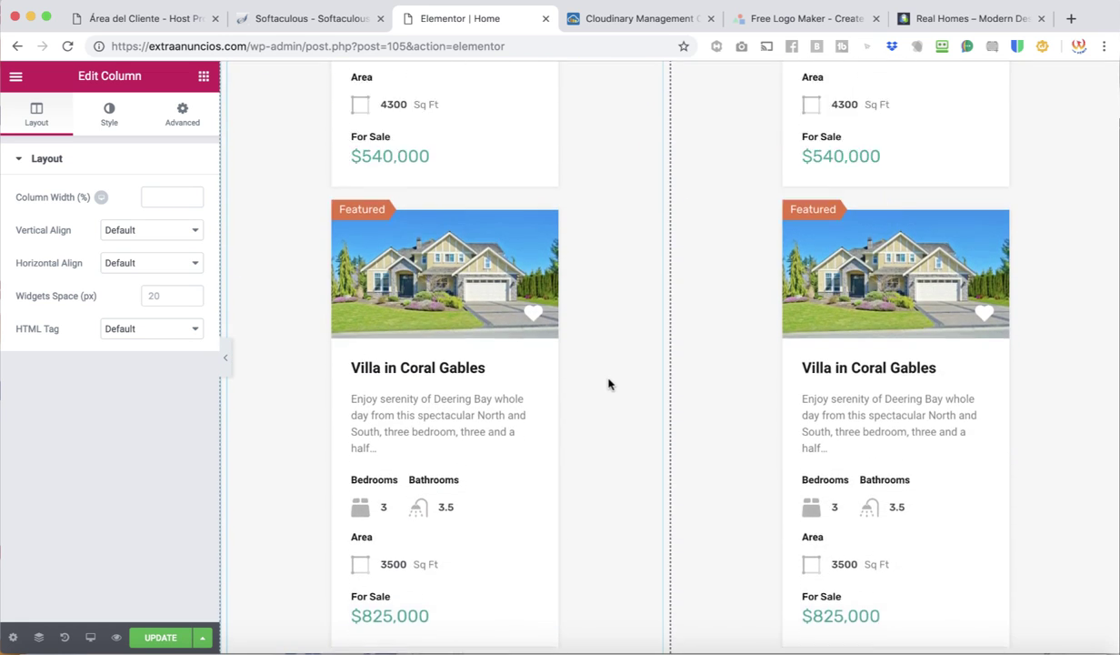
scroll(609, 383, down, 3)
scroll(608, 382, up, 9)
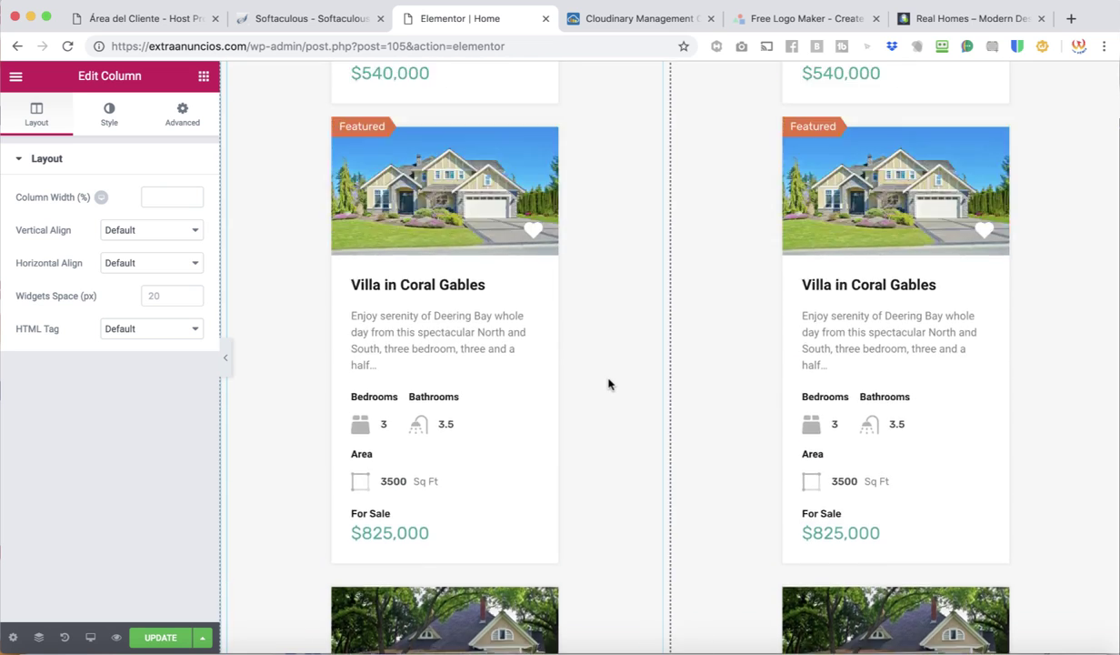
scroll(609, 383, up, 2)
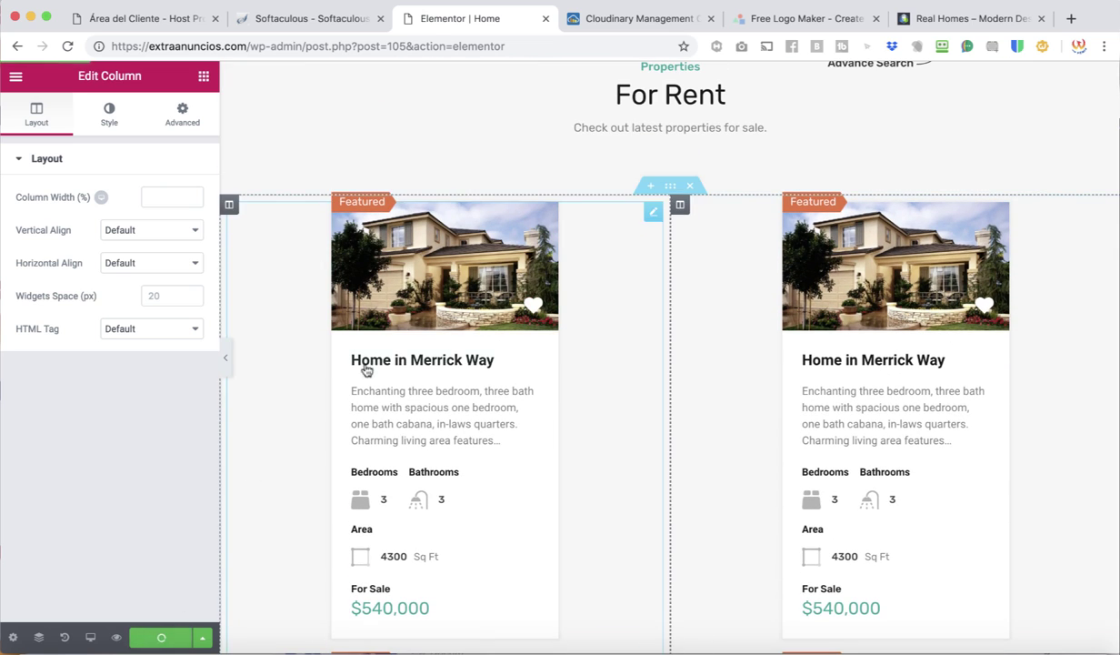
scroll(645, 375, down, 7)
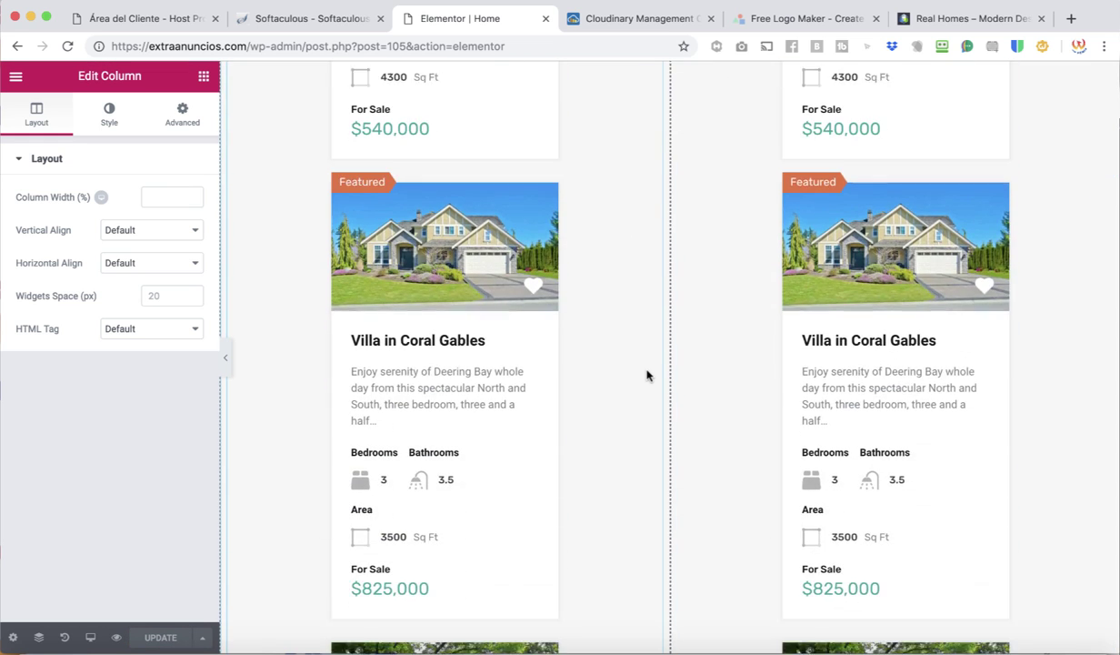
scroll(646, 375, down, 9)
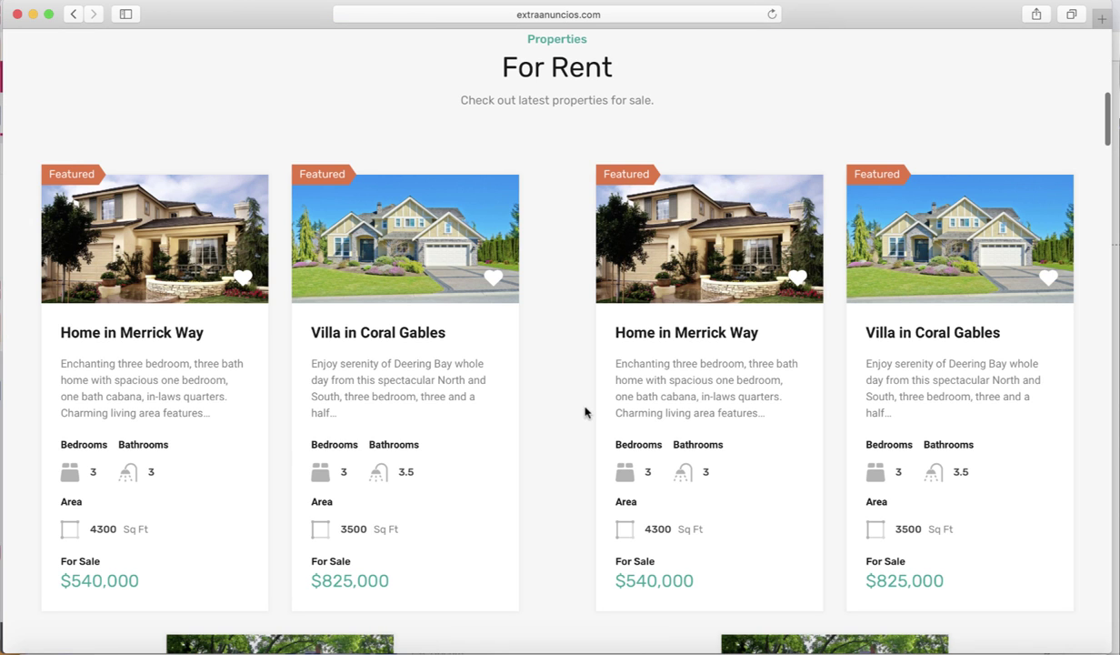
scroll(557, 488, down, 8)
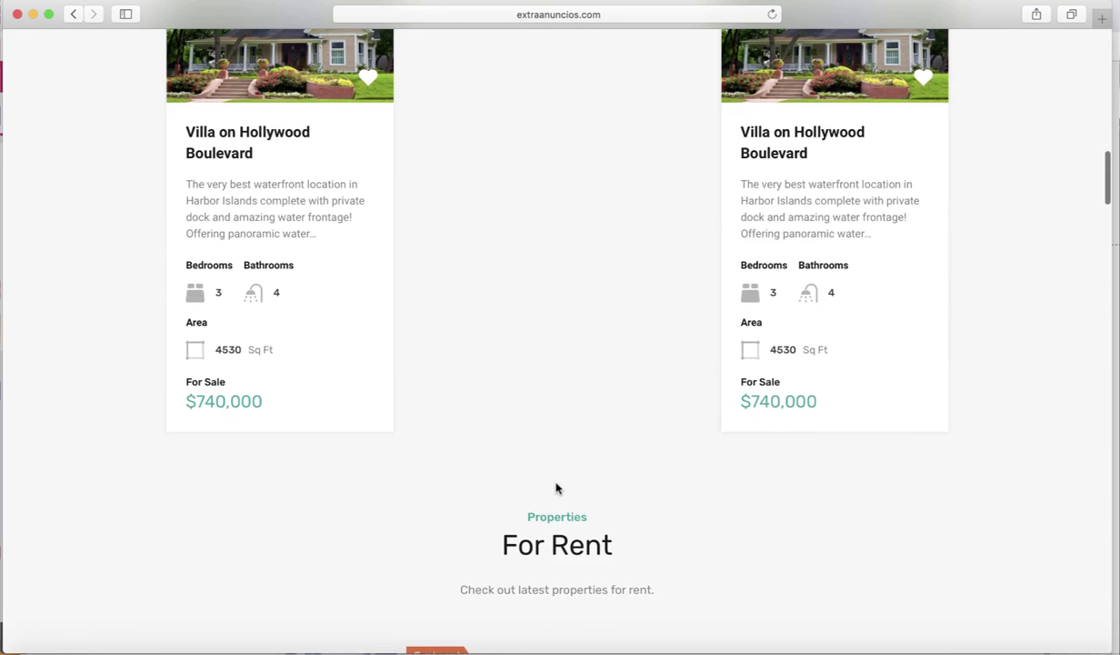
scroll(556, 488, up, 3)
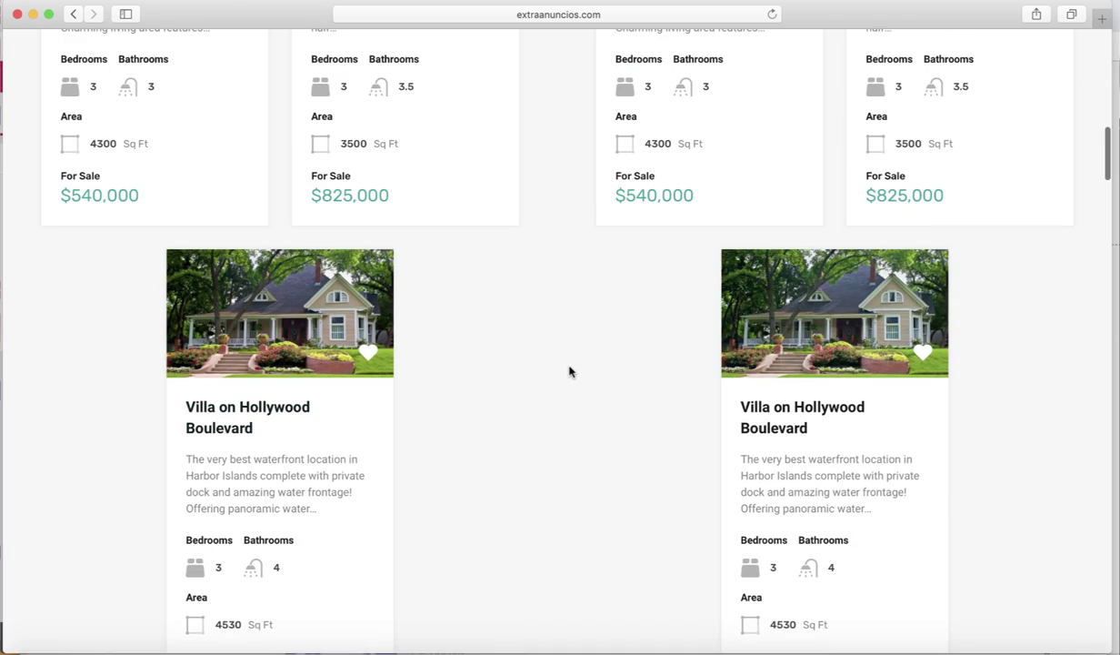
scroll(570, 370, up, 5)
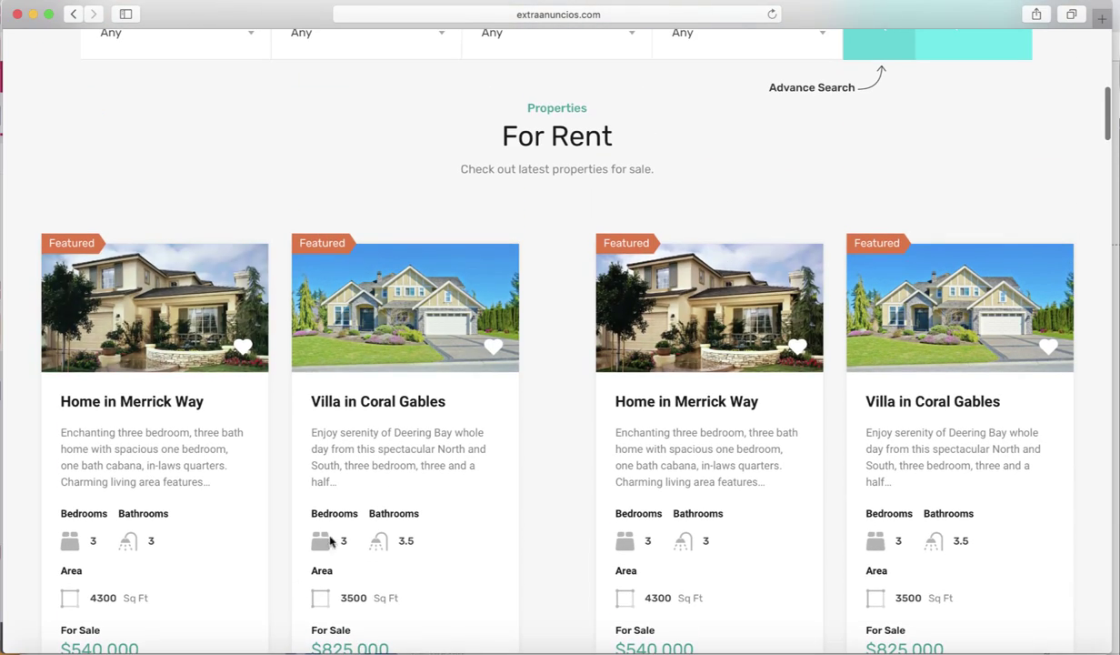
click(154, 648)
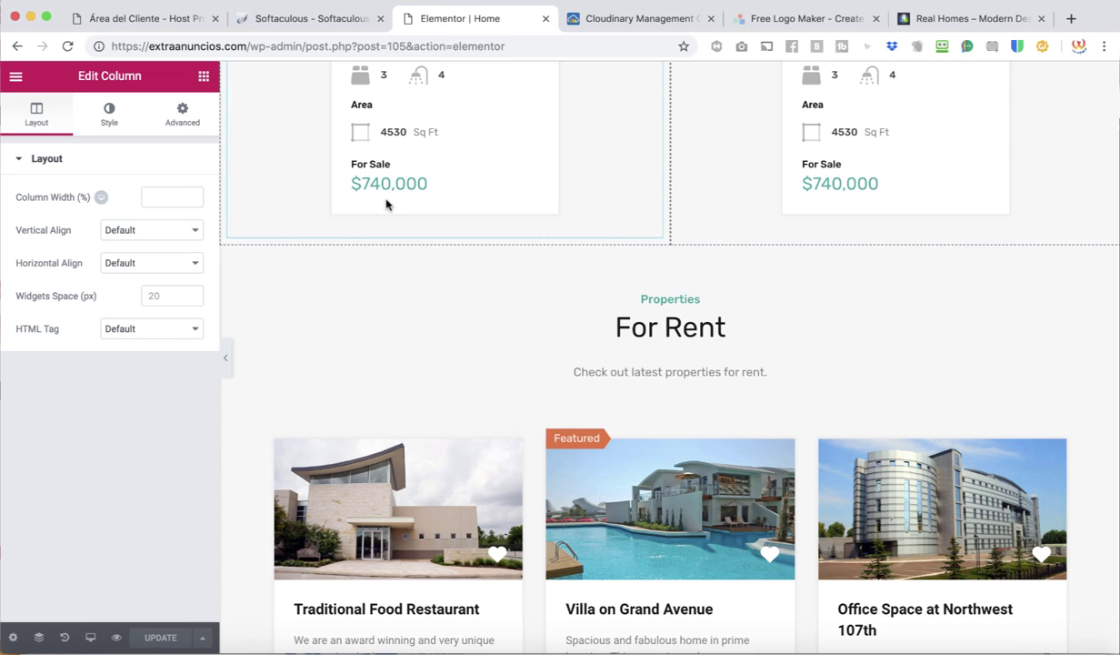
scroll(388, 205, up, 10)
scroll(388, 204, up, 5)
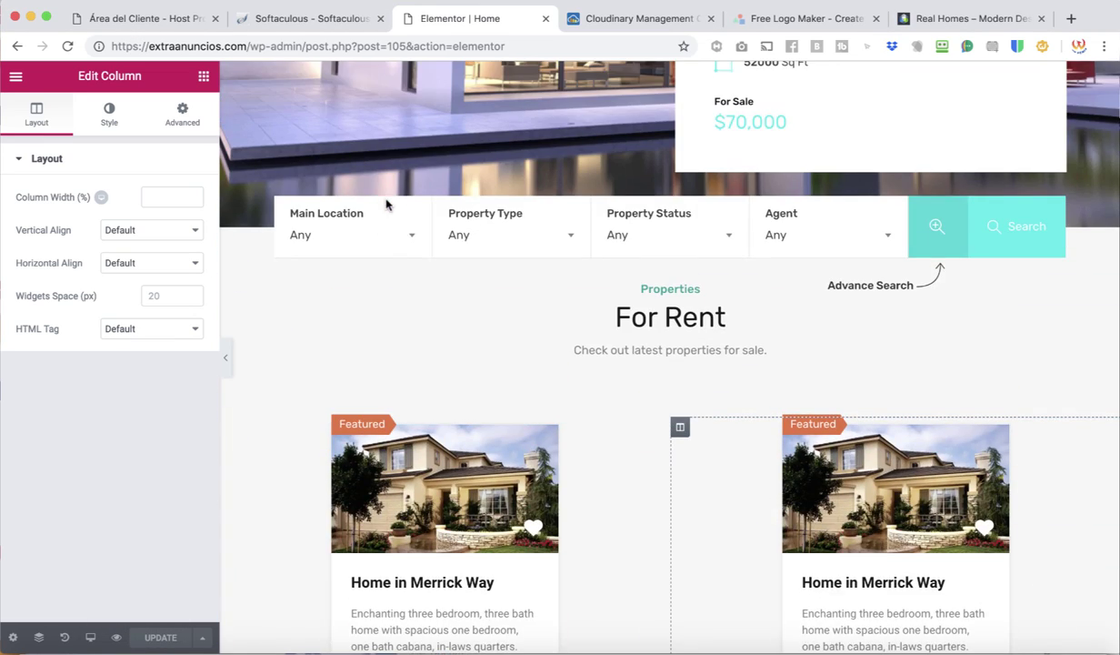
scroll(388, 200, down, 3)
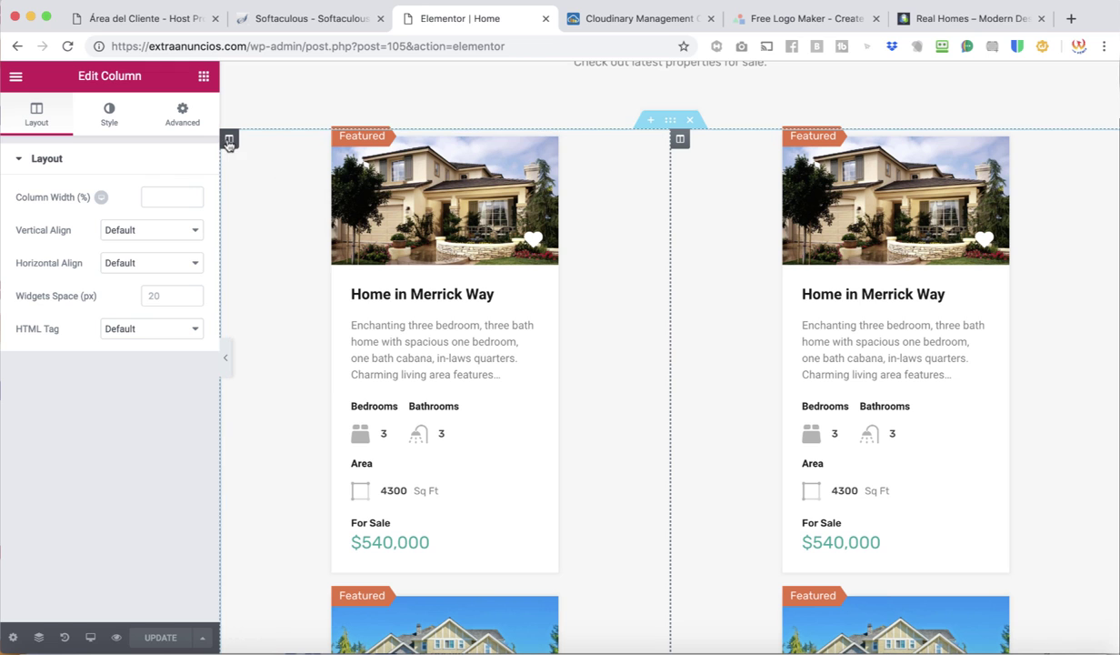
right_click(229, 143)
click(277, 363)
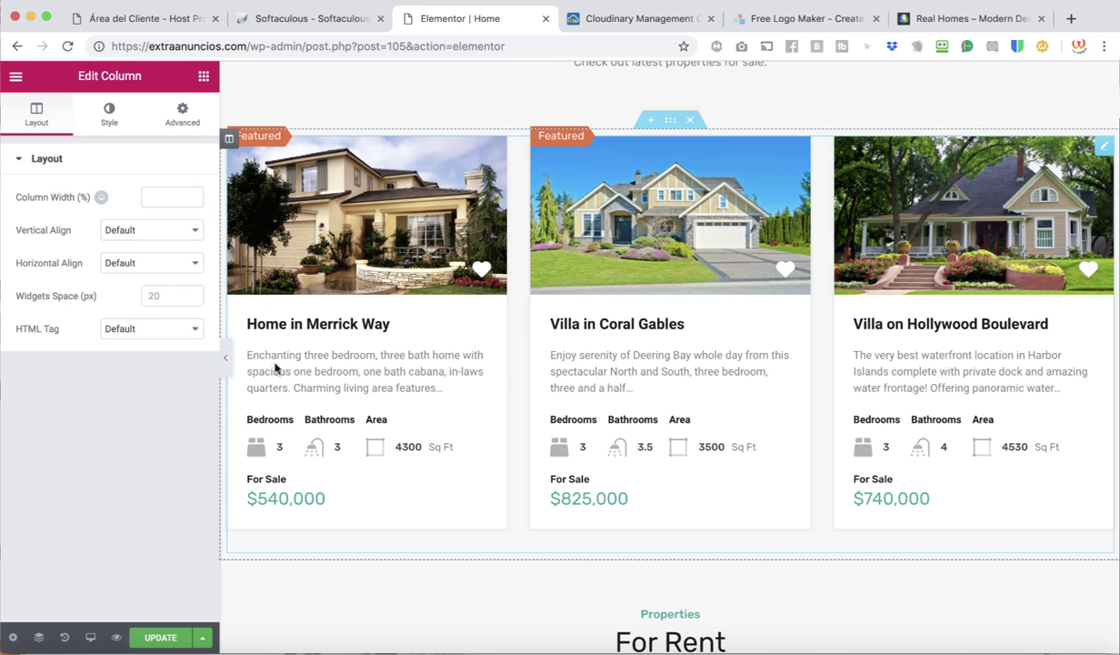
Step: Duplicate the properties grid, then delete the duplicated second grid
right_click(460, 188)
click(489, 221)
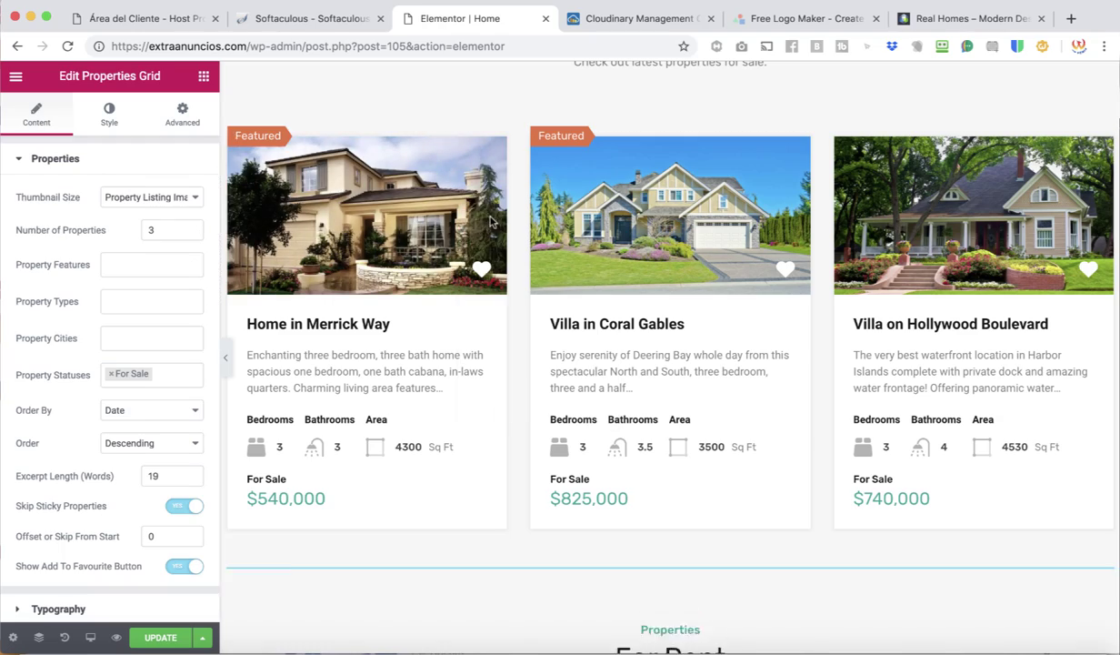
scroll(525, 427, down, 5)
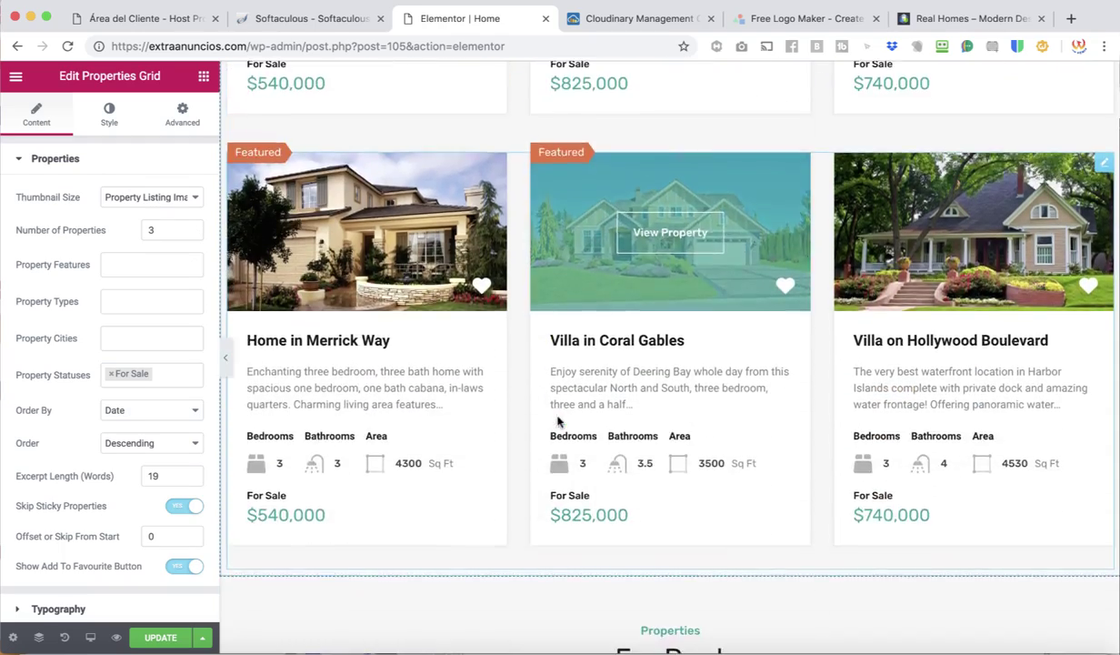
scroll(558, 421, up, 4)
scroll(558, 421, up, 2)
scroll(554, 420, down, 4)
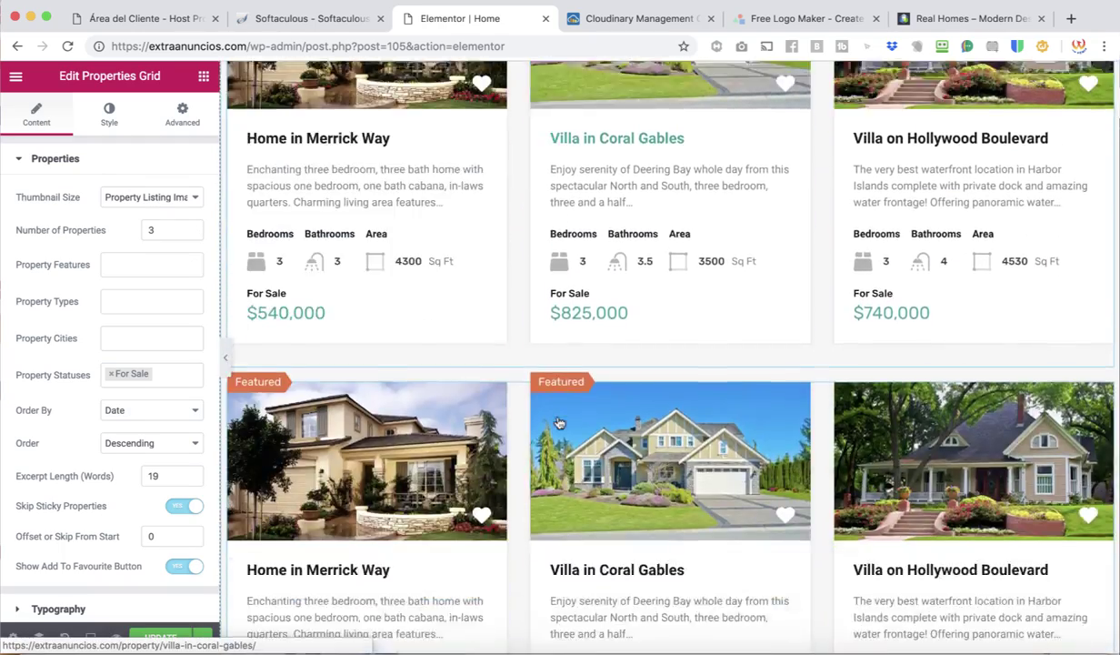
scroll(537, 492, down, 1)
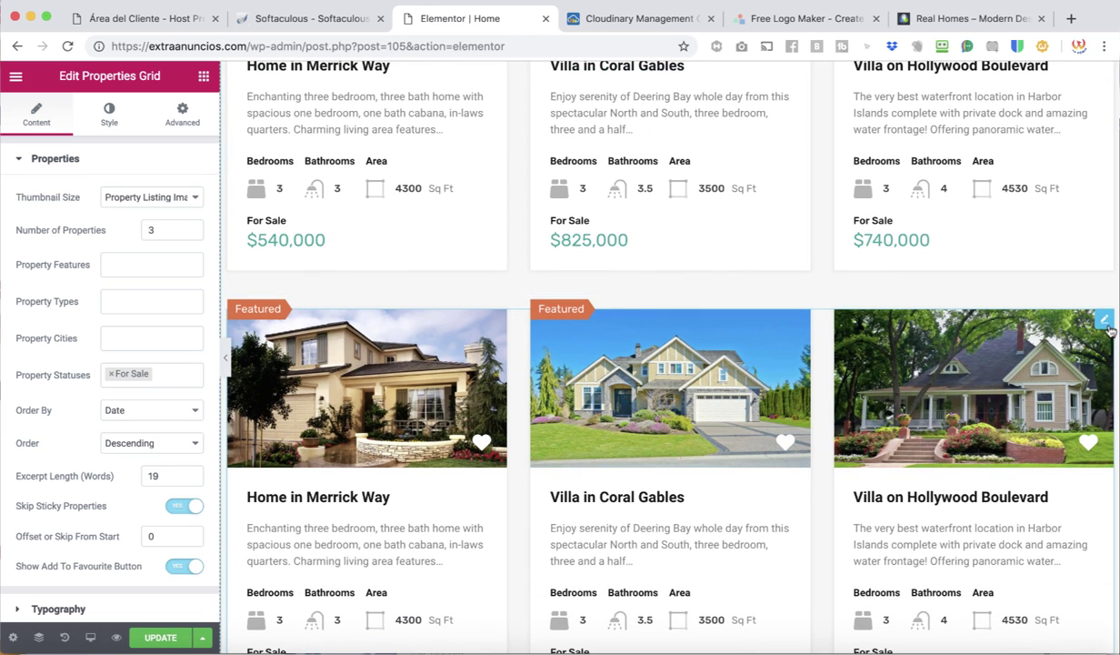
right_click(1099, 316)
click(1013, 533)
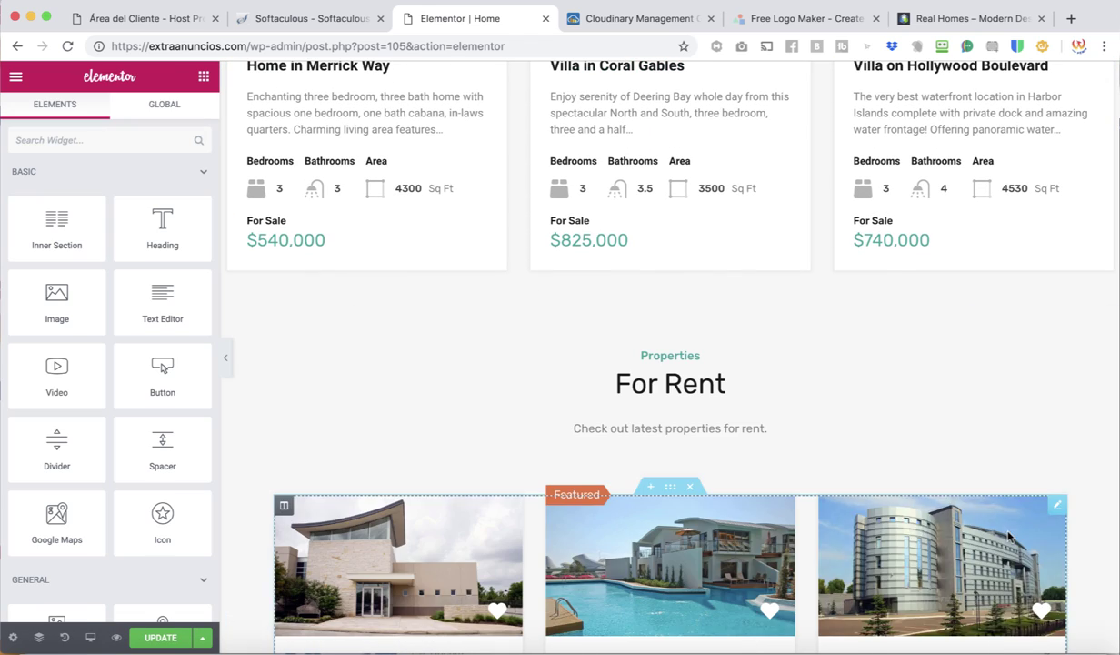
scroll(621, 327, up, 4)
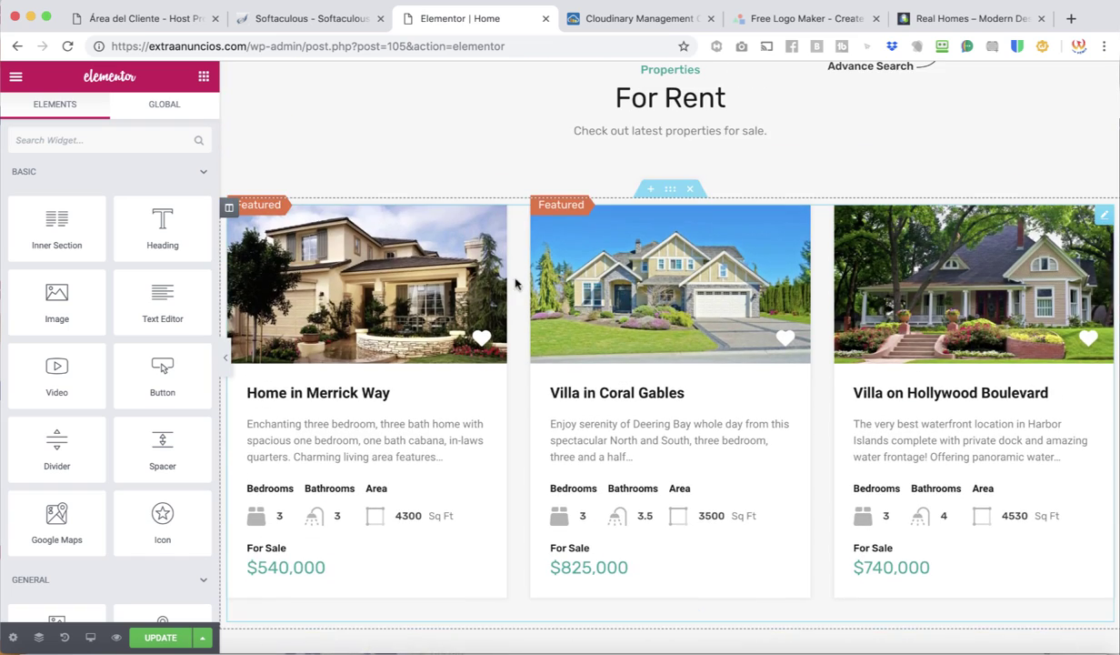
Step: Open the first property column's Edit Column settings and scroll down to the Buy or Sell banner
click(229, 209)
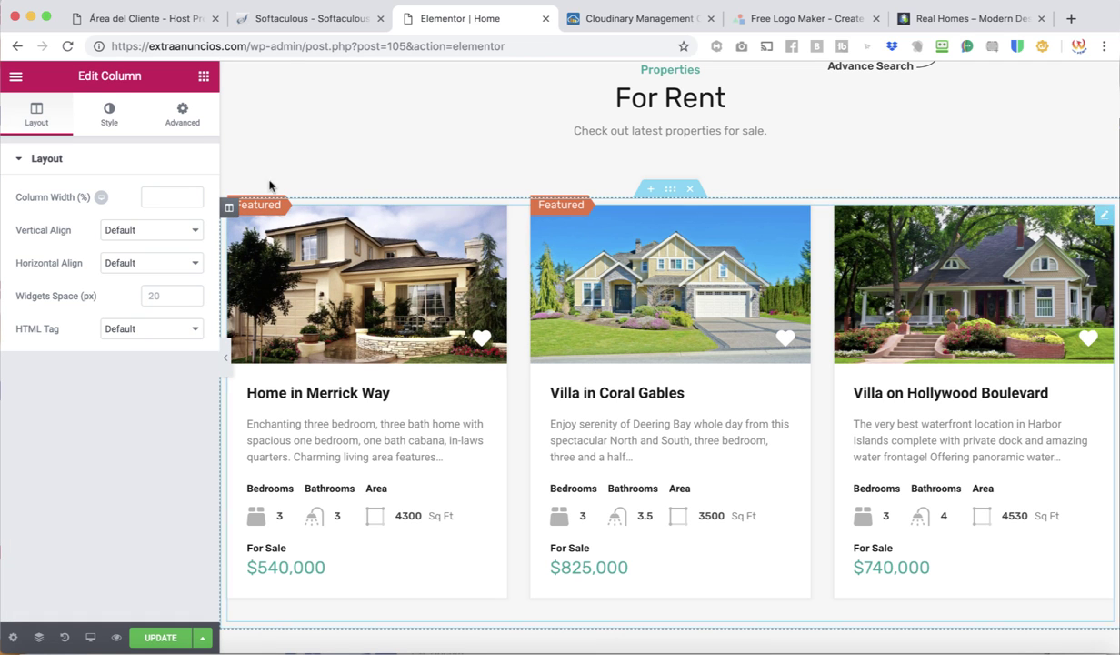
scroll(306, 167, down, 7)
scroll(305, 167, down, 1)
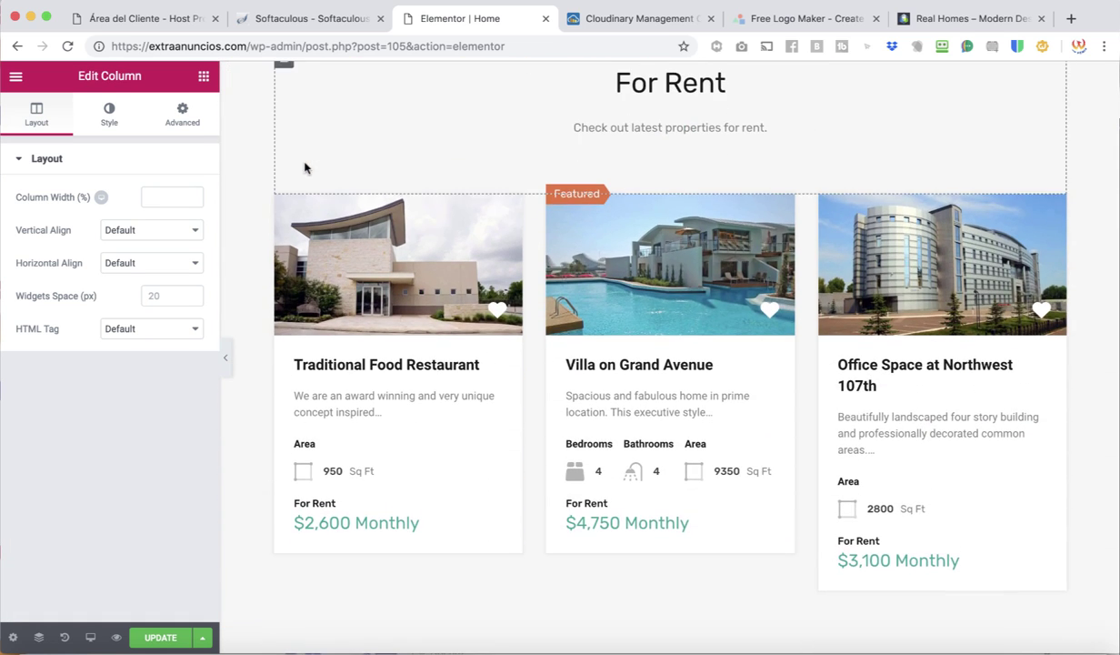
scroll(658, 364, down, 2)
scroll(637, 328, up, 6)
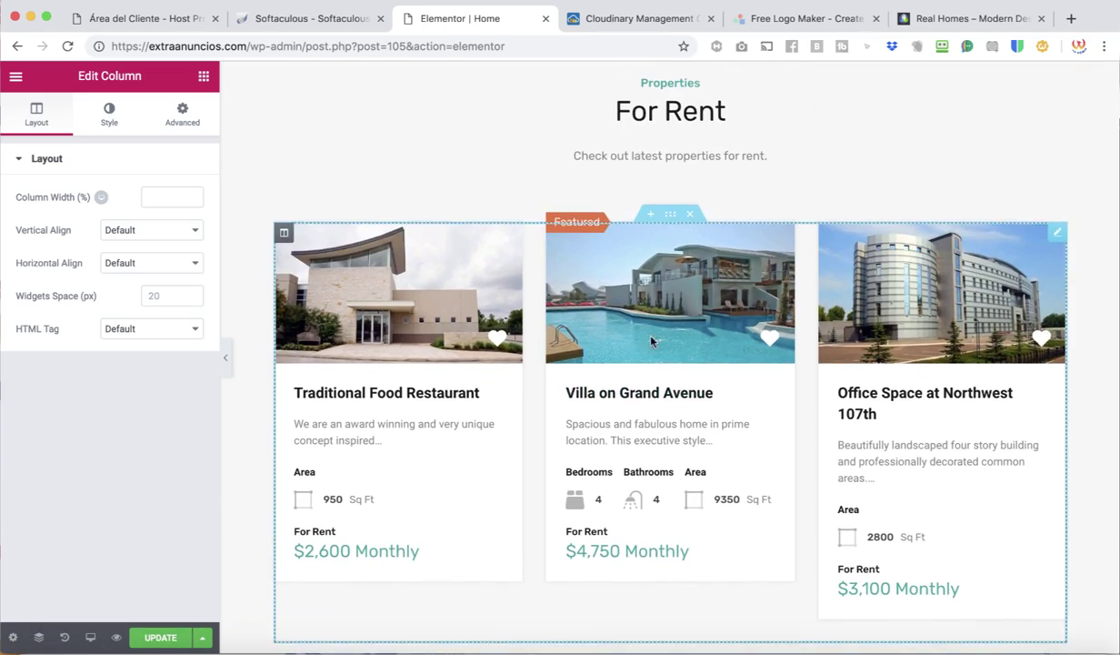
scroll(623, 163, down, 3)
scroll(623, 163, up, 1)
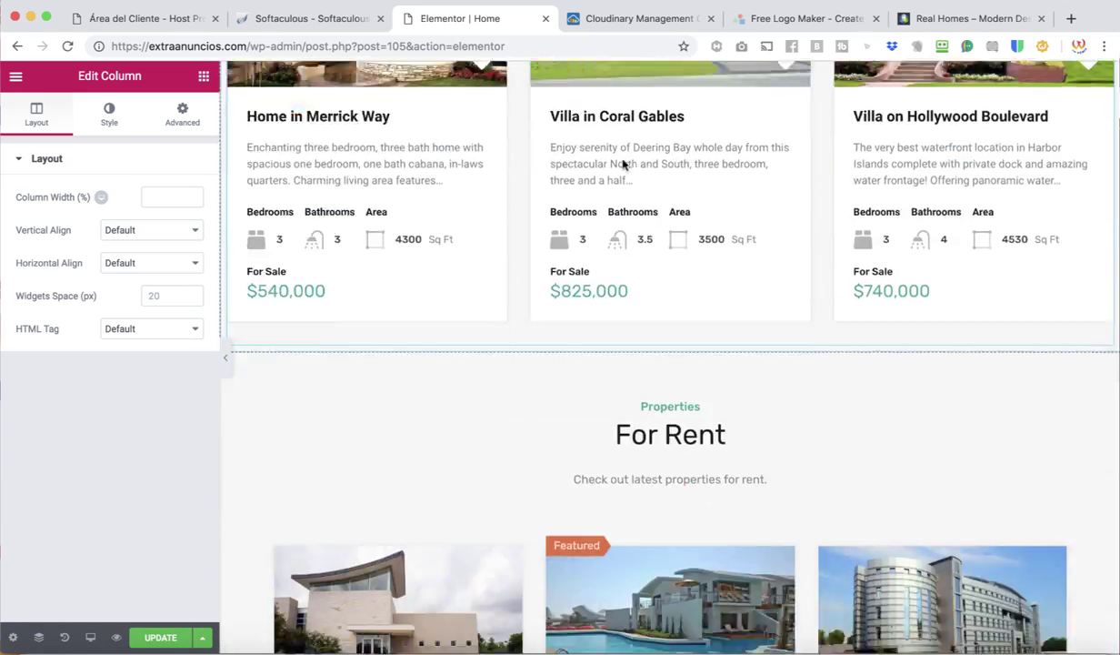
scroll(637, 409, down, 8)
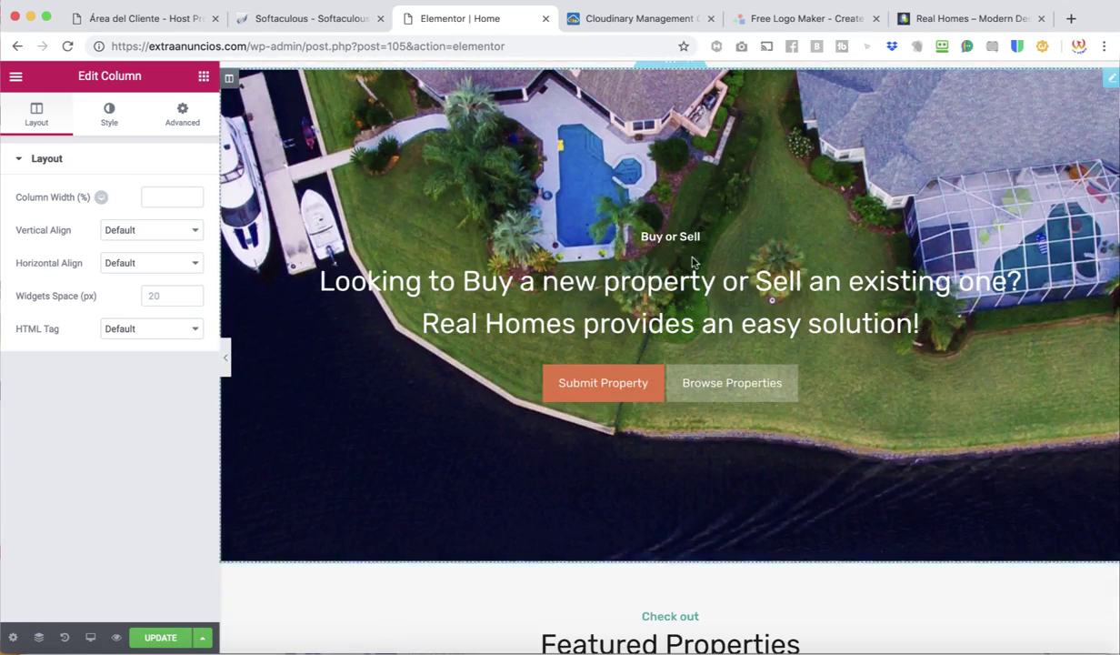
Step: Edit the call-to-action's Top Title to read 'Buy or Rent', then select the banner's section
click(684, 312)
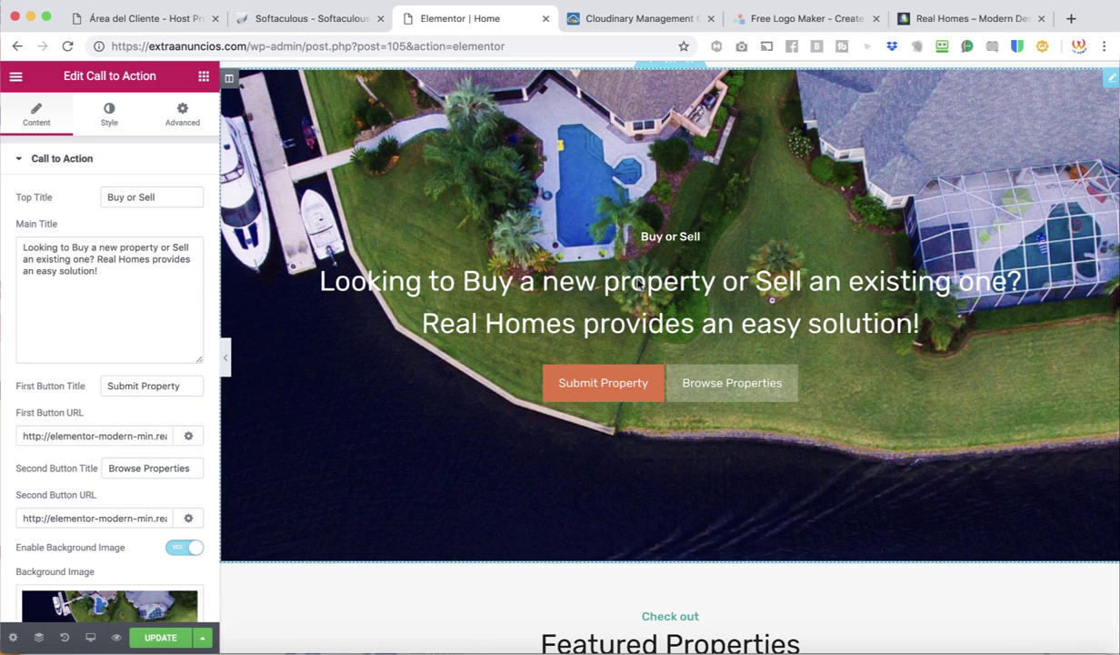
scroll(550, 235, up, 2)
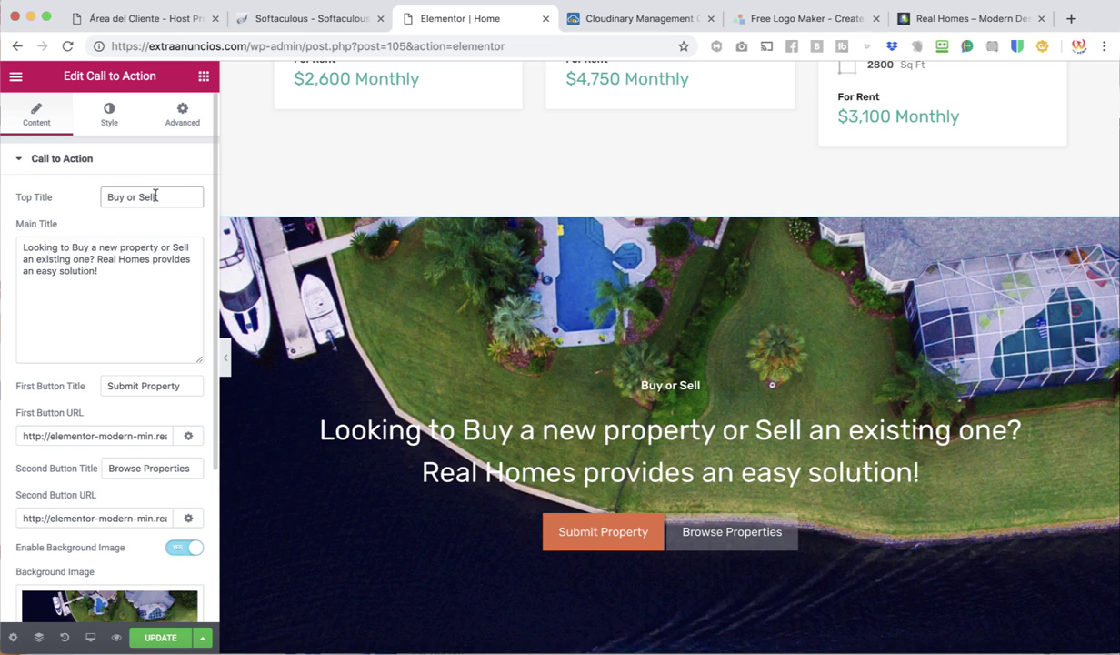
key(BackSpace)
key(BackSpace)
key(BackSpace)
key(BackSpace)
text(Rent)
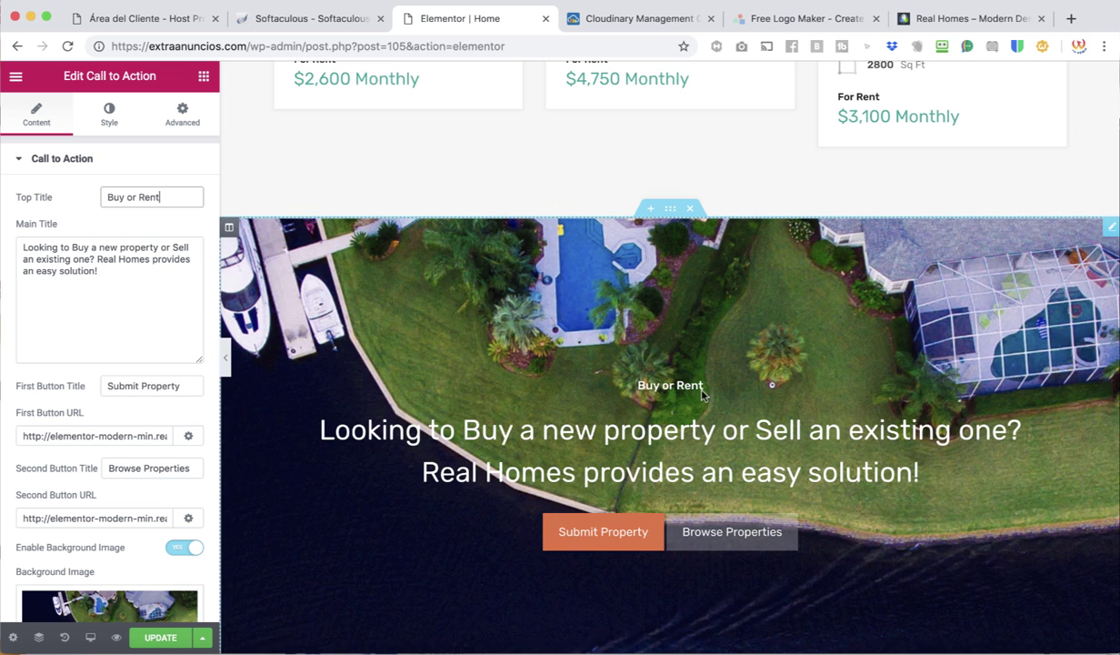
scroll(624, 484, down, 4)
scroll(625, 482, up, 3)
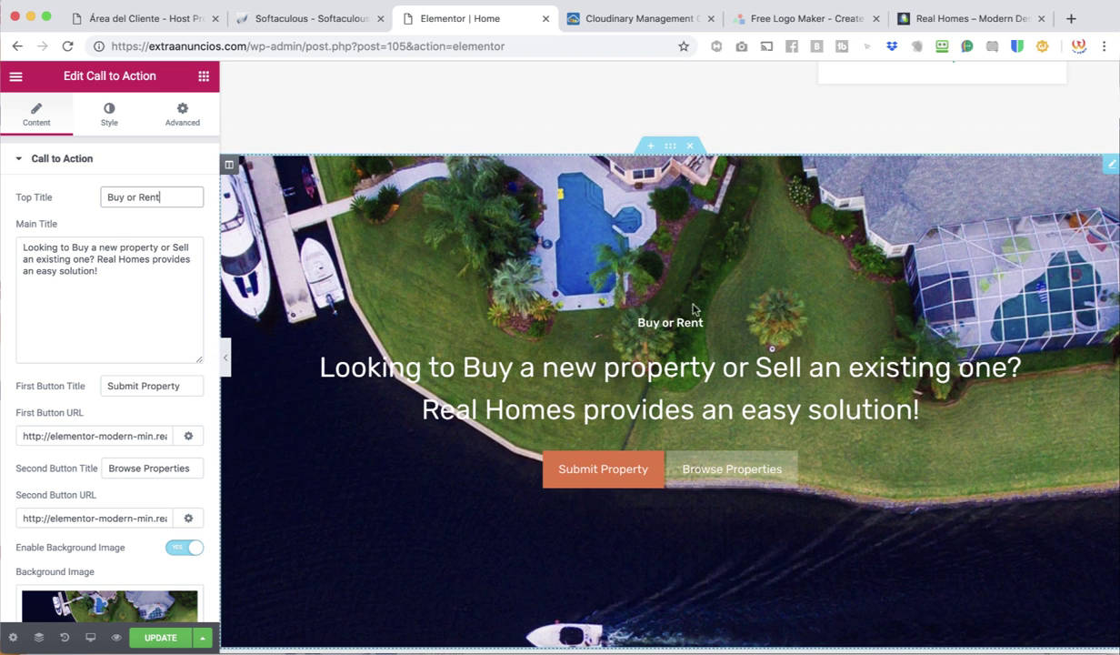
click(671, 148)
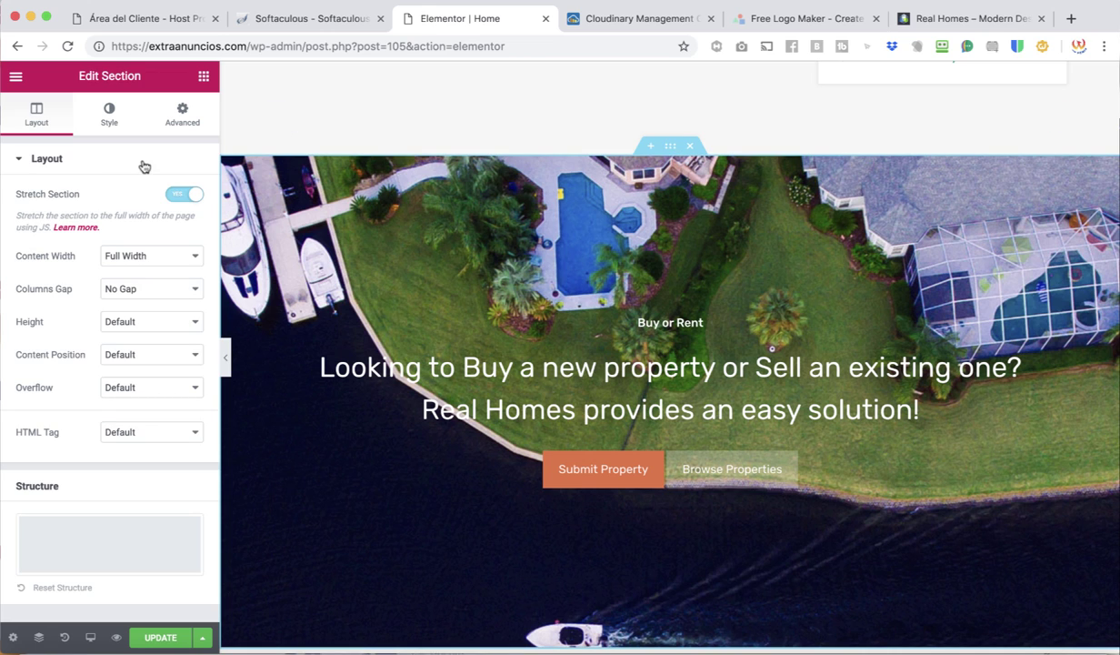
Step: Inspect the banner section's and column's Style backgrounds, including classic background and overlay options
click(105, 117)
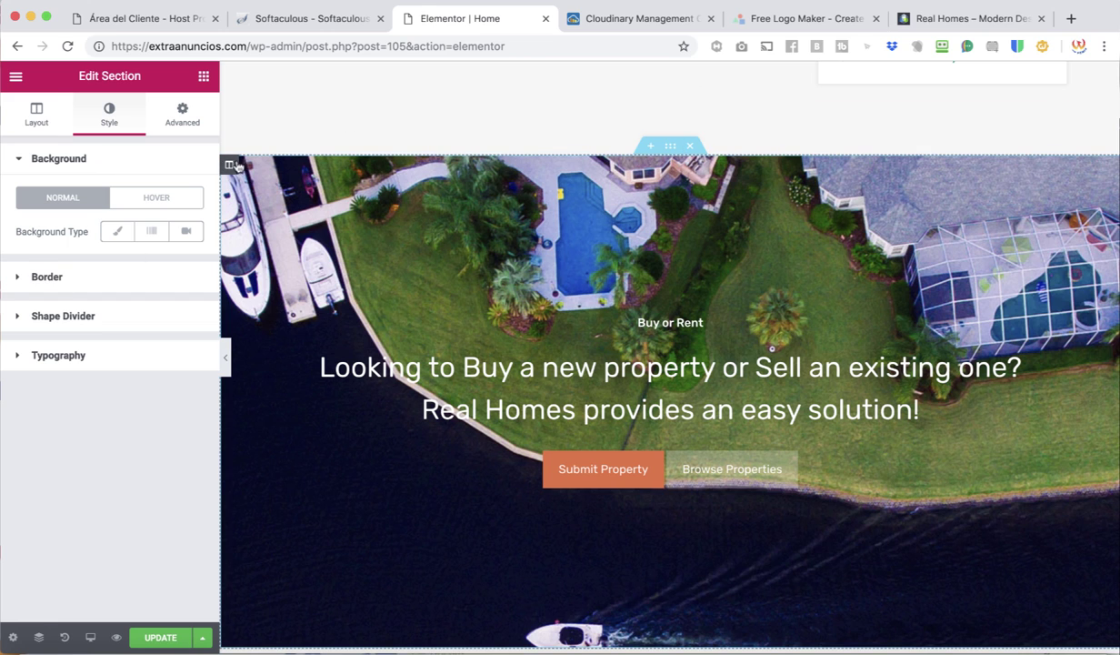
click(230, 166)
click(110, 129)
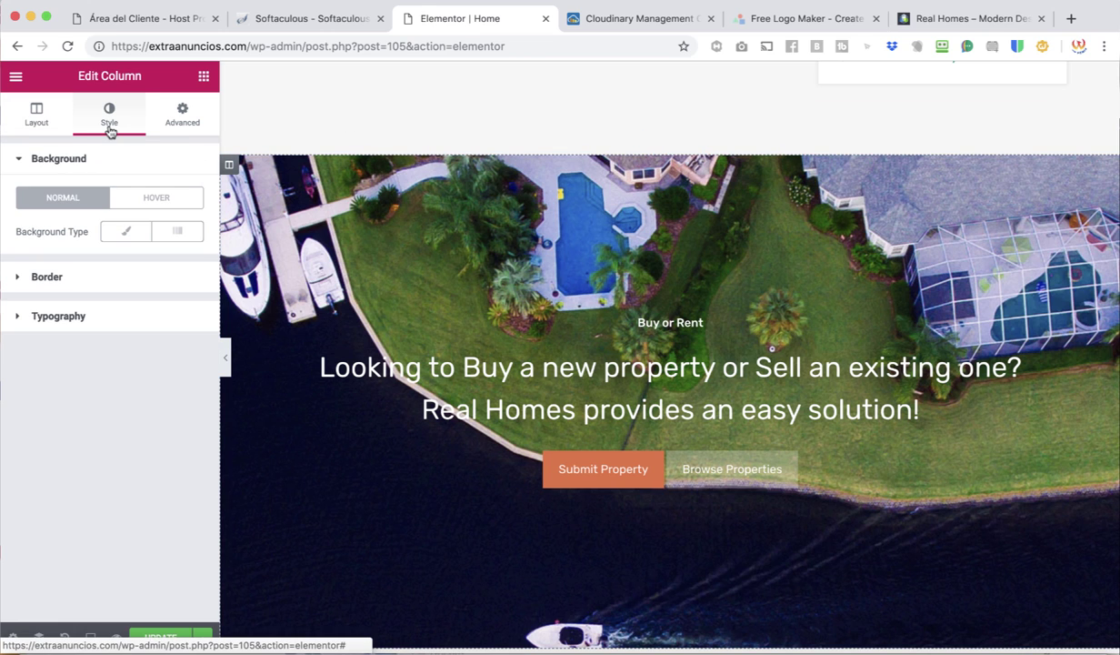
click(127, 233)
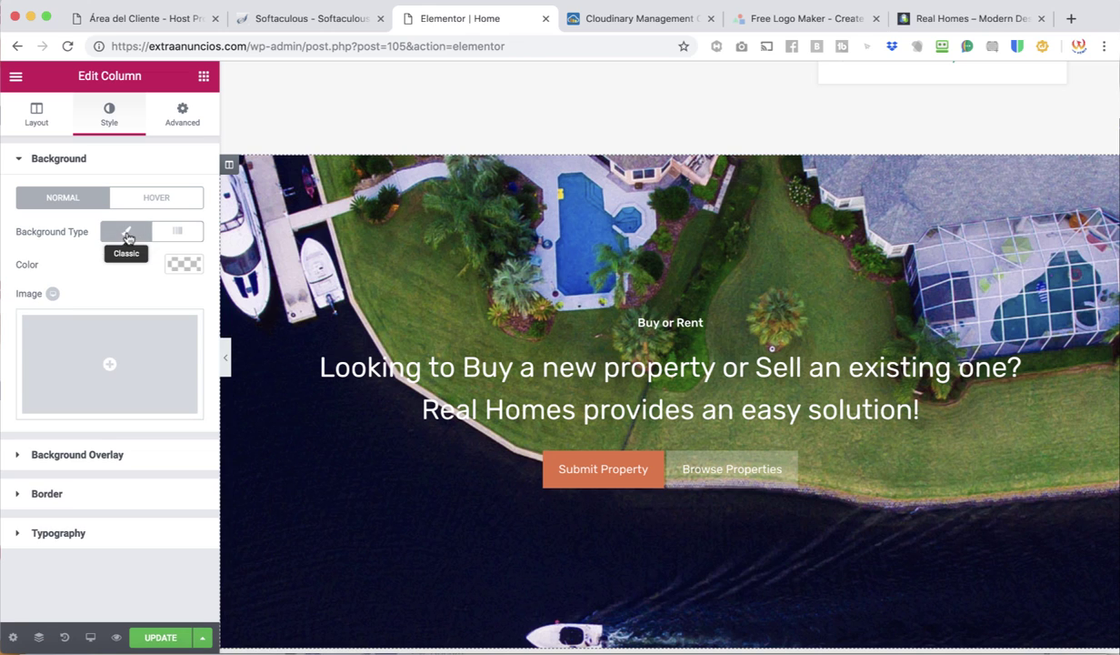
click(91, 456)
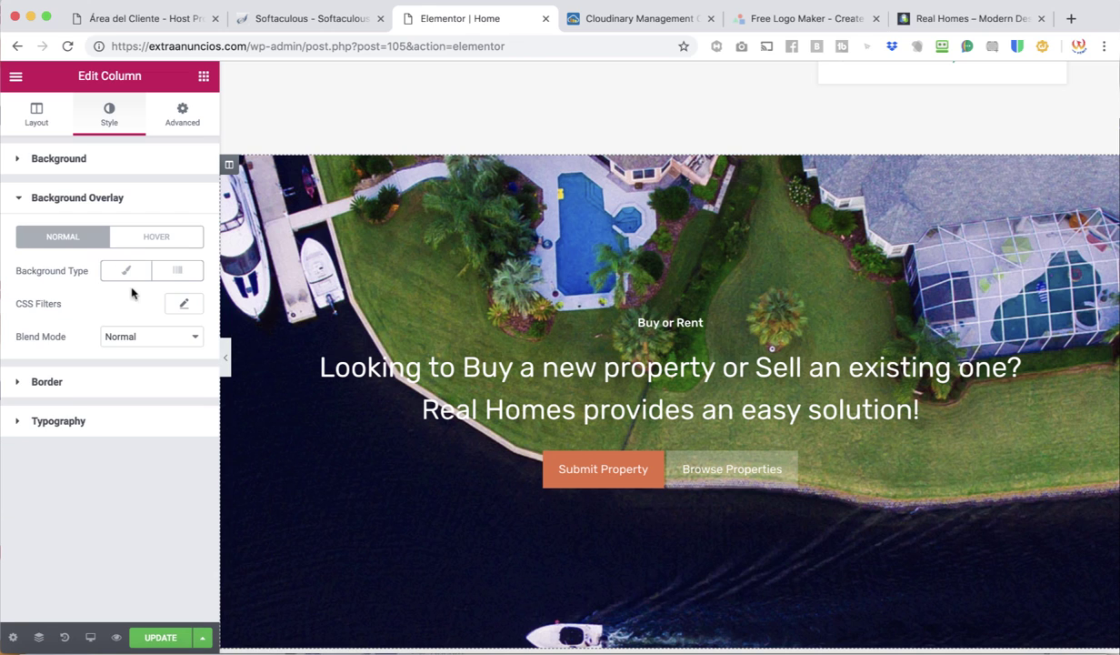
Step: Open Edit Call to Action and delete the aerial waterfront Background Image
right_click(764, 335)
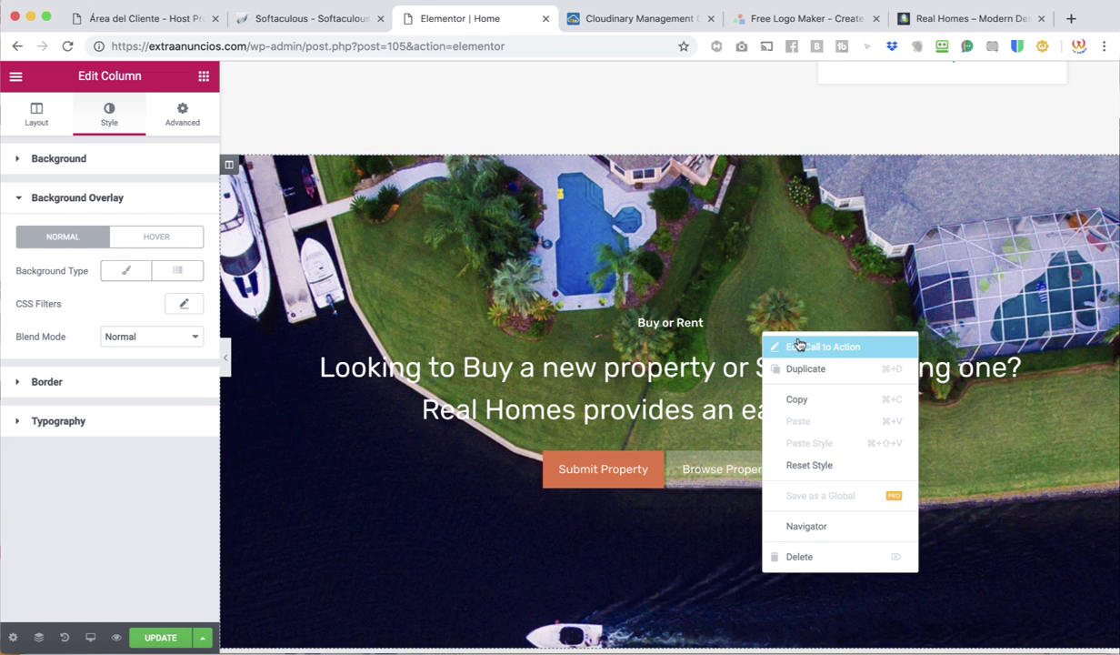
click(798, 346)
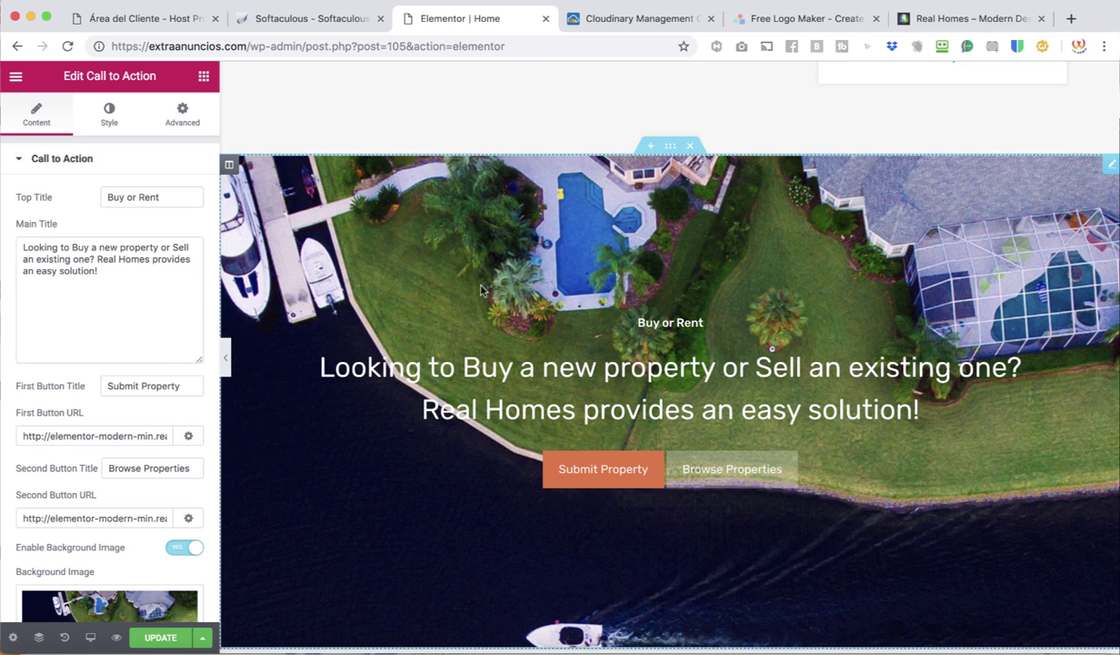
right_click(600, 313)
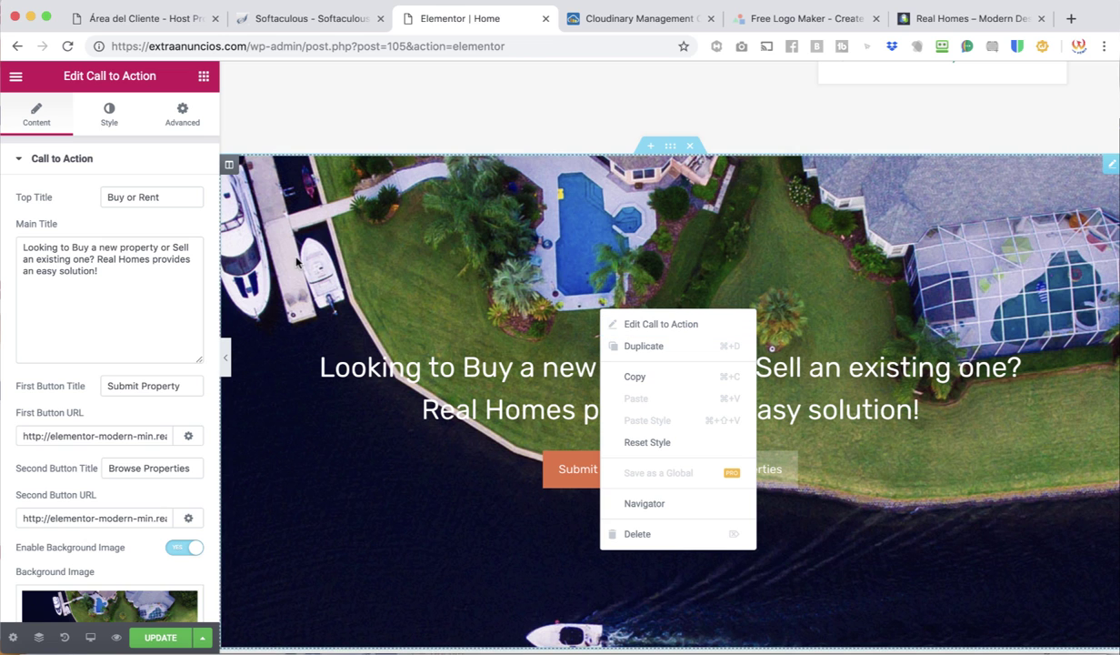
scroll(125, 470, down, 5)
click(110, 462)
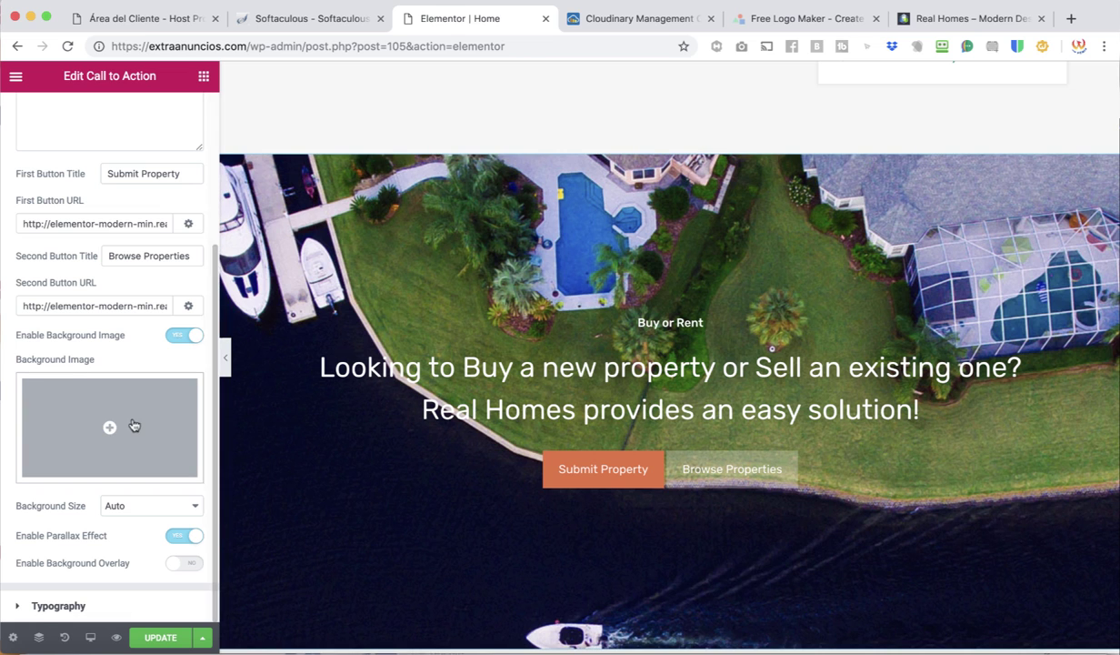
Step: Try the aerial town photo as the banner background, then remove it
click(110, 428)
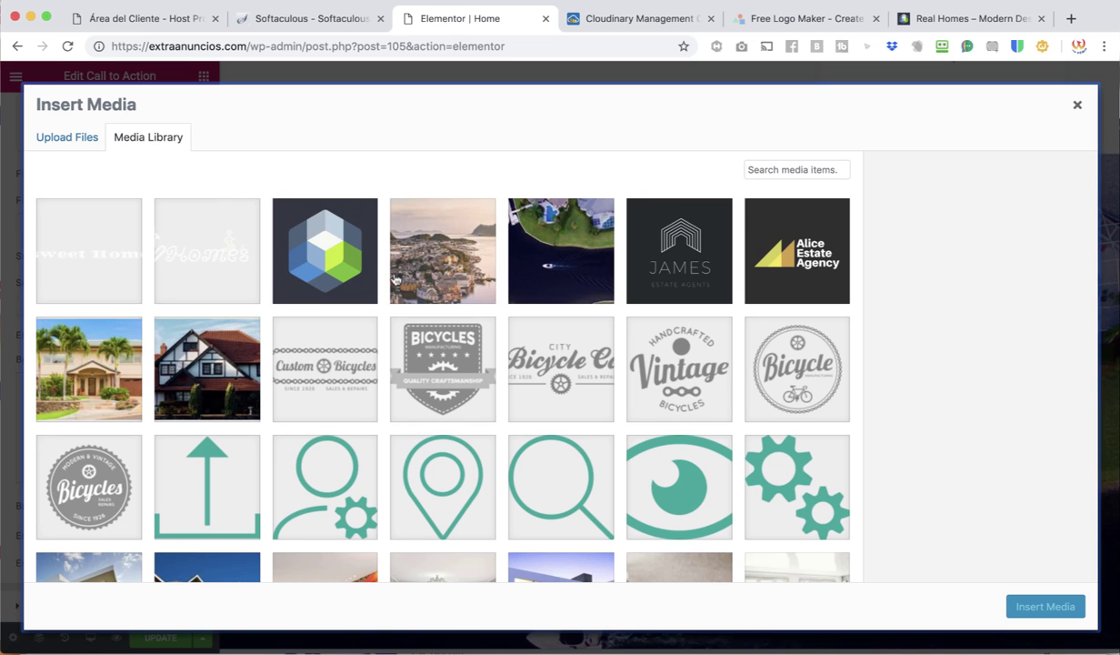
click(432, 275)
click(1044, 607)
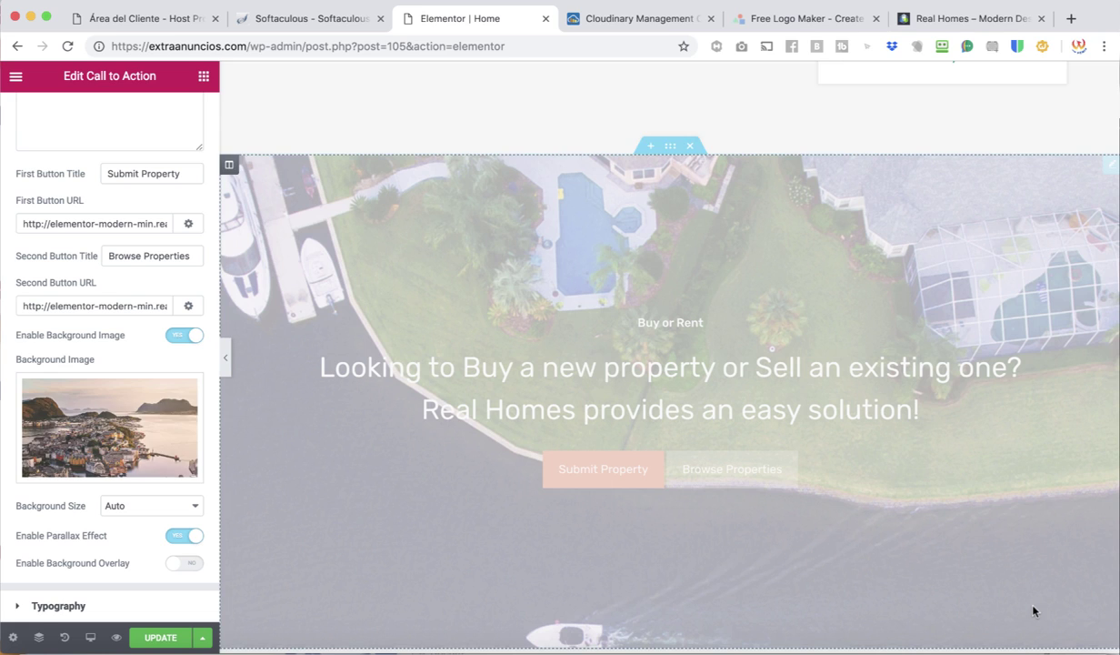
scroll(642, 518, down, 3)
scroll(642, 518, up, 4)
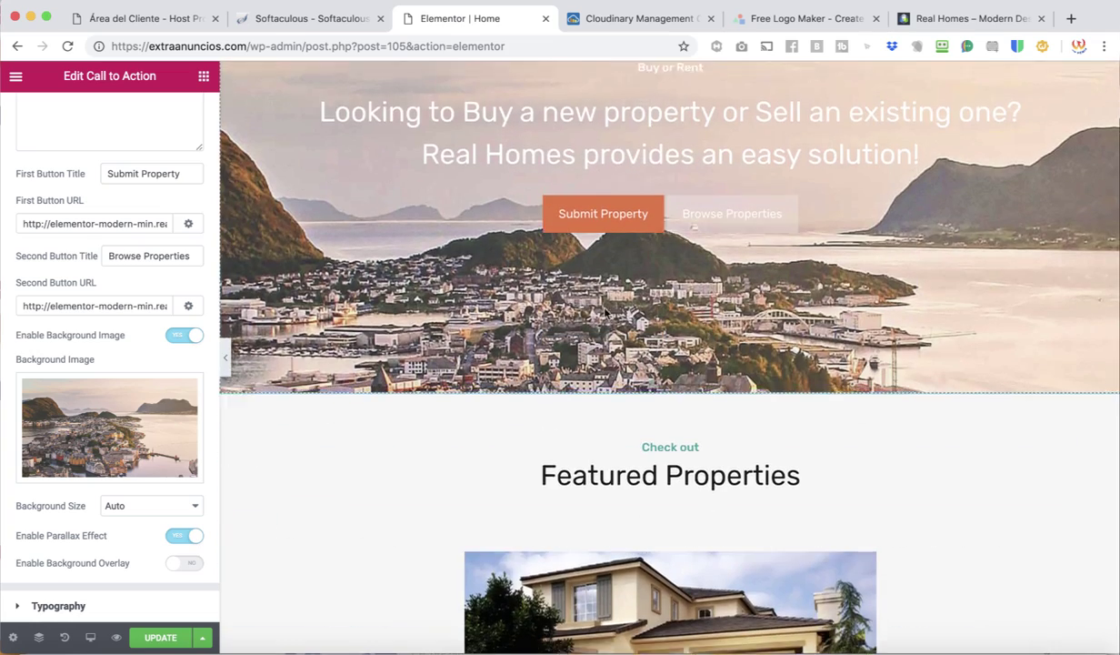
click(92, 461)
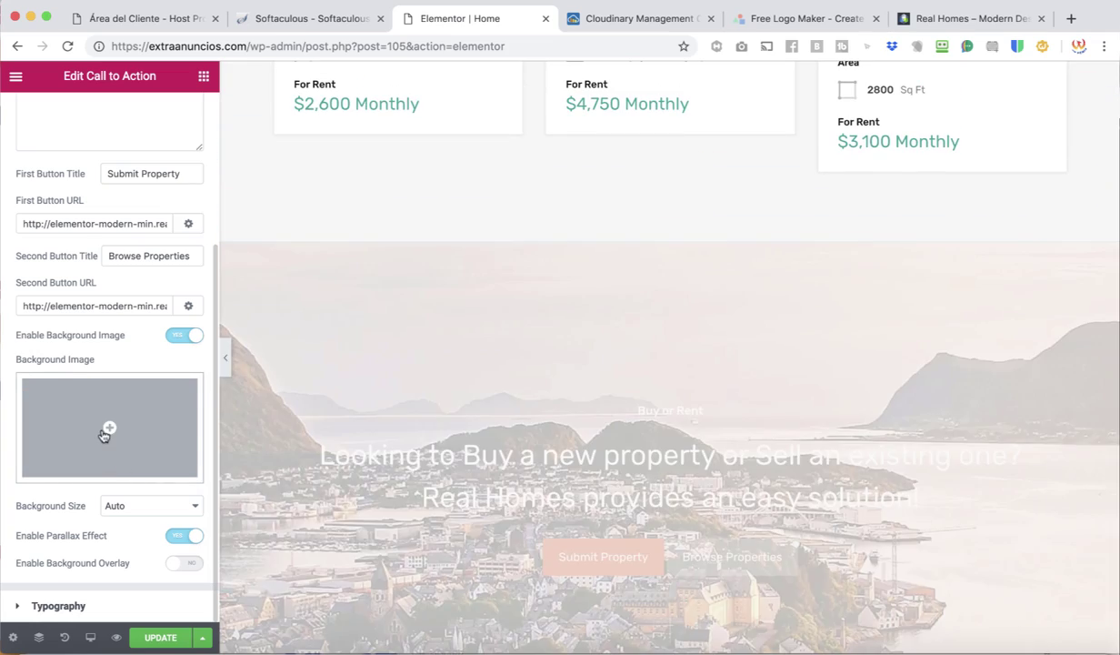
Step: Set the slider-1.jpg house photo as the call-to-action banner's background image
click(105, 432)
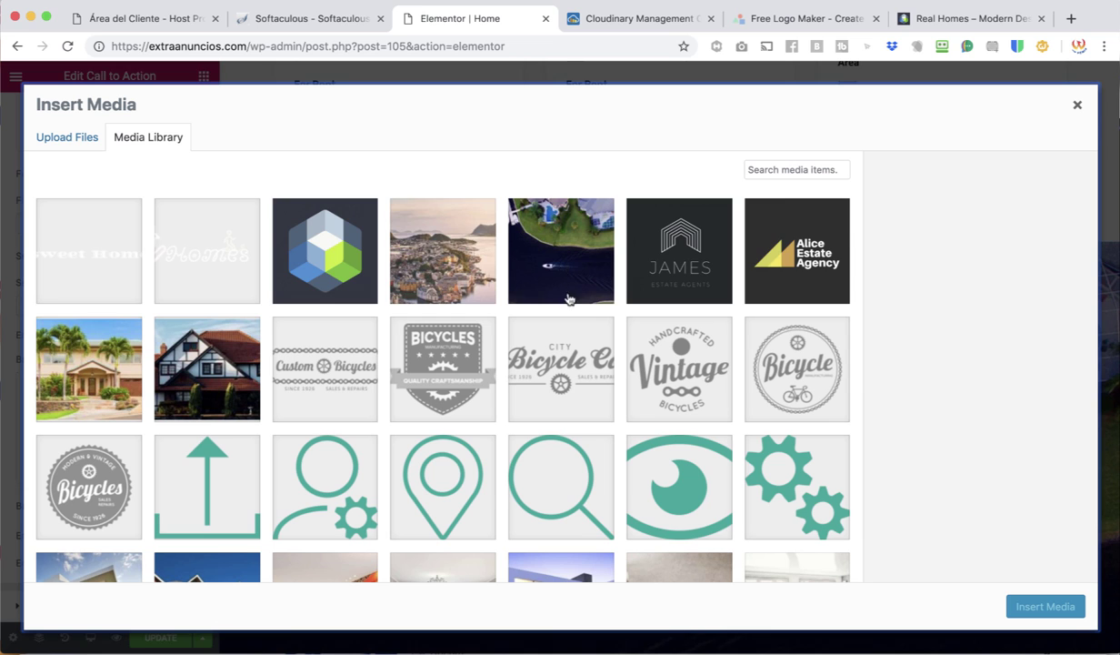
scroll(569, 300, down, 3)
click(214, 233)
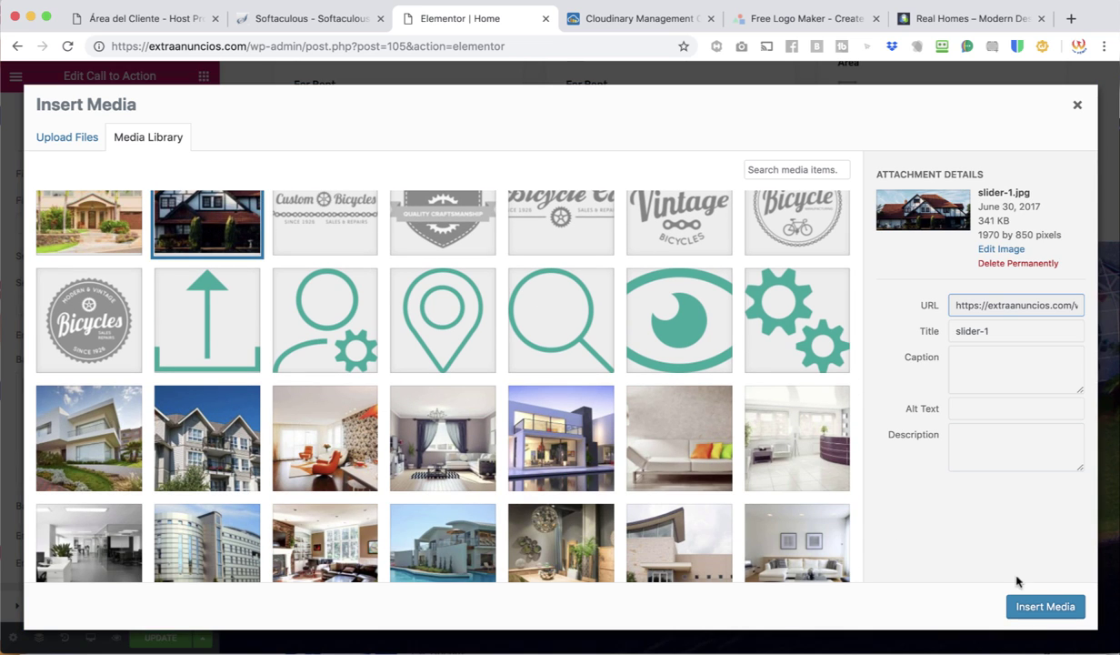
click(1046, 607)
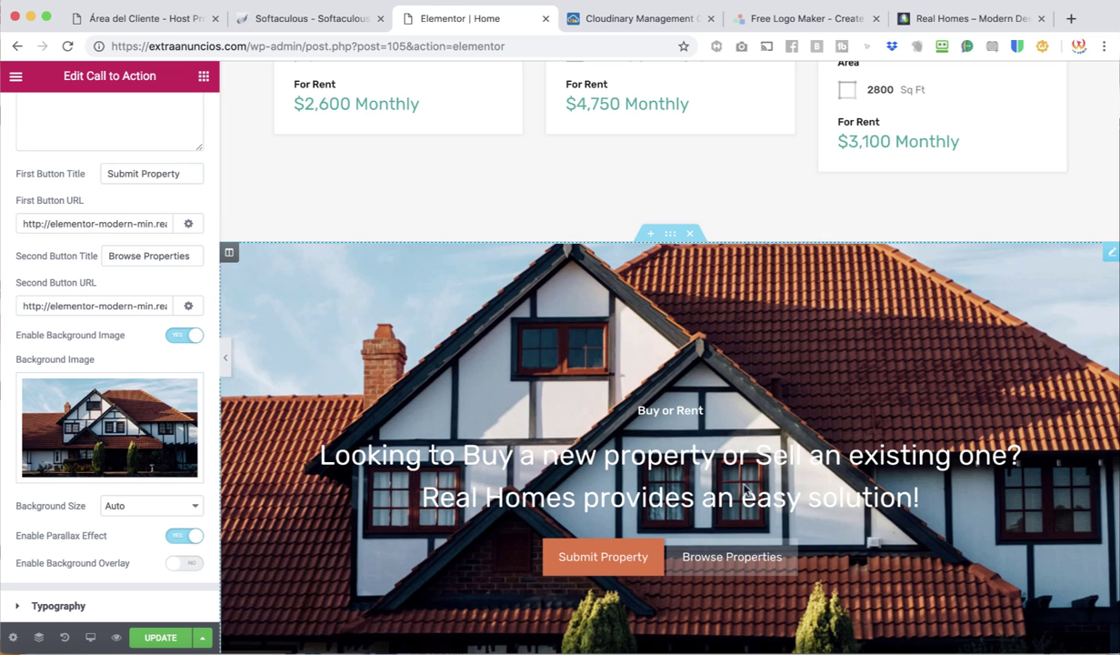
scroll(377, 496, down, 3)
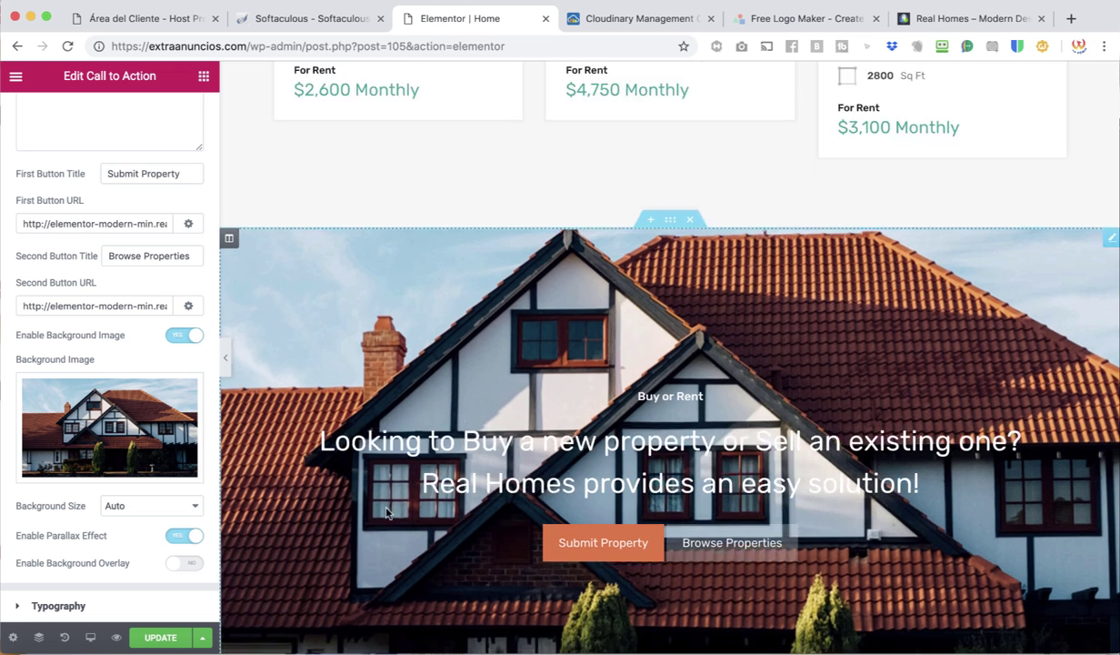
scroll(386, 514, down, 15)
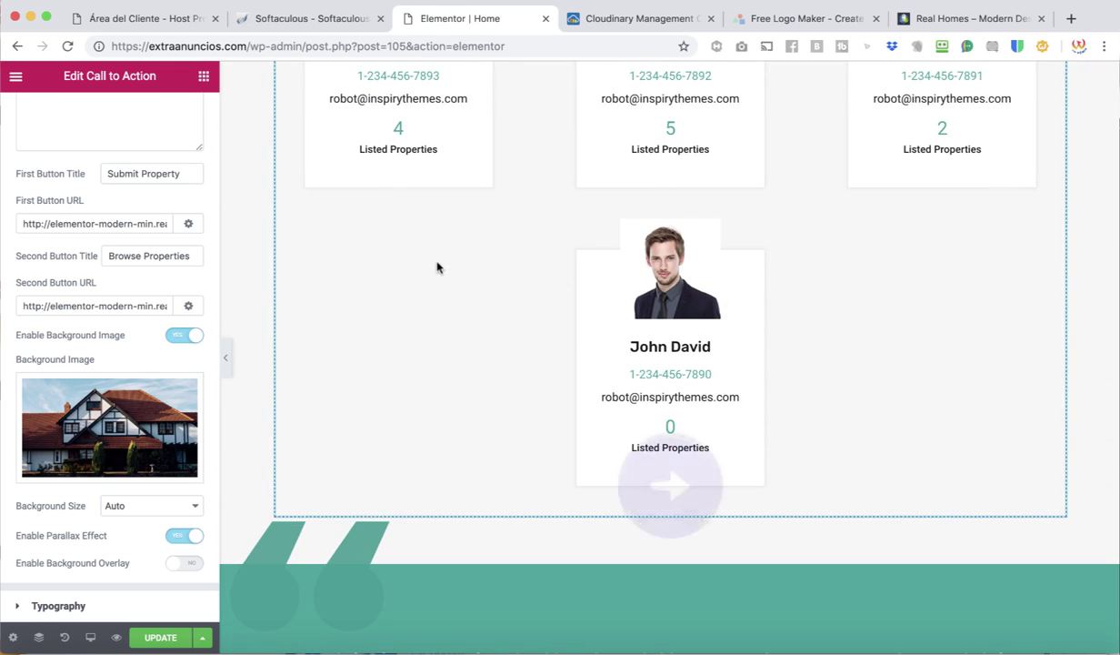
scroll(438, 268, down, 1)
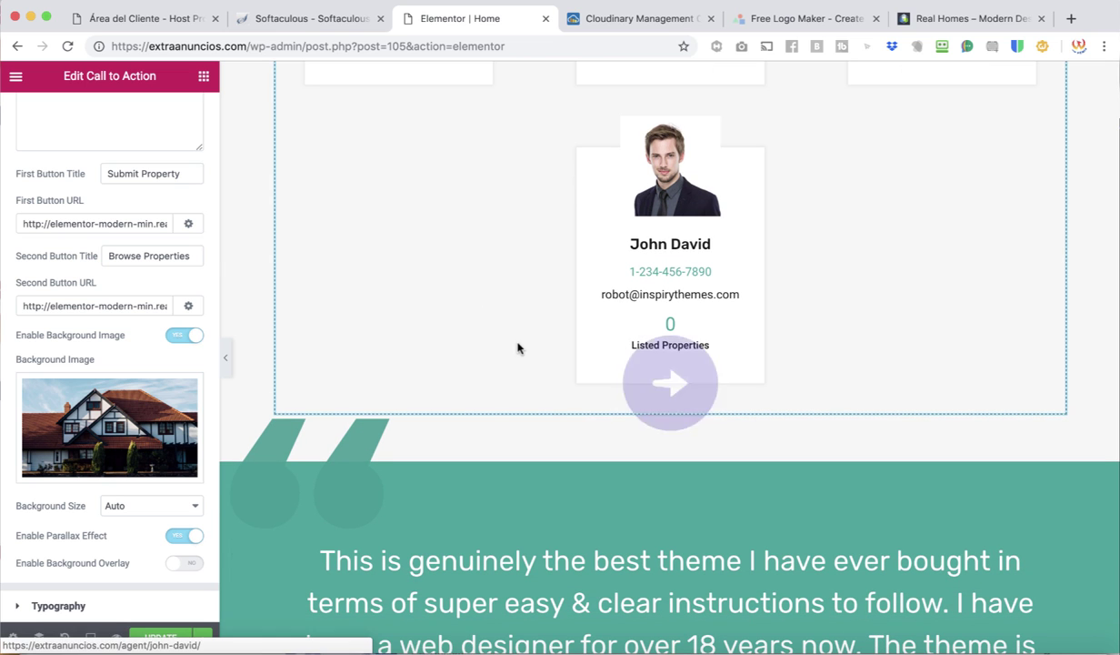
scroll(506, 332, down, 4)
scroll(516, 335, down, 15)
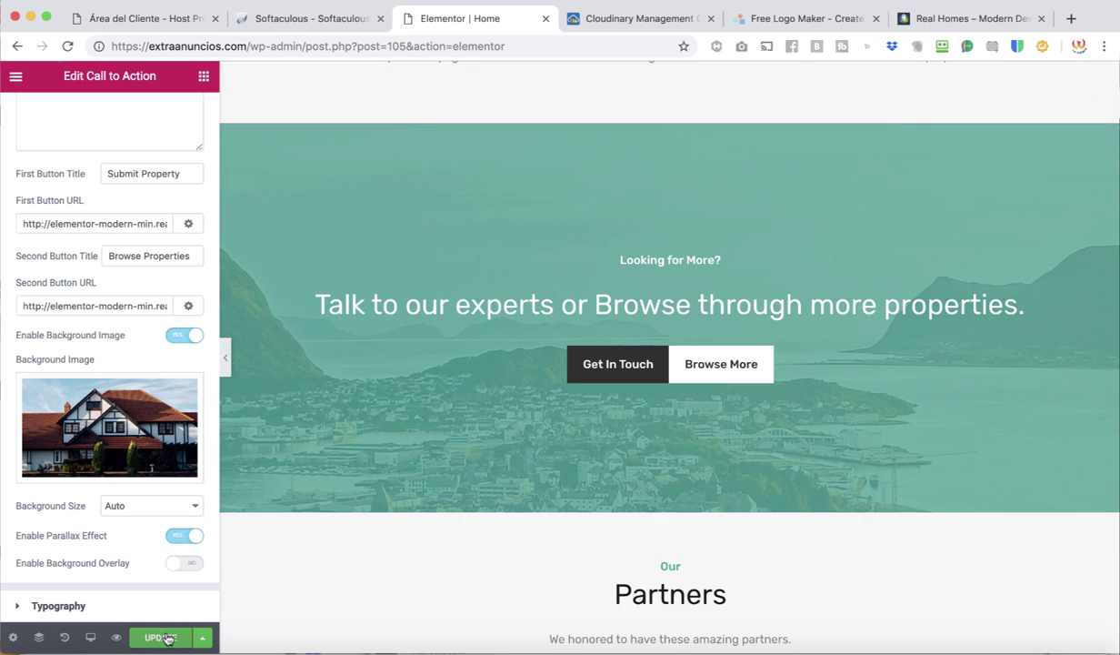
Step: Save the home page with UPDATE and go back to the live homepage
click(167, 639)
scroll(328, 300, up, 20)
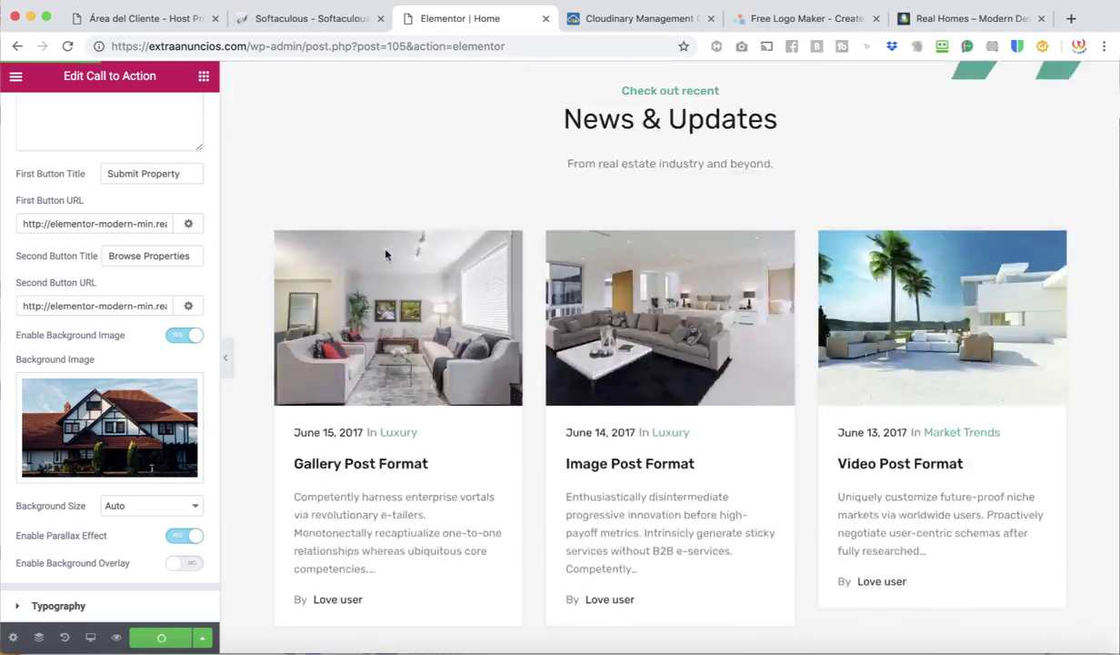
scroll(386, 266, up, 20)
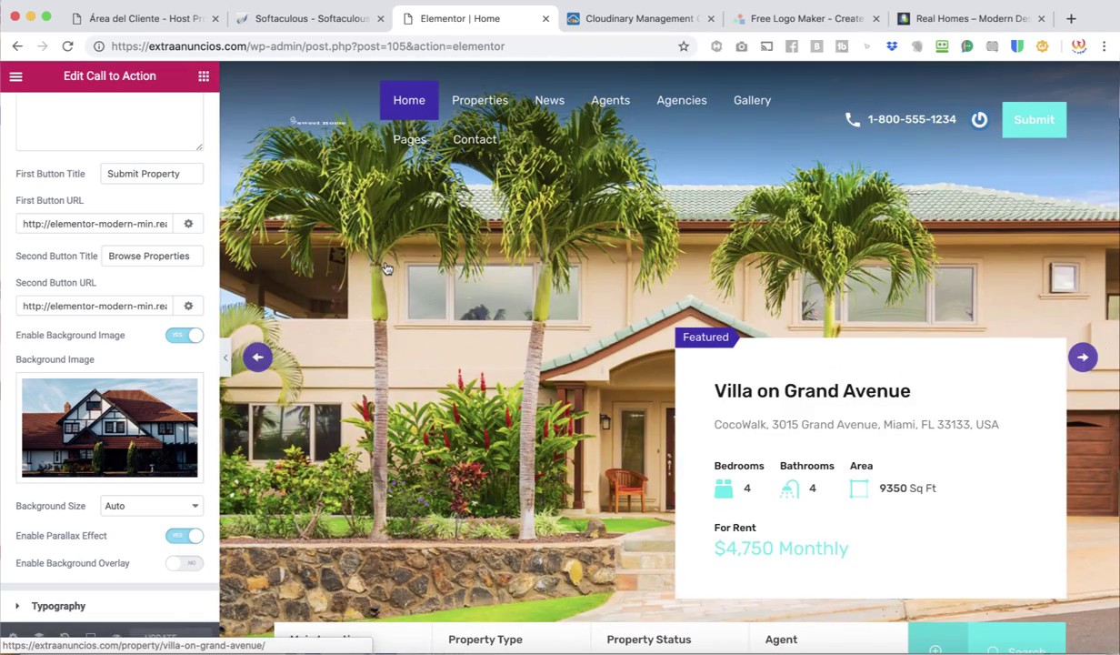
click(17, 45)
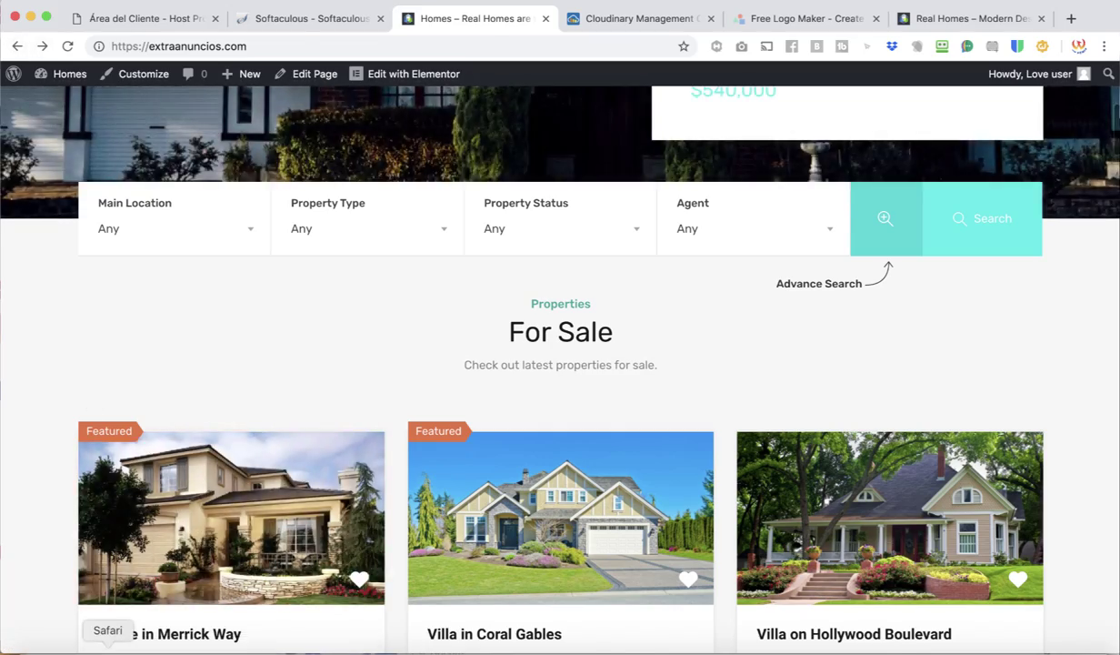
click(107, 647)
scroll(223, 218, up, 10)
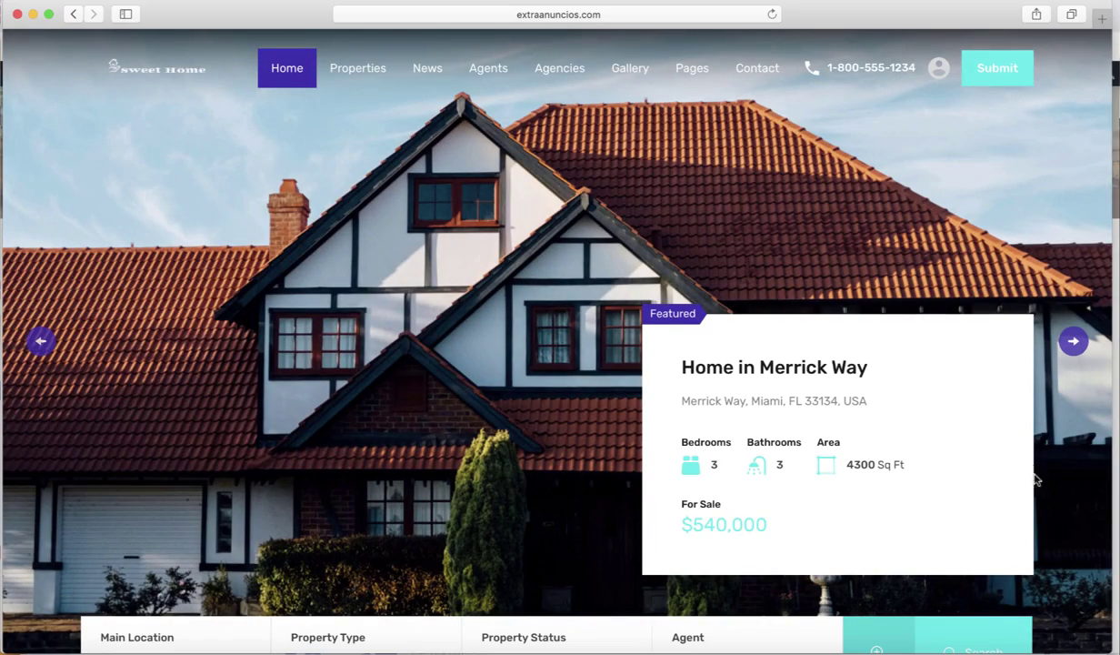
scroll(1035, 479, down, 10)
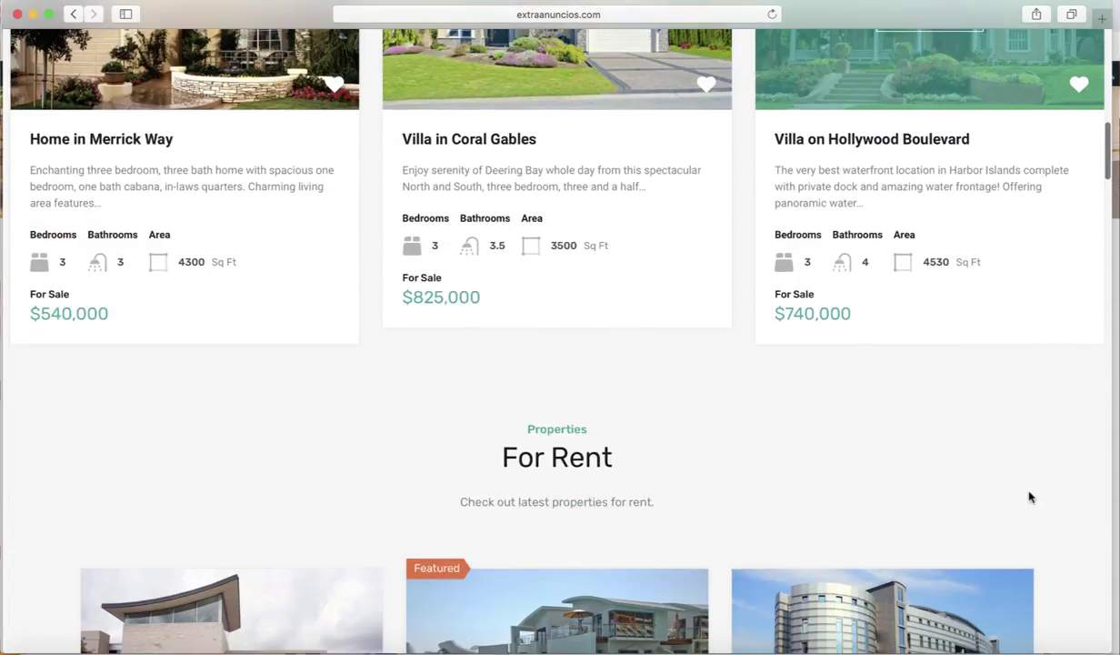
scroll(1030, 497, down, 15)
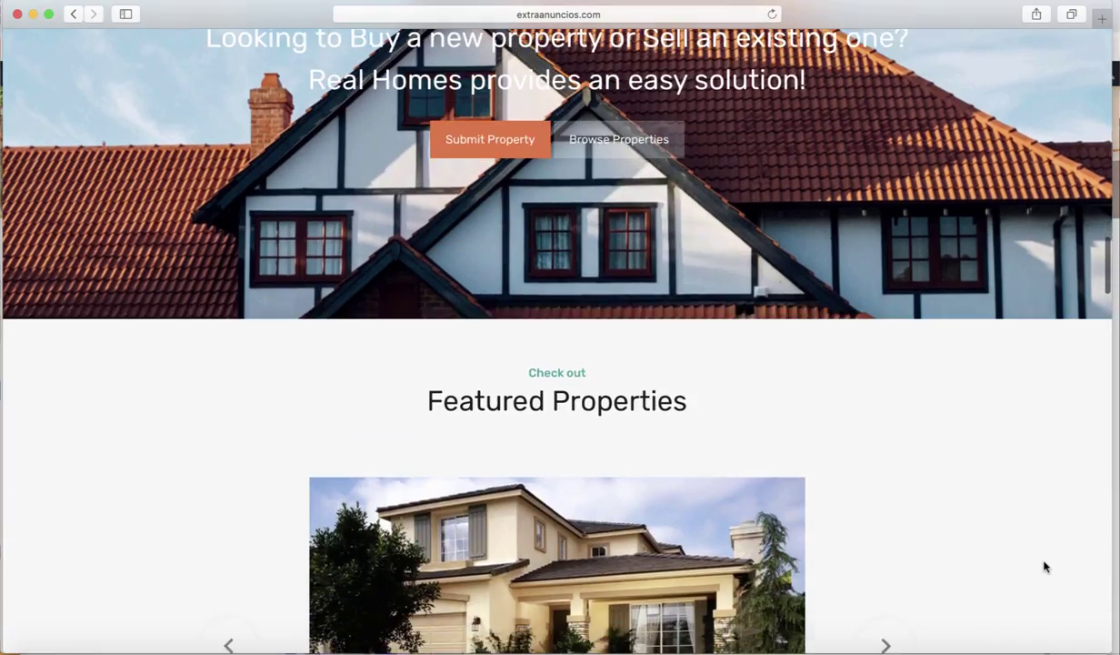
scroll(1043, 566, up, 5)
scroll(1044, 567, down, 20)
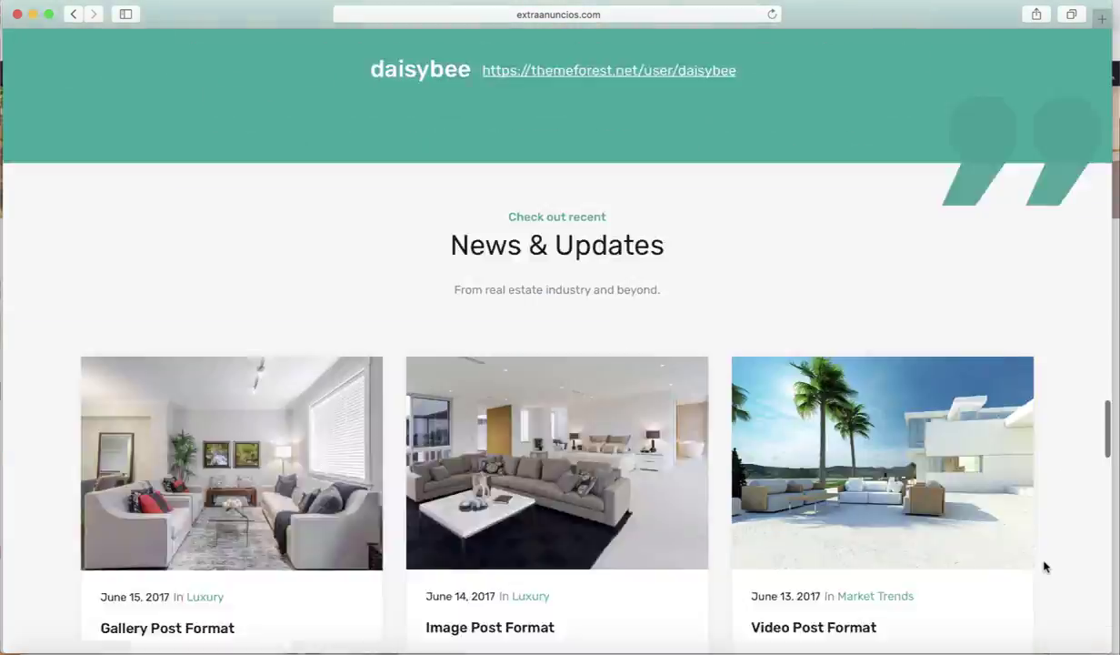
scroll(1044, 567, down, 15)
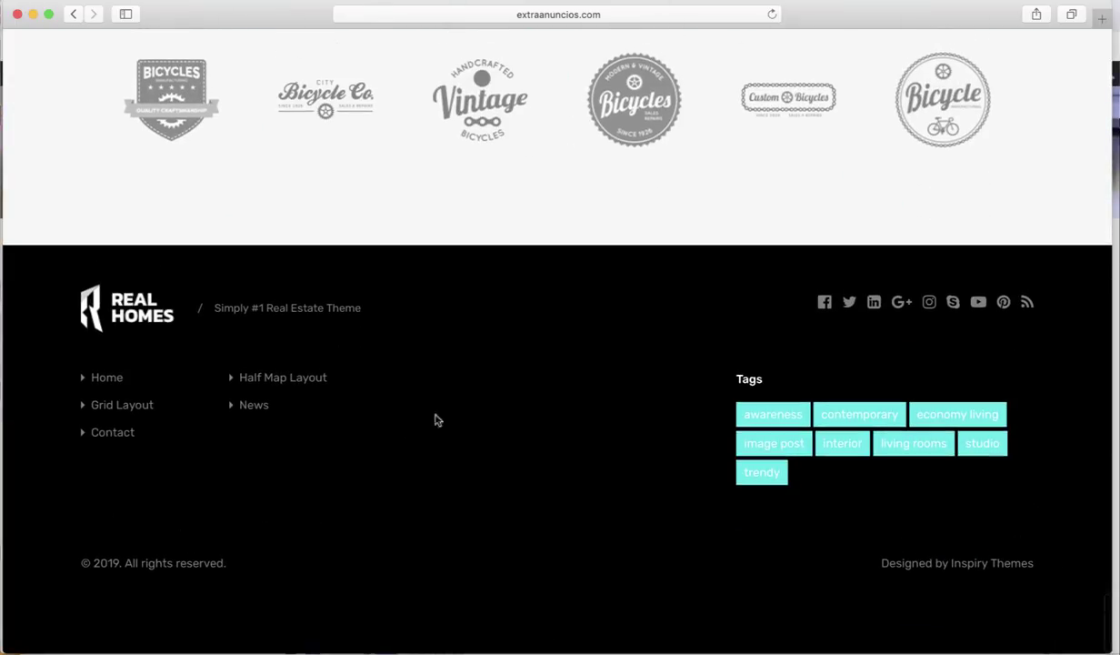
scroll(457, 412, up, 2)
scroll(457, 413, down, 2)
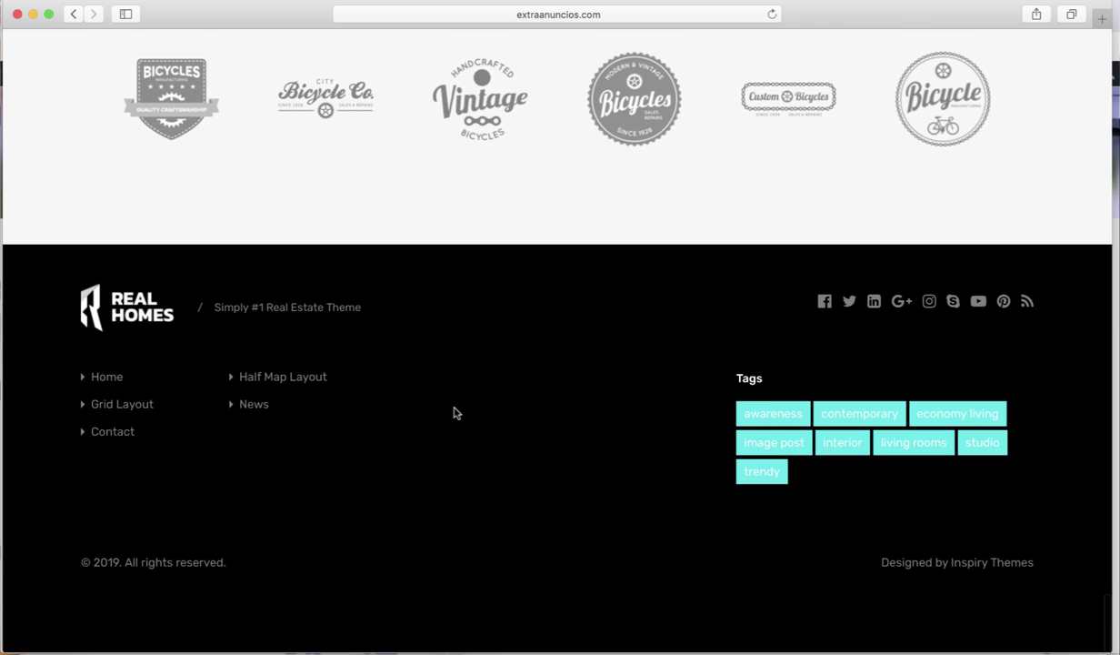
click(134, 645)
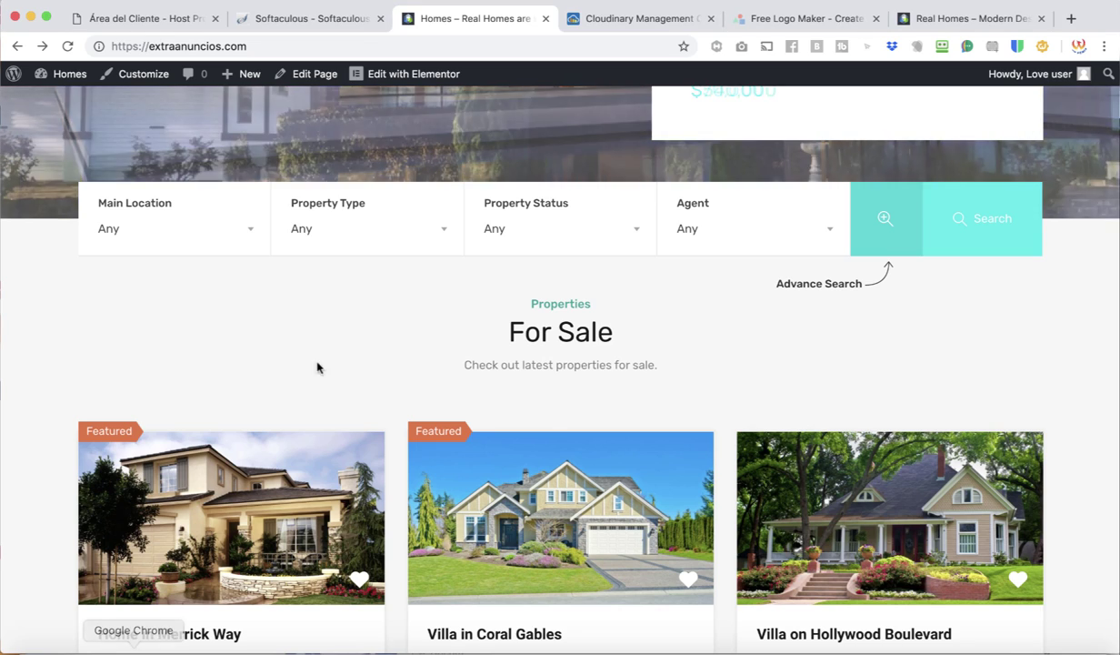
scroll(335, 327, up, 6)
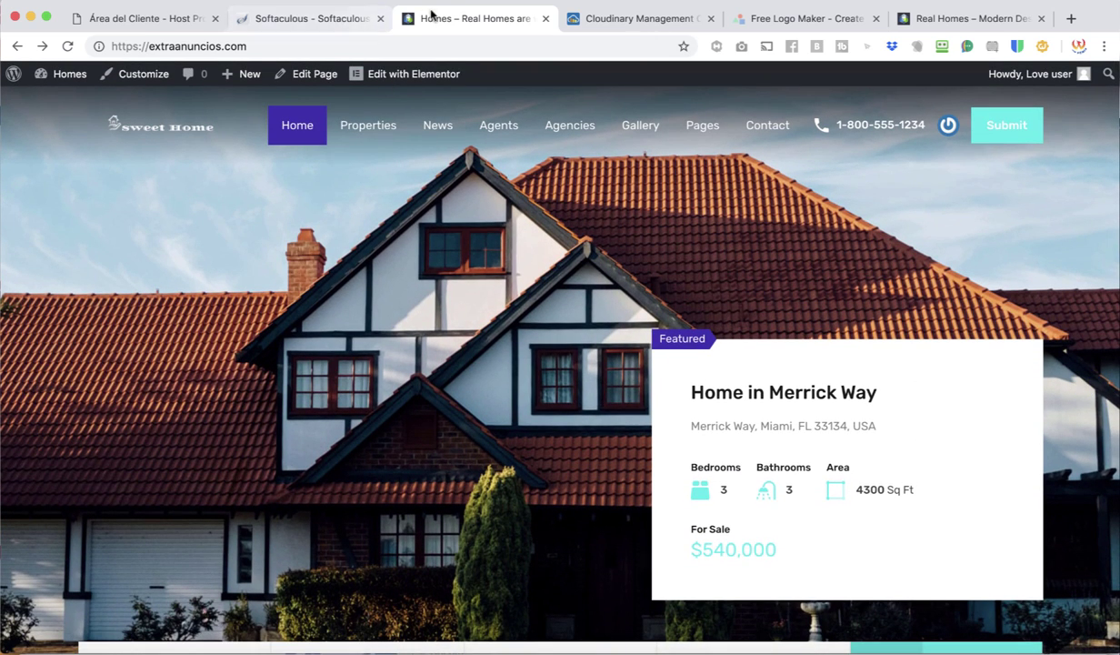
Step: Go to the WordPress Dashboard via the Homes link and browse Media > Library's image grid
click(63, 74)
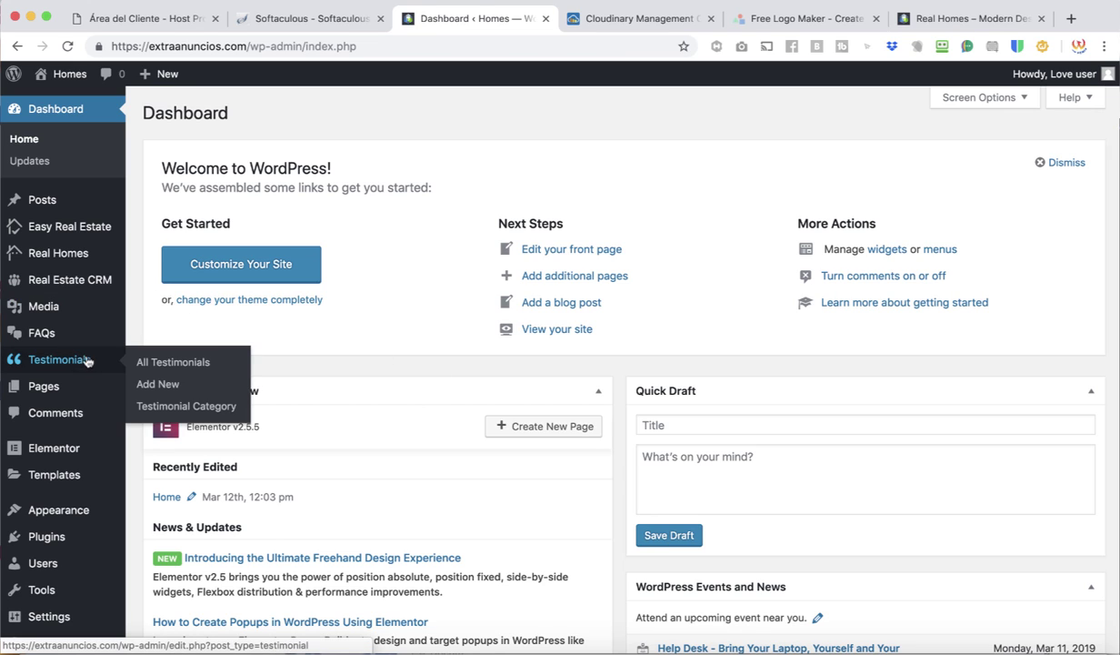
mouse_move(59, 311)
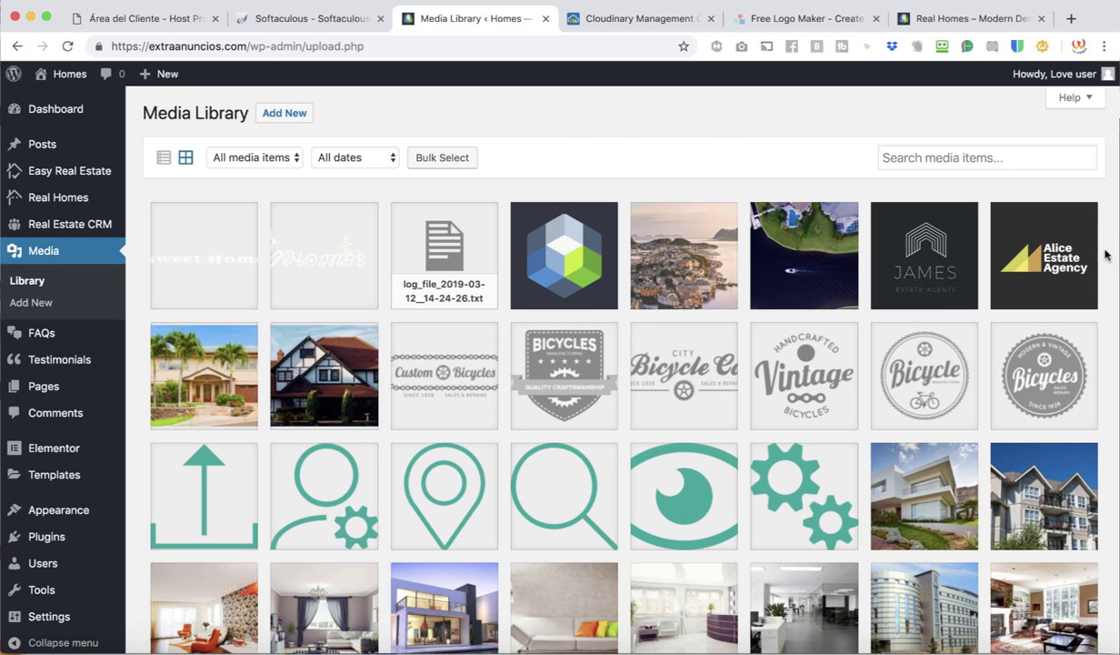
scroll(681, 469, down, 10)
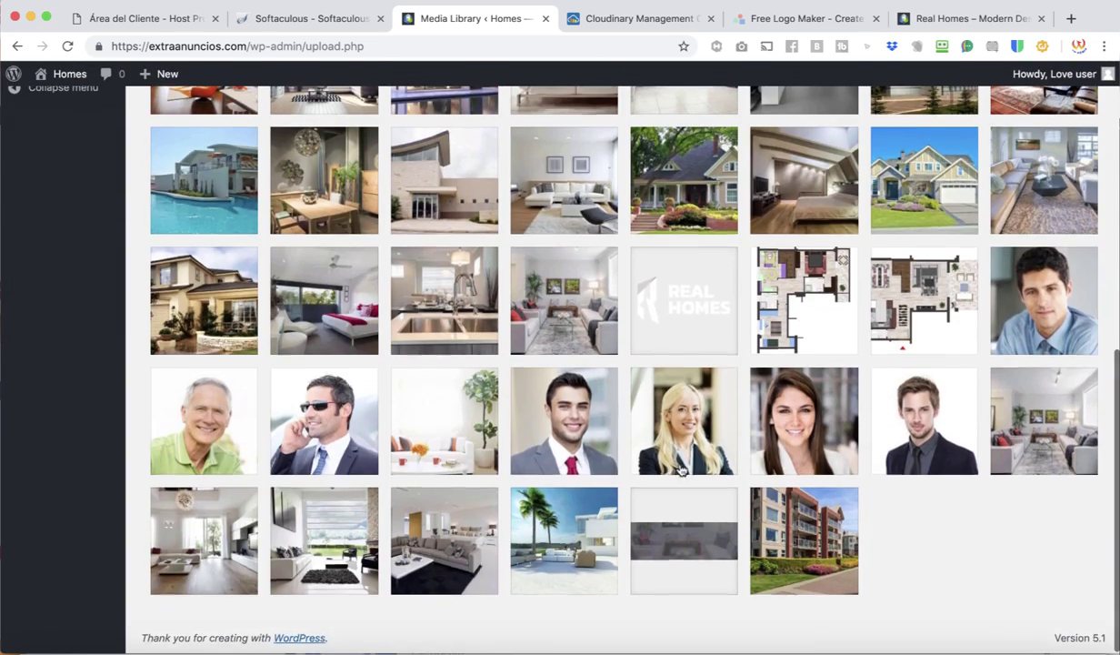
scroll(681, 469, up, 10)
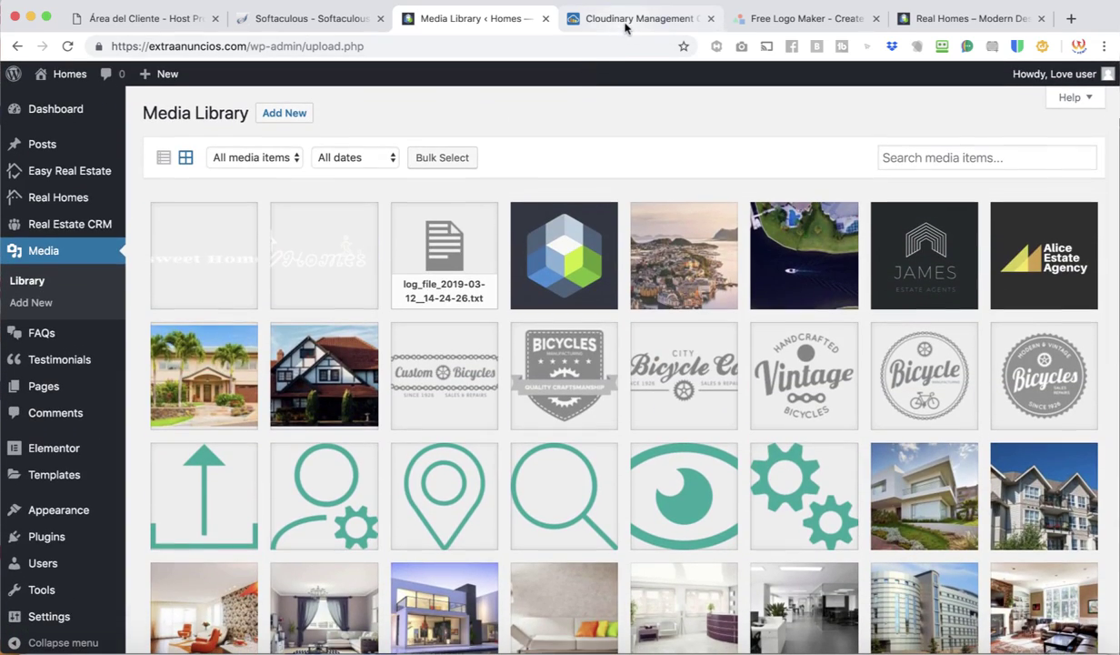
Step: Switch to the Cloudinary management console and scroll through its dashboard
click(632, 20)
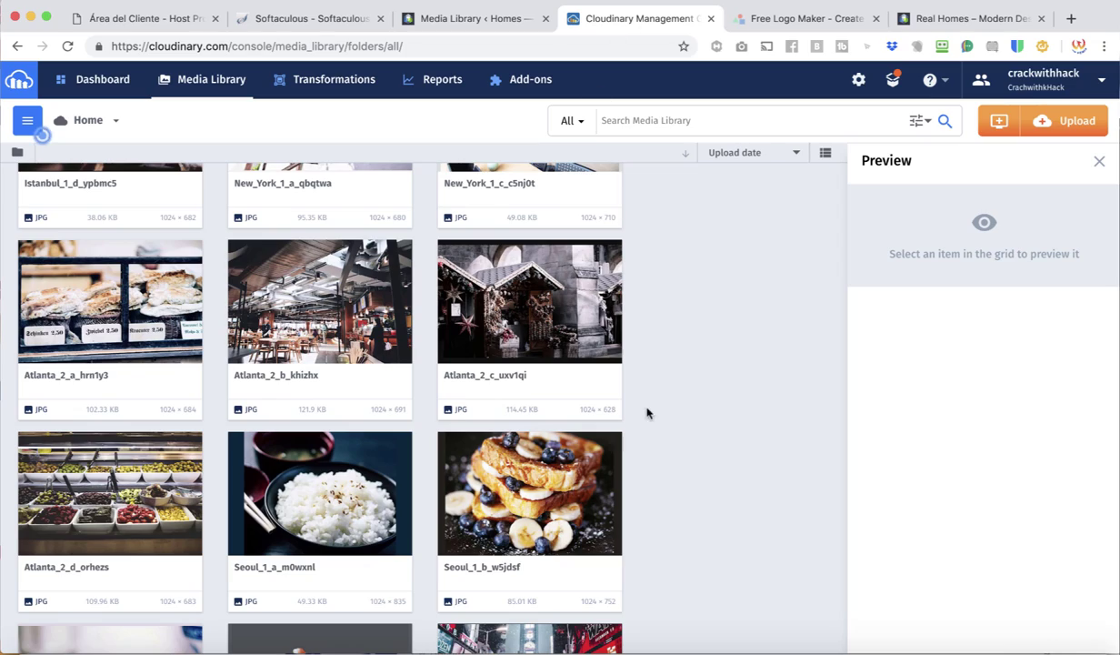
scroll(647, 413, down, 3)
scroll(647, 409, up, 10)
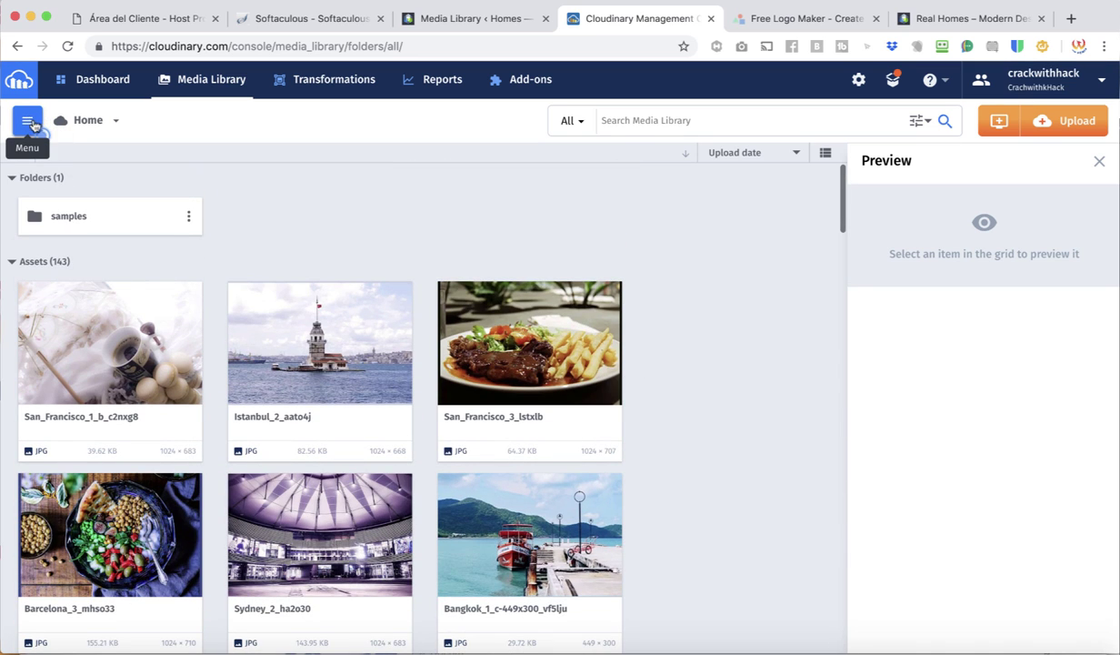
scroll(303, 357, down, 20)
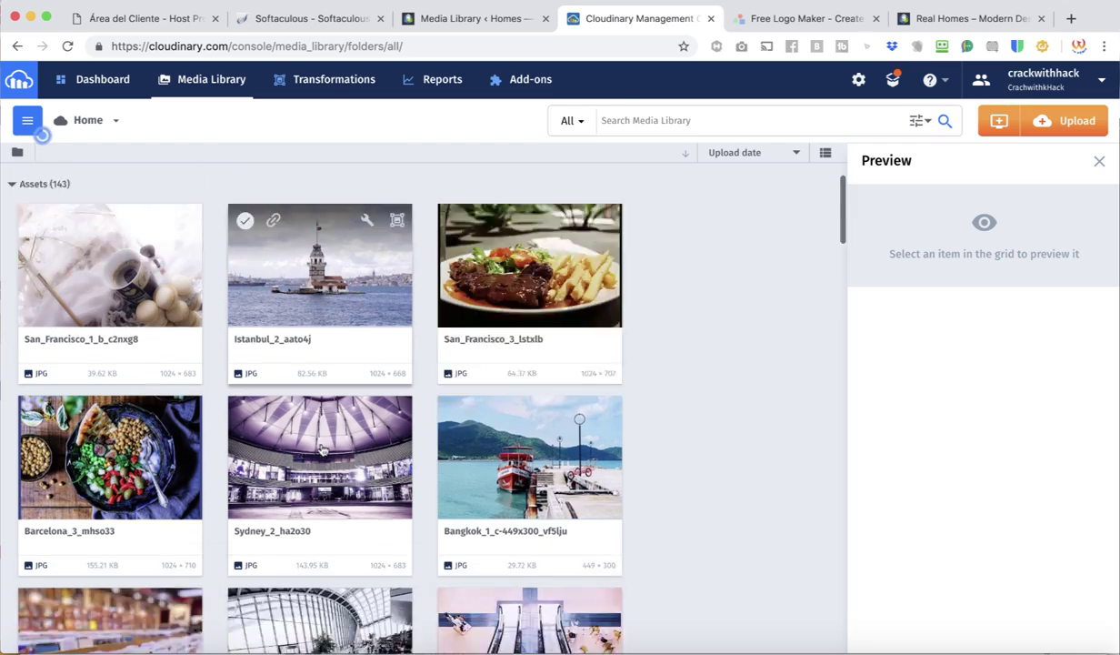
scroll(323, 449, down, 20)
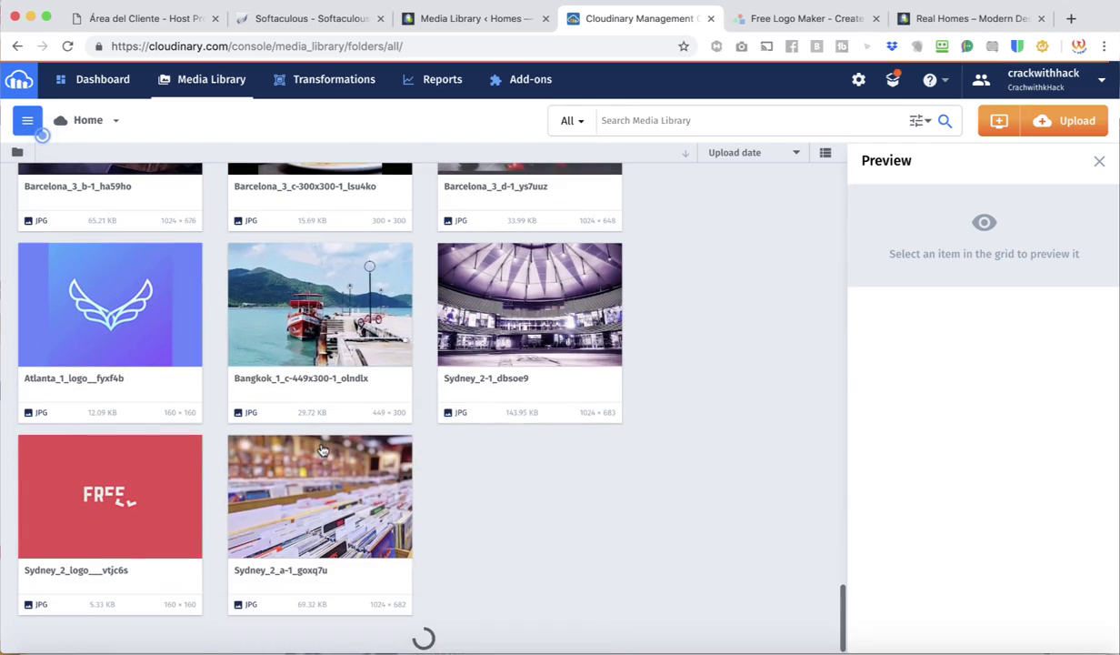
scroll(653, 543, down, 10)
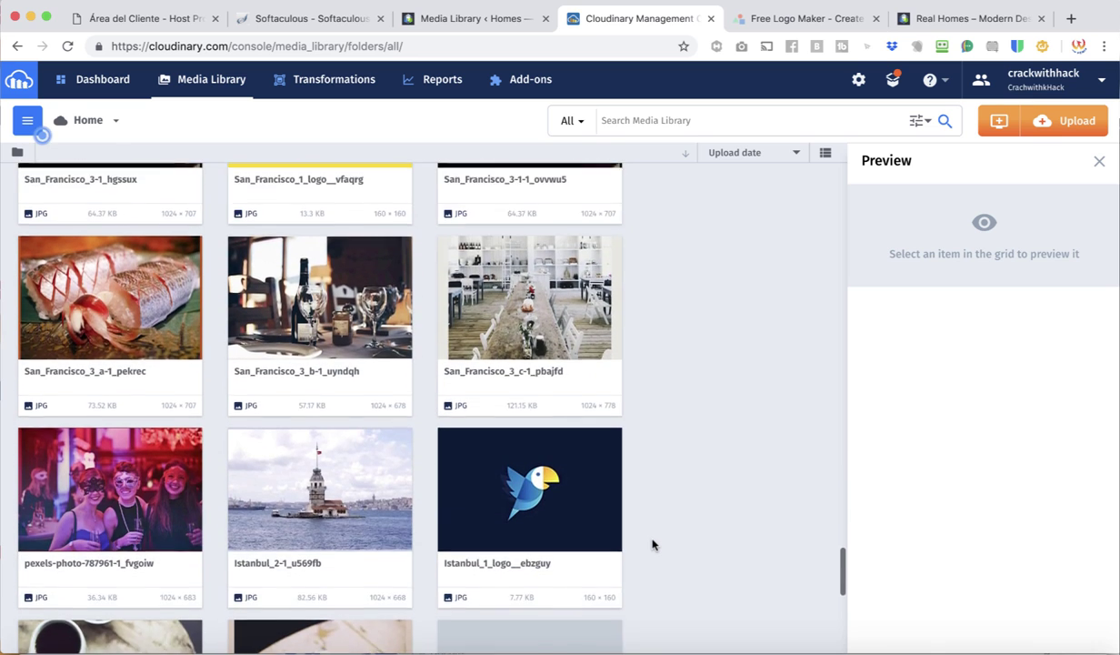
scroll(653, 544, down, 3)
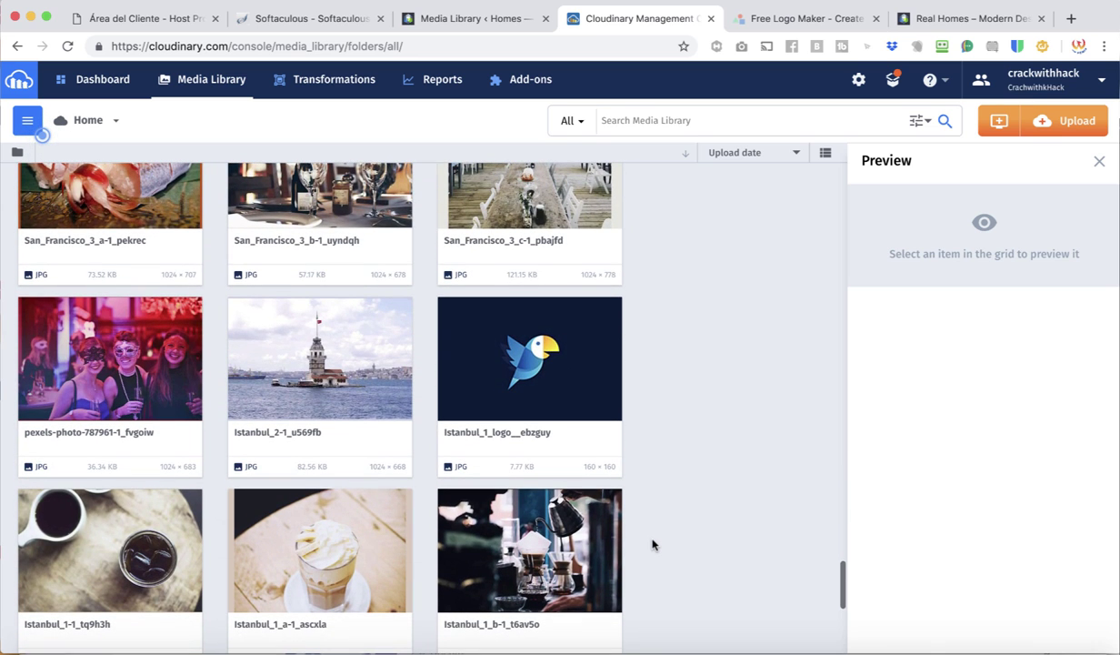
scroll(653, 543, down, 5)
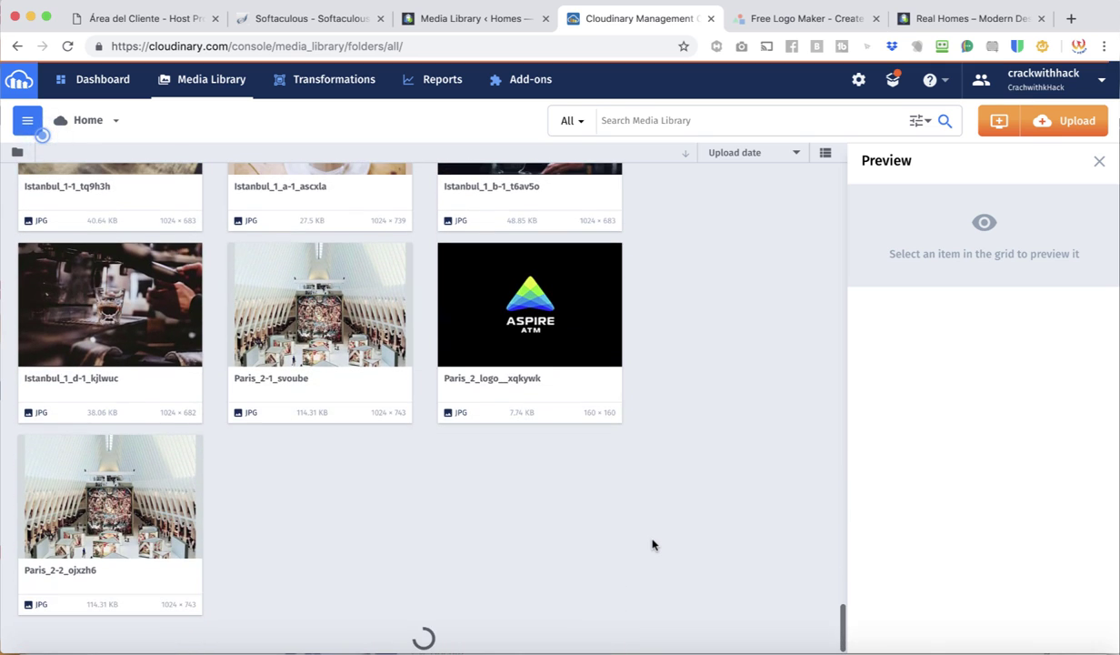
scroll(653, 544, down, 7)
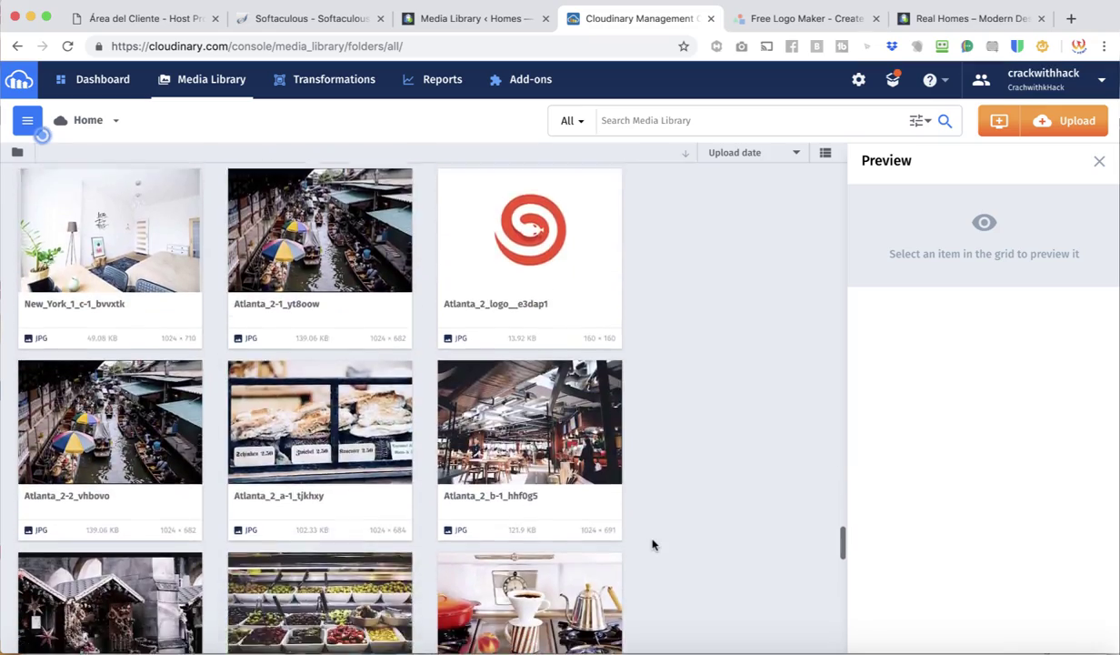
scroll(653, 544, down, 3)
scroll(653, 544, up, 15)
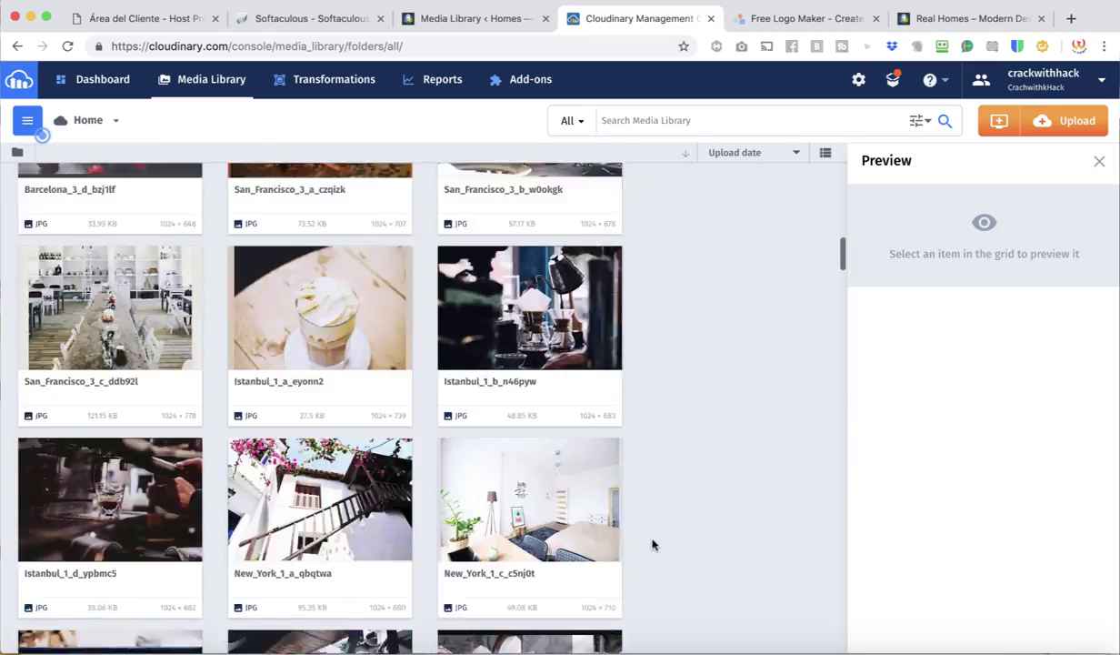
scroll(653, 544, up, 10)
Step: Copy the CLOUDINARY_URL environment variable from the account's Account Details
click(103, 79)
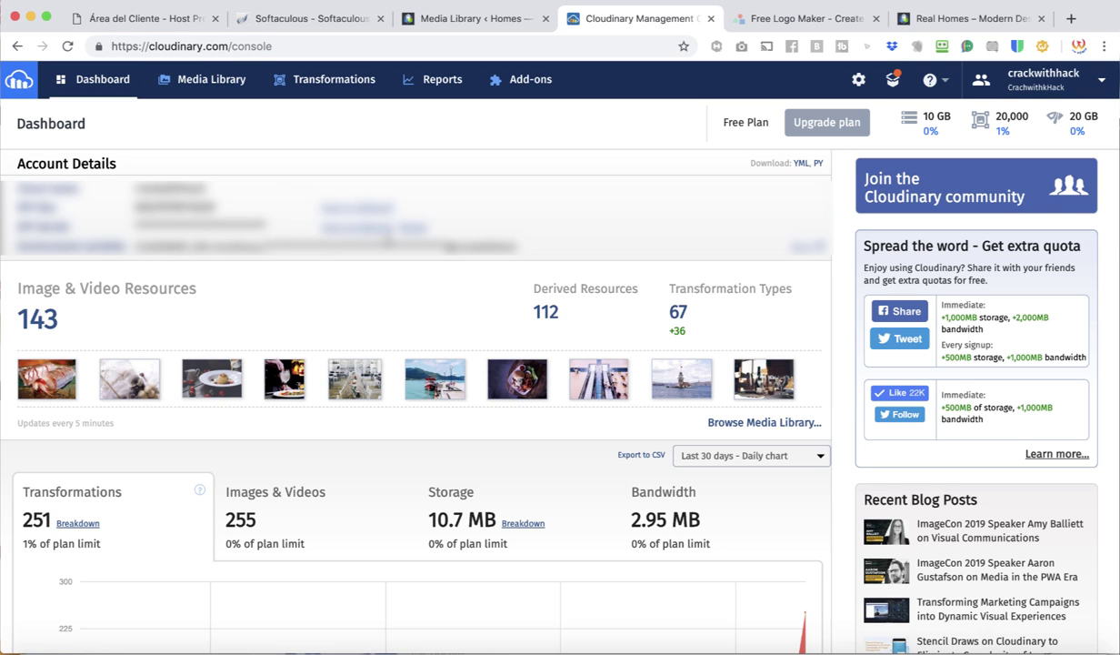
triple_click(337, 245)
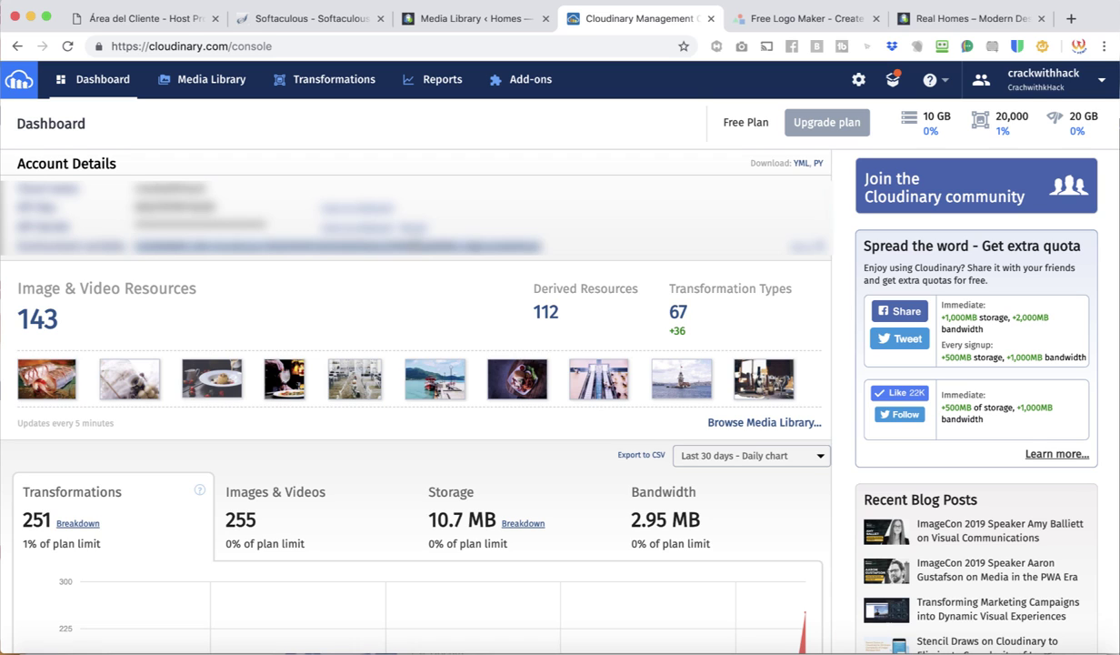
right_click(416, 247)
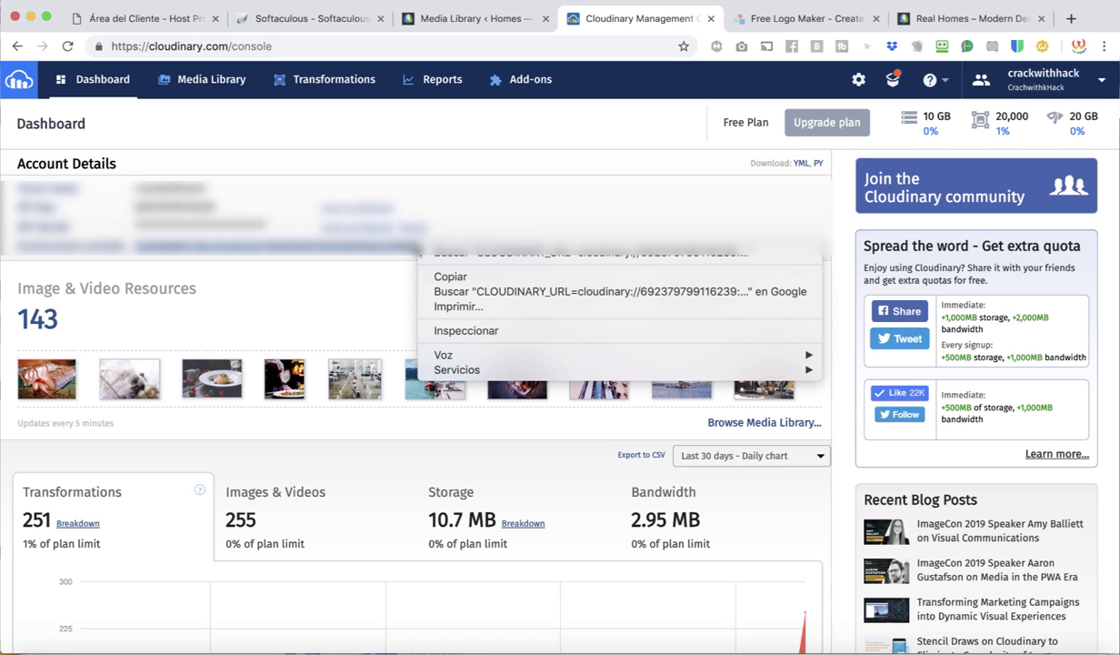
click(447, 277)
click(677, 248)
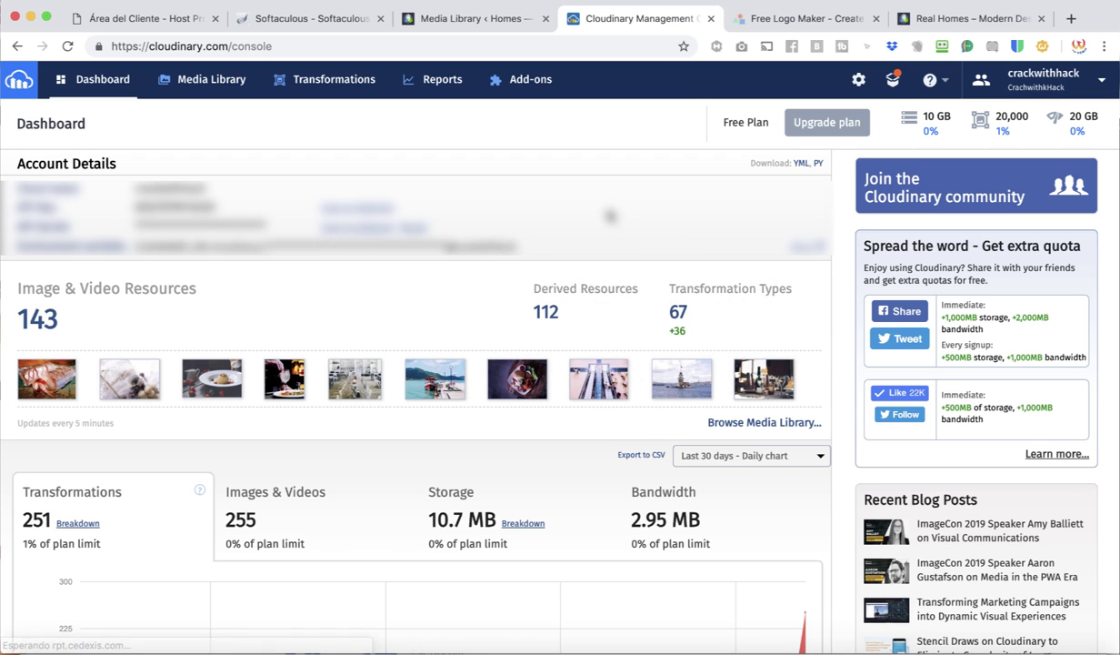
Step: Search Plugins > Add New for Cloudinary, then install and activate the plugin
click(445, 24)
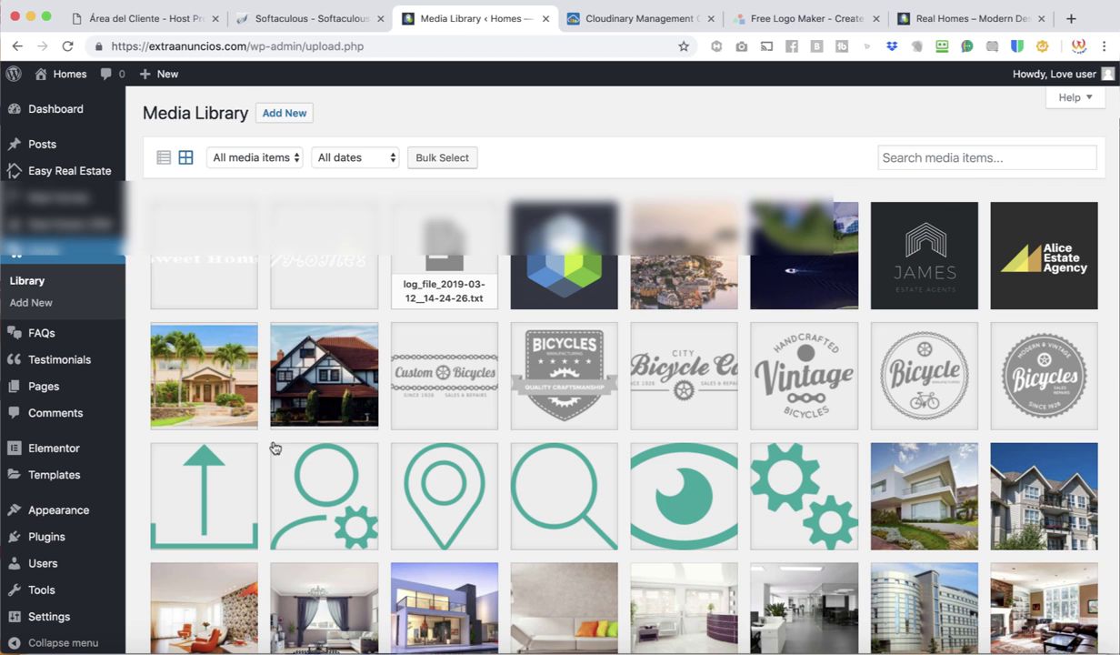
scroll(276, 448, down, 15)
scroll(110, 312, up, 10)
mouse_move(60, 271)
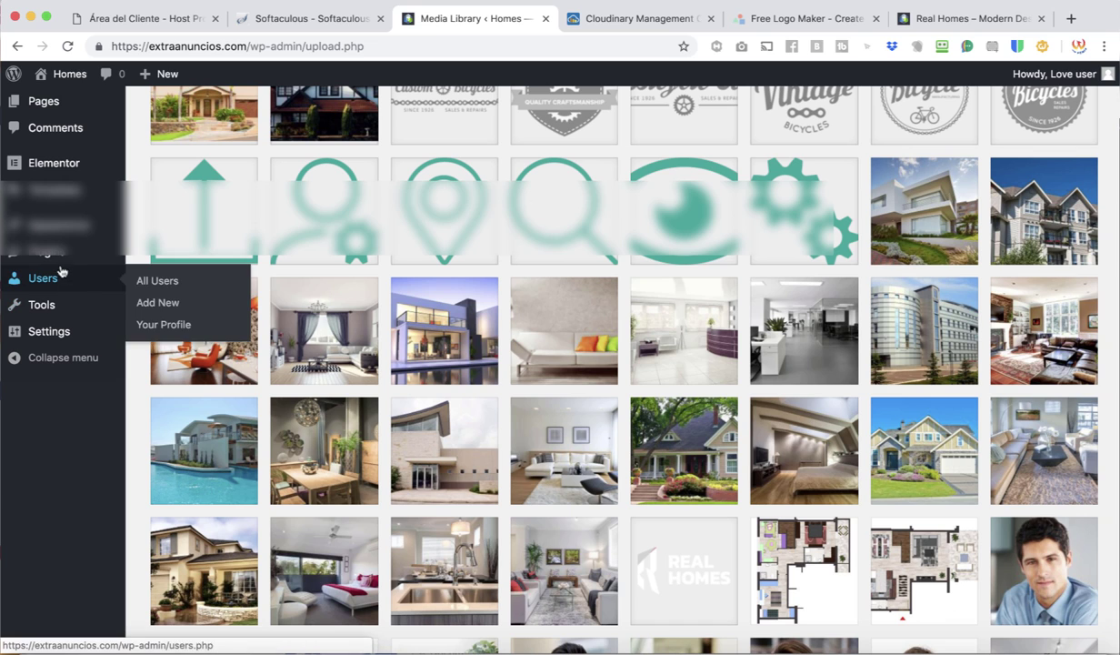
click(149, 281)
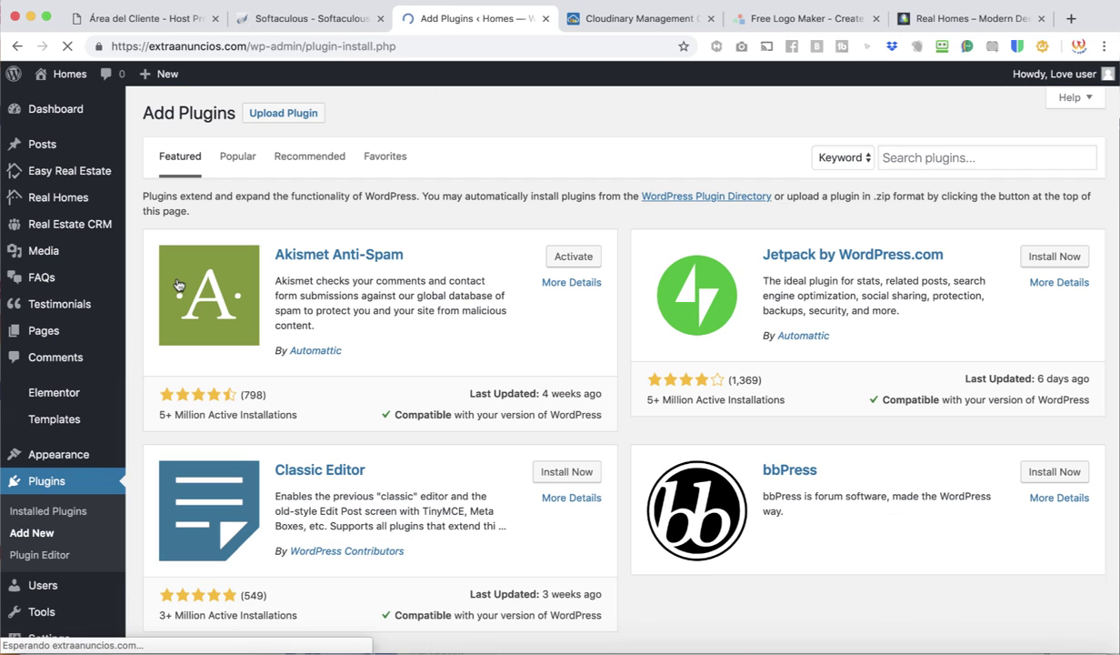
click(908, 162)
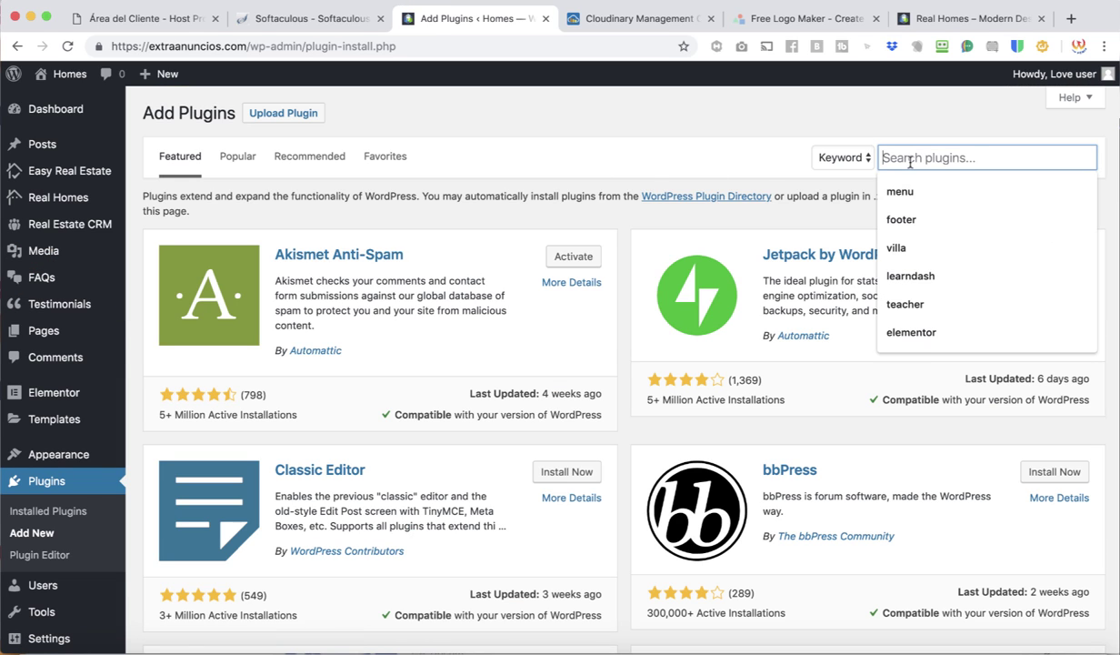
text(cloudinary)
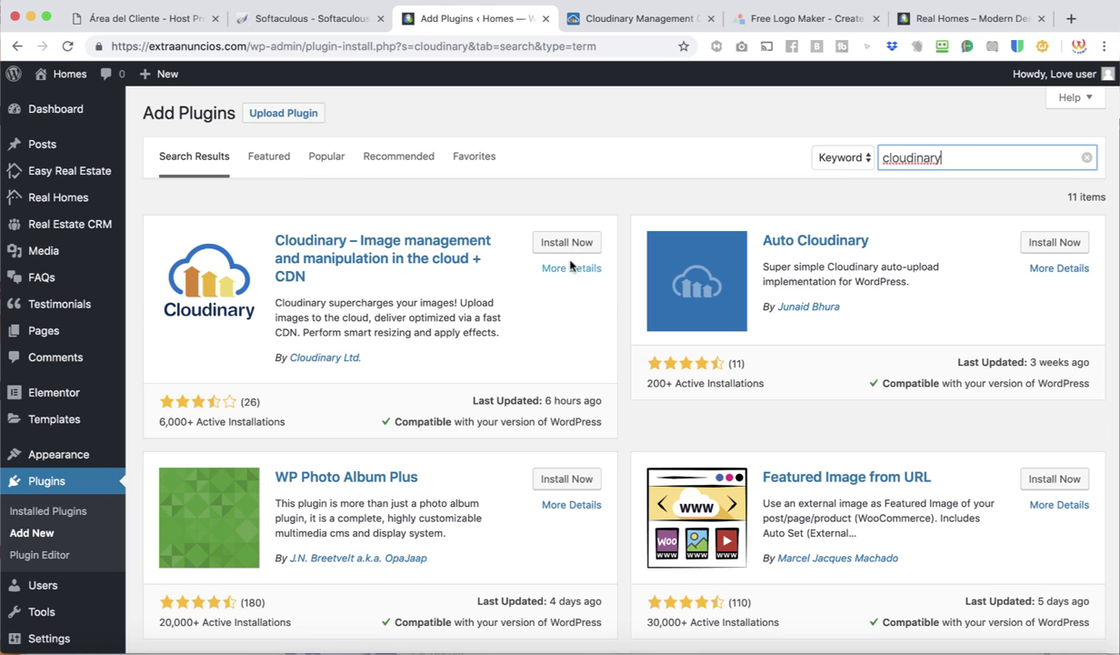
click(570, 244)
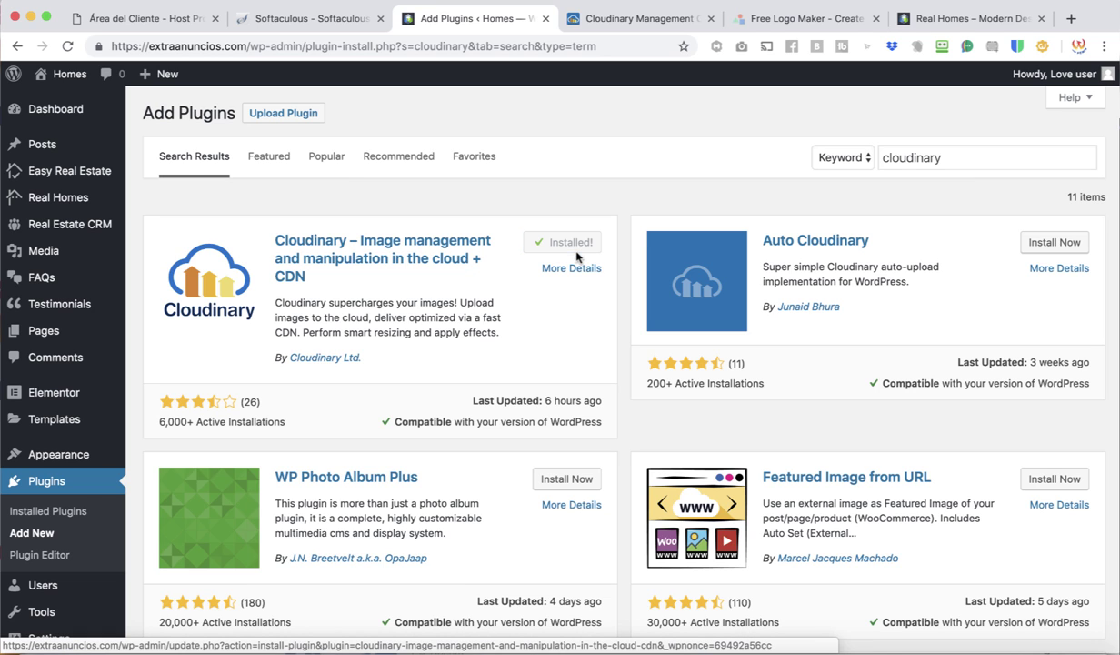
click(586, 248)
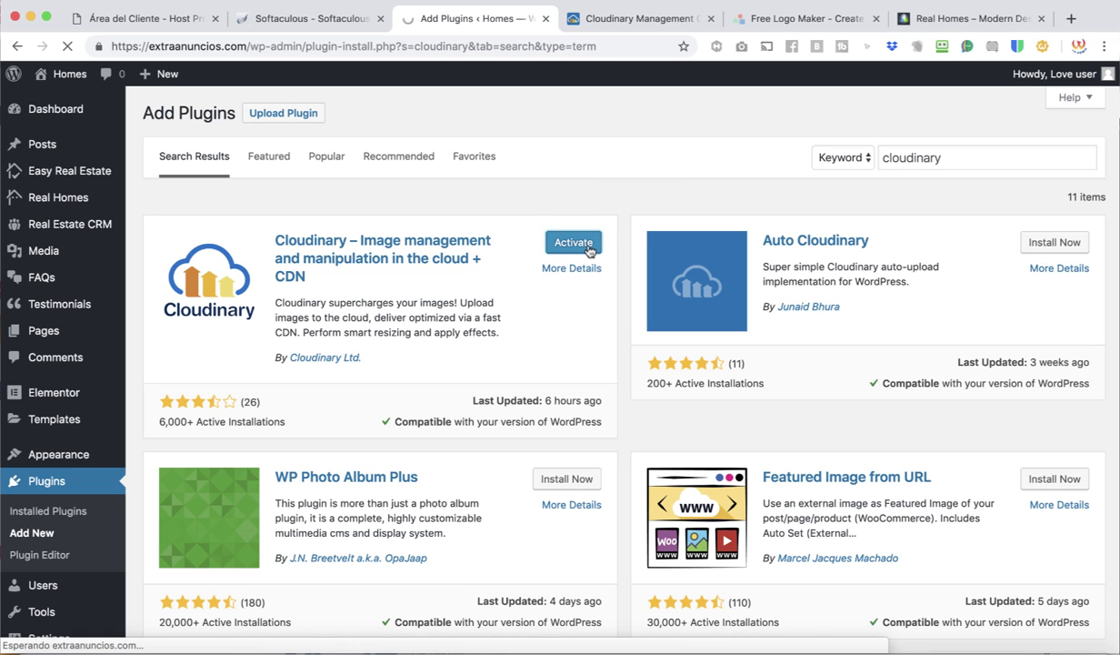
Step: Paste the copied CLOUDINARY_URL into Cloudinary > Settings and save with Update Settings
scroll(333, 283, down, 5)
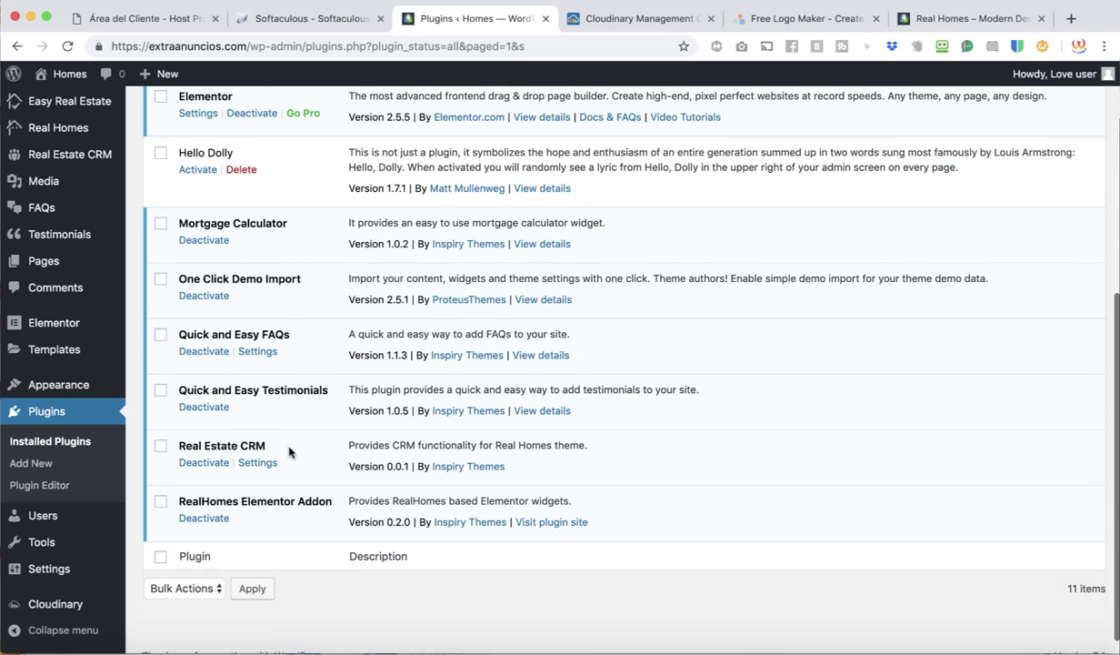
mouse_move(70, 611)
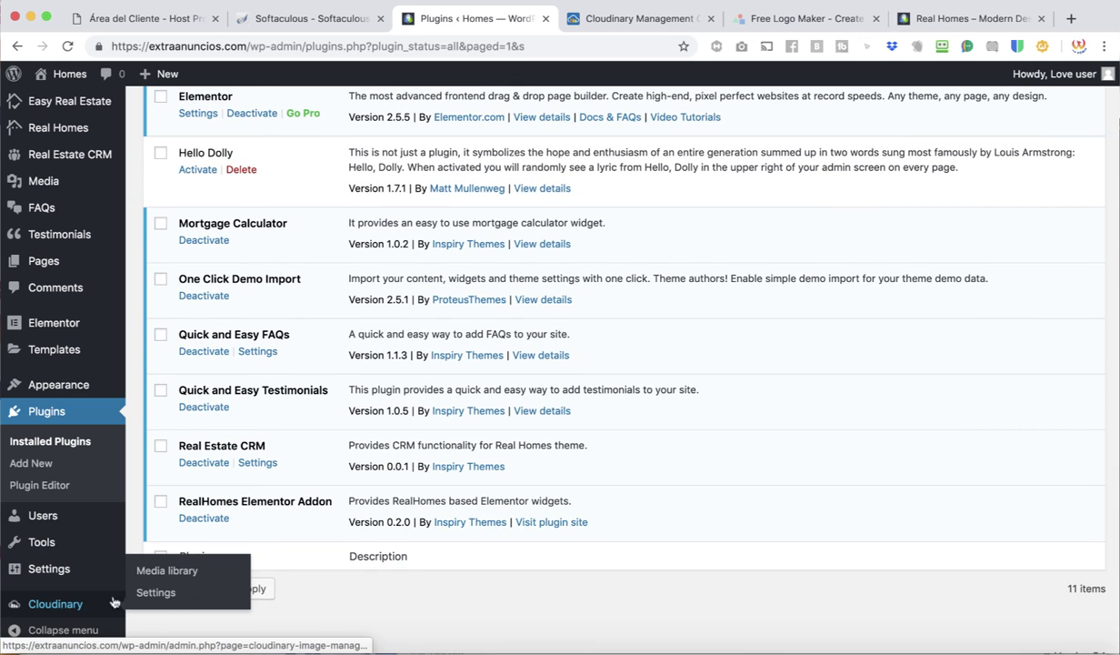
click(153, 592)
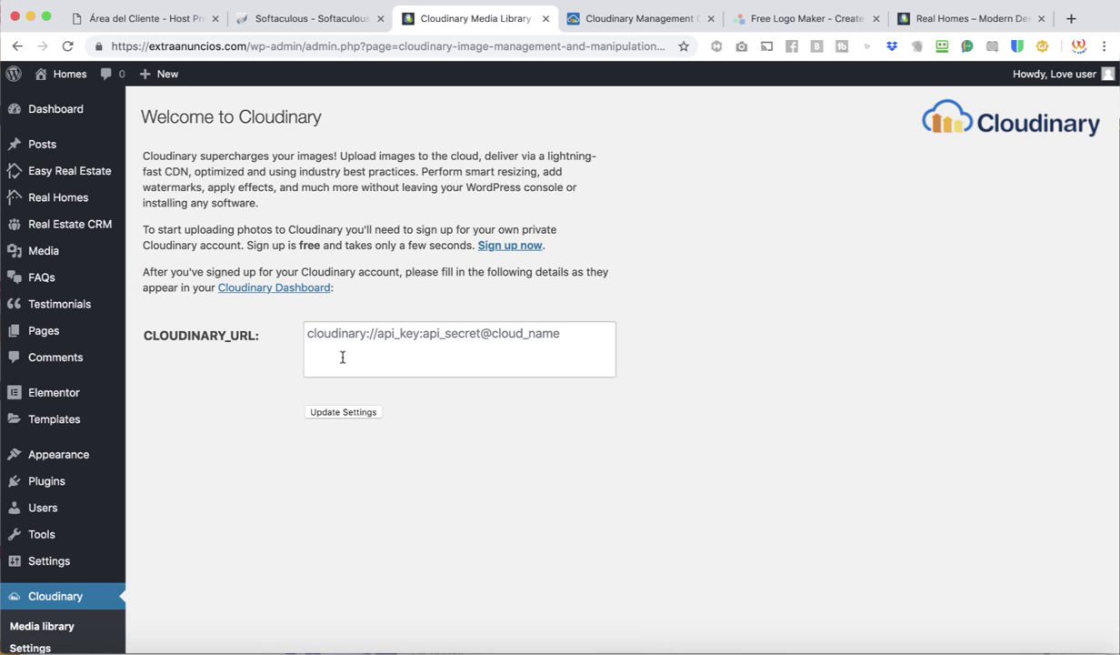
click(359, 350)
right_click(373, 340)
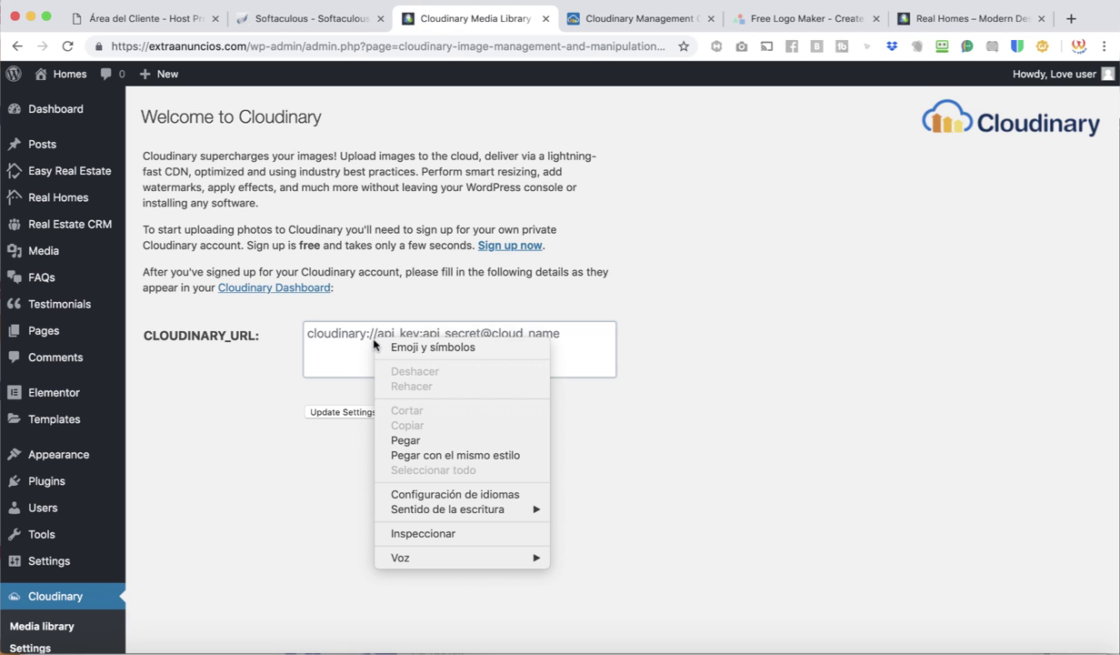
click(417, 443)
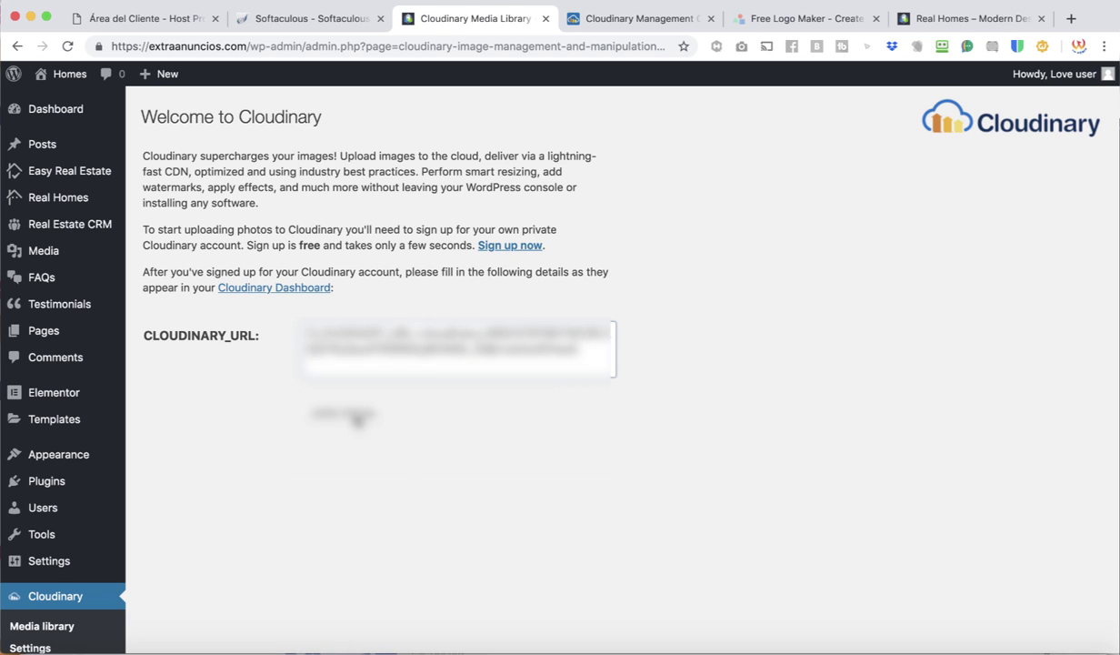
click(355, 416)
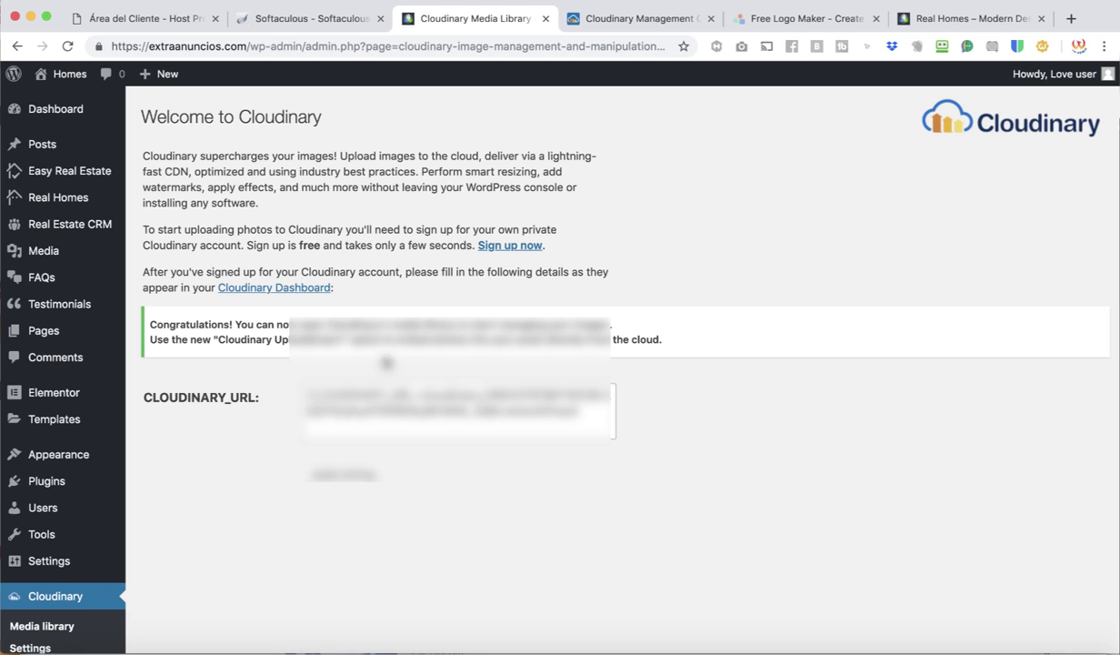
mouse_move(57, 187)
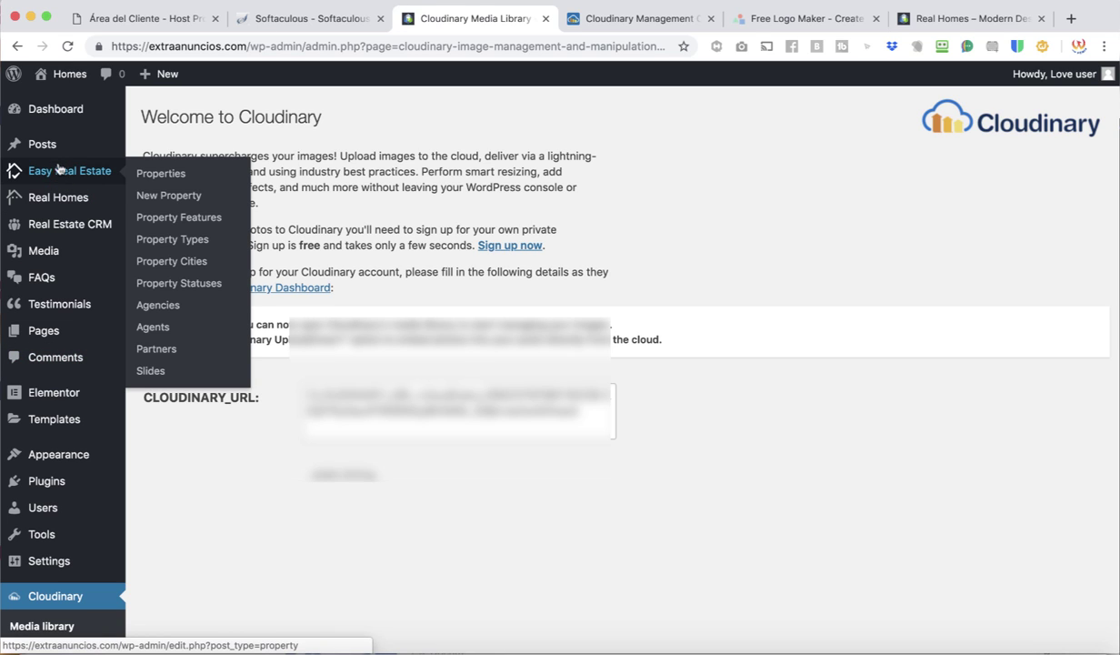
mouse_move(57, 160)
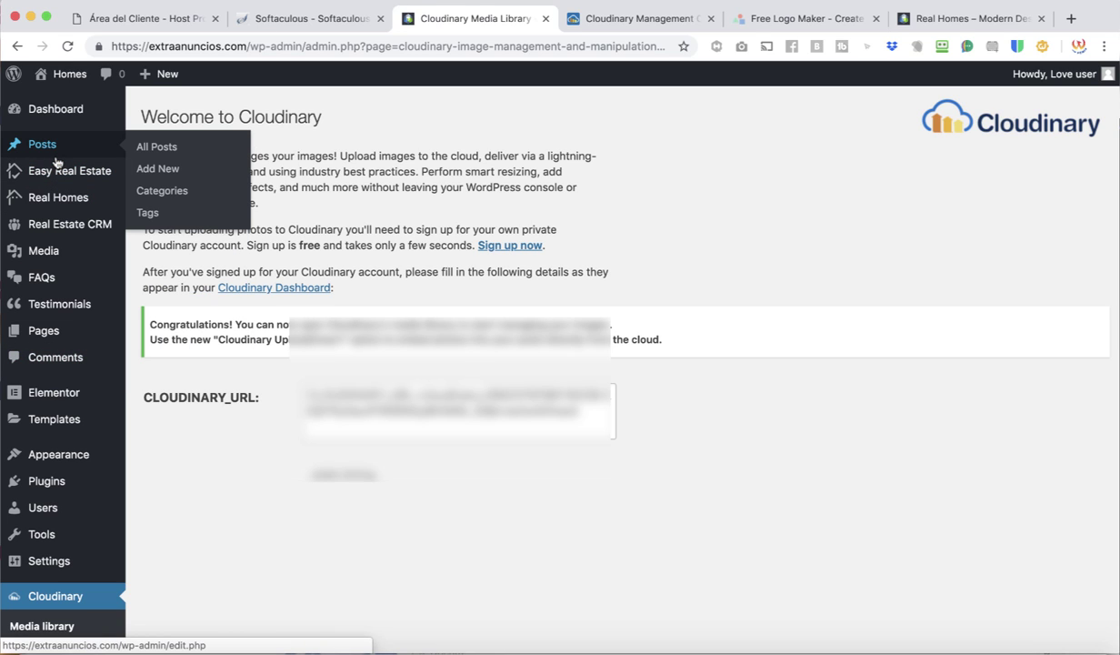
Step: Select all Media Library items in list view and apply the Cloudinary bulk upload action
click(69, 255)
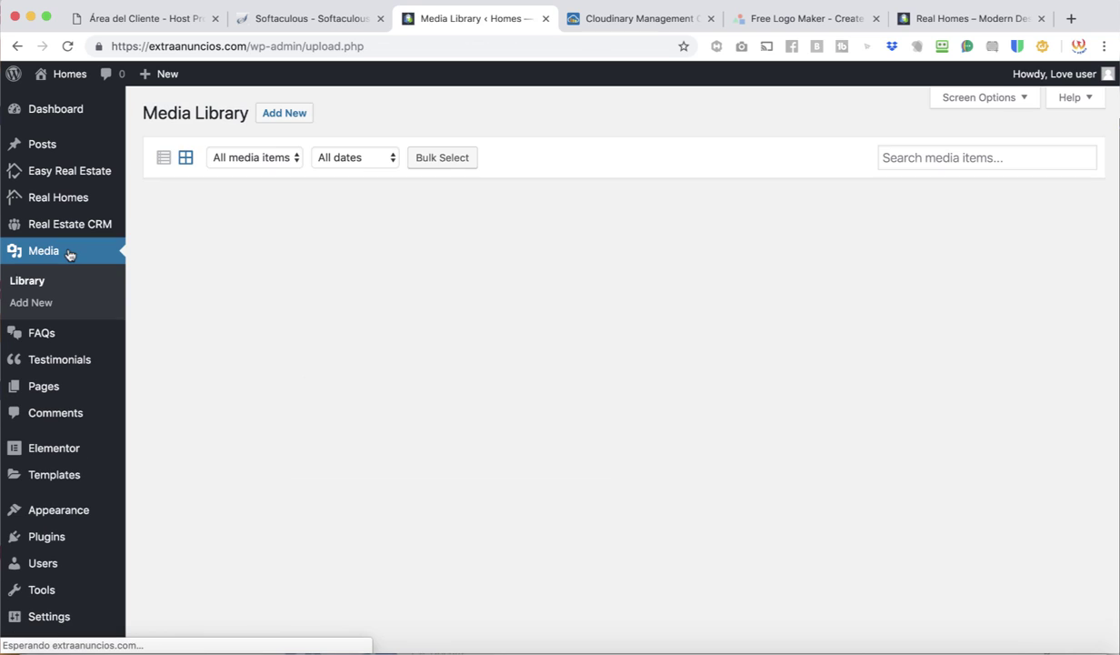
click(164, 159)
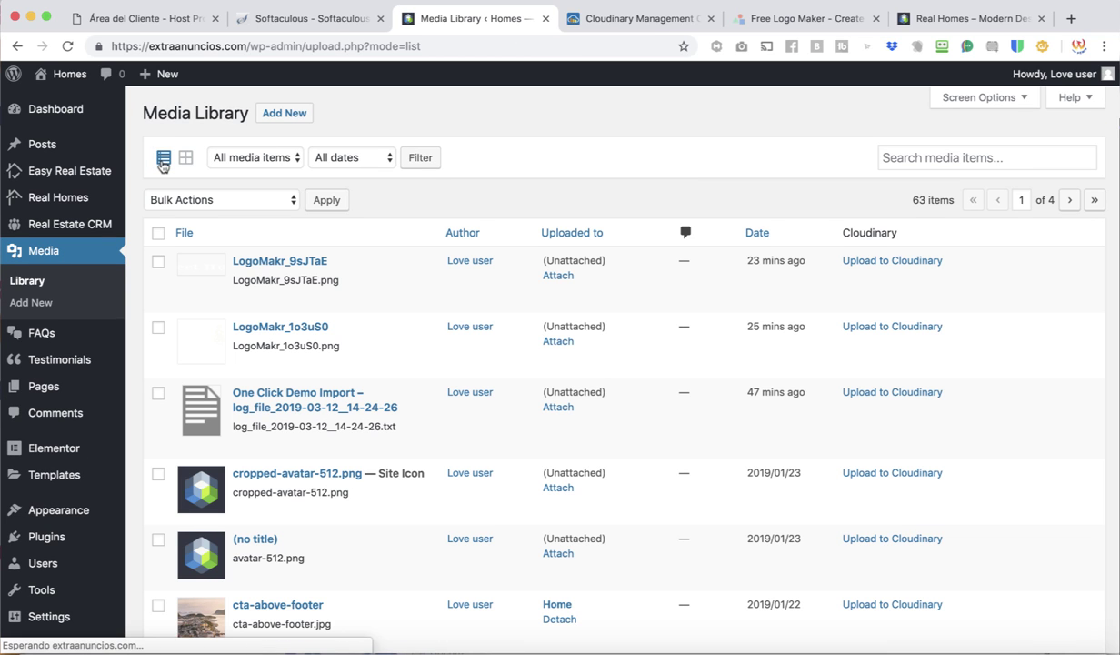
click(159, 233)
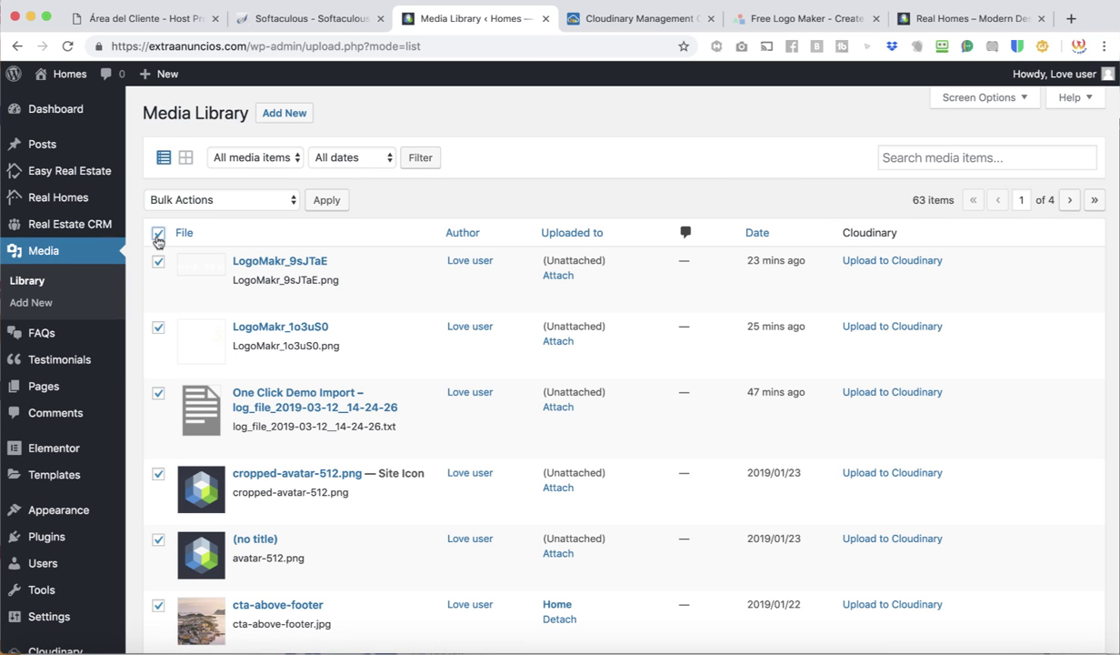
scroll(302, 473, down, 15)
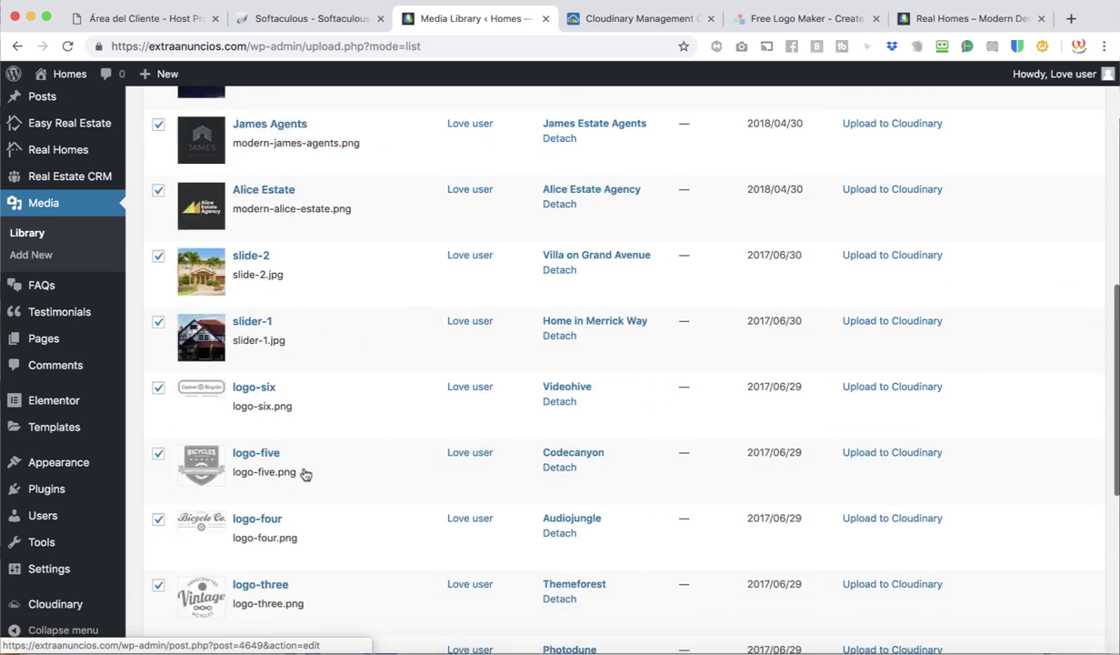
scroll(303, 473, up, 15)
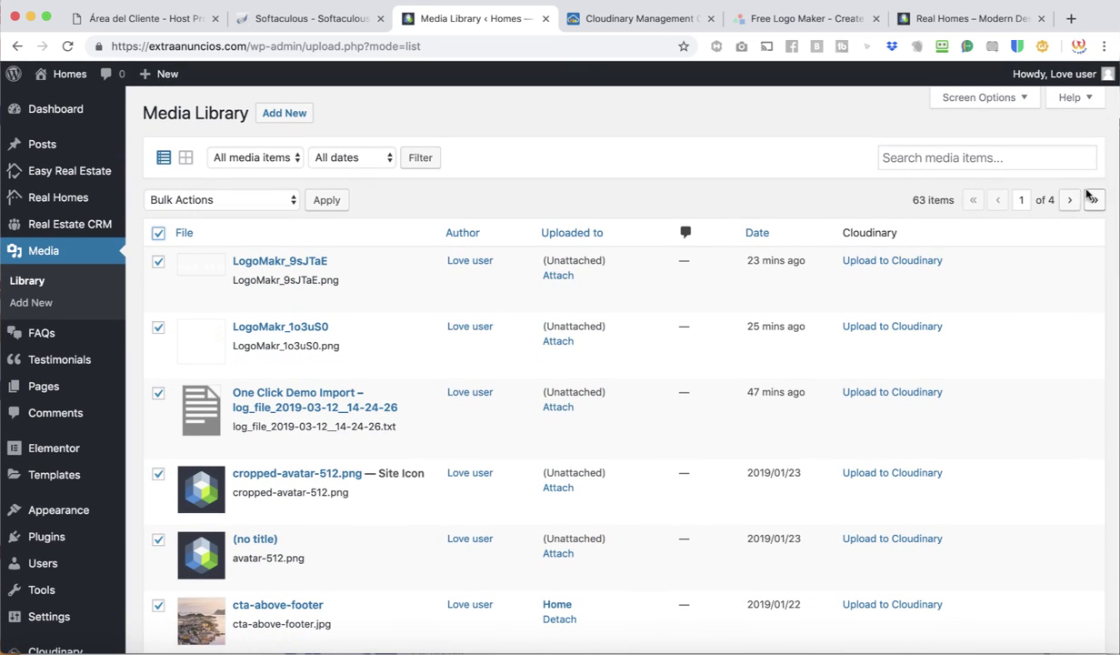
click(221, 200)
click(230, 230)
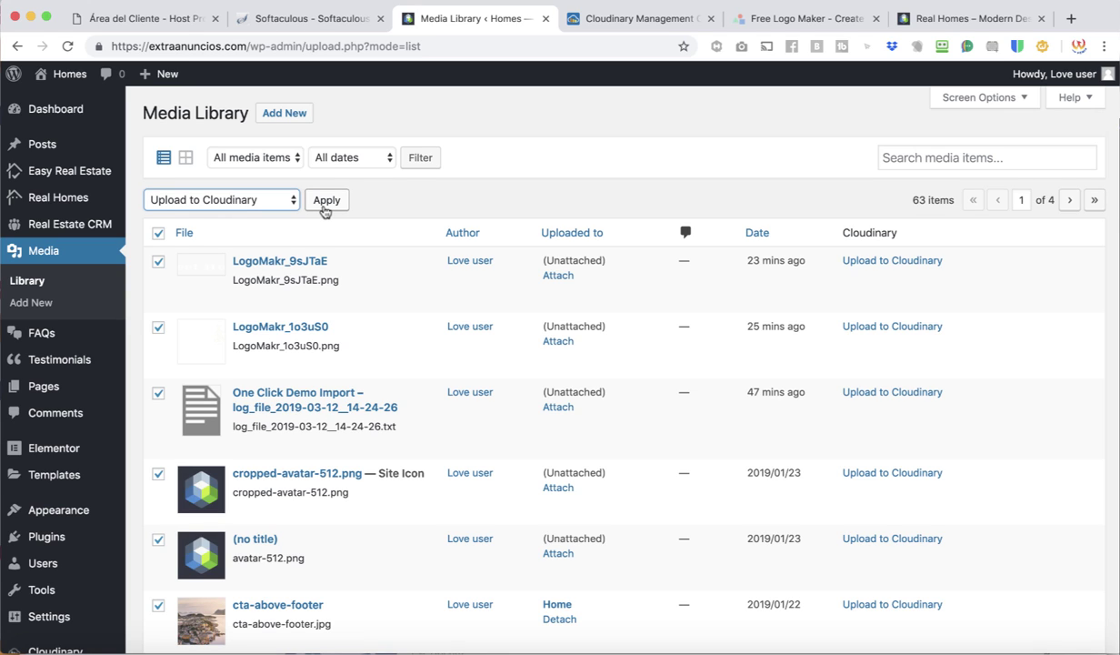
click(326, 201)
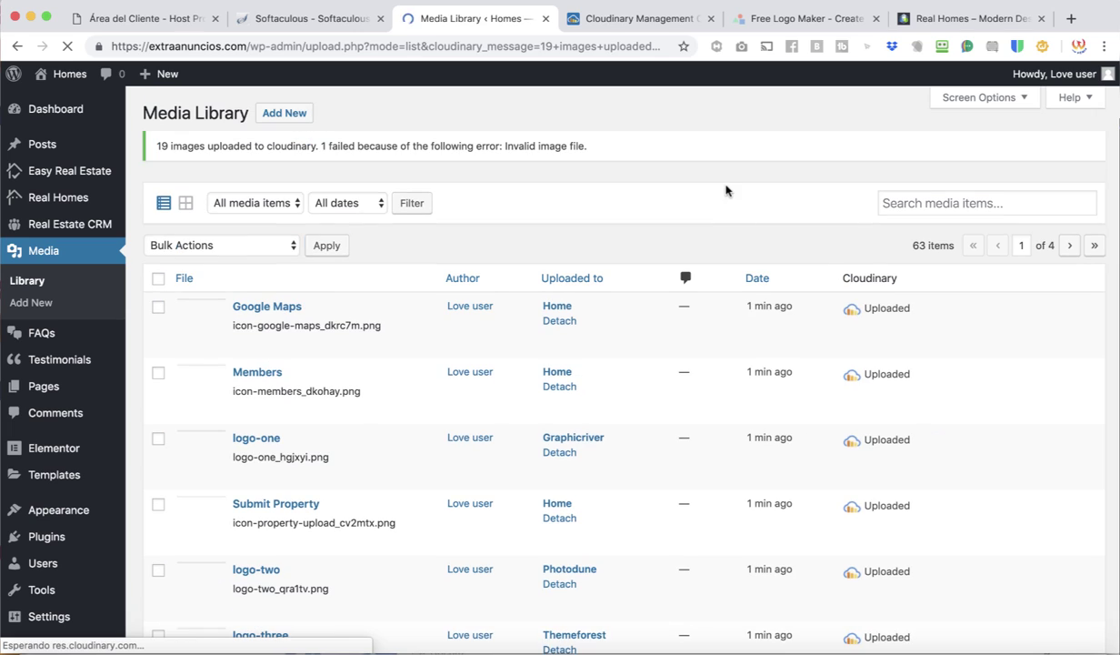
scroll(462, 387, down, 15)
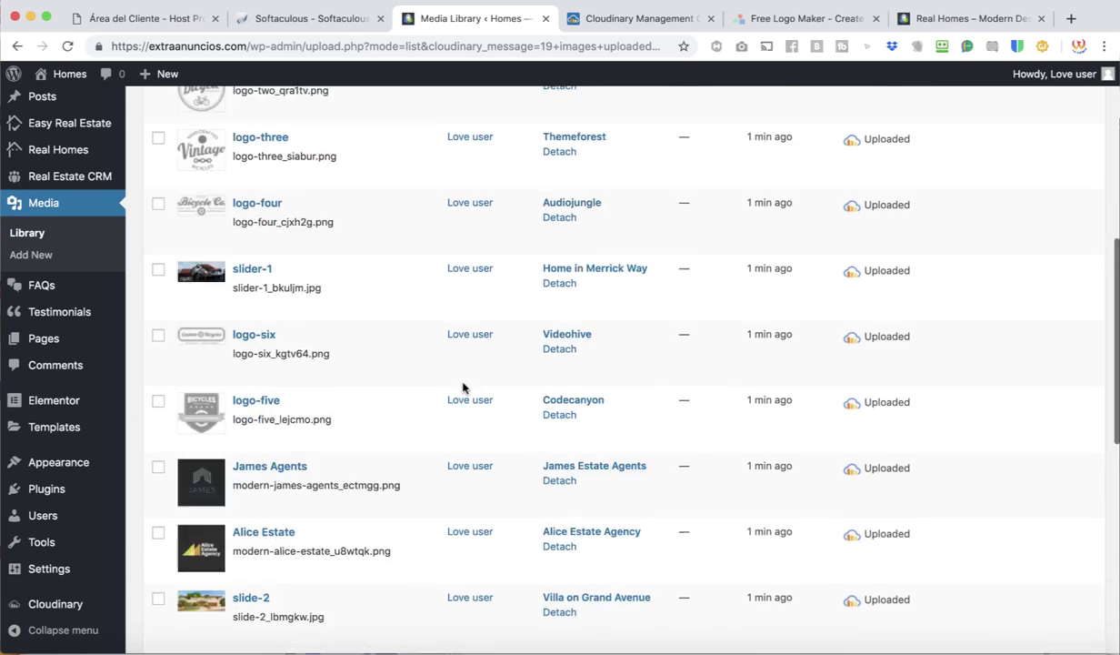
scroll(462, 388, up, 15)
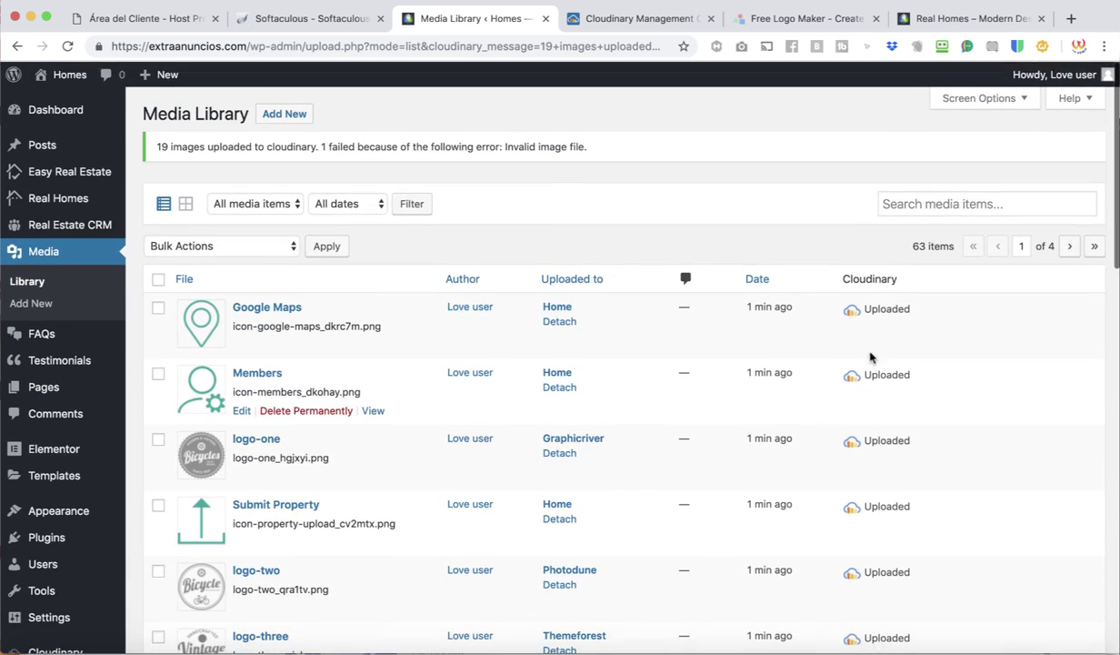
Step: Reload the Cloudinary dashboard to see the uploaded logos and icons, then sign out
click(611, 20)
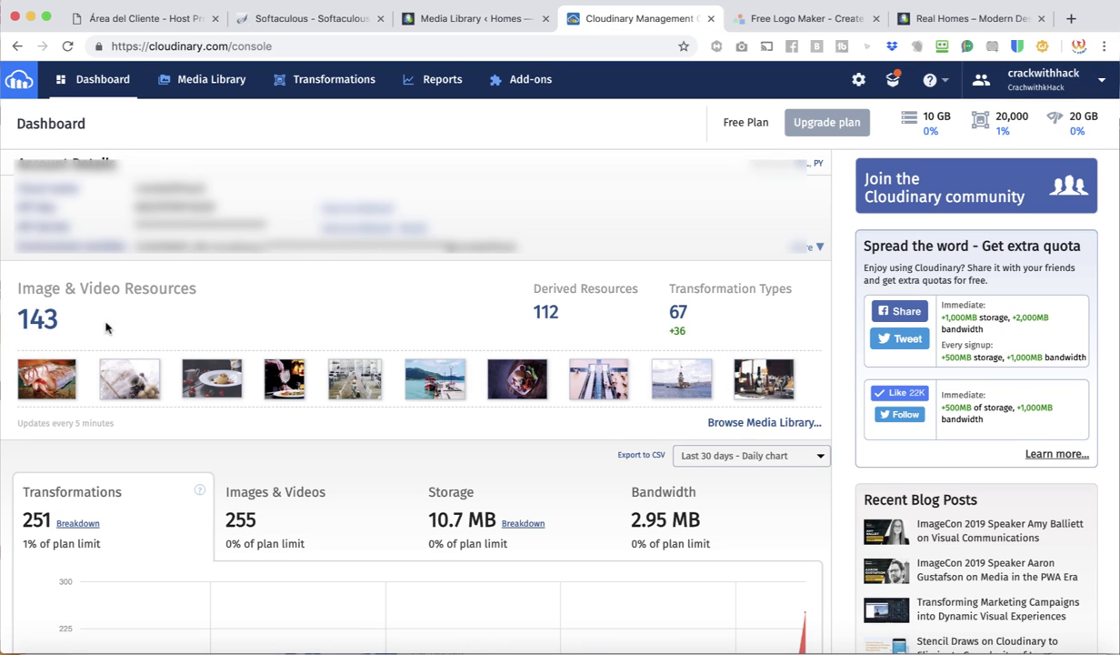
click(68, 46)
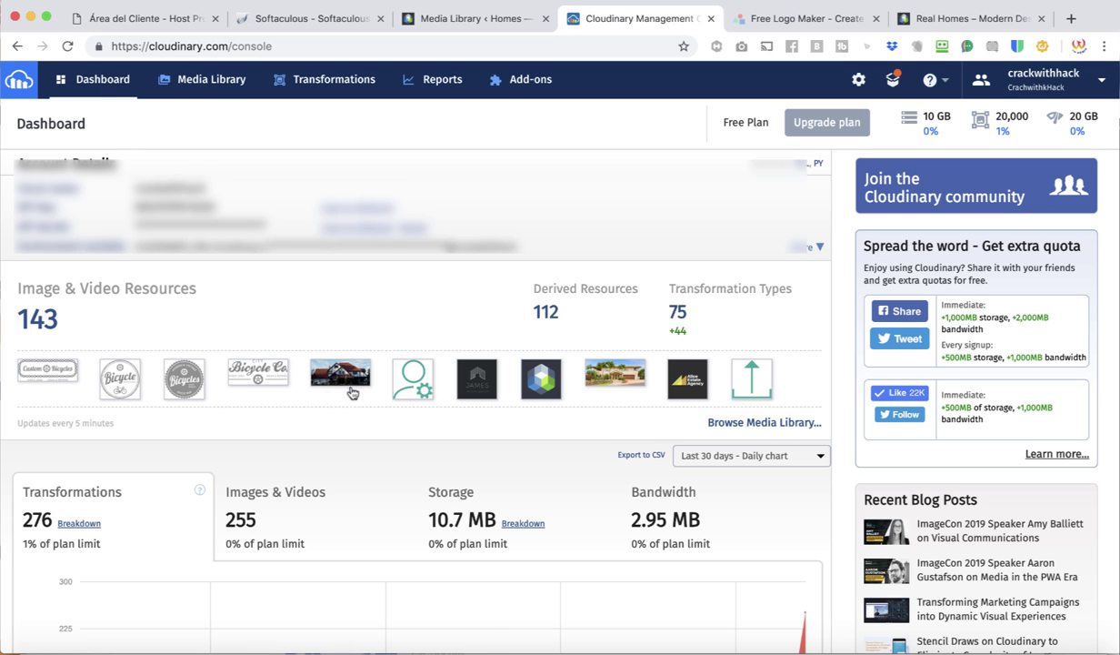
scroll(662, 384, up, 2)
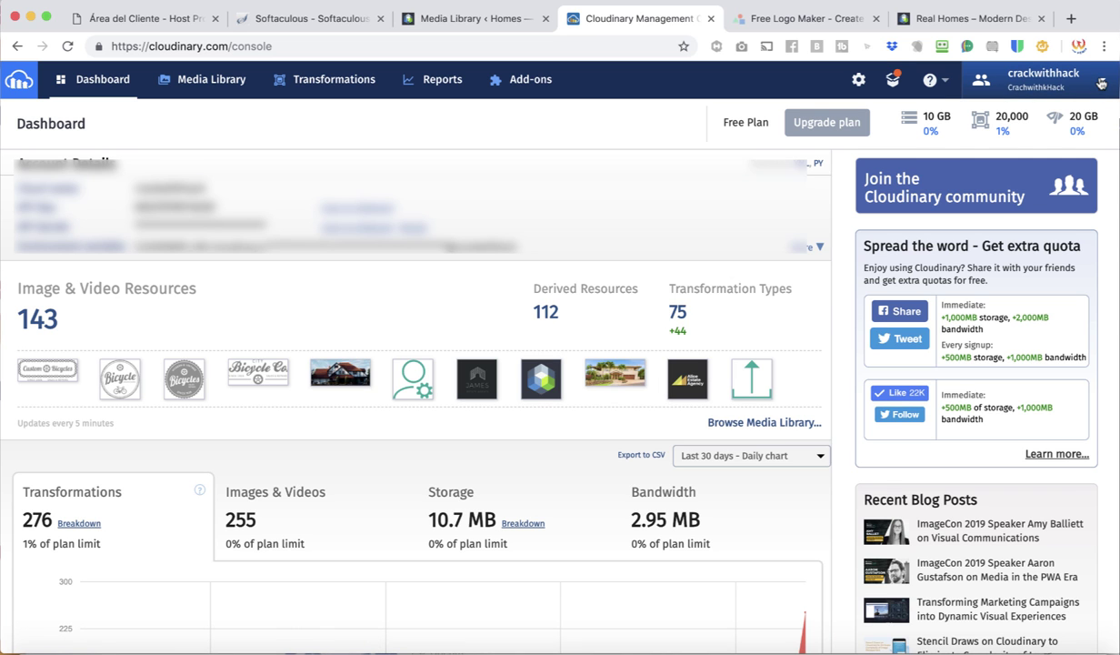
click(1057, 80)
click(931, 268)
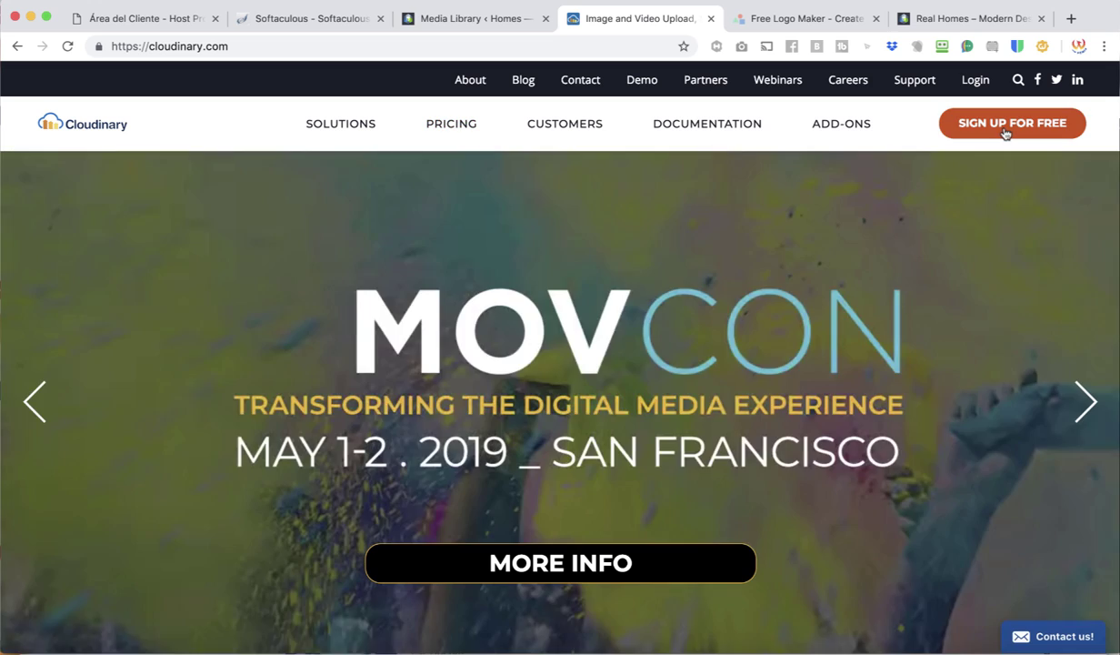
Step: Look over Cloudinary's free account sign-up page
click(1005, 133)
scroll(681, 357, down, 5)
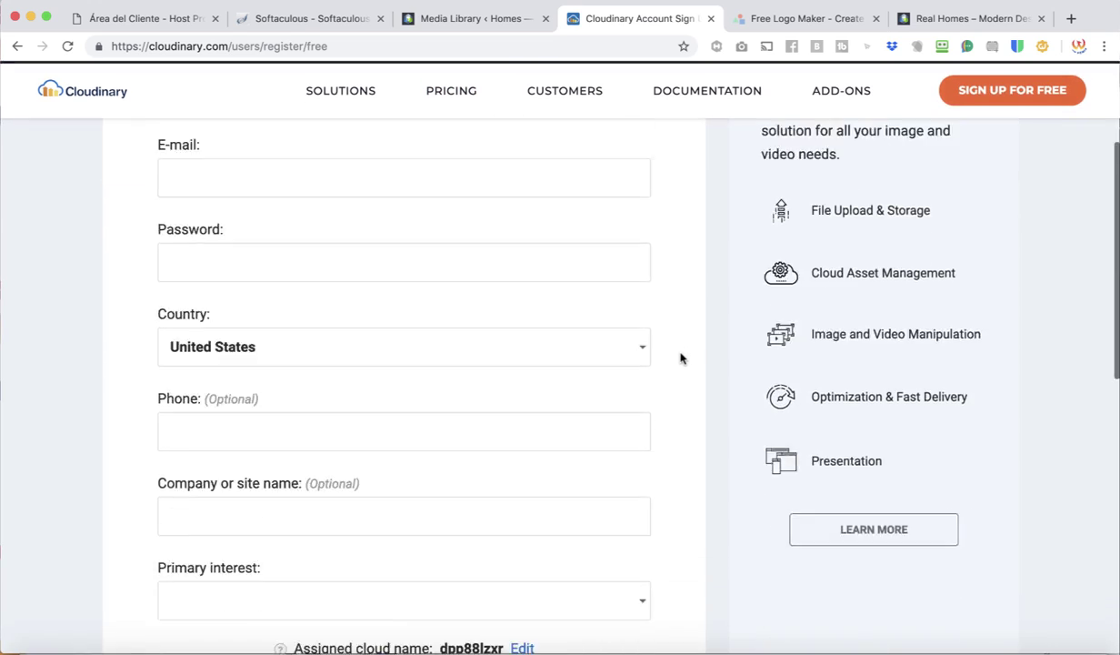
scroll(681, 357, up, 5)
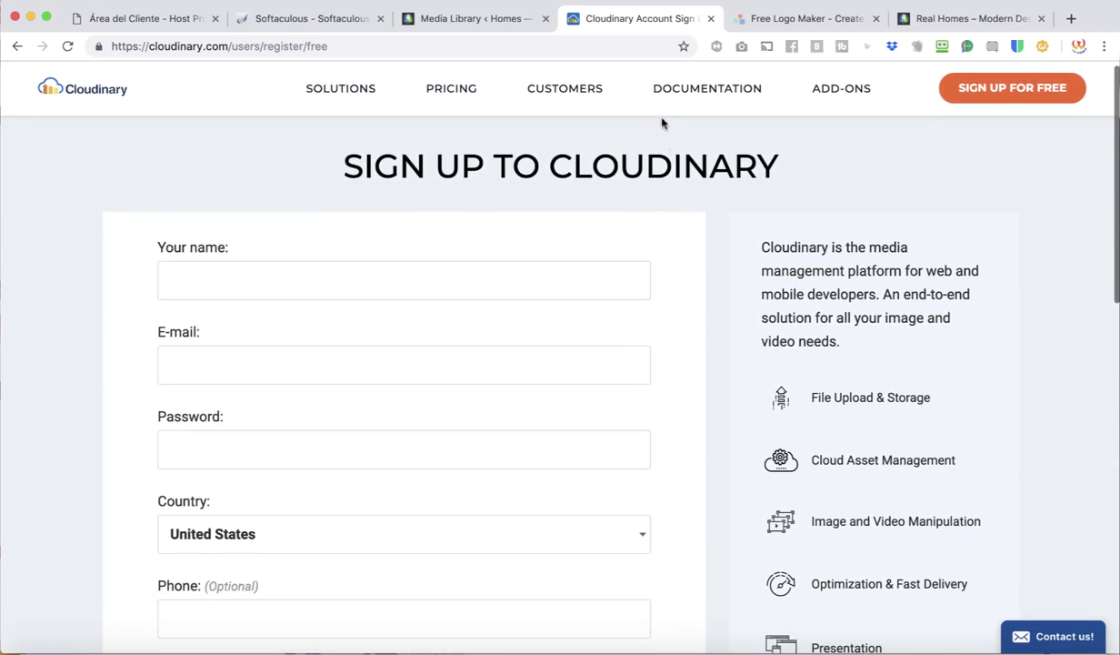
Step: Browse the Free, Plus, Advanced and Custom plans on Cloudinary's pricing page
click(457, 130)
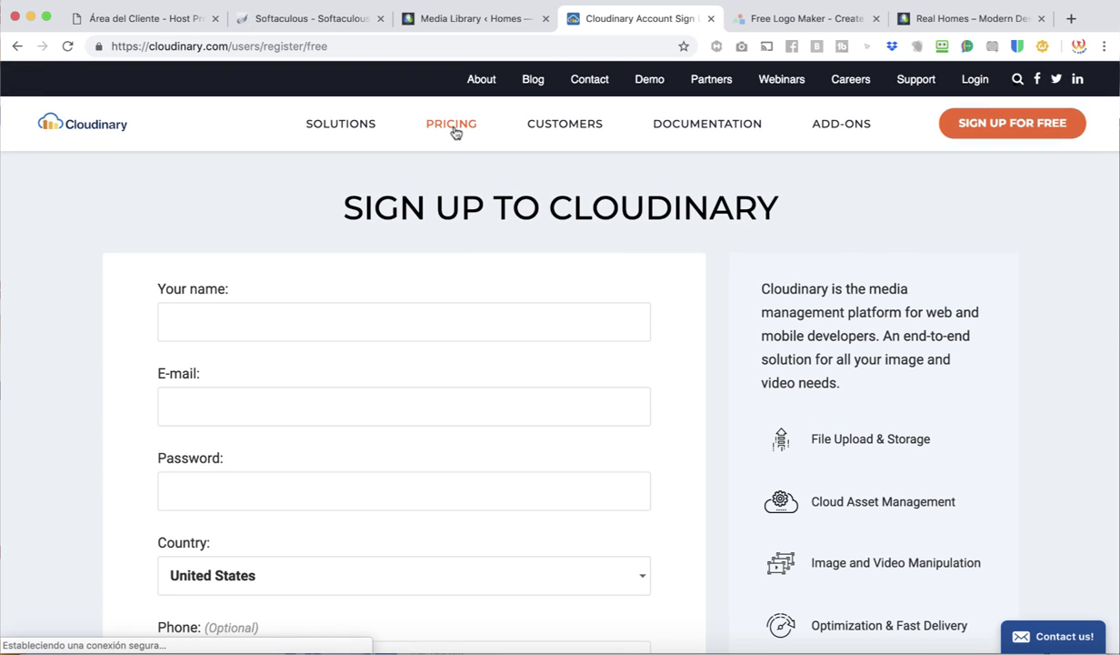
scroll(214, 474, down, 4)
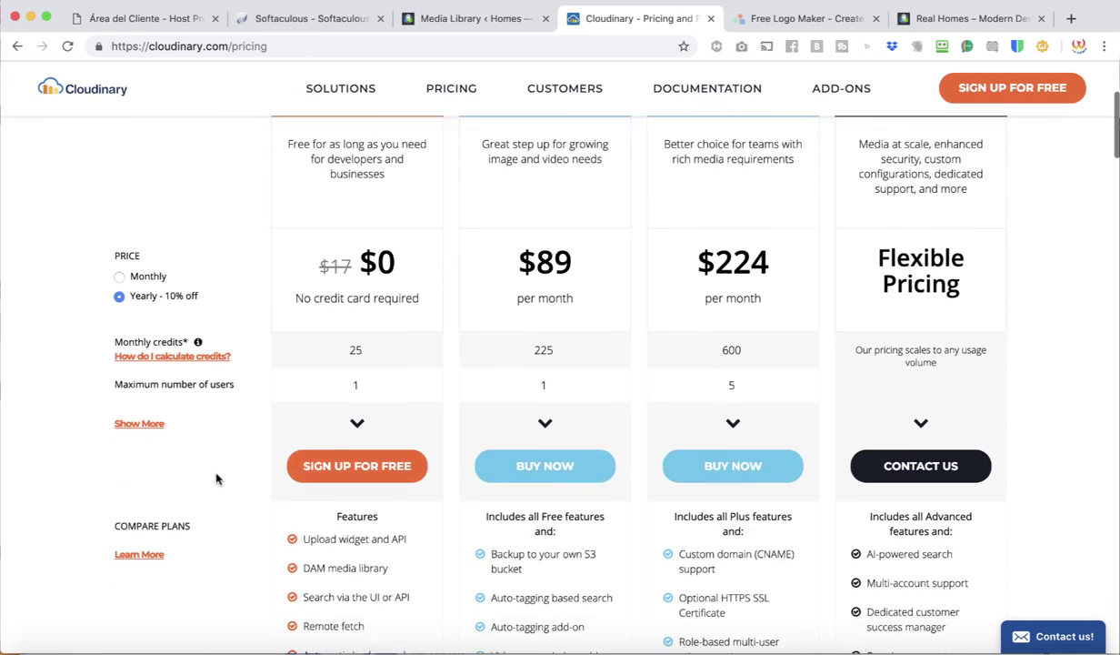
scroll(236, 573, down, 5)
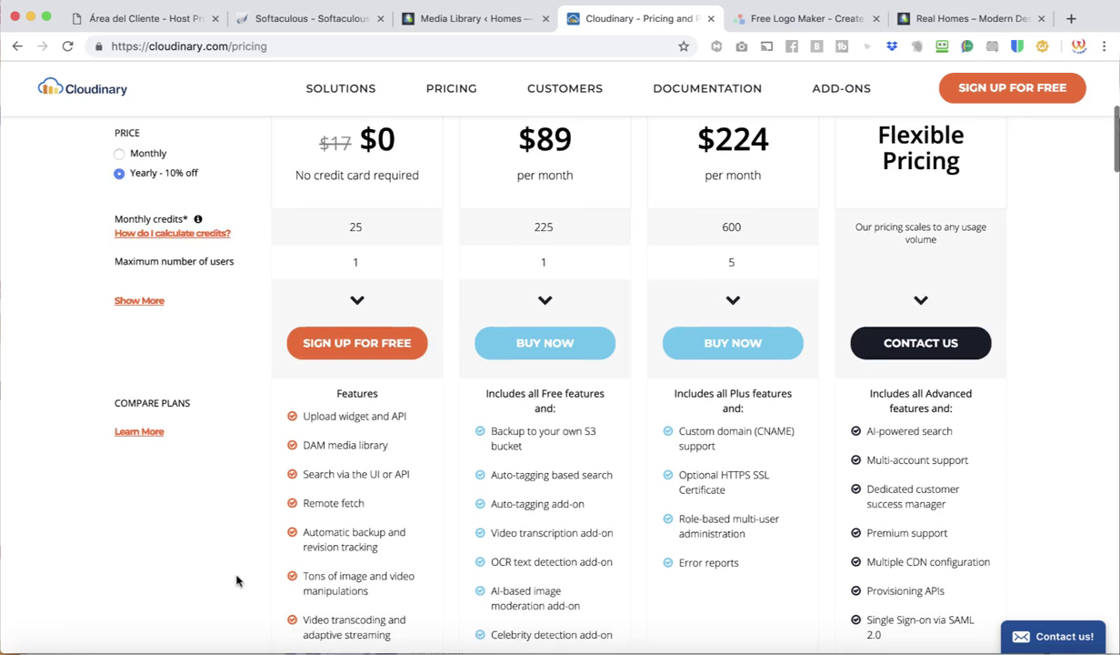
scroll(236, 580, down, 3)
scroll(237, 580, up, 2)
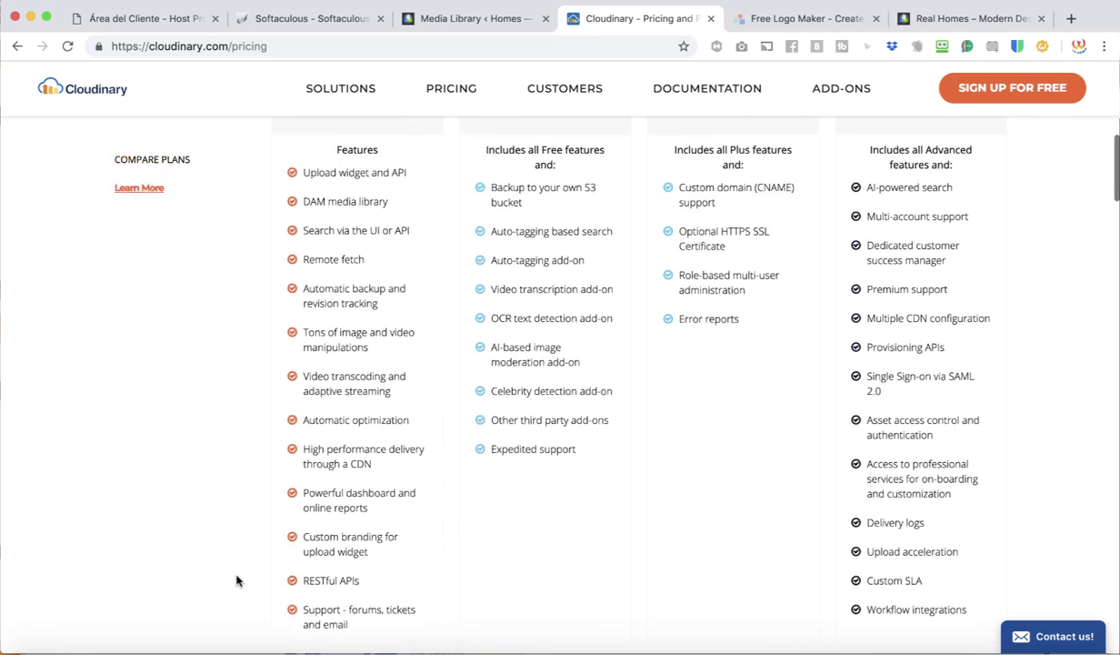
scroll(236, 580, up, 5)
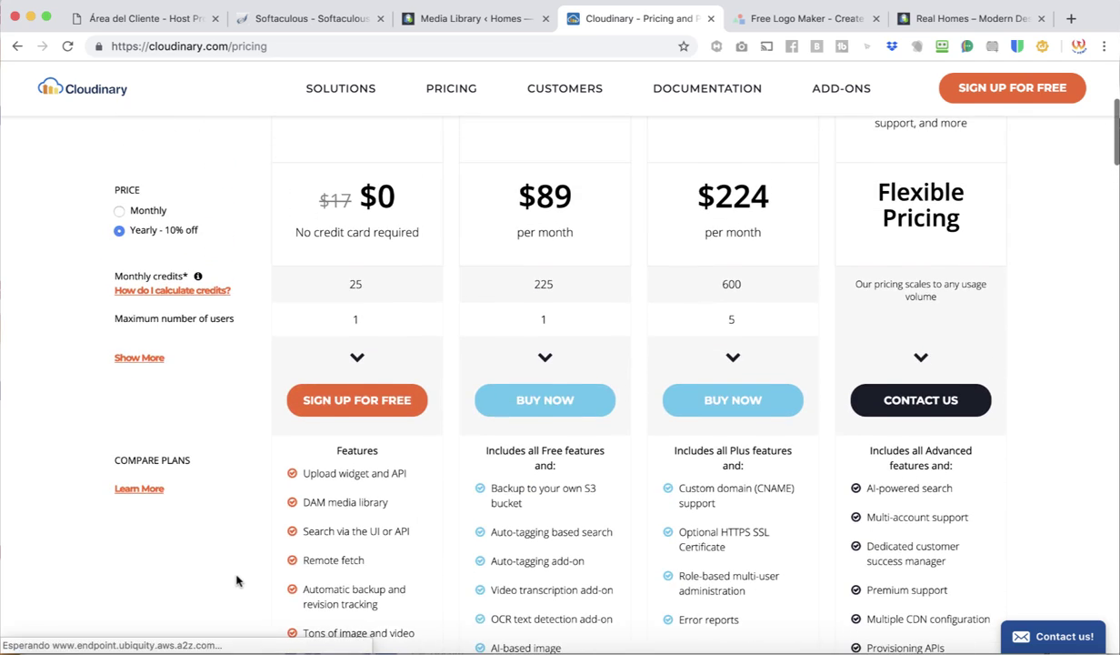
scroll(236, 580, up, 4)
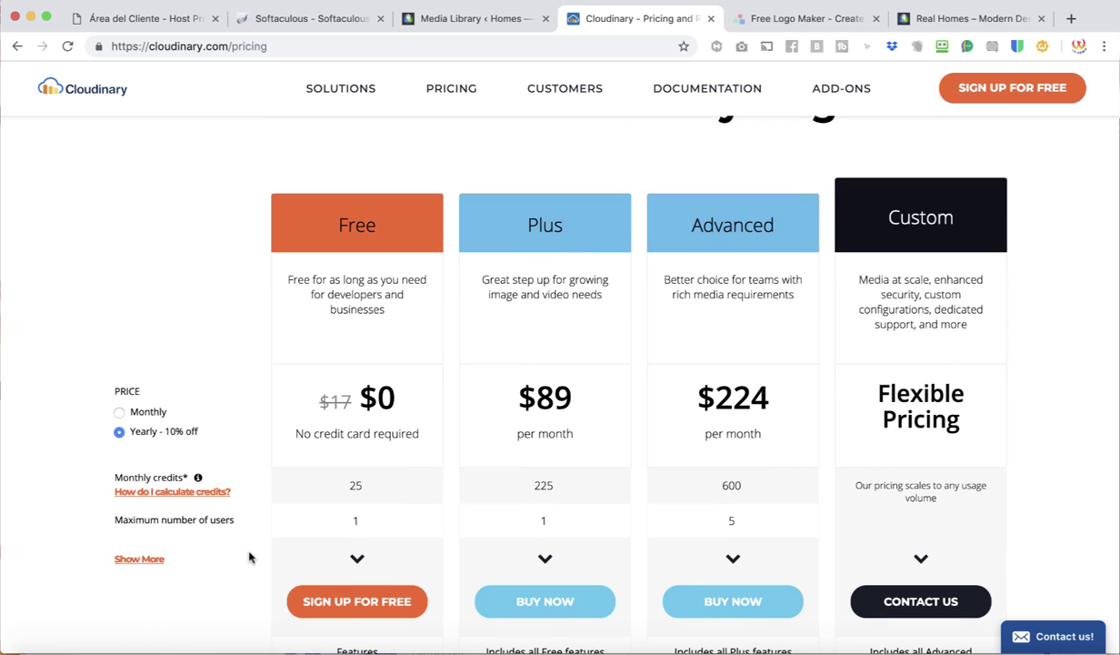
scroll(247, 561, up, 3)
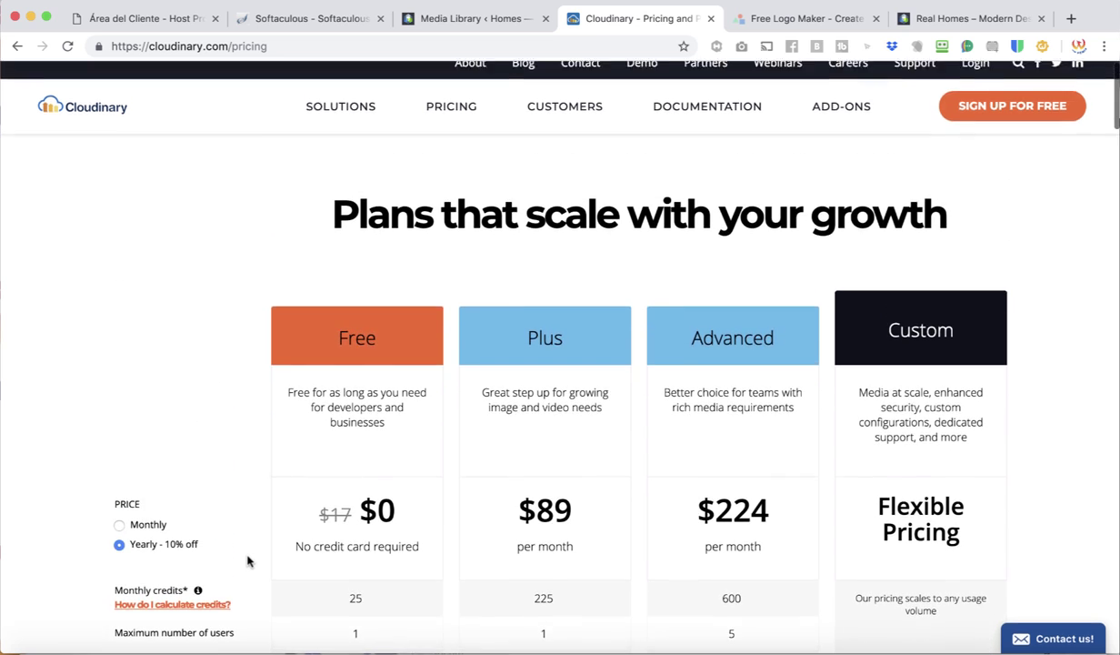
scroll(248, 561, down, 6)
scroll(247, 561, down, 2)
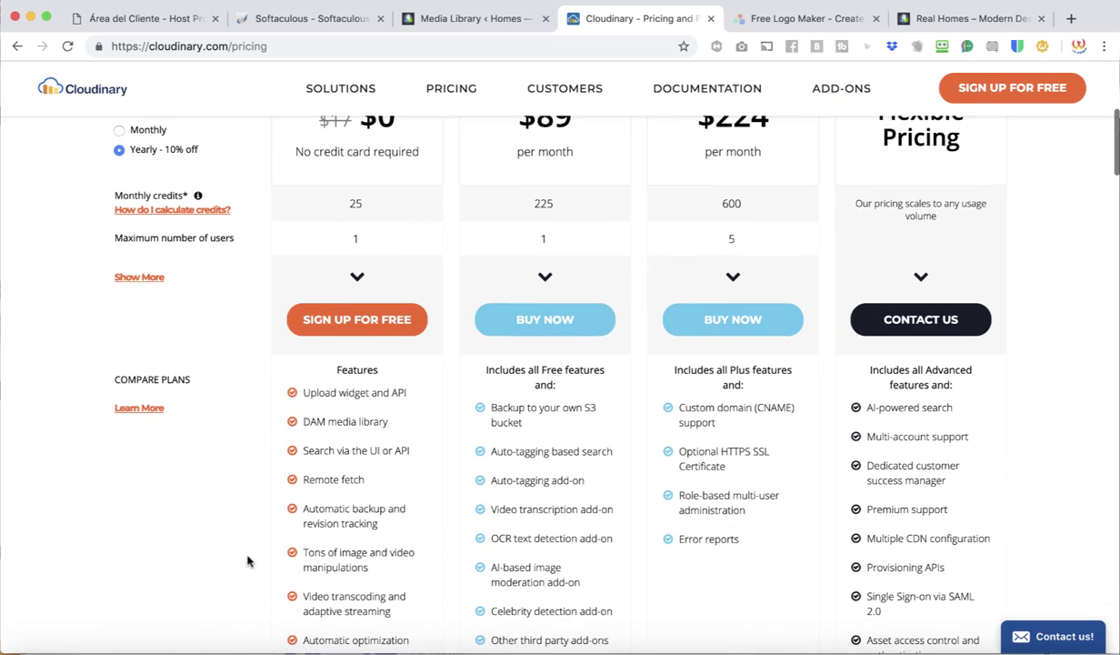
scroll(588, 452, down, 7)
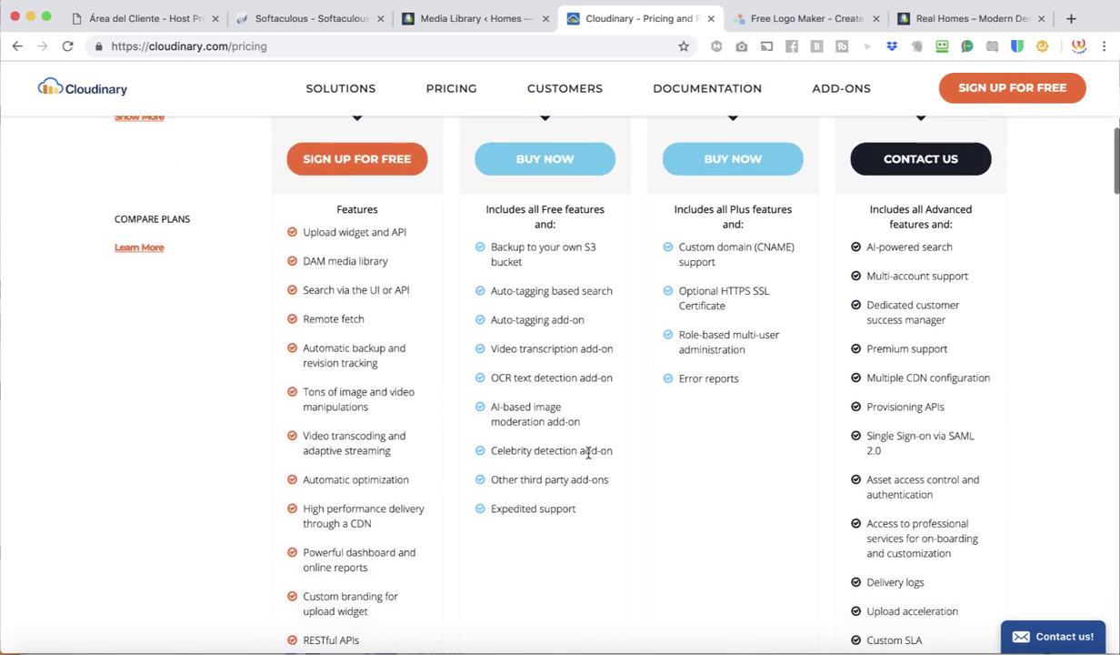
scroll(588, 458, up, 10)
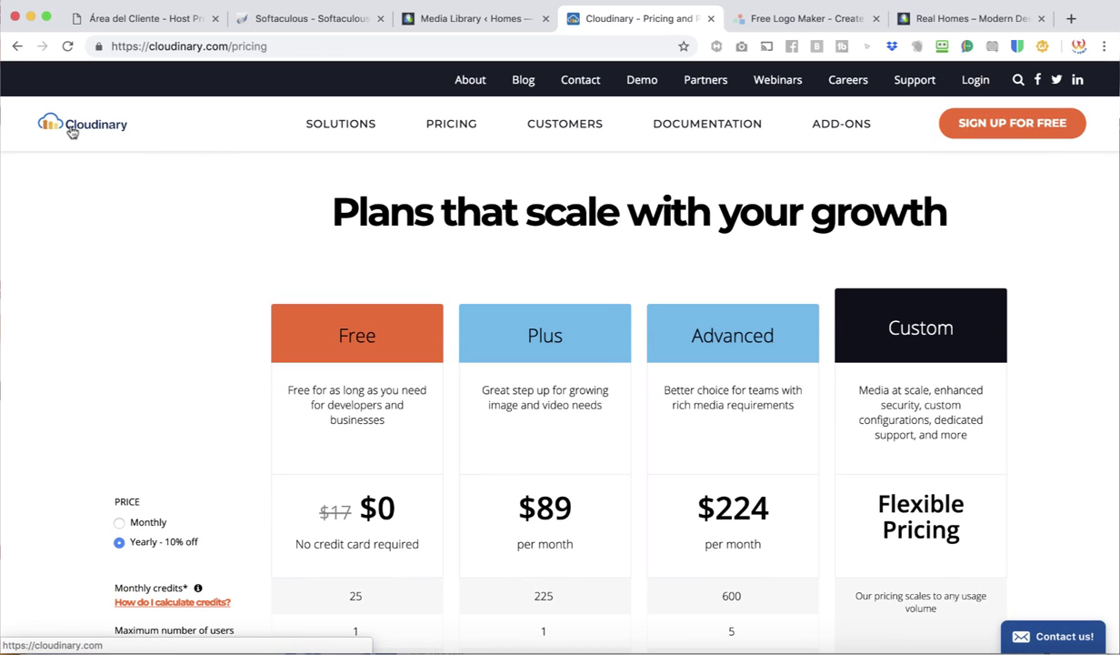
scroll(72, 132, down, 3)
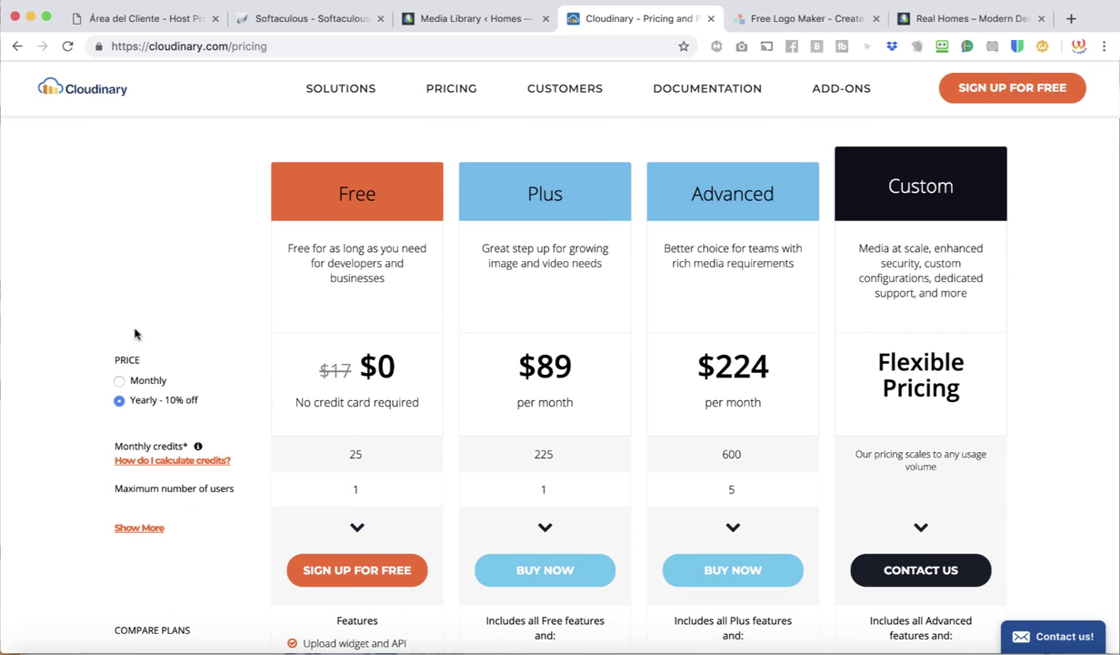
Step: Expand the plan table to review every plan's full limits, then go back to the Media Library
click(142, 528)
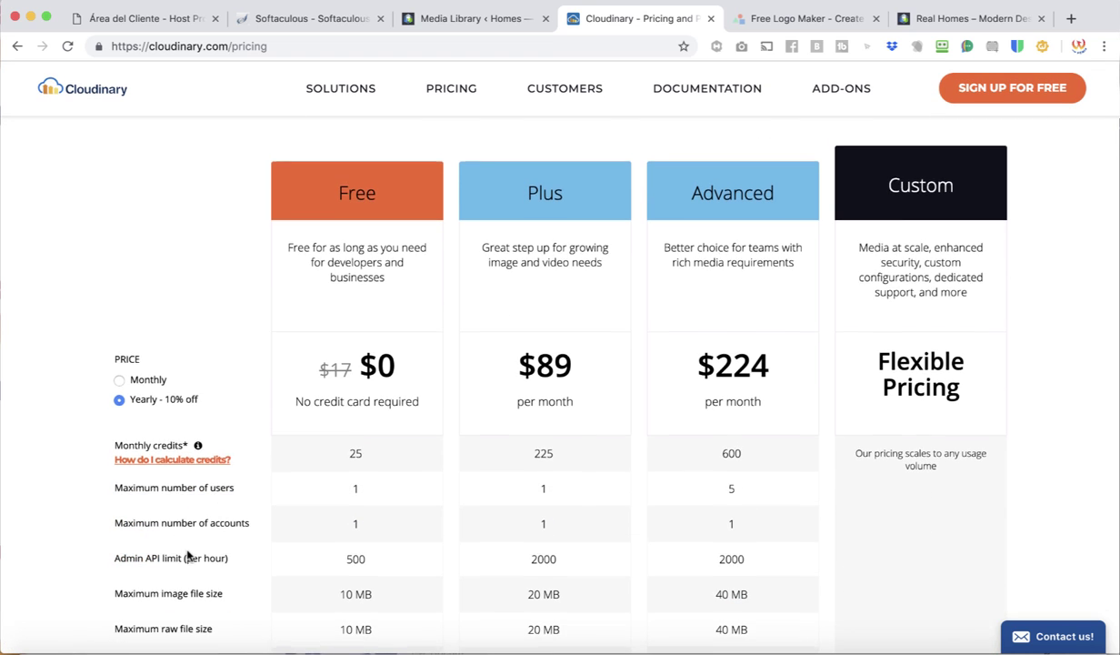
scroll(169, 546, down, 4)
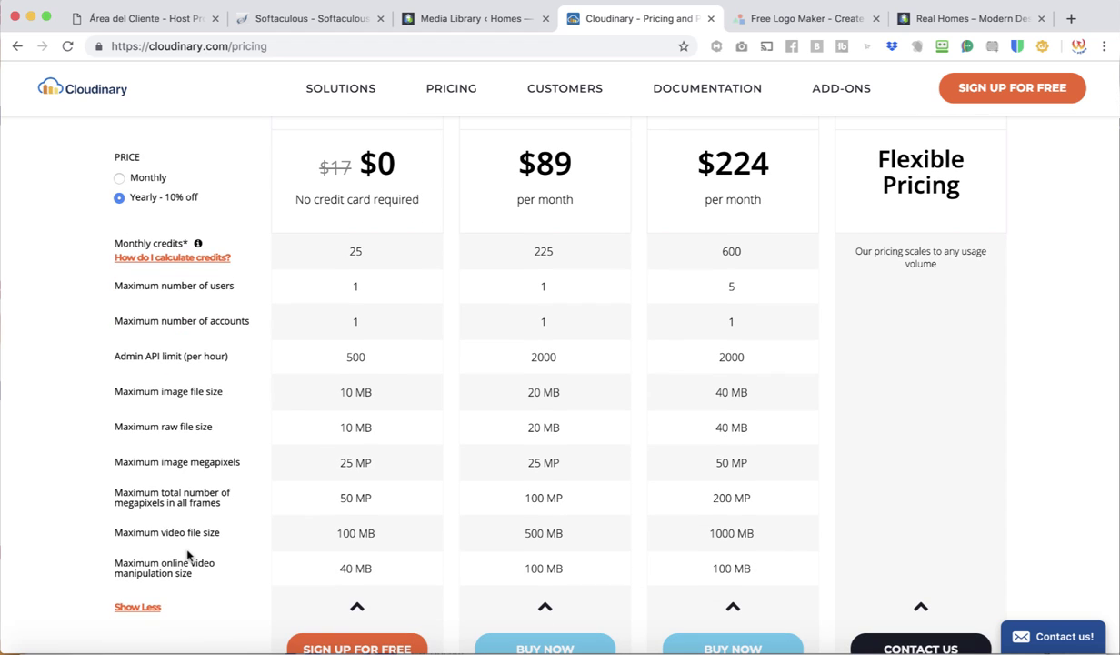
scroll(406, 452, down, 3)
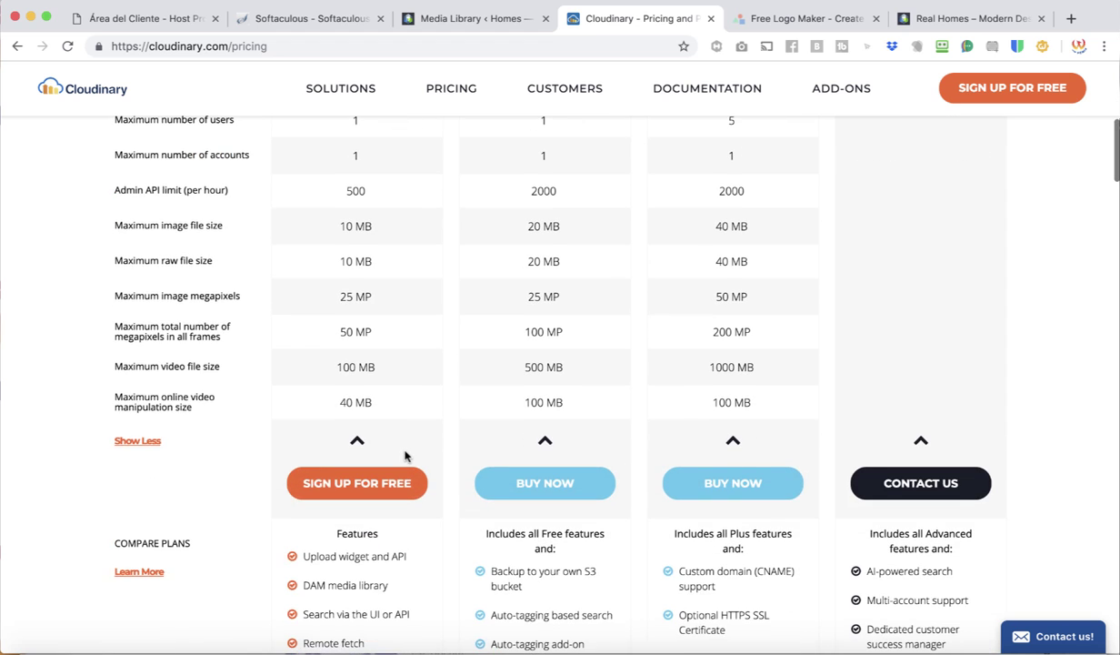
scroll(405, 455, up, 1)
scroll(359, 254, up, 2)
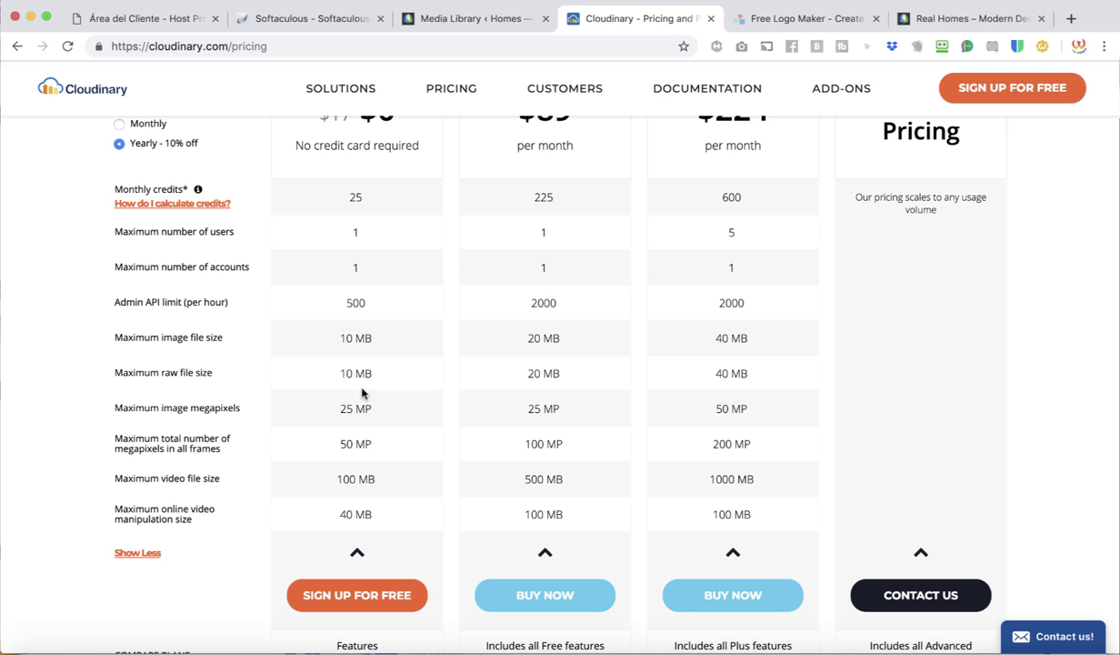
scroll(363, 498, down, 5)
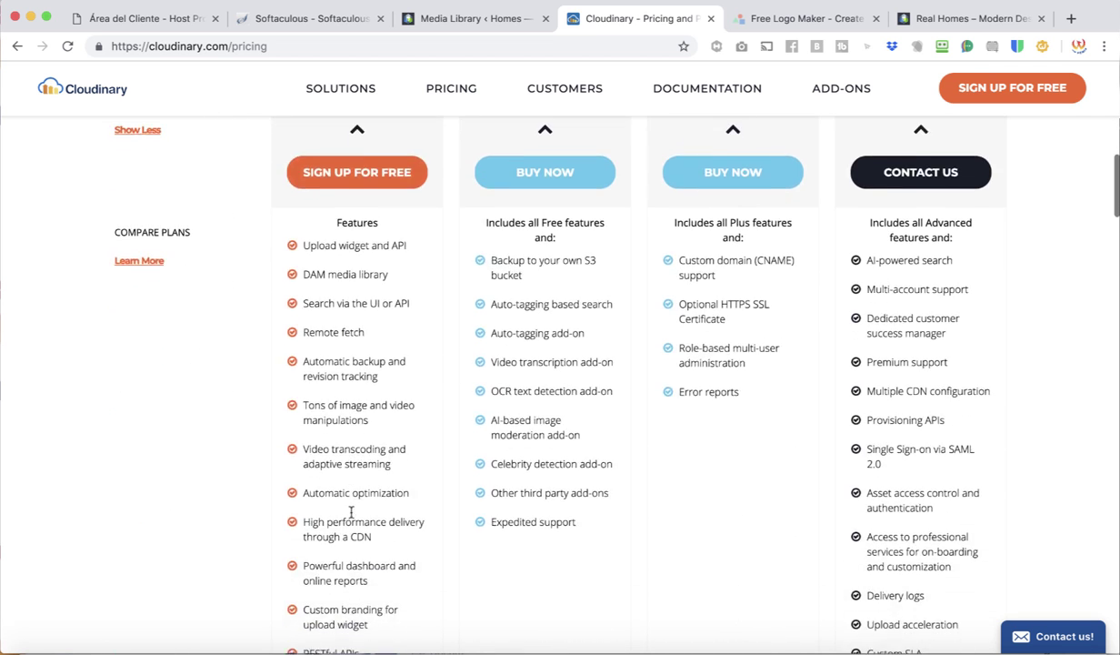
scroll(351, 512, up, 4)
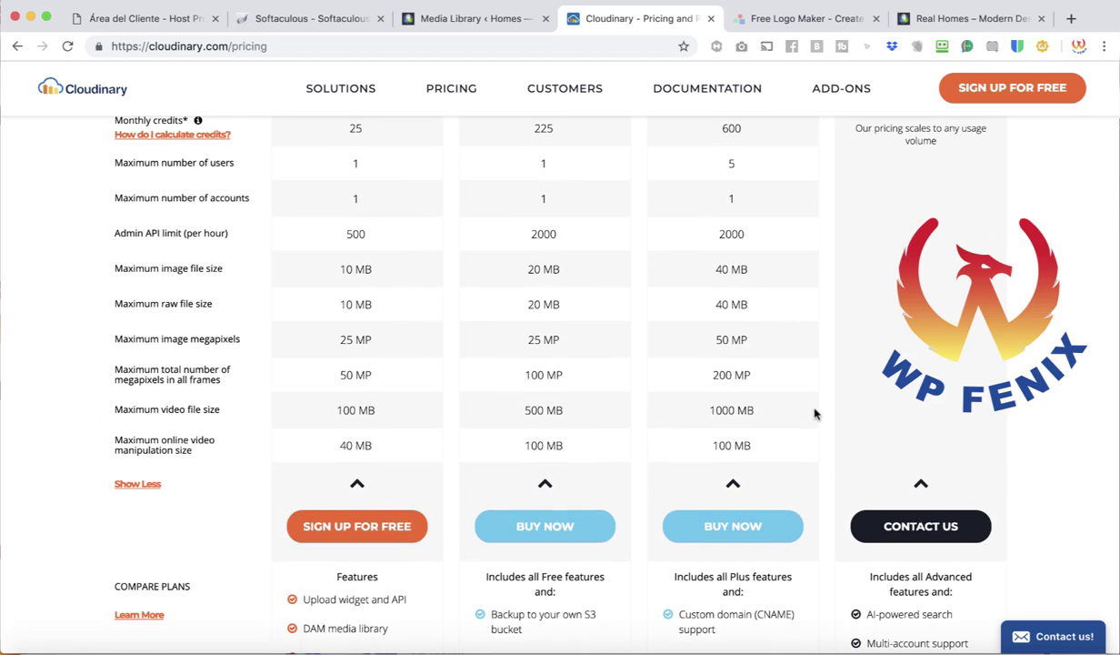
scroll(811, 414, up, 4)
scroll(804, 286, up, 5)
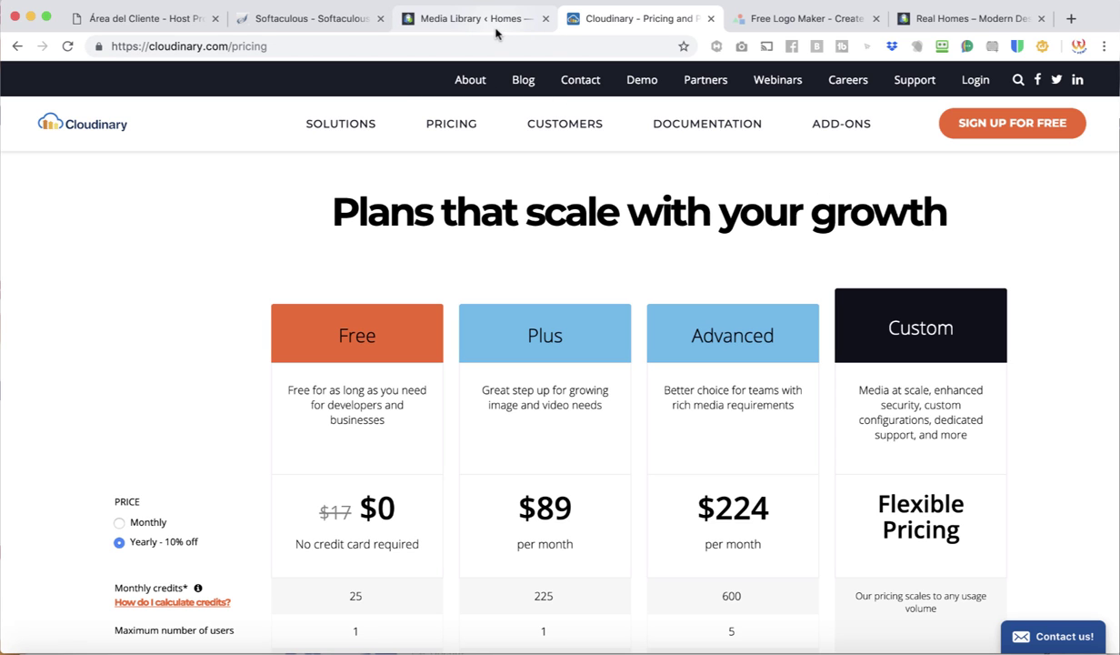
click(457, 26)
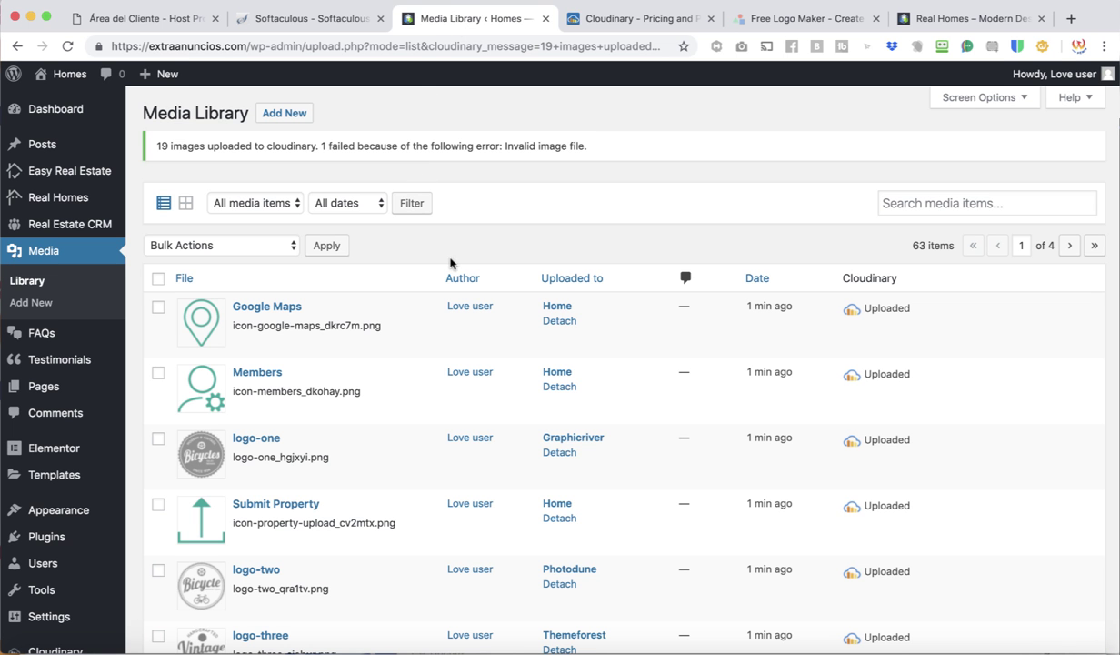